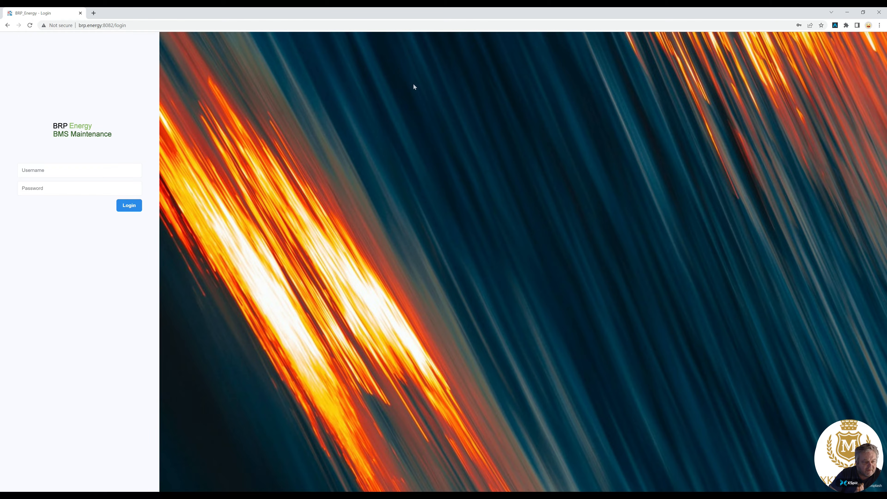
Log in to the BRP Energy BMS Maintenance portal with the username and password.
left_click(92, 171)
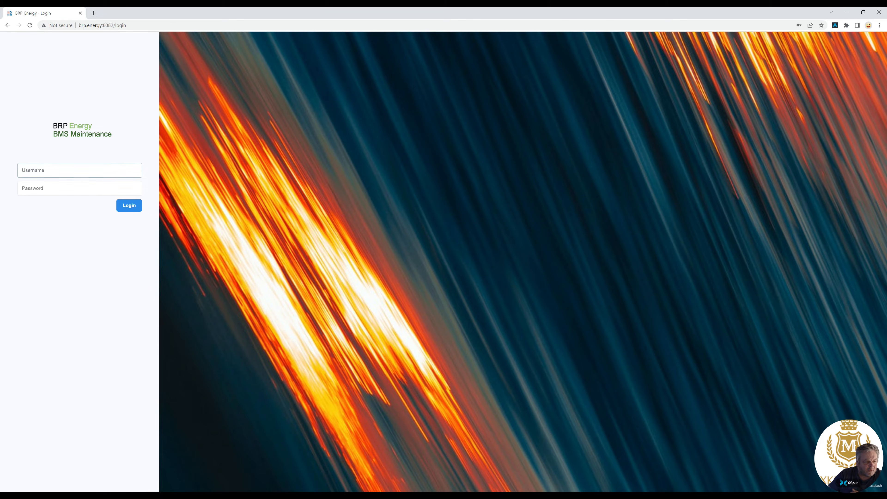
left_click(66, 189)
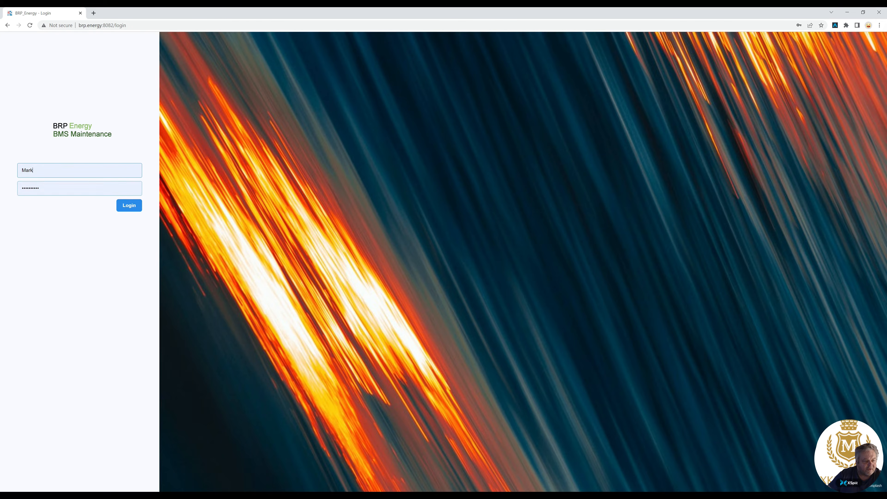
left_click(129, 206)
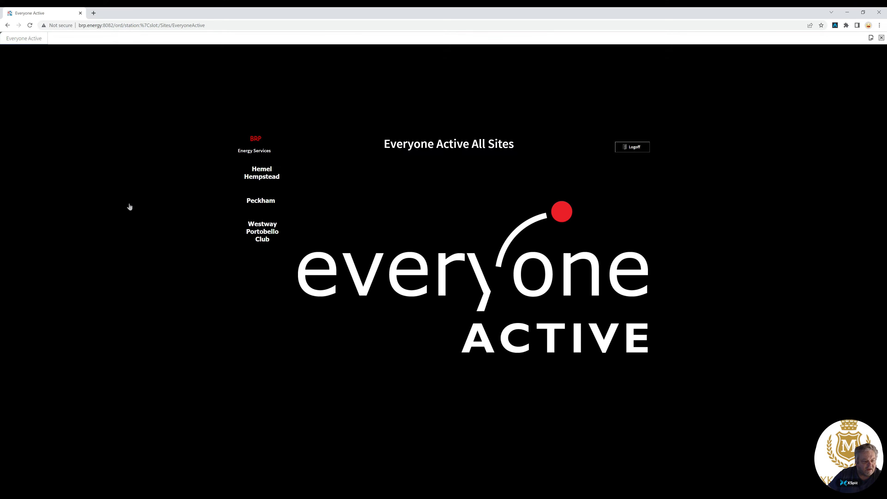
Open the Peckham site and its AHU 01 MCC2 graphic.
left_click(266, 202)
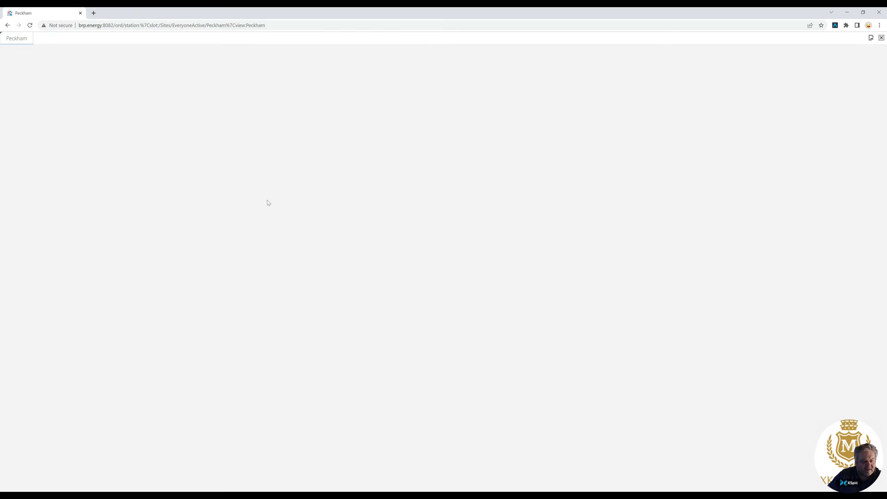
left_click(301, 290)
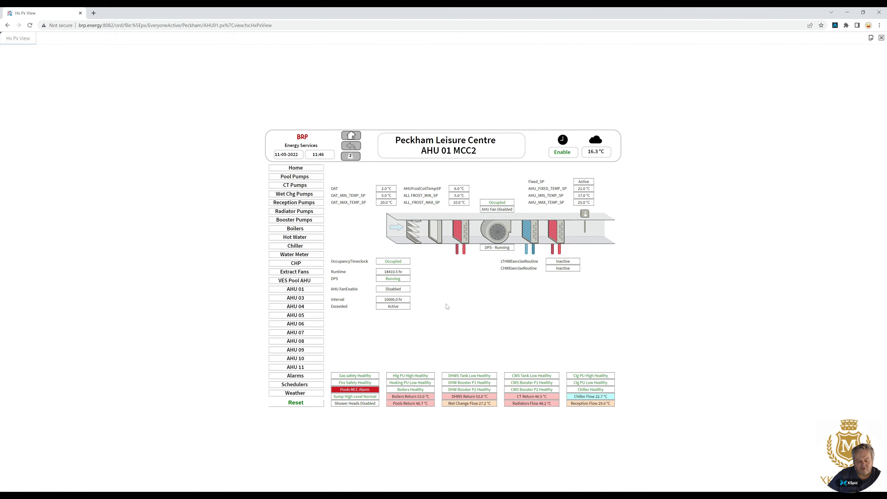
Browse through the Peckham AHU graphics from AHU 03 to AHU 11.
left_click(309, 300)
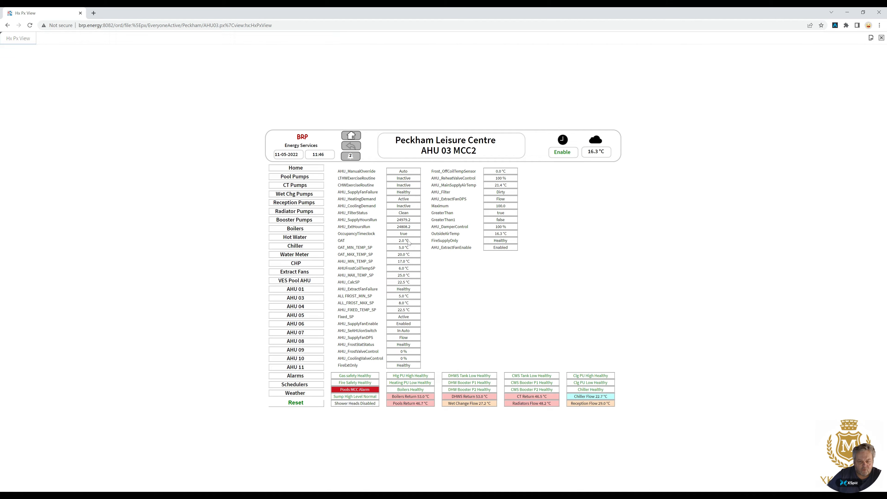
left_click(295, 306)
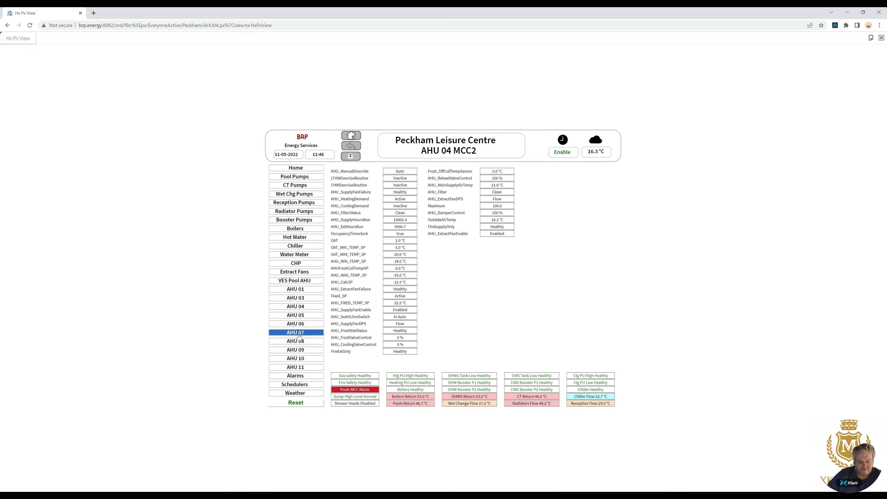
left_click(297, 316)
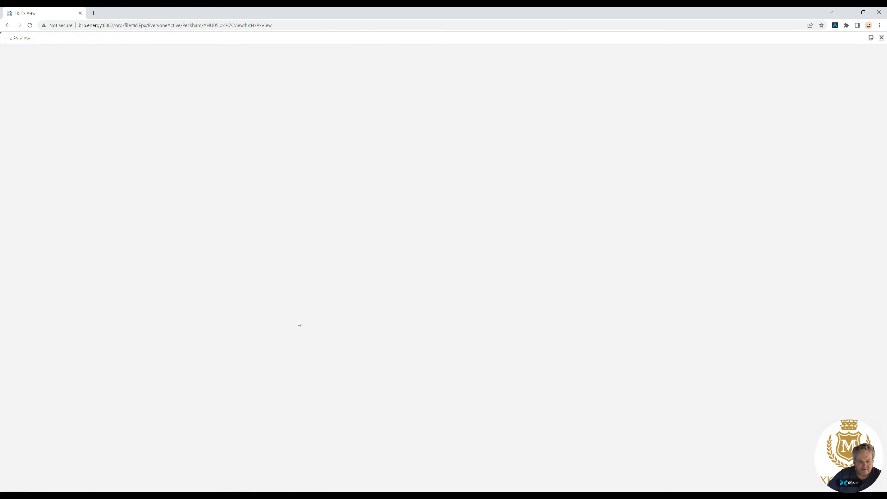
left_click(297, 325)
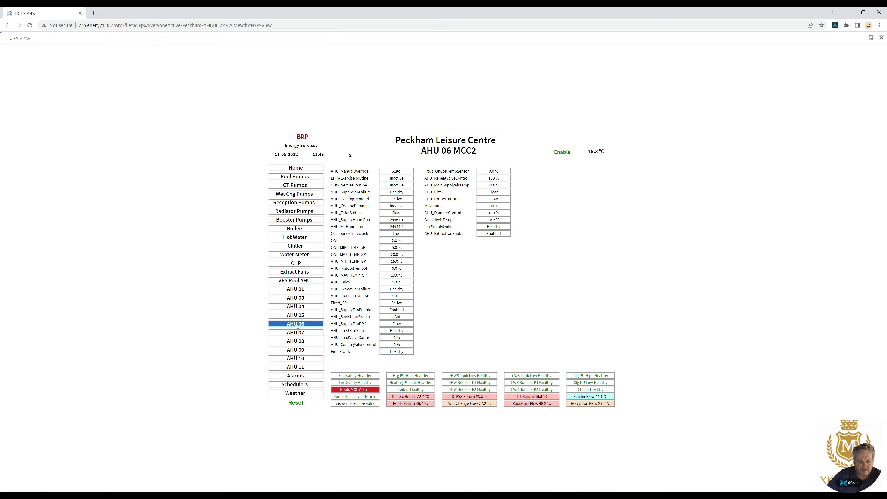
left_click(299, 335)
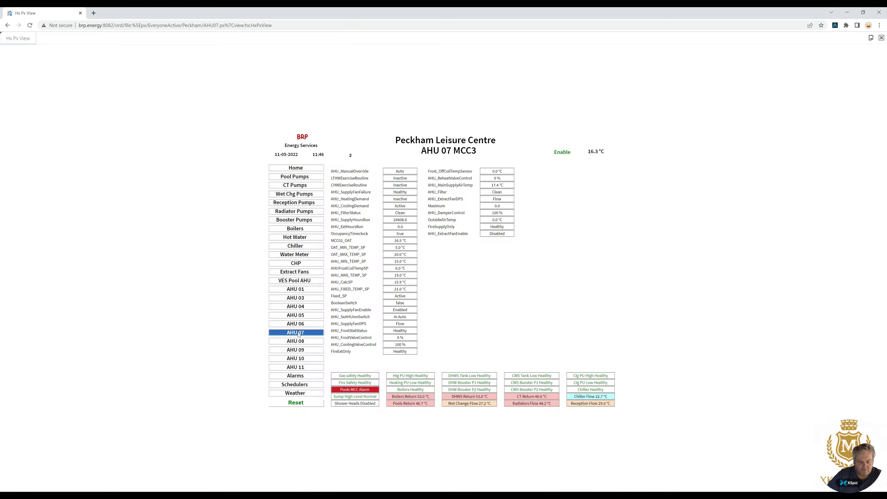
left_click(299, 343)
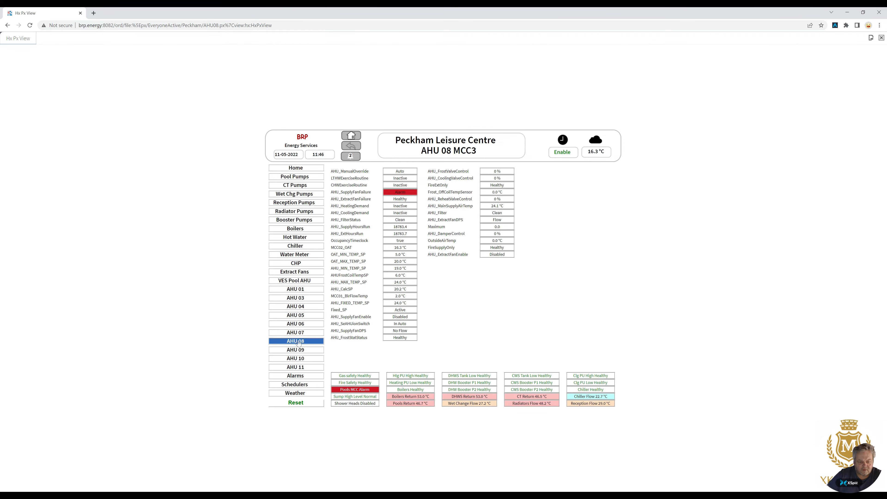
left_click(299, 350)
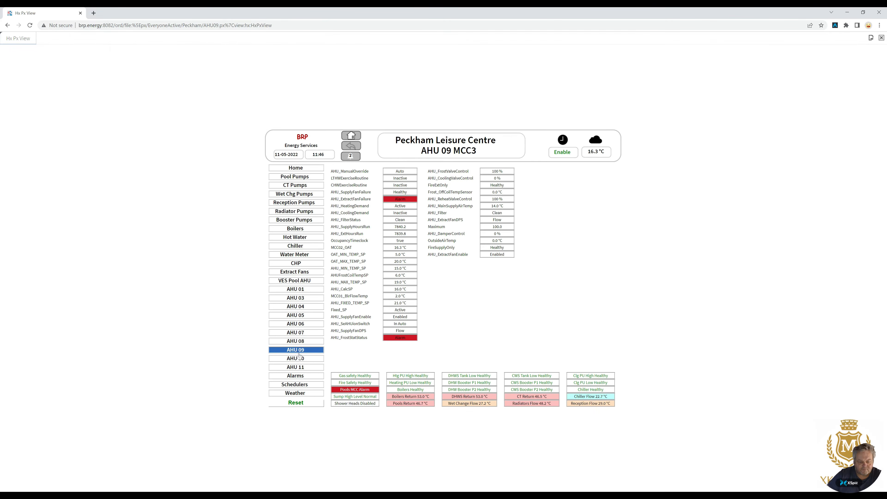
left_click(300, 358)
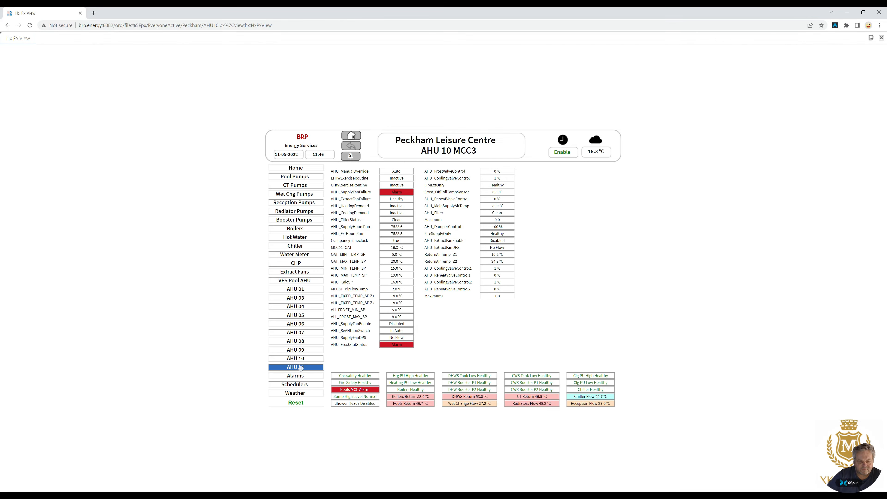
left_click(299, 367)
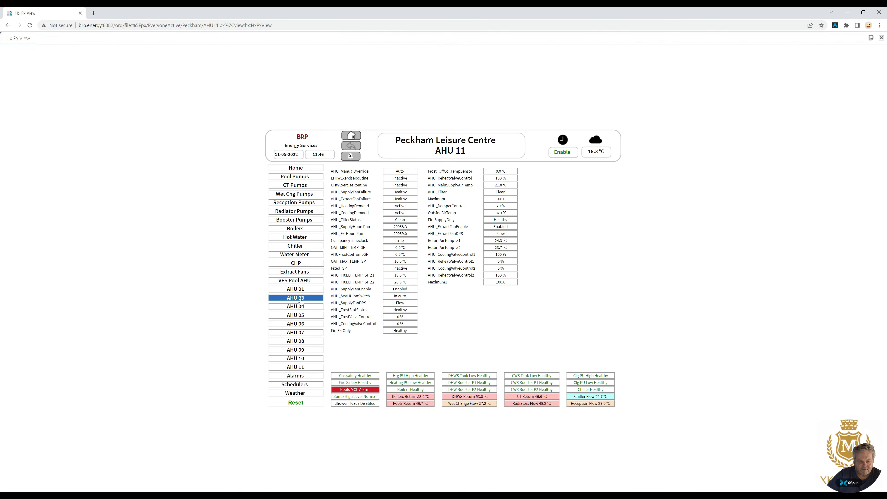
Revisit the AHU 01, AHU 03 and AHU 04 graphics and inspect the AHU 04 point values.
left_click(301, 291)
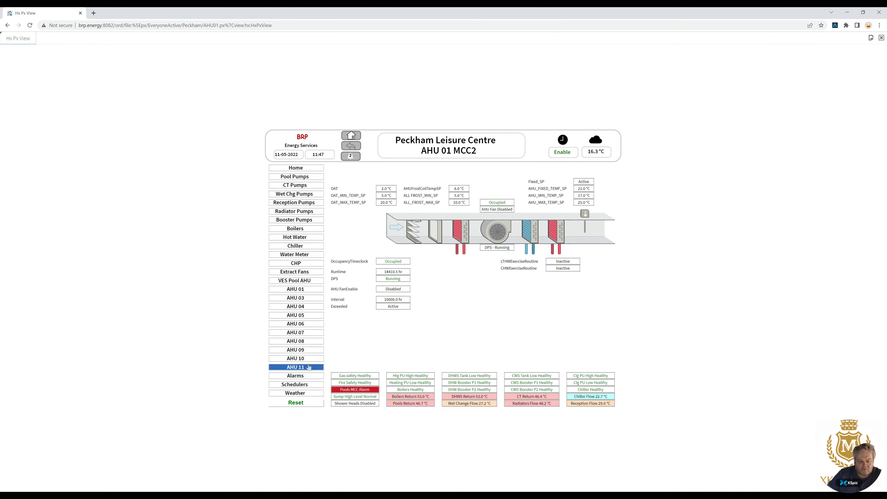
left_click(302, 299)
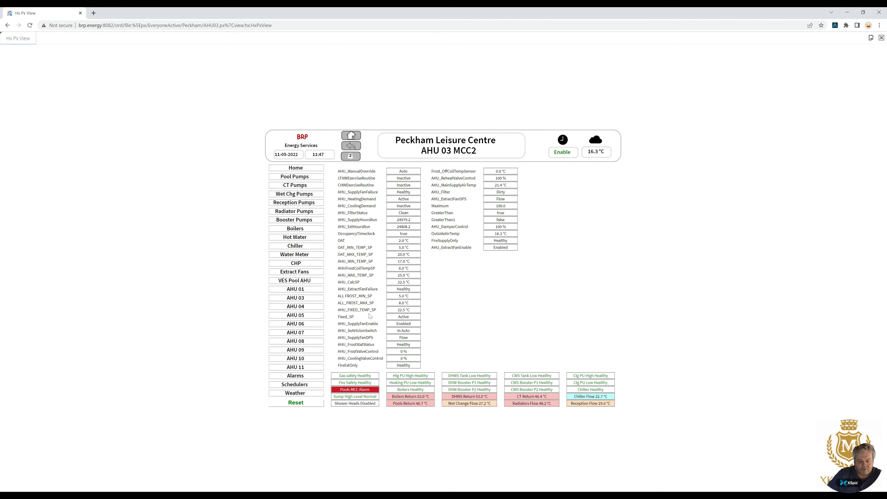
left_click(306, 307)
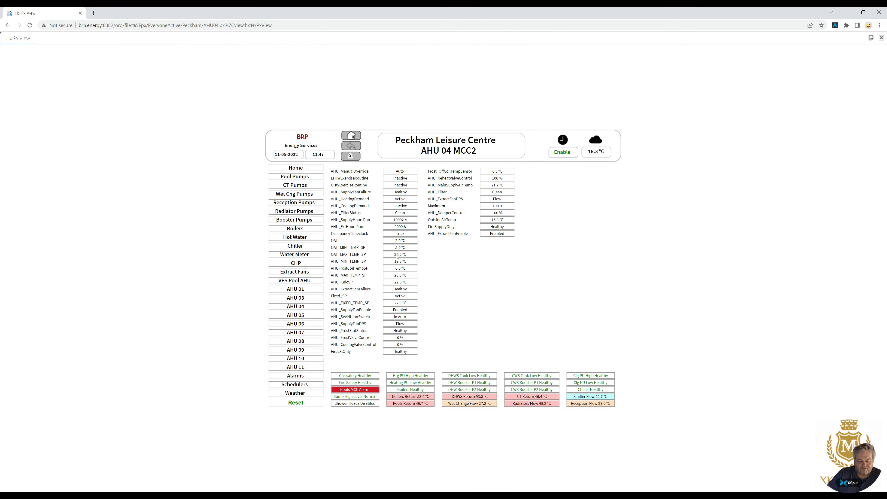
mouse_move(399, 332)
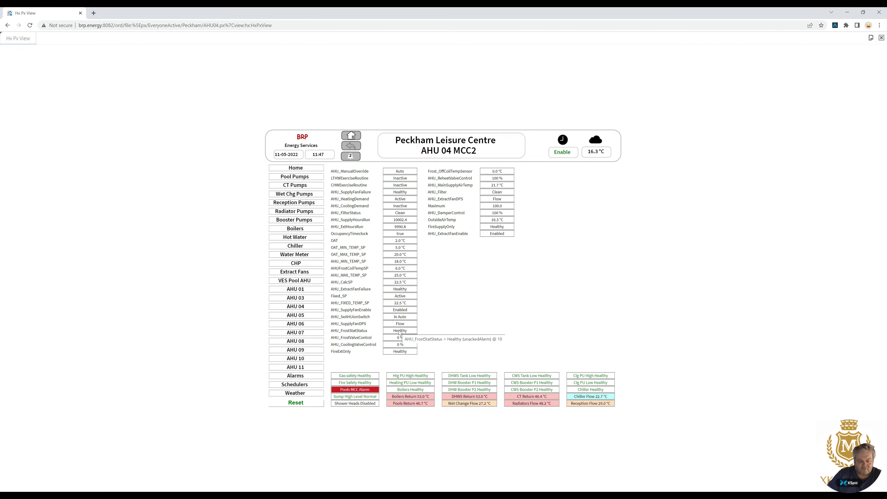
mouse_move(392, 309)
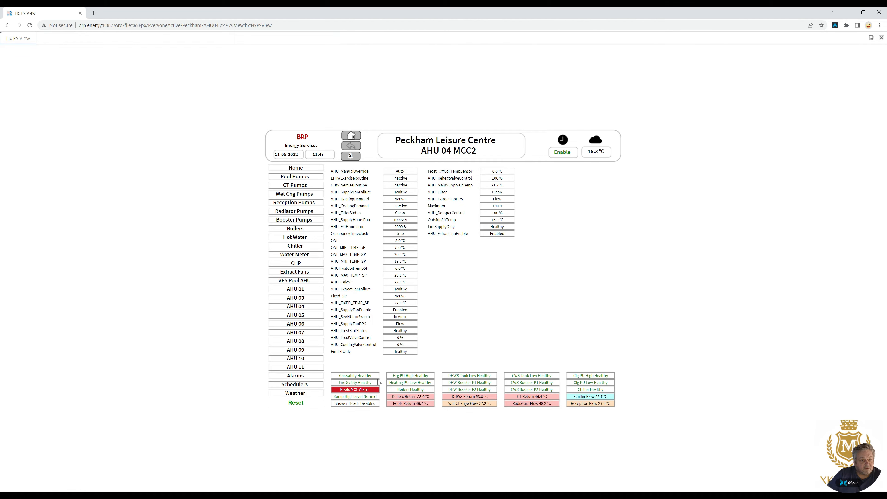
Switch to Niagara Workbench and open the AHU_04, AHU_05 and AHU_06 point lists under PeckhamPulseMCC2.
key("alt+Tab")
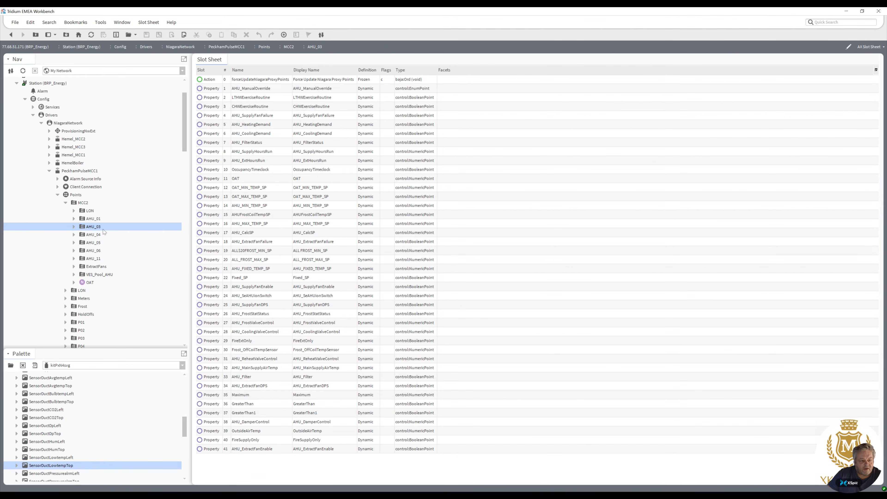
double_click(93, 236)
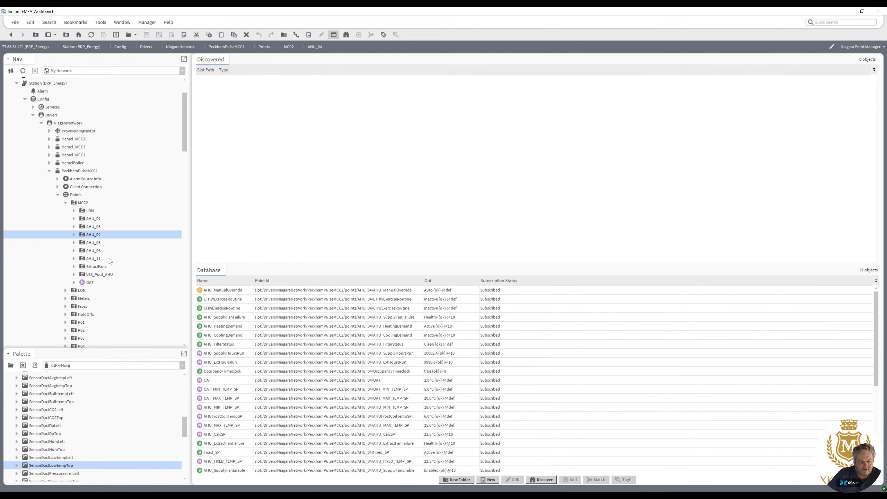
double_click(96, 245)
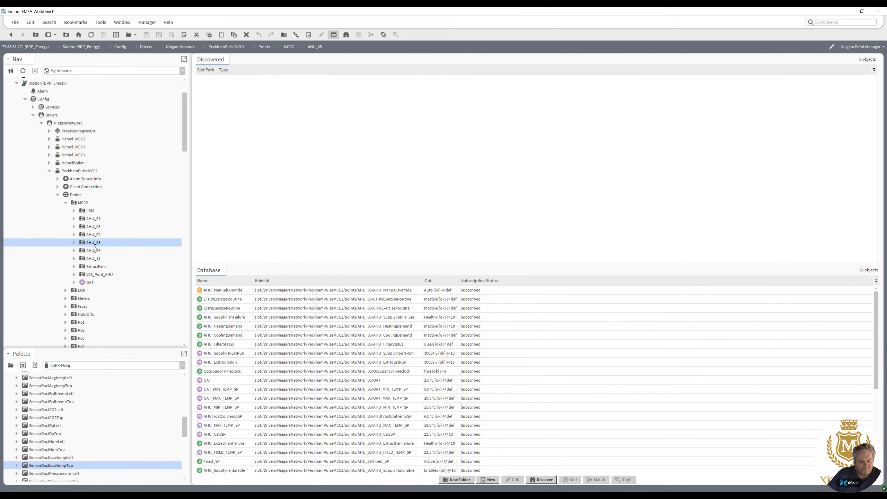
double_click(94, 251)
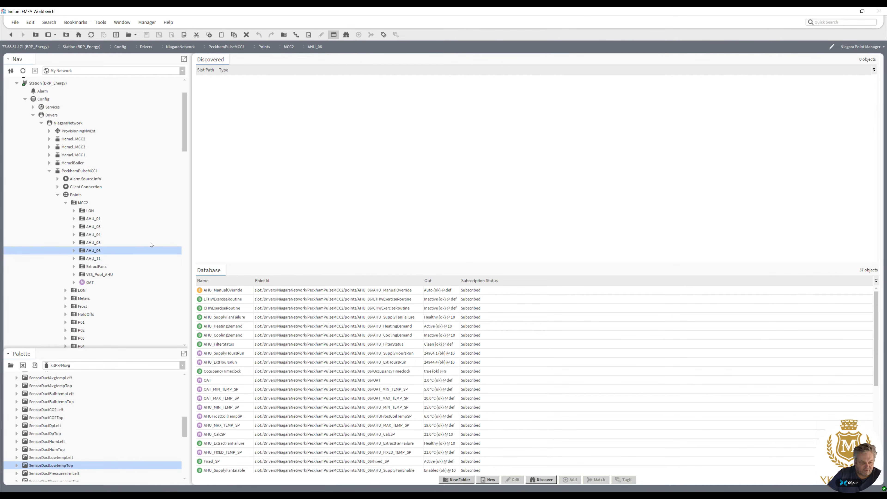
Expand the PeckhamPulseMCC3 station's points and open the AHU_07 and AHU_08 point lists.
left_click_drag(184, 144, 177, 230)
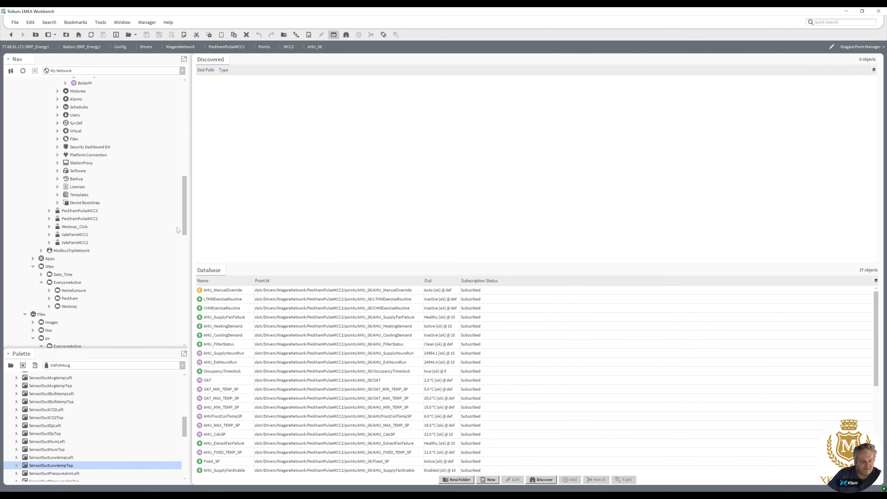
left_click(50, 211)
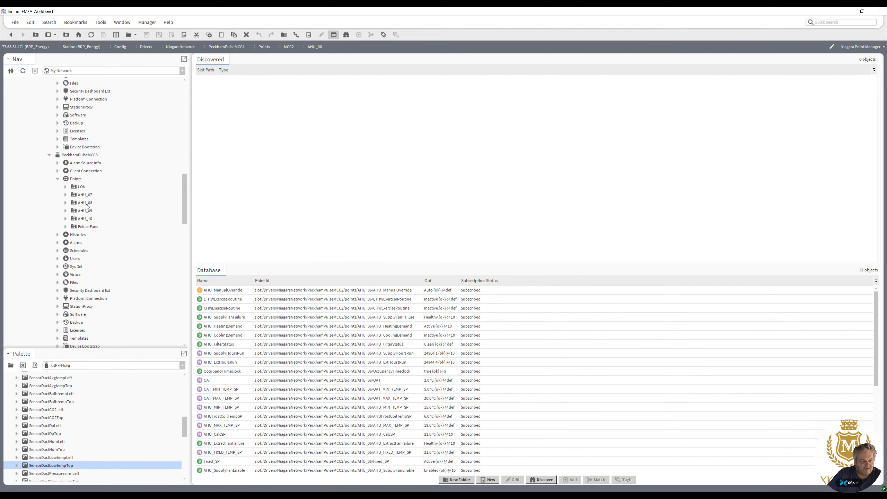
double_click(84, 195)
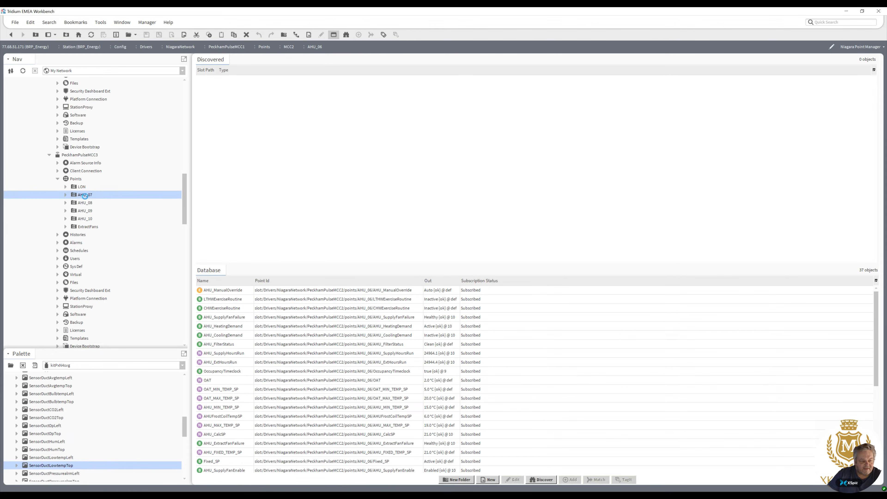
left_click(84, 202)
Open the Peckham px graphics AHU03 through AHU10 from the Files folder in the Px viewer.
left_click_drag(184, 202, 183, 275)
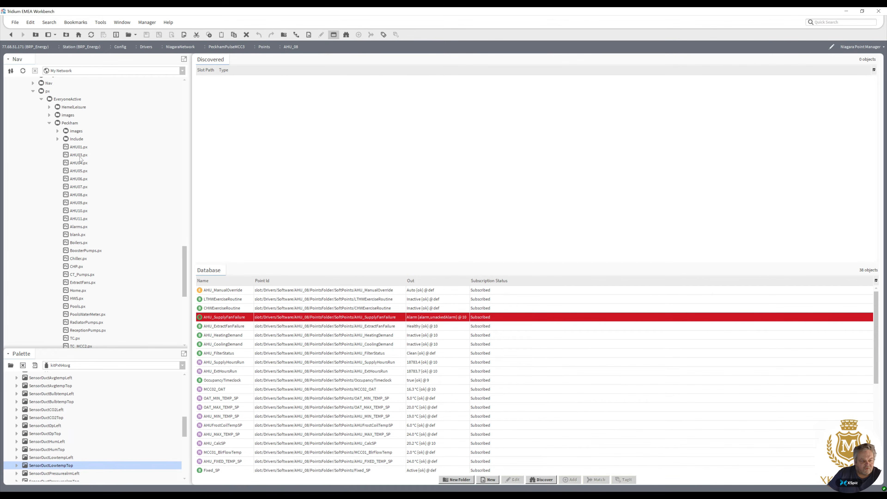
double_click(80, 156)
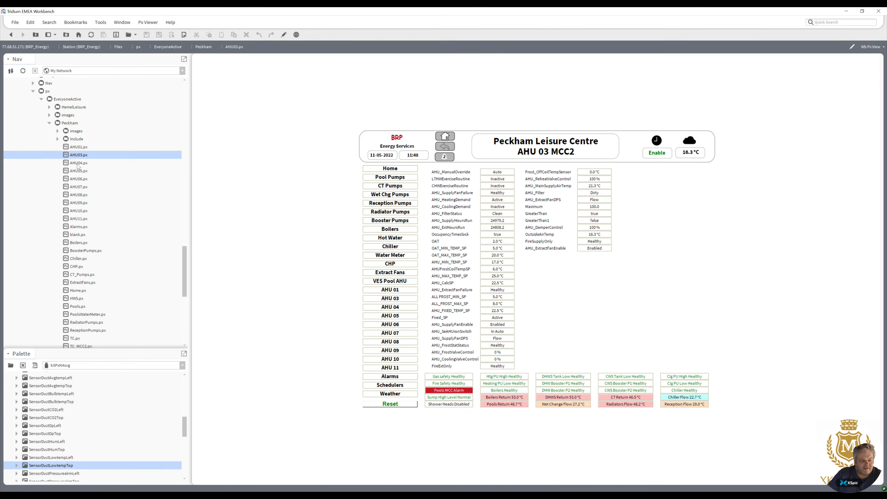
double_click(78, 165)
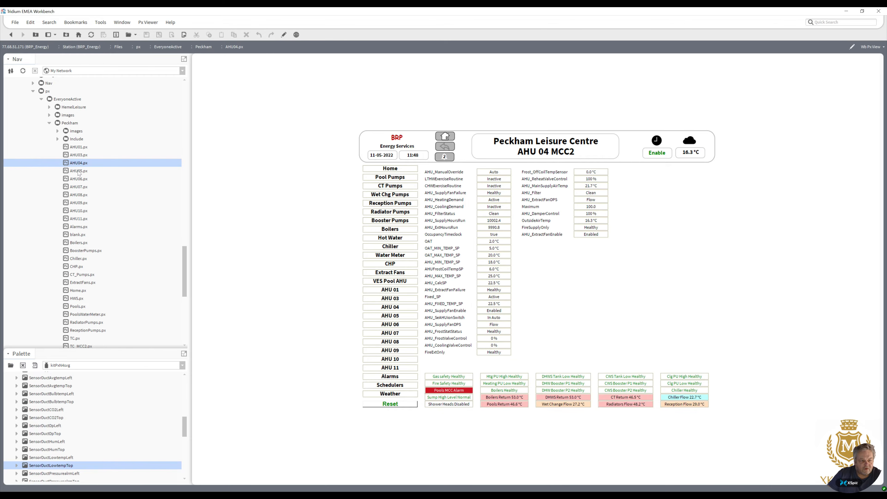
left_click(79, 171)
double_click(79, 171)
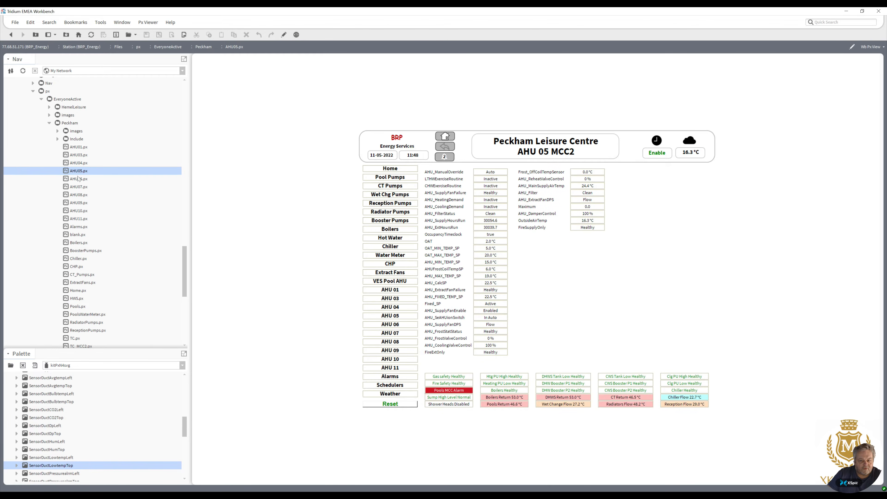
double_click(77, 180)
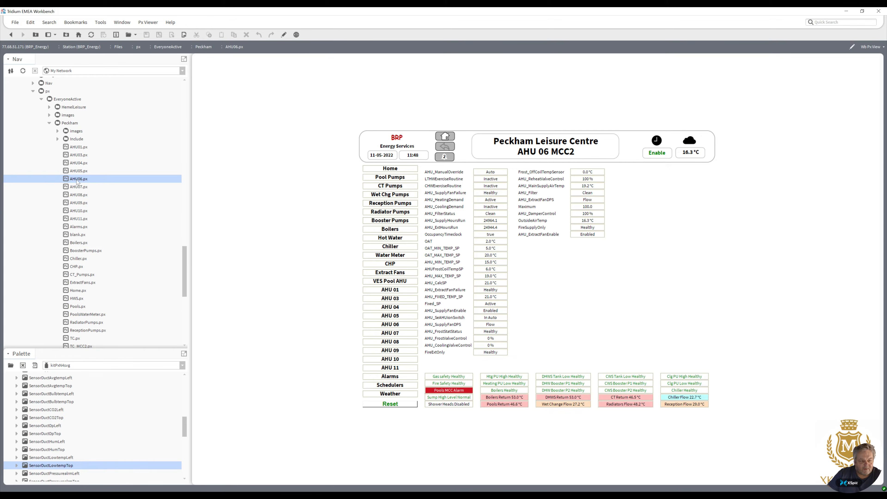
double_click(77, 188)
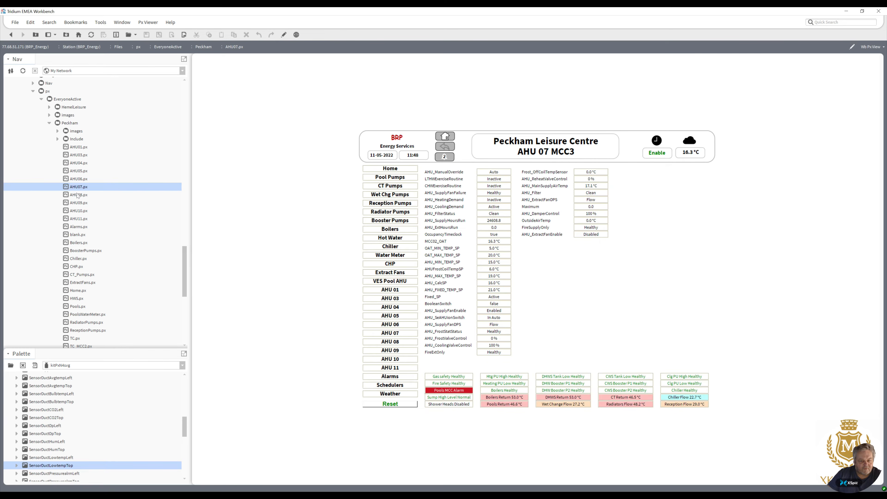
double_click(77, 195)
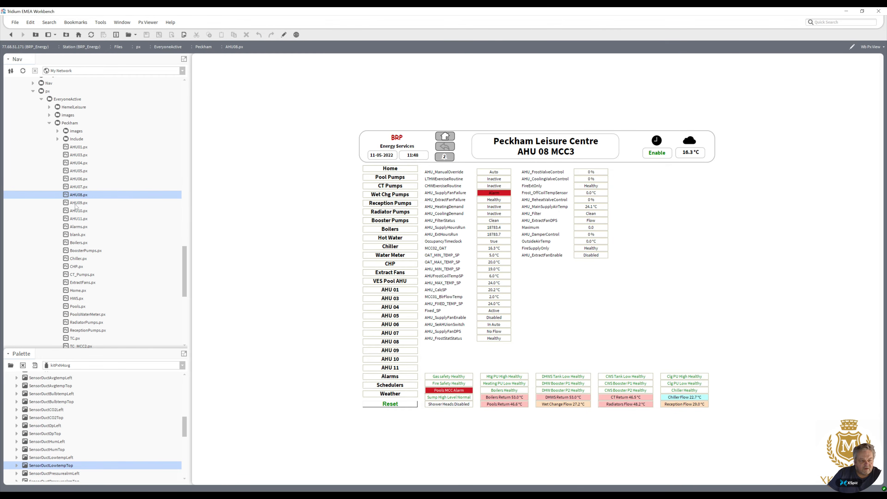
double_click(76, 203)
double_click(77, 210)
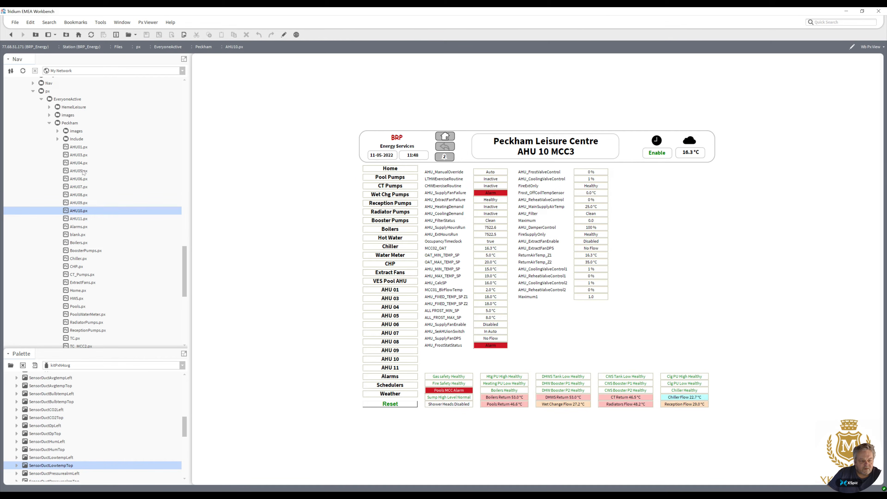
double_click(77, 155)
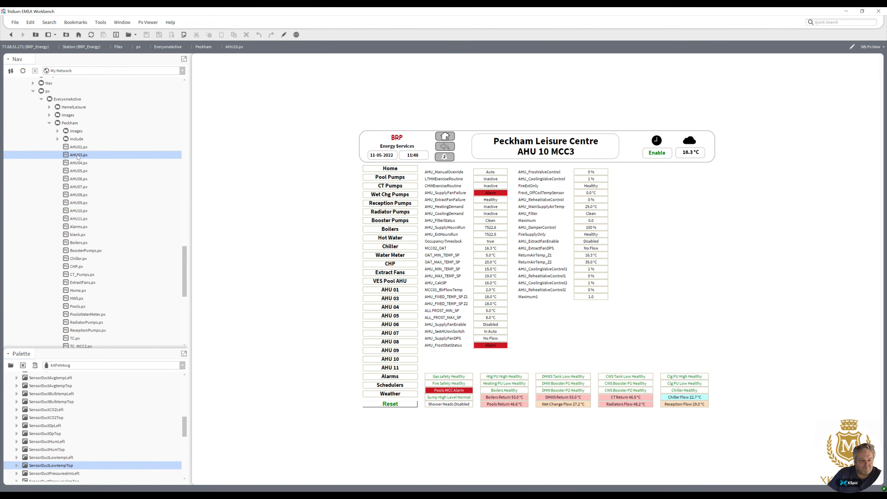
Duplicate the AHU03.px graphic in the Peckham folder, rename the copy AHU.px, and open it.
right_click(80, 154)
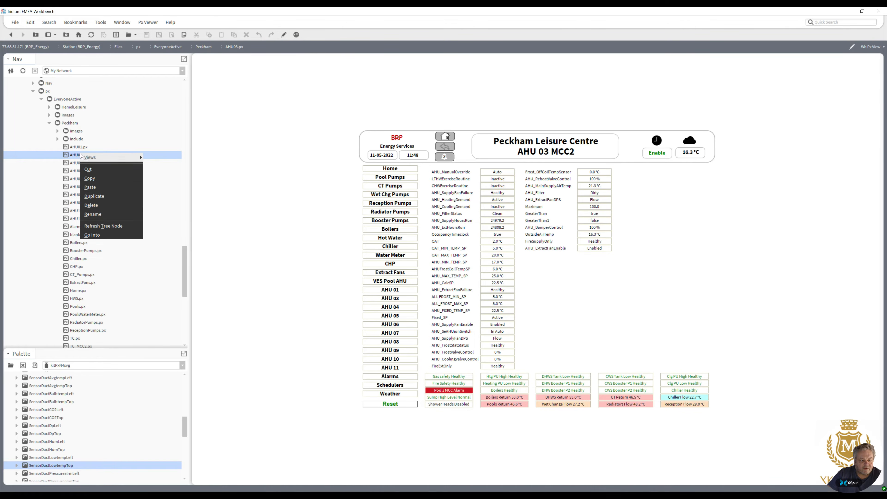
left_click(93, 197)
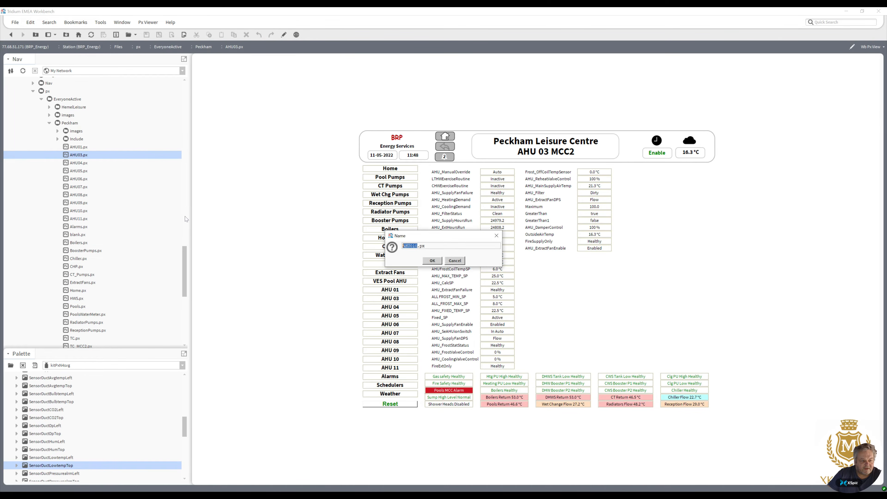
key("Right")
key("shift+Left")
key("shift+Left")
key("shift+Left")
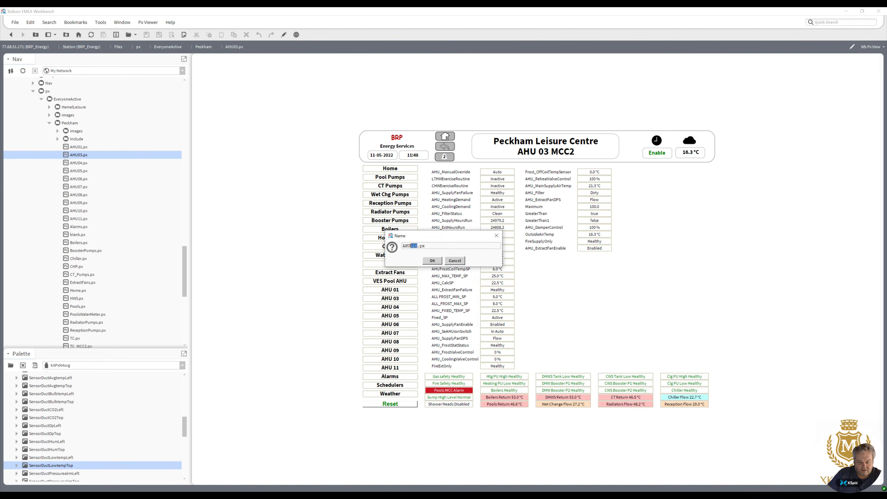
key("BackSpace")
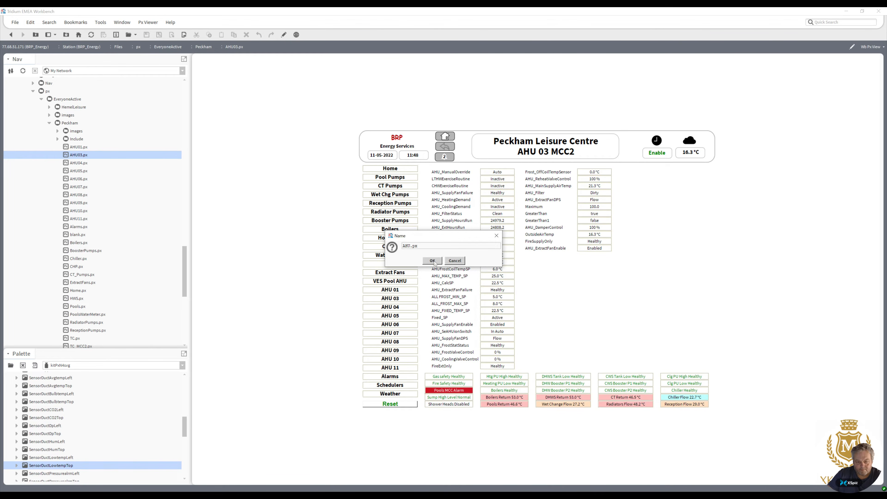
left_click(433, 261)
left_click_drag(186, 263, 183, 299)
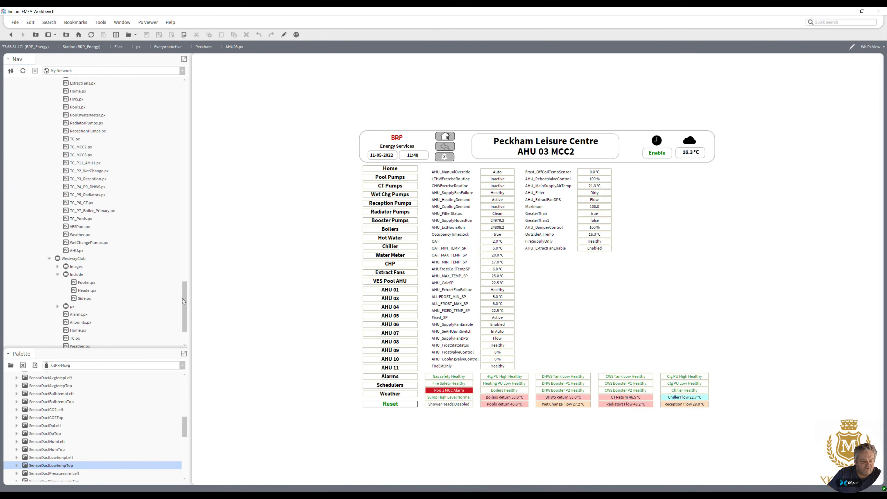
double_click(78, 251)
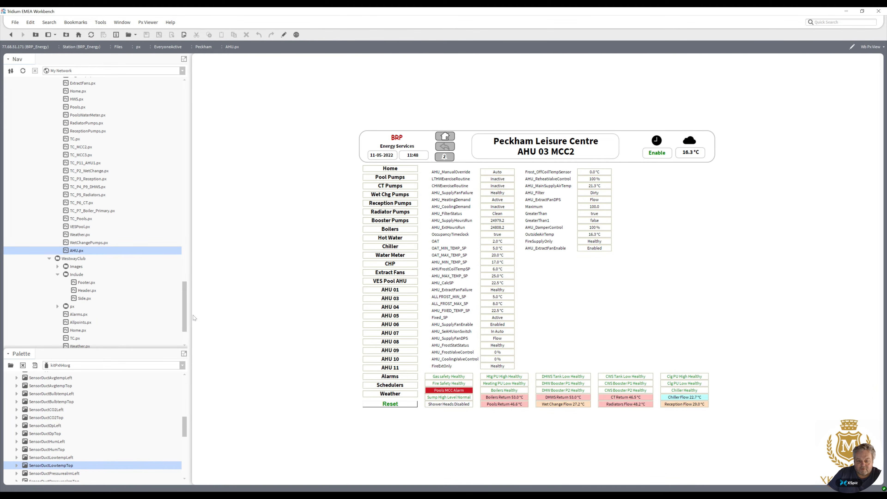
Start a new Px view on the AHU_03 points folder under MCC2, named AHU, with HxPx Media as target media.
left_click_drag(185, 308, 191, 138)
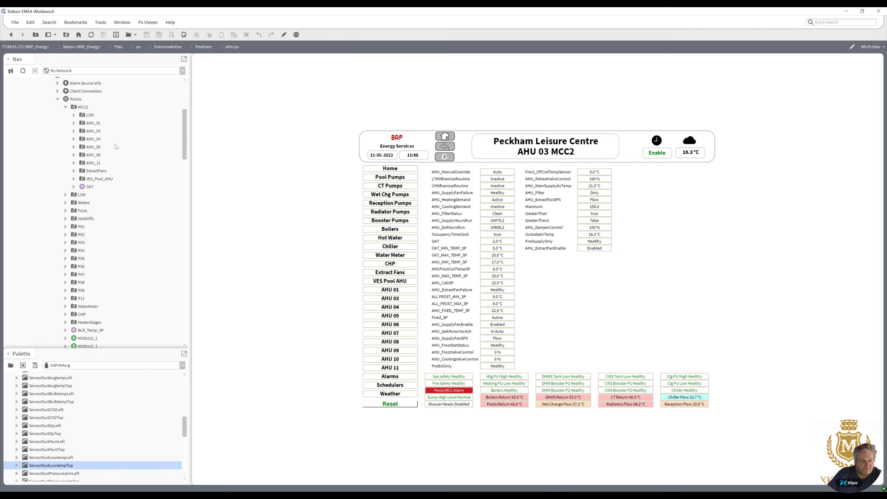
left_click(73, 131)
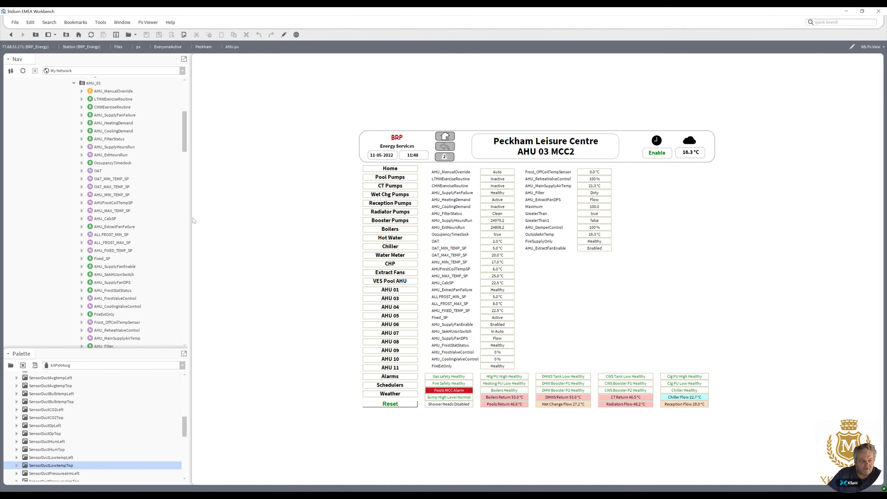
scroll(183, 146, "down", 2)
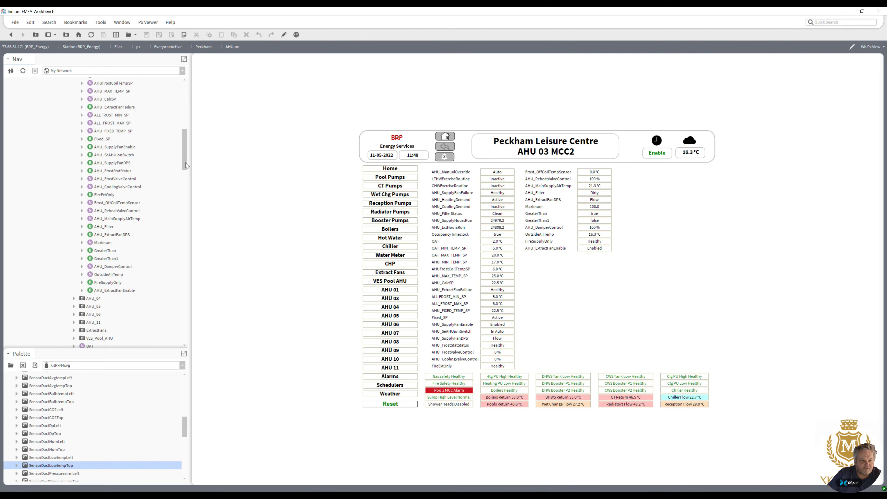
scroll(186, 148, "up", 4)
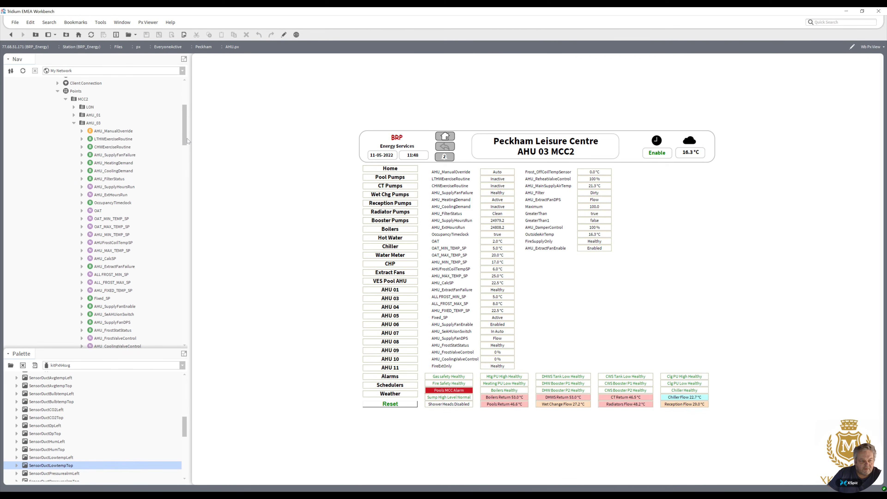
left_click(93, 123)
right_click(93, 123)
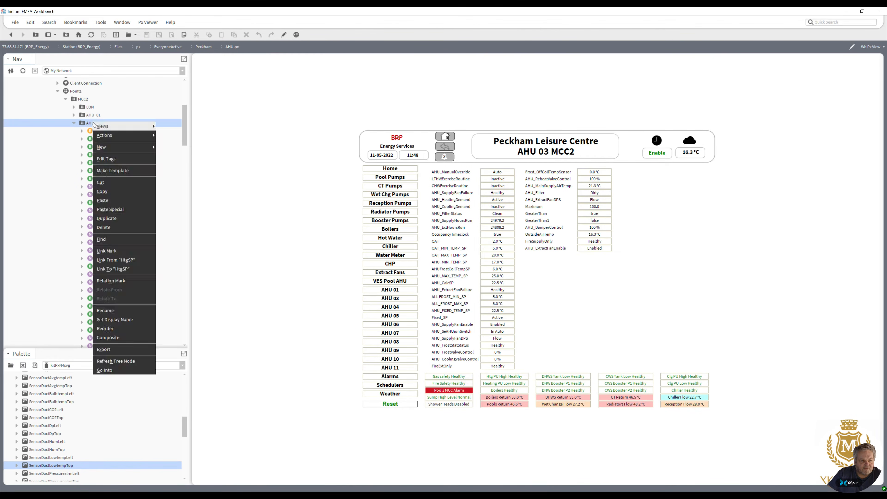
mouse_move(94, 124)
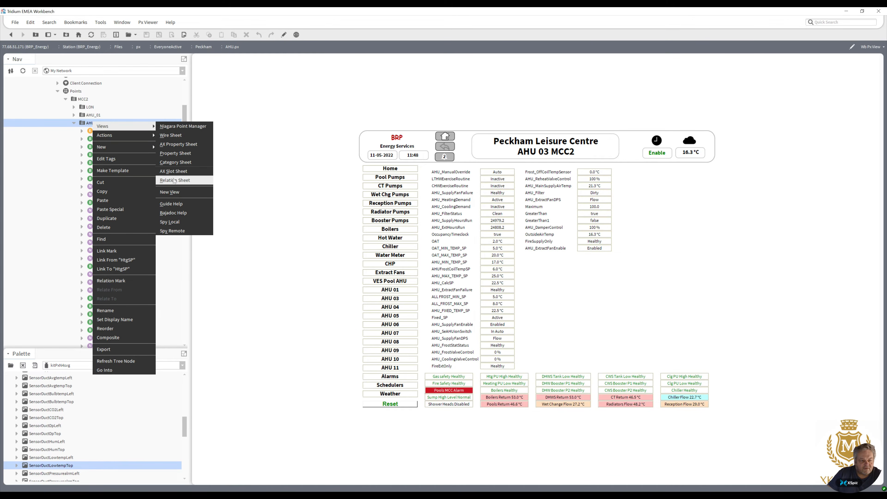
left_click(169, 192)
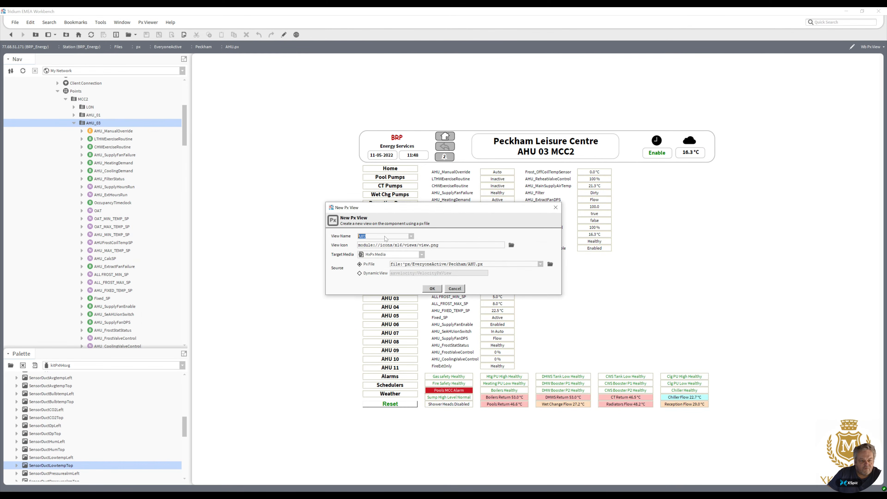
left_click(386, 239)
left_click(379, 254)
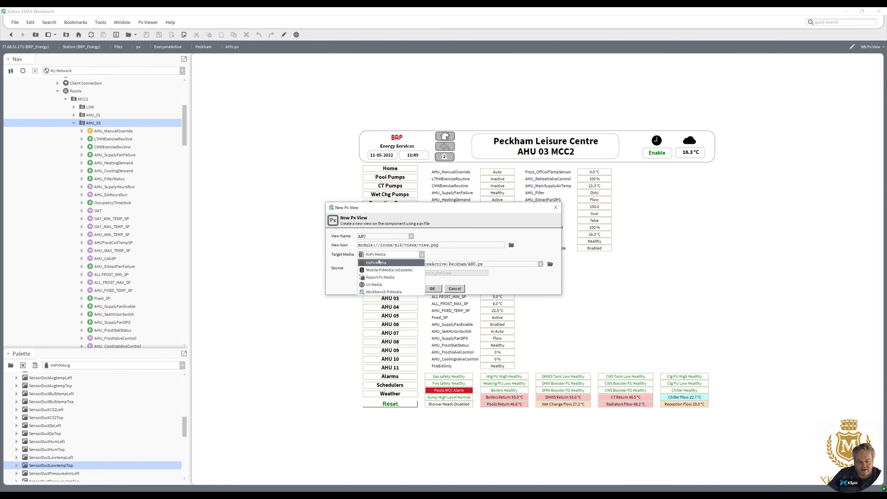
left_click(379, 262)
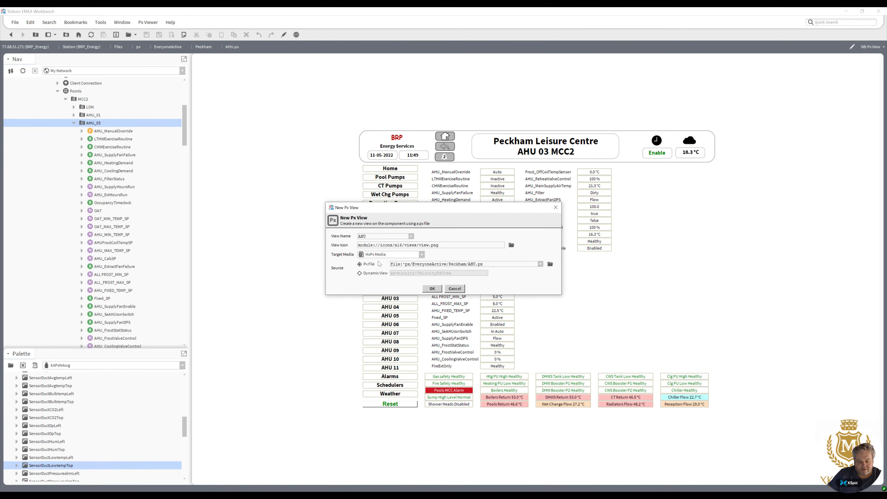
Pick the Peckham AHU.px file as the view's Px file, confirm, and reuse the existing file.
left_click(551, 265)
mouse_move(475, 227)
left_mouse_down()
mouse_move(471, 293)
mouse_move(472, 224)
left_mouse_up()
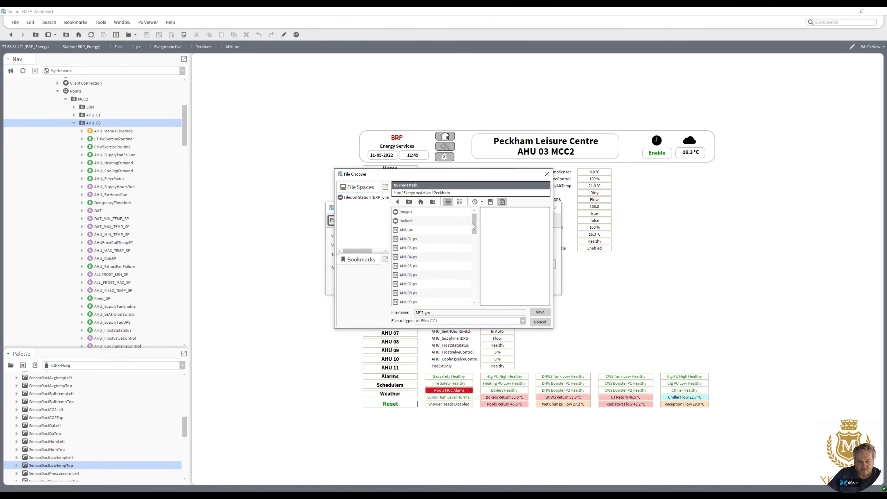
left_click(411, 233)
double_click(410, 232)
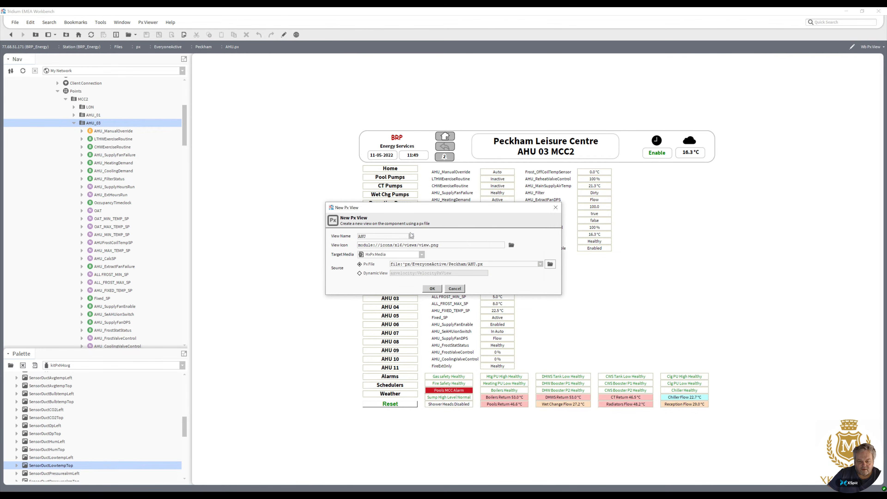
left_click(434, 288)
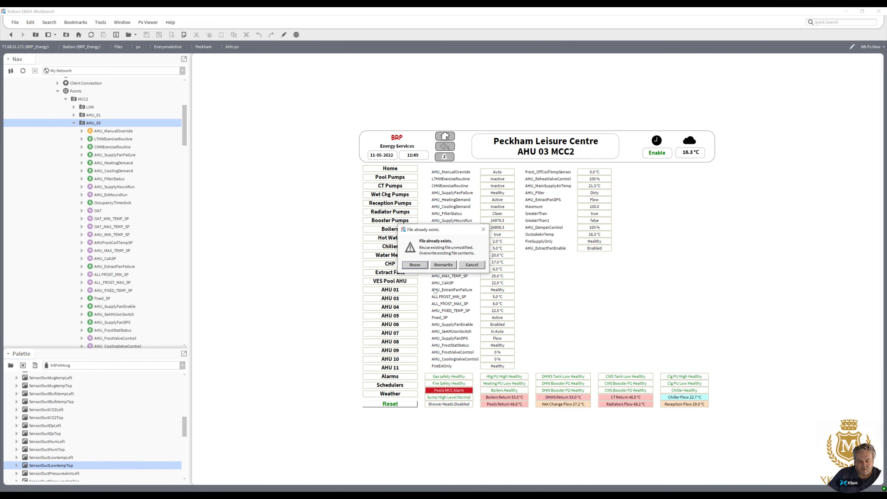
left_click(415, 265)
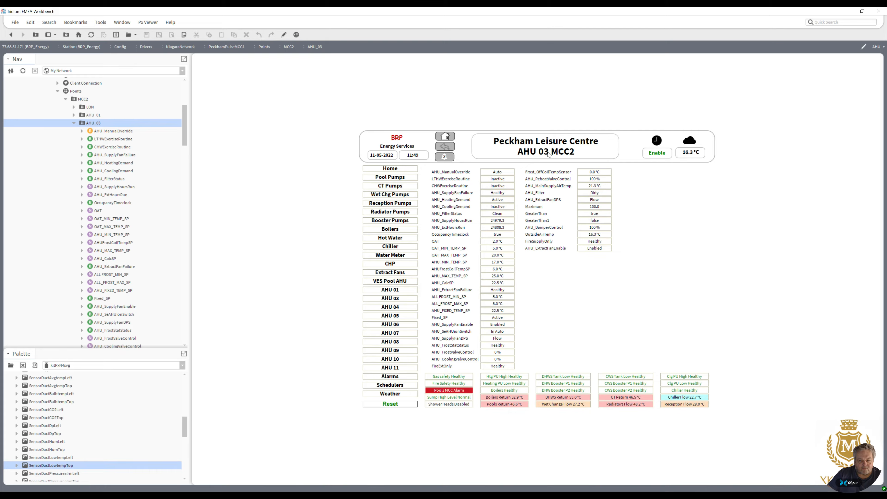
In the Px editor, add a Value Binding to the AHU 03 MCC2 title label with the ord slot:.
left_click(284, 36)
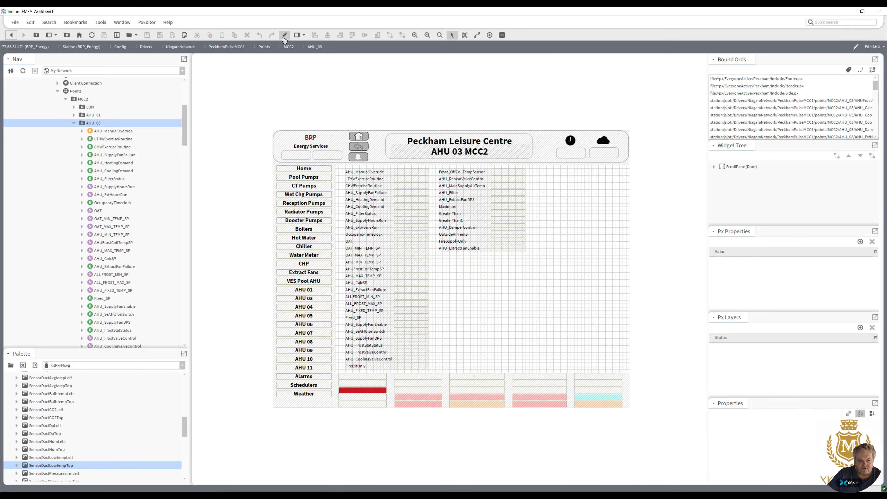
double_click(448, 151)
left_click(501, 177)
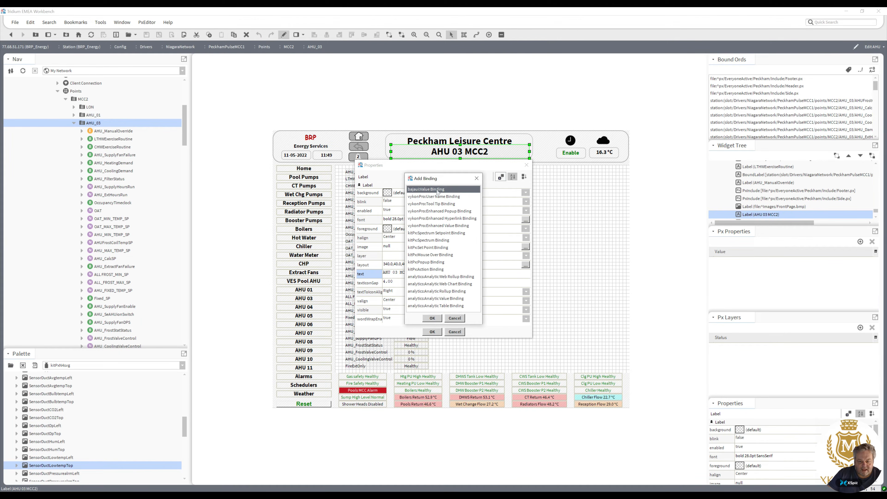
left_click(433, 318)
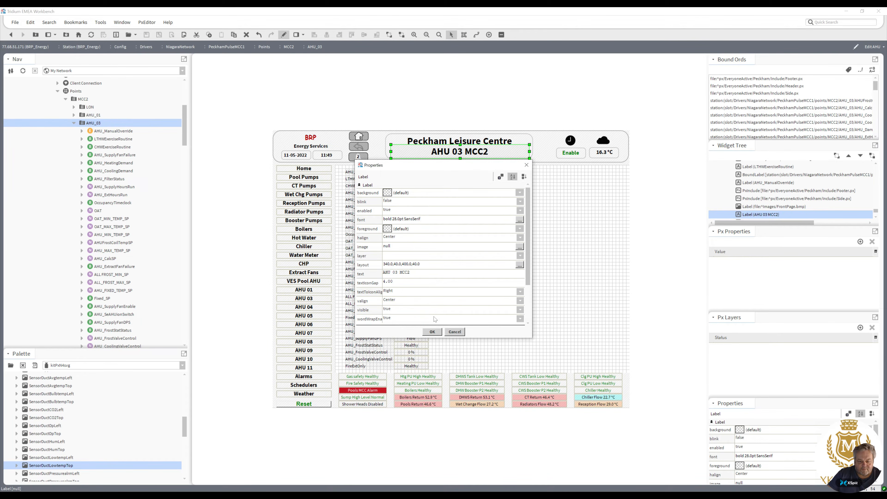
left_click_drag(530, 272, 525, 309)
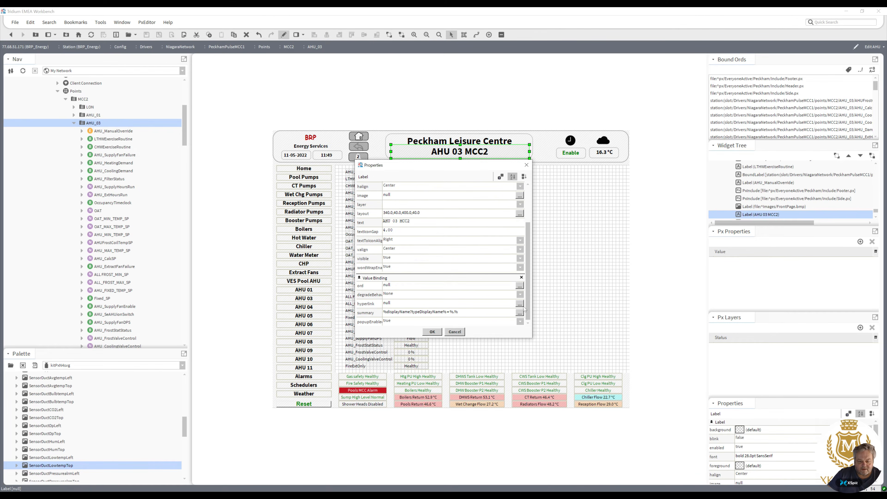
double_click(405, 285)
type("slot:")
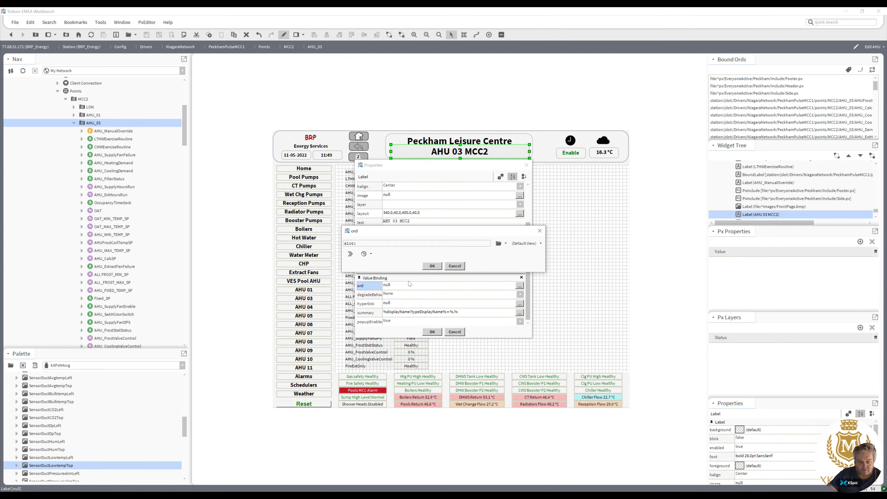
left_click(433, 267)
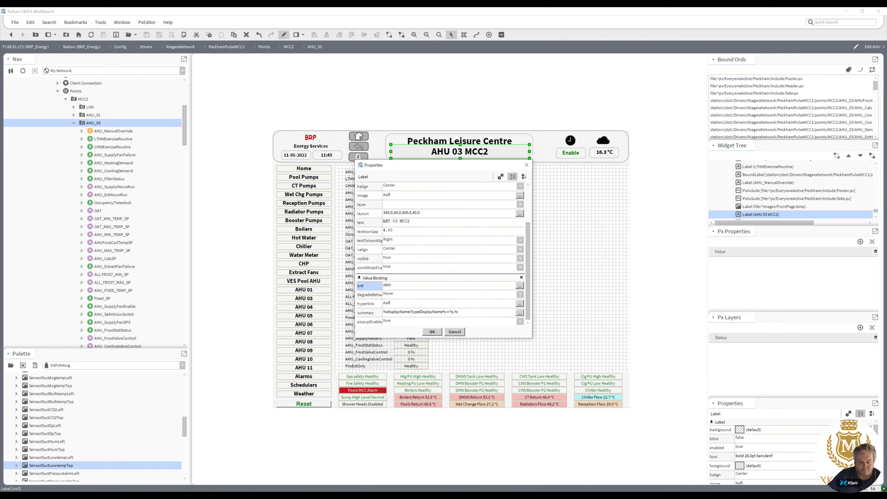
Clear the title label's fixed text, animate it with the %name% format, apply the properties and leave the editor.
left_click_drag(412, 222, 343, 230)
key("BackSpace")
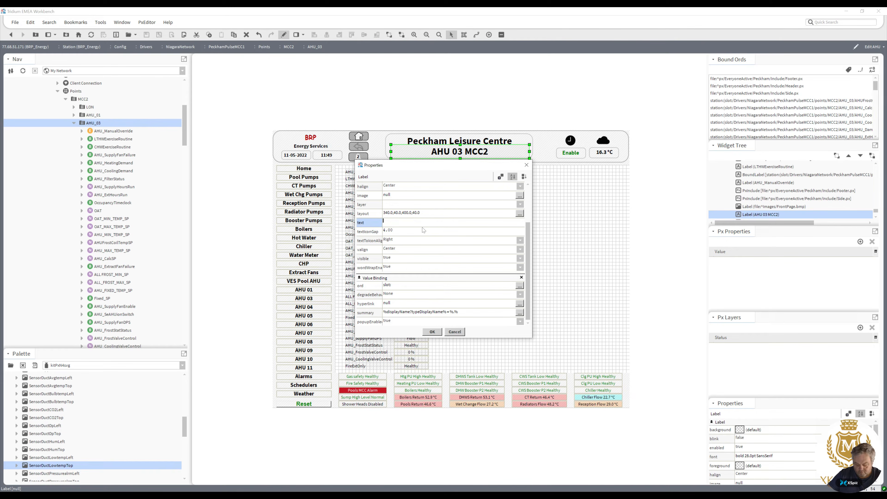
right_click(437, 223)
left_click(451, 227)
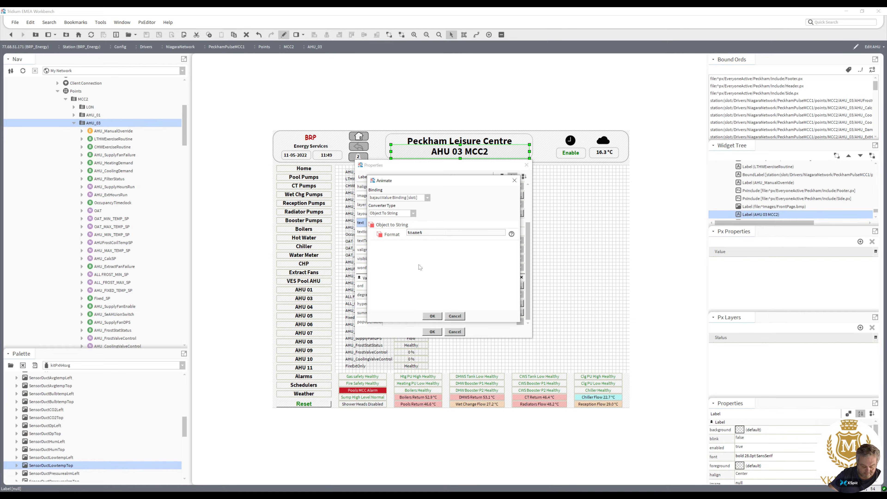
left_click(433, 316)
left_click(433, 331)
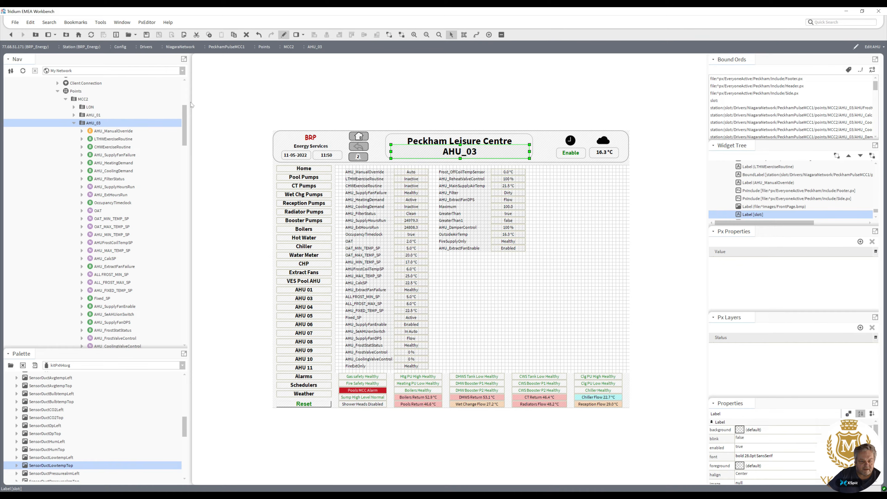
left_click(284, 35)
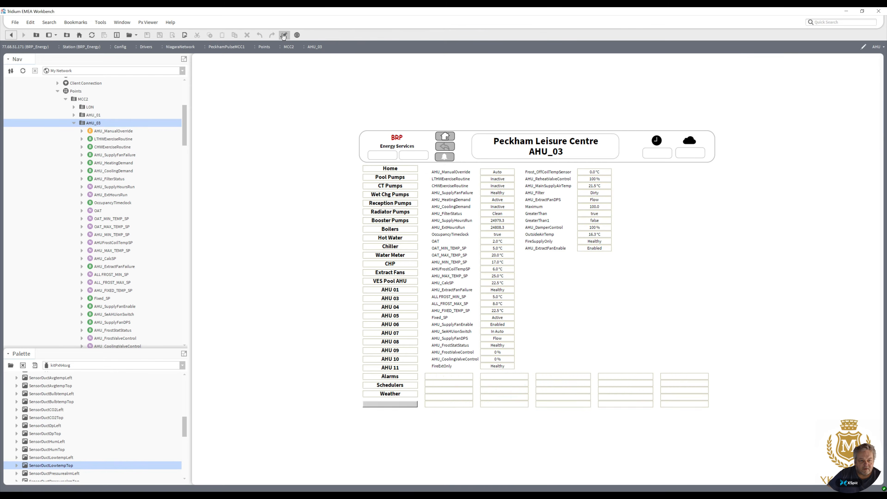
Add a new Px view to the AHU_04 points folder using AHU.px, reusing the existing file.
left_click(74, 123)
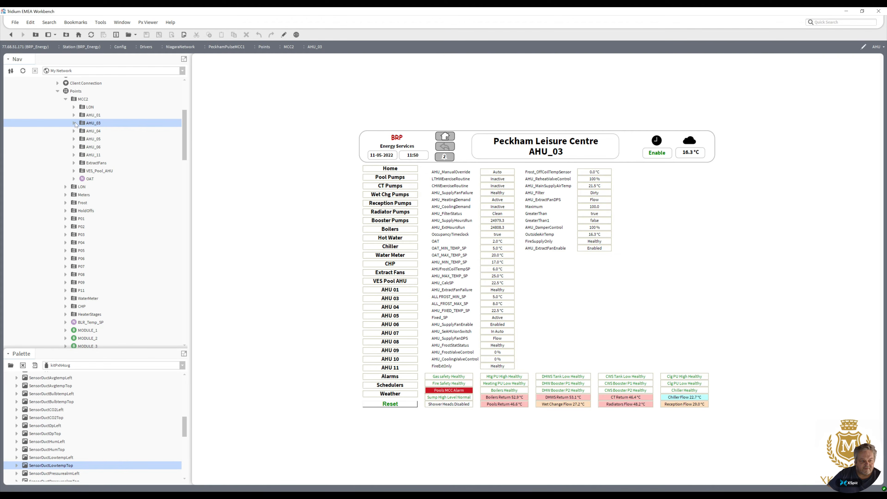
left_click(88, 132)
double_click(87, 131)
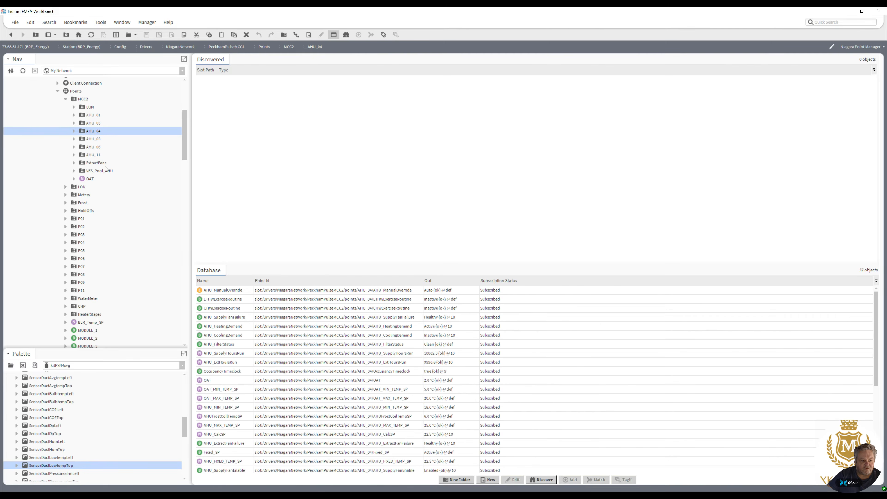
right_click(92, 133)
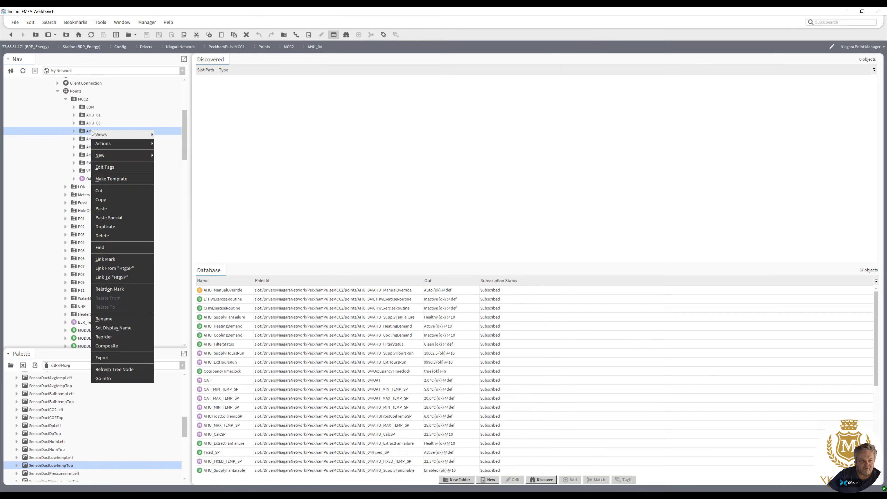
mouse_move(115, 137)
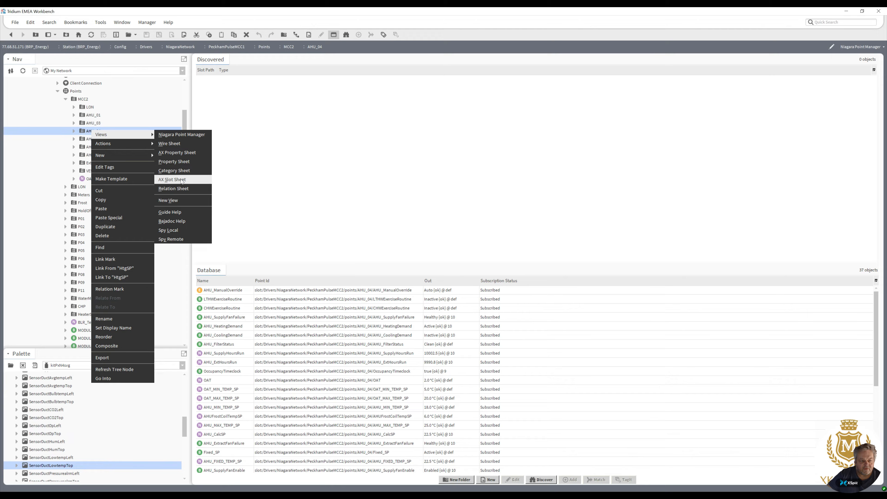
left_click(181, 200)
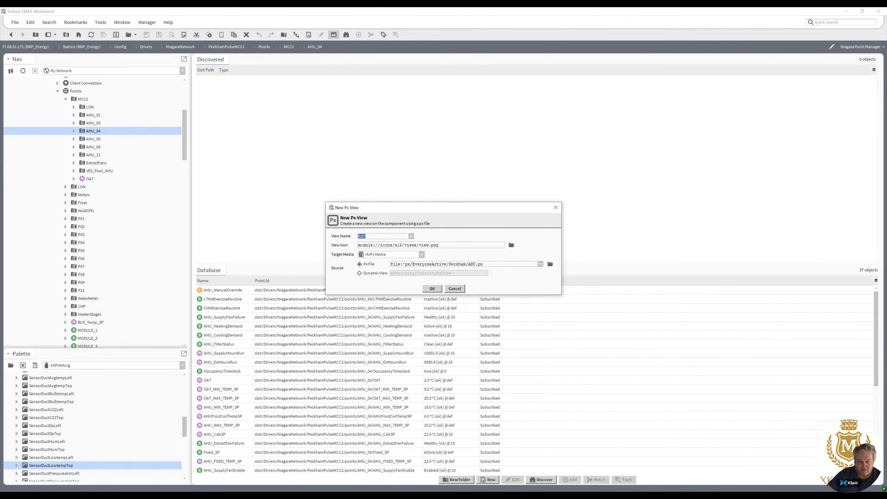
left_click(433, 289)
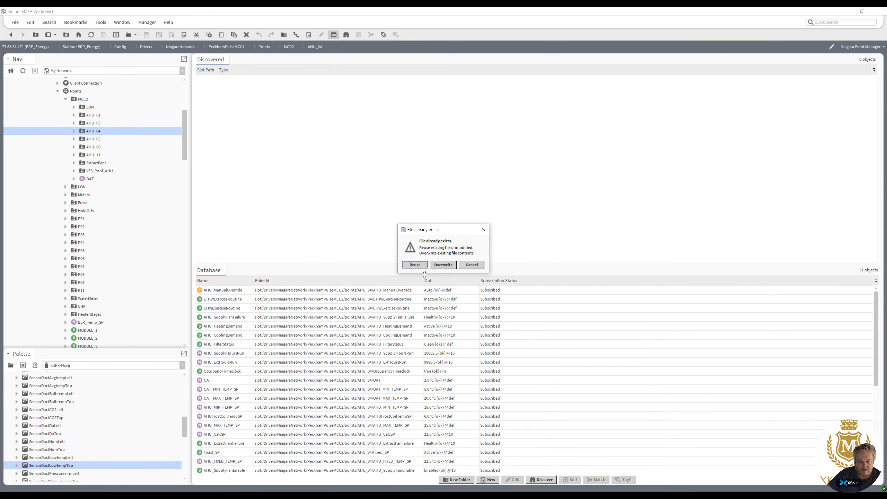
left_click(416, 265)
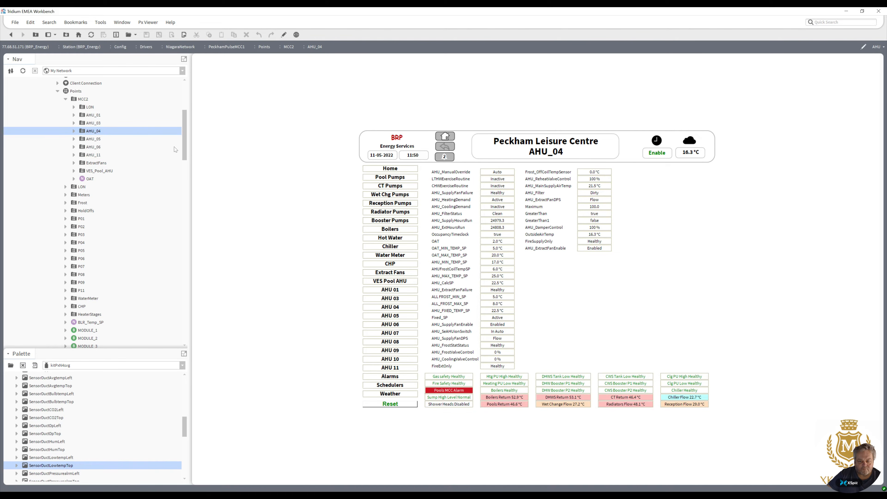
Open the AHU_03 graphic in the Px editor and inspect the ord of the AHU_ManualOverride value label.
double_click(93, 123)
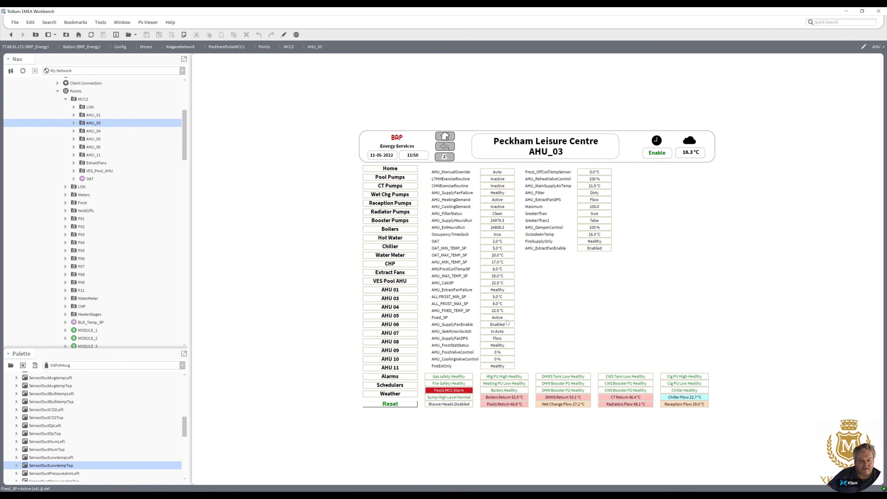
left_click(285, 36)
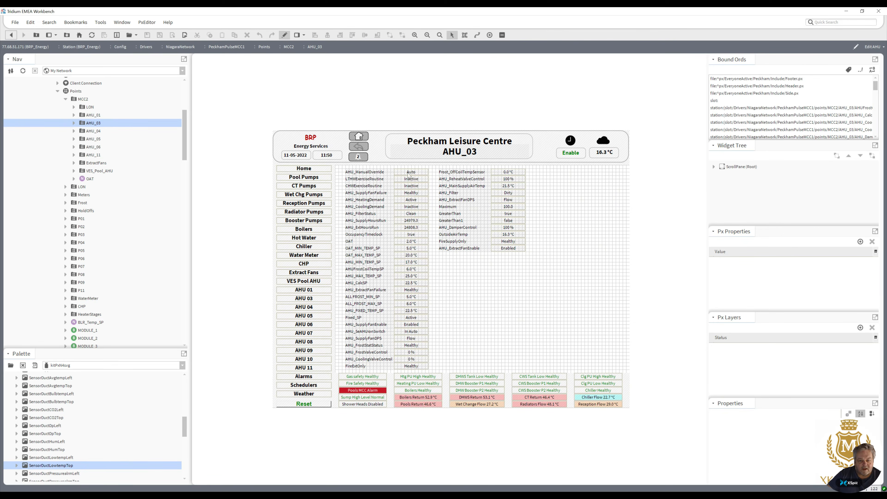
double_click(410, 172)
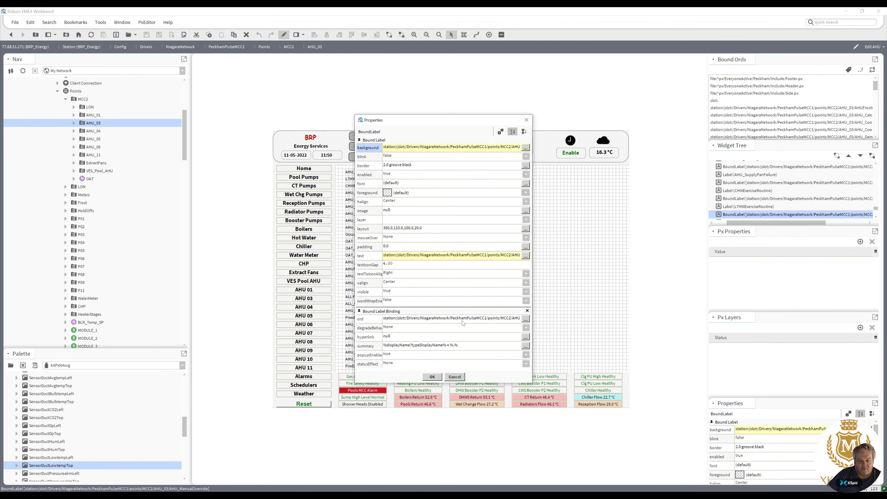
double_click(463, 322)
left_click_drag(454, 243, 457, 272)
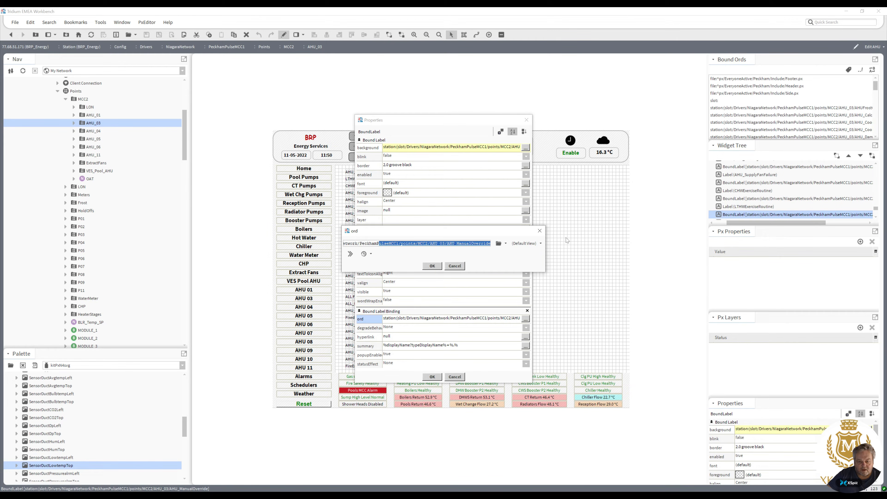
left_click(455, 266)
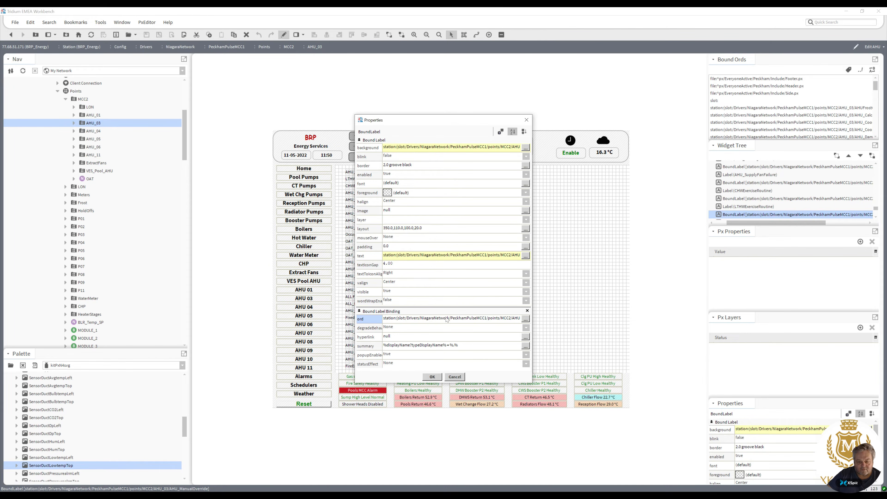
left_click(455, 377)
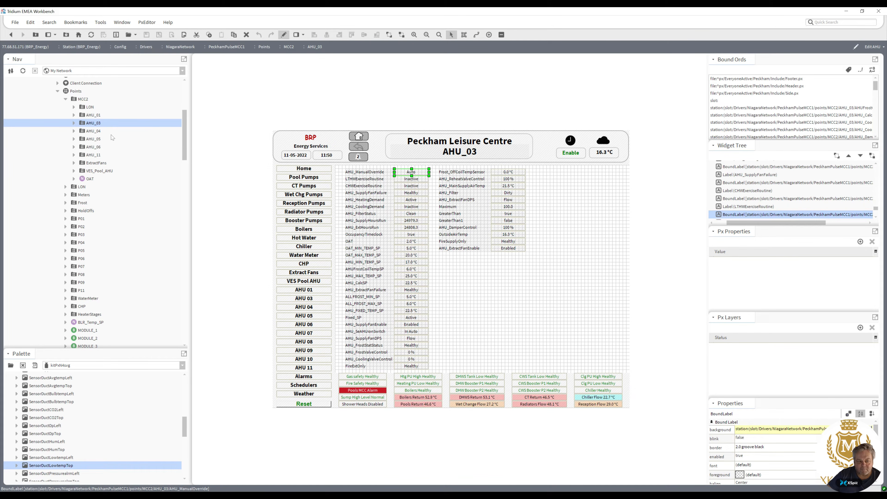
Relativize all bound ords in the graphic to slot: paths and leave the editor.
left_click(861, 71)
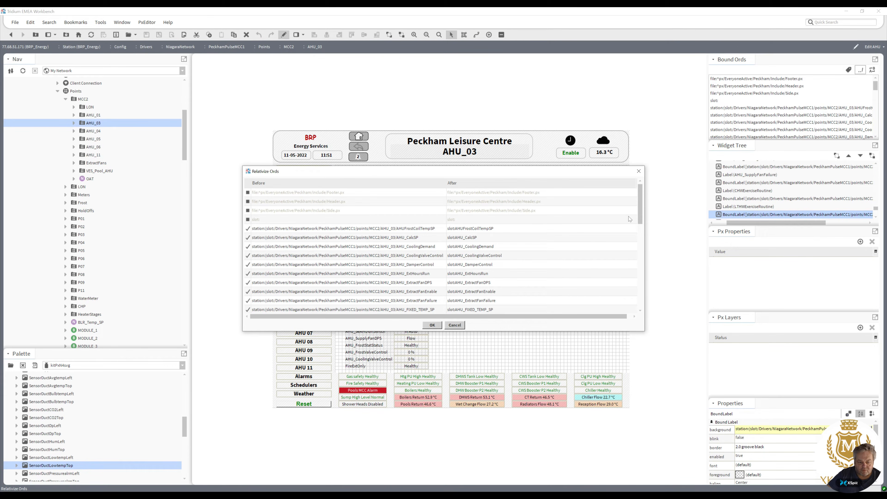
scroll(641, 217, "down", 3)
scroll(635, 224, "up", 3)
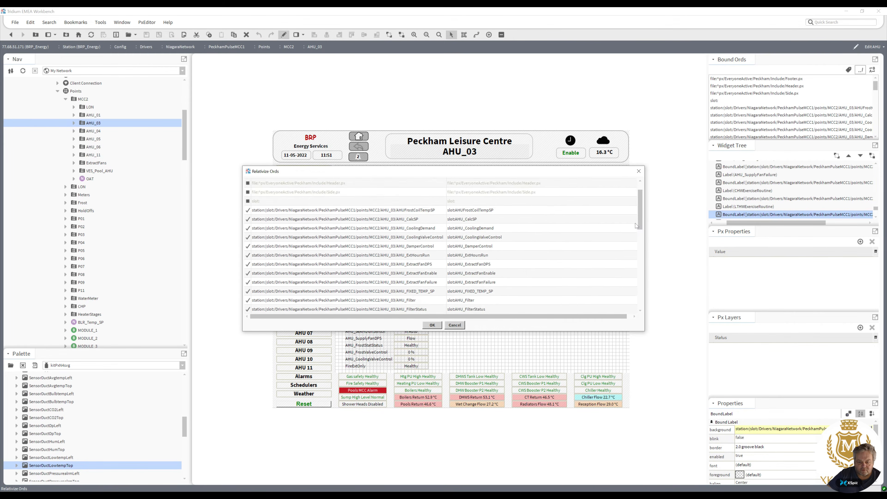
left_click(432, 326)
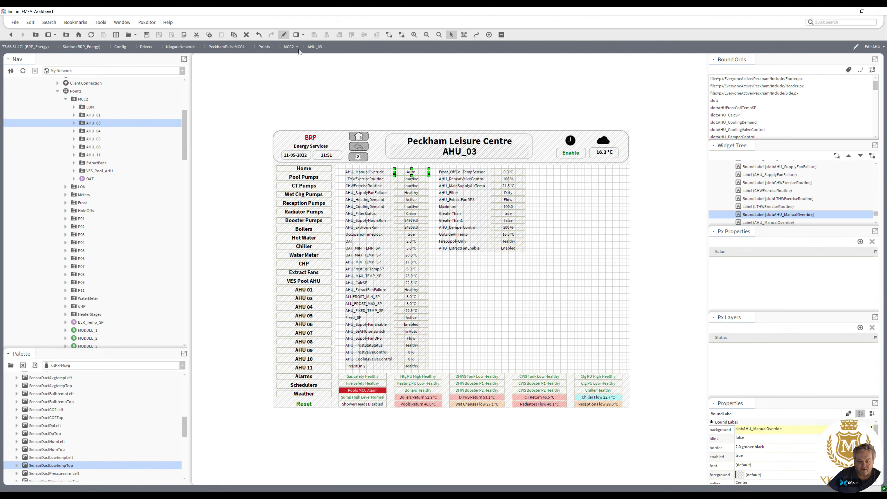
left_click(284, 34)
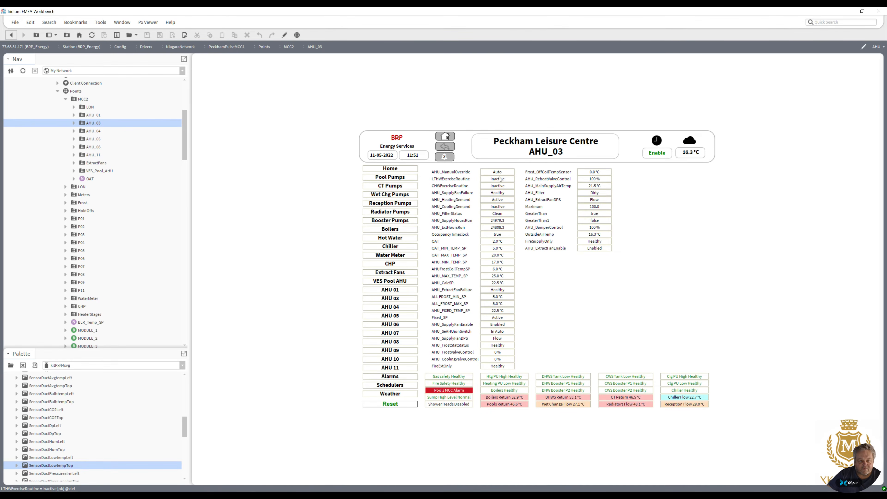
Reopen the editor and check the ords of the AHU_ManualOverride and LTHWExerciseRoutine value labels, then leave it.
left_click(285, 35)
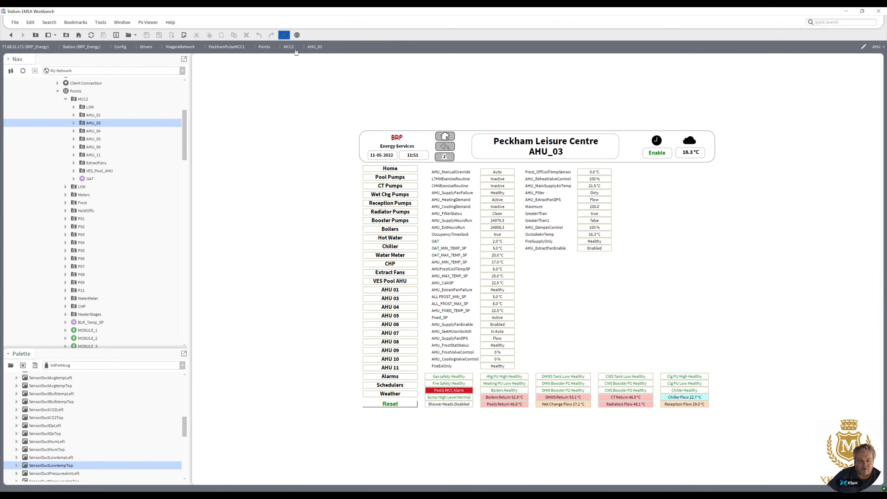
left_click(410, 172)
double_click(411, 172)
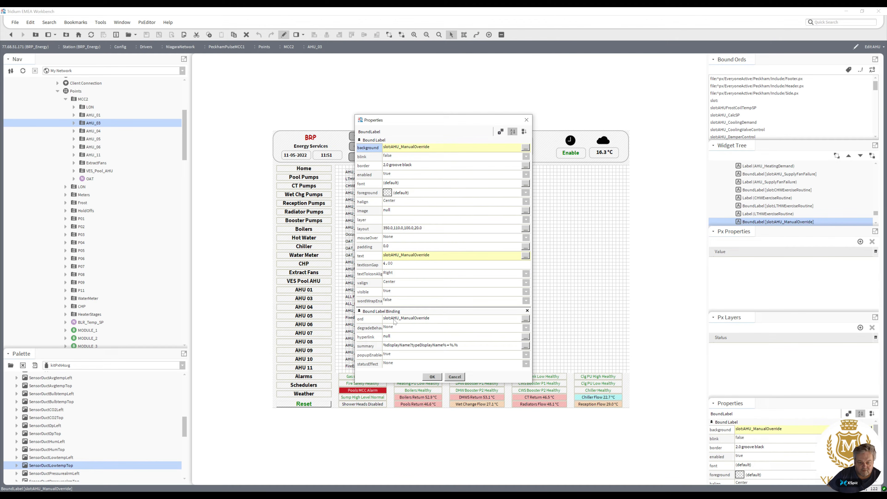
left_click(433, 377)
double_click(411, 180)
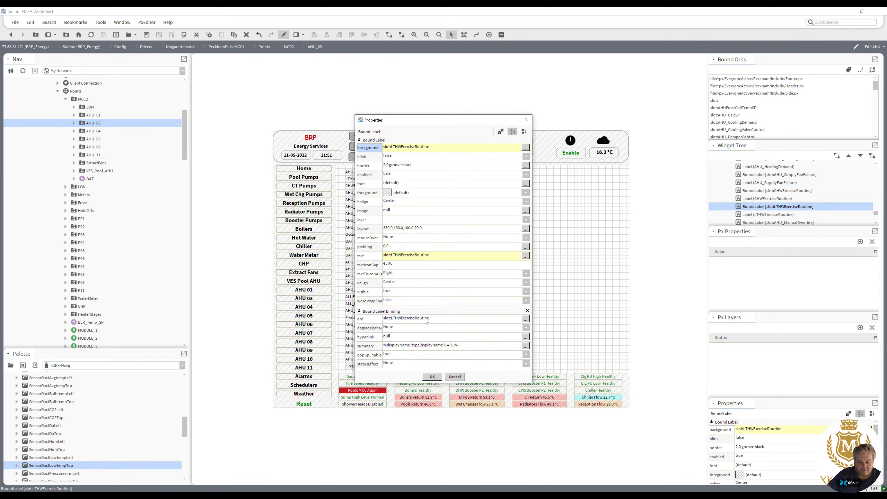
left_click(437, 378)
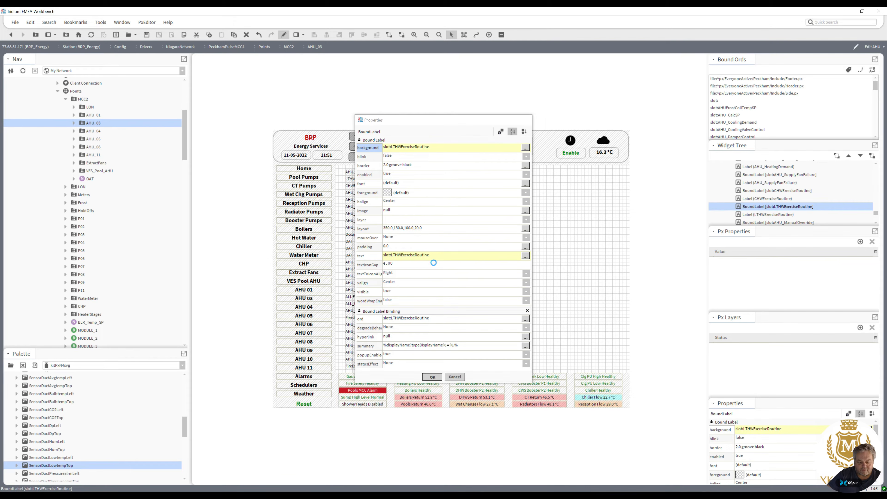
left_click(283, 34)
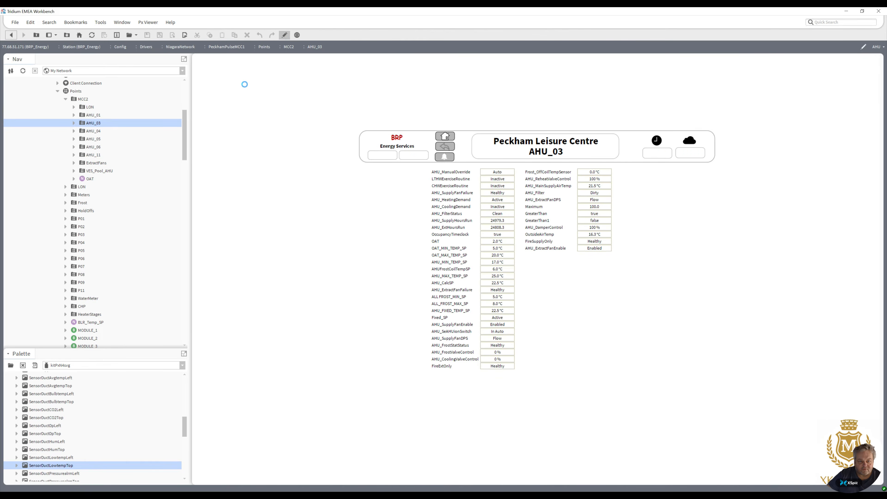
Add the AHU.px Px view to the AHU_05 points folder, reusing the existing file.
double_click(94, 131)
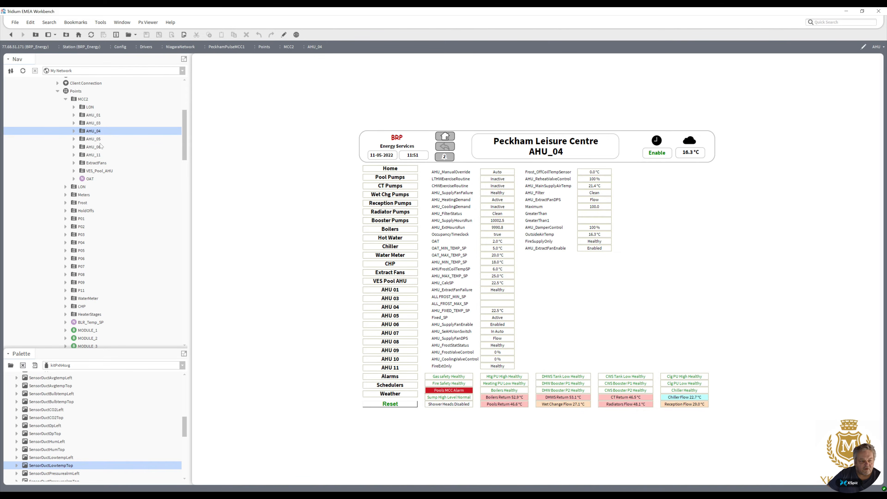
double_click(94, 139)
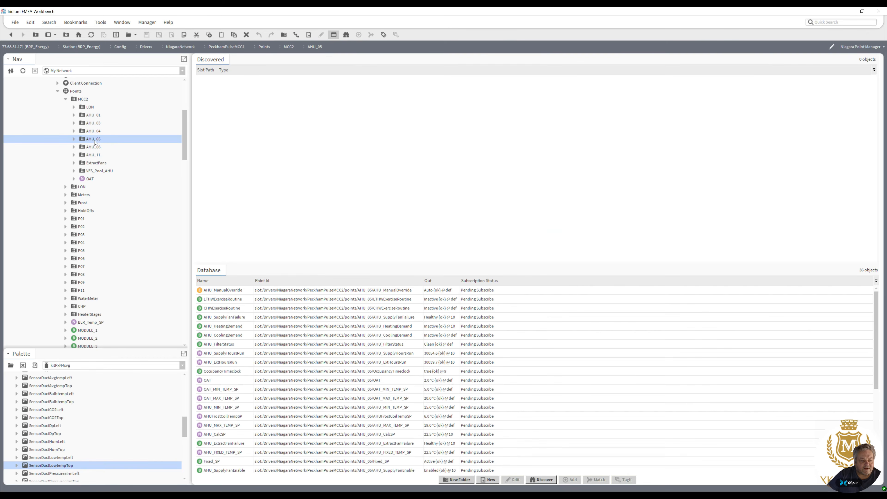
right_click(95, 141)
mouse_move(108, 144)
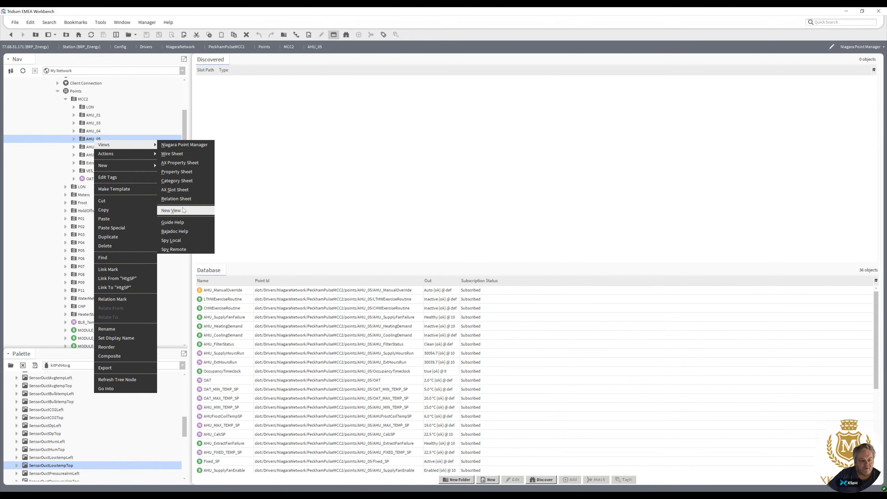
left_click(173, 211)
left_click(432, 288)
left_click(415, 265)
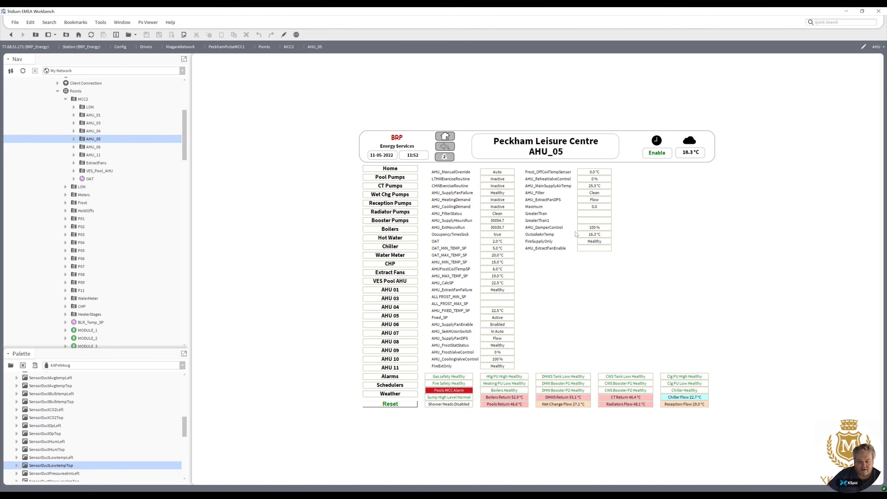
Add the AHU.px Px view to the AHU_06 points folder, reusing the existing file.
right_click(89, 148)
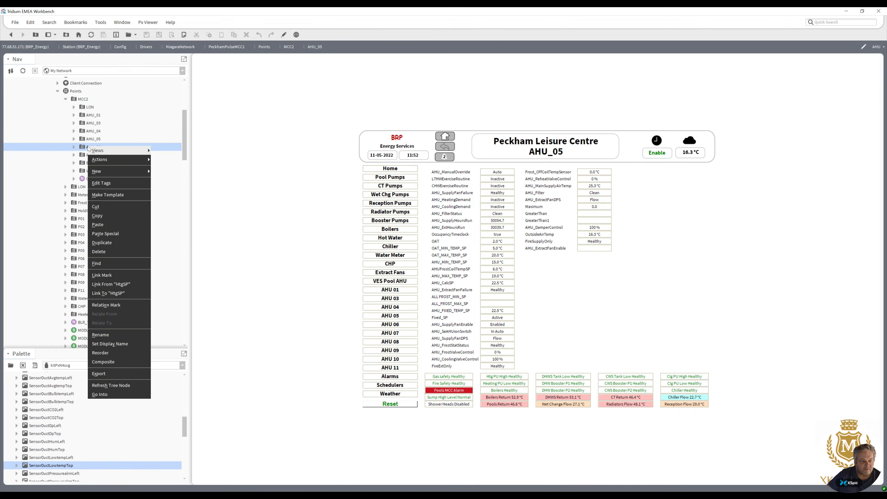
mouse_move(123, 150)
left_click(165, 216)
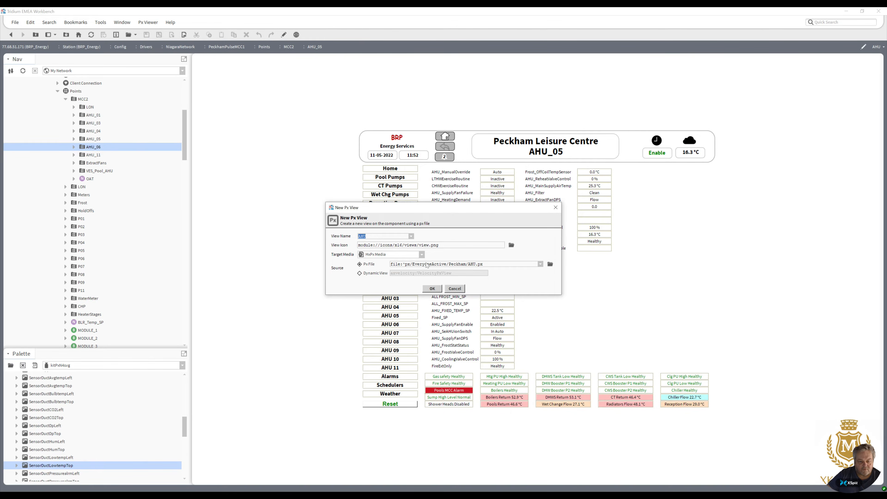
left_click(432, 289)
left_click(418, 264)
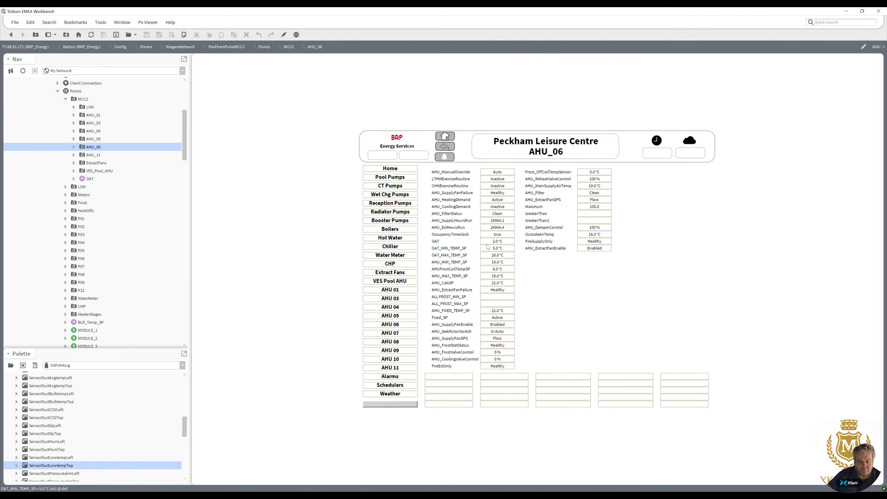
Add the AHU.px Px view to the AHU_11 points folder, reusing the existing file.
right_click(100, 157)
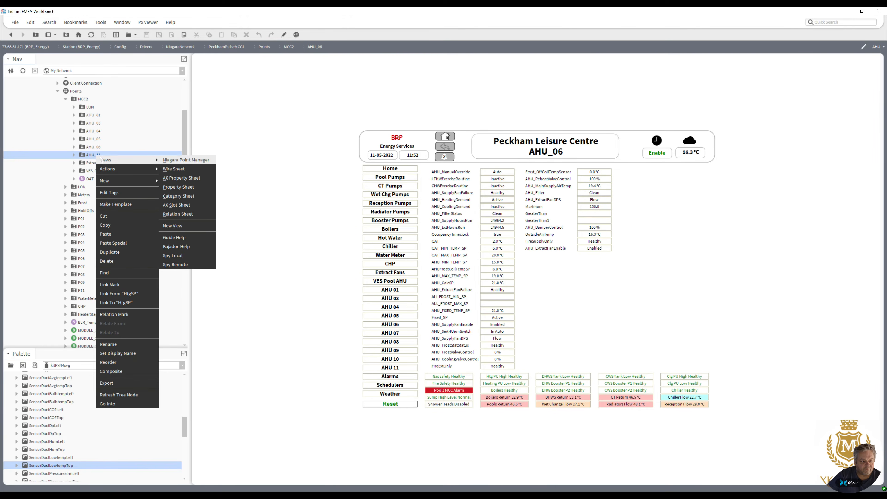
left_click(188, 227)
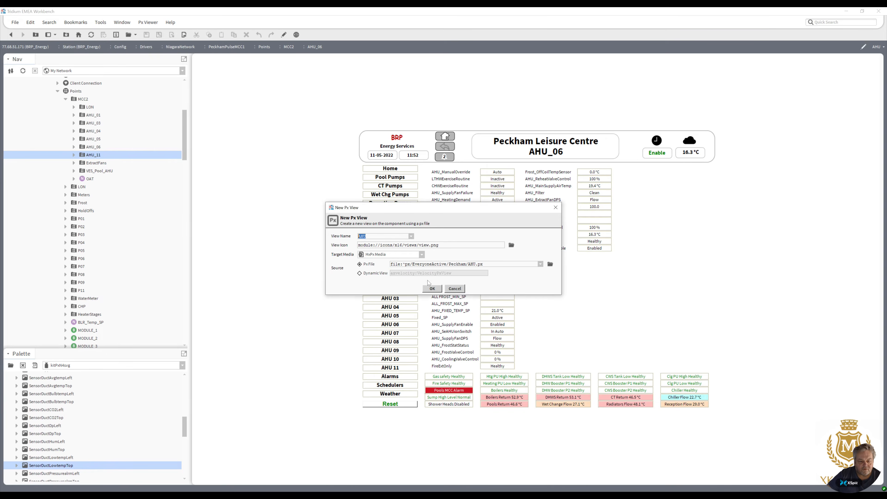
left_click(432, 289)
left_click(416, 267)
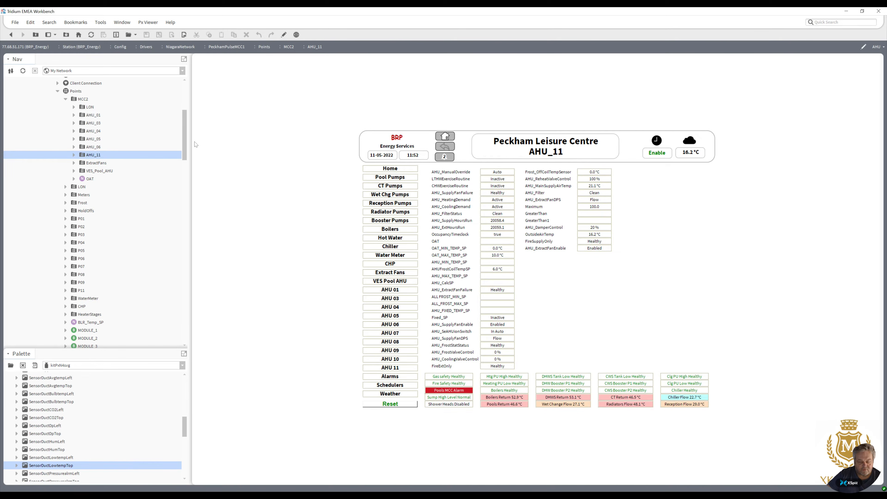
Add the AHU.px Px view to the AHU_07 folder under PeckhamPulseMCC3, reusing the existing file.
left_click_drag(184, 146, 183, 214)
right_click(84, 195)
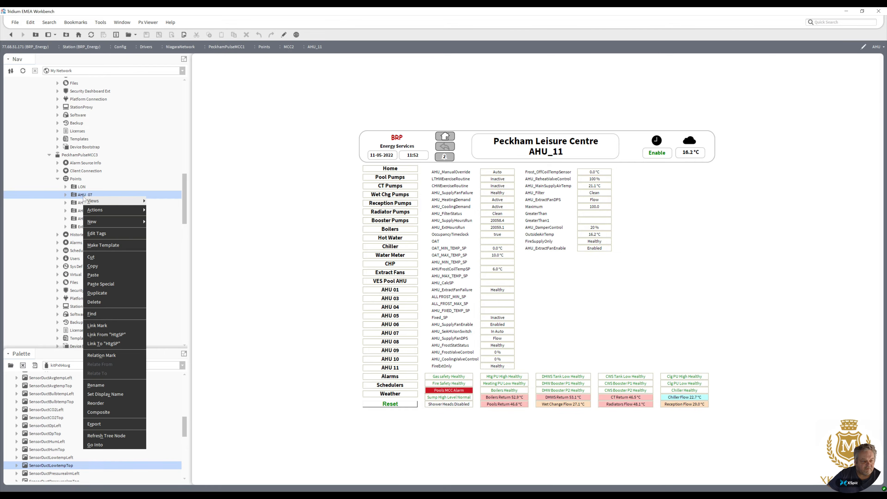
mouse_move(115, 205)
left_click(175, 267)
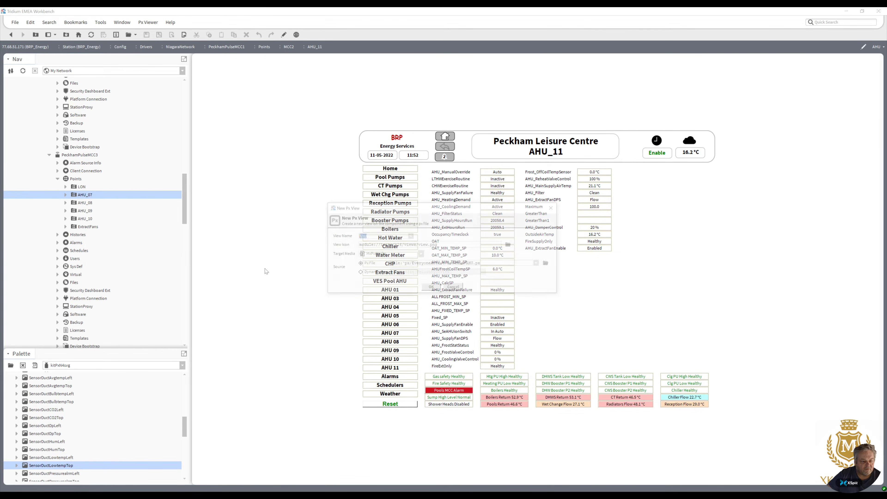
left_click(432, 289)
left_click(412, 265)
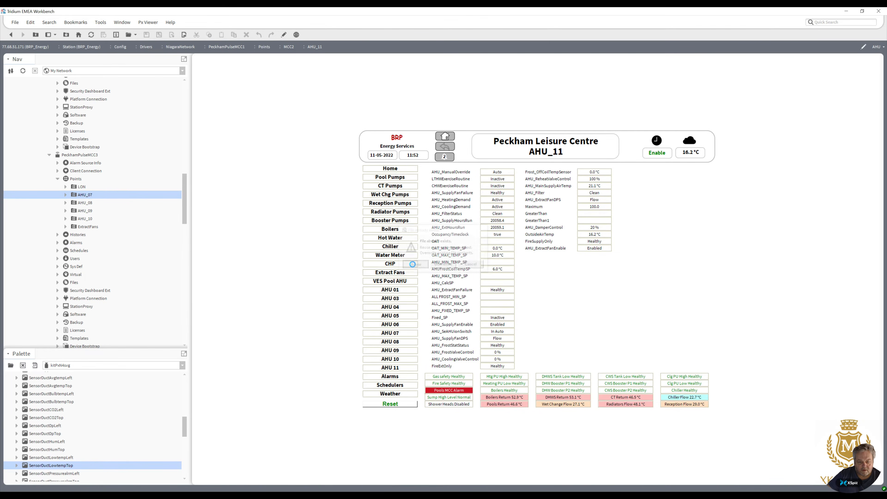
Add the AHU.px Px view to the AHU_08 points folder.
right_click(88, 203)
mouse_move(109, 208)
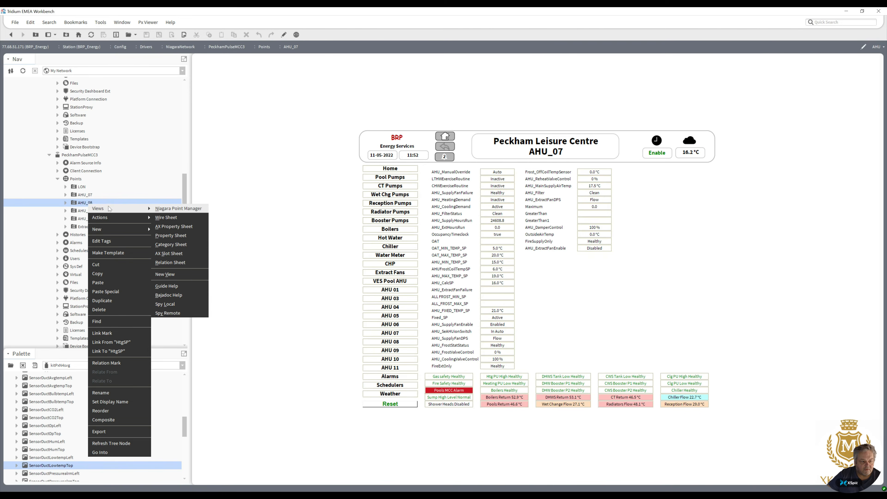
left_click(169, 275)
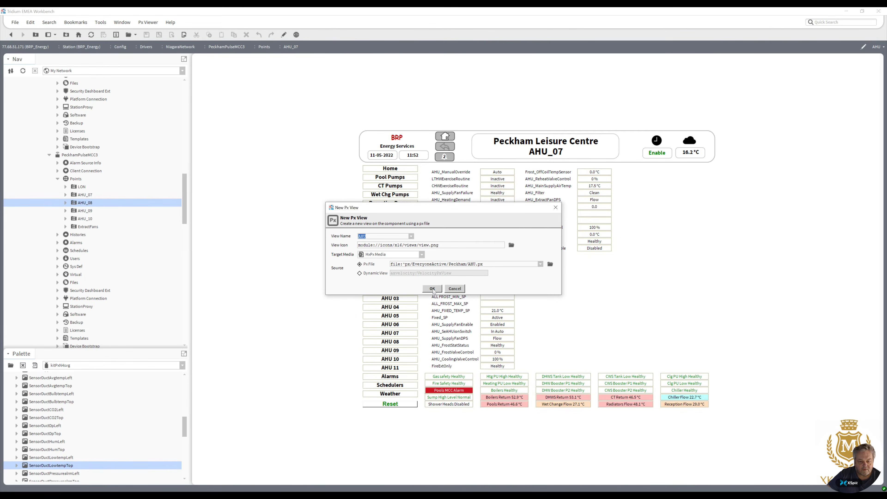
left_click(433, 289)
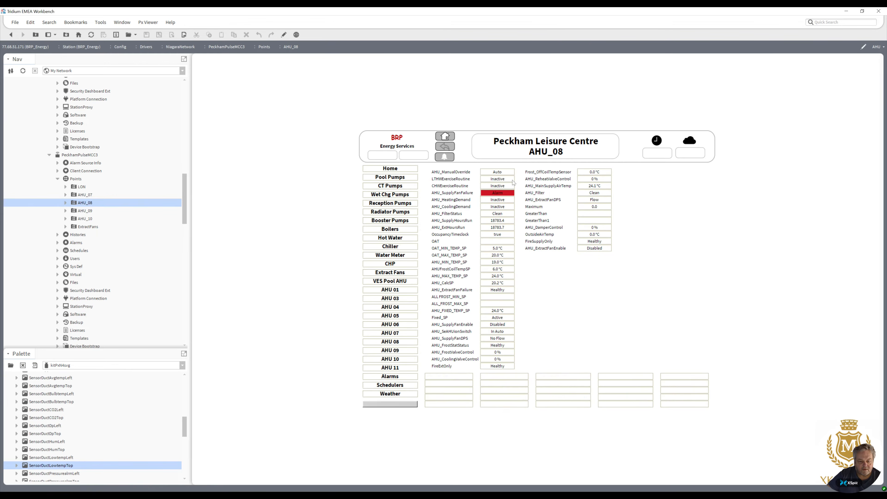
Add the AHU.px Px view to the AHU_09 points folder, reusing the existing file.
right_click(83, 210)
mouse_move(97, 215)
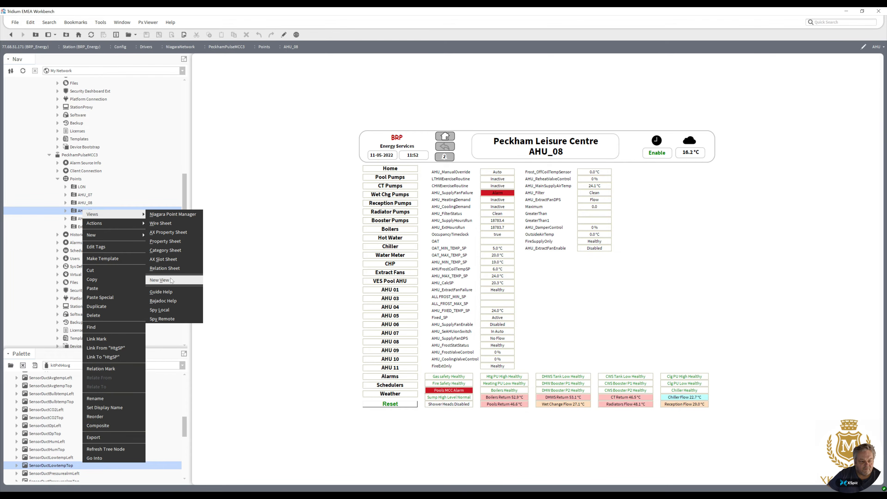
left_click(160, 281)
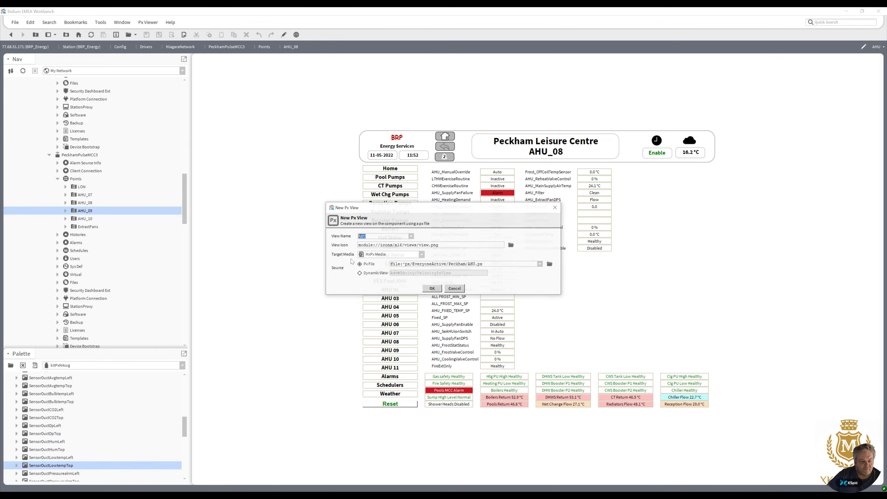
left_click(433, 289)
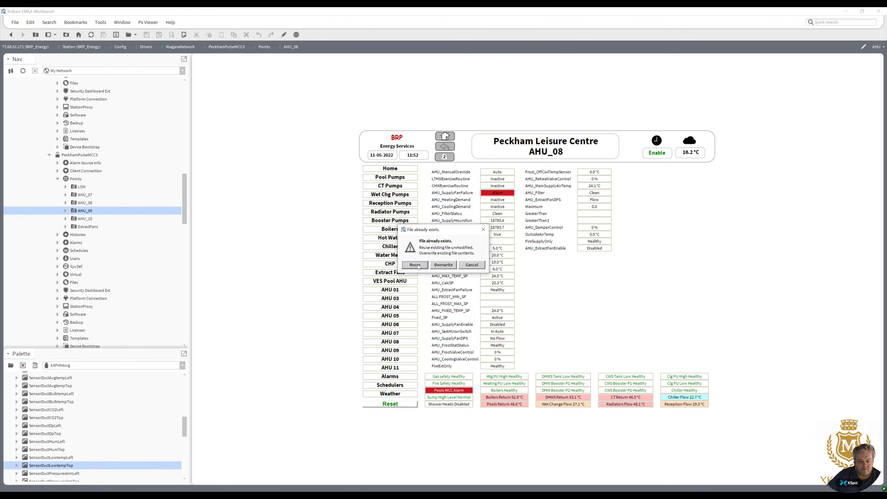
left_click(416, 266)
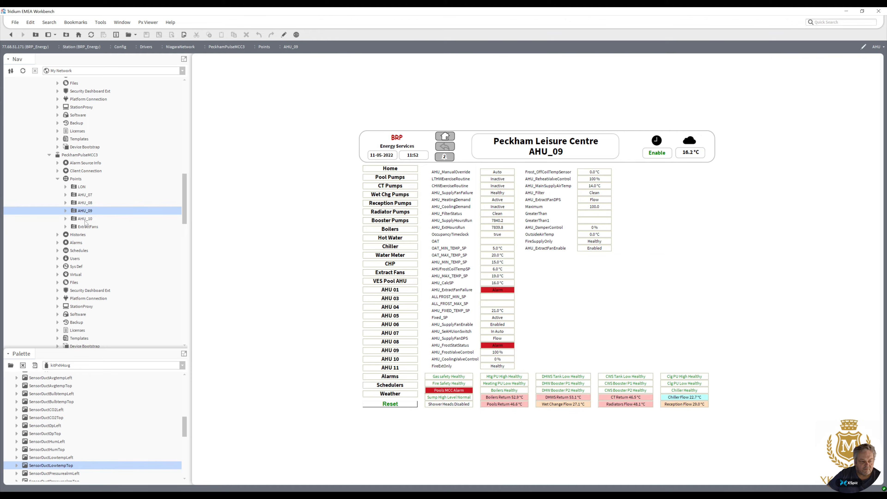
Add a Px view to the AHU_10 points folder using Boilers.px, reusing the existing file.
left_click(85, 220)
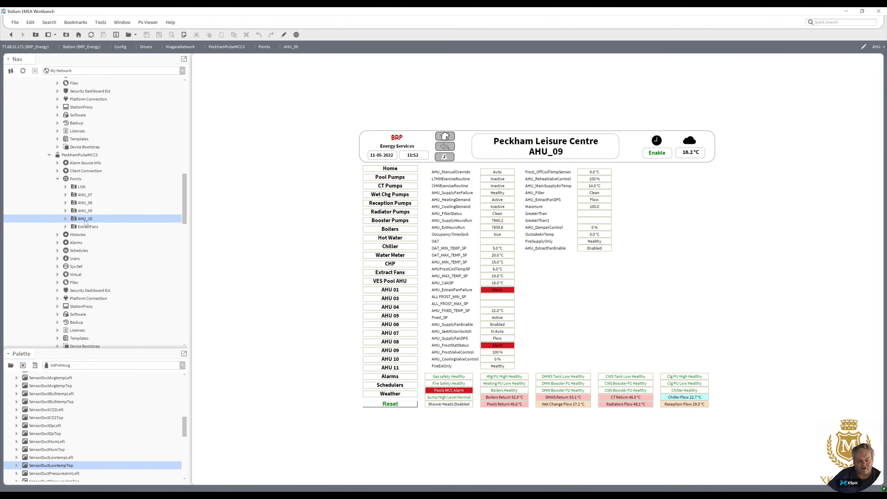
right_click(86, 223)
mouse_move(103, 224)
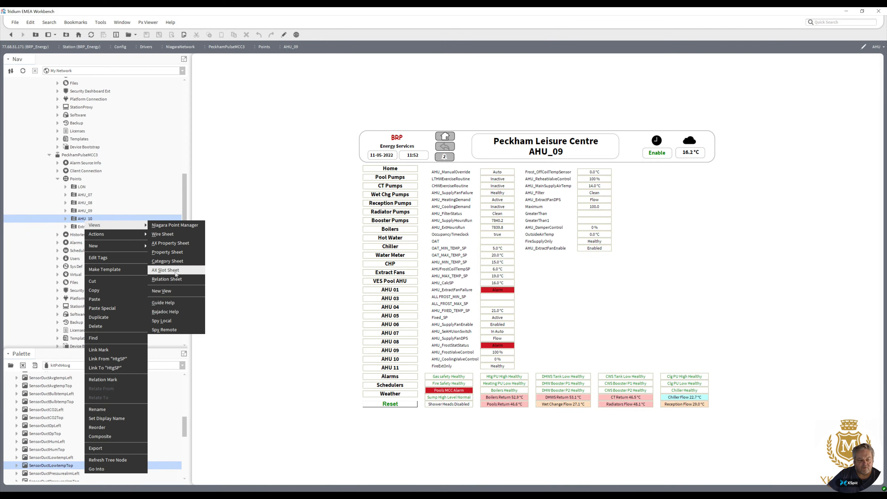
left_click(162, 291)
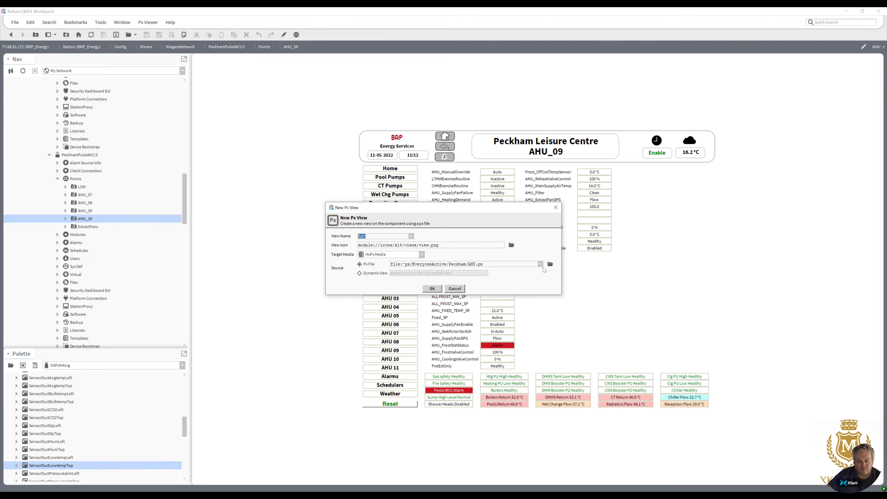
left_click(550, 265)
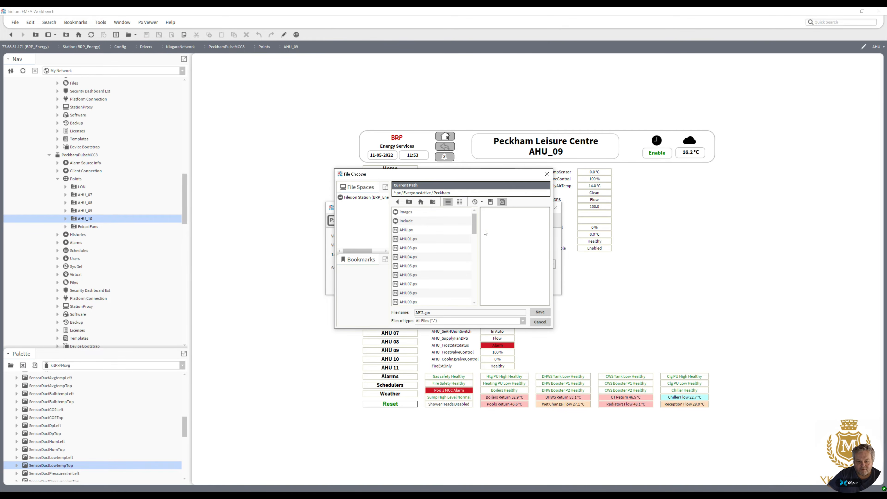
left_click_drag(475, 228, 476, 246)
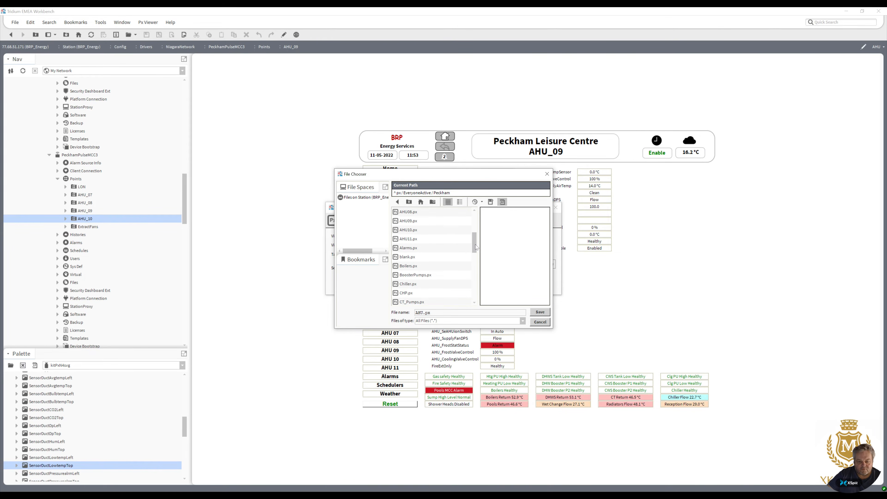
double_click(426, 265)
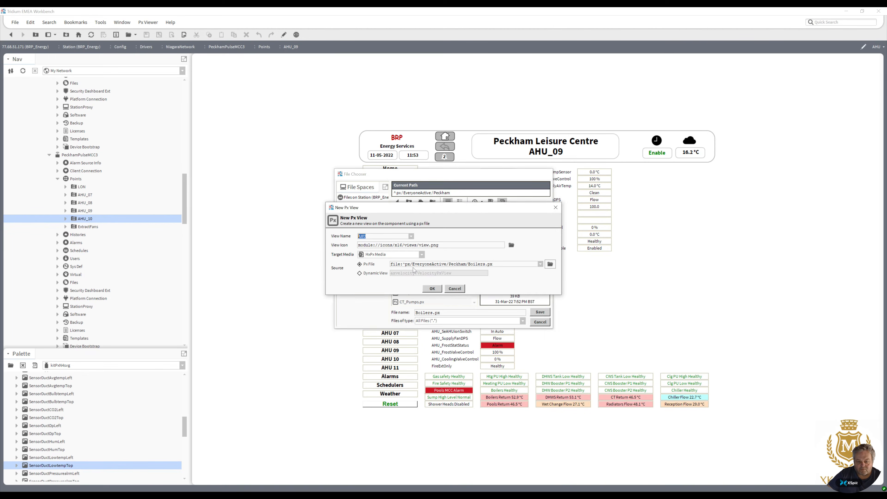
left_click(435, 290)
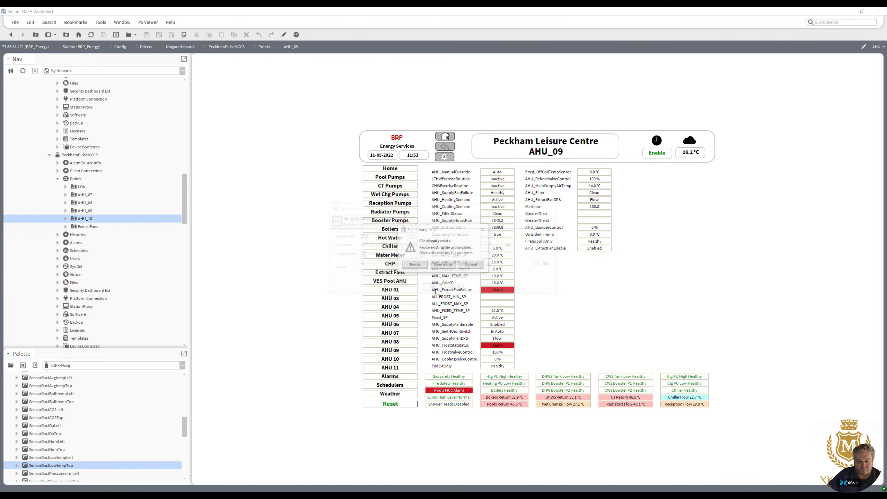
left_click(415, 265)
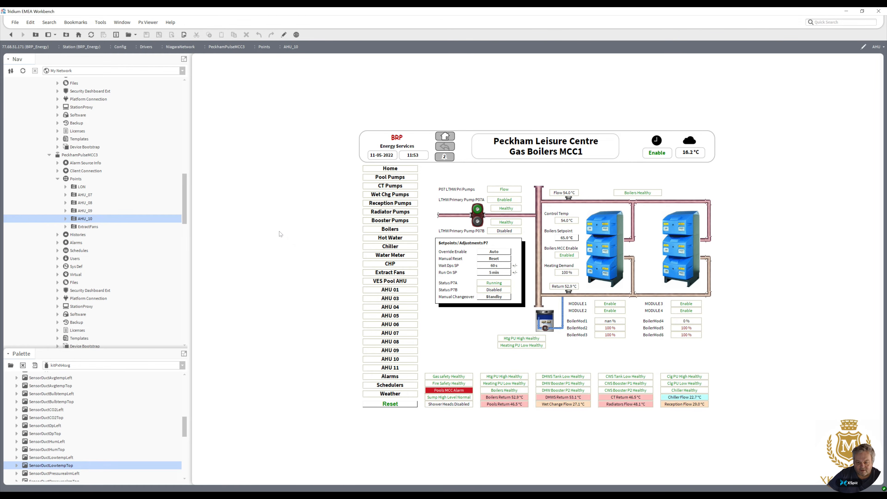
Delete the AHU Px view slot from the AHU_10 folder's slot sheet.
double_click(89, 211)
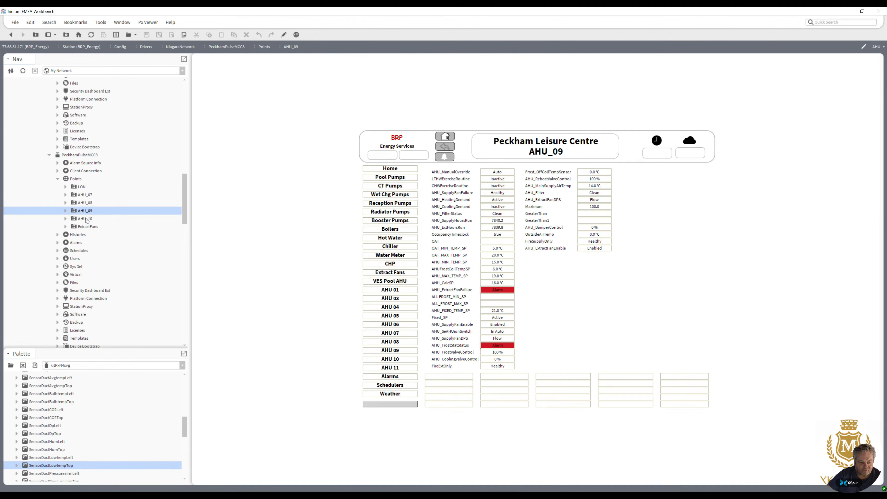
double_click(88, 200)
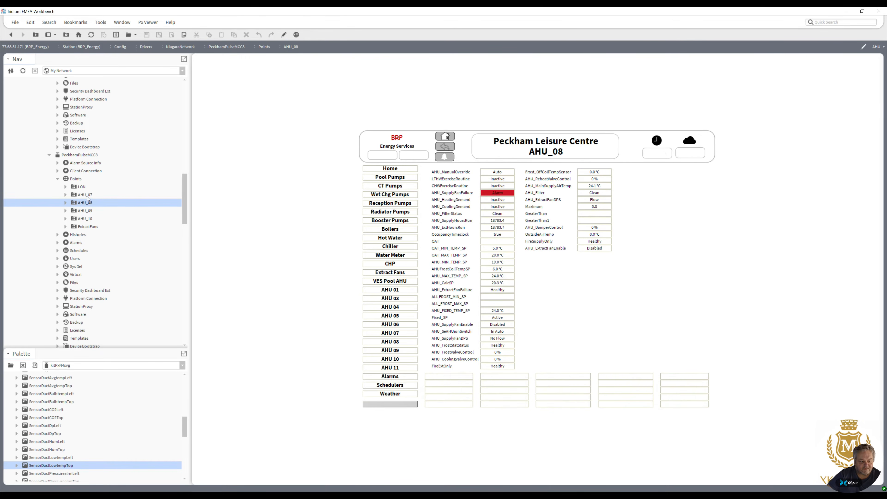
double_click(86, 195)
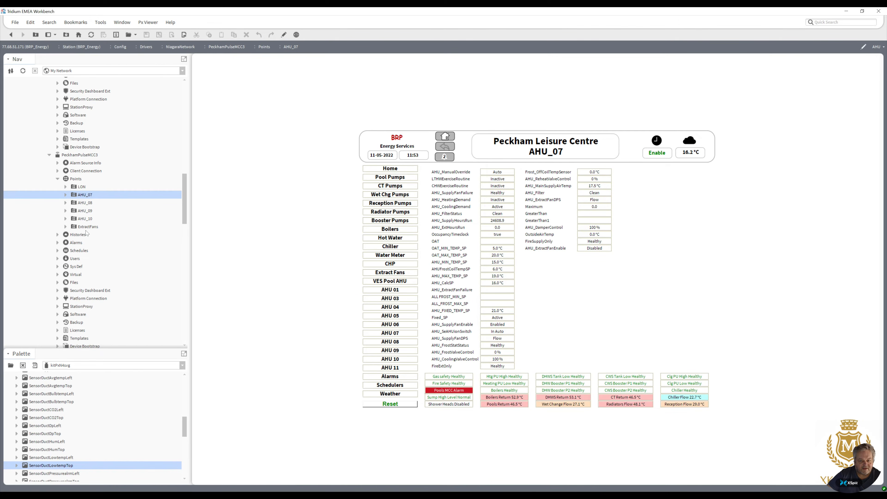
double_click(88, 219)
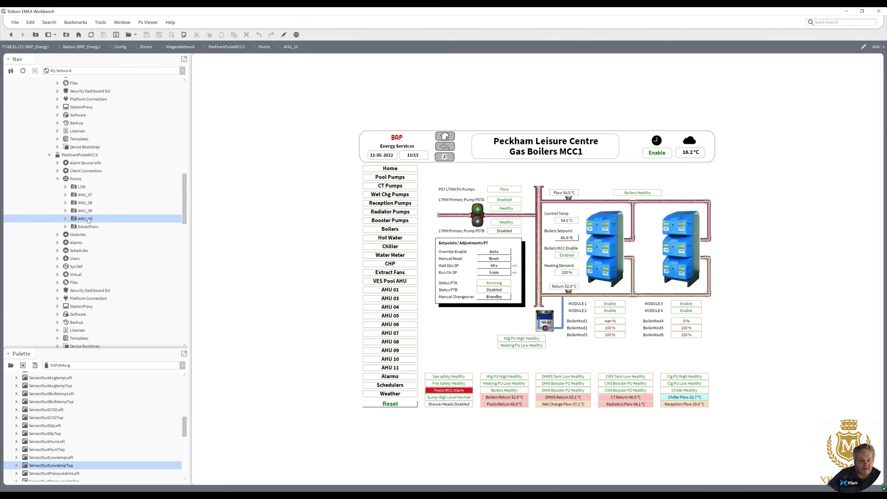
right_click(87, 219)
mouse_move(96, 222)
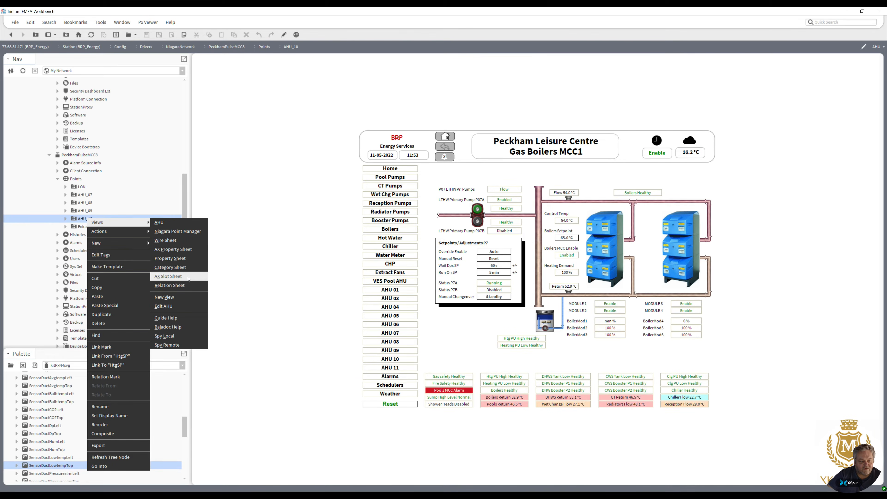
left_click(168, 276)
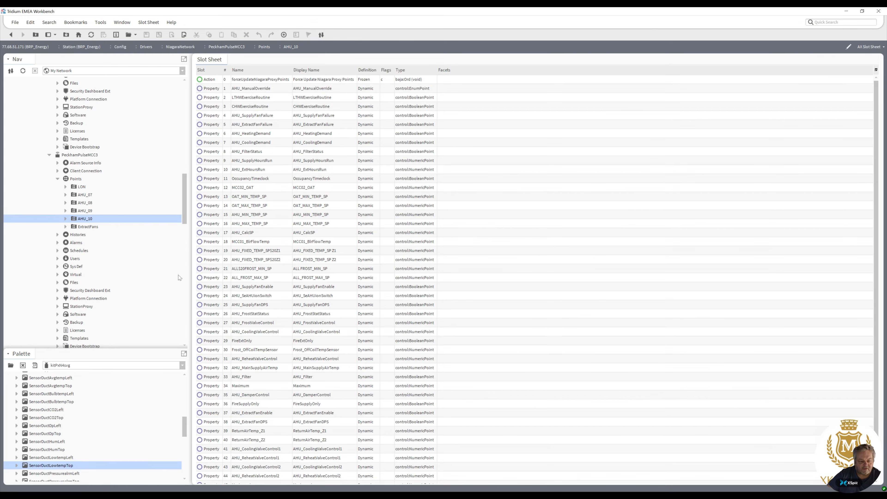
scroll(871, 209, "down", 1)
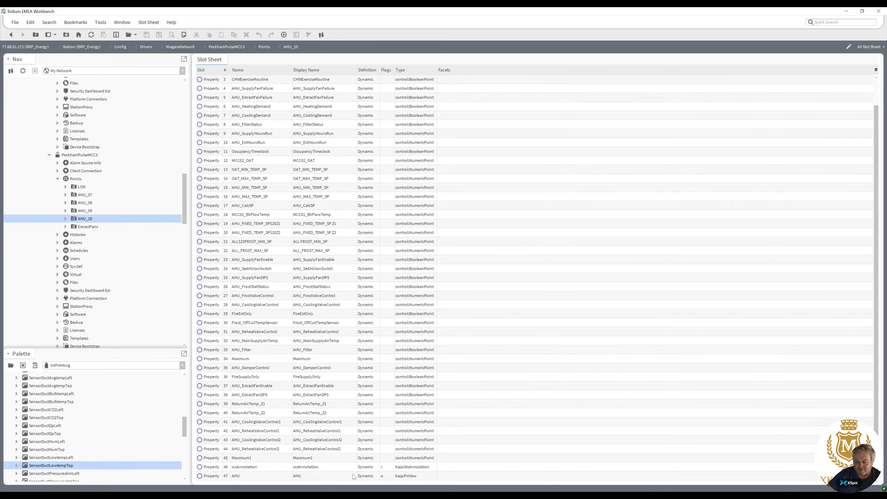
left_click(318, 476)
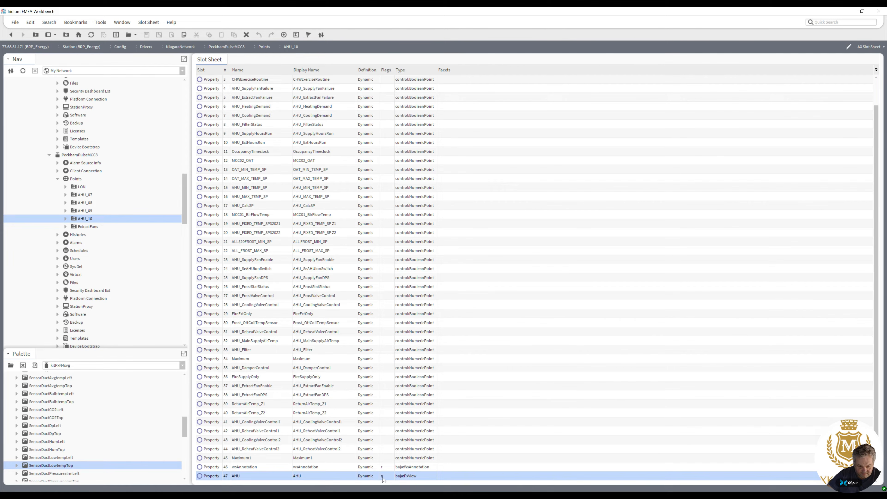
right_click(347, 478)
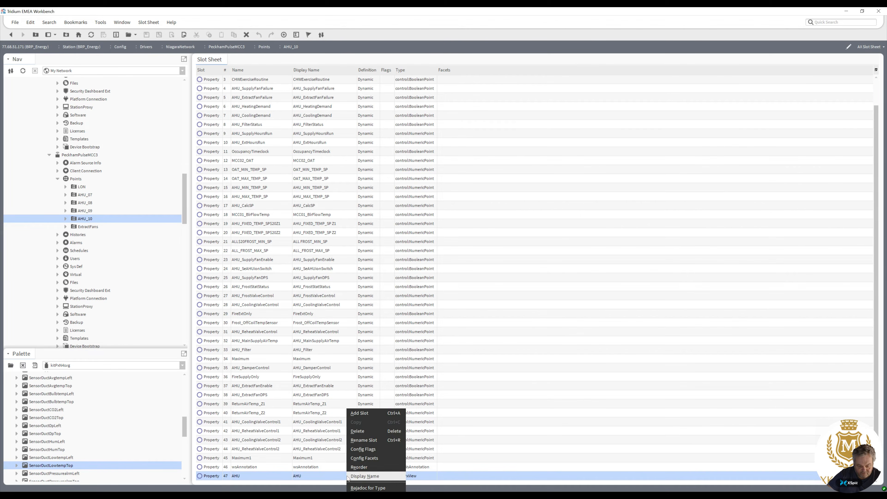
left_click(366, 432)
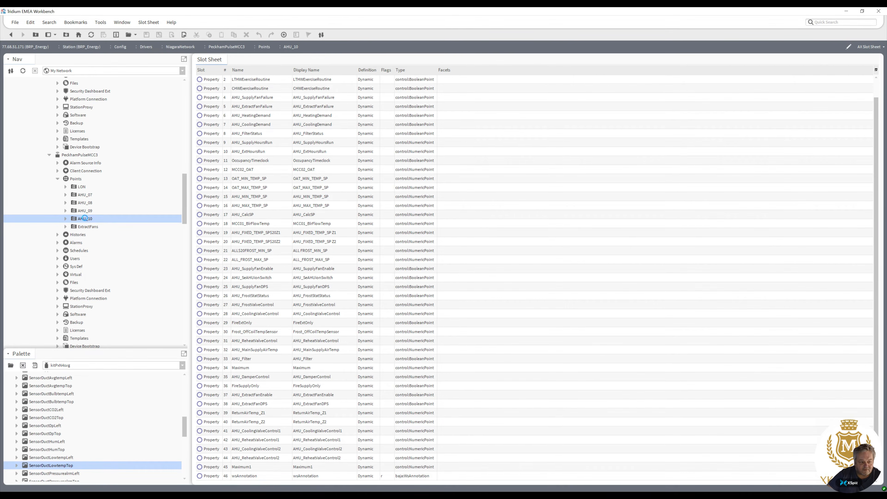
Add the AHU.px Px view to the AHU_10 points folder, reusing the existing file.
double_click(85, 218)
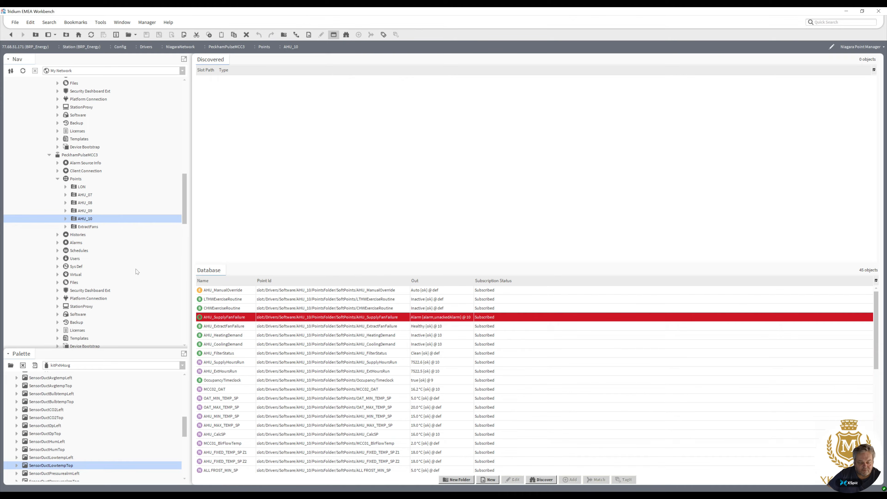
right_click(79, 220)
mouse_move(105, 223)
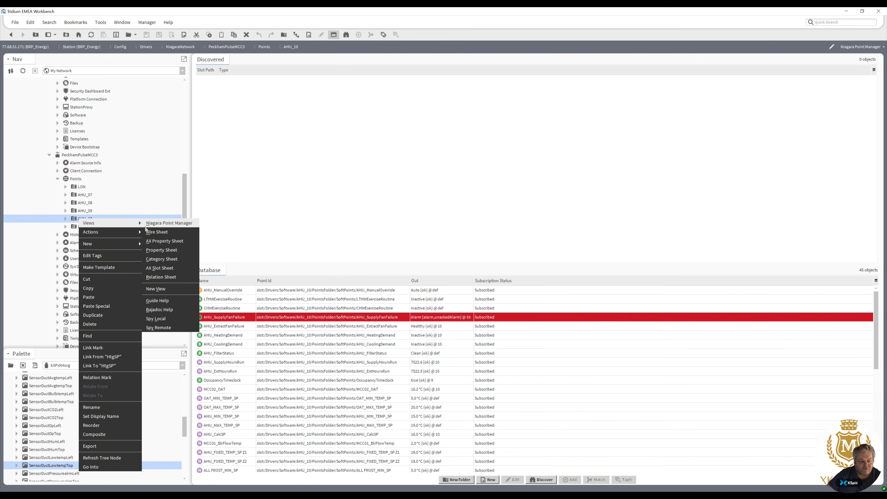
left_click(158, 289)
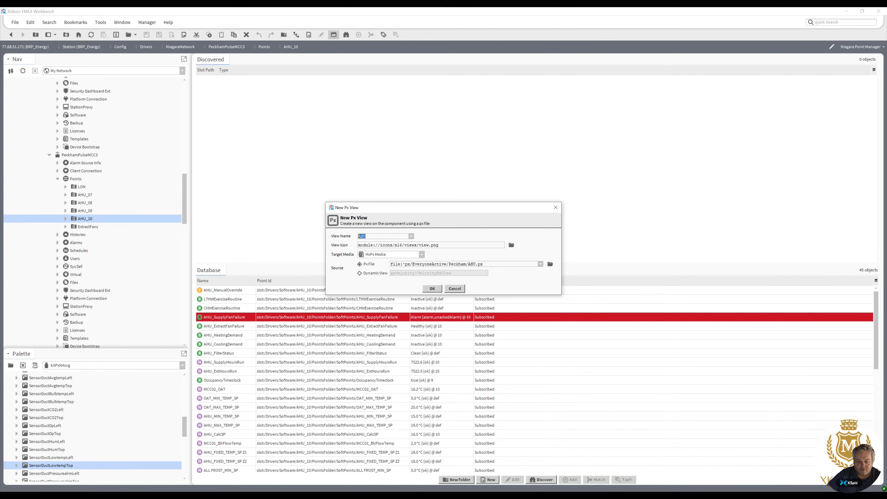
left_click(433, 289)
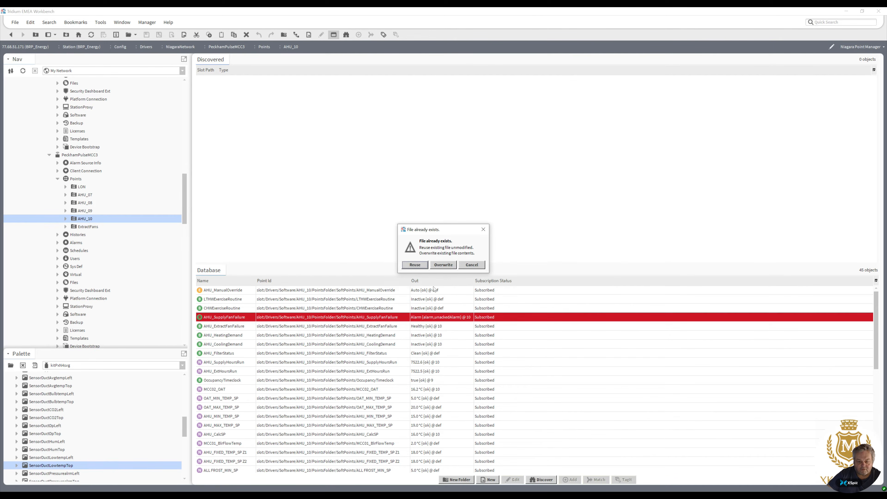
left_click(415, 265)
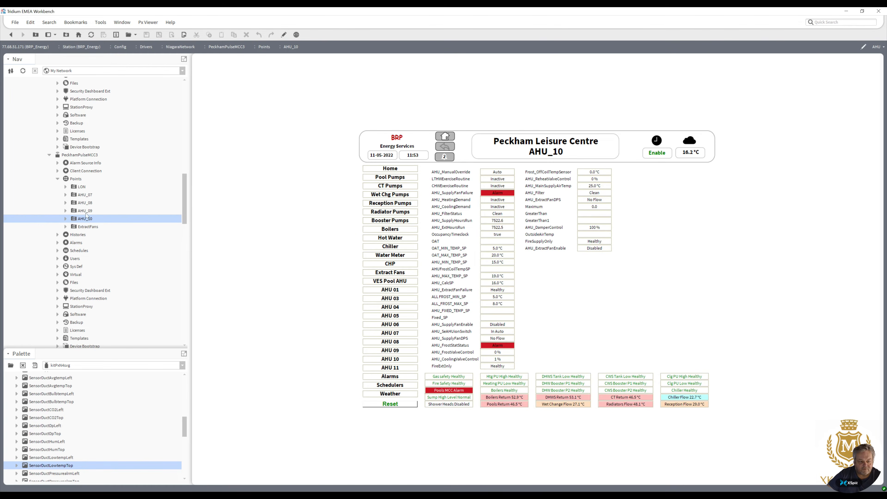
Open the AHU_08 points folder's AHU.px graphic in the Px editor.
left_click(85, 212)
double_click(84, 212)
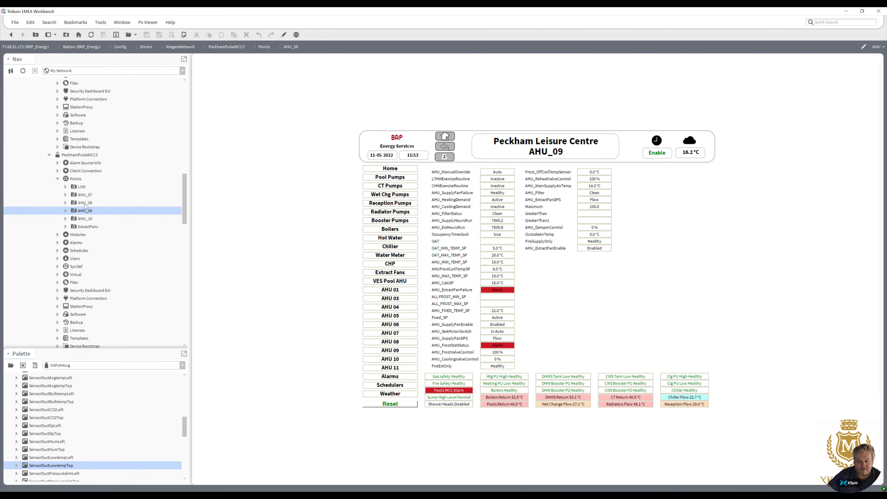
left_click(86, 203)
double_click(85, 204)
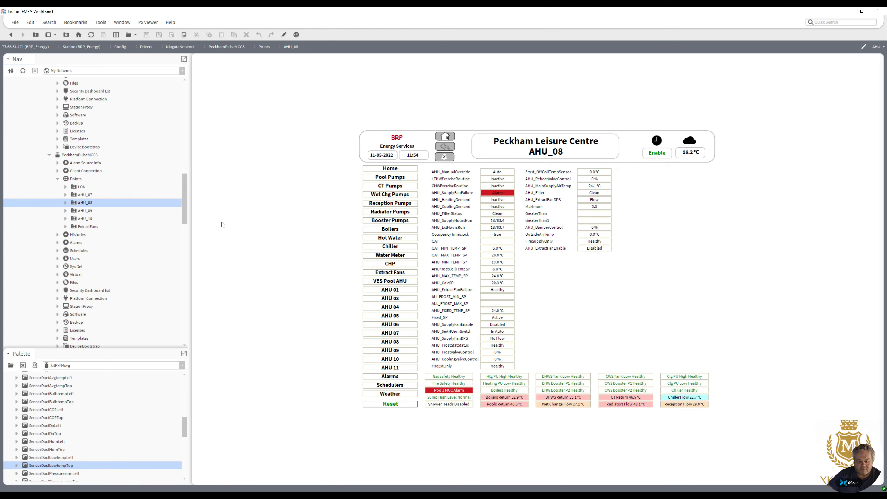
left_click(285, 39)
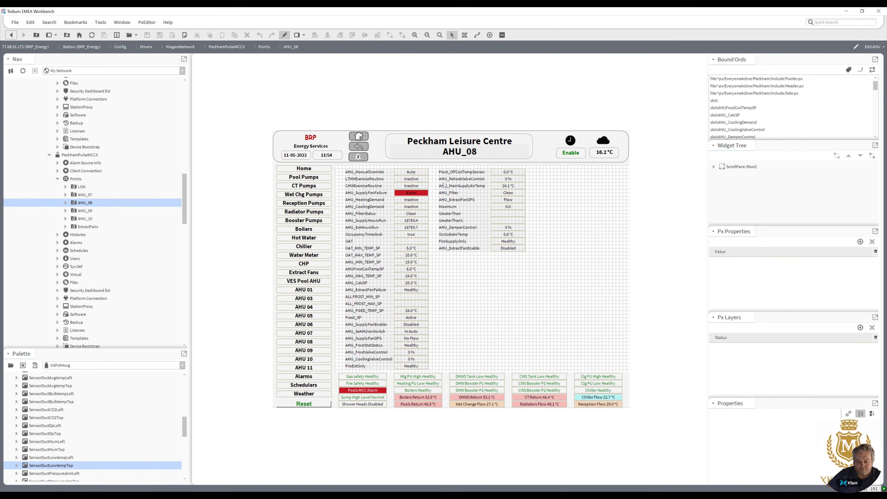
Delete the GreaterThan and GreaterThan1 labels together with their bound value labels.
left_click(457, 221)
left_click(461, 213, "ctrl")
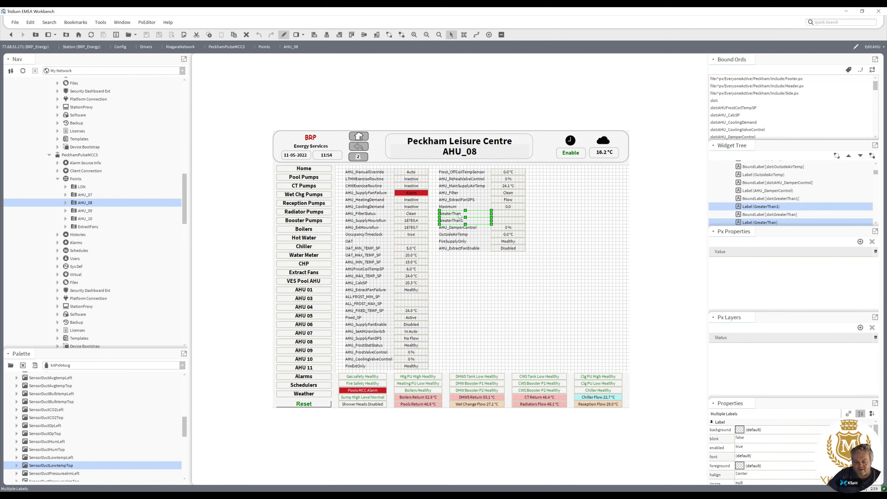
left_click(501, 217, "ctrl")
left_click(502, 221, "ctrl")
right_click(502, 221)
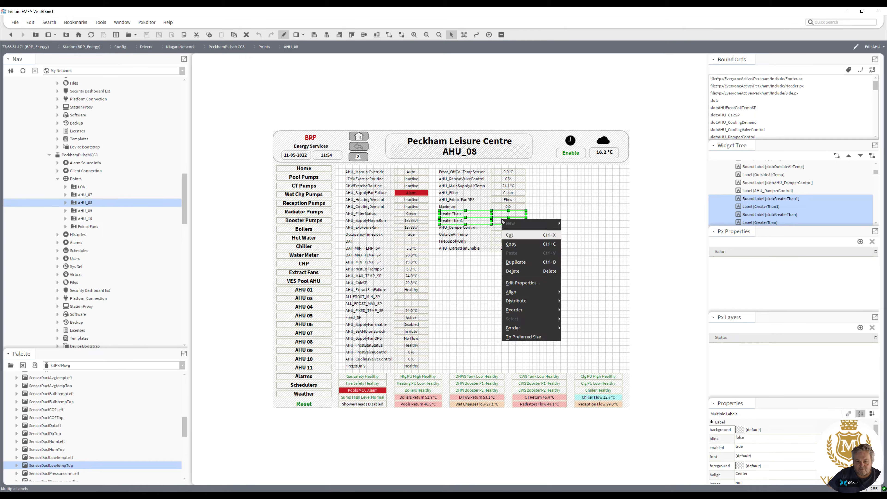
left_click(519, 270)
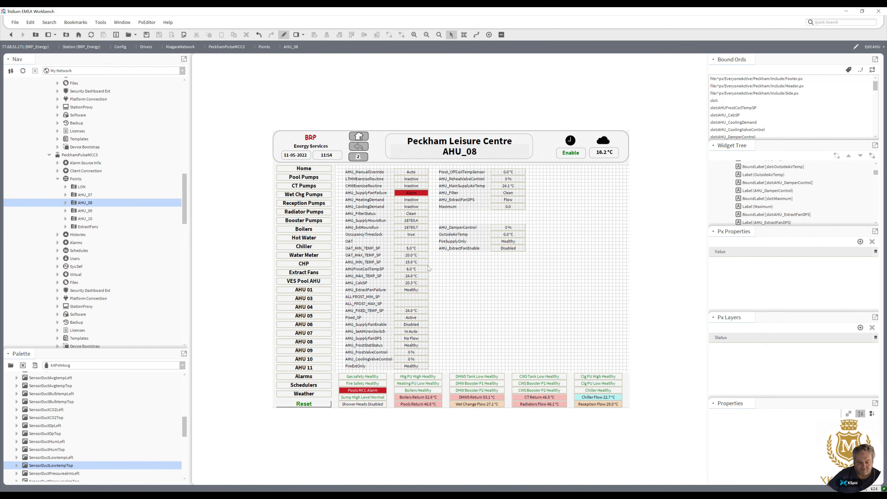
Delete the ALL_FROST_MIN_SP and ALL_FROST_MAX_SP labels together with their bound value labels.
left_click(407, 302)
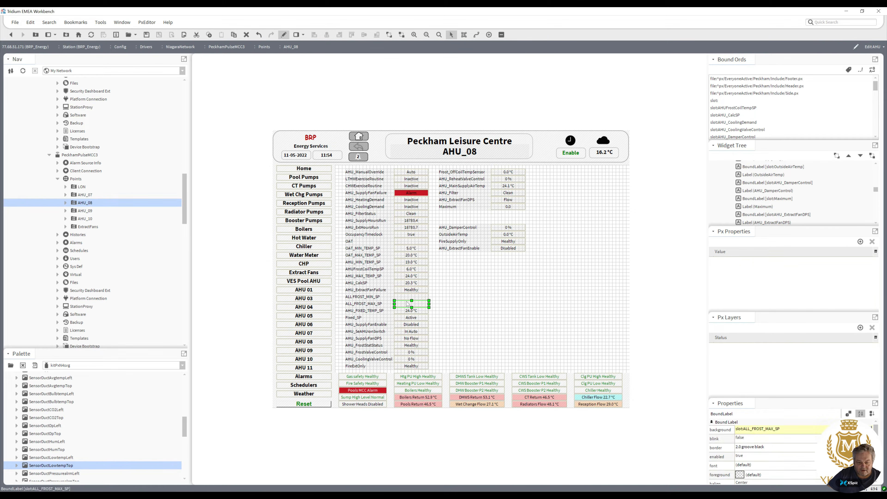
left_click(407, 297, "ctrl")
left_click(376, 304, "ctrl")
left_click(374, 298, "ctrl")
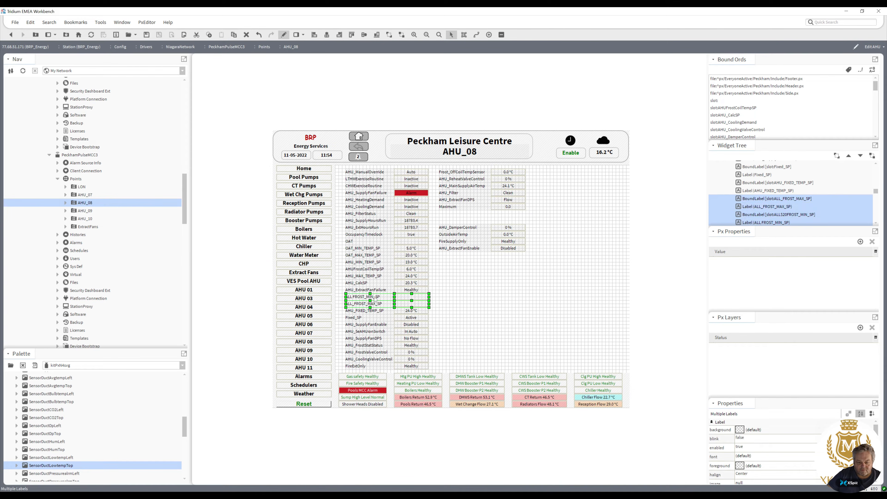
right_click(374, 299)
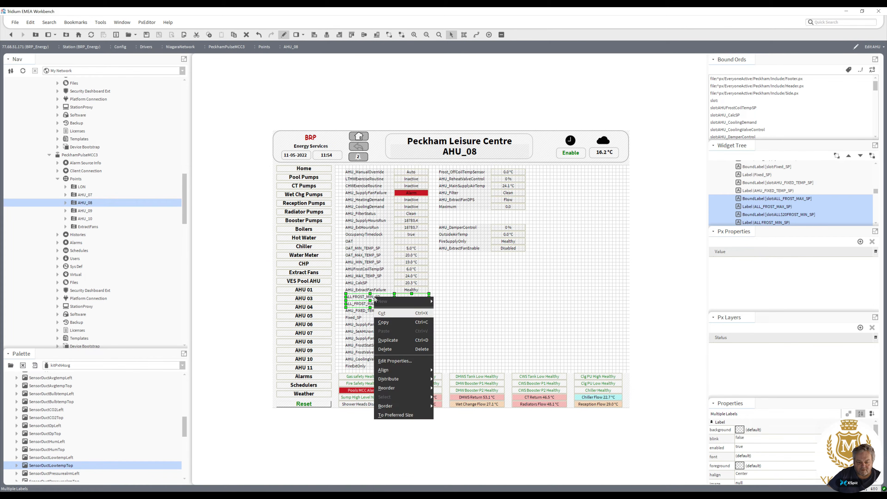
left_click(397, 349)
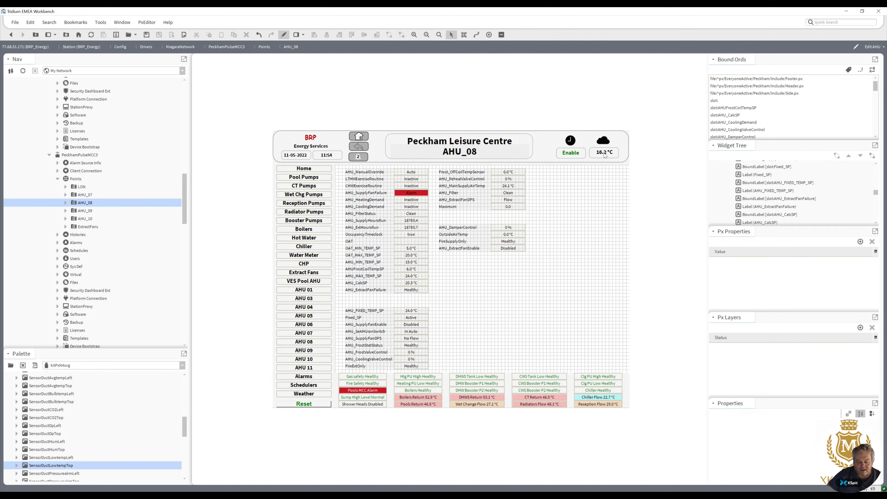
Delete the OAT label and its bound value label, then close the Px editor.
left_click(400, 241)
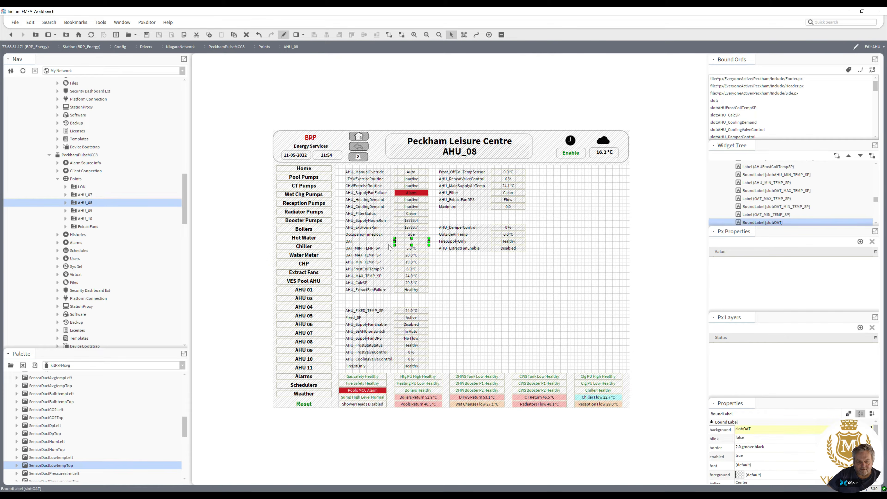
right_click(373, 242)
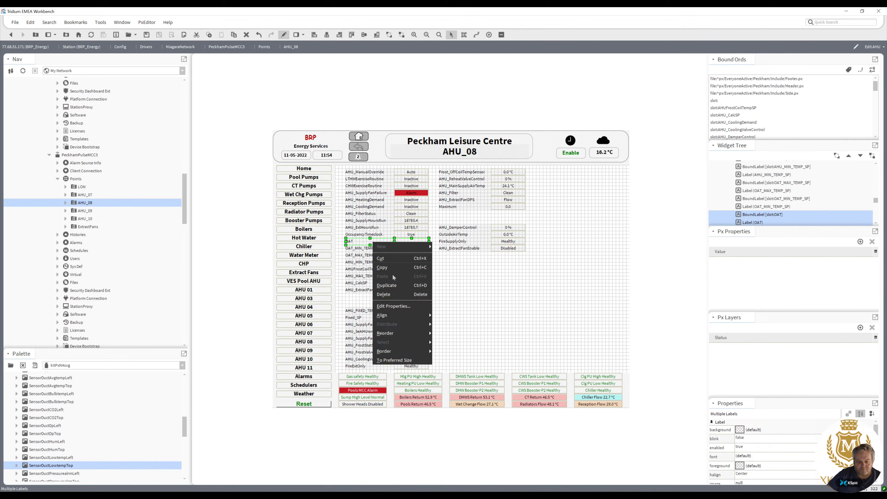
left_click(391, 293)
left_click(284, 35)
Check the updated graphic on the AHU_07, AHU_08, AHU_09 and AHU_10 points folders.
double_click(86, 196)
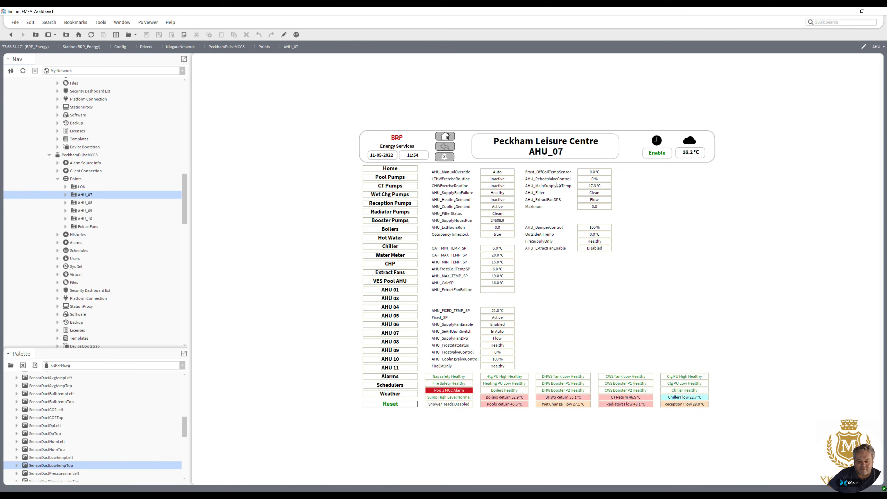
double_click(83, 204)
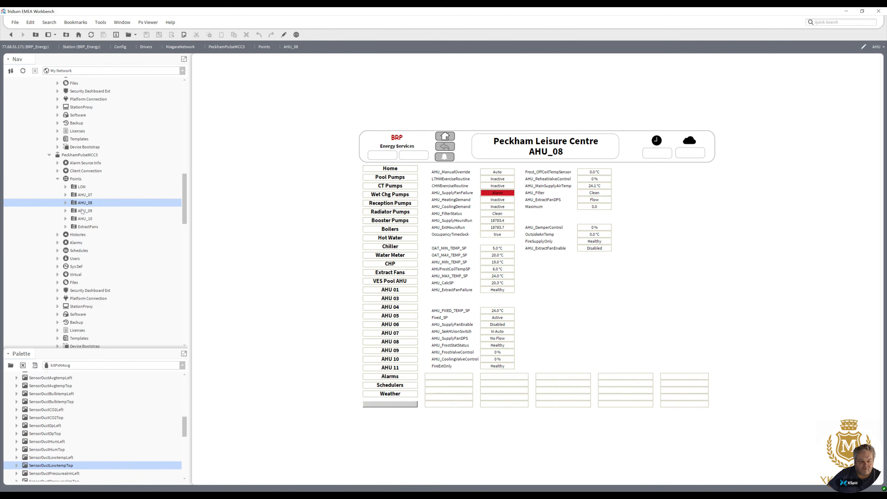
double_click(81, 211)
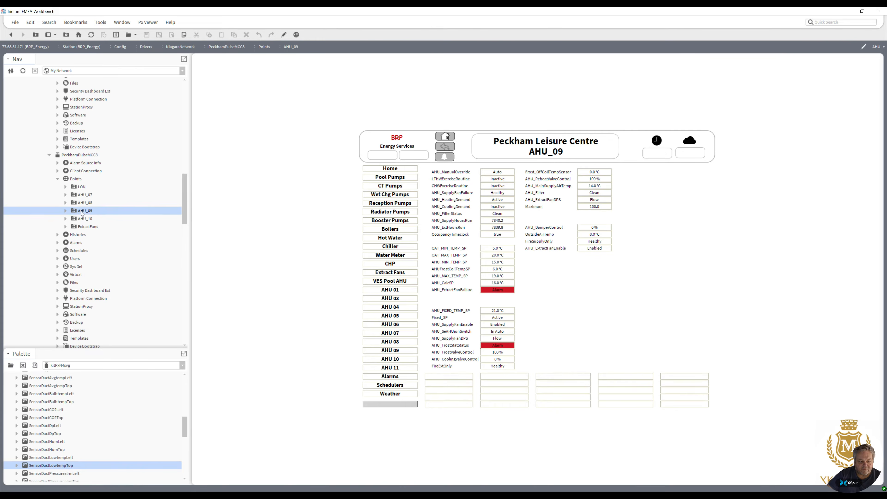
double_click(84, 220)
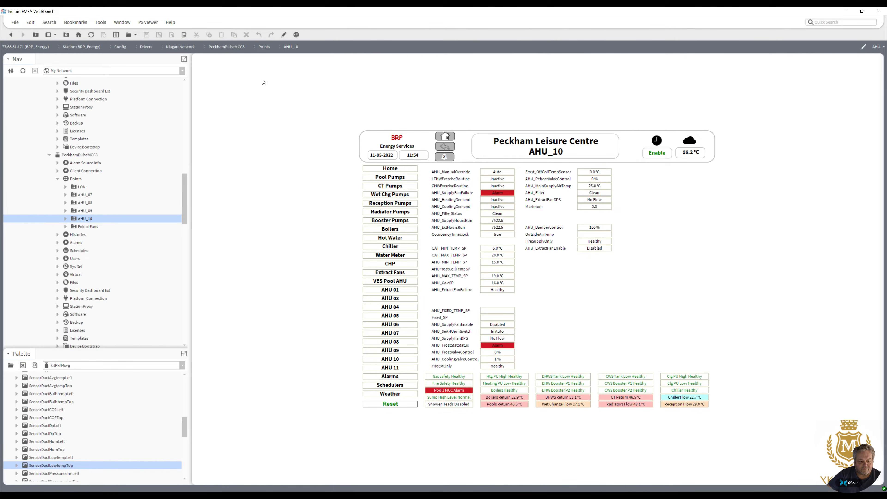
In the AHU_10 graphic editor, animate the AHU_FrostStatStatus value's foreground colour to white.
left_click(283, 34)
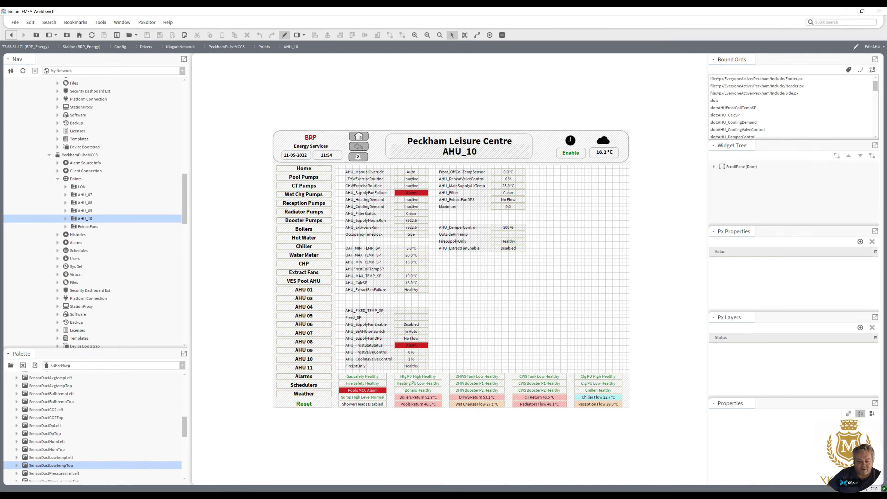
double_click(413, 343)
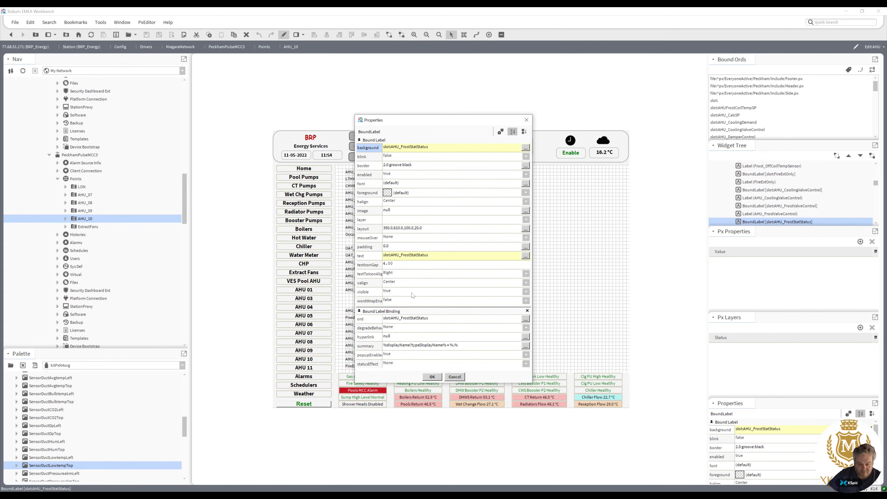
right_click(388, 193)
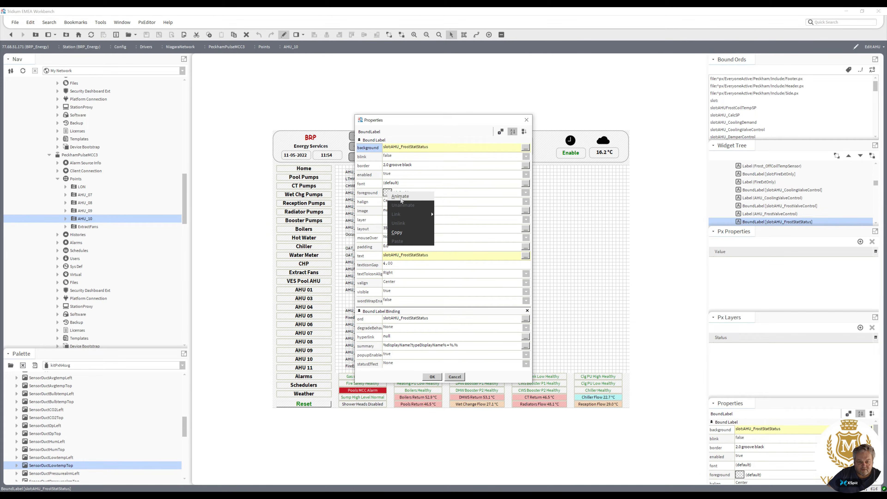
left_click(412, 217)
left_click(441, 232)
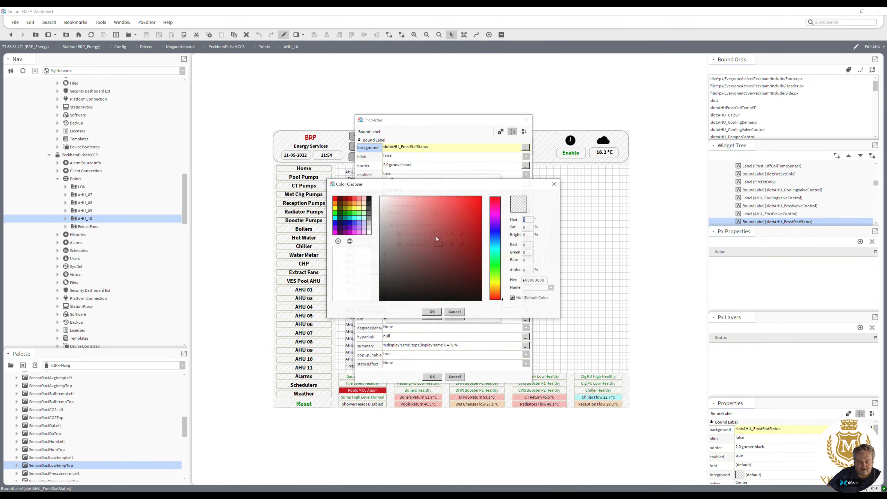
left_click(433, 313)
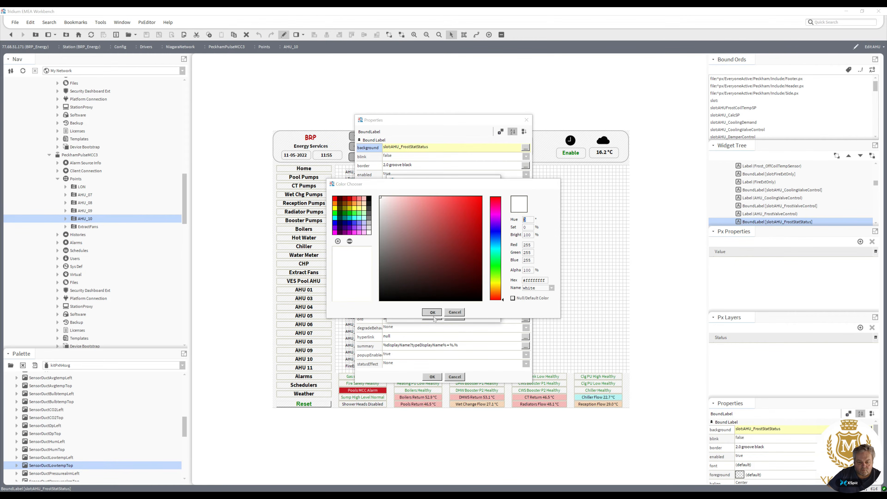
left_click(432, 317)
left_click(433, 376)
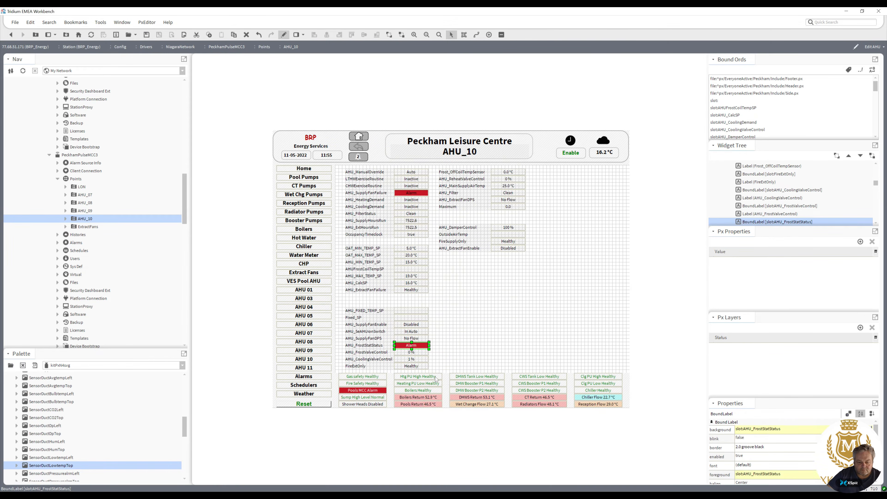
Animate the AHU_SupplyFanFailure value's foreground colour, choosing white.
double_click(412, 193)
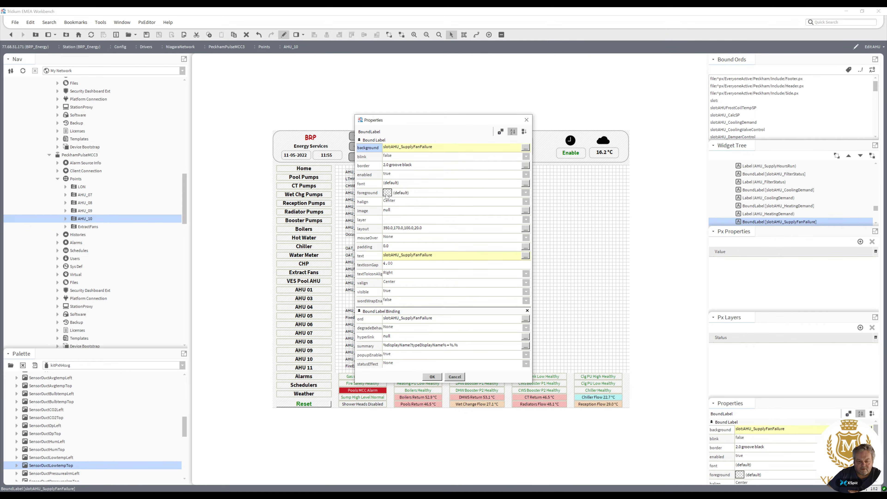
right_click(386, 196)
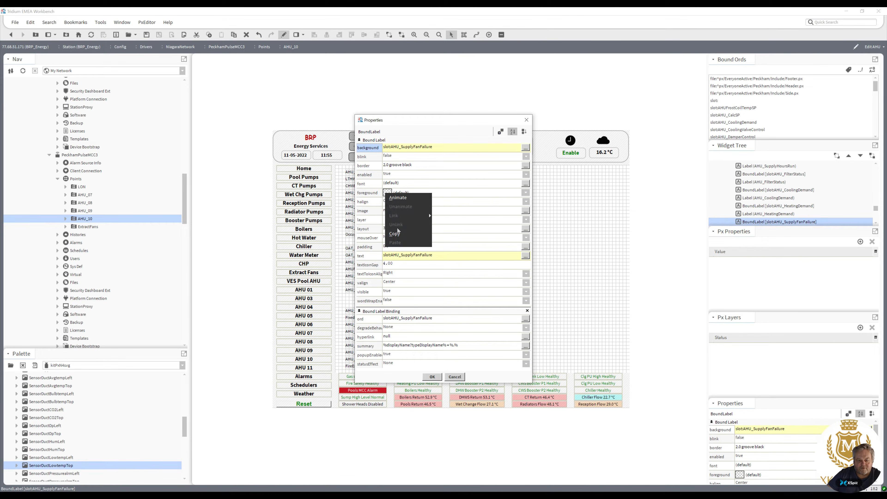
left_click(398, 197)
left_click(438, 243)
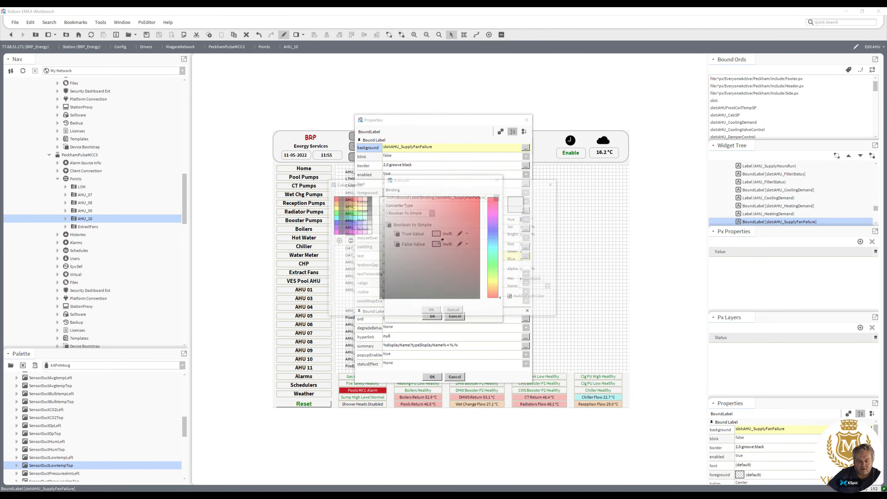
left_click(368, 233)
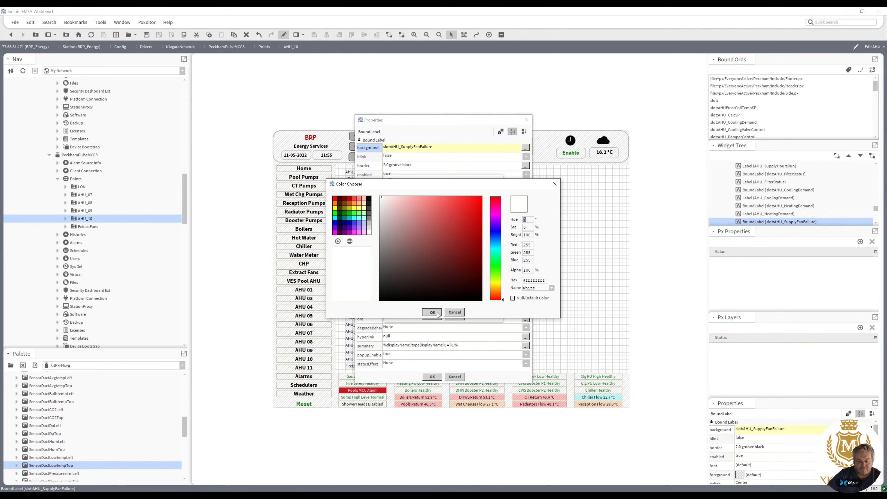
left_click(438, 313)
left_click(433, 317)
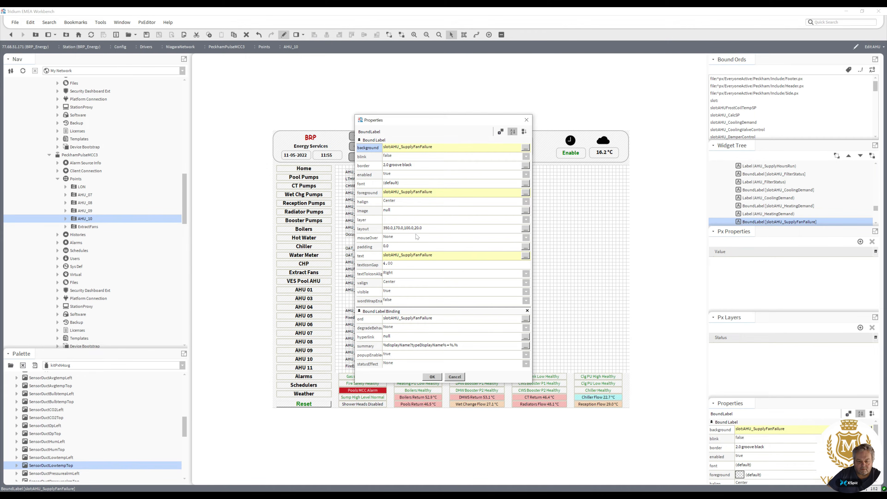
Set the supply fan failure foreground animation's false value to the null default colour and apply the properties.
left_click(415, 193)
left_click(451, 246)
left_click(369, 232)
left_click(433, 313)
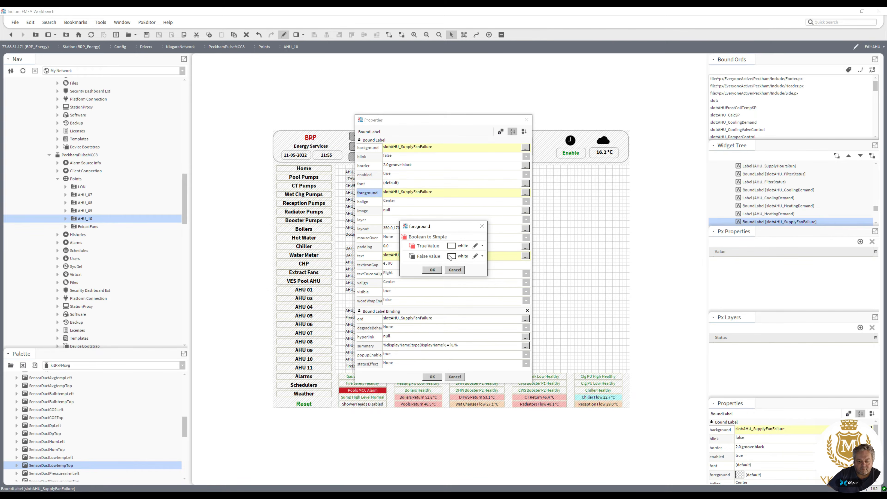
left_click(452, 256)
left_click(513, 298)
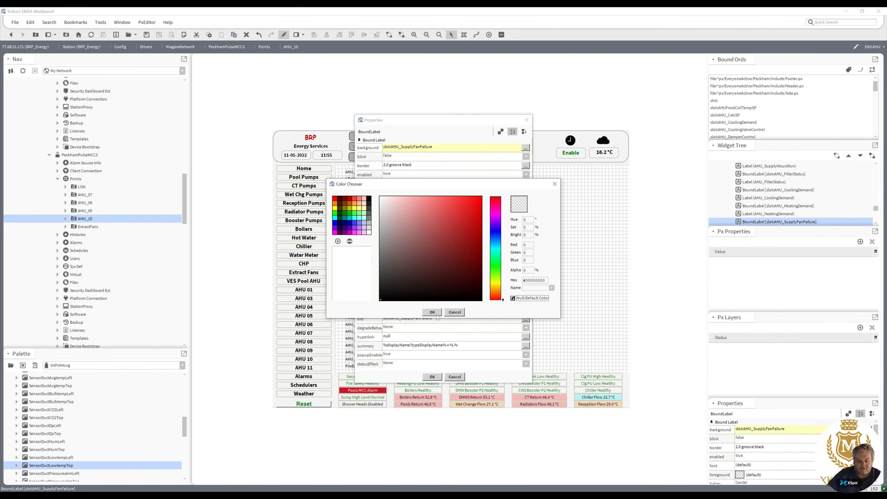
left_click(432, 312)
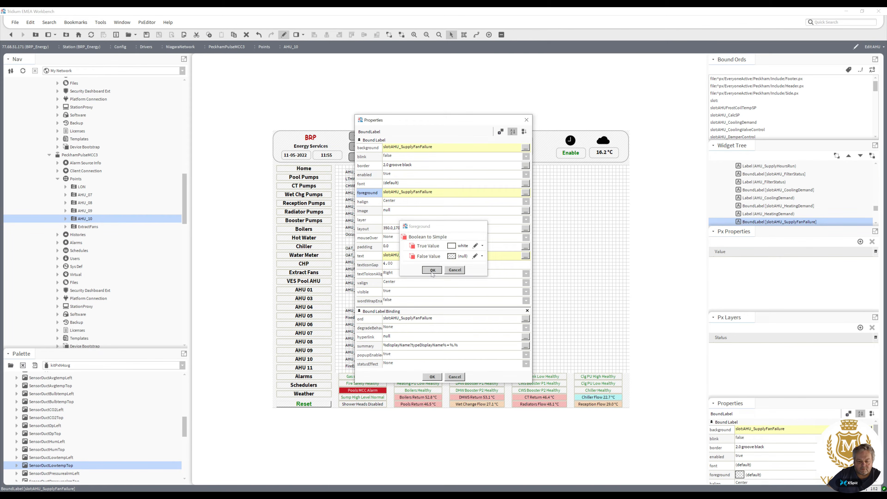
left_click(432, 270)
left_click(433, 377)
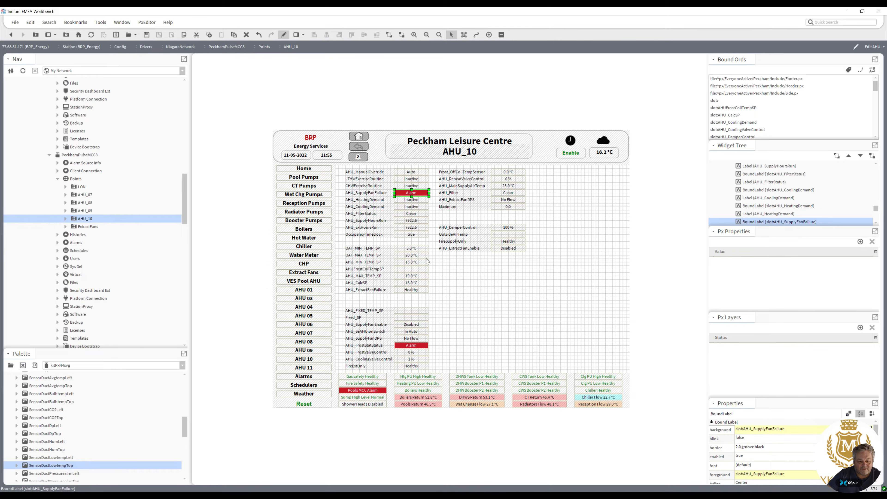
Animate the OccupancyTimeclock value's text with Boolean To Simple: Occupied when true, Unoccupied when false.
double_click(411, 237)
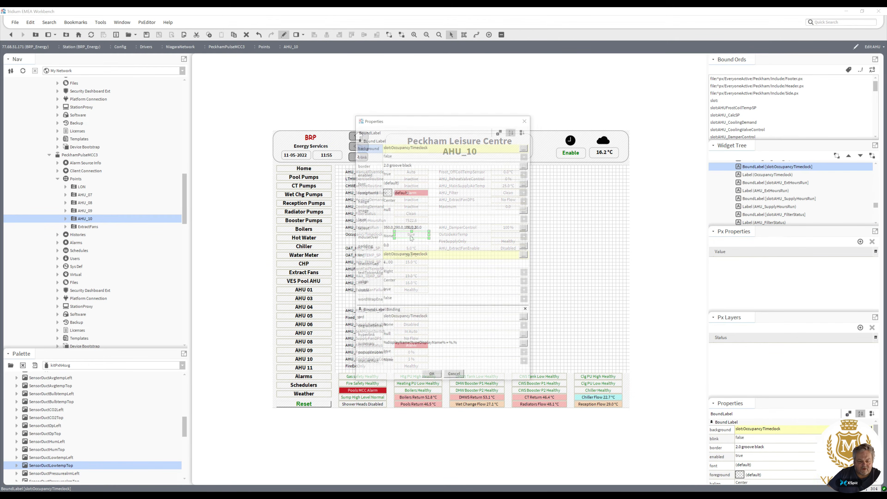
left_click(448, 269)
right_click(440, 256)
left_click(453, 260)
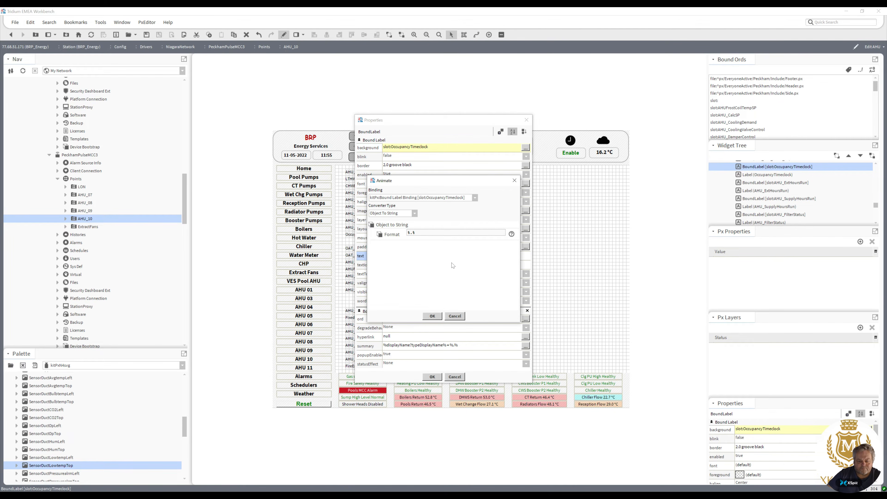
left_click(415, 213)
left_click(414, 231)
left_click(419, 233)
type("0")
type("ccupied")
left_click(416, 240)
type("Unoccupie")
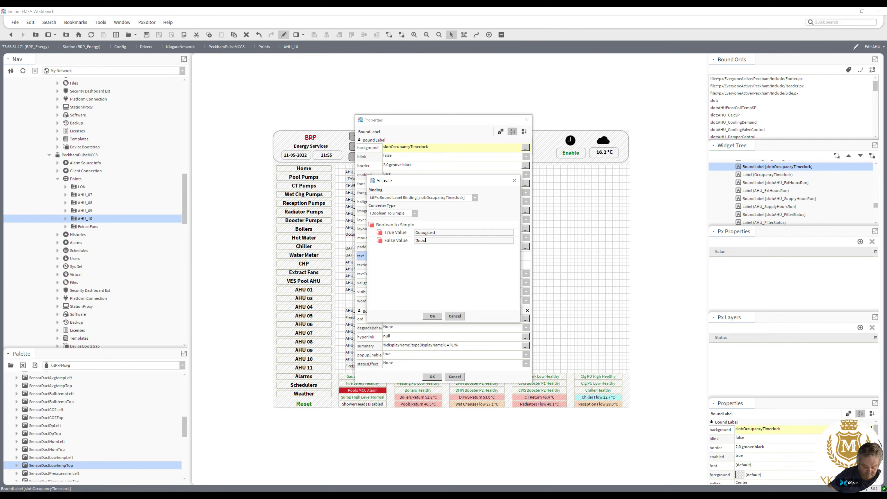
left_click(433, 316)
key("Return")
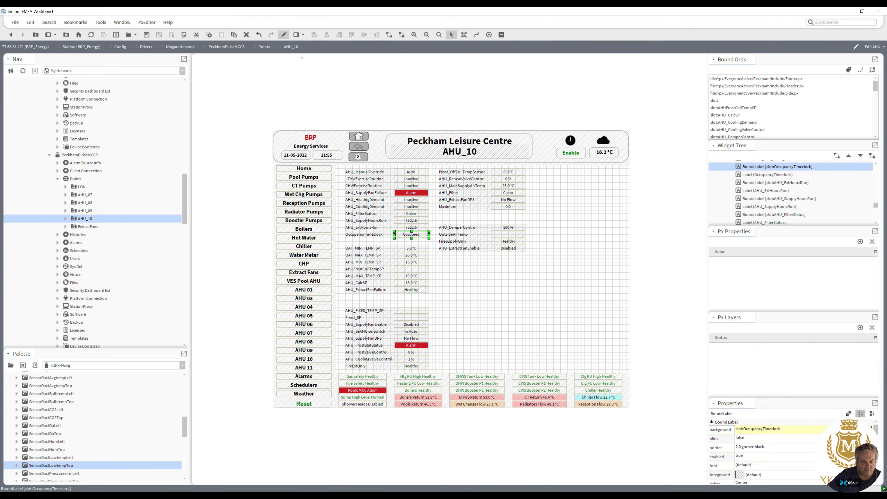
Preview the AHU graphic on the AHU_07 to AHU_10 points folders of PeckhamPulseMCC3.
left_click(284, 35)
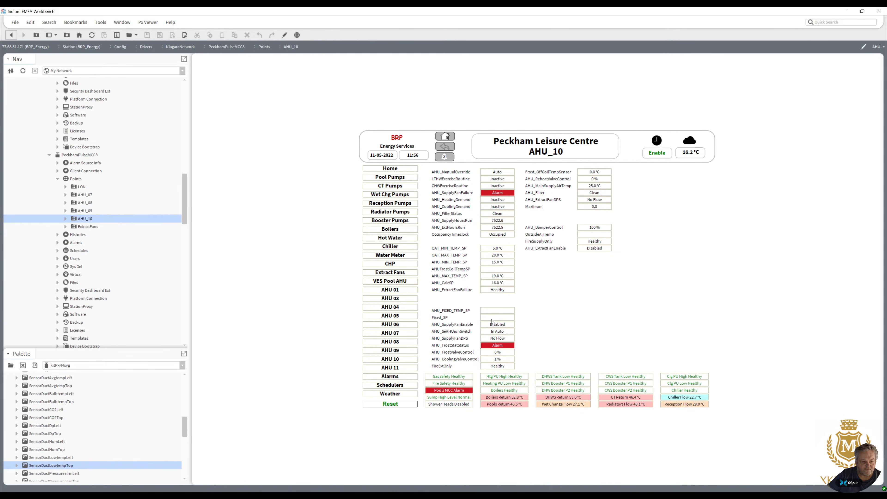
double_click(90, 211)
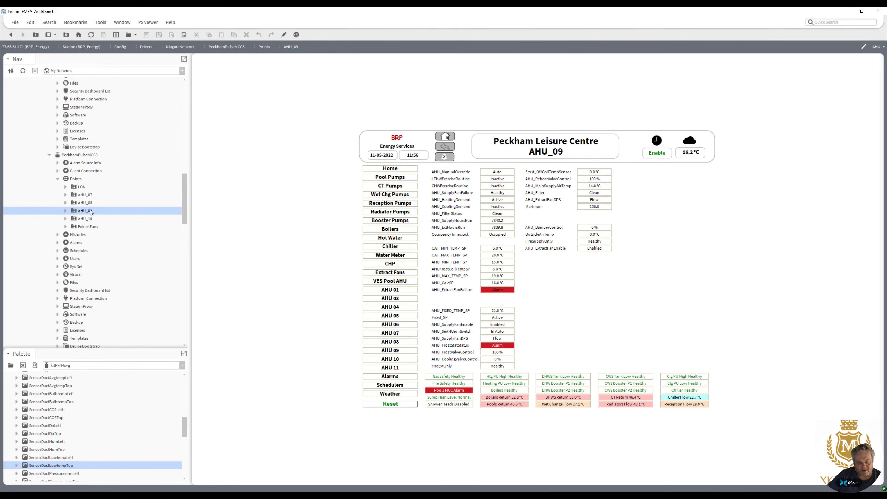
double_click(86, 204)
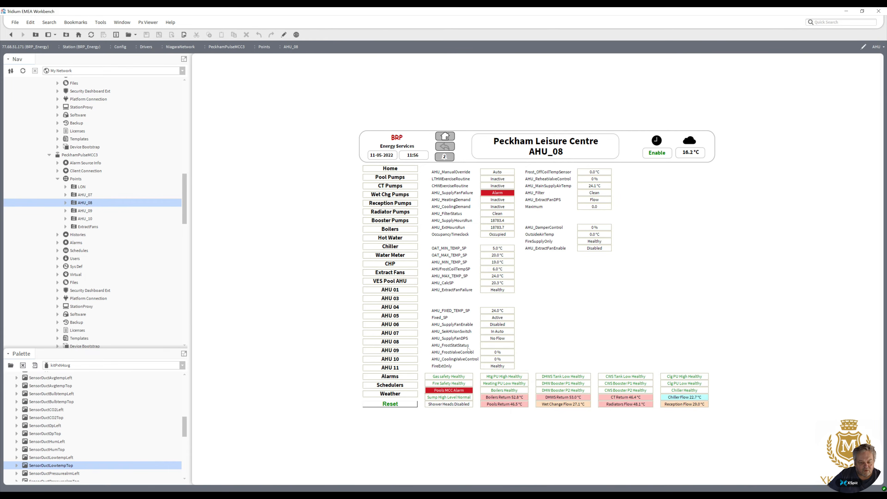
double_click(86, 220)
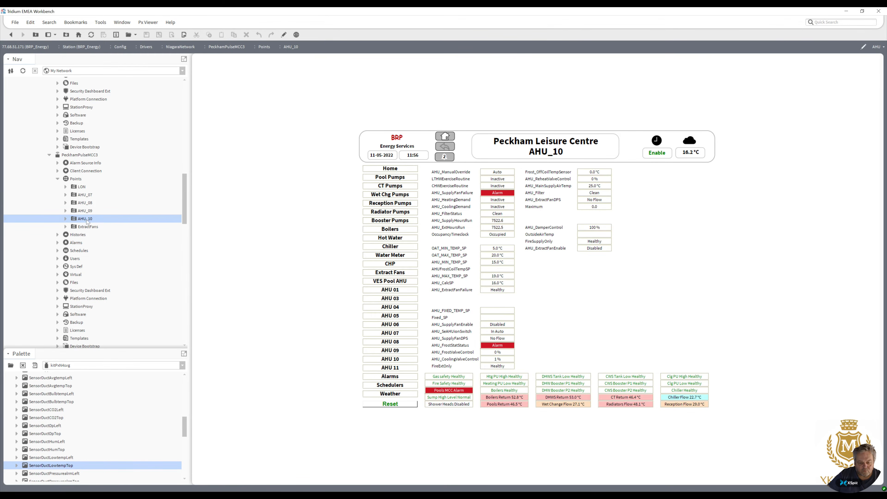
double_click(87, 211)
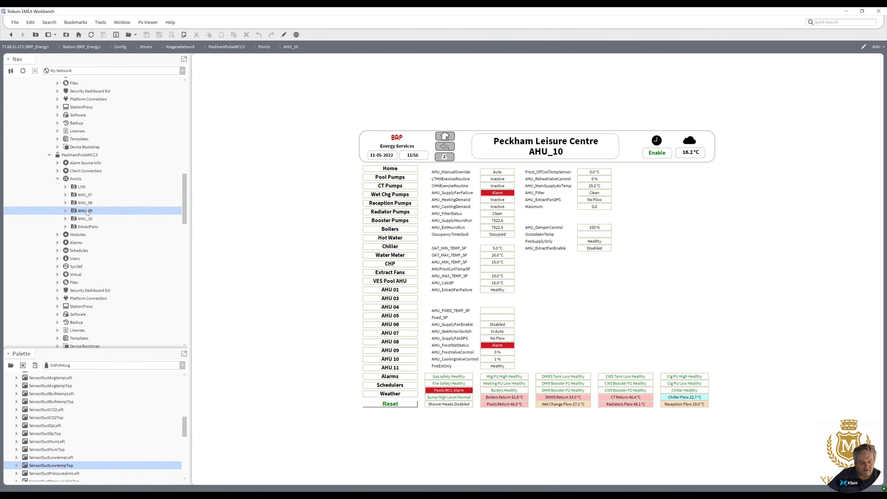
double_click(85, 203)
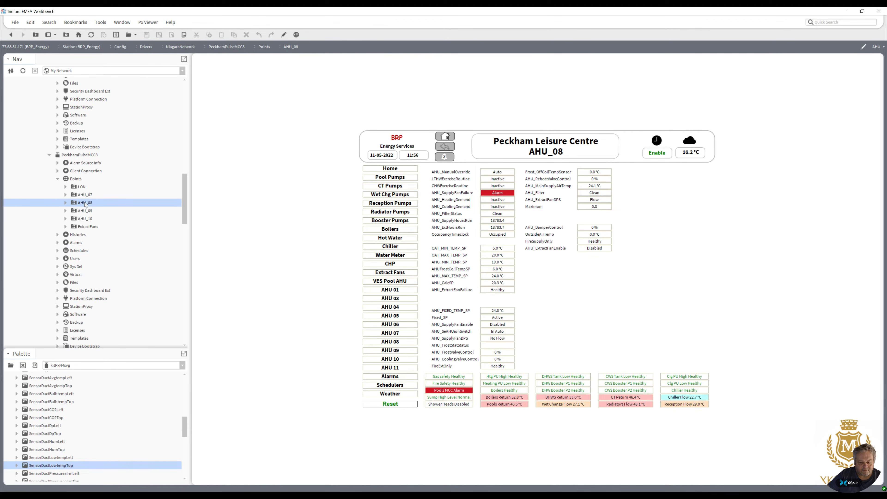
double_click(85, 196)
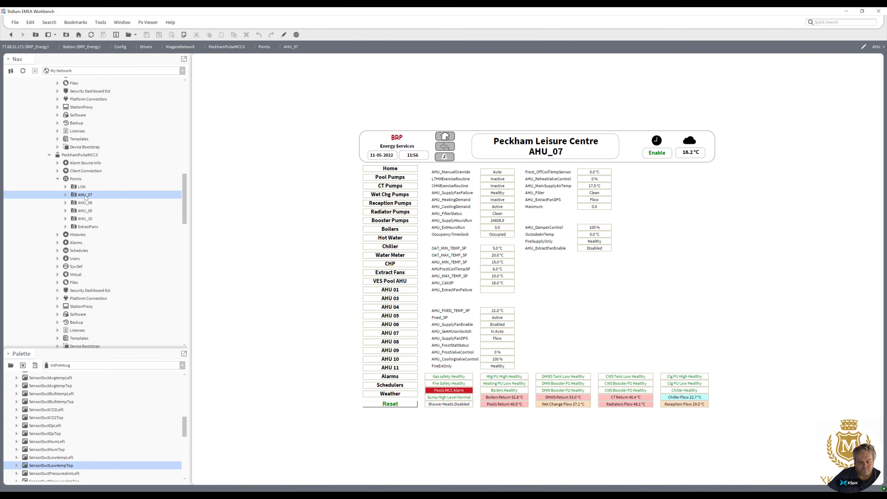
Preview the AHU graphic on the AHU_03 to AHU_11 folders under PeckhamPulseMCC1's MCC2 points.
left_click_drag(185, 214, 187, 143)
double_click(96, 197)
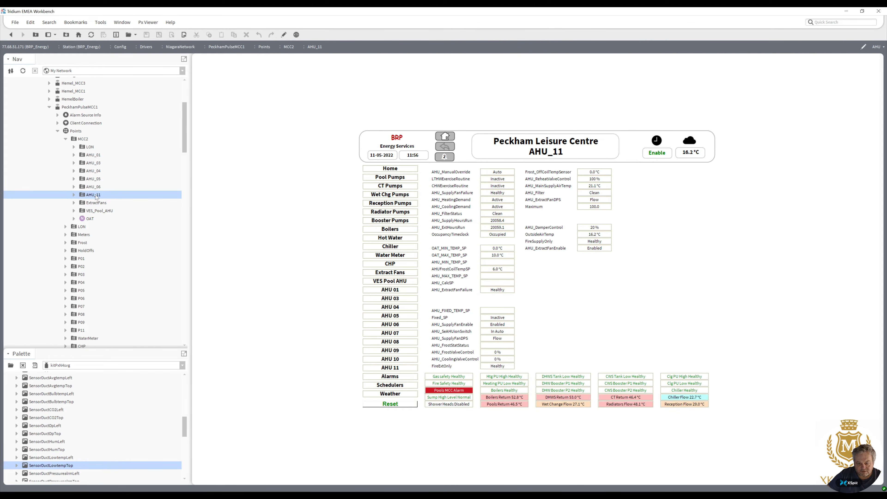
double_click(93, 188)
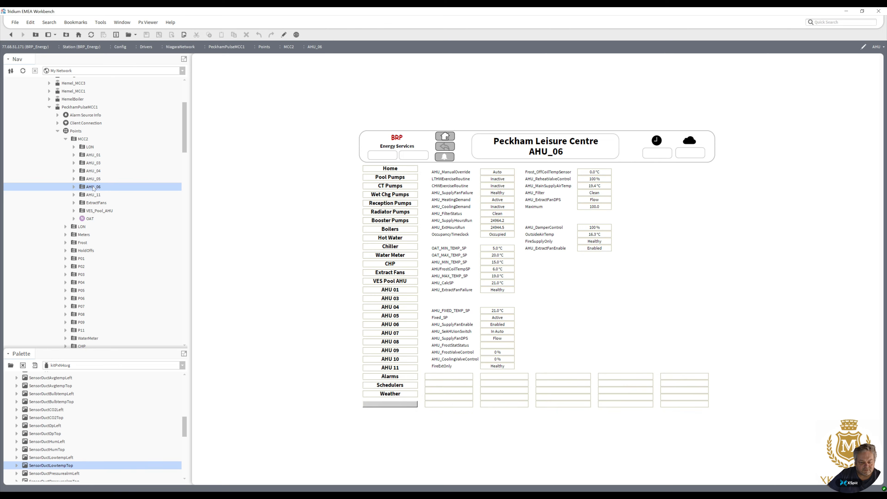
double_click(94, 179)
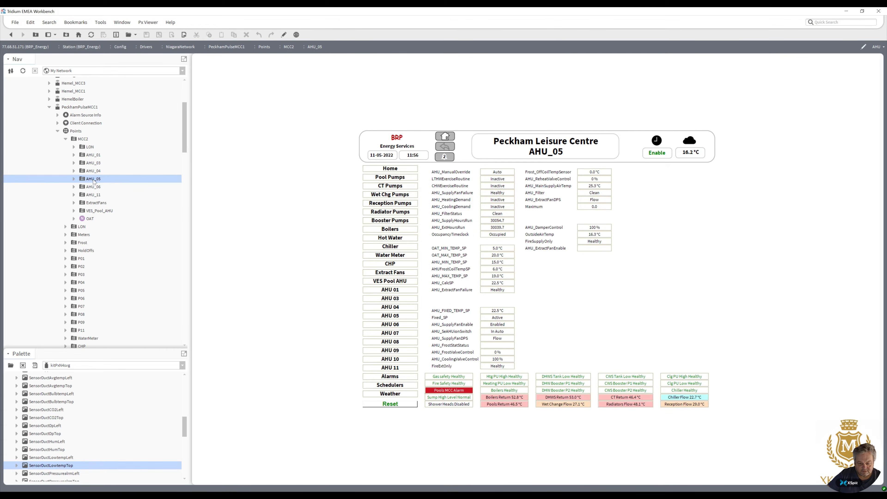
double_click(93, 171)
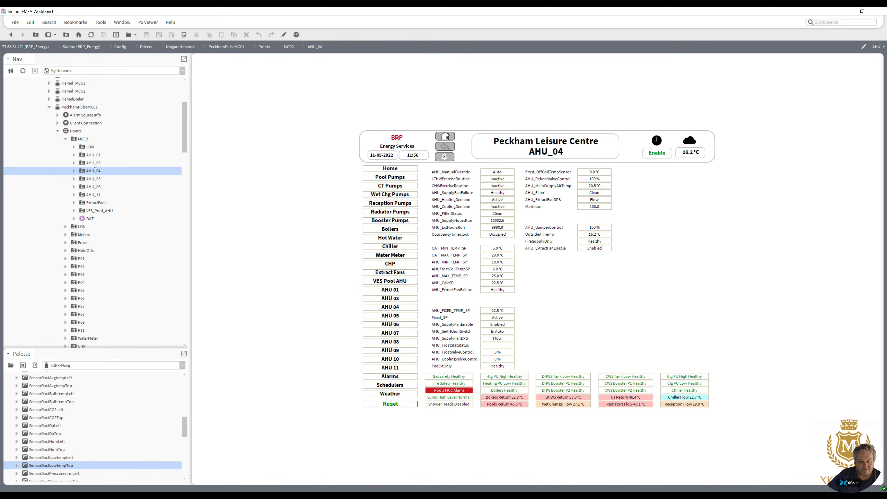
double_click(94, 164)
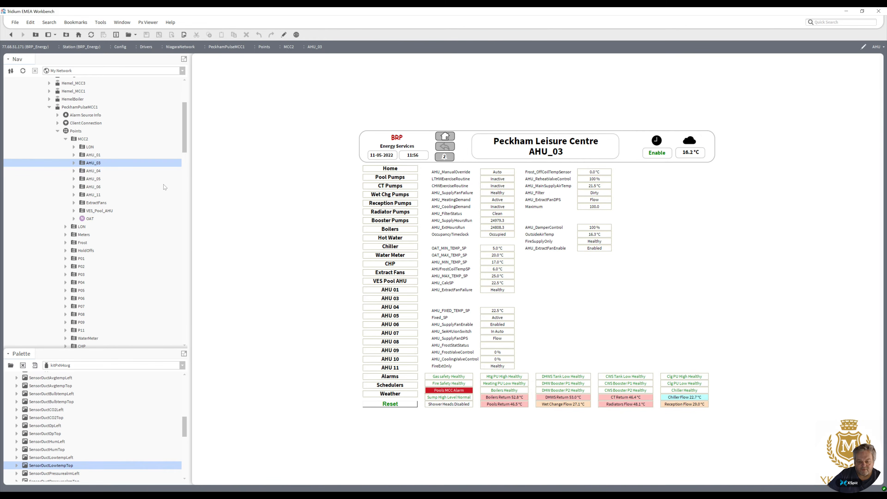
Return to PeckhamPulseMCC3 and preview the AHU_07 to AHU_10 graphics again, ending on AHU_09.
left_click_drag(184, 149, 179, 223)
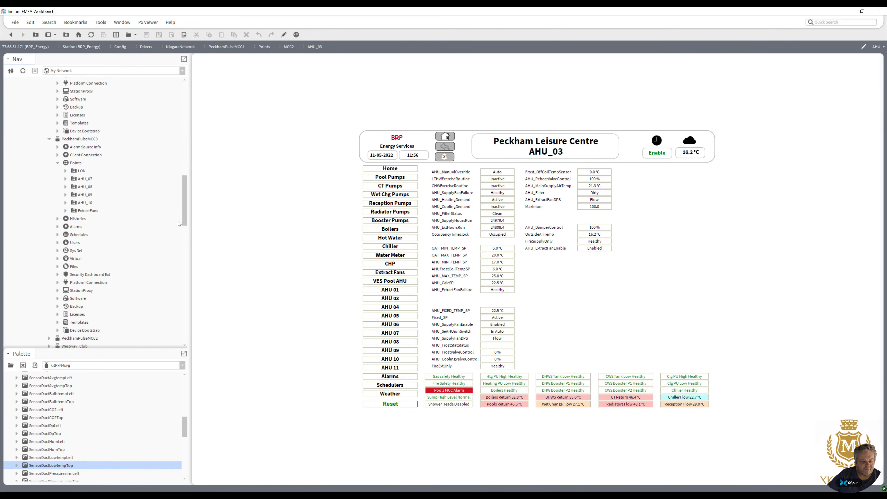
double_click(87, 195)
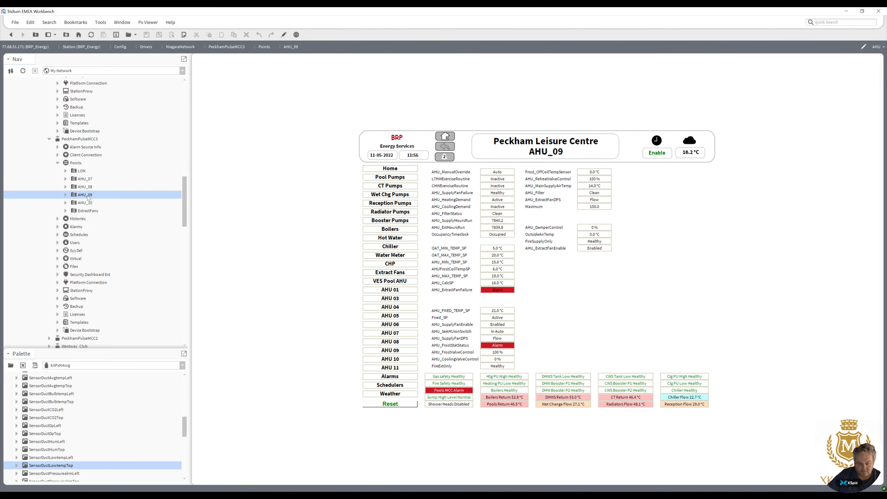
double_click(87, 188)
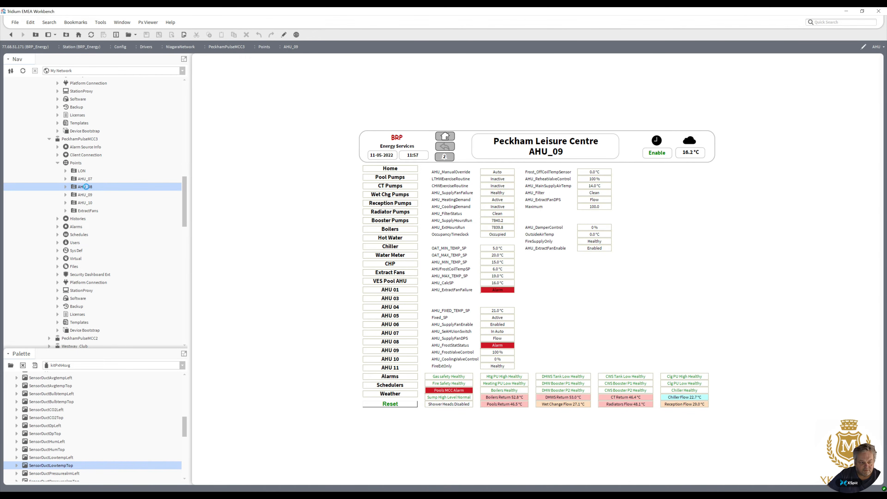
double_click(86, 180)
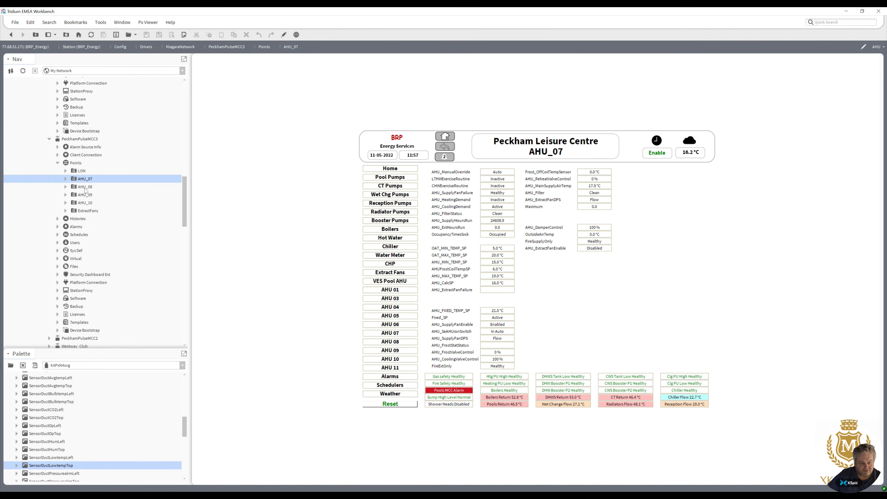
double_click(85, 203)
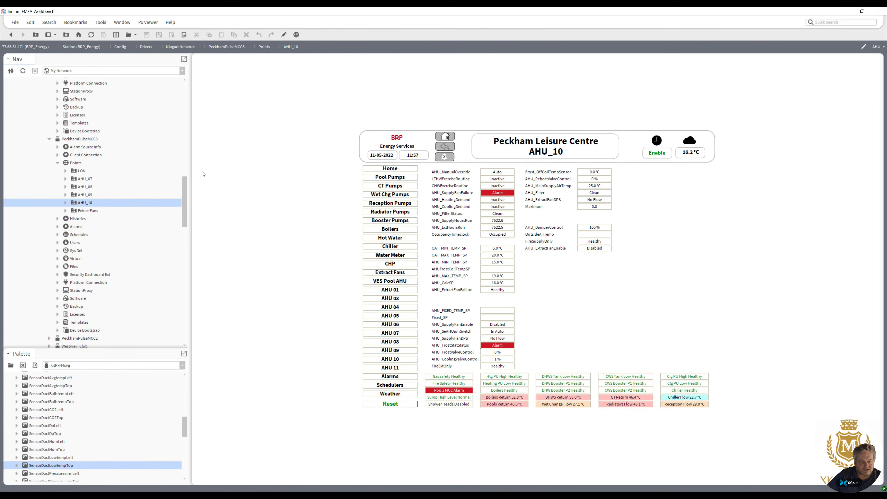
mouse_move(185, 209)
left_mouse_down()
mouse_move(191, 162)
mouse_move(186, 197)
left_mouse_up()
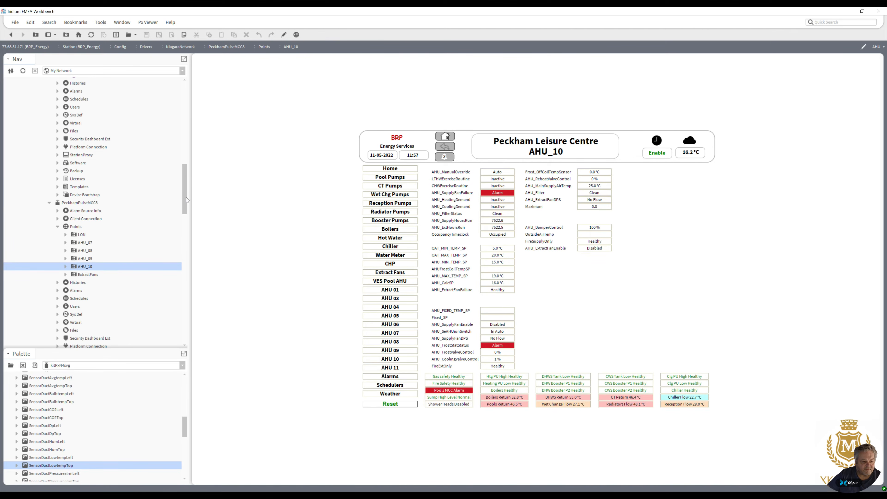
double_click(85, 259)
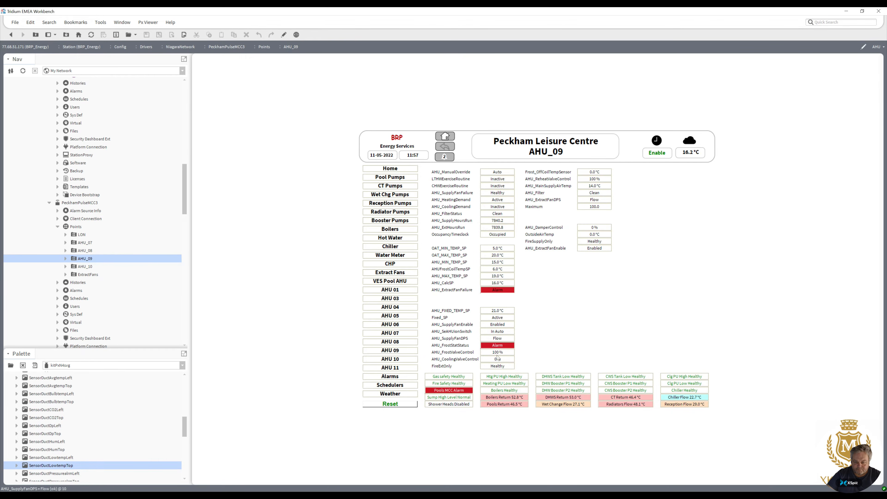
In the AHU_09 graphic editor, animate the AHU_ExtractFanFailure value's foreground colour to white when true.
left_click(284, 34)
double_click(421, 291)
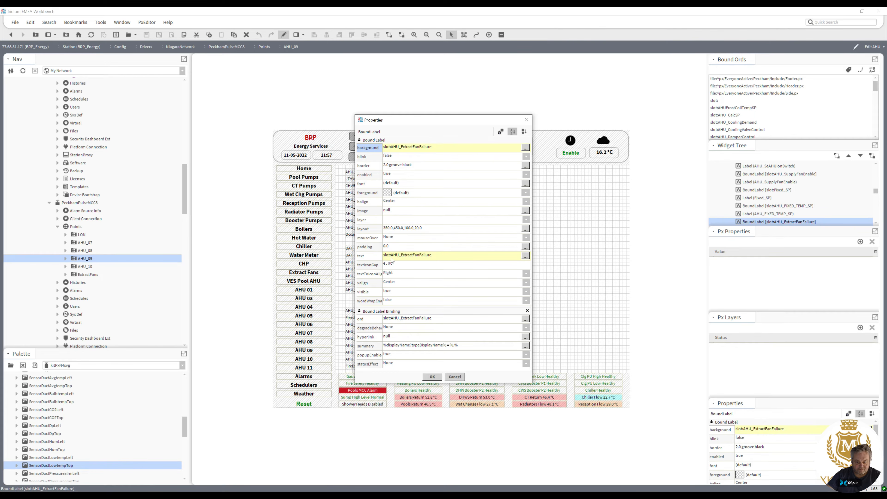
right_click(387, 192)
left_click(400, 201)
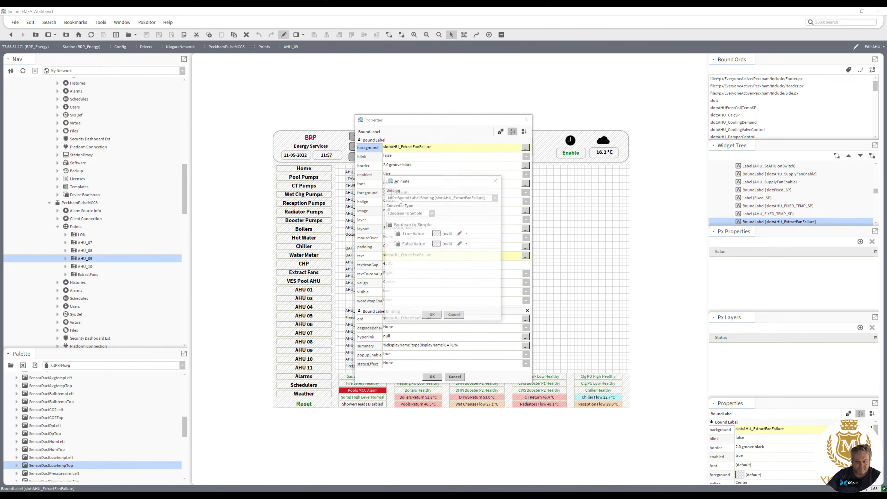
left_click(436, 234)
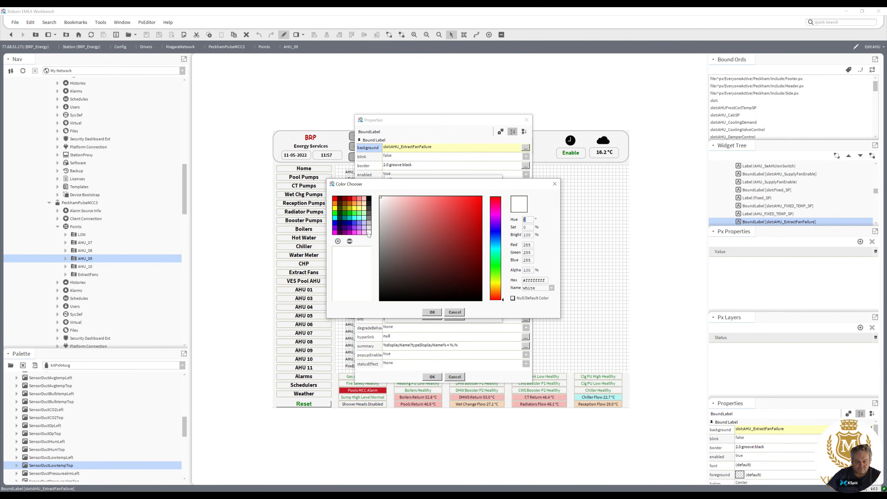
left_click(432, 312)
left_click(432, 316)
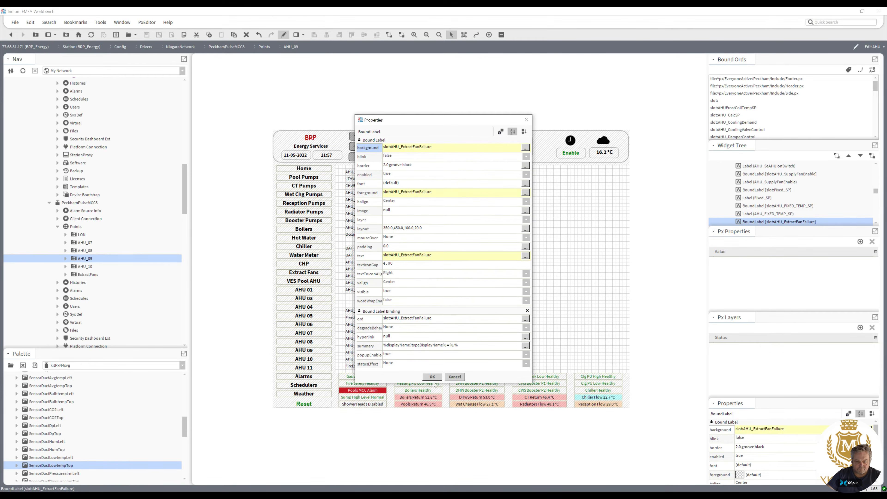
left_click(432, 377)
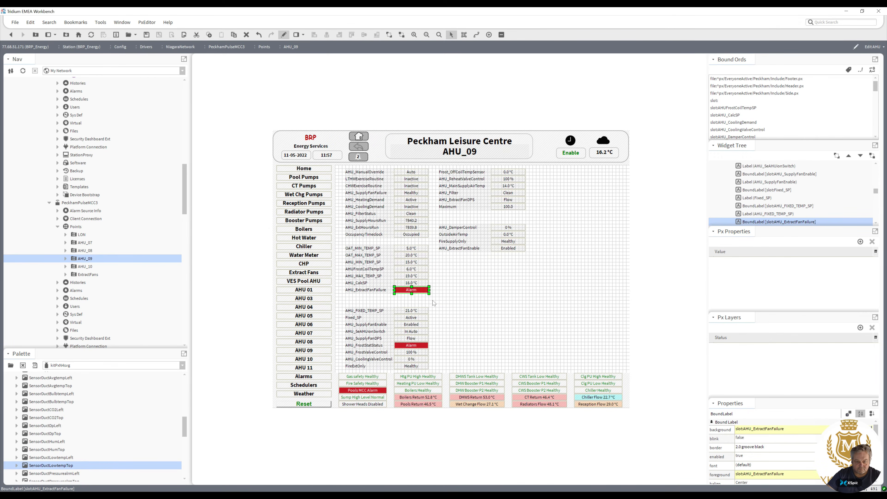
left_click(284, 36)
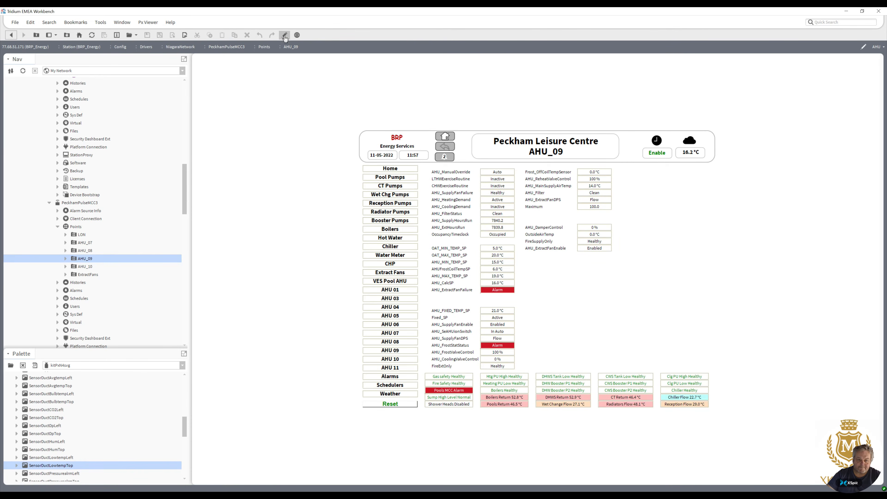
left_click(285, 36)
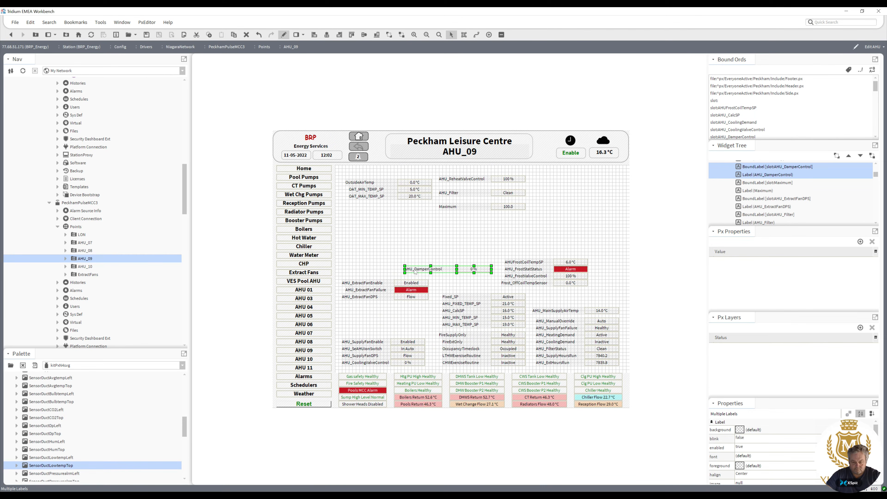
Nudge the Frost_OffCoilTempSensor label and the three AHU_ExtractFan labels slightly right.
left_click(453, 245)
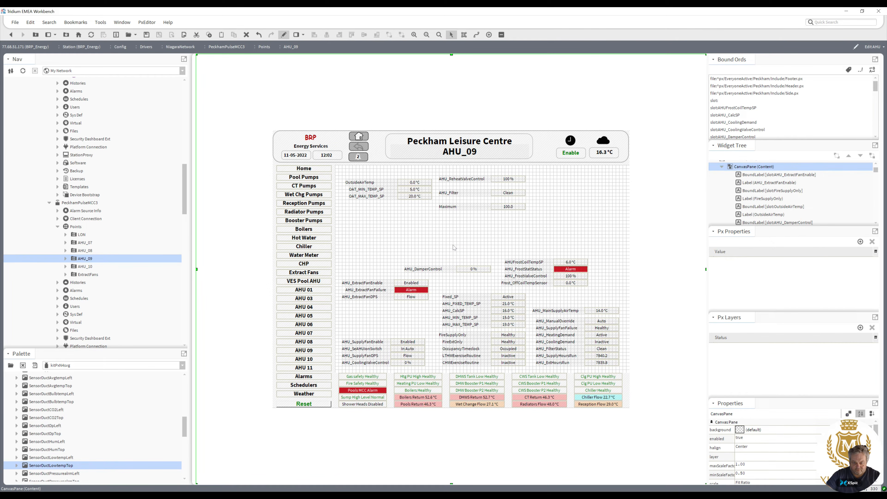
left_click(509, 285)
left_click_drag(499, 283, 502, 284)
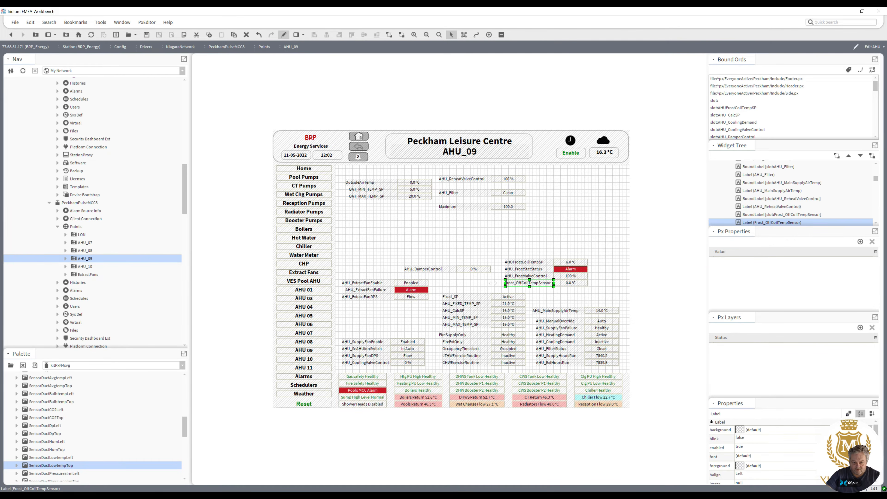
left_click(367, 296)
left_click(359, 284, "ctrl")
left_click_drag(338, 282, 342, 283)
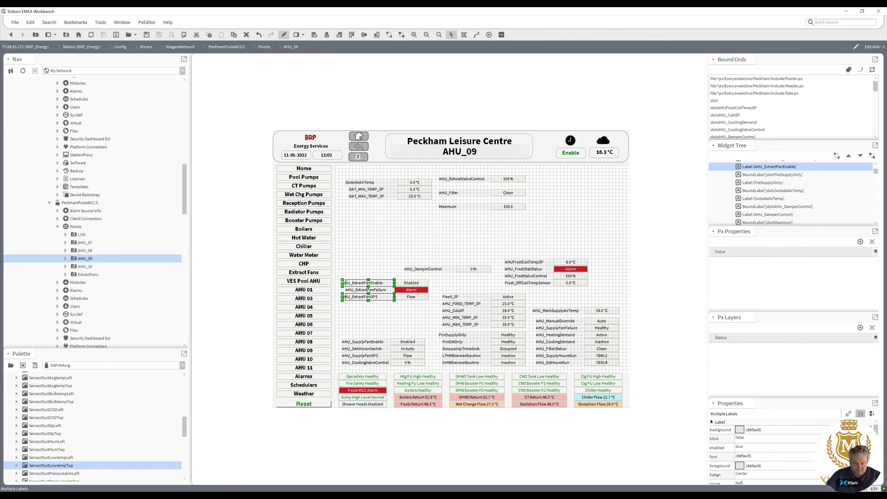
Move the three AHU_ExtractFan rows down beside the FireSupplyOnly block.
left_click(373, 314)
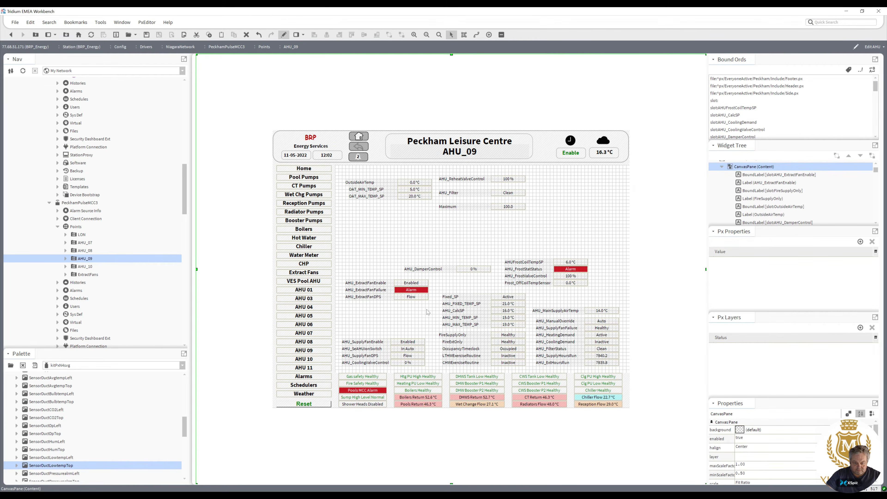
left_click_drag(436, 312, 337, 277)
left_click_drag(411, 291, 411, 324)
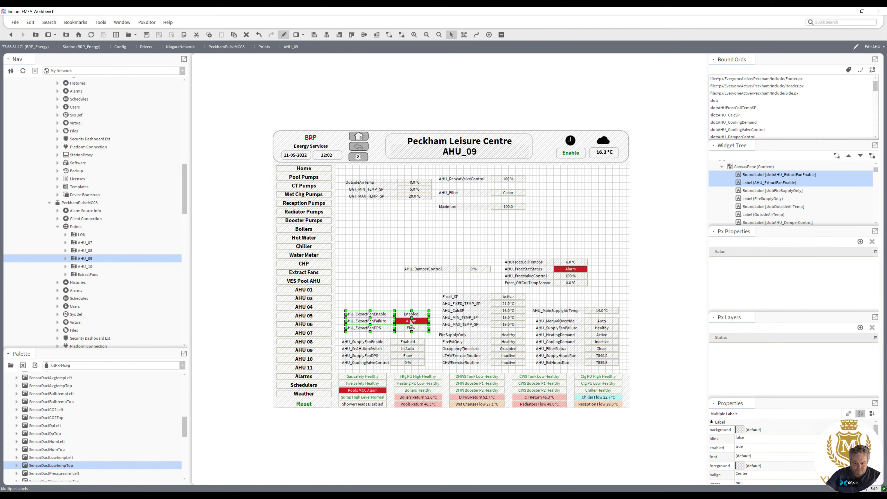
Nudge the FireSupplyOnly and AHU_MainSupplyAirTemp labels slightly right.
left_click(449, 336)
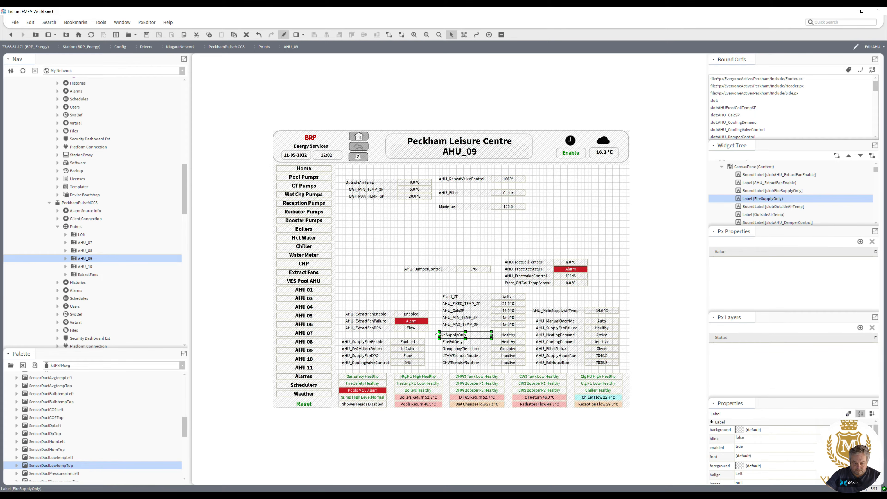
left_click_drag(441, 335, 444, 335)
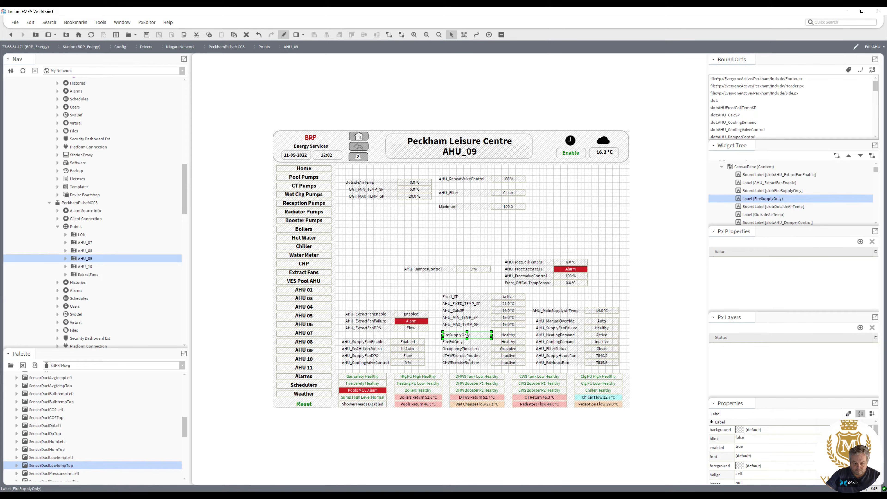
left_click(546, 310)
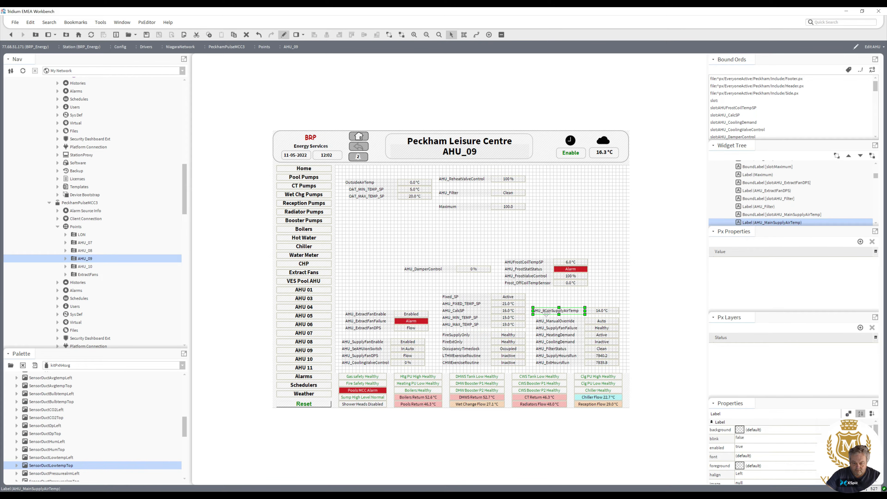
left_click_drag(531, 311, 537, 311)
Delete the OutsideAirTemp value and its label from the graphic.
left_click(411, 186)
key("Delete")
left_click(381, 186)
key("Delete")
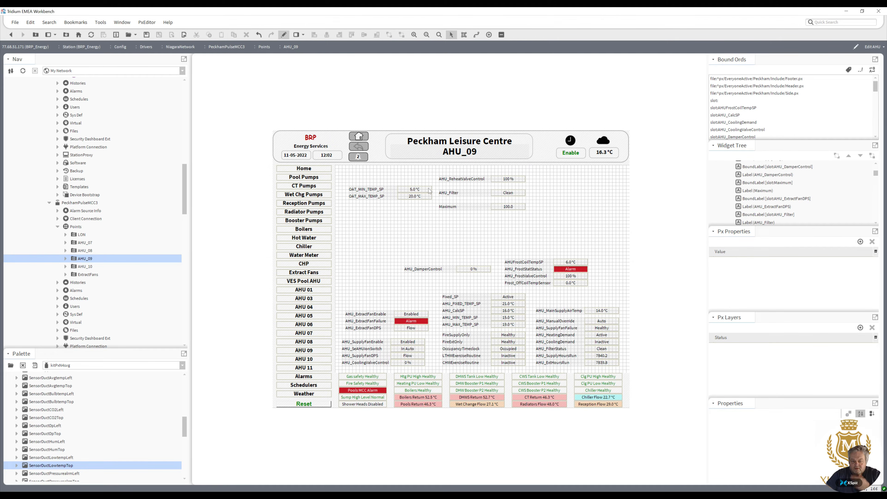
Move the OAT_MIN_TEMP_SP and OAT_MAX_TEMP_SP rows down into the left column above the extract fan rows.
left_click(458, 181)
left_click(460, 195)
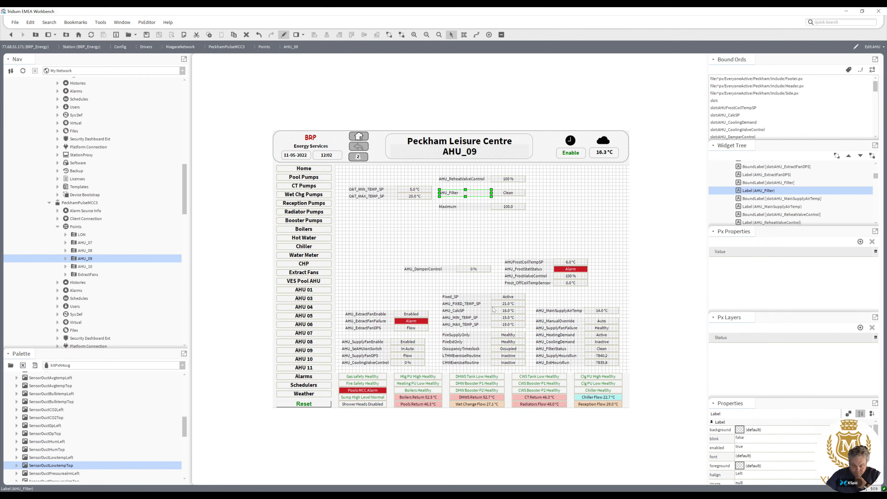
left_click_drag(465, 212, 361, 295)
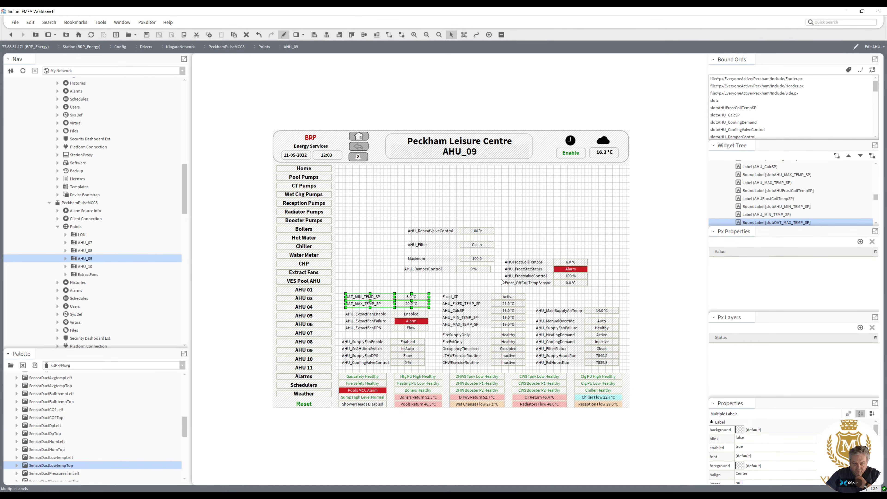
Stack the AHU_ReheatValveControl, AHU_Filter, Maximum and AHU_DamperControl rows in the left column above the OAT rows.
left_click_drag(500, 279, 359, 245)
mouse_move(451, 283)
left_mouse_down()
mouse_move(339, 240)
mouse_move(367, 253)
left_mouse_up()
left_click(438, 273)
left_click_drag(450, 273, 360, 273)
left_click_drag(444, 260, 362, 259)
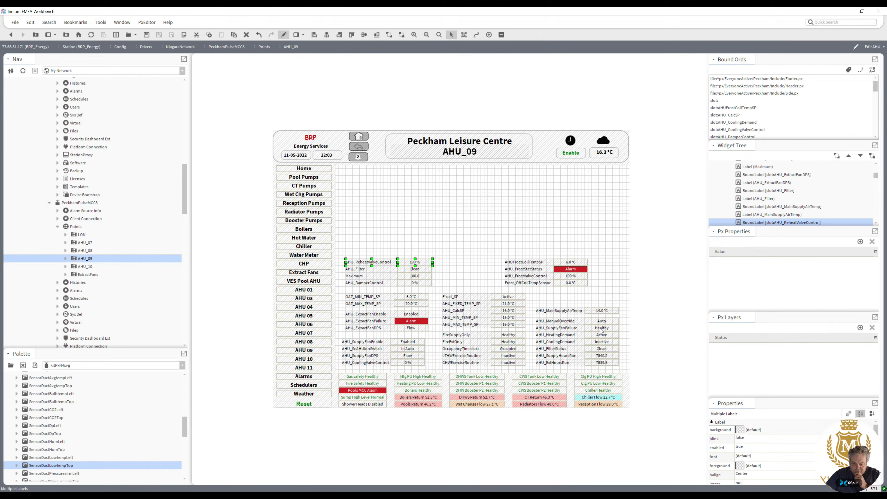
Set the AHU_SupplyFanFailure value's foreground False Value colour to green.
left_click(602, 330)
double_click(602, 330)
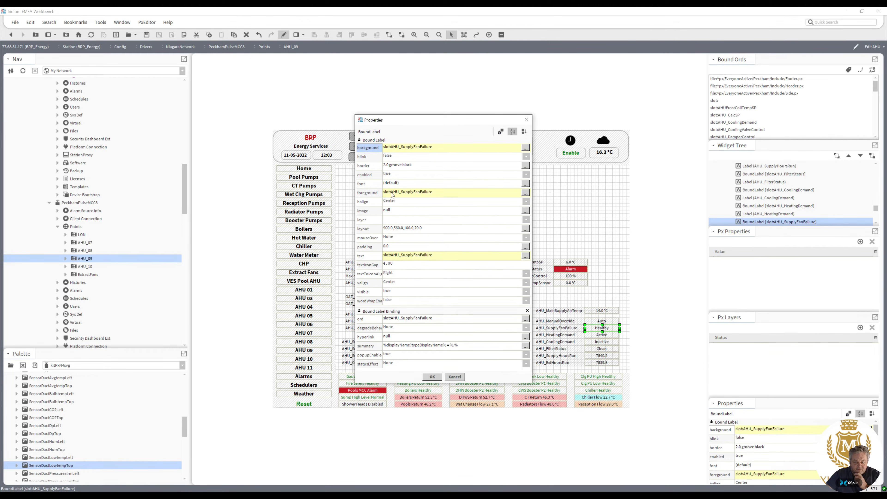
left_click(392, 195)
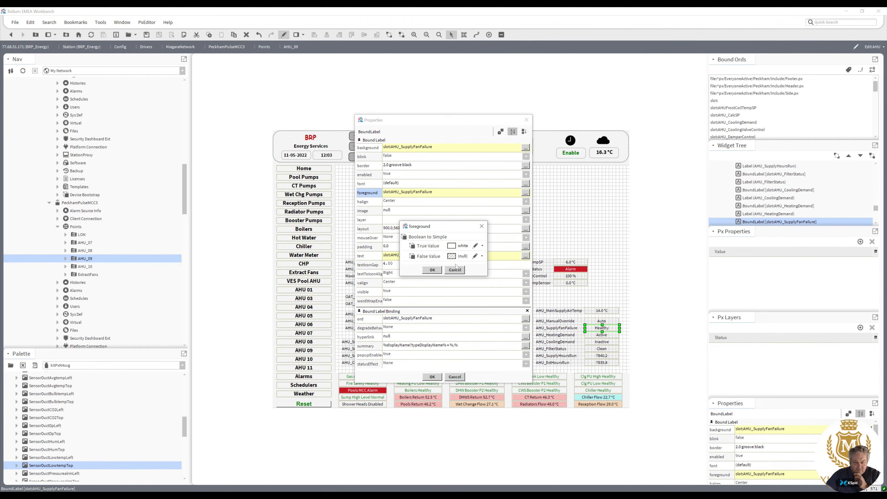
left_click(475, 257)
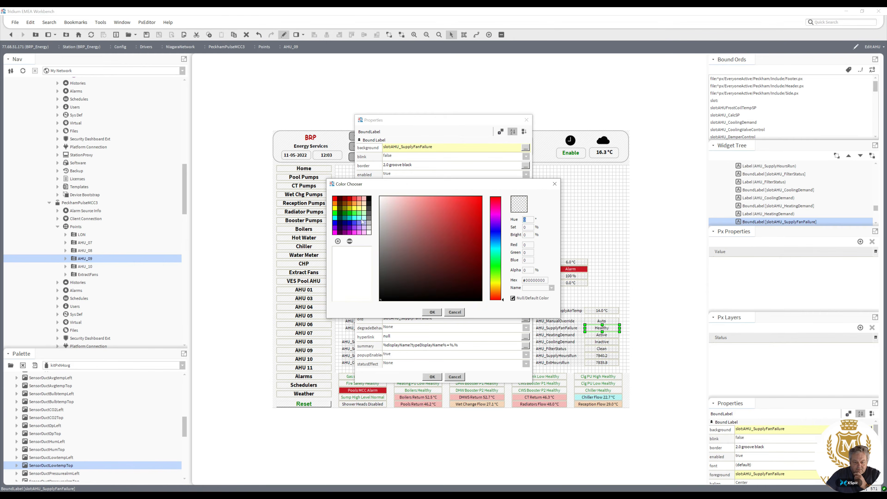
left_click(346, 214)
left_click(432, 313)
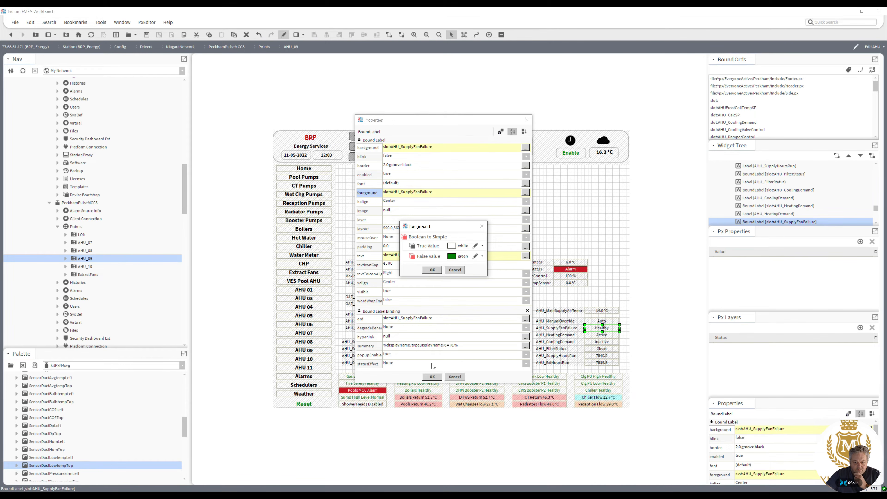
left_click(432, 271)
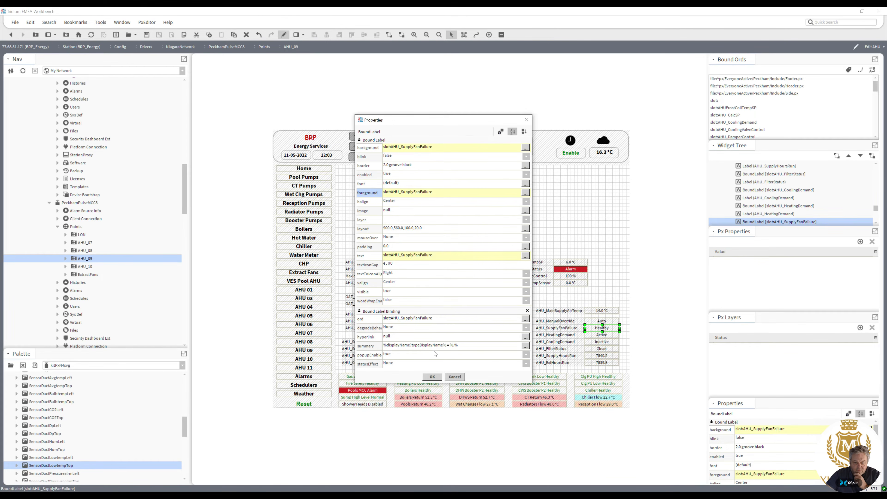
left_click(434, 377)
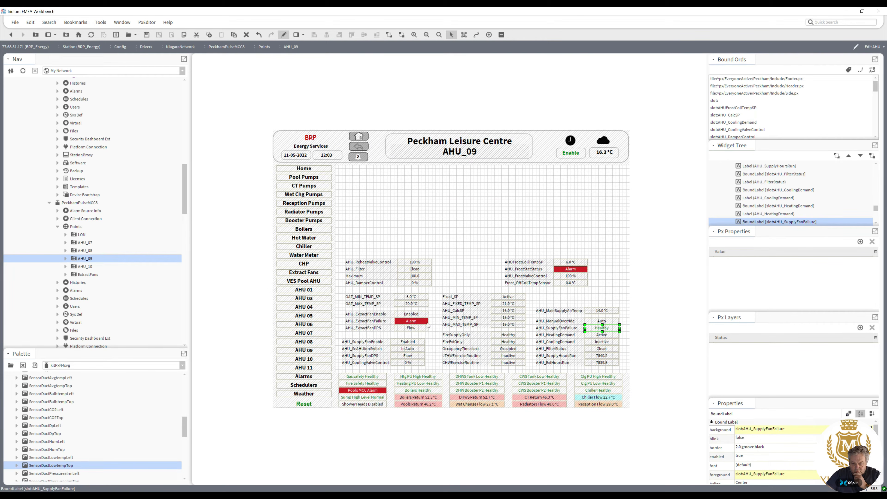
Set the AHU_ExtractFanFailure value's foreground False Value colour to green.
double_click(411, 321)
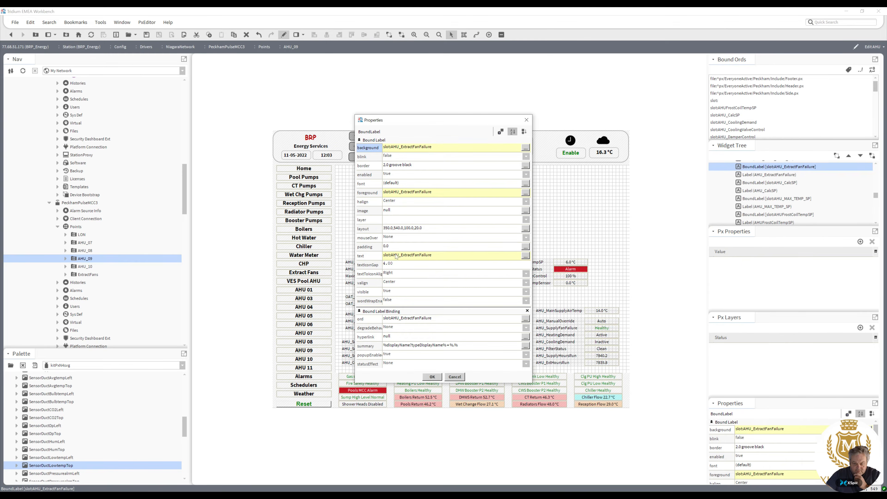
left_click(399, 194)
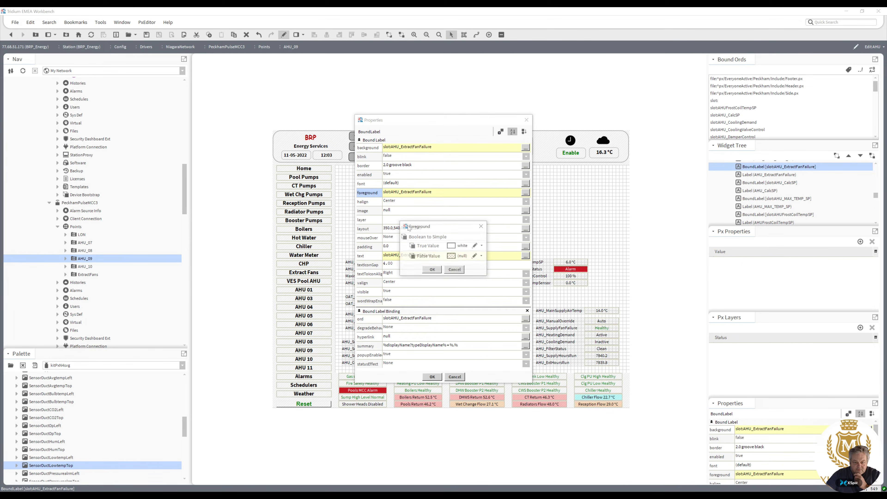
left_click(452, 255)
left_click(345, 214)
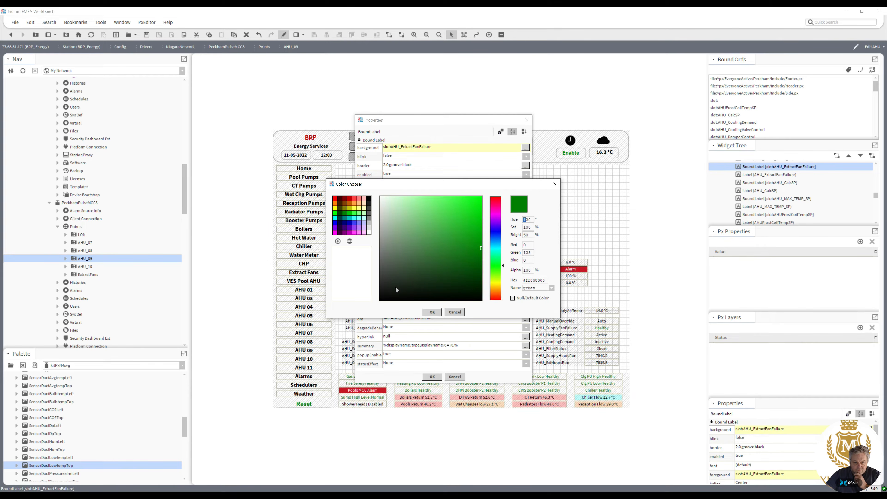
left_click(432, 312)
left_click(432, 270)
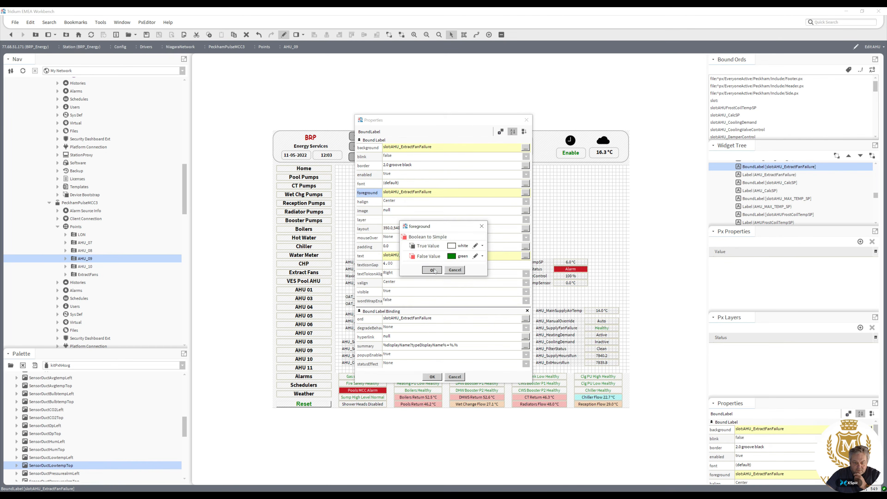
left_click(432, 376)
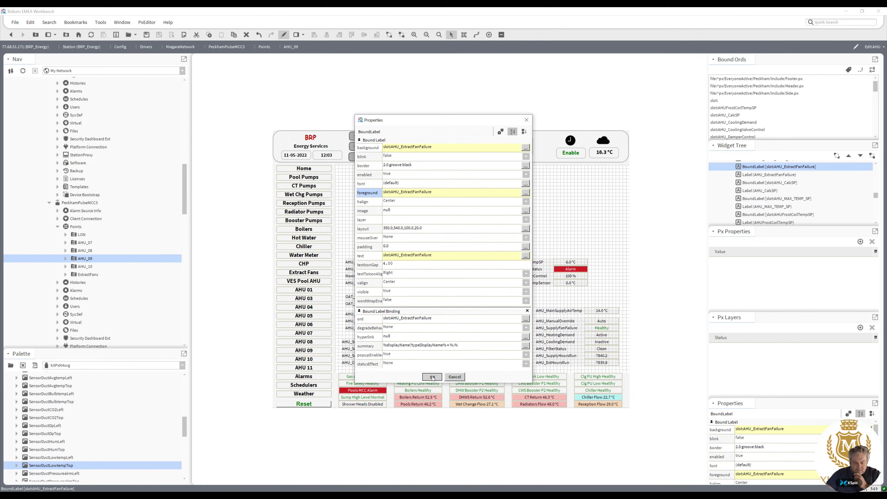
Reopen and recheck the AHU_SupplyFanFailure value's foreground binding.
double_click(601, 328)
double_click(412, 193)
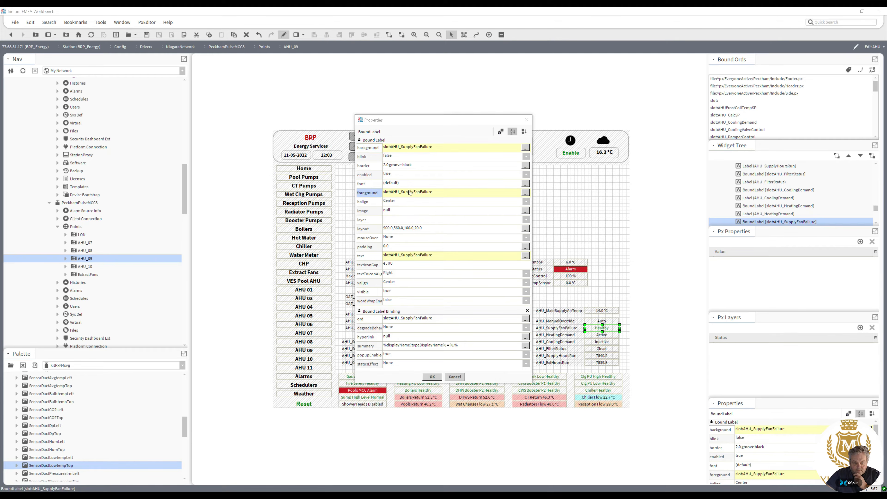
left_click(430, 271)
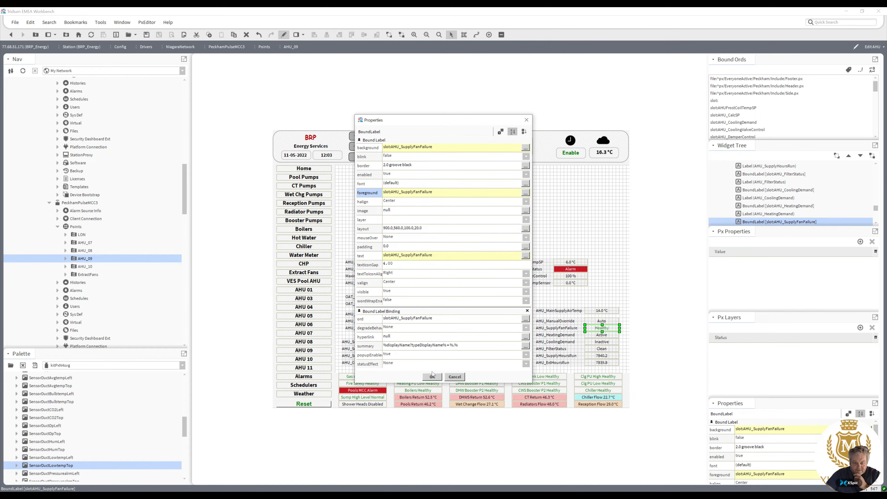
left_click(432, 377)
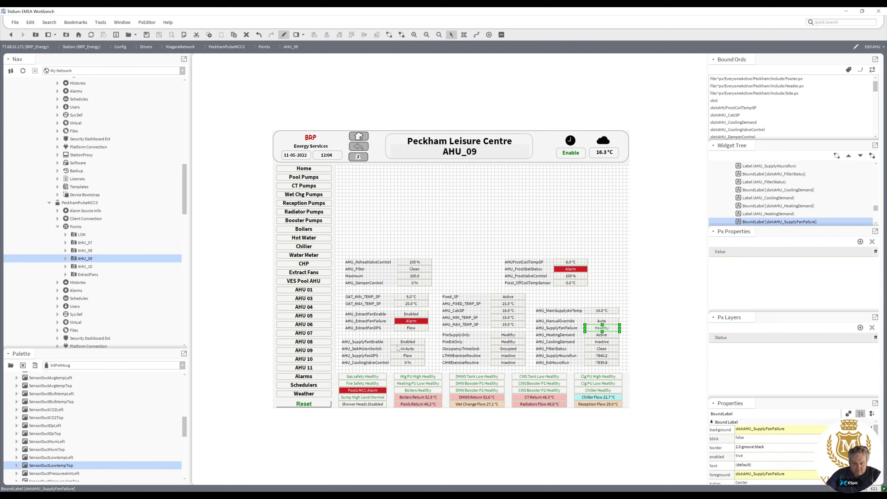
Move the AHU_SupplyFanFailure and AHU_SupplyHoursRun rows up into a new block above the right column.
left_click(556, 329, "shift")
left_click_drag(569, 326, 517, 211)
left_click(562, 356)
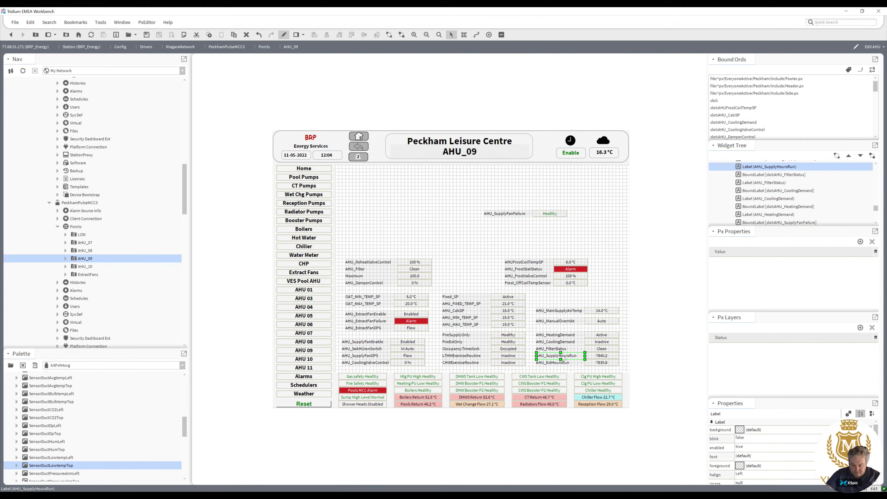
left_click(596, 357, "shift")
left_click_drag(570, 357, 522, 219)
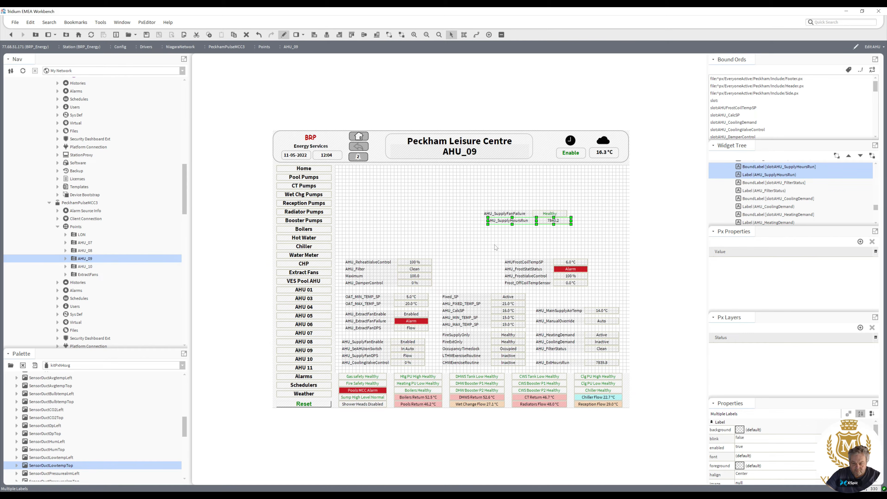
Move the AHU_ExtHoursRun row into the left column below AHU_ExtractFanDPS.
left_click(556, 365)
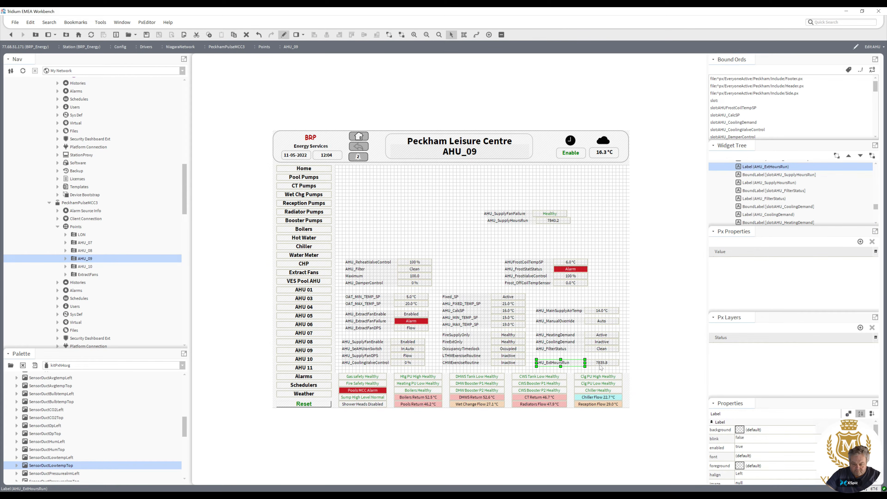
left_click(596, 364, "shift")
left_click_drag(571, 364, 380, 337)
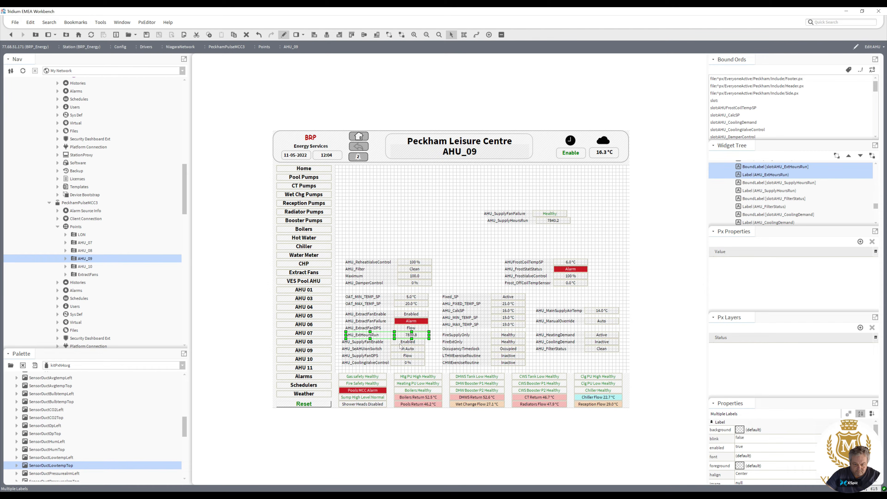
Move the AHU_SupplyFanEnable row to the top of the new supply fan block and realign the rows.
left_click(400, 344)
left_click(375, 343, "shift")
left_click_drag(374, 343, 518, 207)
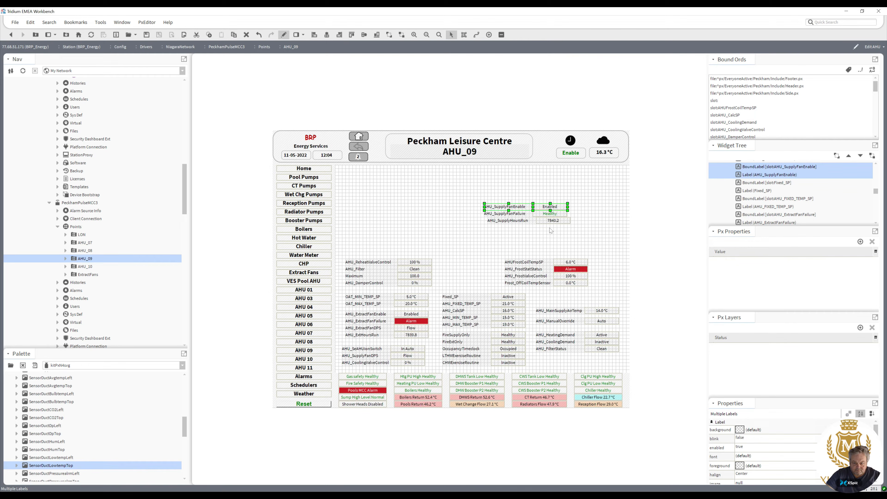
left_click_drag(579, 234, 480, 212)
left_click_drag(551, 224, 544, 223)
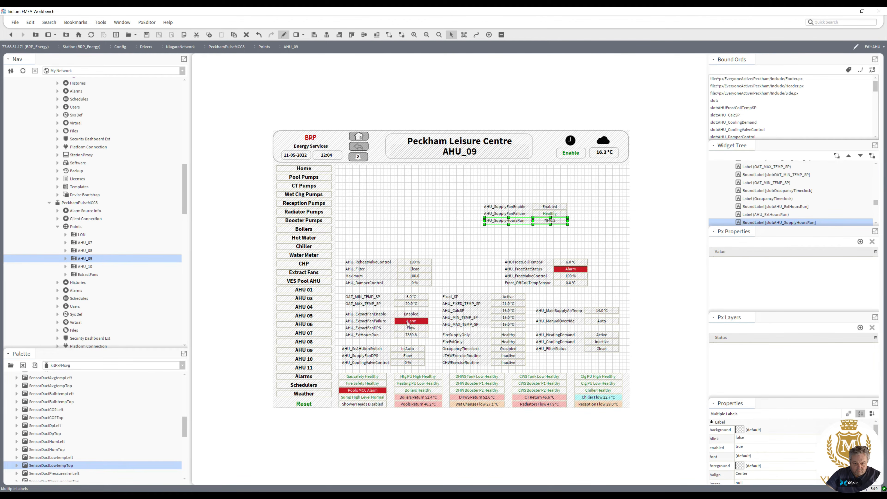
left_click_drag(577, 234, 499, 230)
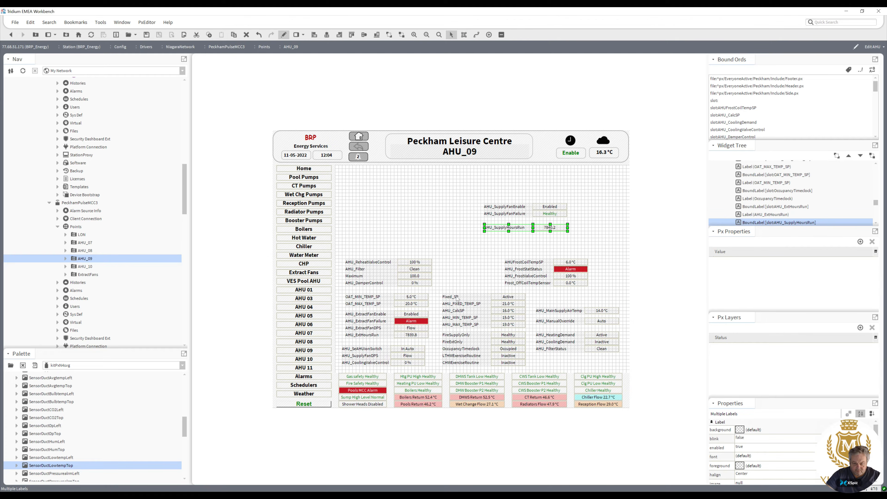
Add the AHU_SupplyFanDPS row to the supply fan block, then move the extract fan rows up beside it.
left_click(366, 359)
left_click_drag(377, 358, 518, 222)
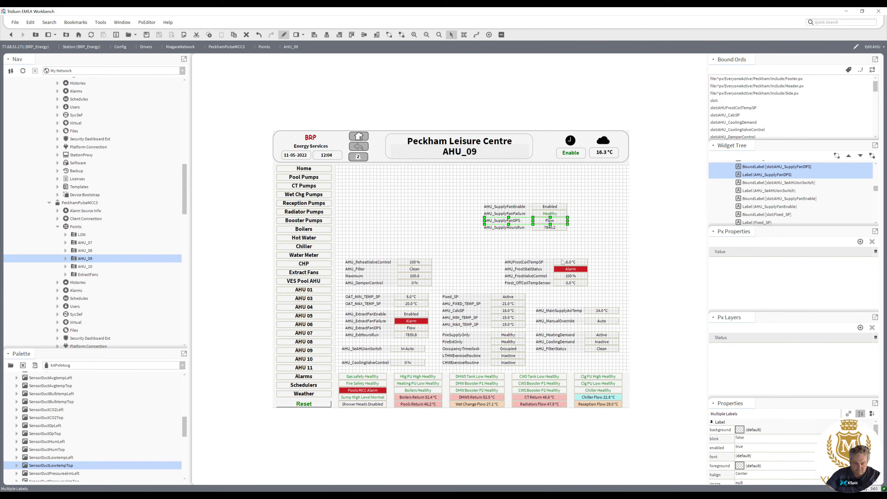
left_click_drag(585, 243, 543, 234)
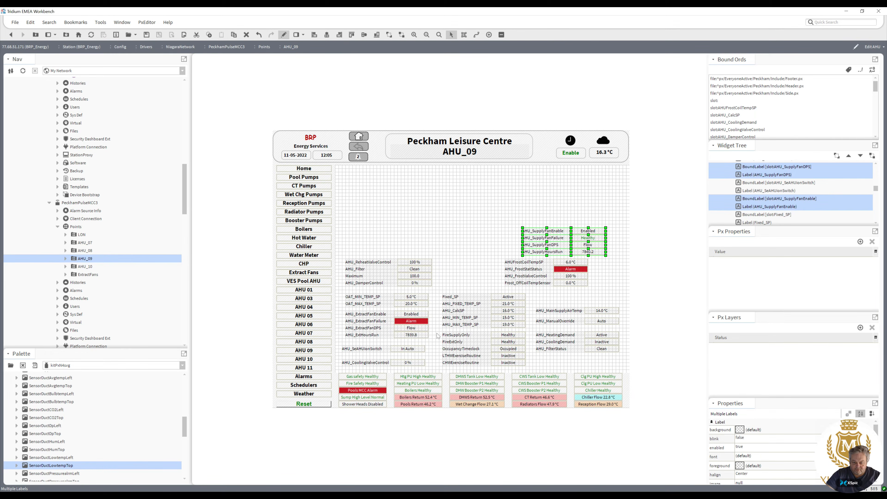
left_click_drag(437, 346, 450, 234)
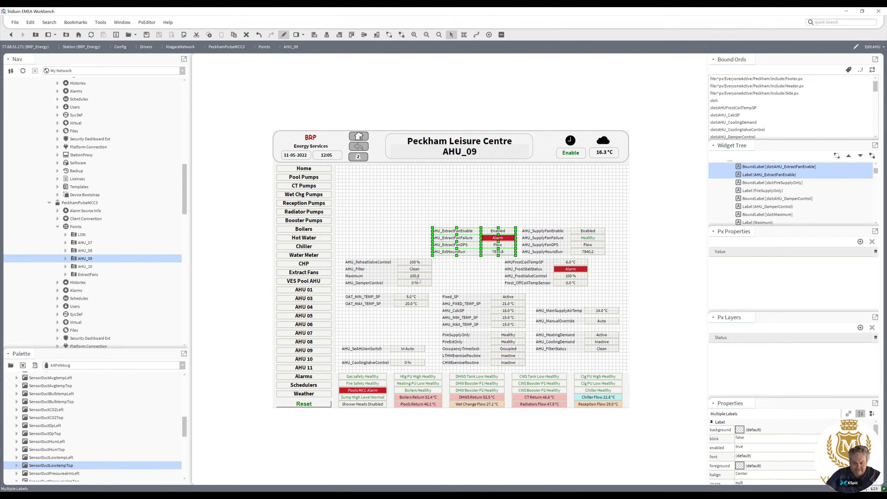
Move the AHU_ReheatValveControl row below AHU_CoolingValveControl and nudge its label right.
left_click(411, 264)
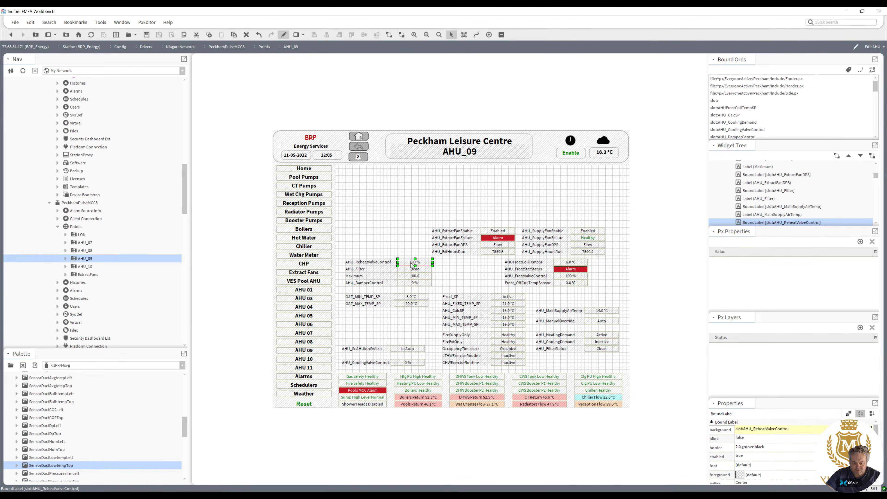
left_click(387, 265, "ctrl")
left_click_drag(387, 265, 380, 371)
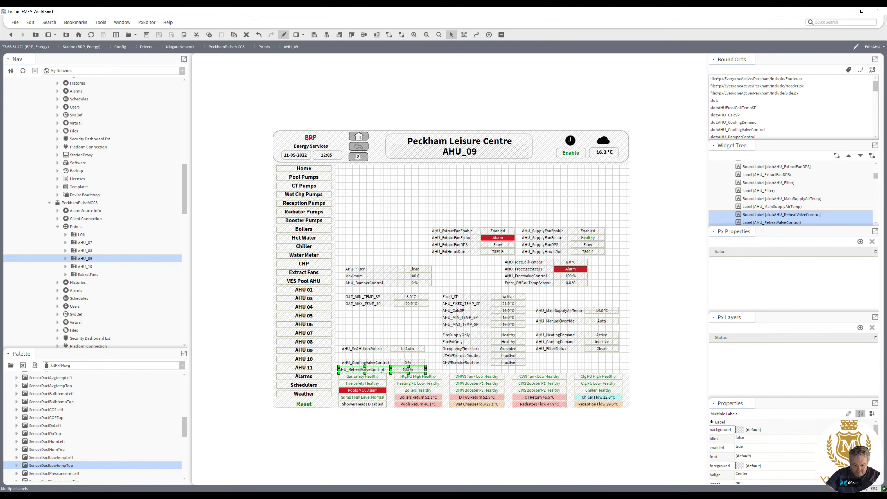
left_click(373, 370)
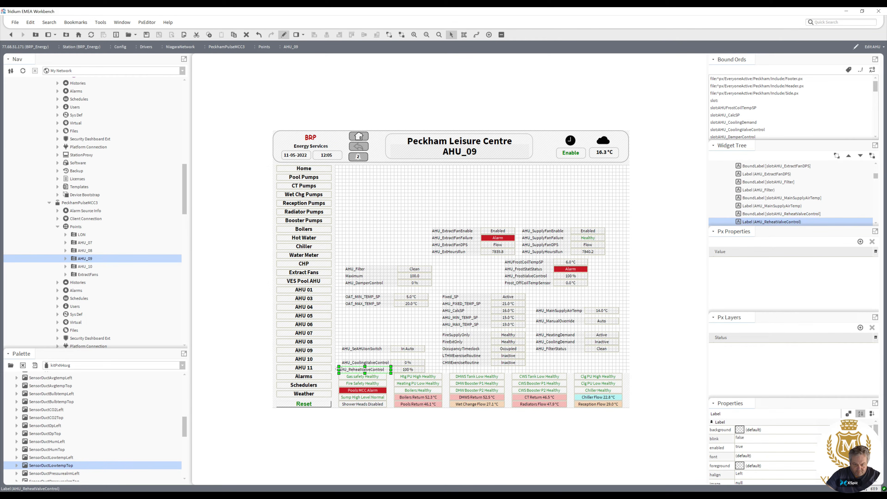
left_click_drag(338, 370, 342, 370)
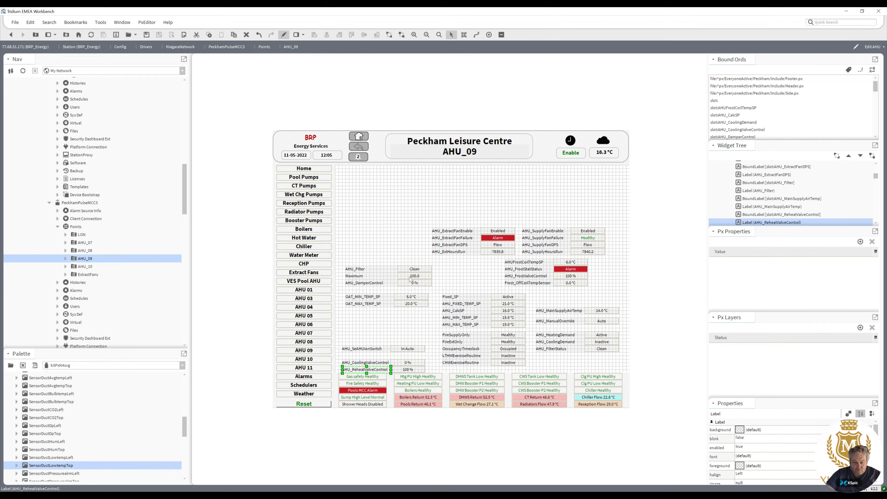
Move the Maximum row down above AHU_SAMUserSwitch and nudge its label right.
left_click(371, 278)
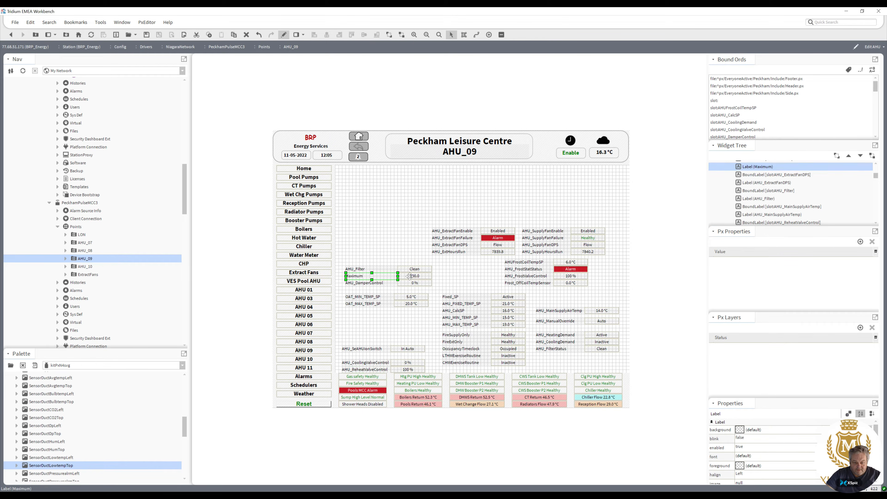
left_click_drag(378, 278, 398, 337)
left_click(387, 328)
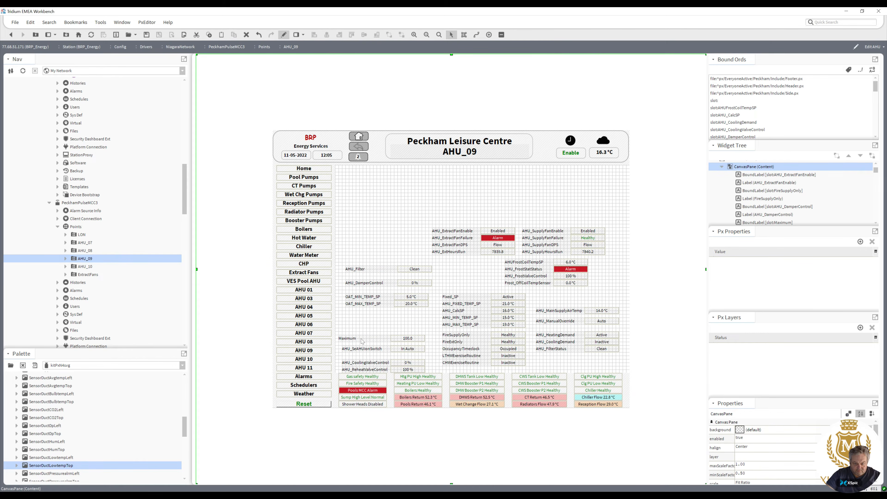
left_click(341, 339)
left_click_drag(340, 339, 344, 339)
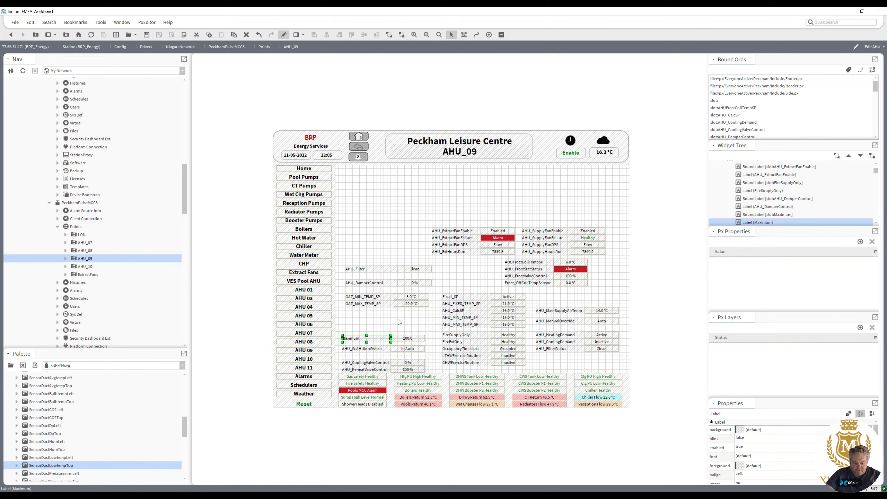
Move the AHU_DamperControl row below the cooling and reheat valve rows and shift that group down above Maximum.
left_click(396, 283)
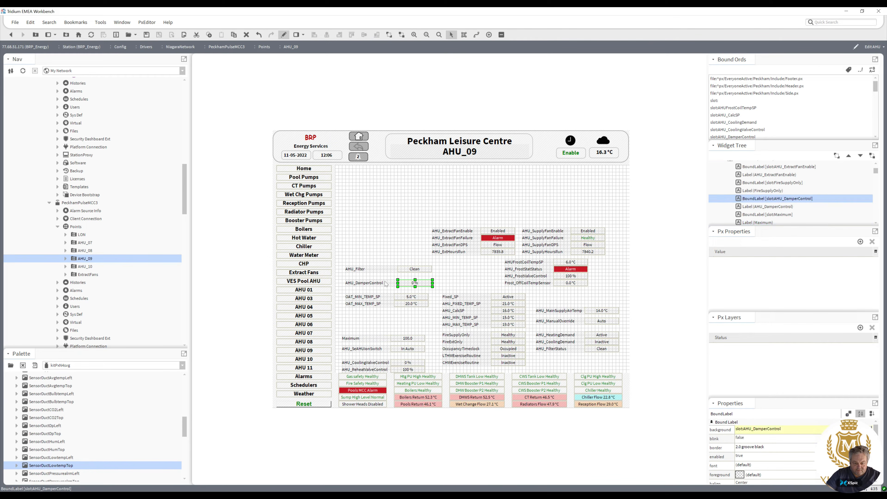
left_click(386, 283, "ctrl")
left_click_drag(386, 284, 383, 329)
left_click_drag(431, 358, 373, 318)
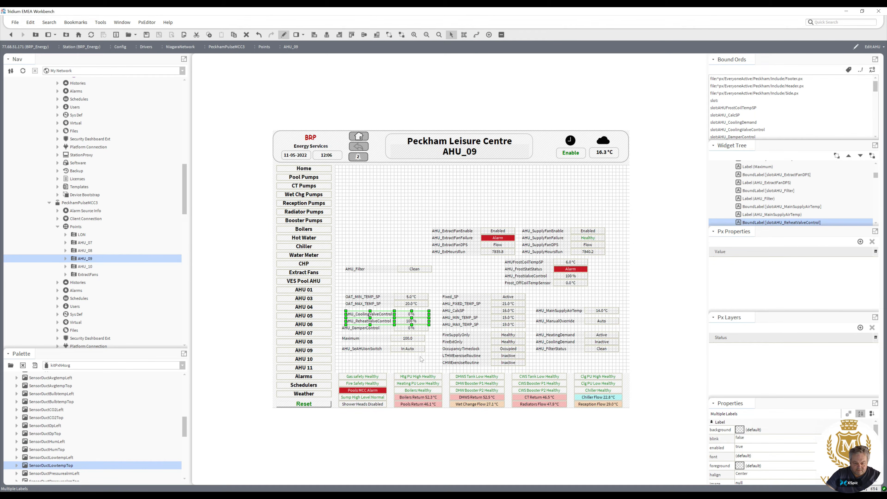
left_click_drag(435, 364, 364, 343)
left_click(433, 357)
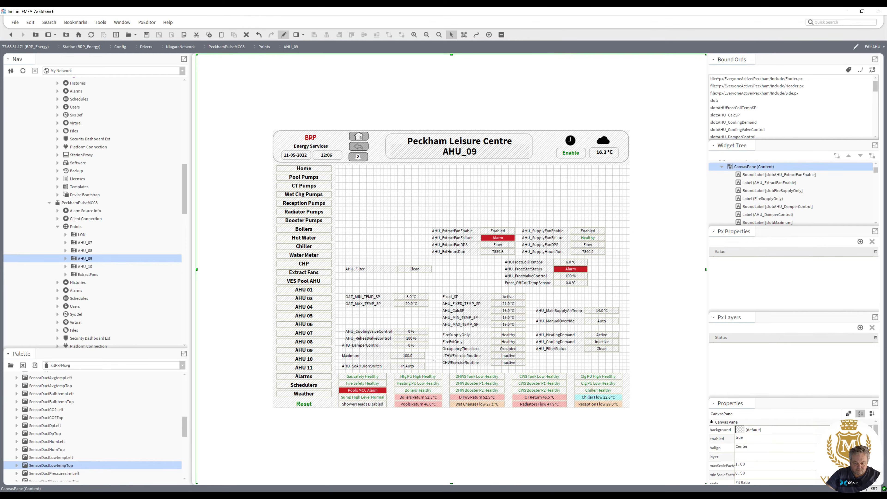
Realign the left column, moving the AHU_Filter and OAT setpoint rows down above the valve rows.
left_click(389, 339)
left_click(351, 346)
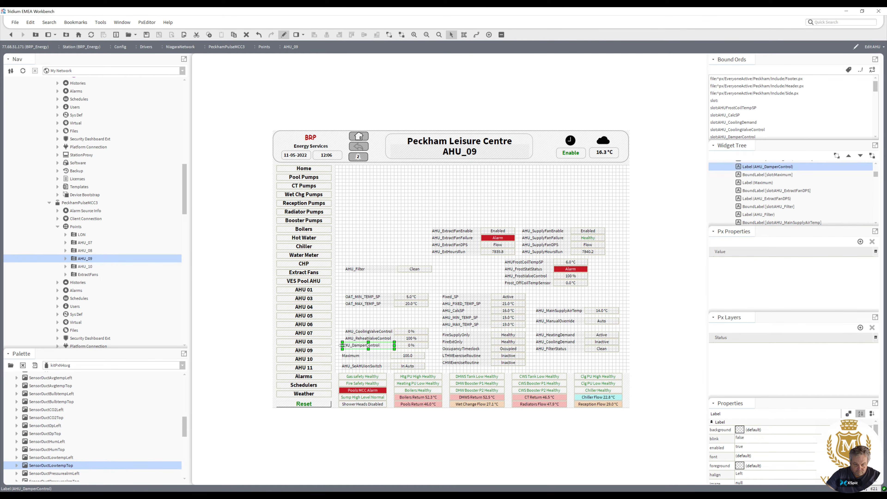
left_click_drag(435, 353, 357, 330)
left_click(430, 317)
left_click_drag(435, 315, 360, 317)
left_click_drag(439, 281, 356, 304)
Move the demand, filter status, main supply air temp and manual override rows down in the right column.
left_click_drag(532, 327, 635, 374)
left_click_drag(576, 337, 572, 351)
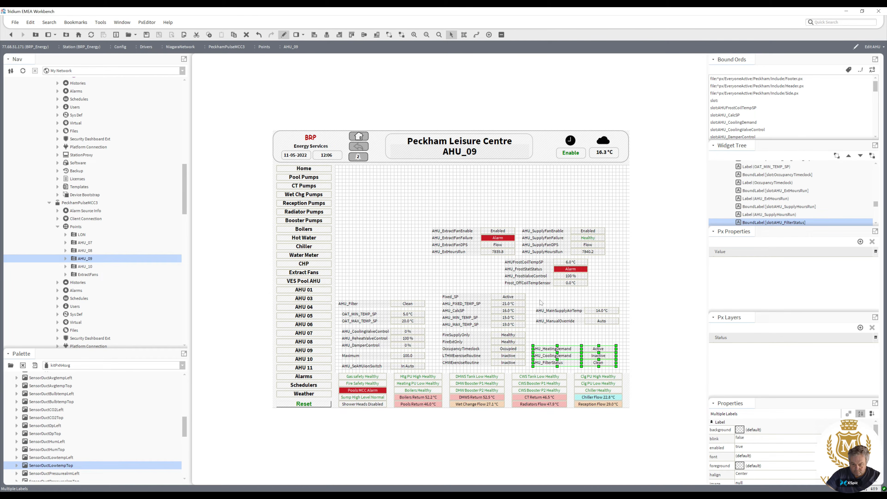
left_click_drag(533, 300, 627, 333)
left_click_drag(579, 312, 576, 330)
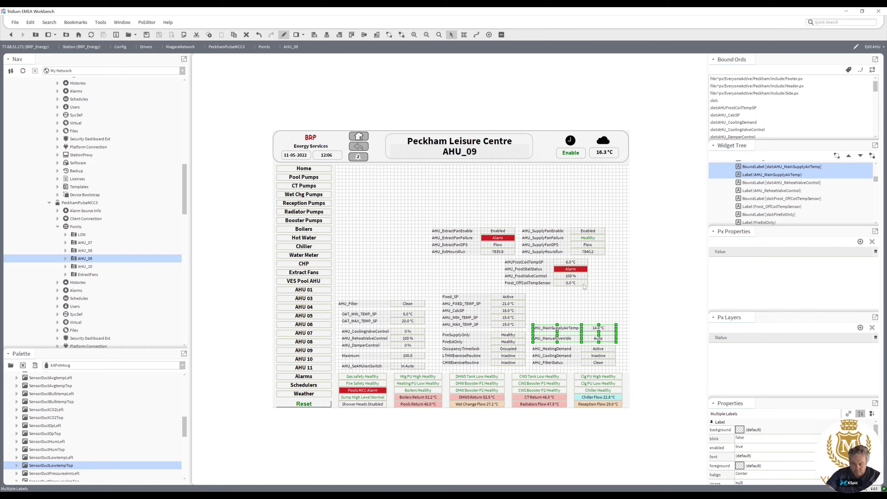
Move the frost rows and the supply and extract fan blocks down to the top of the points area.
left_click_drag(600, 293, 549, 300)
left_click_drag(615, 264, 465, 268)
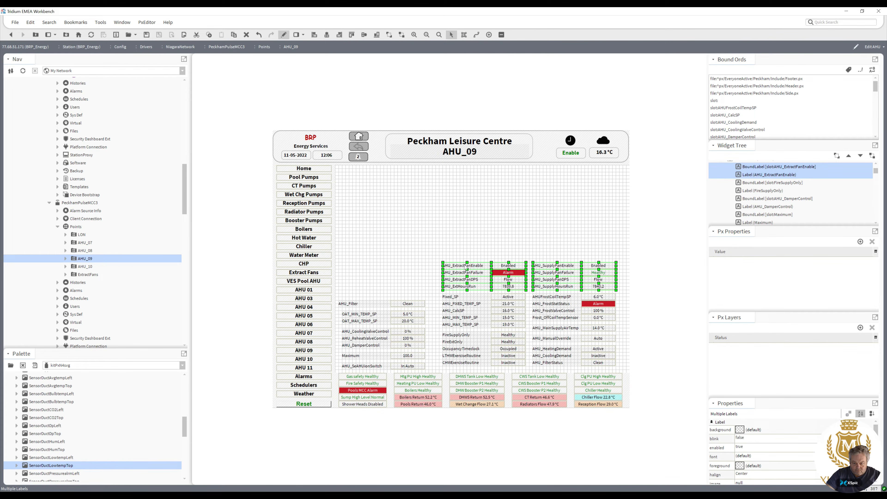
Nudge the AHU_Filter label slightly right to line up with the other labels.
left_click(375, 306)
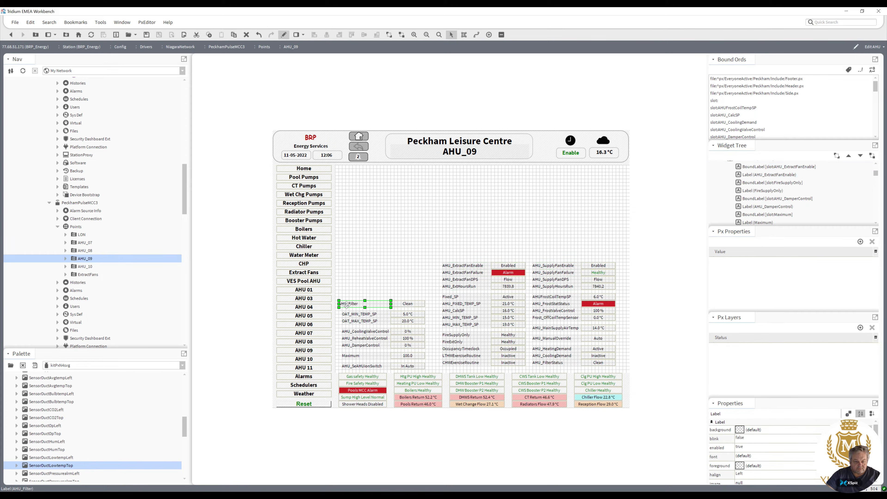
left_click_drag(338, 304, 342, 304)
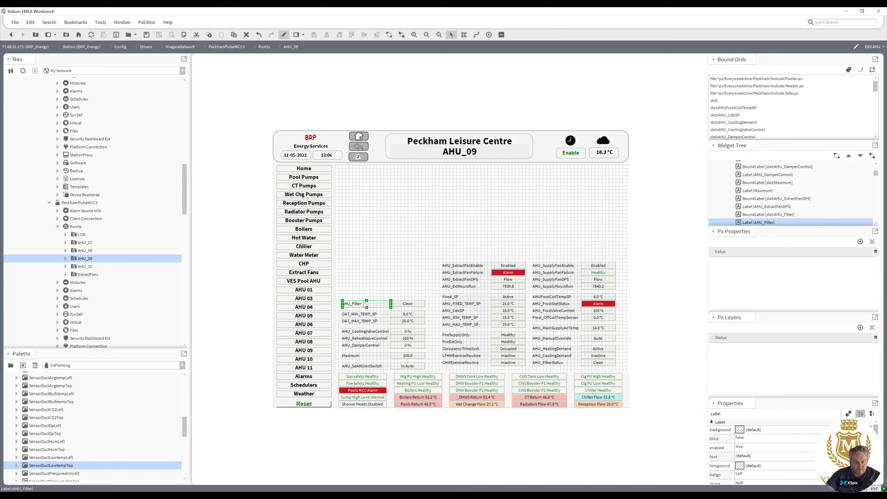
Leave edit mode and preview the graphic on the AHU_08, AHU_07, AHU_09 and AHU_10 folders.
left_click(284, 35)
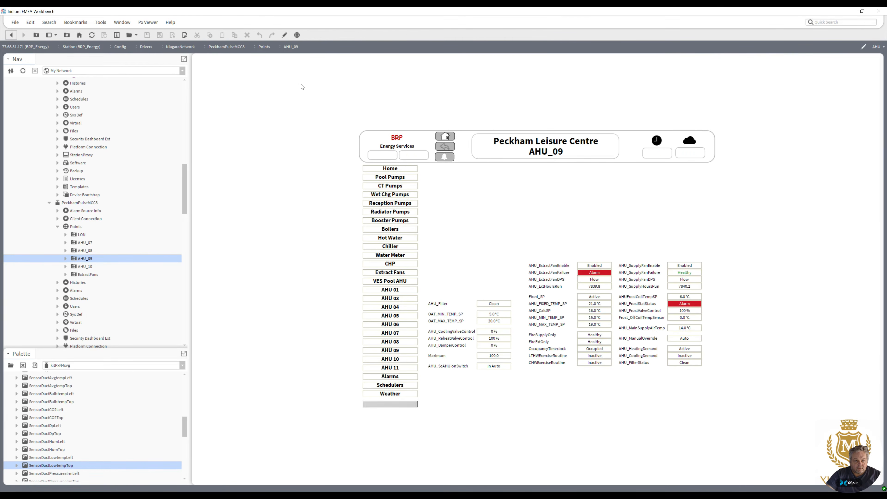
double_click(88, 251)
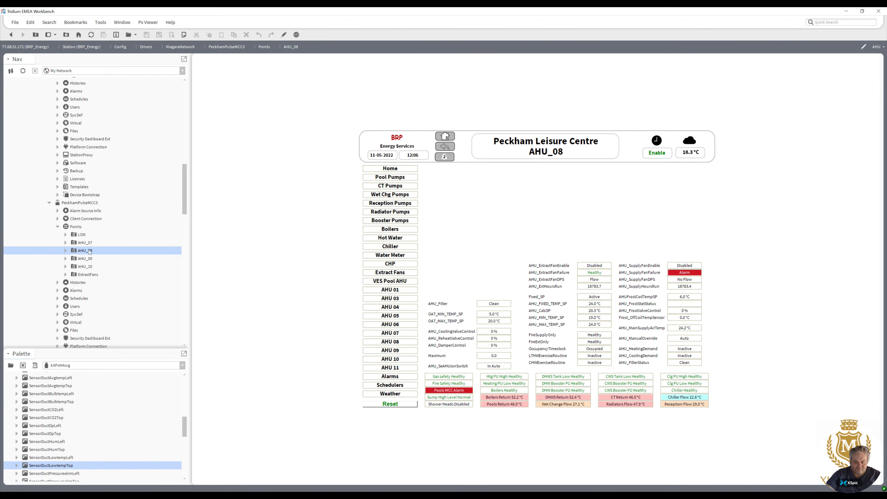
double_click(88, 243)
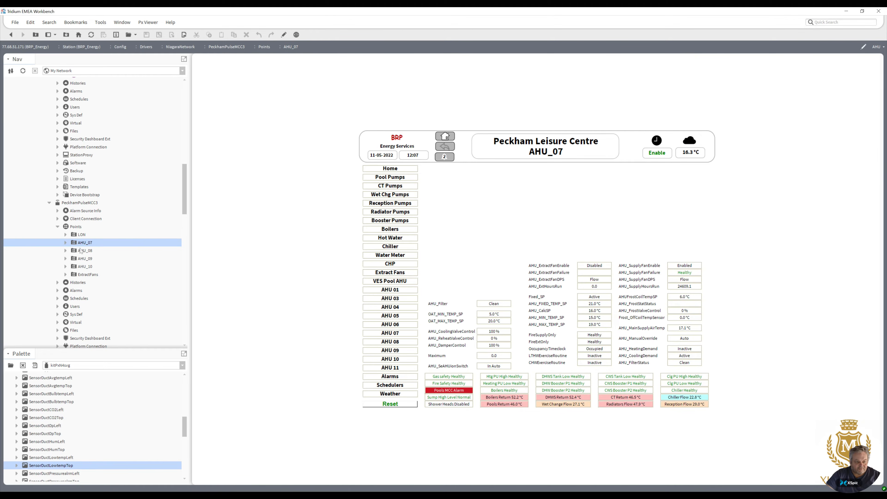
double_click(85, 259)
double_click(84, 267)
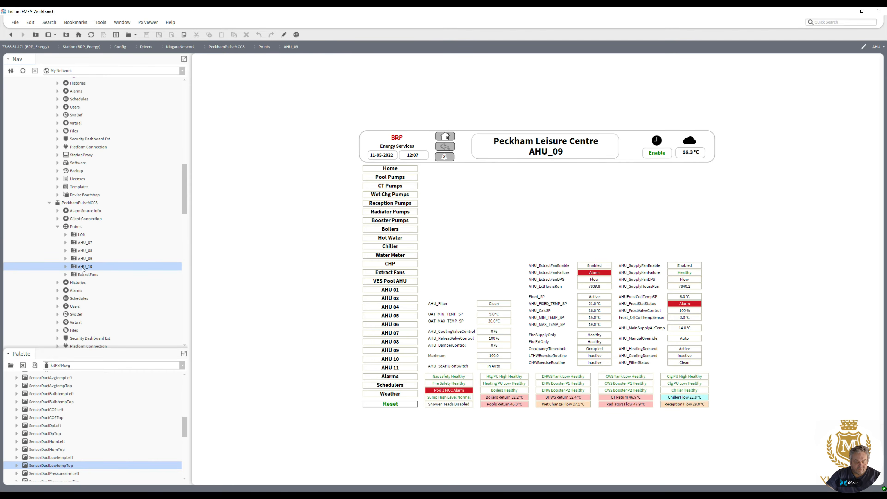
double_click(85, 259)
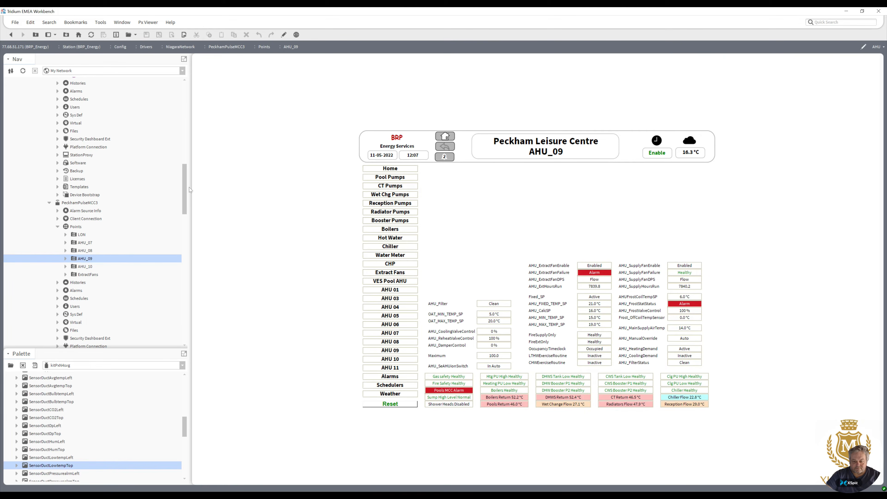
Return to edit mode and place a DuctHorizDualLong picture from the Ductwork palette above the points.
left_click(284, 35)
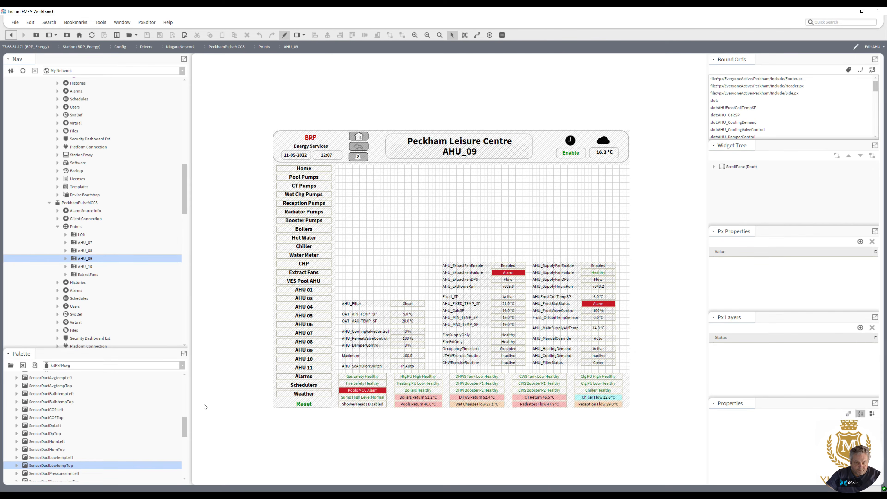
left_click_drag(147, 353, 144, 91)
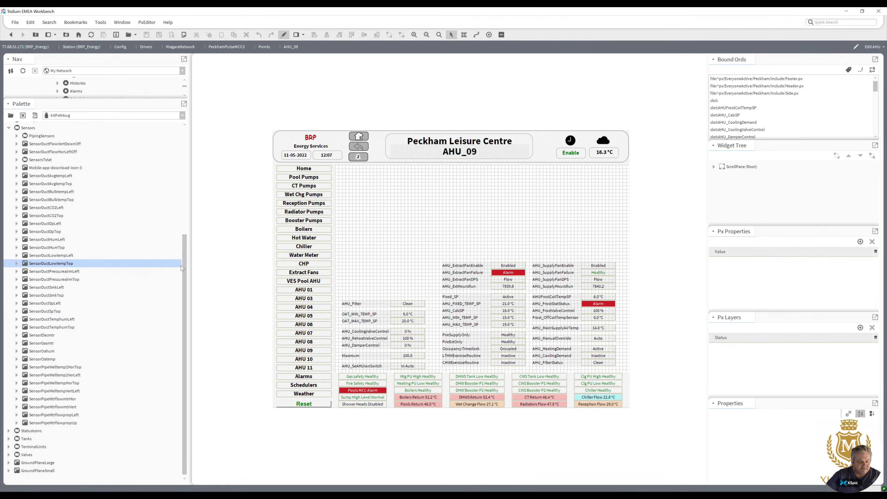
left_click_drag(183, 288, 185, 249)
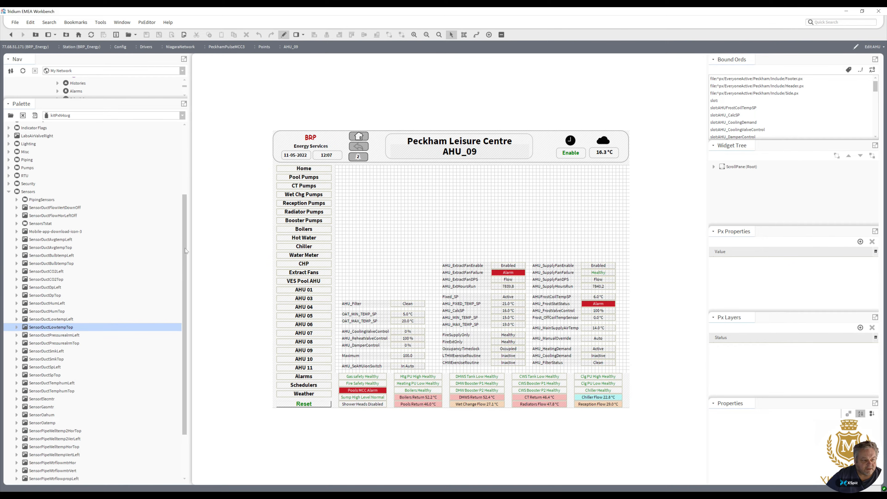
scroll(184, 249, "down", 1)
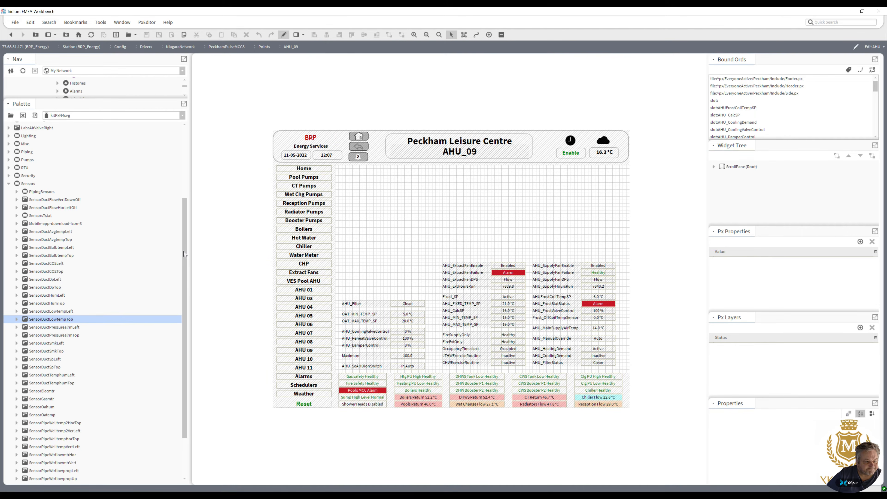
left_click_drag(183, 242, 177, 169)
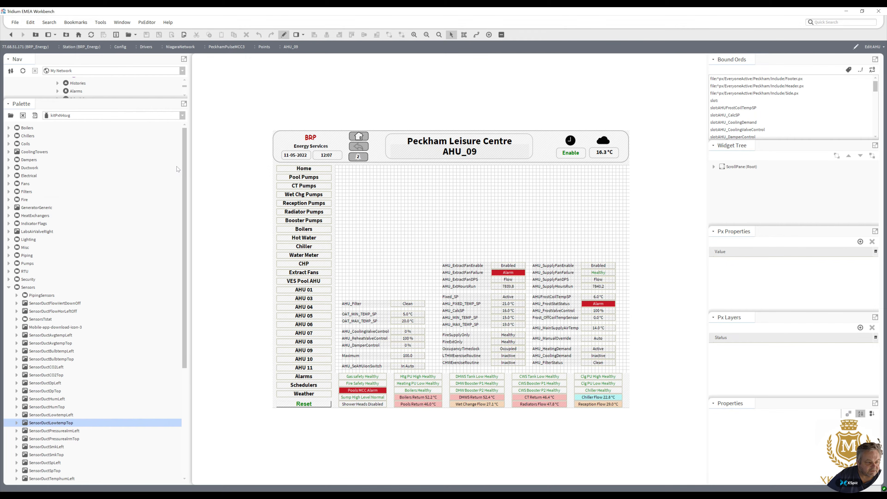
left_click(9, 168)
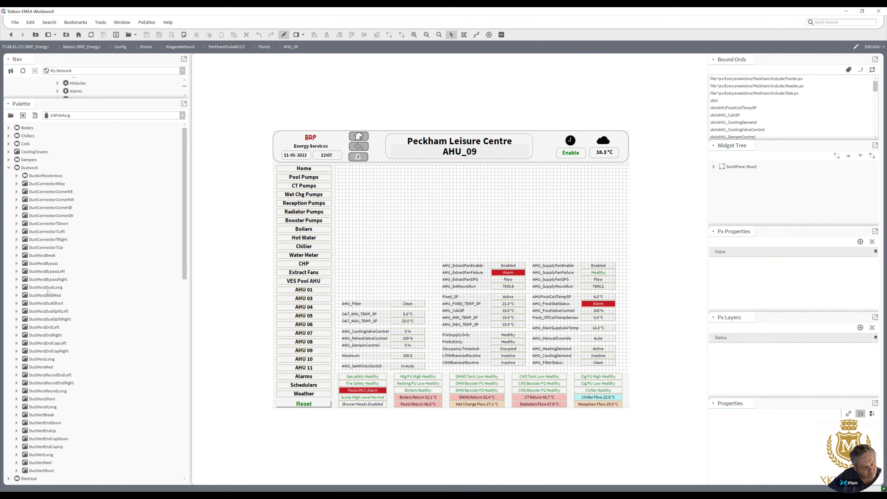
left_click_drag(47, 287, 430, 199)
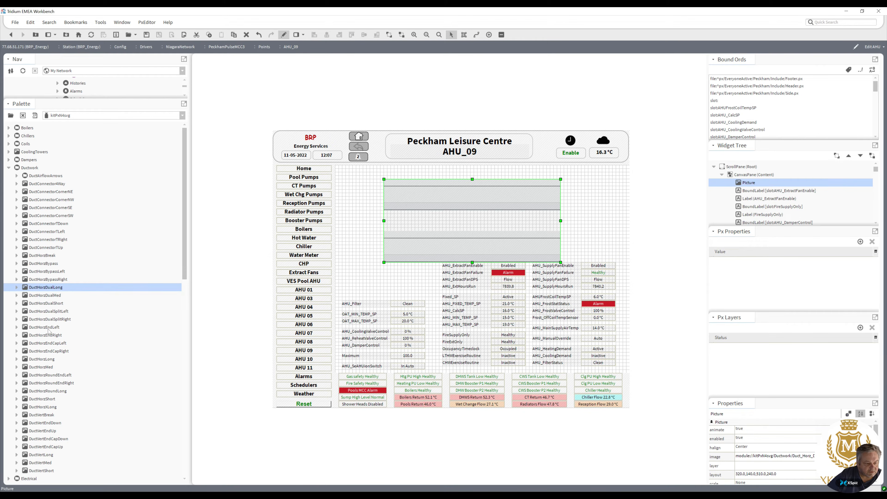
Cap both ducts with DuctHorizEndLeft pieces on the left ends and DuctHorizEndRight pieces on the right ends.
left_click(54, 327)
left_click_drag(53, 327, 360, 196)
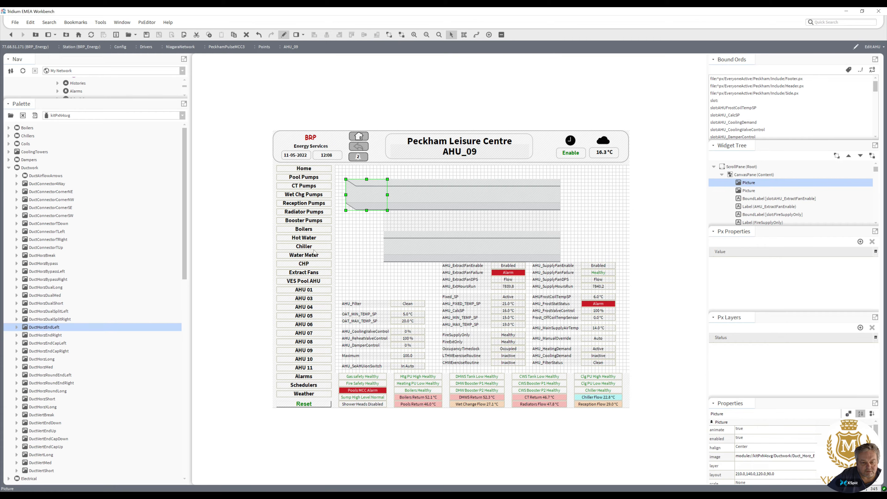
left_click_drag(69, 327, 364, 254)
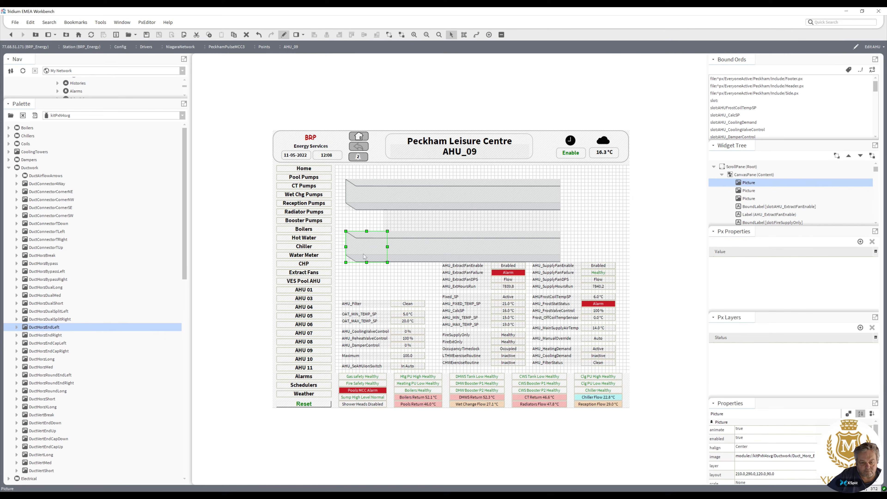
left_click(51, 335)
left_click_drag(51, 337, 563, 197)
left_click_drag(52, 336, 572, 244)
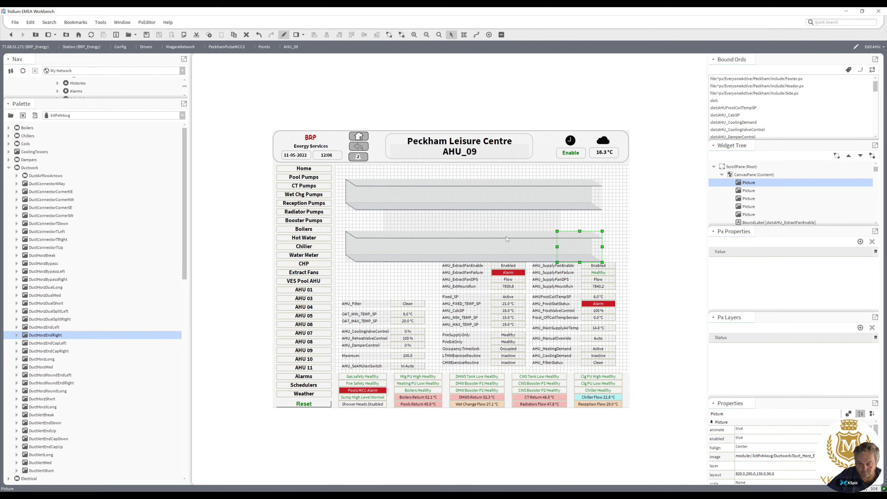
Place a FansHorizRight fan picture from the Fans palette onto the lower duct.
left_click_drag(185, 272, 186, 270)
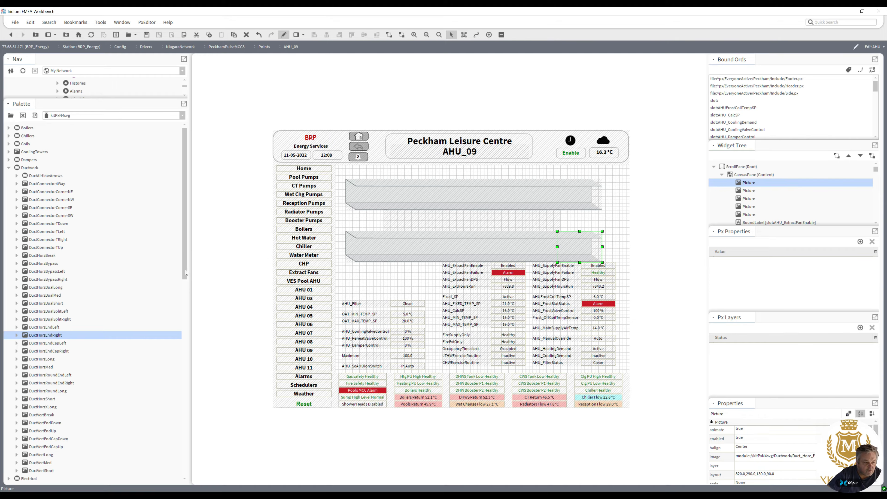
left_click(9, 168)
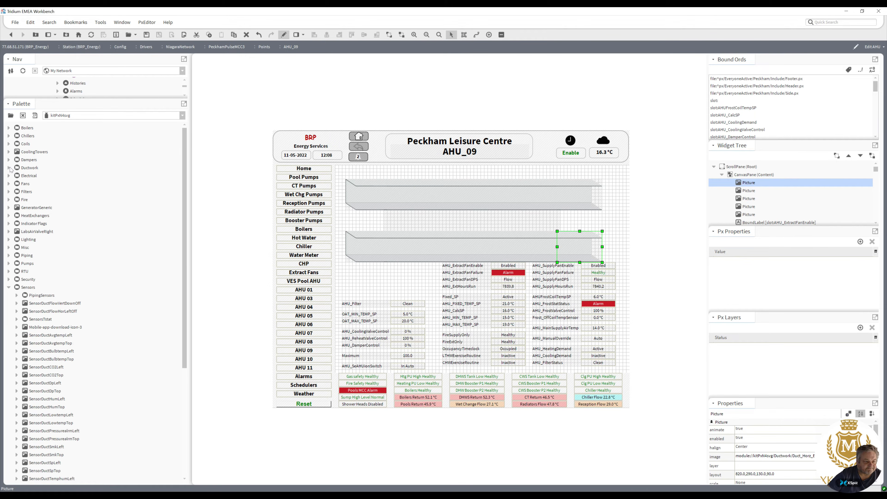
left_click(9, 184)
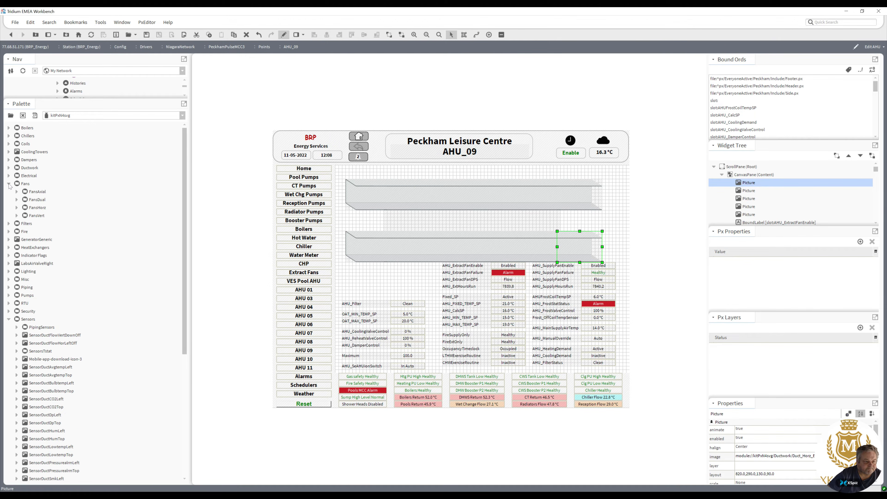
left_click(17, 207)
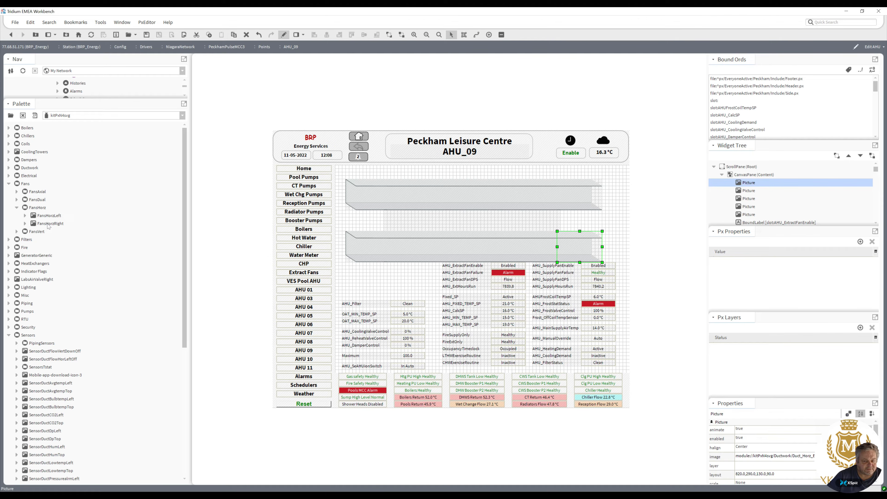
left_click_drag(48, 226, 388, 285)
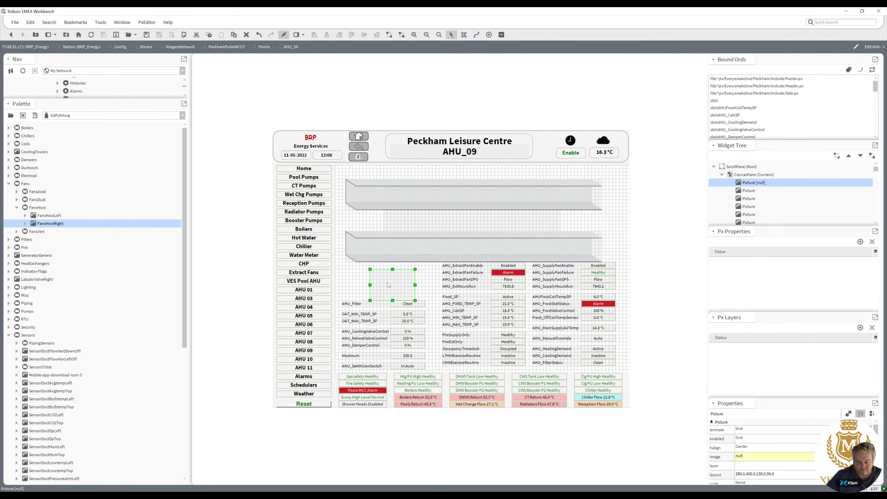
left_click_drag(388, 285, 488, 248)
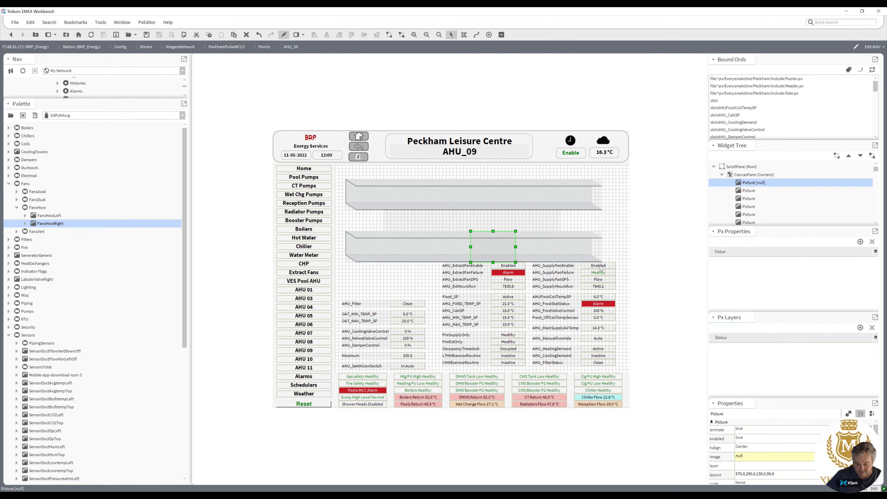
Open the AHU_SupplyFanDPS value label's properties and copy its ord slot:AHU_SupplyFanDPS.
double_click(599, 280)
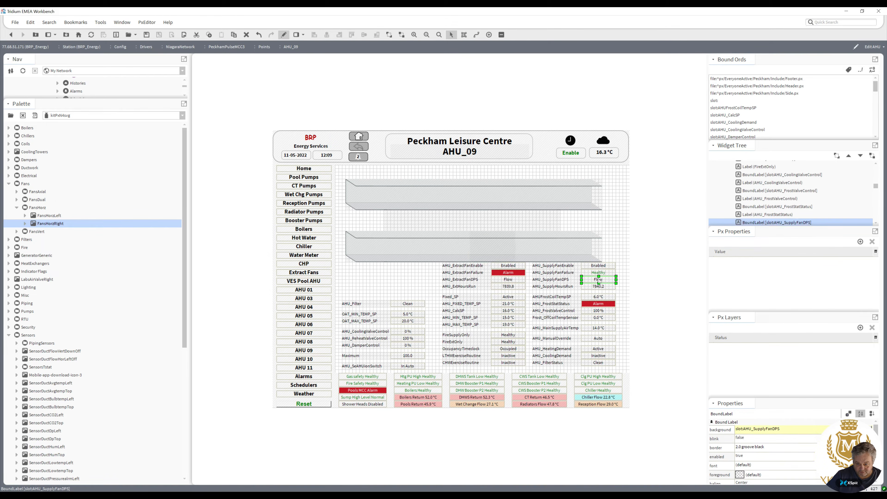
left_click(444, 319)
key("ctrl+c")
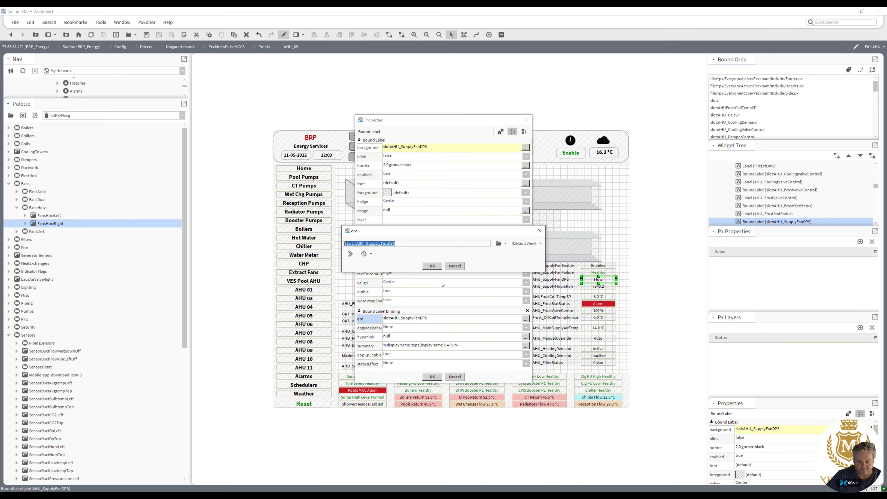
left_click(432, 266)
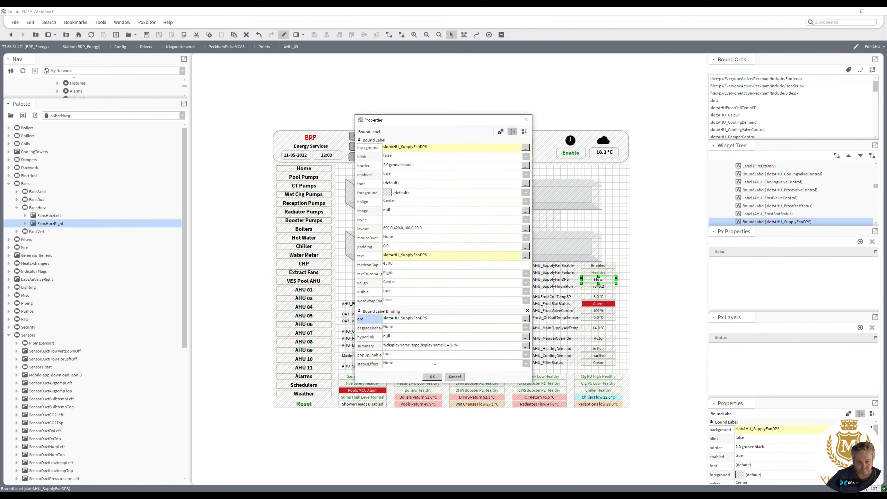
left_click(432, 377)
Bind the lower fan picture's ord to the copied slot:AHU_SupplyFanDPS.
double_click(488, 251)
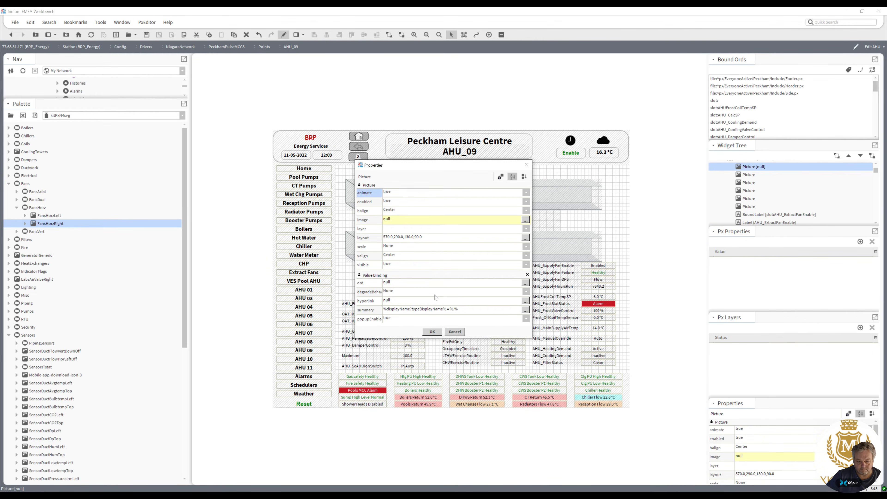
left_click(435, 283)
key("ctrl+v")
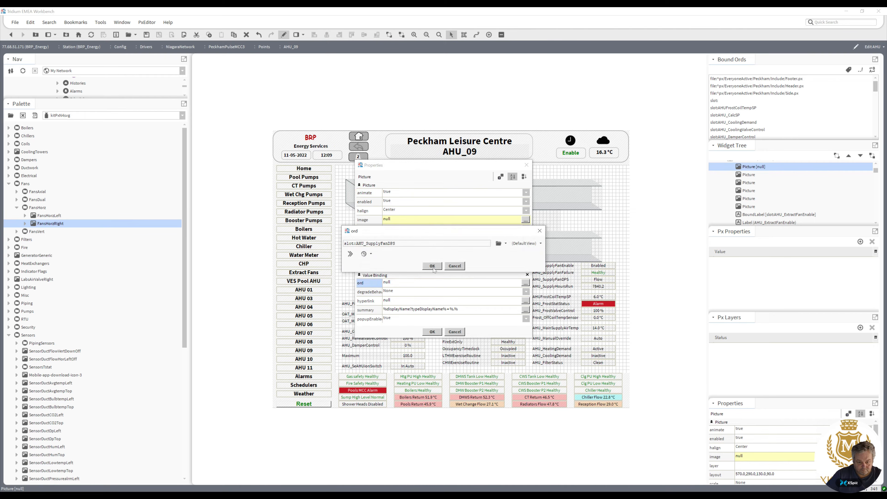
left_click(432, 266)
left_click(433, 332)
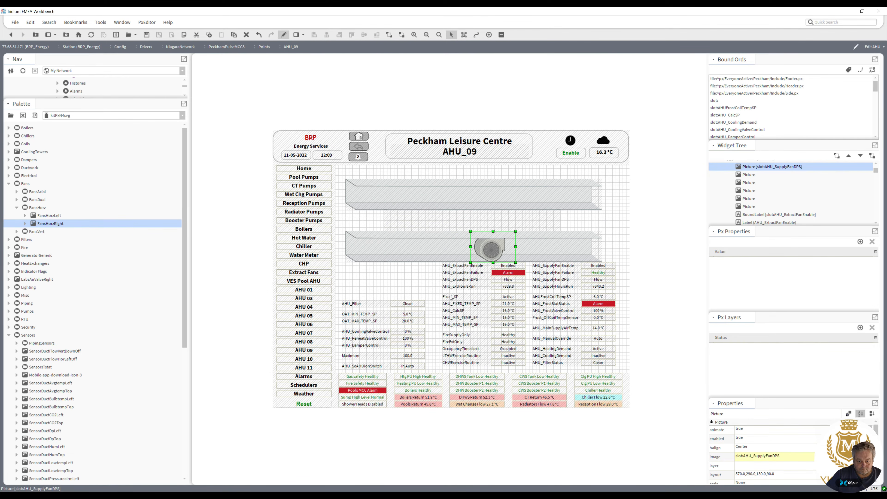
Set the lower fan's image to a Boolean to Simple conversion using the Fans_Horz_Right_On.svg and Fans_Horz_Right_Off.svg files.
double_click(488, 255)
left_click(443, 221)
left_click_drag(519, 246, 544, 266)
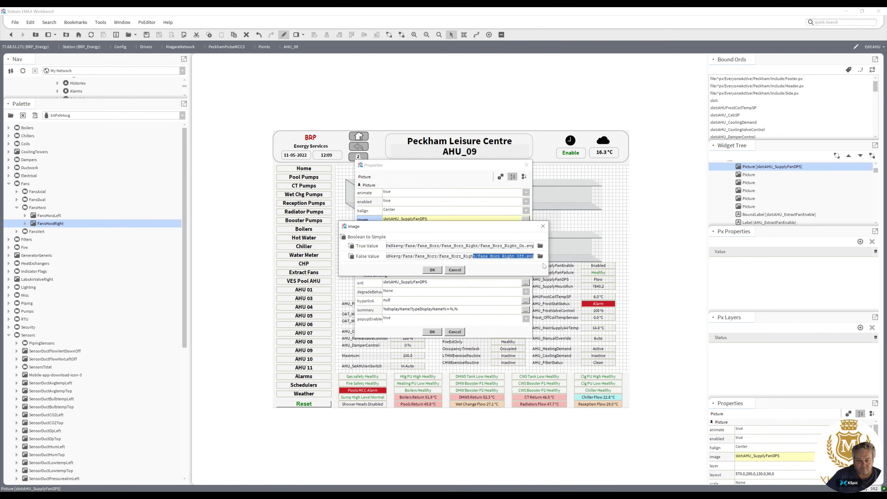
left_click(433, 271)
left_click(432, 332)
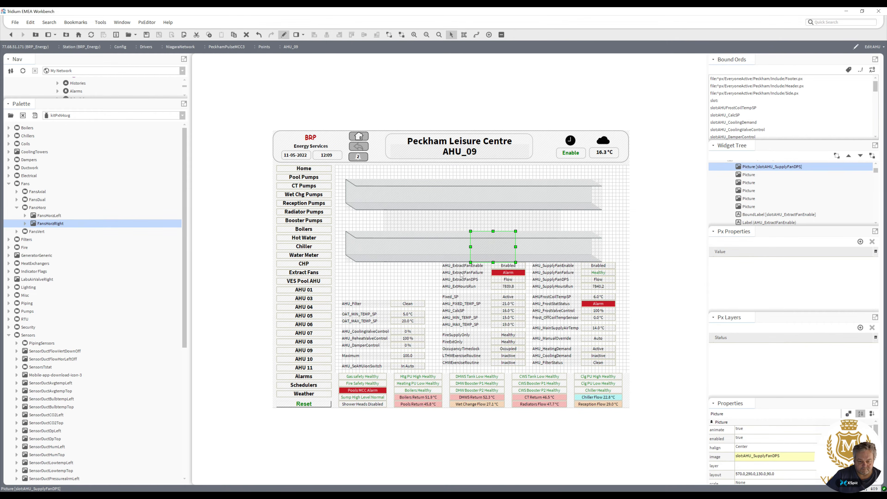
Place a FansHorzLeft fan picture on the upper duct and bind it to the AHU_ExtractFanDPS label's ord slot:AHU_ExtractFanDPS.
left_click_drag(49, 216, 481, 197)
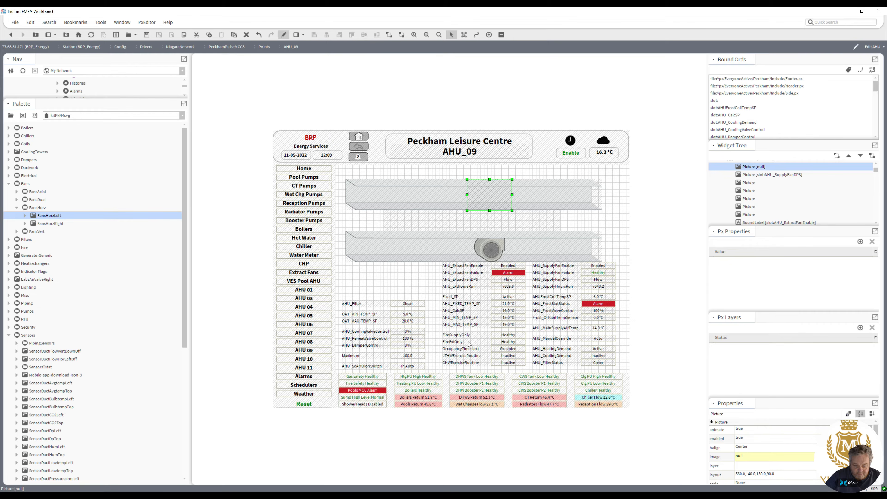
double_click(505, 281)
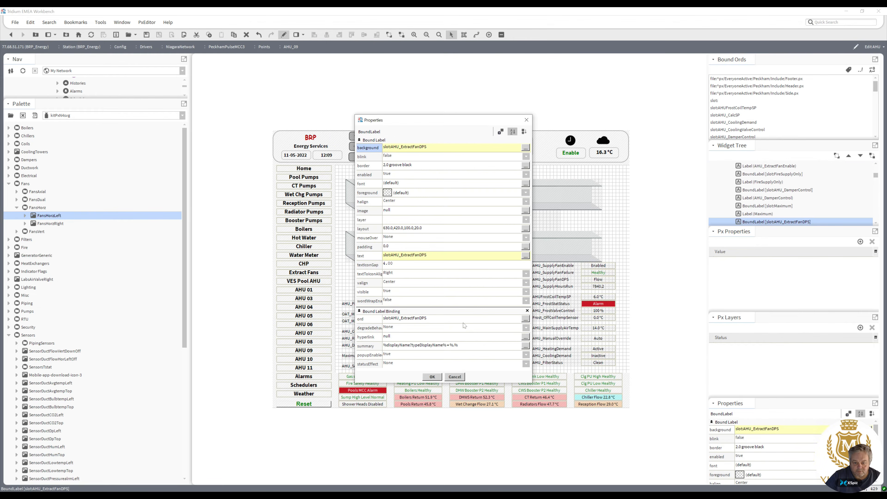
left_click(458, 320)
key("ctrl+c")
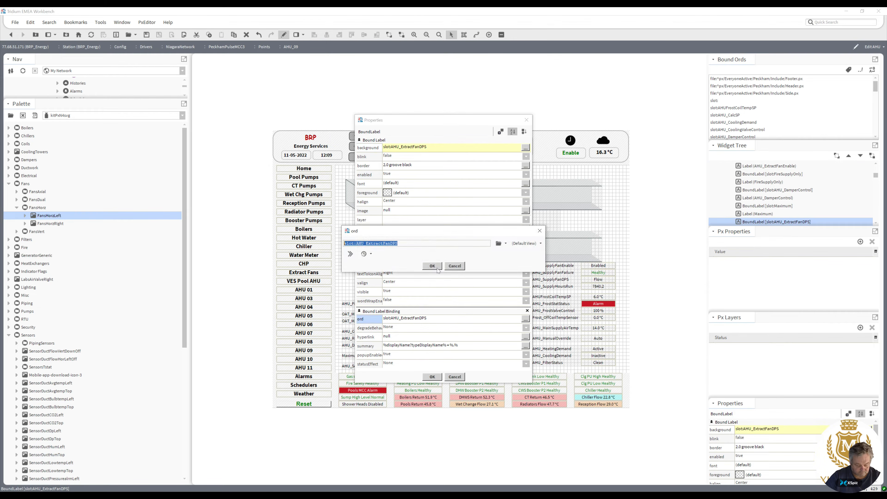
left_click(432, 265)
left_click(432, 377)
double_click(475, 218)
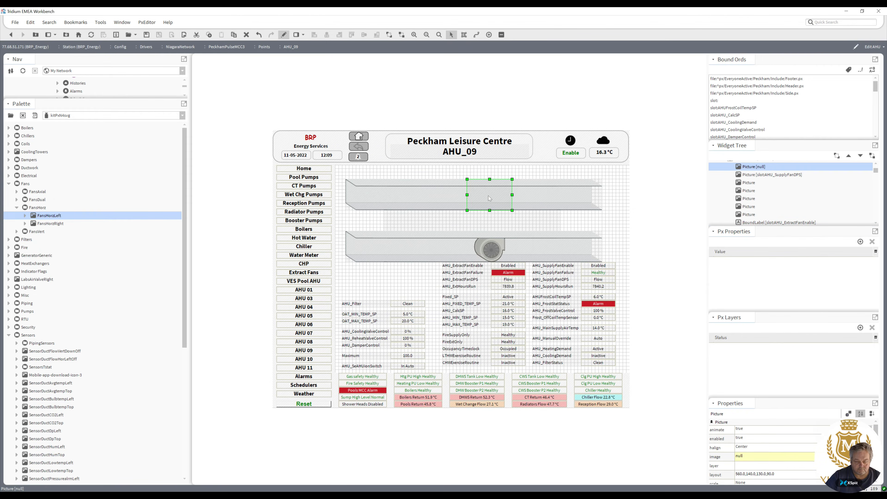
left_click(435, 286)
key("ctrl+v")
left_click(431, 266)
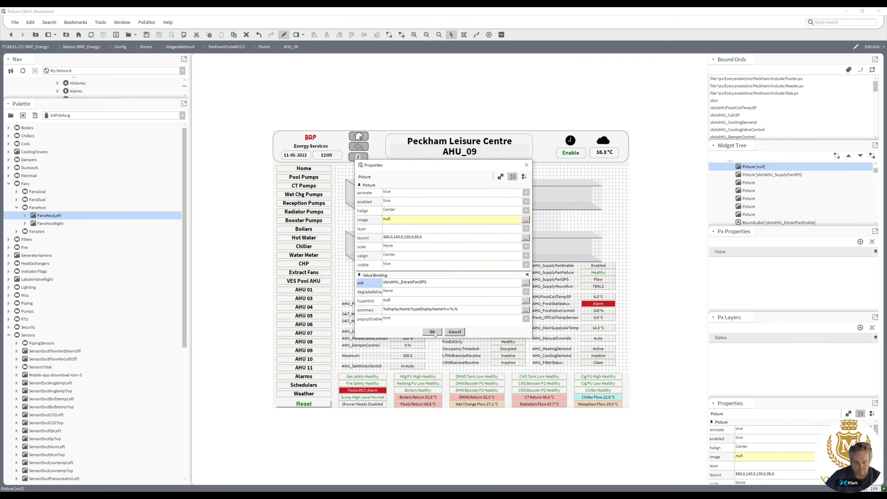
left_click(432, 332)
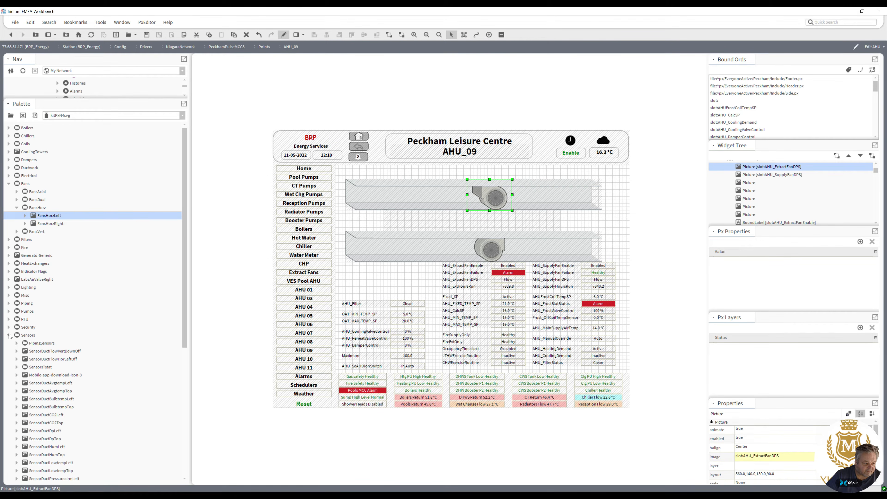
Place SensorDuctLowtempTop sensor pictures from the Sensors palette at the right ends of the upper and lower ducts.
left_click_drag(184, 322, 179, 432)
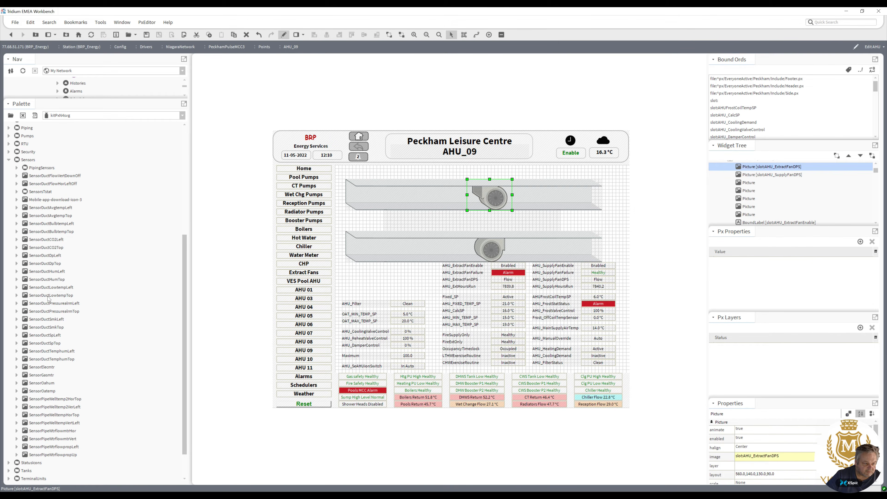
left_click_drag(49, 297, 577, 181)
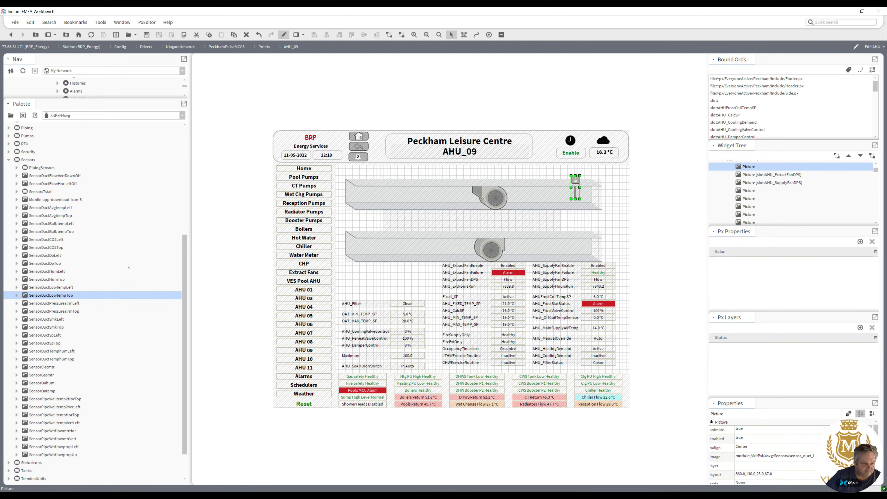
left_click_drag(66, 296, 380, 275)
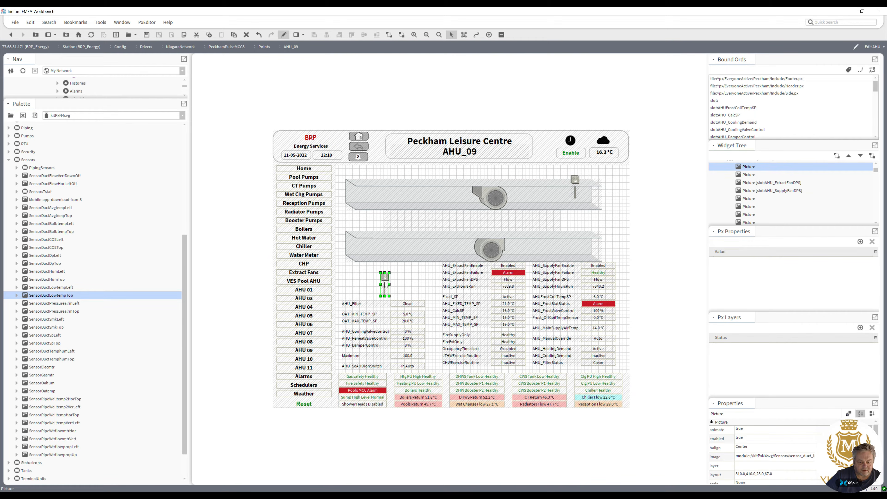
left_click_drag(591, 241, 575, 232)
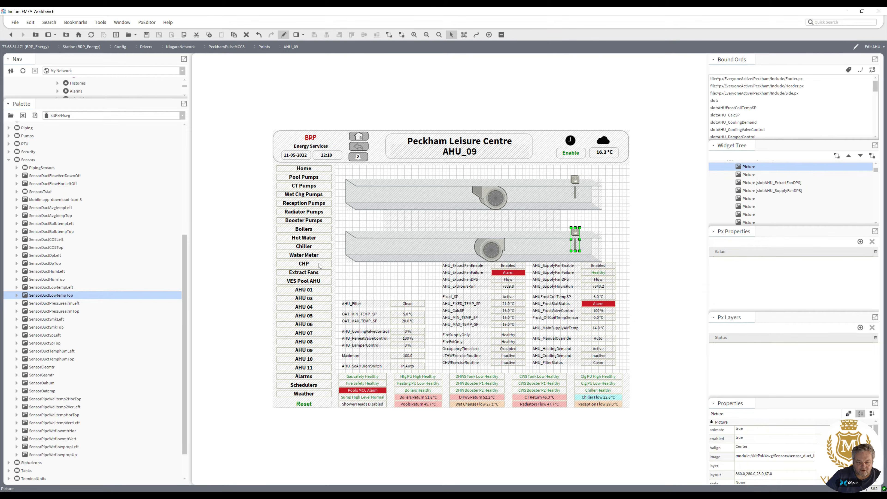
Place a CoilsCooling picture from the Coils palette on the lower duct, nudge the extract fan left and resize the coil.
left_click_drag(184, 314, 198, 185)
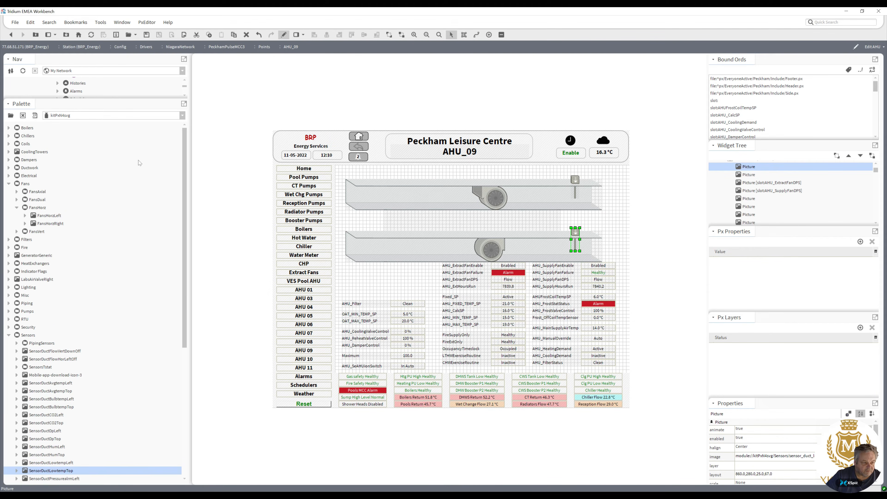
left_click(8, 144)
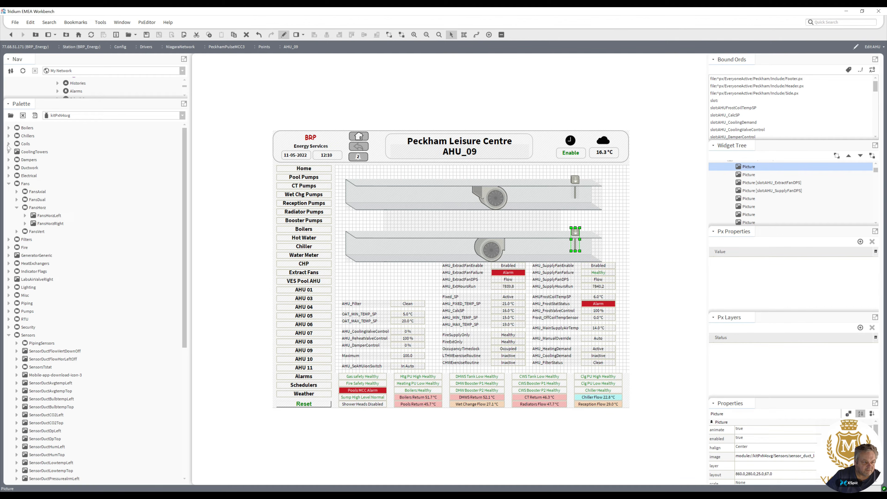
left_click(9, 144)
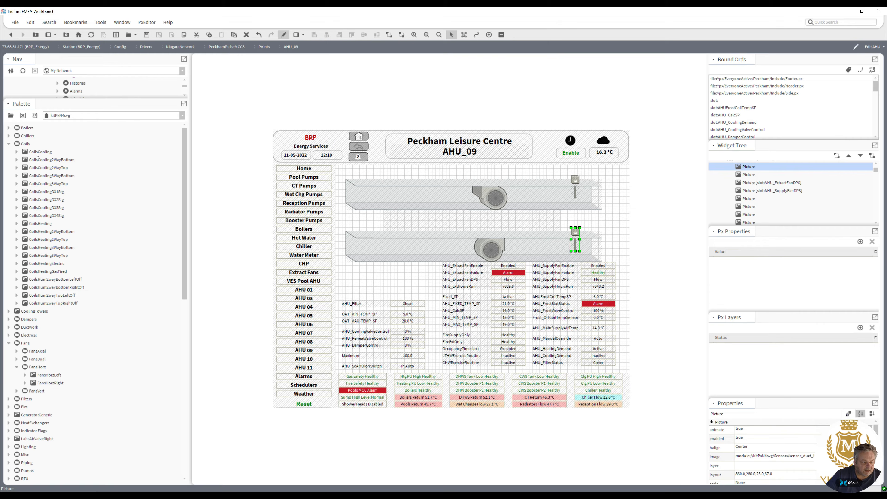
left_click_drag(37, 152, 459, 250)
left_click_drag(495, 201, 458, 201)
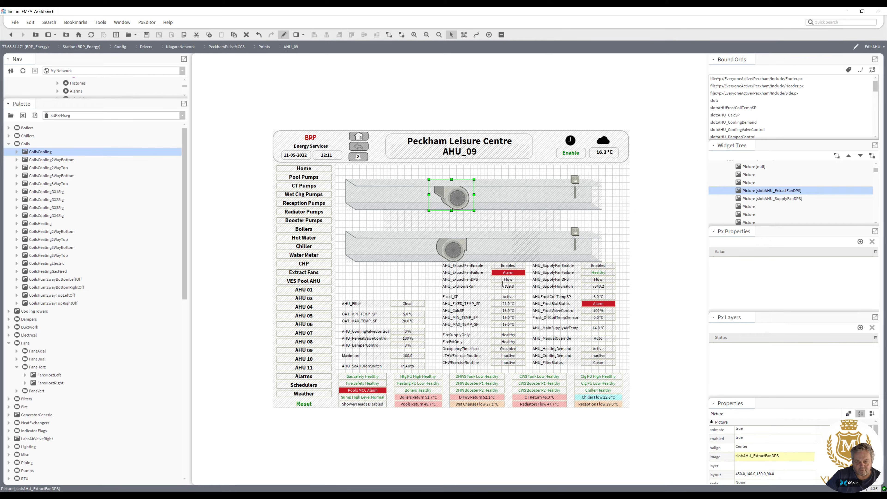
left_click_drag(524, 261, 509, 260)
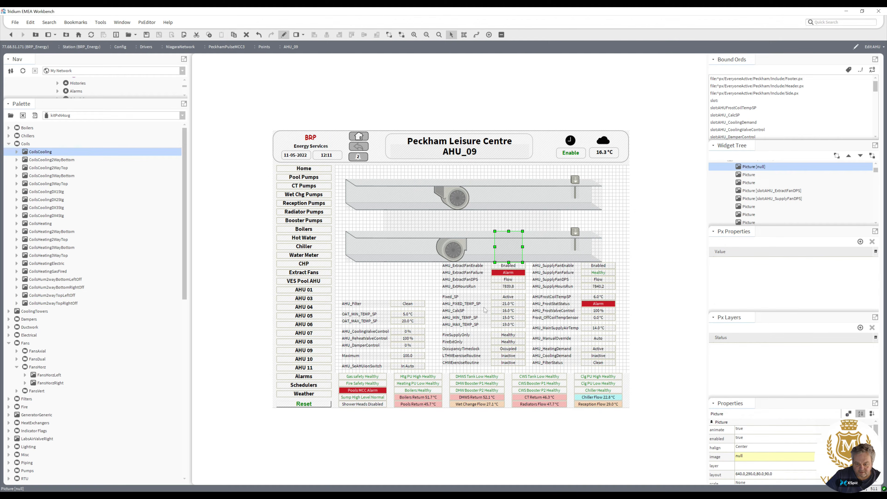
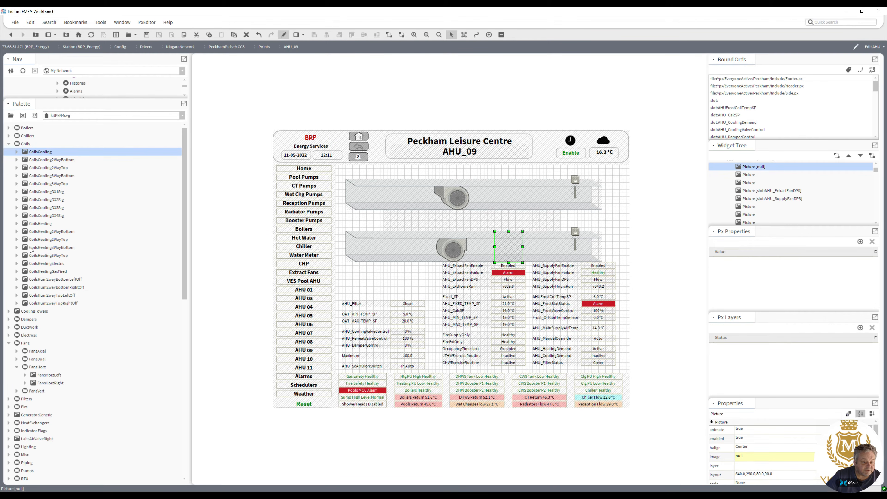
Place a CoilsHeating picture from the Coils palette on the lower duct, right of the cooling coil.
left_click(44, 225)
left_click_drag(44, 227, 545, 251)
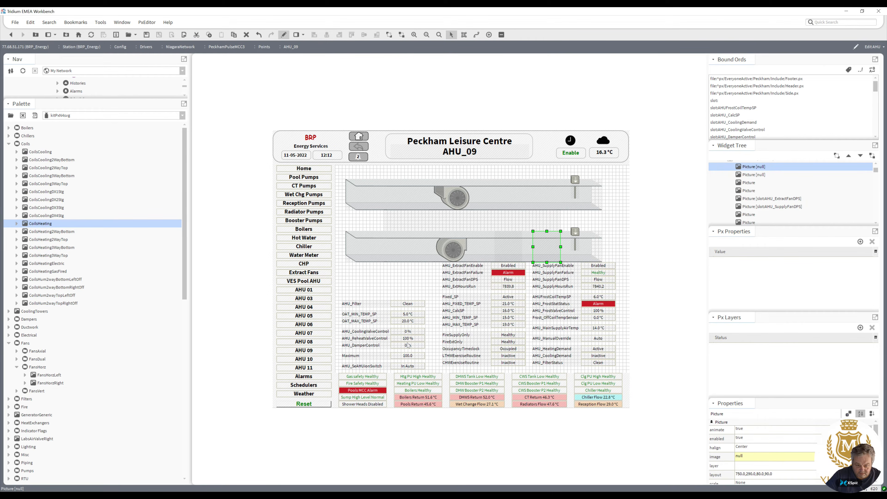
Copy the ord from the AHU_CoolingValveControl label and bind the cooling coil picture to slot:AHU_CoolingValveControl.
left_click(409, 333)
double_click(409, 333)
double_click(453, 319)
left_click(433, 266)
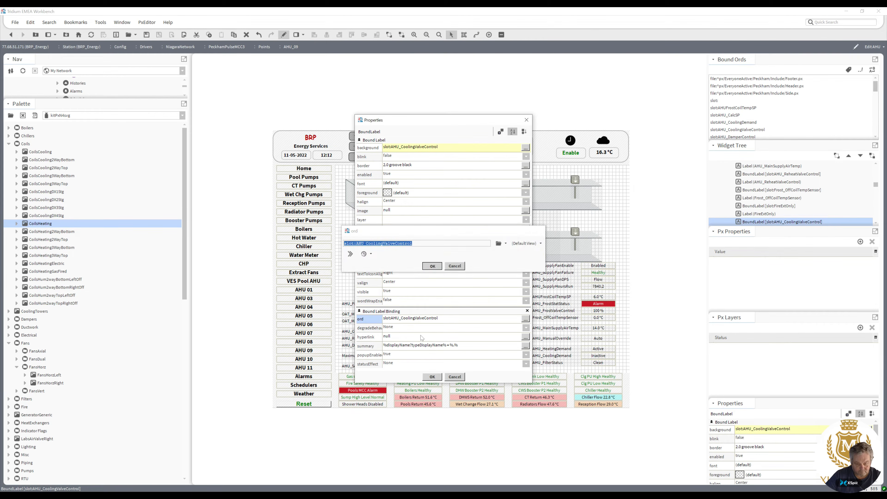
key("Return")
double_click(503, 245)
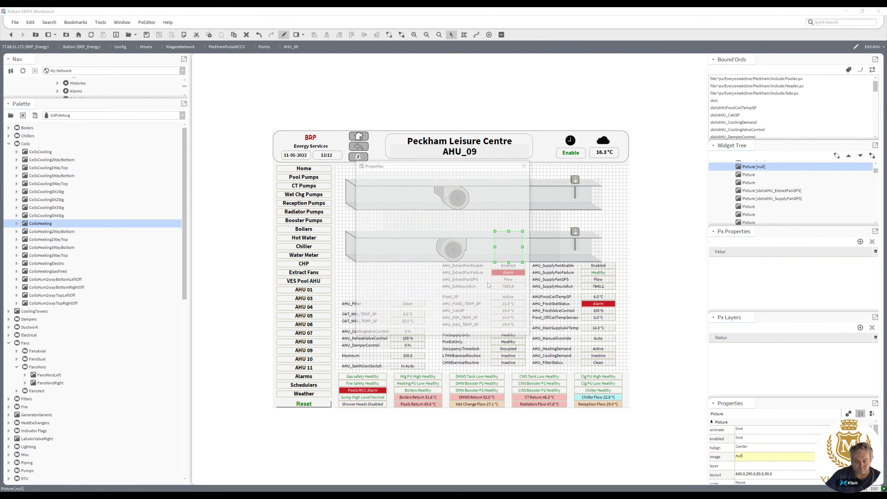
double_click(487, 282)
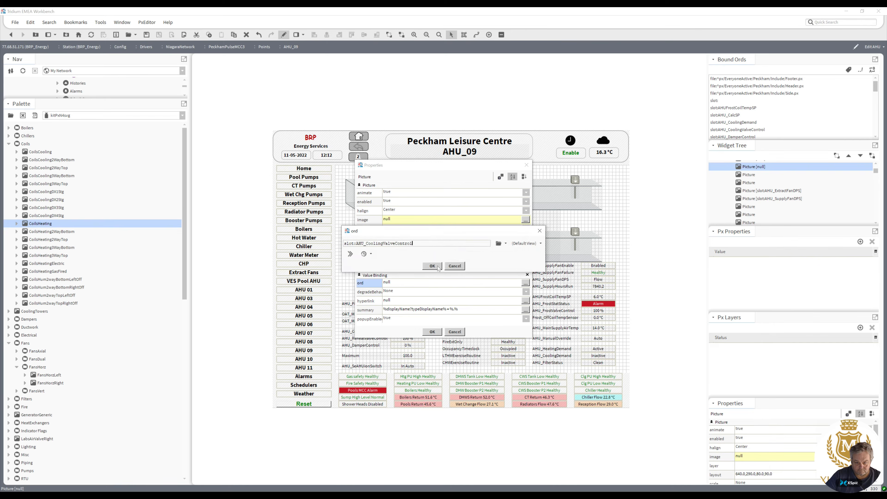
left_click(432, 266)
left_click(433, 332)
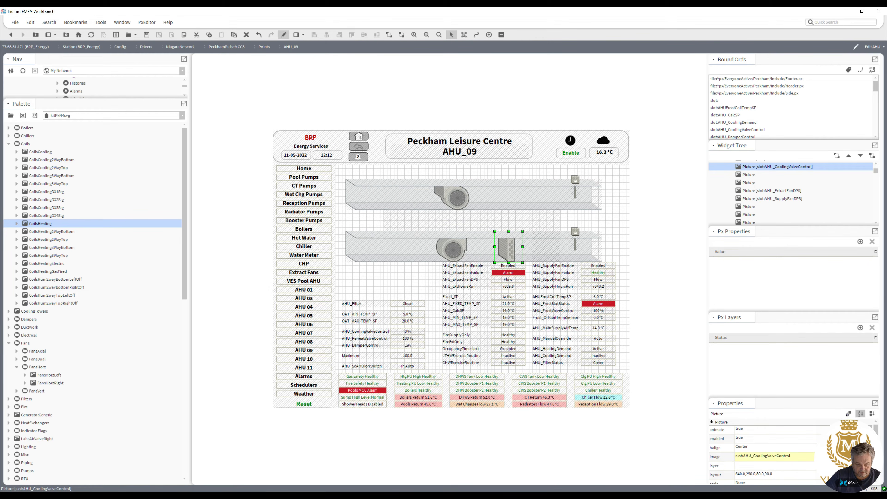
Copy the ord from the AHU_ReheatValveControl label and bind the heating coil picture to slot:AHU_ReheatValveControl.
double_click(406, 339)
left_click(525, 319)
key("ctrl+c")
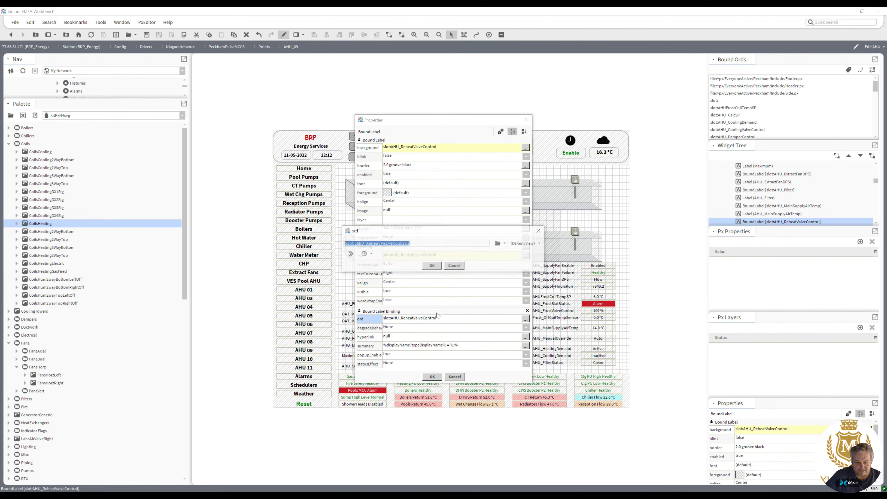
left_click(432, 266)
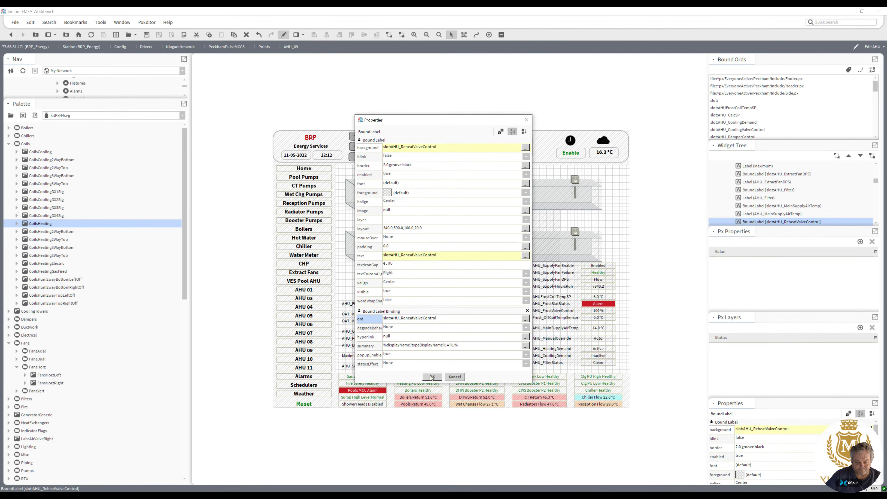
left_click(432, 377)
double_click(543, 254)
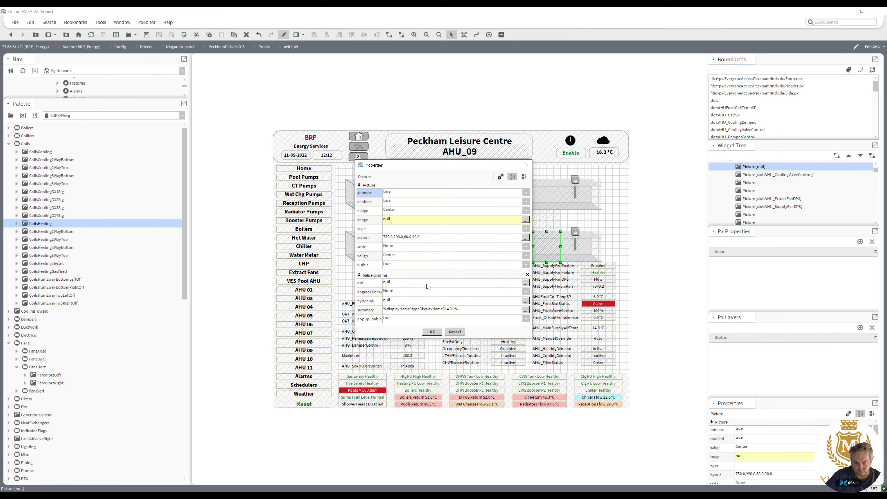
left_click(424, 283)
key("ctrl+v")
left_click(433, 266)
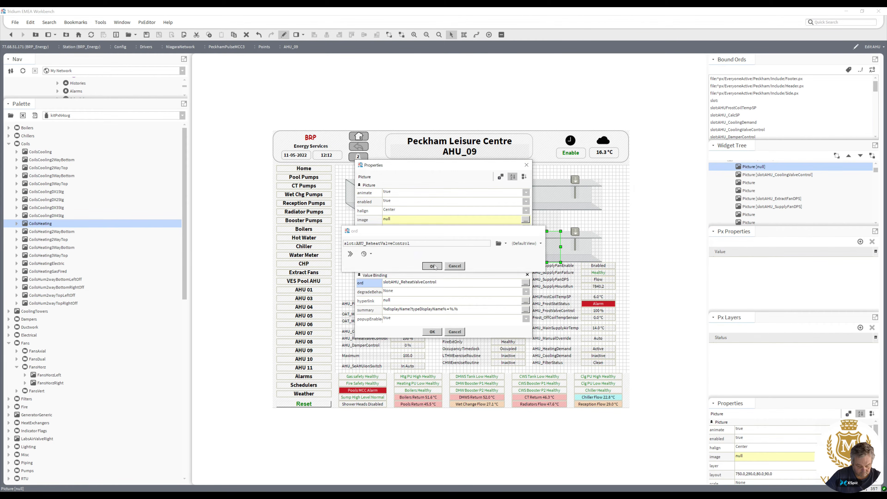
left_click(432, 330)
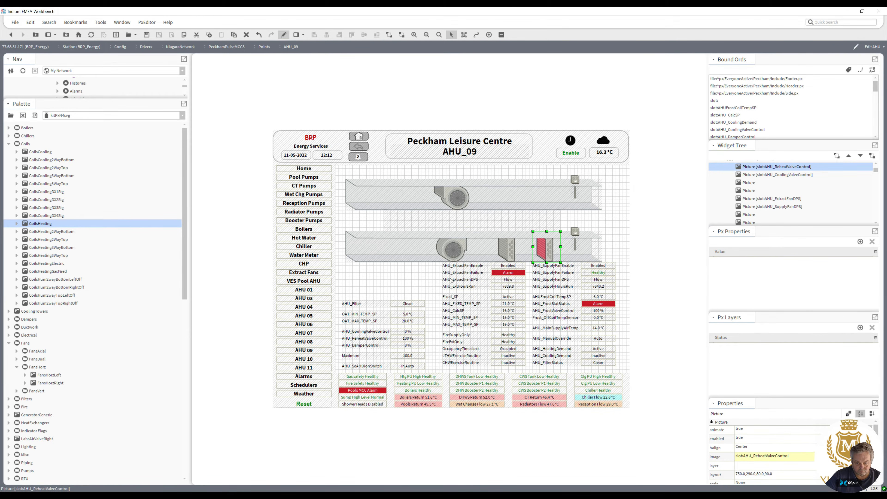
Nudge the heating coil slightly left so it sits beside the cooling coil on the lower duct.
left_click(510, 250)
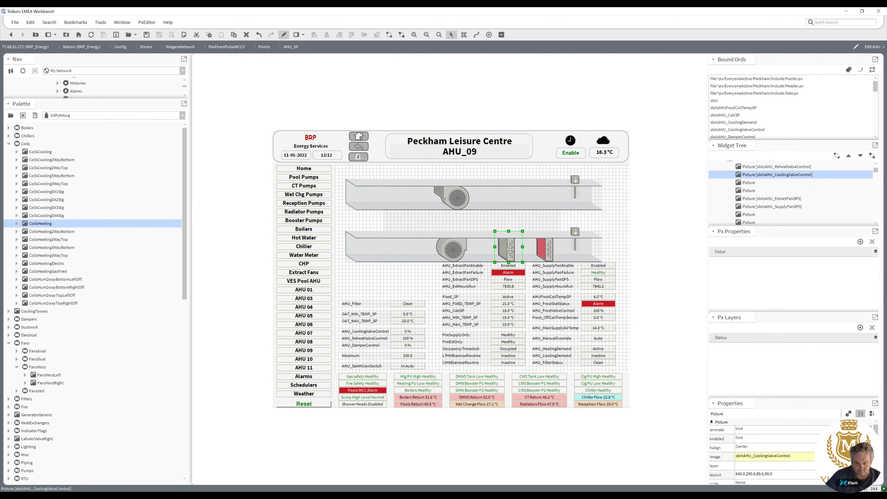
left_click(541, 254, "ctrl")
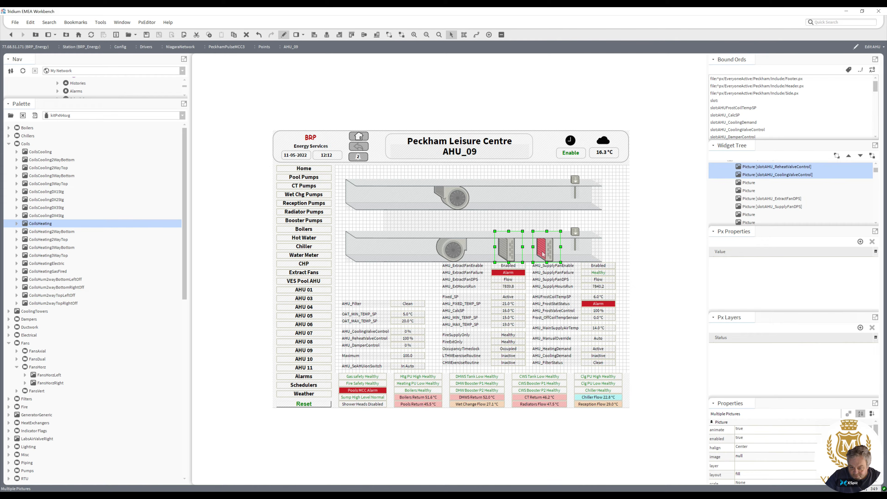
left_click(543, 254)
left_click_drag(541, 251, 535, 252)
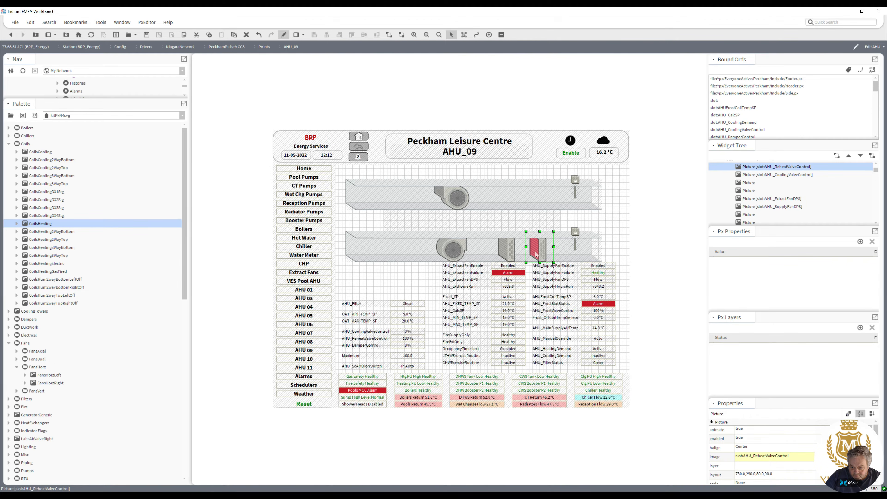
left_click(513, 254, "shift")
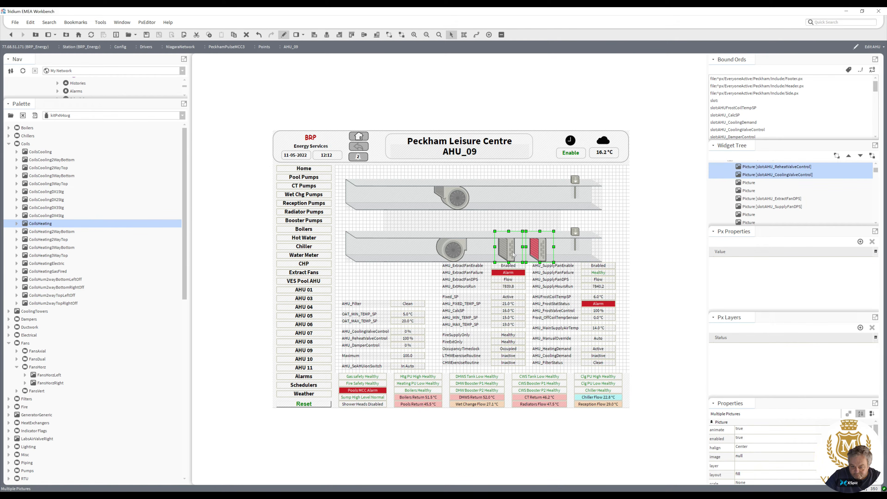
left_click(541, 251)
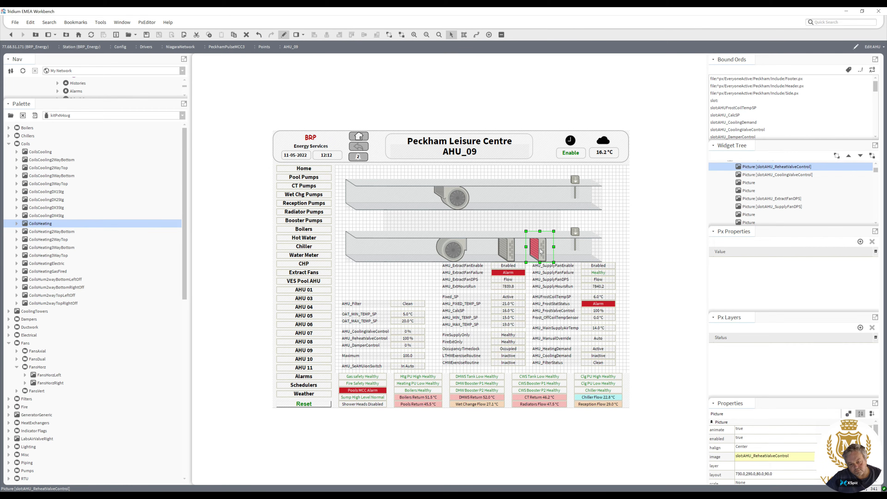
left_click(613, 240)
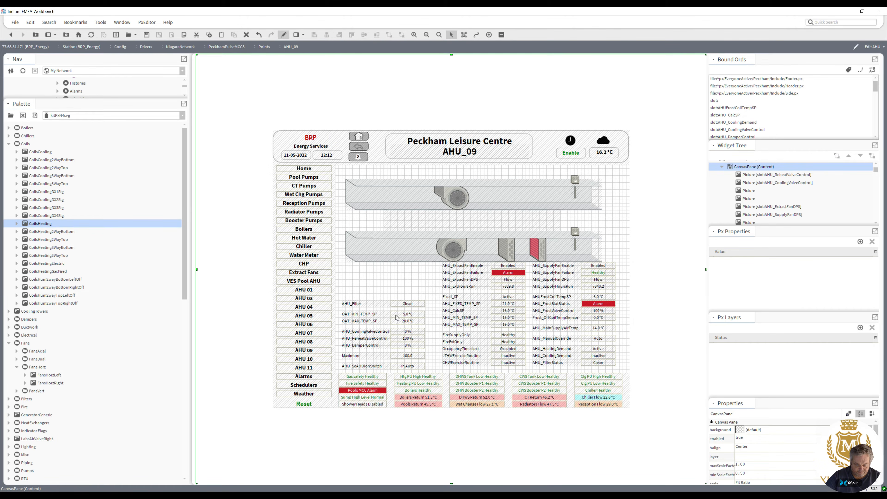
Move the AHU_MainSupplyAirTemp value label beside the lower duct's sensor and delete its caption label.
left_click(403, 348)
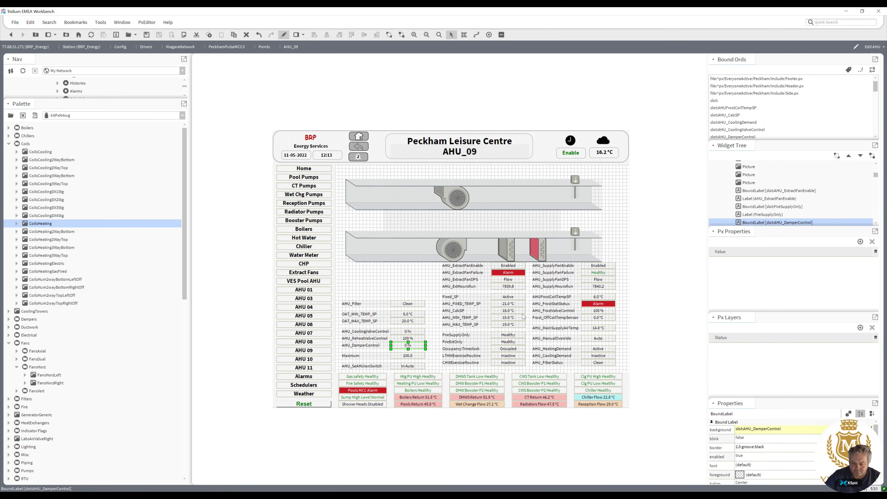
left_click_drag(597, 330, 575, 223)
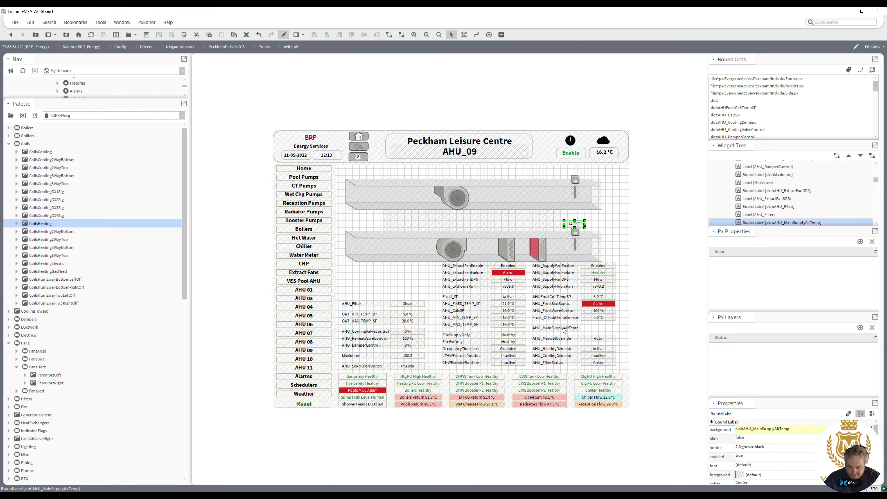
left_click(564, 329)
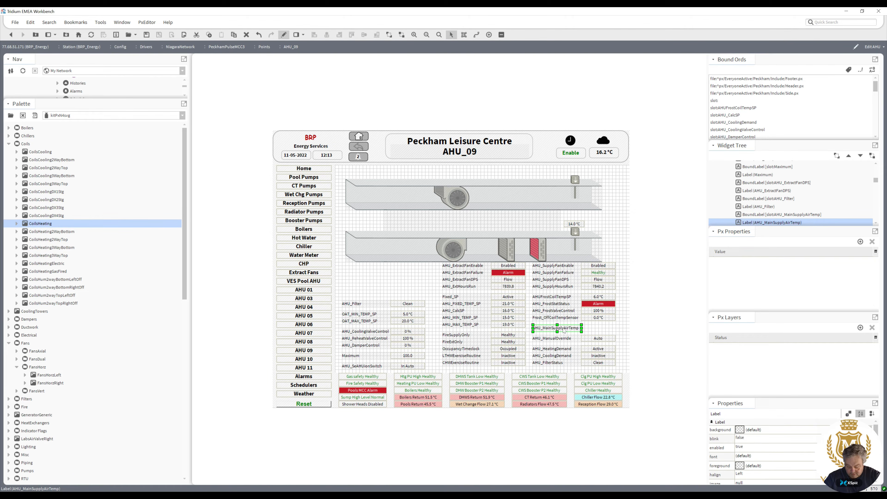
key("Delete")
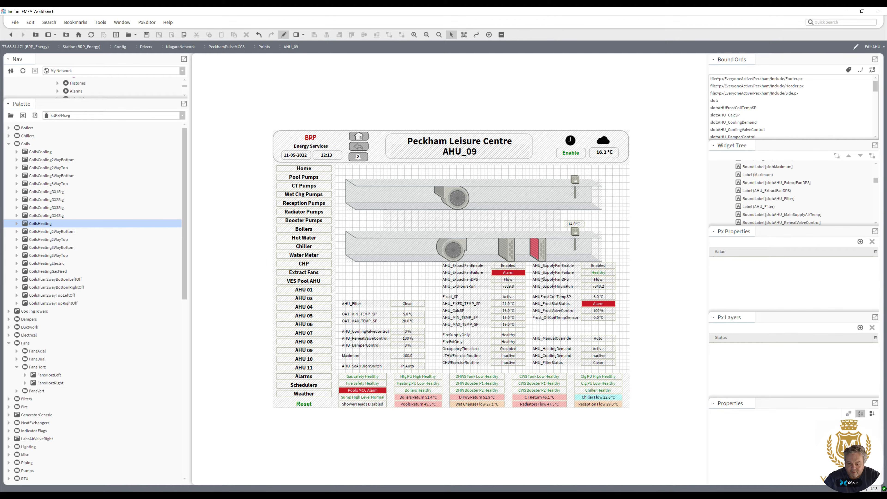
Duplicate the heating coil picture and move the copy onto the left end of the upper duct.
right_click(538, 253)
left_click(550, 294)
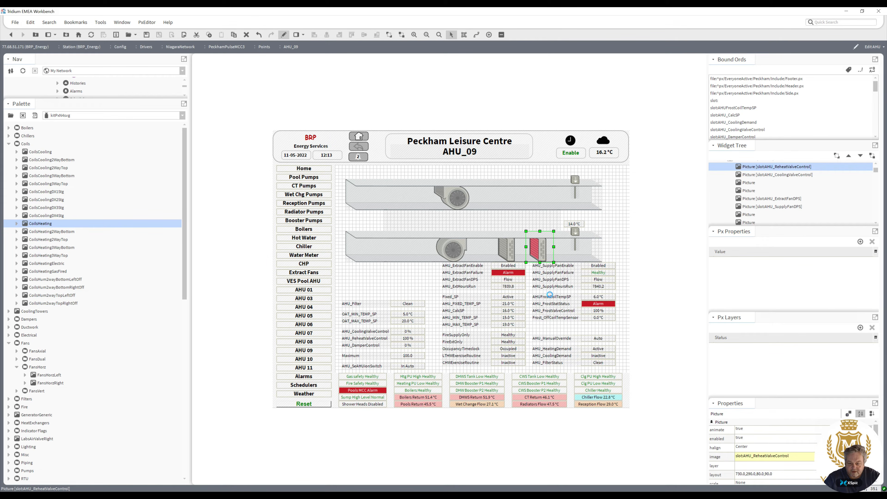
left_click_drag(543, 259, 393, 201)
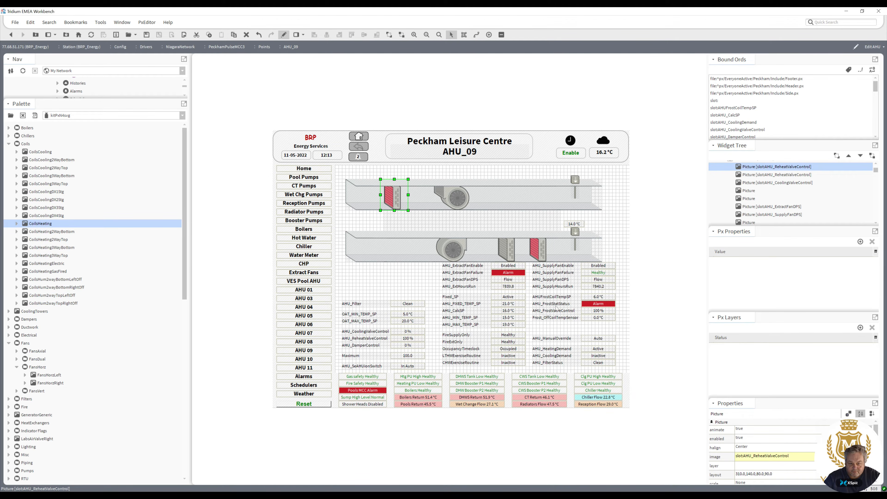
Copy the ord from the AHU_FrostValveControl label and bind the upper duct coil picture to slot:AHU_FrostValveControl.
double_click(599, 312)
left_click(477, 317)
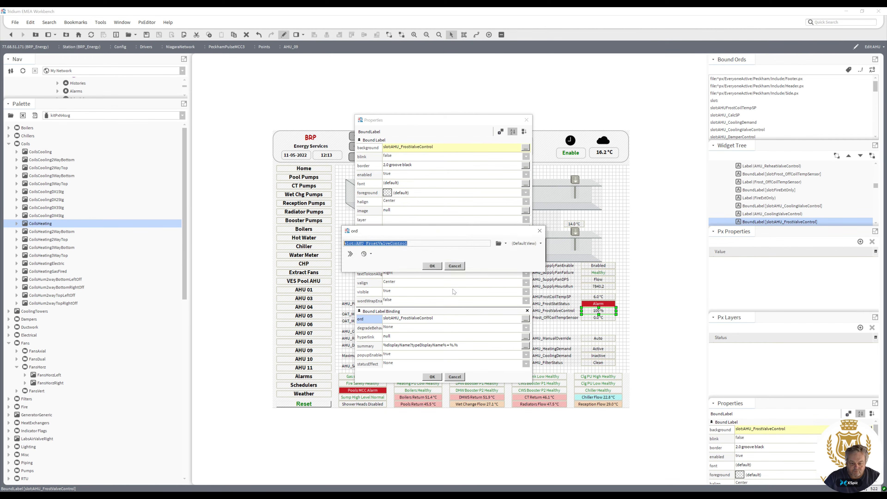
left_click(433, 266)
left_click(432, 377)
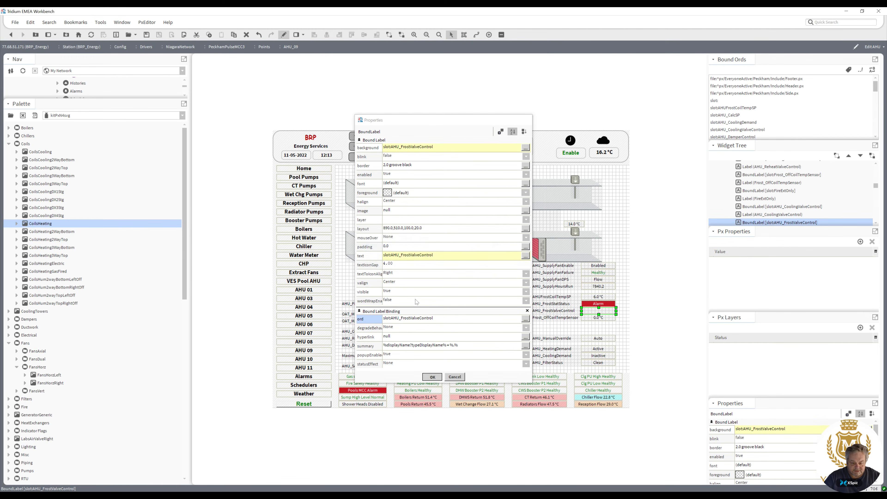
left_click(394, 201)
double_click(395, 201)
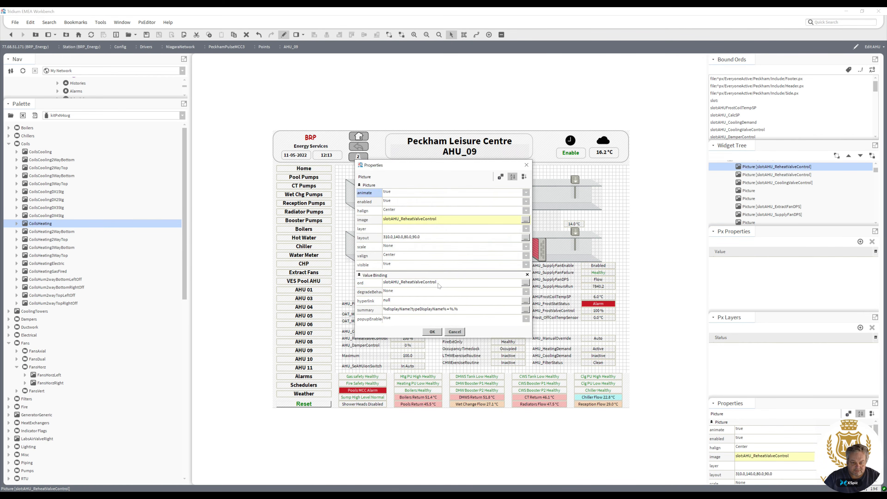
left_click(441, 282)
type("slot:AHU_FrostValveControl")
key("Return")
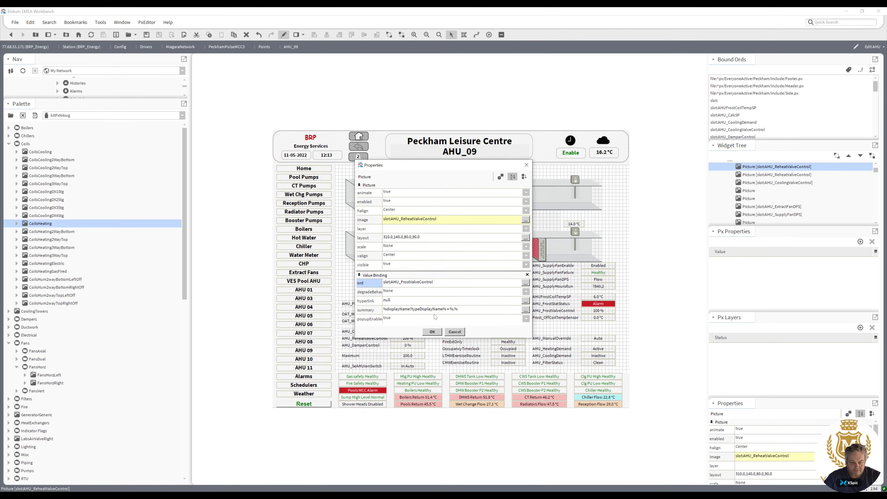
key("Return")
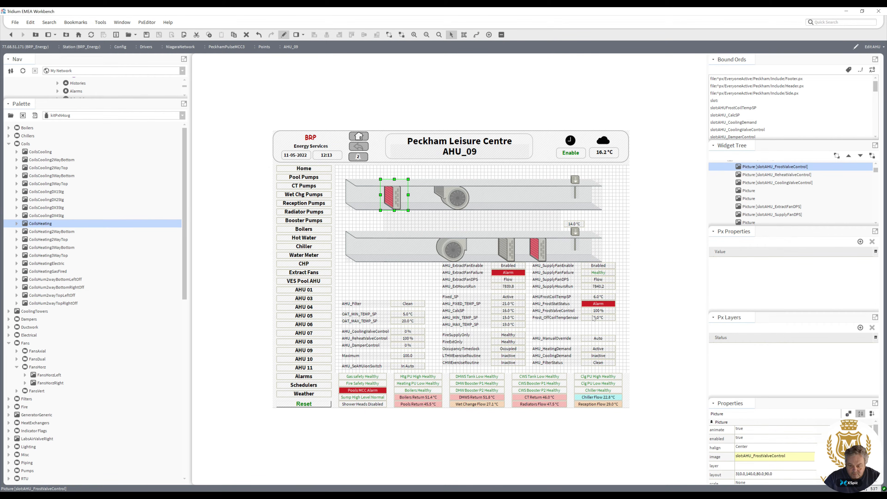
Move the frost valve value label above the upper duct coil and delete its caption label.
left_click_drag(596, 315, 403, 177)
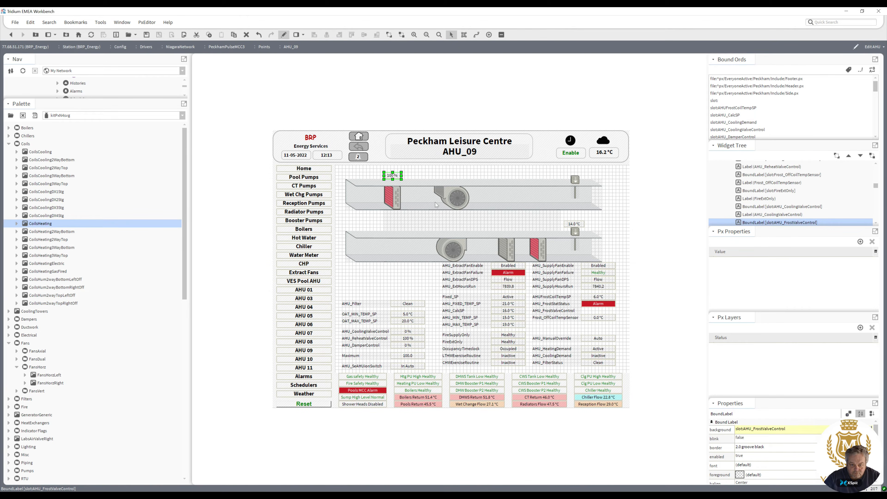
left_click(569, 314)
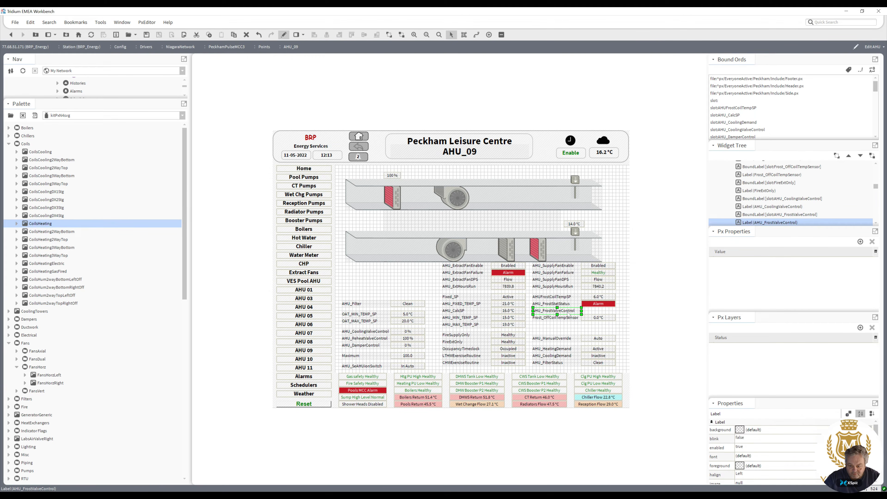
key("Delete")
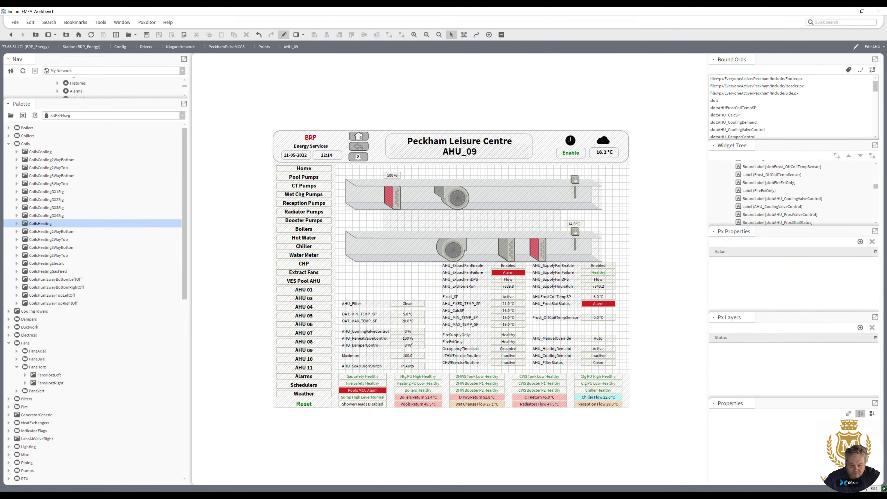
Move the reheat valve value label above the heating coil on the lower duct.
left_click_drag(409, 341, 534, 229)
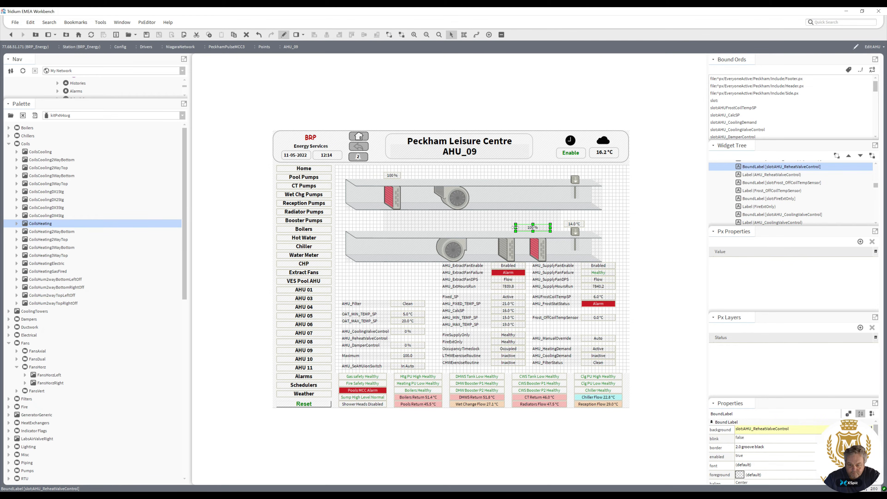
left_click(392, 192)
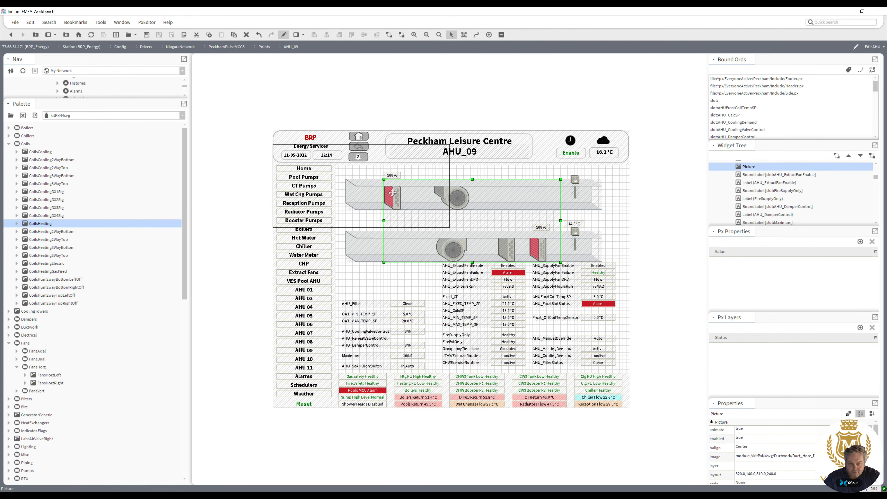
left_click_drag(392, 193, 393, 193)
key("ctrl+z")
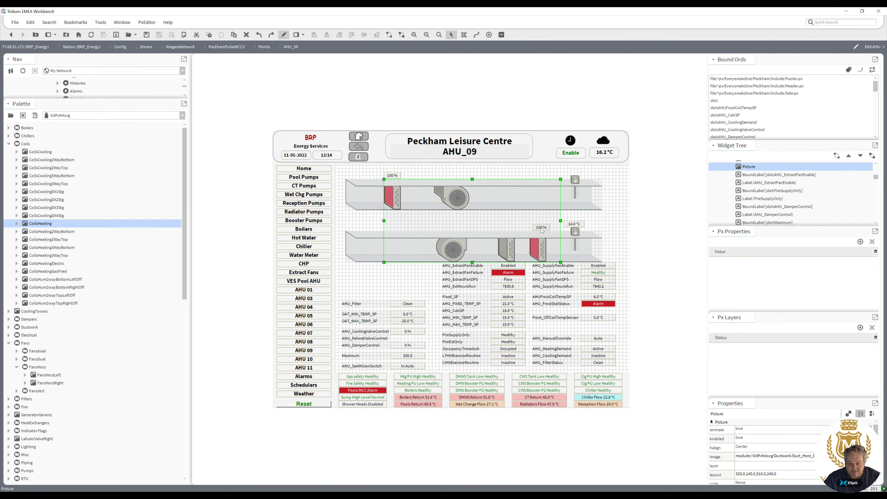
Change the stacking order of the duct picture using Reorder.
right_click(514, 218)
mouse_move(544, 307)
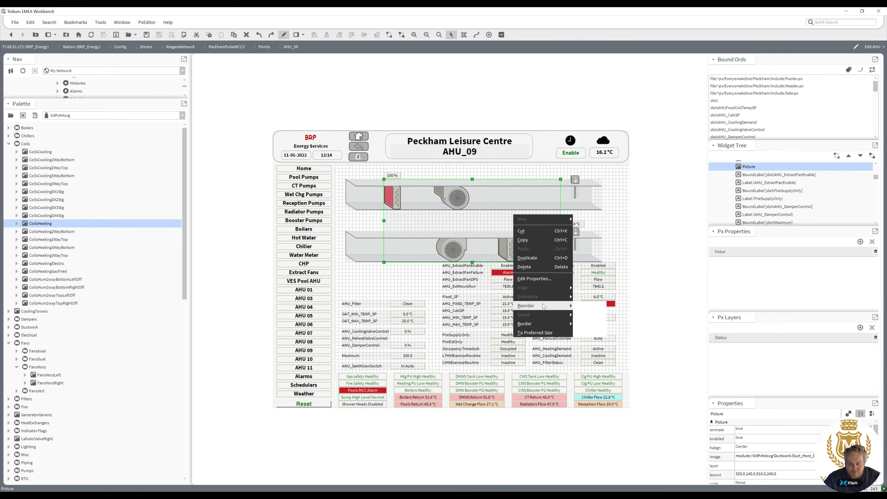
left_click(590, 334)
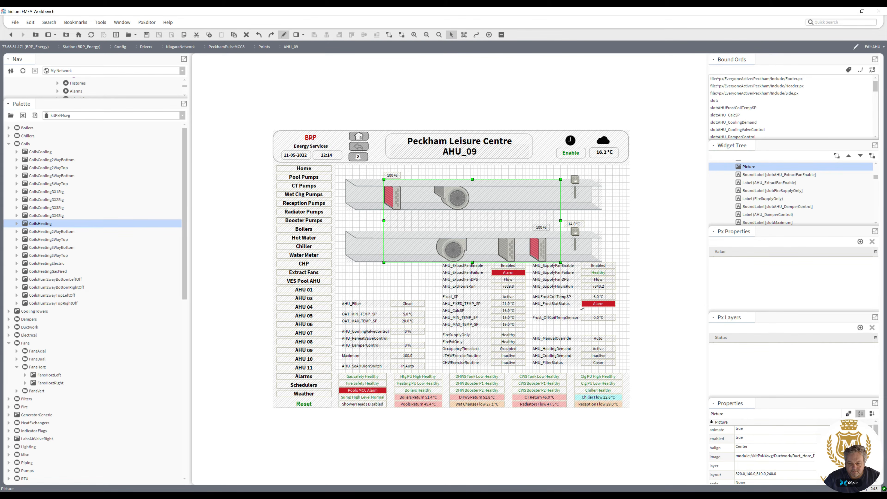
Nudge the reheat valve value label on the lower duct and delete its AHU_ReheatValveControl caption label.
left_click(541, 229)
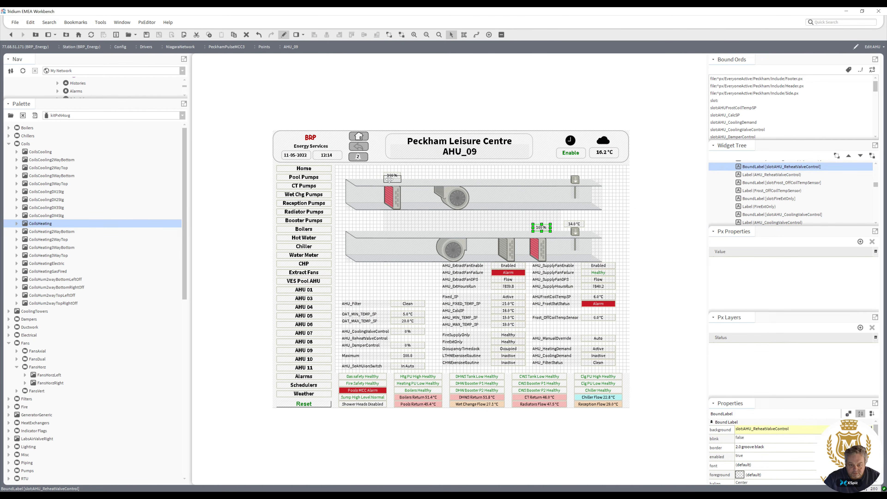
left_click_drag(533, 229, 537, 231)
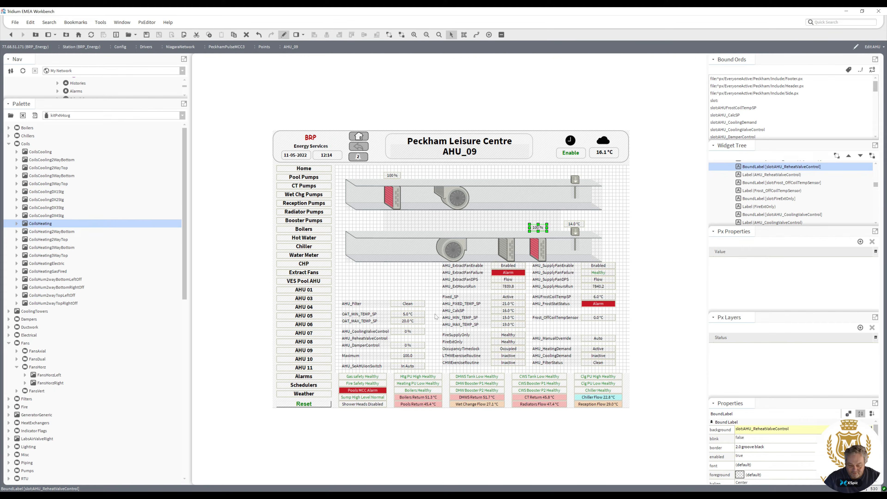
left_click(379, 341)
key("Delete")
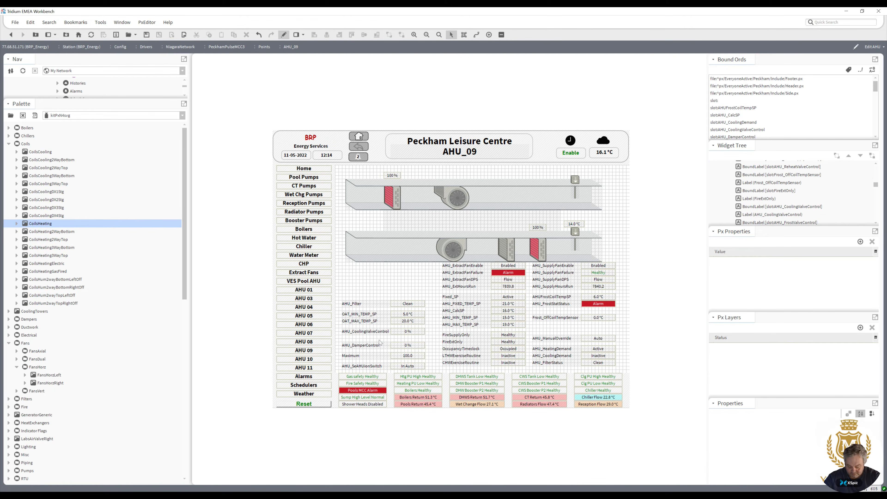
Move the cooling valve value label onto the lower duct beside the cooling coil, reorder it, and delete its caption label.
left_click(408, 332)
left_click_drag(446, 312, 507, 227)
right_click(507, 228)
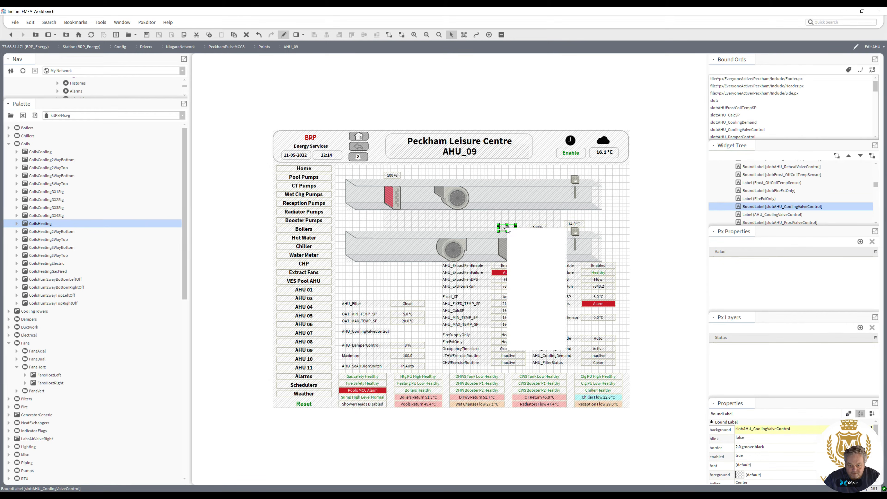
mouse_move(534, 322)
left_click(578, 319)
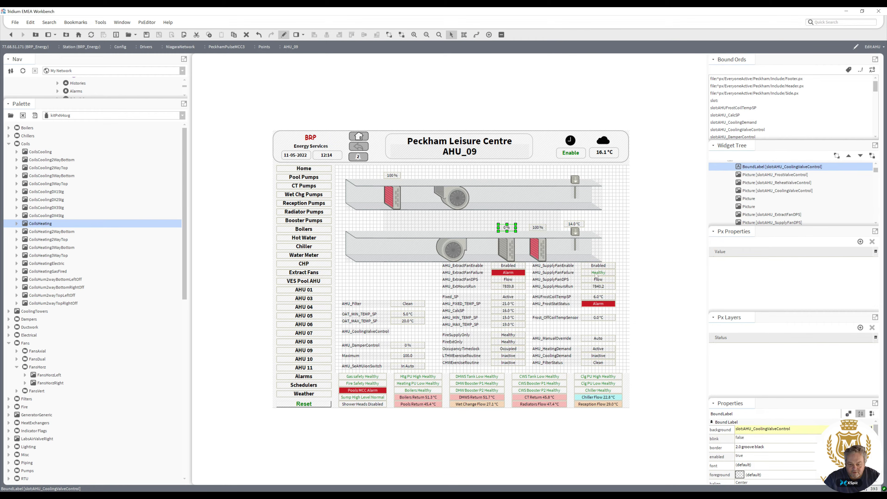
left_click(622, 230)
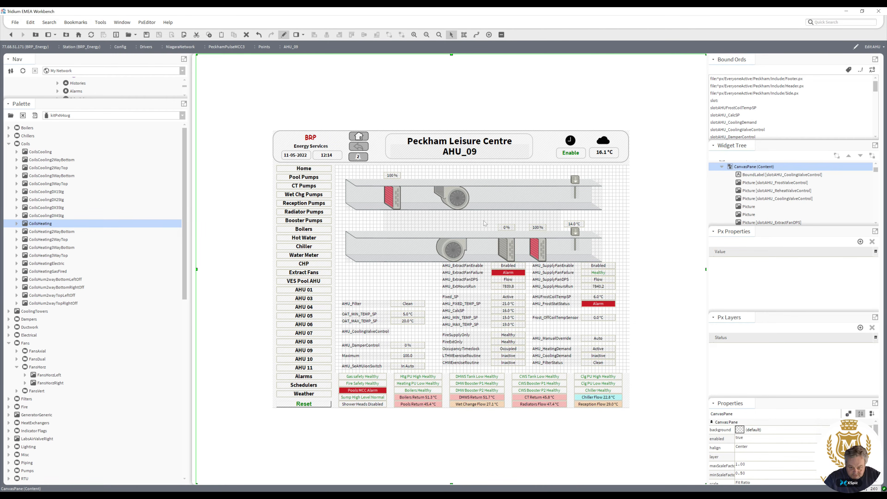
left_click(383, 333)
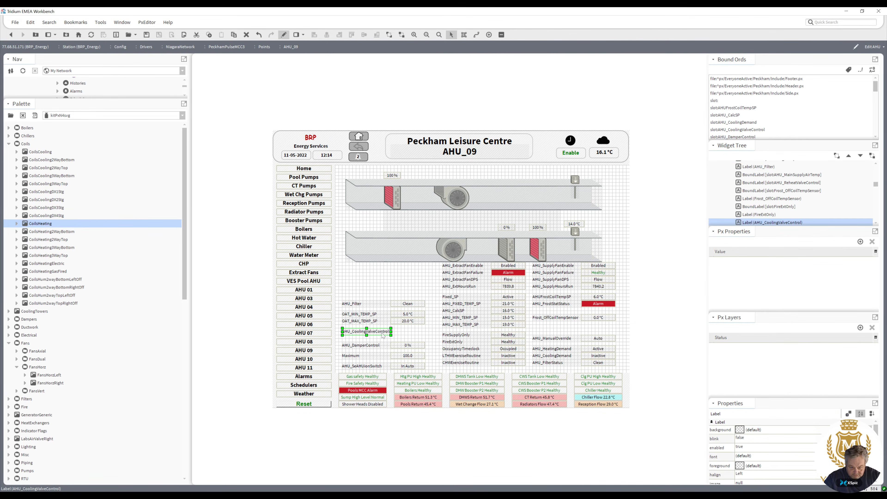
key("Delete")
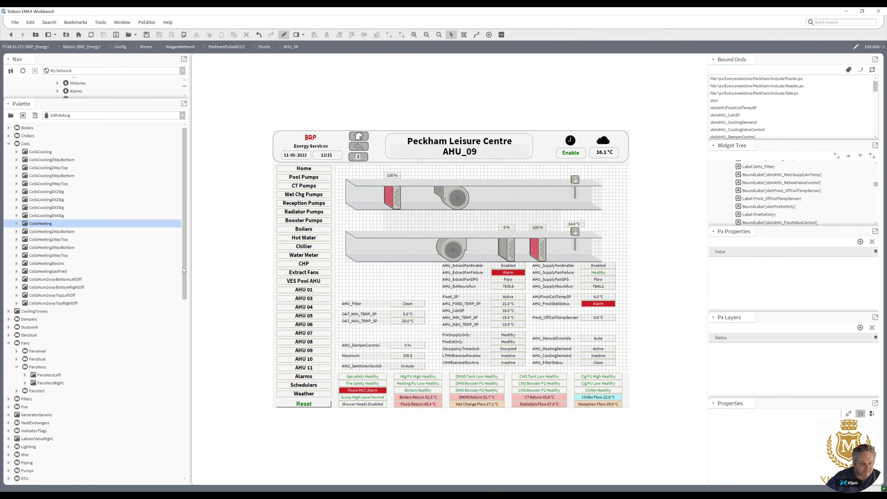
Add a FilterSingle picture from the Filters palette into the upper duct.
left_click_drag(184, 268, 184, 269)
scroll(187, 276, "down", 1)
scroll(189, 282, "down", 2)
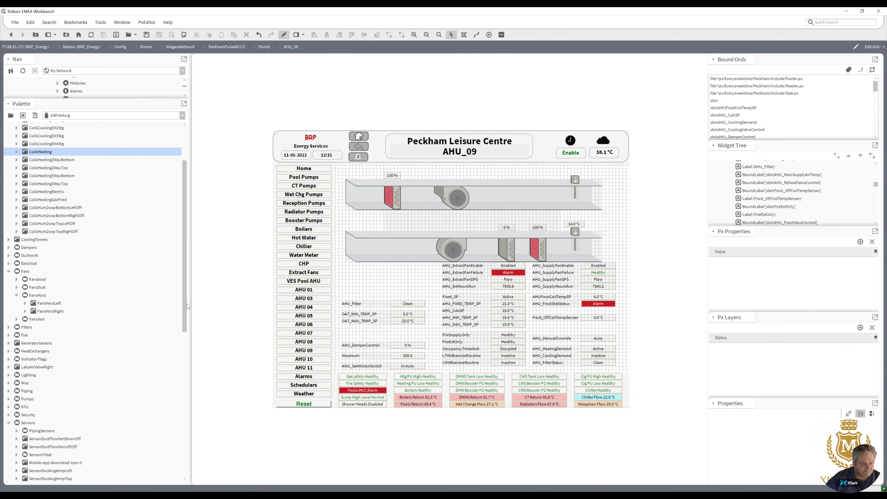
left_click(8, 327)
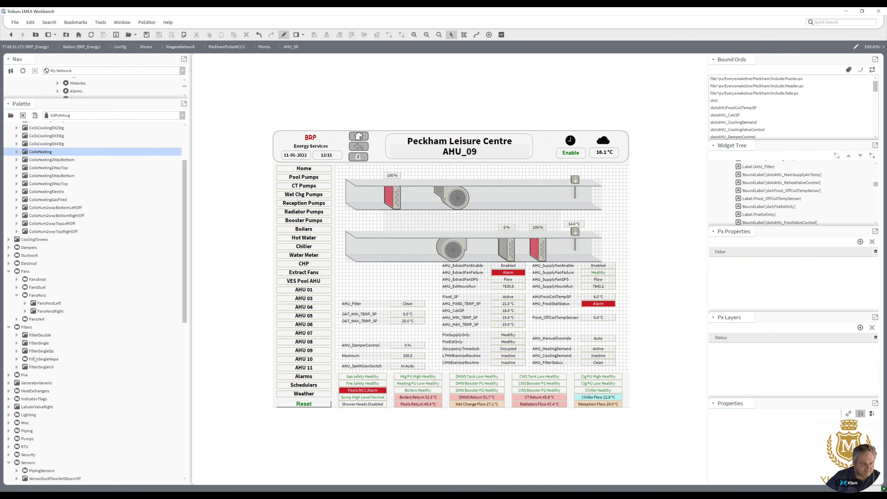
left_click(38, 344)
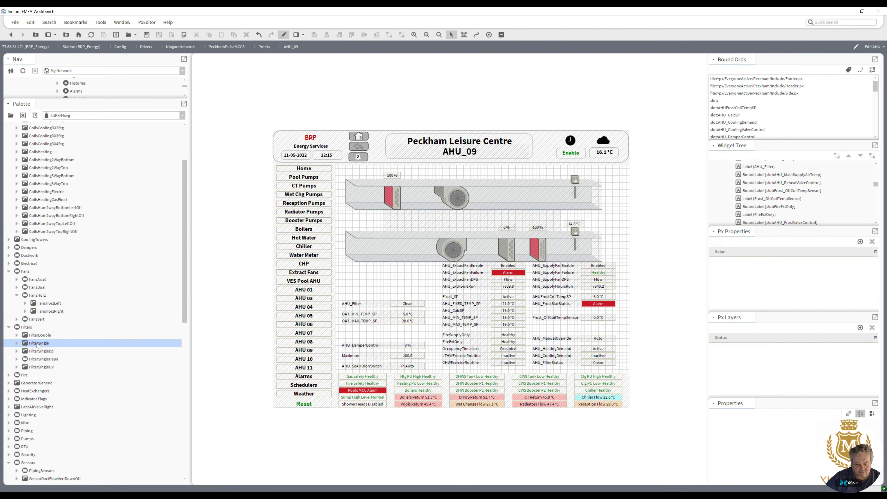
left_click_drag(38, 346, 370, 193)
Shift the frost valve coil picture and its value label to the right along the upper duct.
left_click(397, 185)
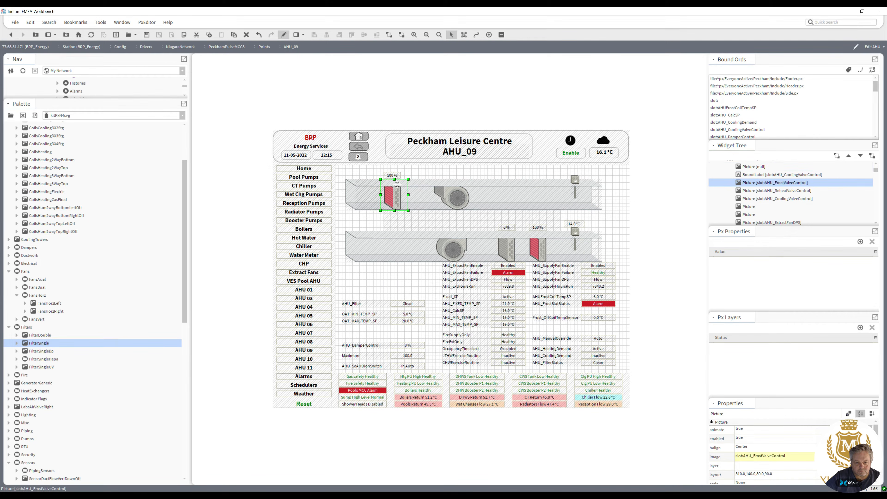
left_click(393, 178, "ctrl")
key("Right")
key("Right")
key("Right")
key("Right")
key("Right")
key("Right")
key("Right")
key("Right")
key("Right")
key("Right")
key("Right")
key("Right")
key("Right")
key("Right")
key("Right")
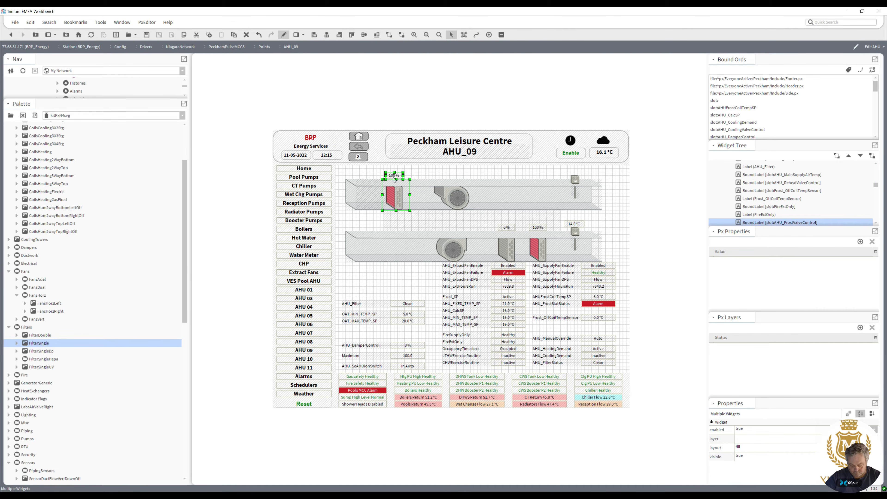
key("Right")
key("Right")
key("Right")
key("Right")
key("Right")
key("Right")
key("Right")
key("Right")
key("Right")
key("Right")
key("Right")
key("Right")
key("Right")
key("Right")
key("Right")
key("Right")
key("Right")
key("Right")
key("Right")
key("Right")
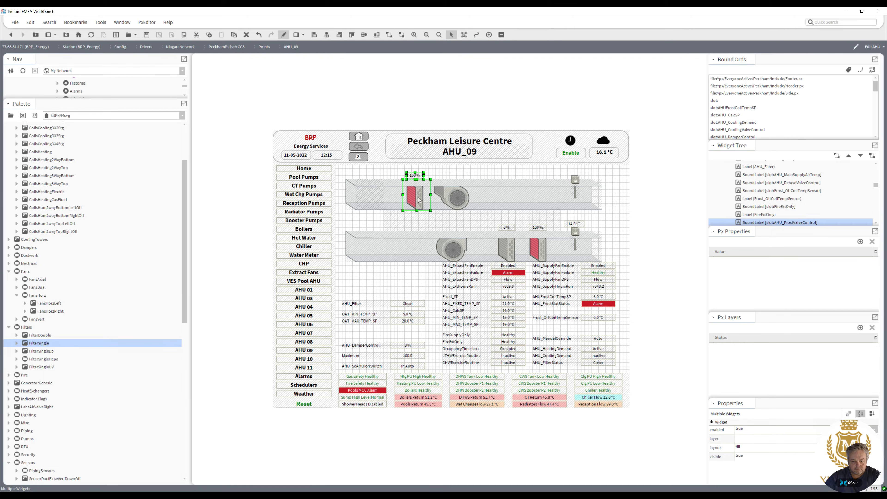
left_click(452, 199, "ctrl")
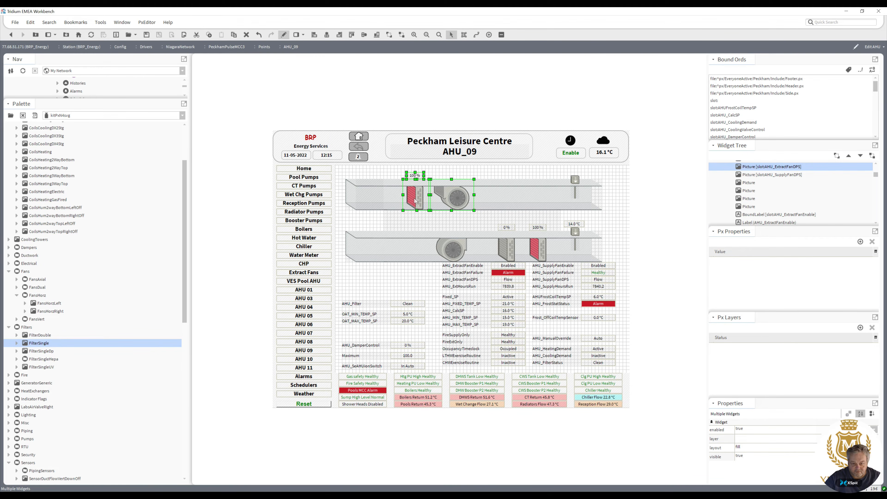
left_click(451, 199, "ctrl")
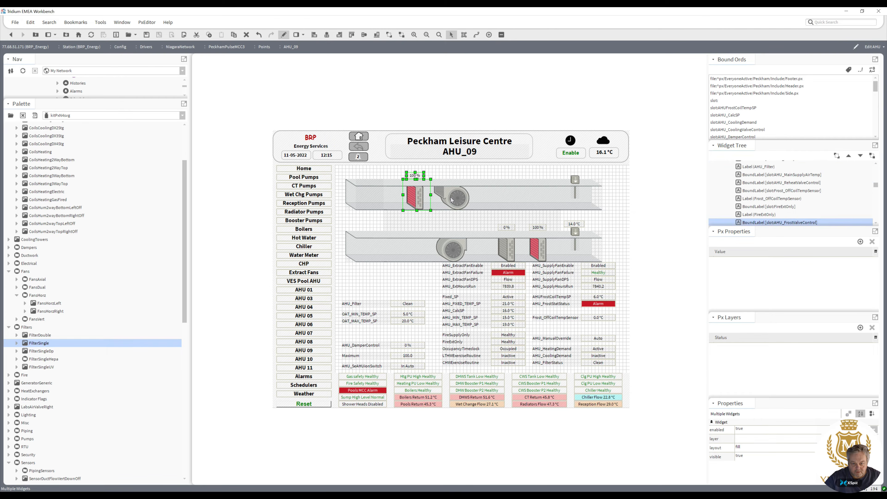
key("Left")
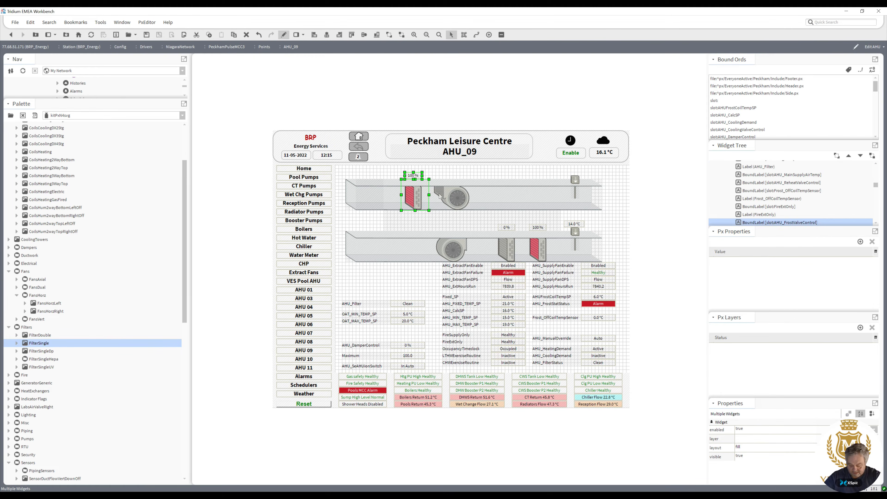
left_click(446, 196, "ctrl")
Nudge the new filter picture slightly near the upper duct's inlet.
left_click(371, 198)
mouse_move(372, 200)
left_mouse_down()
mouse_move(387, 198)
mouse_move(372, 201)
left_mouse_up()
double_click(373, 201)
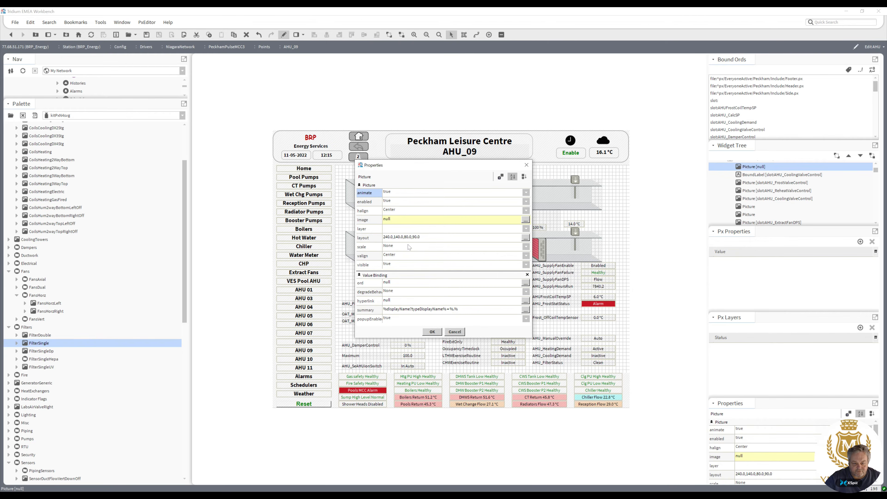
left_click(437, 331)
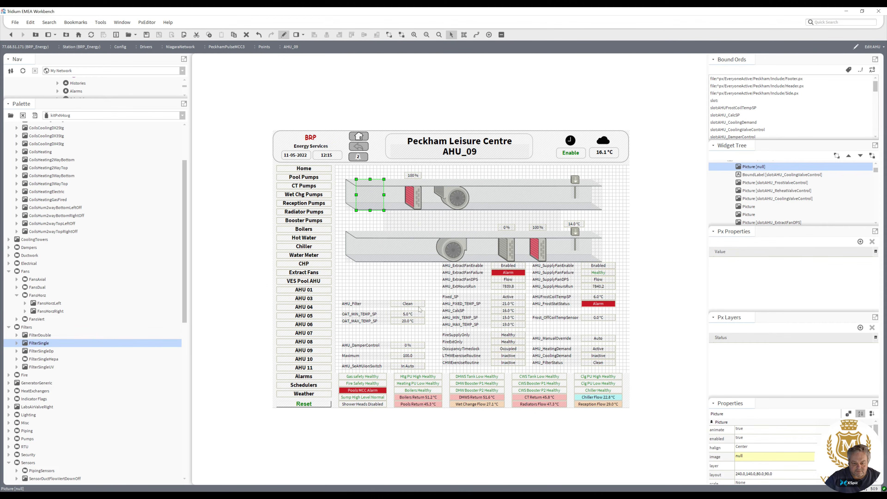
Copy the ord from the AHU_Filter label and bind the filter picture to slot:AHU_Filter.
left_click(407, 305)
double_click(408, 307)
double_click(435, 317)
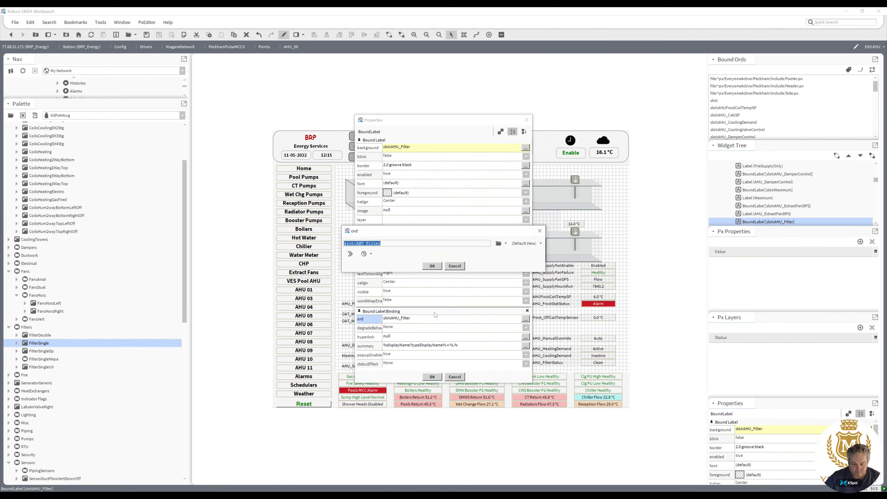
left_click(433, 266)
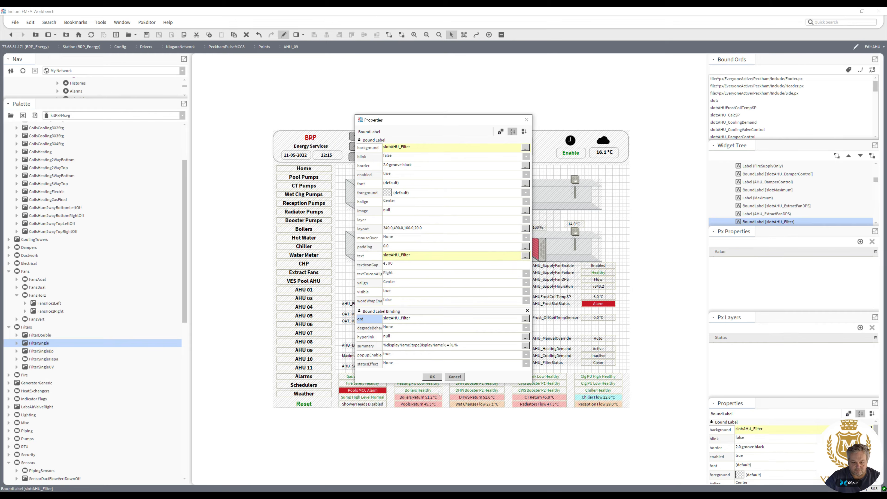
left_click(437, 379)
double_click(373, 200)
double_click(416, 282)
left_click(433, 267)
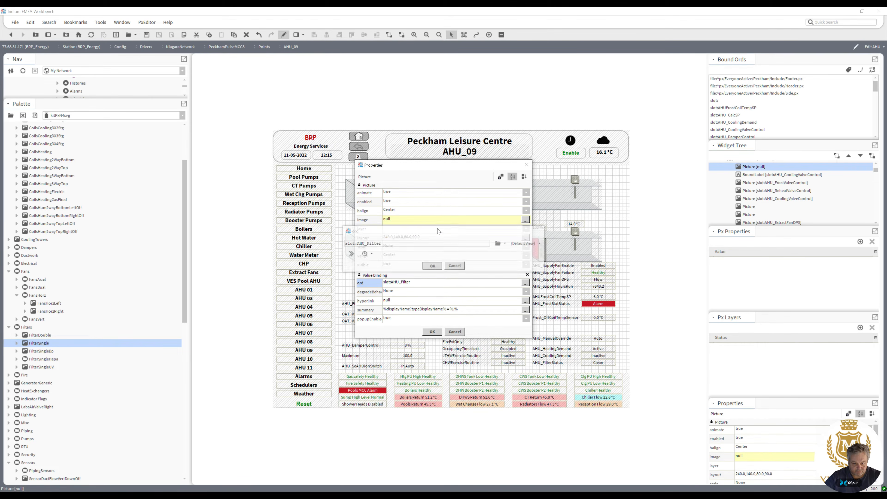
Copy the Filter_Single_4.svg image path from the filter picture's image ranges.
double_click(438, 221)
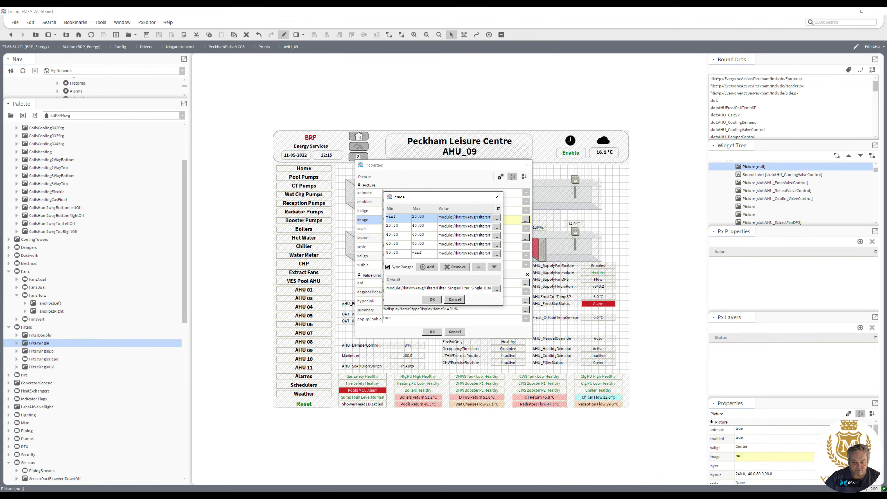
double_click(440, 220)
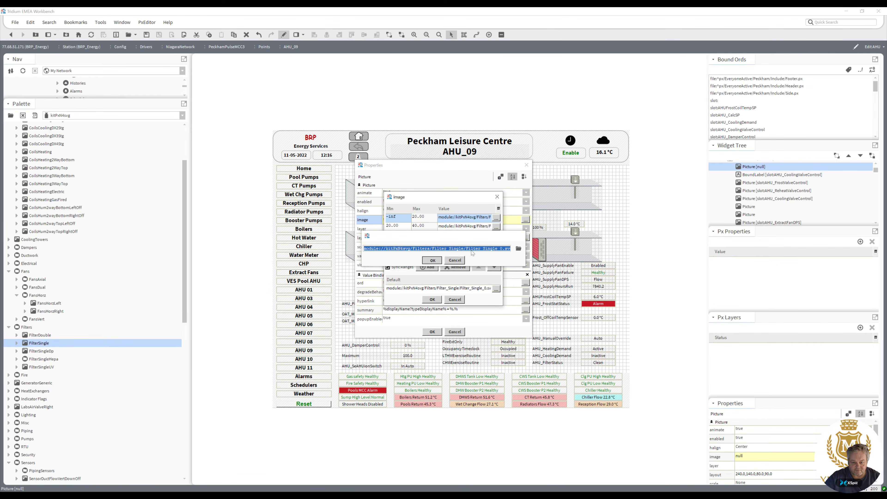
double_click(482, 253)
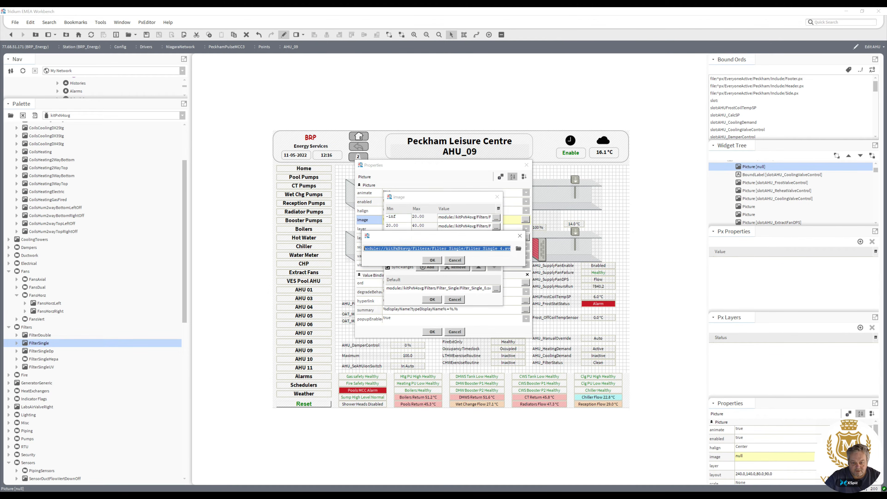
left_click(437, 261)
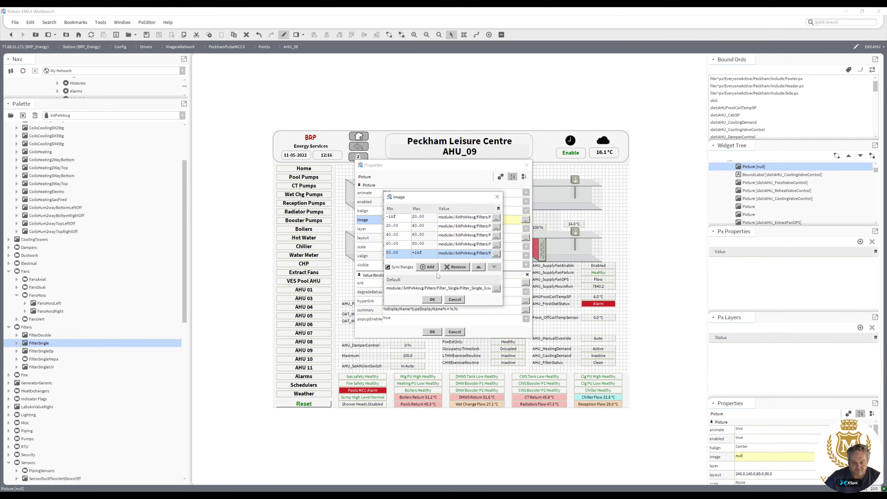
left_click(433, 300)
Re-animate the filter picture's image with Boolean to Simple, pasting the Filter_Single svg path as true and false values.
right_click(446, 221)
left_click(454, 234)
right_click(451, 221)
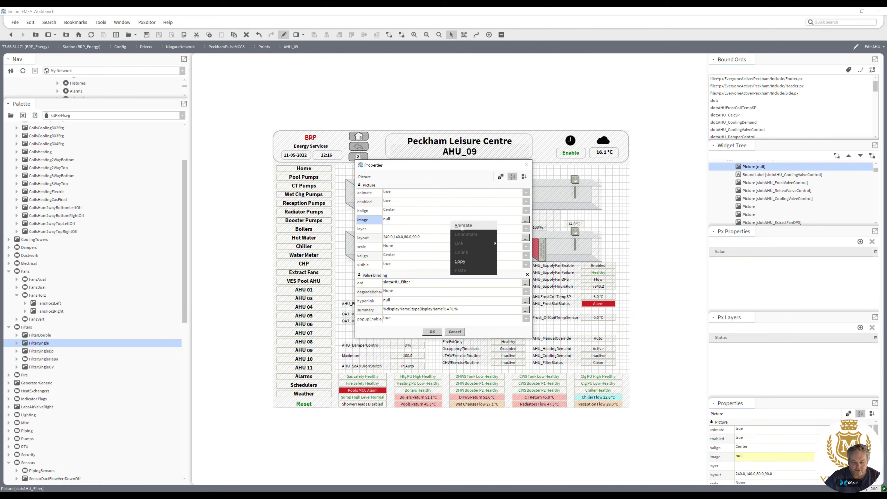
left_click(462, 225)
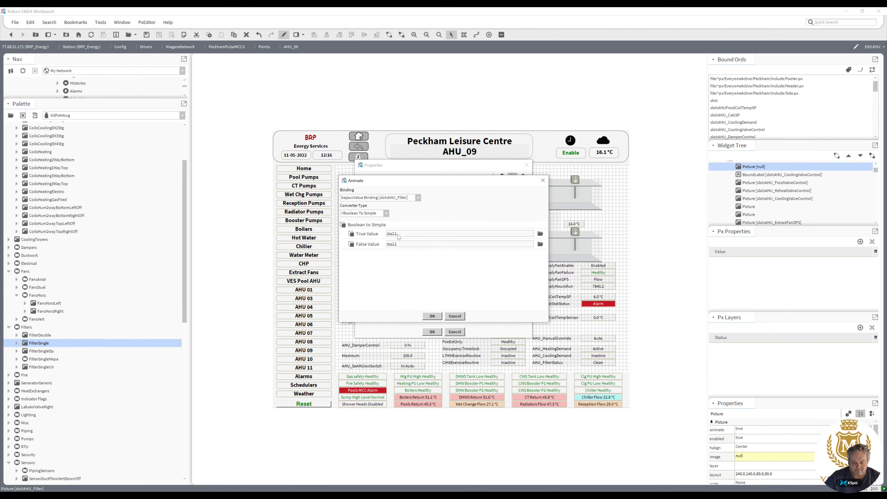
mouse_move(401, 234)
left_mouse_down()
mouse_move(367, 246)
mouse_move(387, 244)
left_mouse_up()
type("module://kitPxN4svg/Filters/Filter_Single/Filter_Single_0.svg")
type("module://kitPxN4svg/Filters/Filter_Single/Filter_Single_0.svg")
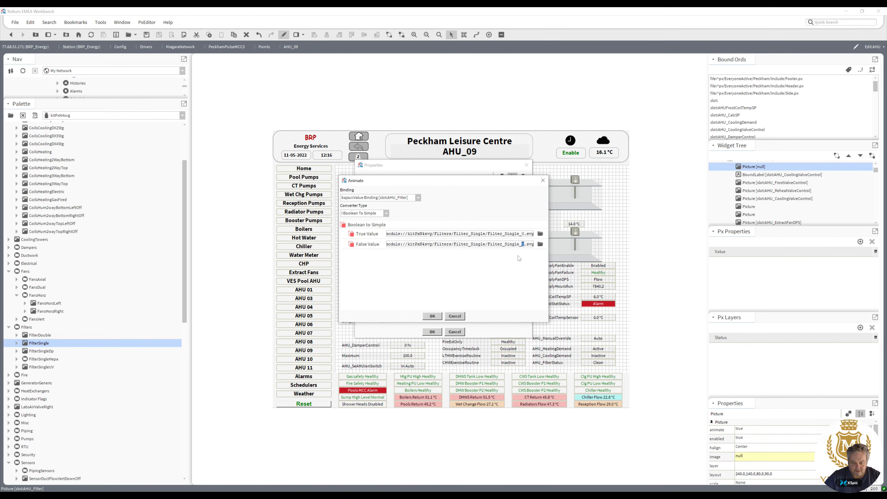
left_click(432, 316)
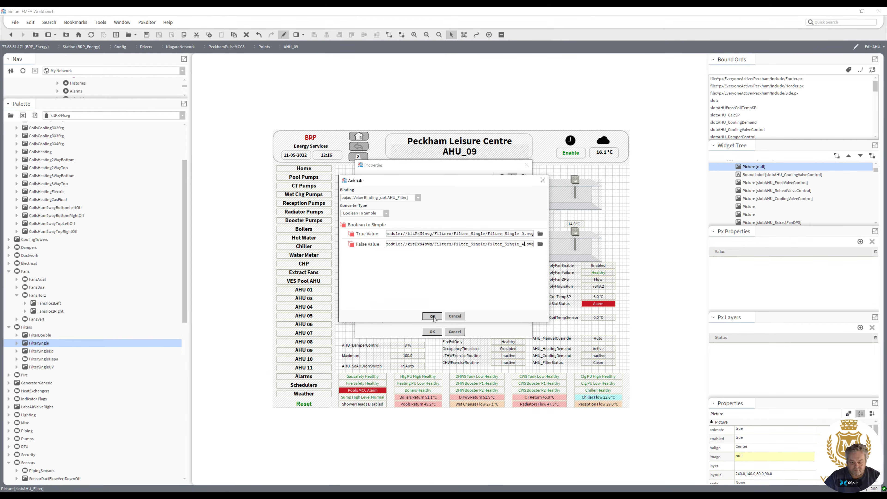
left_click(432, 332)
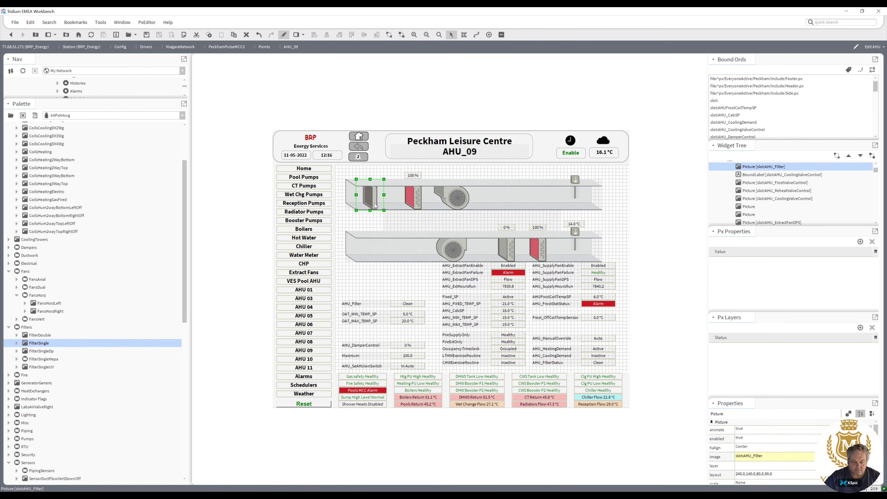
Set the filter picture's image to Filter_Single_4.svg when true and Filter_Single_0.svg when false.
double_click(375, 206)
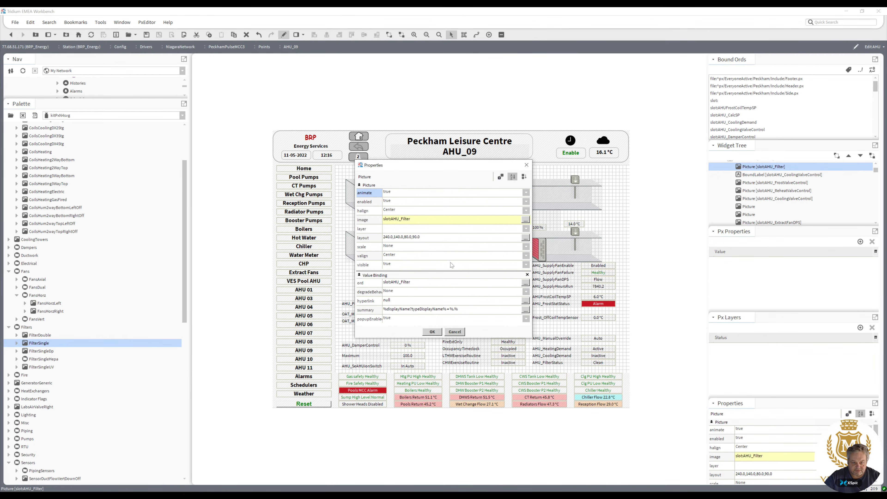
left_click(448, 219)
left_click(447, 219)
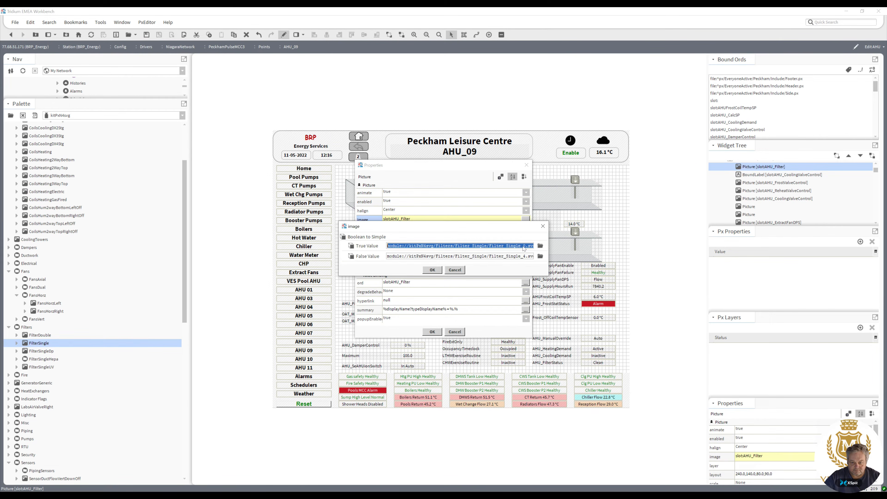
type("4")
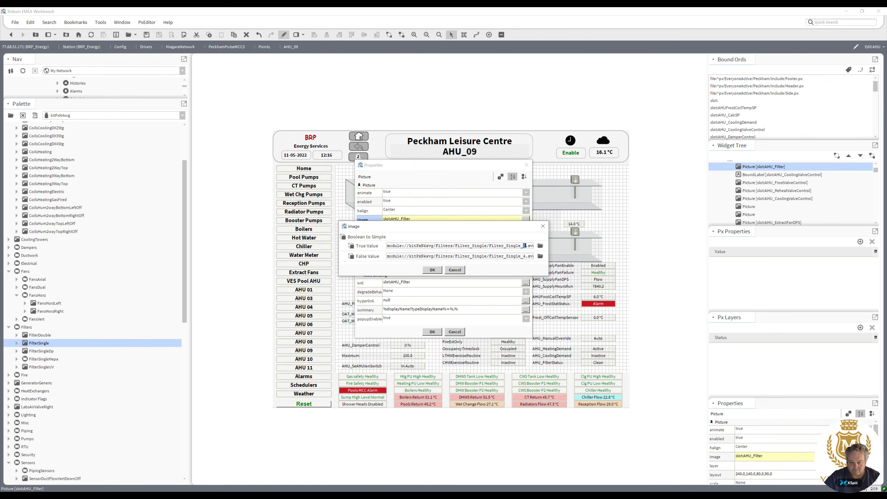
left_click_drag(523, 257, 526, 256)
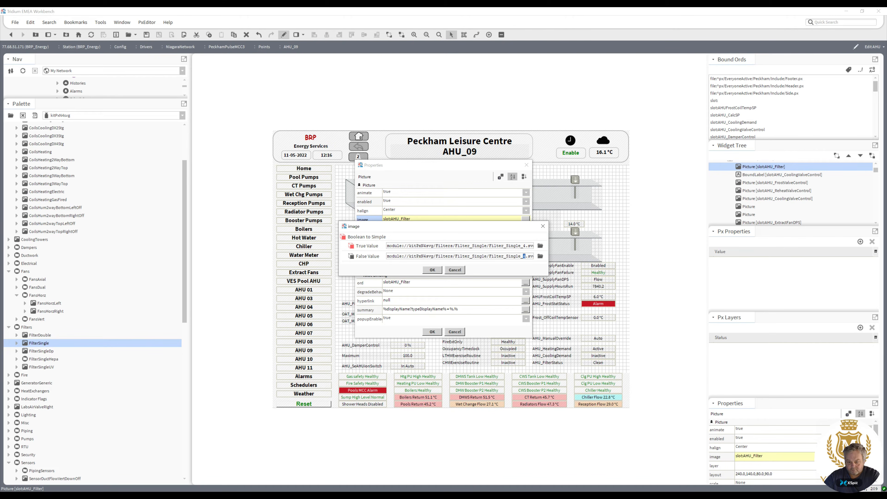
type("0")
left_click(432, 270)
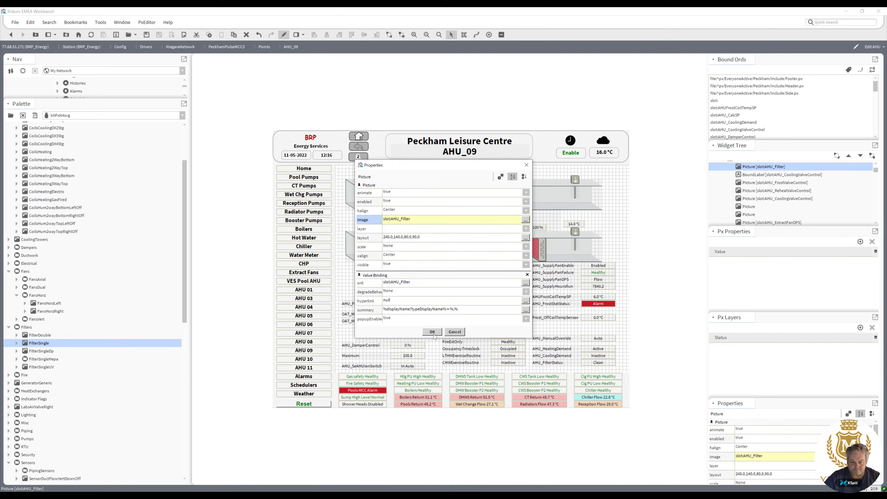
key("Return")
Move the AHU_Filter value label above the filter in the upper duct and review its text format.
left_click_drag(414, 304, 381, 176)
double_click(371, 176)
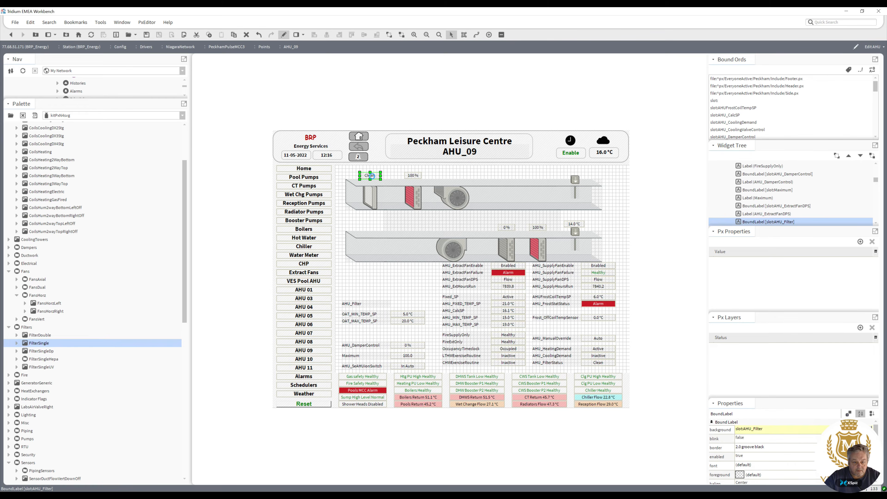
left_click(419, 255)
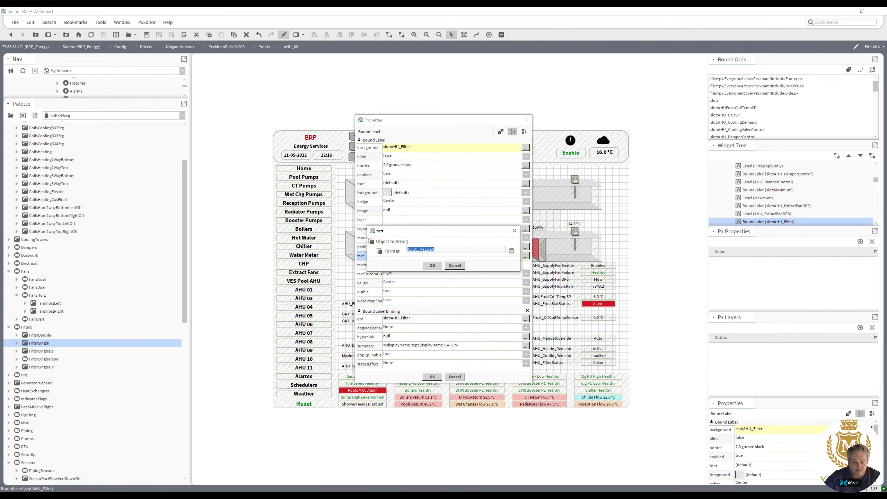
left_click(432, 265)
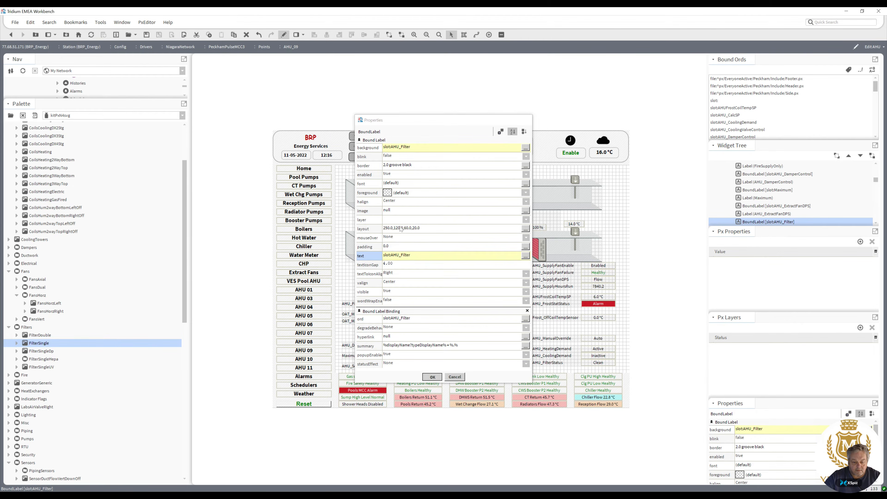
left_click(432, 377)
Animate the filter value label's background with Boolean to Simple, using green as the true colour.
double_click(370, 176)
right_click(387, 196)
left_click(397, 198)
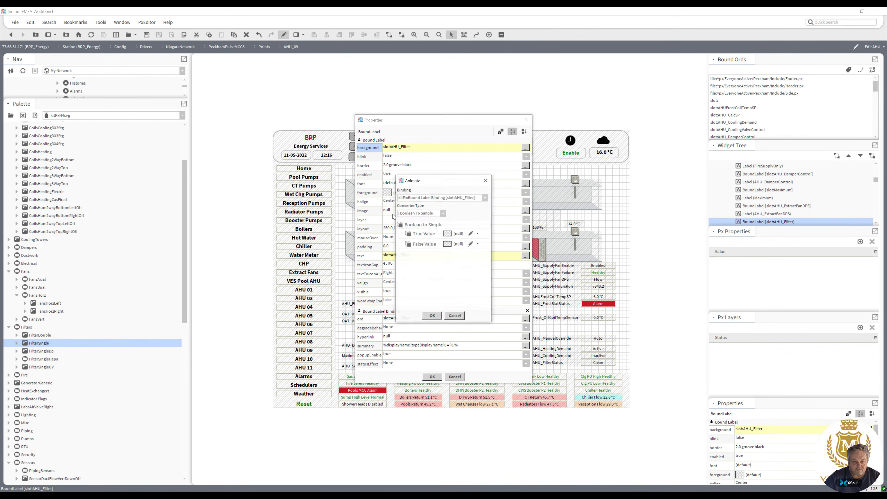
left_click(448, 234)
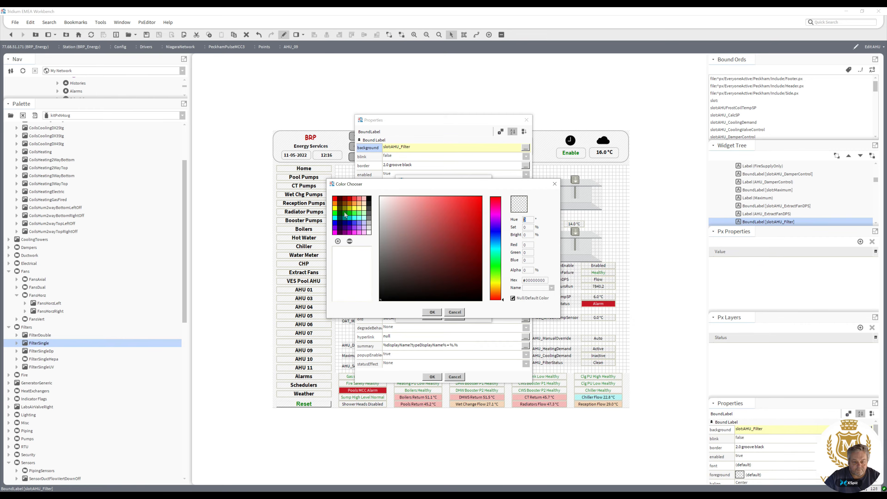
left_click(346, 214)
left_click(432, 313)
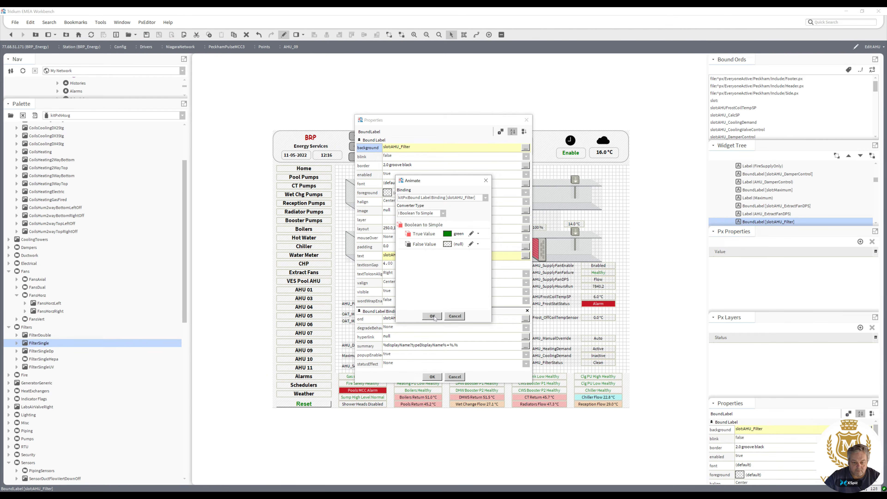
left_click(433, 316)
left_click(433, 377)
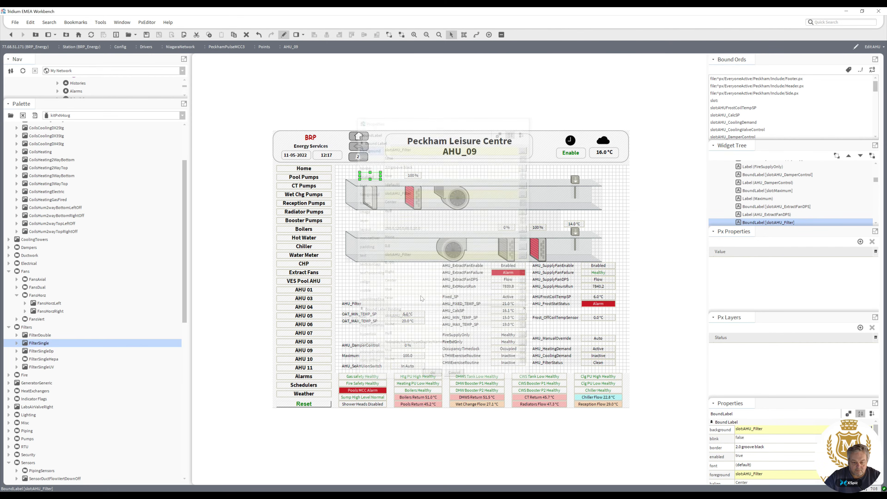
Animate the filter value label's foreground with Boolean to Simple, setting the false colour to green.
double_click(371, 179)
left_click(397, 193)
left_click(457, 257)
left_click(345, 214)
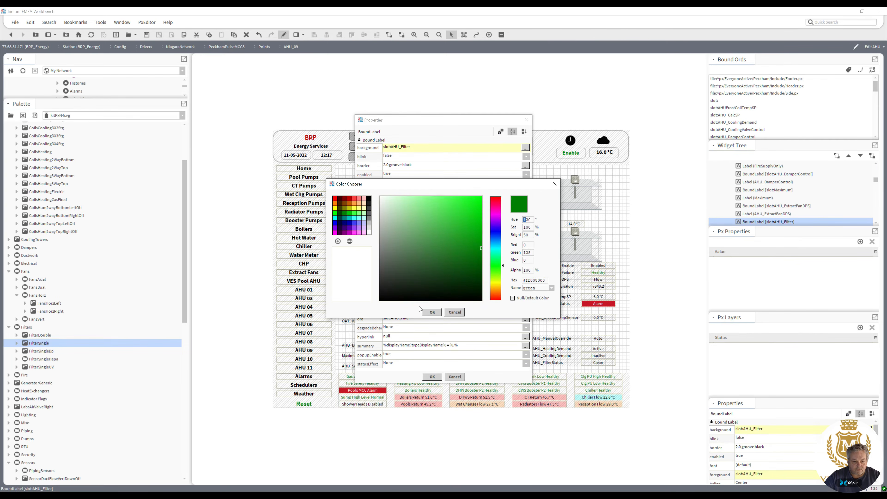
left_click(435, 313)
left_click(458, 259)
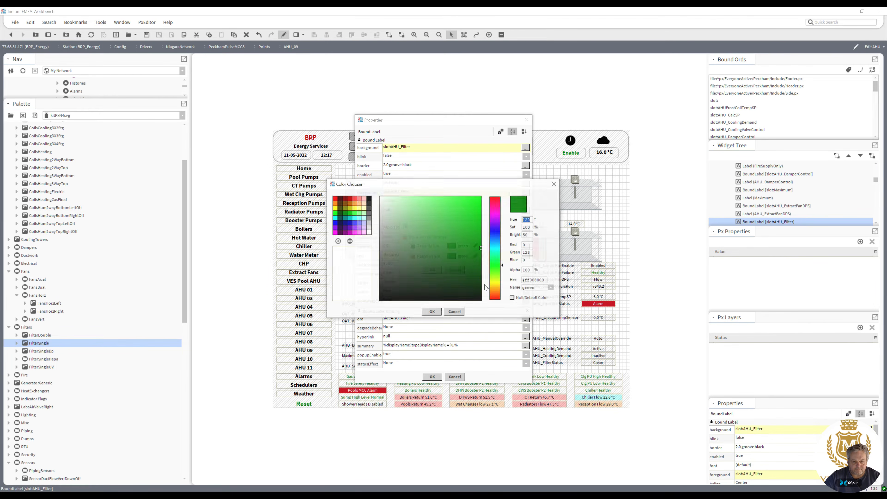
left_click(513, 298)
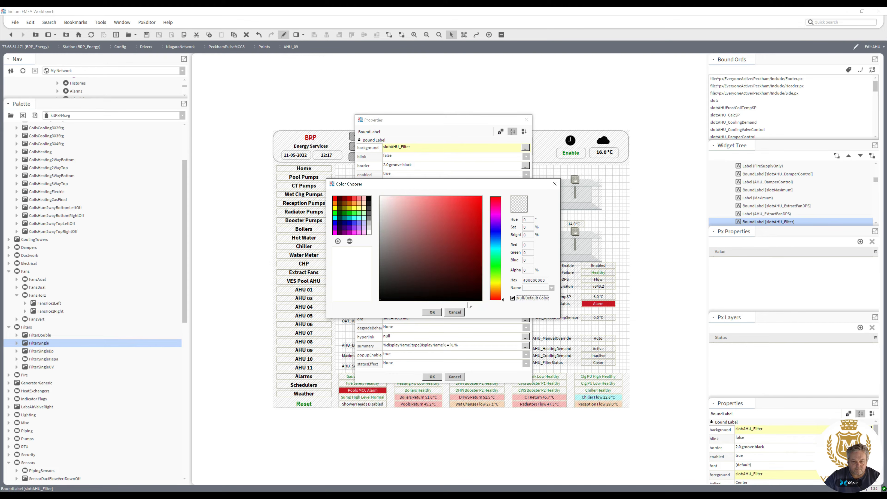
left_click(438, 313)
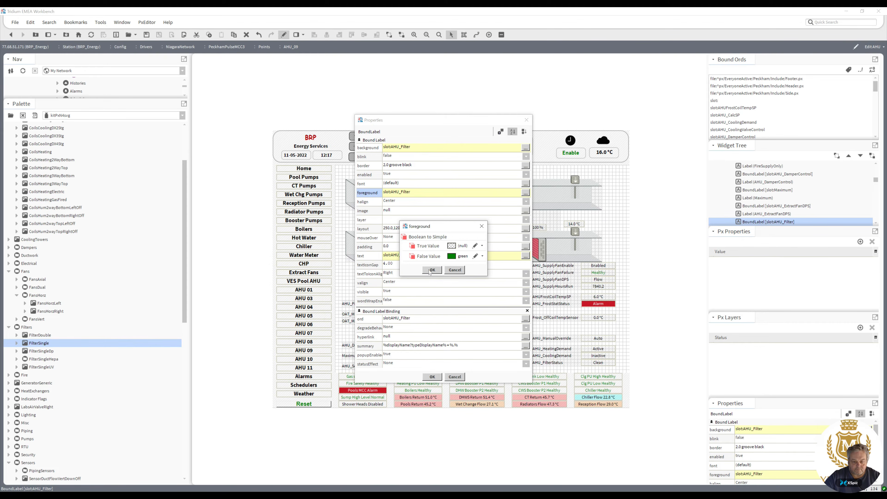
left_click(431, 271)
left_click(432, 377)
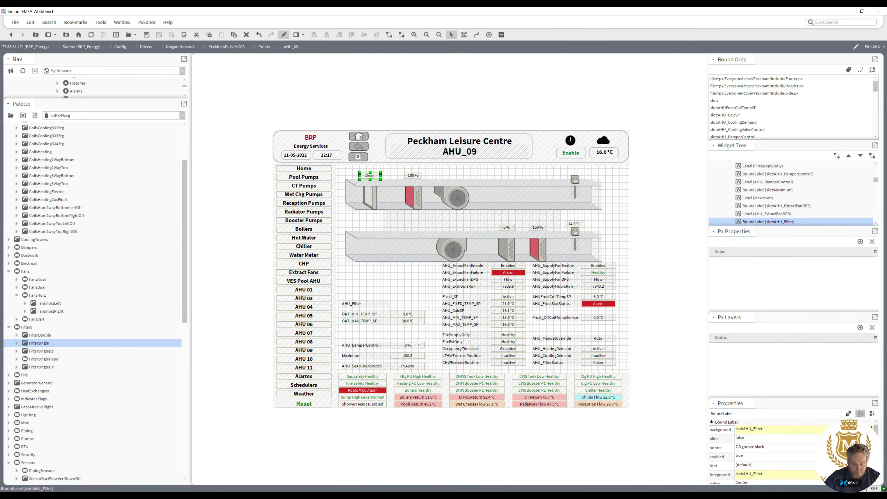
Delete the AHU_Filter text label and move the damper control and OAT setpoint rows into the freed space.
left_click(369, 306)
key("Delete")
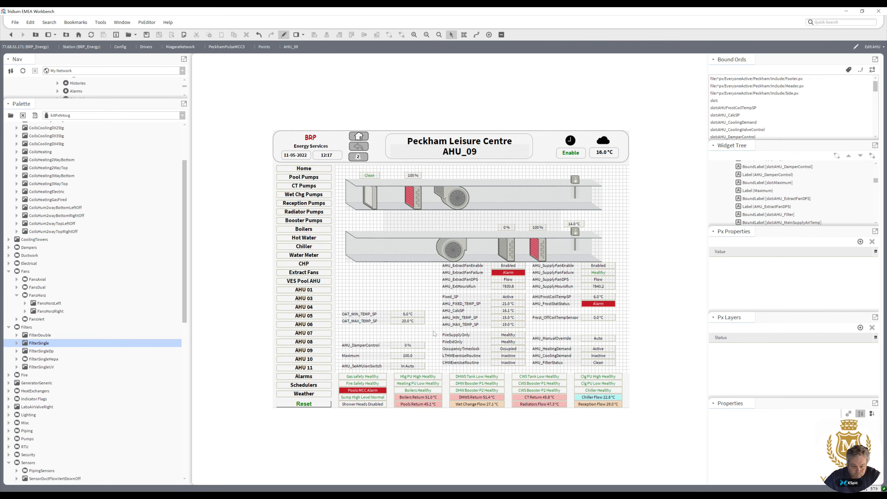
left_click_drag(434, 334, 375, 287)
left_click(397, 347)
left_click(377, 345, "shift")
left_click_drag(339, 323, 411, 341)
Delete the Maximum label and its value.
left_click(408, 356)
key("Delete")
left_click(364, 356)
key("Delete")
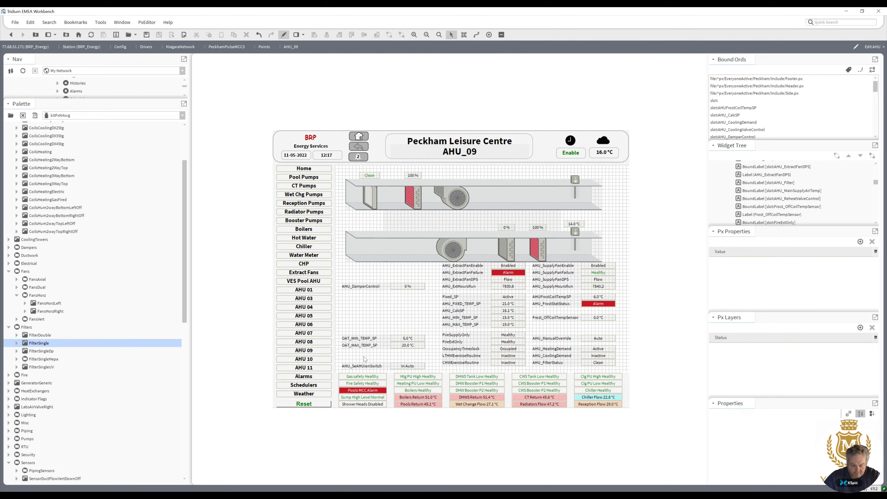
Animate the AHU_SeAHUonSwitch value's background green when true with Boolean to Simple, and move its row above the OAT setpoints.
double_click(401, 367)
right_click(388, 195)
left_click(430, 237)
left_click(437, 234)
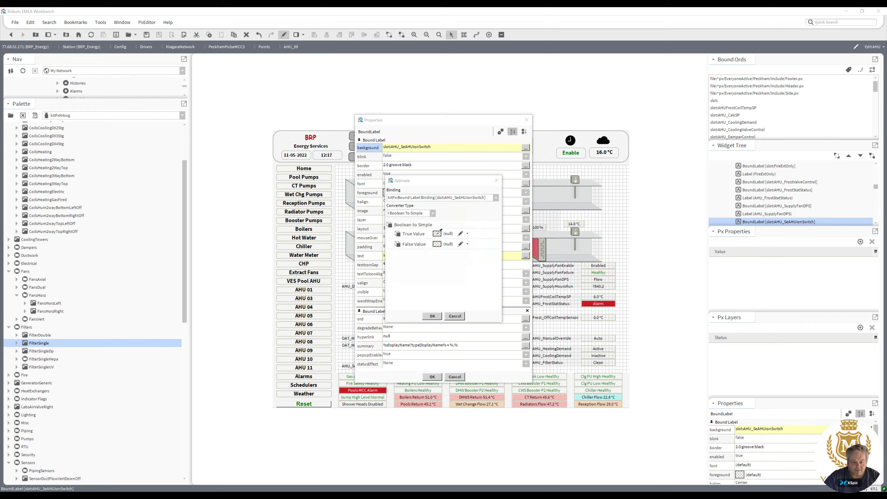
left_click(348, 216)
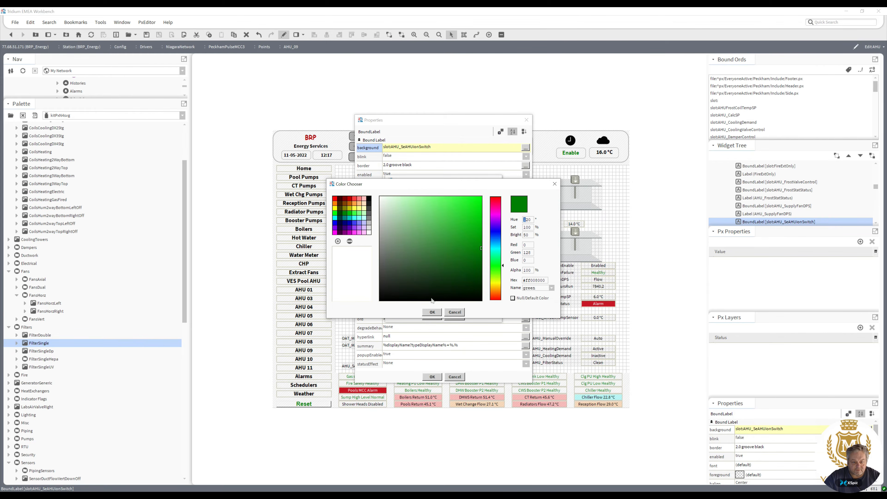
left_click(432, 312)
left_click(432, 313)
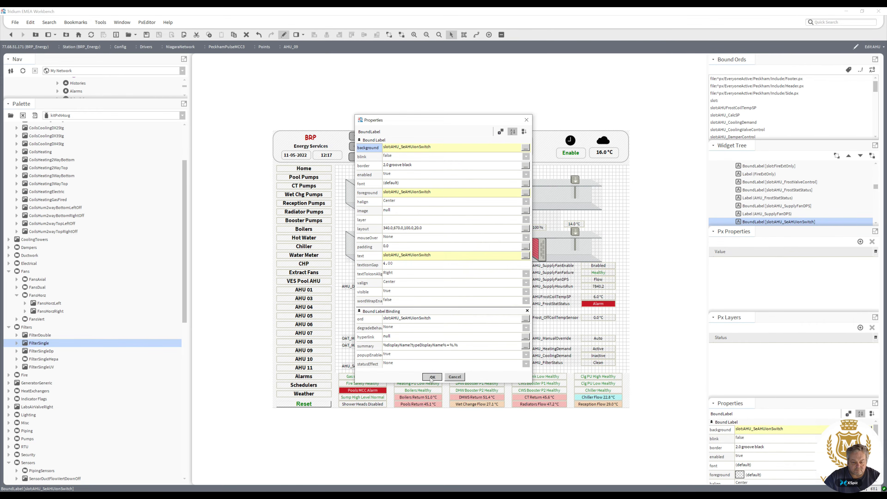
left_click(432, 377)
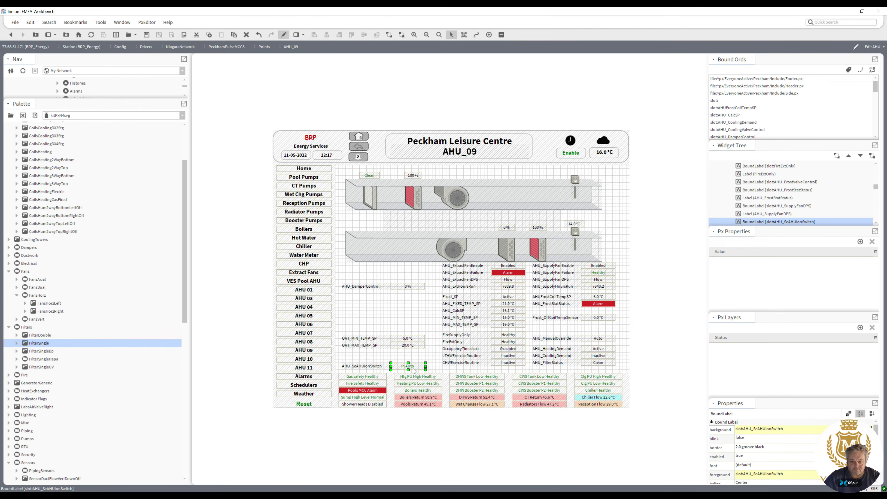
left_click_drag(432, 355, 361, 354)
left_click_drag(430, 374, 363, 335)
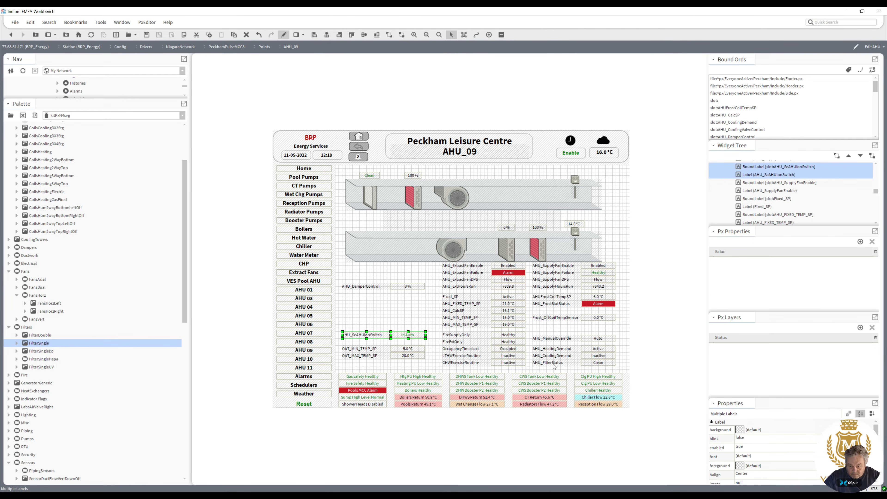
Inspect the properties of the AHU_FilterStatus value and the filter value label in the duct.
left_click(598, 363)
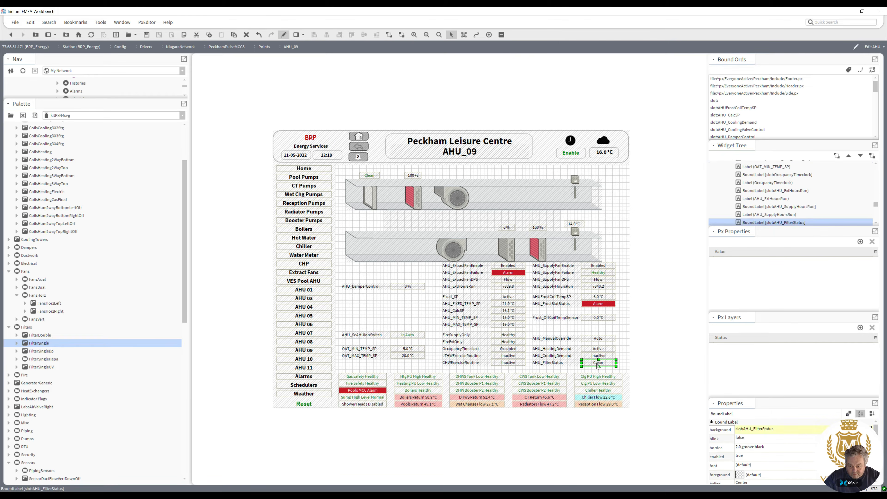
double_click(597, 366)
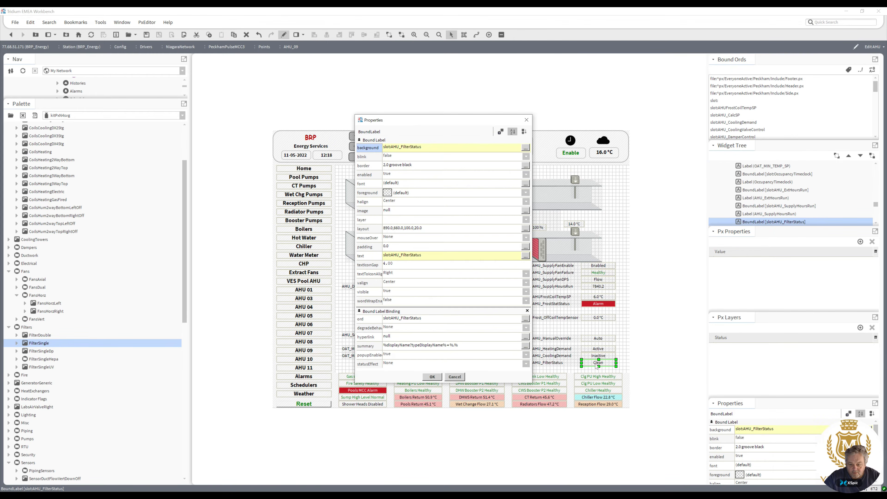
left_click(433, 377)
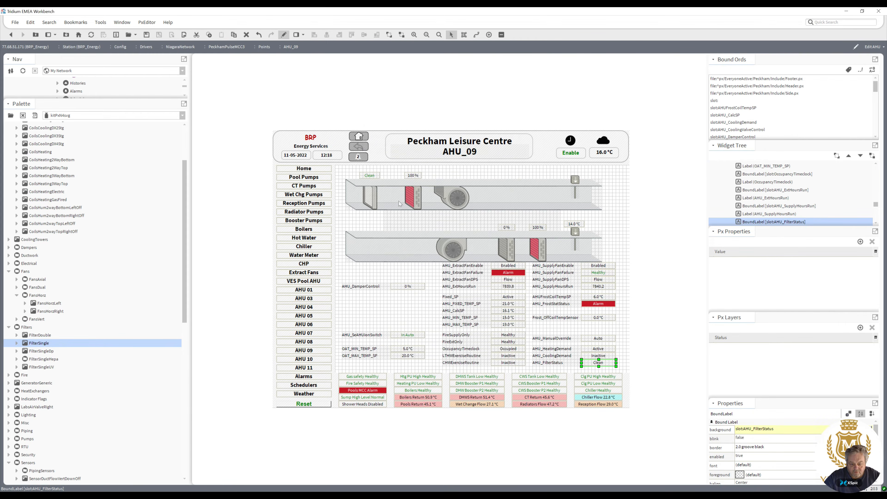
double_click(370, 176)
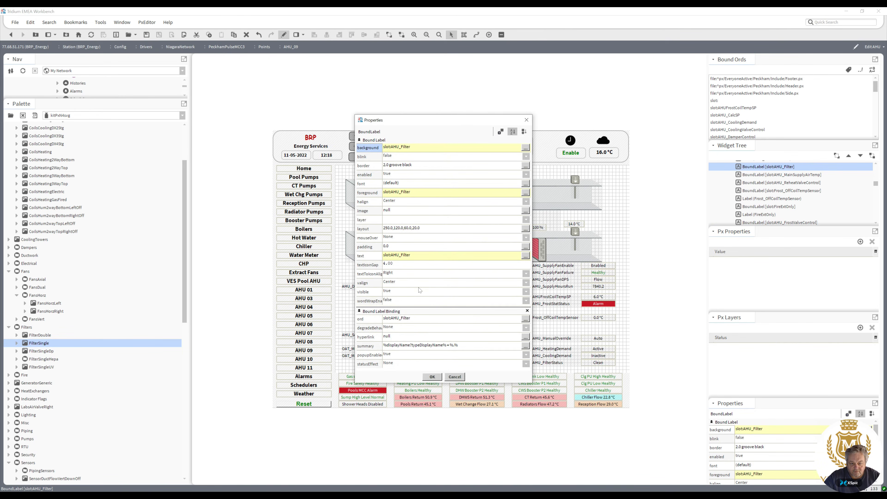
left_click(432, 377)
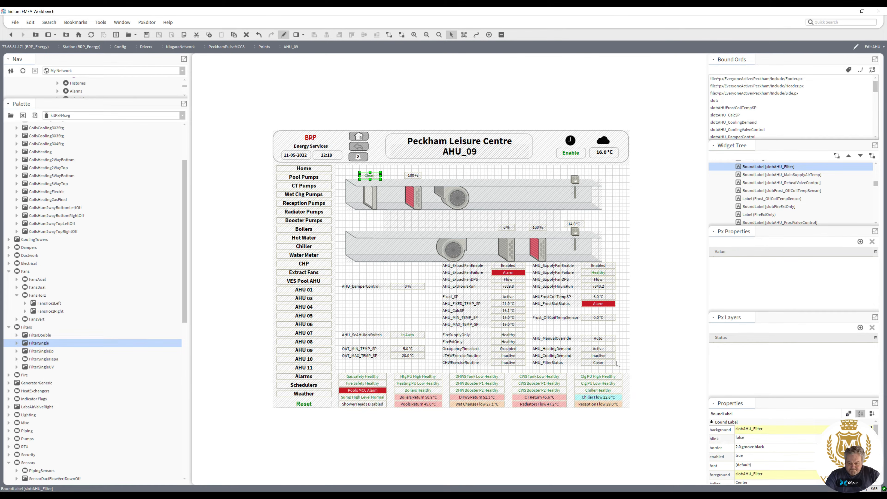
Move the manual override, heating demand, cooling demand and filter status rows into the left column under AHU_SeAHUonSwitch.
left_click_drag(623, 362, 521, 344)
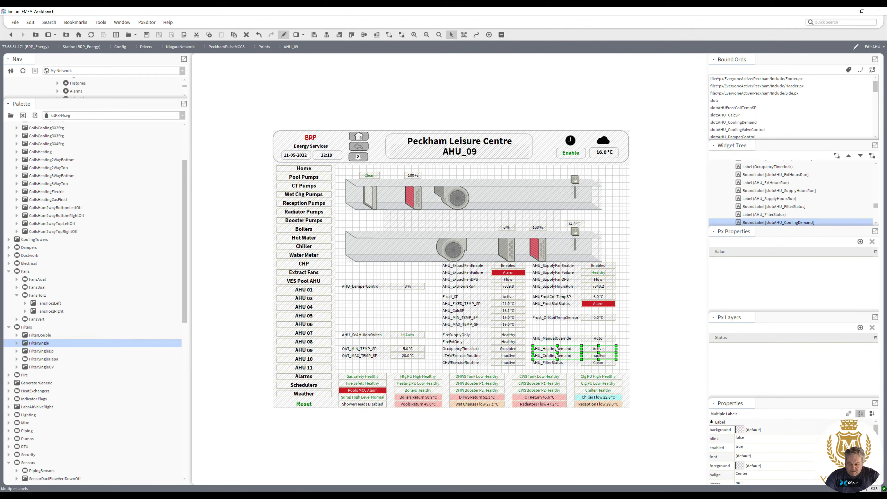
left_click_drag(624, 370, 550, 347)
left_click_drag(623, 371, 364, 306)
Nudge the left-column rows down to space them evenly.
left_click_drag(429, 343, 363, 303)
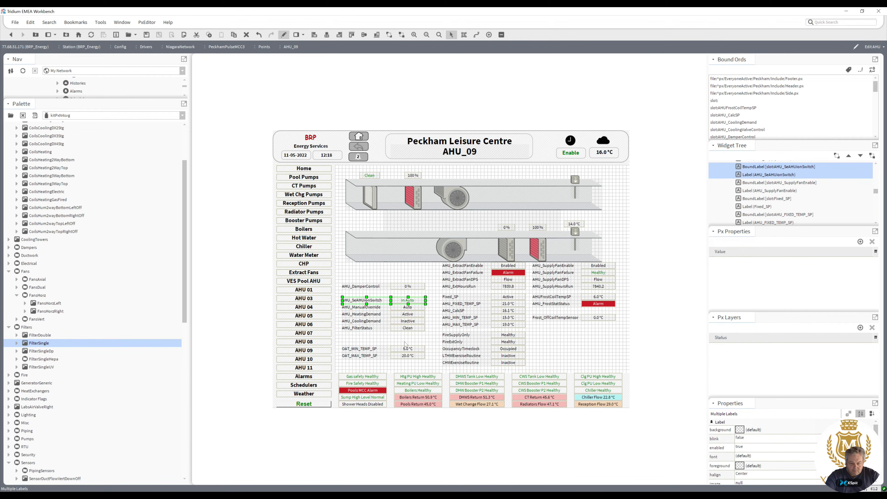
left_click(405, 345)
left_click_drag(432, 343, 337, 308)
key("Down")
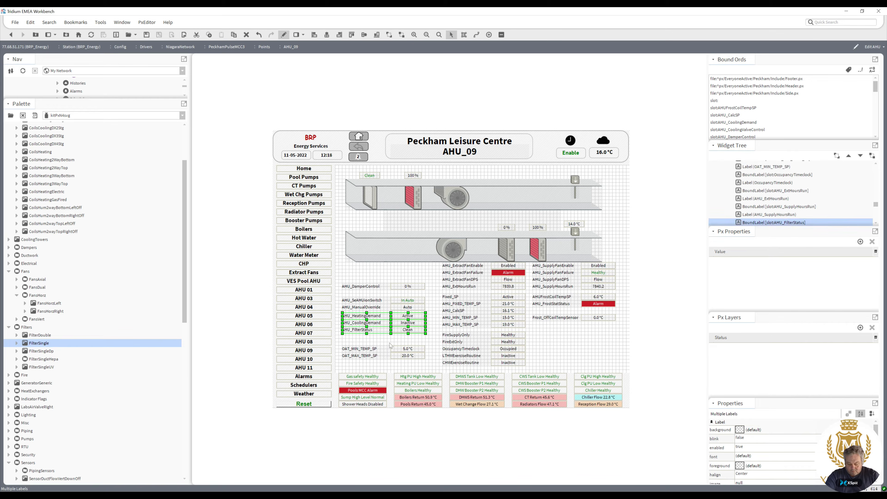
left_click(389, 343)
left_click_drag(435, 343, 331, 325)
key("Down")
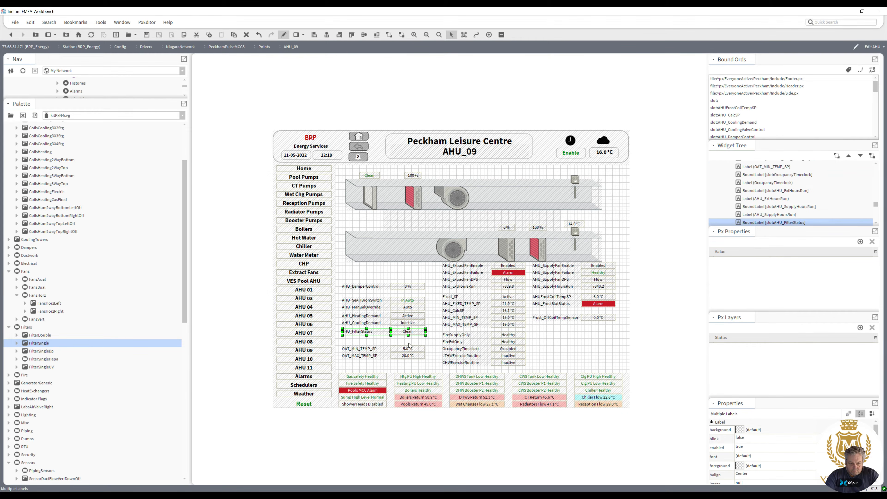
left_click(410, 344)
Move the OAT min and max setpoint rows to the right column and realign the left-column rows.
left_click_drag(437, 365, 551, 348)
left_click_drag(433, 342, 360, 321)
left_click(374, 326)
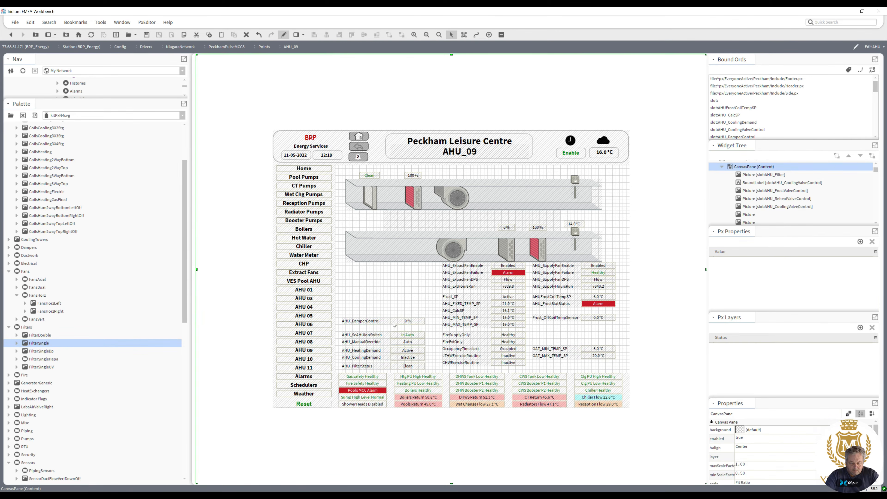
Open the AHU_DamperControl label's properties without changes, then move the damper control label and value up into a separate row.
left_click(381, 322)
double_click(381, 322)
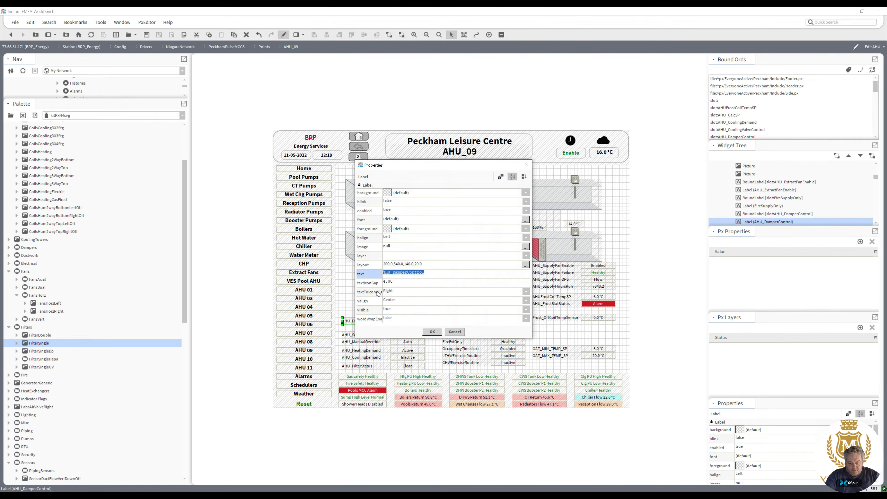
left_click(455, 332)
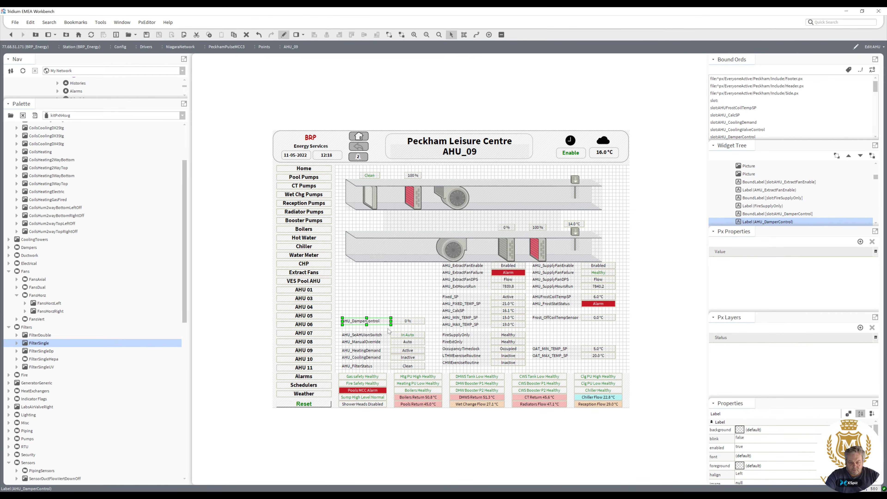
left_click(408, 326, "shift")
left_click_drag(375, 324, 368, 293)
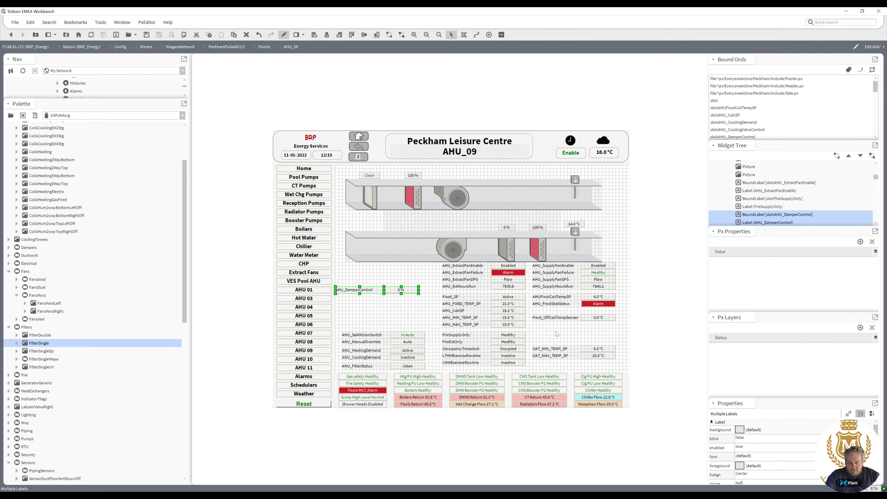
Duplicate the duct temperature sensor picture and place it in the upper duct beside the filter.
left_click(599, 320)
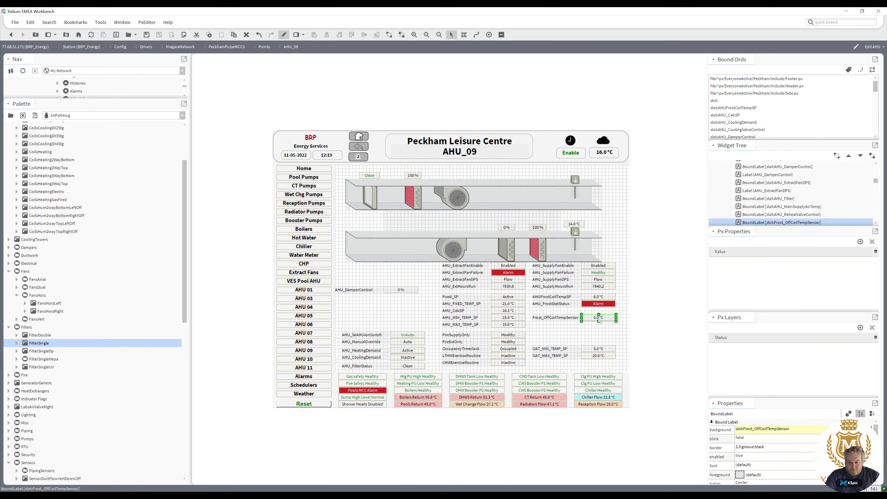
right_click(575, 182)
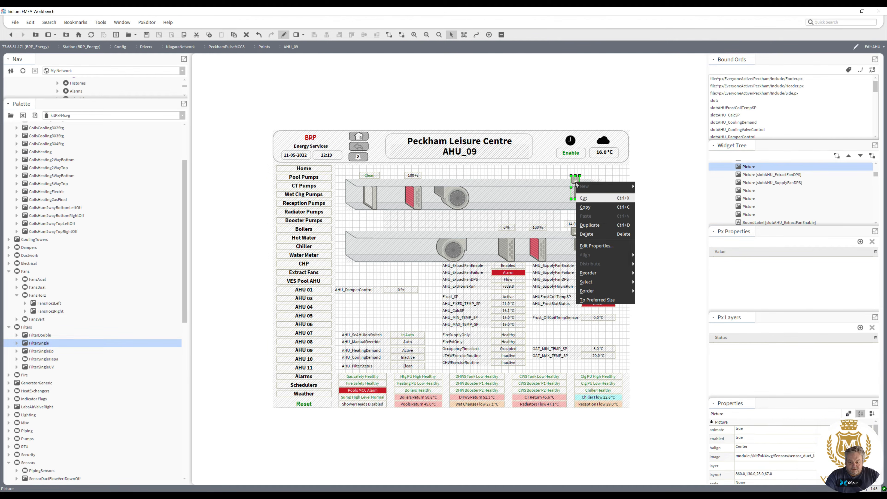
left_click(590, 226)
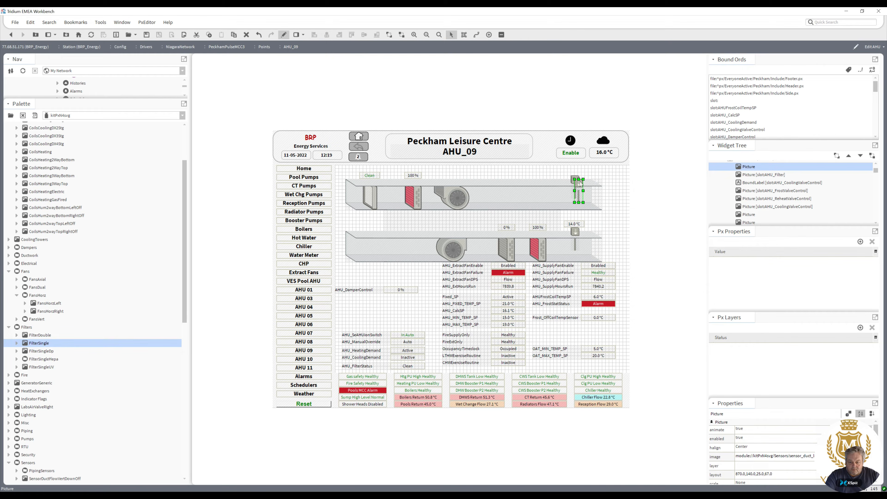
left_click(459, 169)
left_click(413, 199)
left_click(414, 176, "shift")
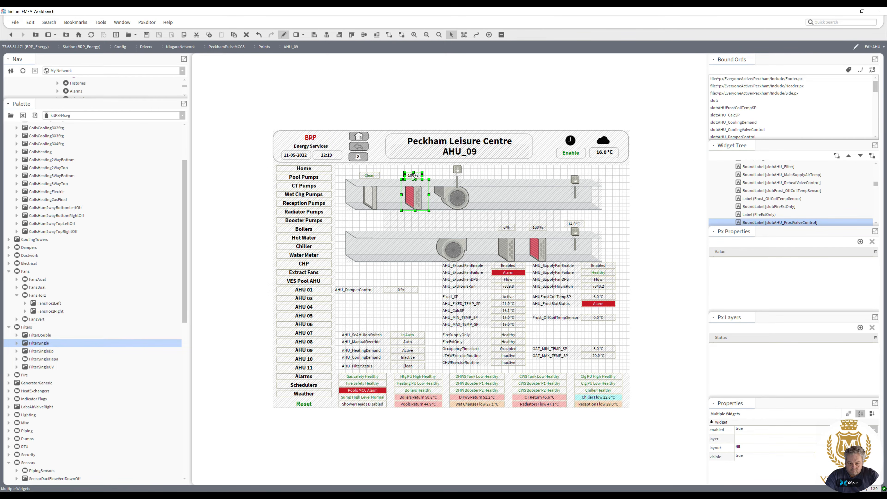
left_click_drag(413, 178, 412, 177)
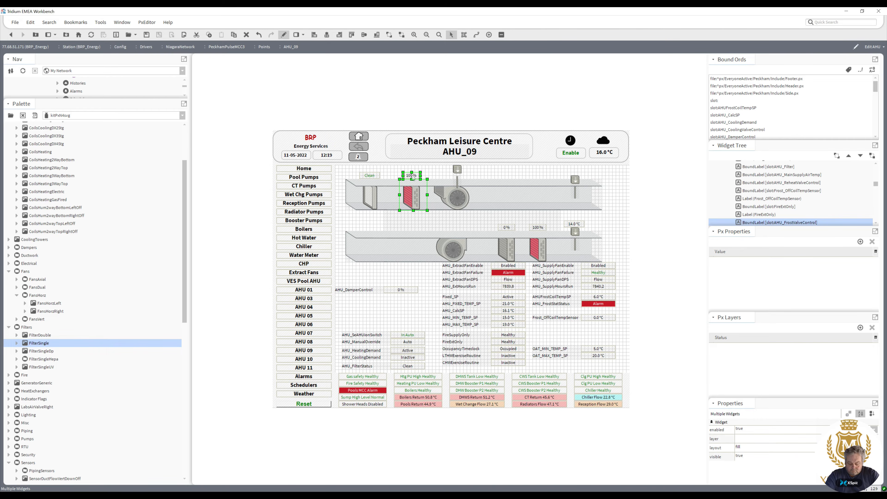
left_click(458, 170)
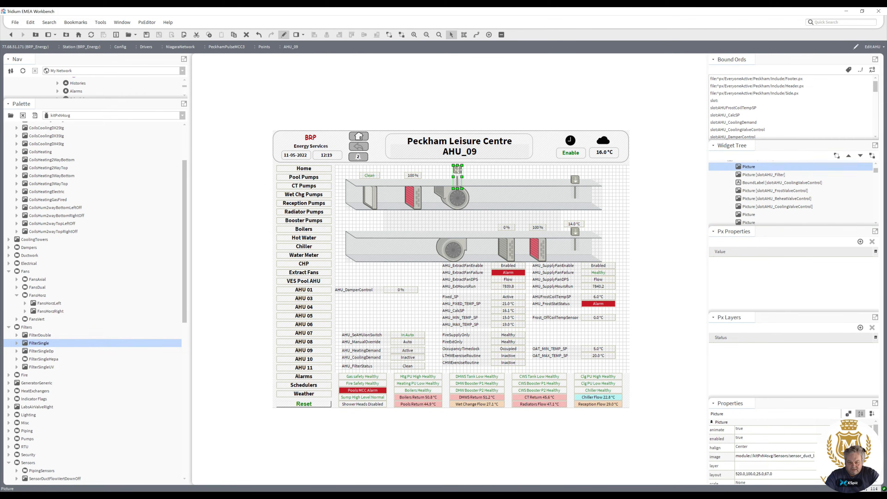
left_click_drag(458, 170, 392, 178)
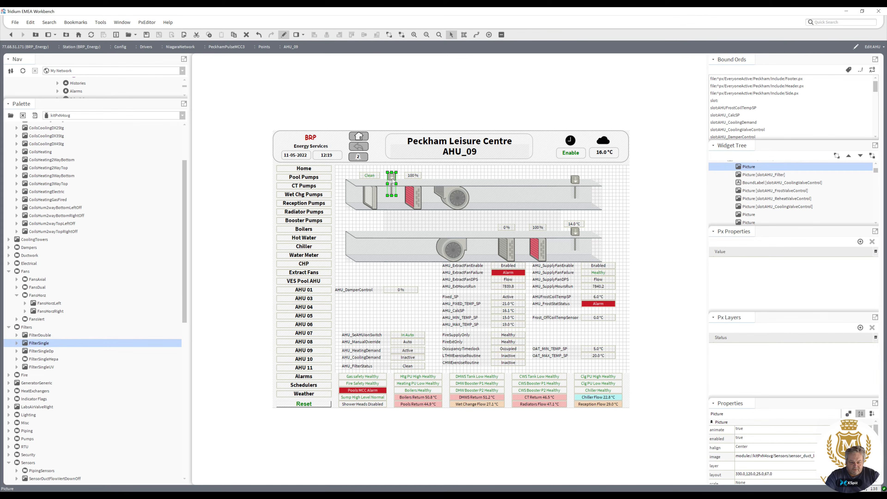
key("Down")
key("Down")
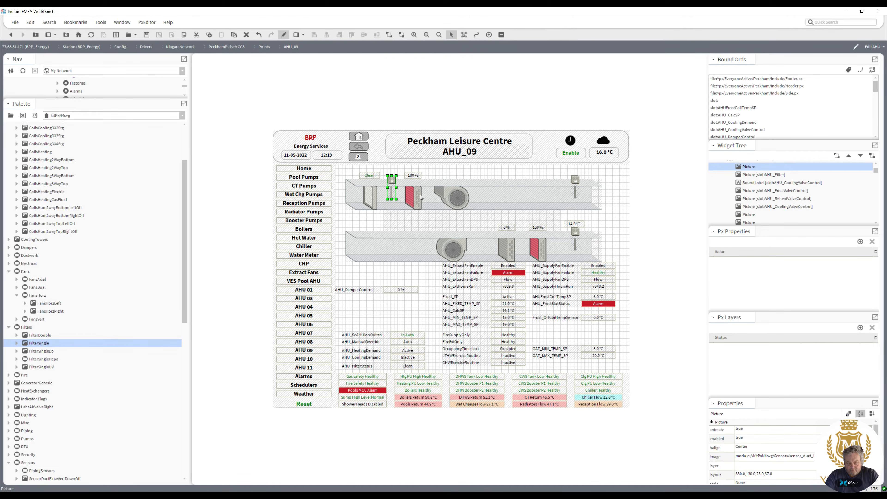
Move the frost off-coil temperature value above the new sensor and delete the Frost_OffCoilTempSensor text label.
left_click_drag(597, 321, 396, 172)
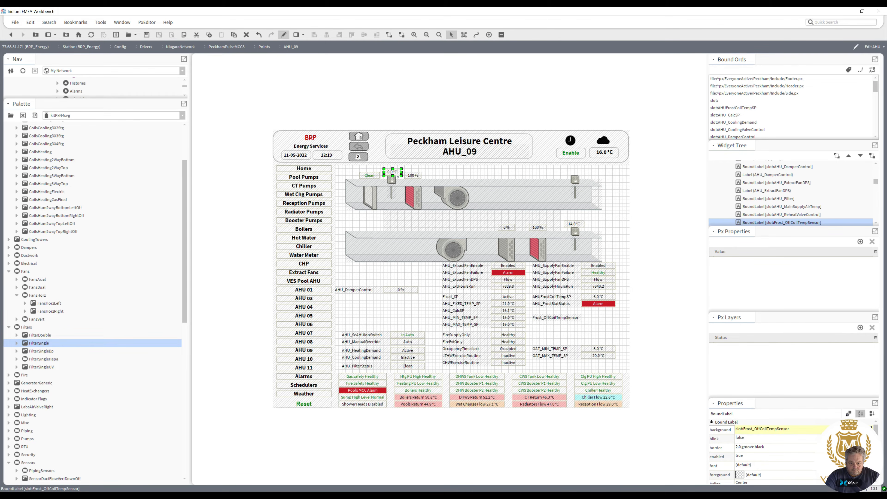
left_click(563, 320)
key("Delete")
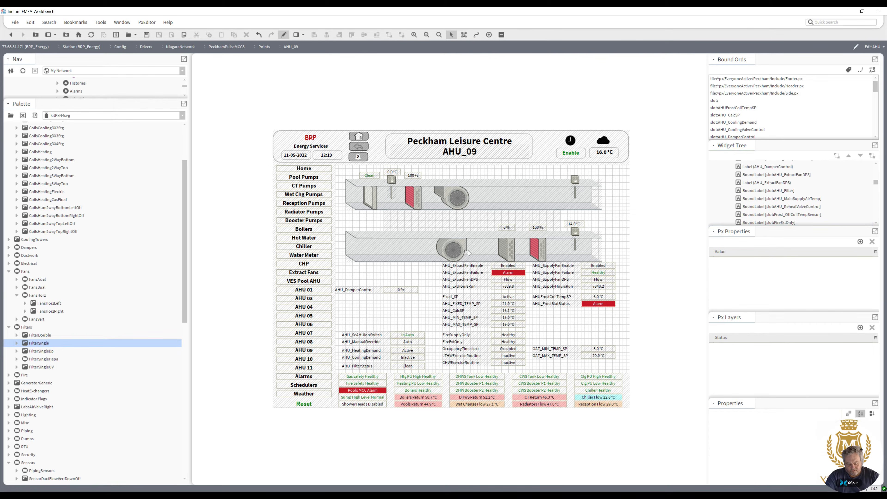
Move the new sensor and its temperature value to between the coil and the fan.
left_click(393, 180)
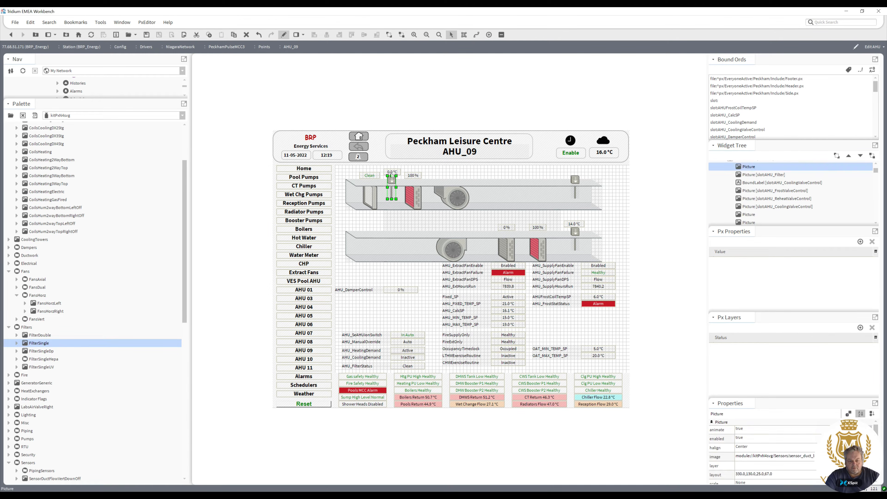
left_click(391, 173, "ctrl")
left_click_drag(445, 173, 450, 170)
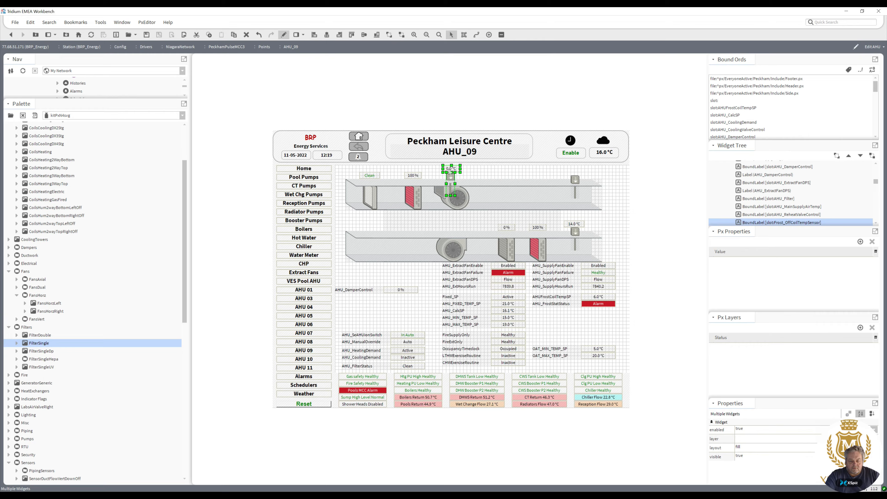
Shift the frost coil and its percentage label left, next to the filter.
left_click(419, 180)
left_click(417, 176, "ctrl")
left_click_drag(413, 197, 394, 199)
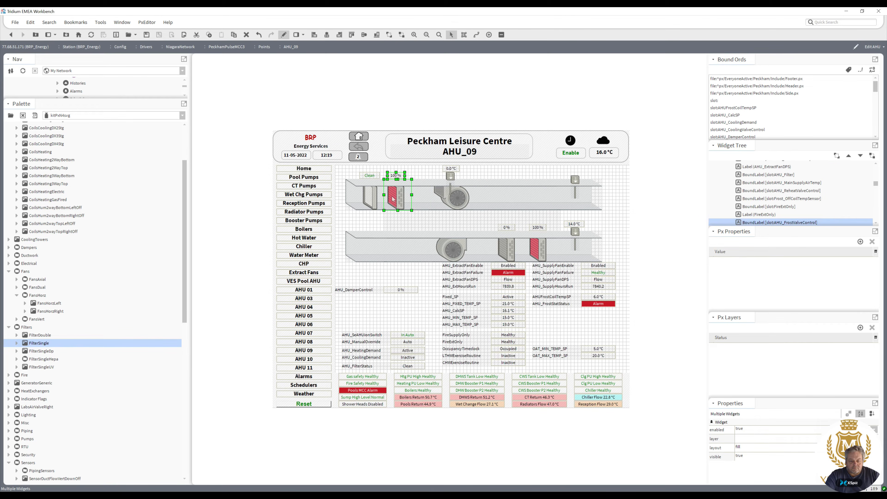
left_click(373, 200, "ctrl")
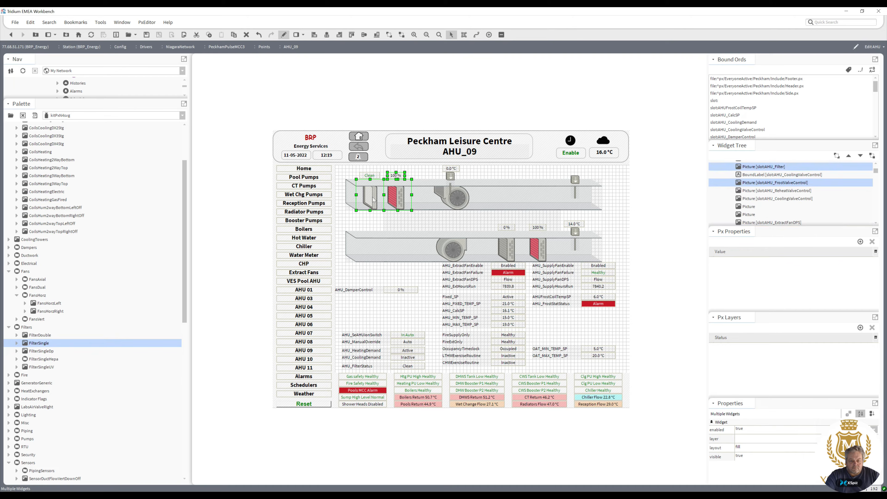
left_click(373, 199, "ctrl")
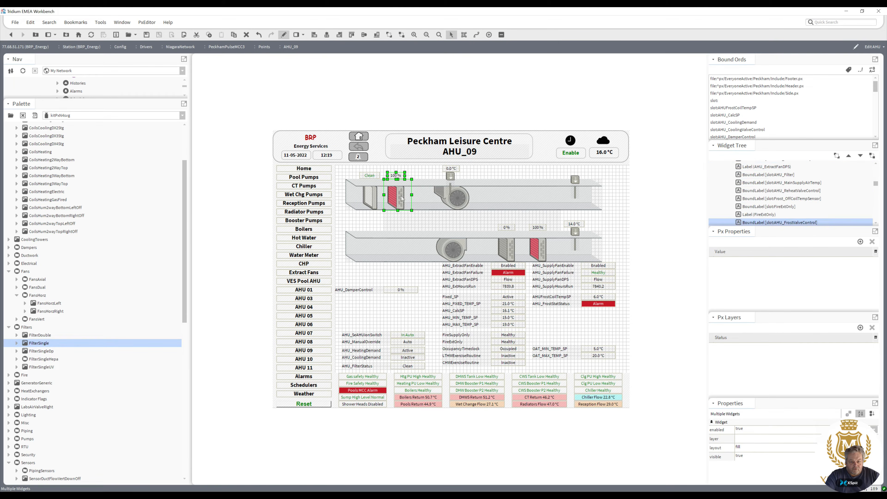
Move the sensor and its temperature value back beside the frost coil.
left_click(451, 175)
left_click_drag(452, 170, 419, 174)
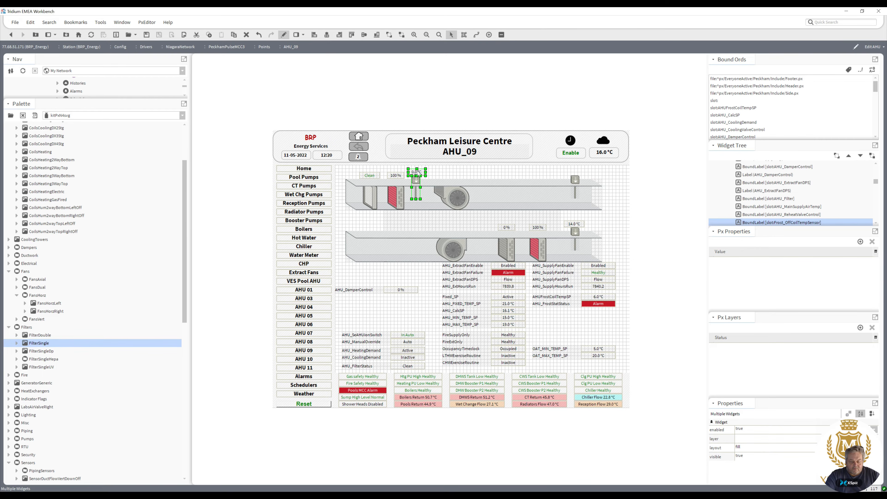
Select the filter, frost coil, sensor and their labels and nudge them down into the lower supply duct.
left_click(405, 199, "ctrl")
left_click(396, 176, "ctrl")
left_click(372, 196, "ctrl")
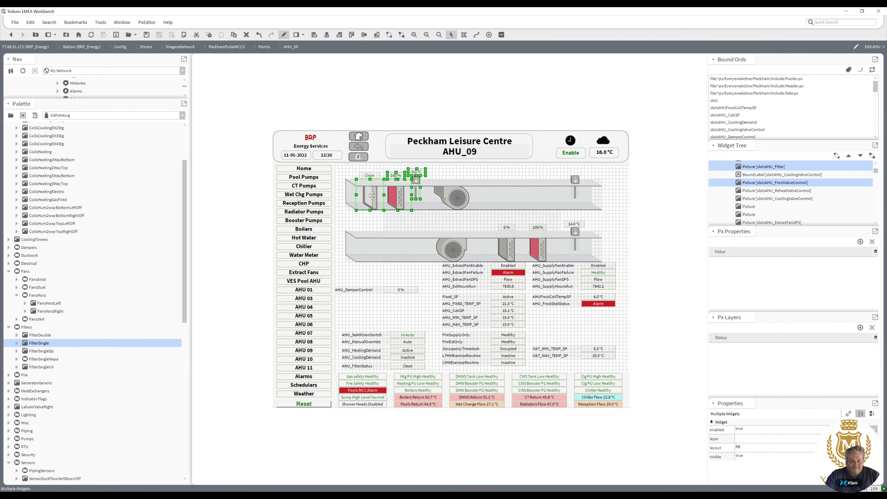
left_click(373, 178, "ctrl")
key("Down")
key("Down")
key("Down")
key("Down")
key("Down")
key("Down")
key("Down")
key("Down")
key("Down")
key("Down")
key("Down")
key("Down")
key("Down")
key("Down")
key("Down")
key("Down")
key("Down")
key("Down")
key("Down")
key("Down")
key("Down")
key("Down")
key("Down")
key("Down")
key("Down")
key("Down")
key("Down")
key("Down")
key("Down")
key("Down")
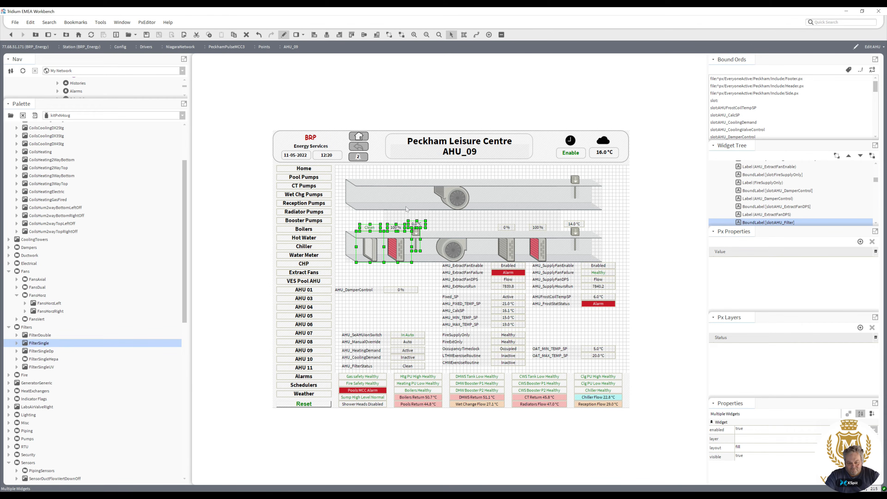
left_click(433, 172)
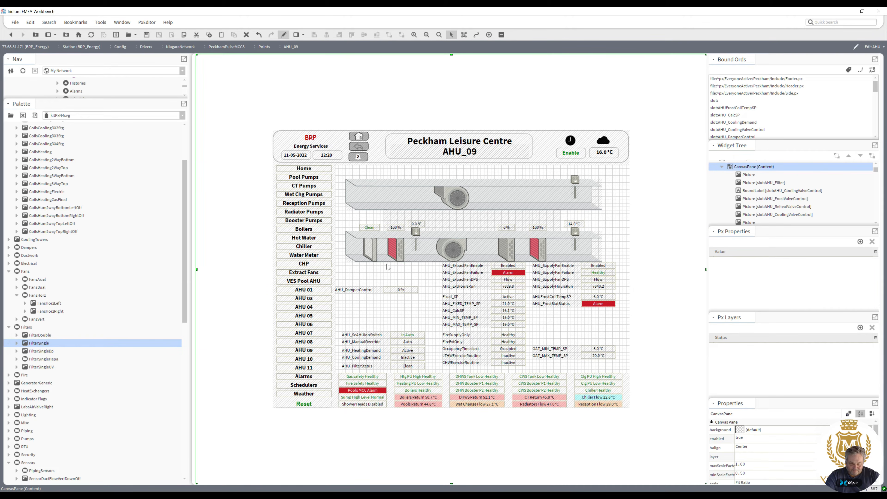
Add ArrowLeft pictures from the Misc Arrows palette at both ends of the upper extract duct.
left_click_drag(185, 311, 175, 358)
left_click(11, 319)
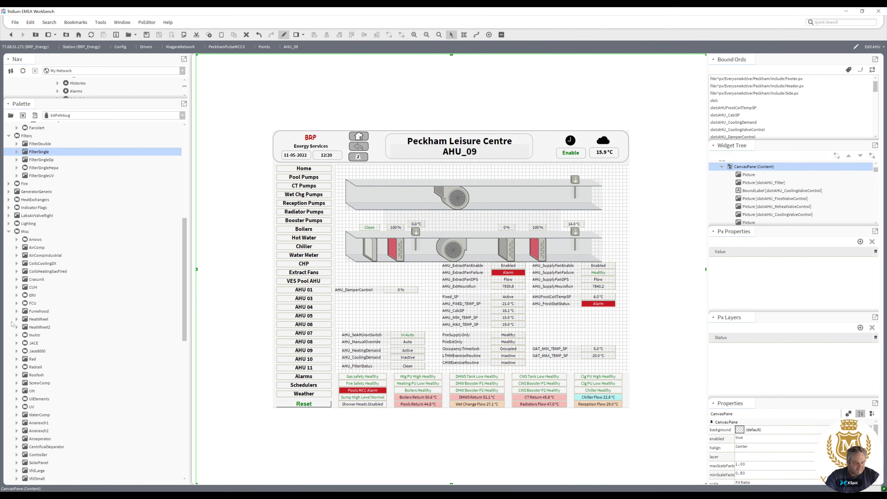
left_click(17, 240)
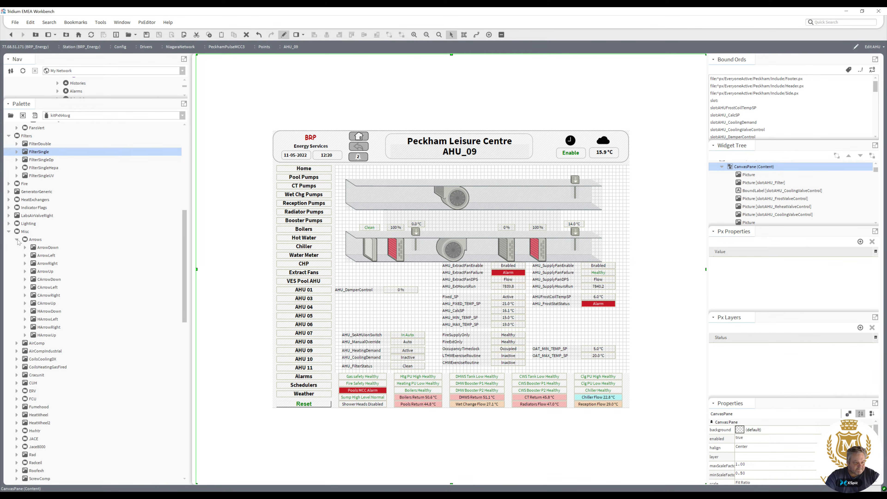
left_click_drag(46, 256, 603, 194)
right_click(603, 194)
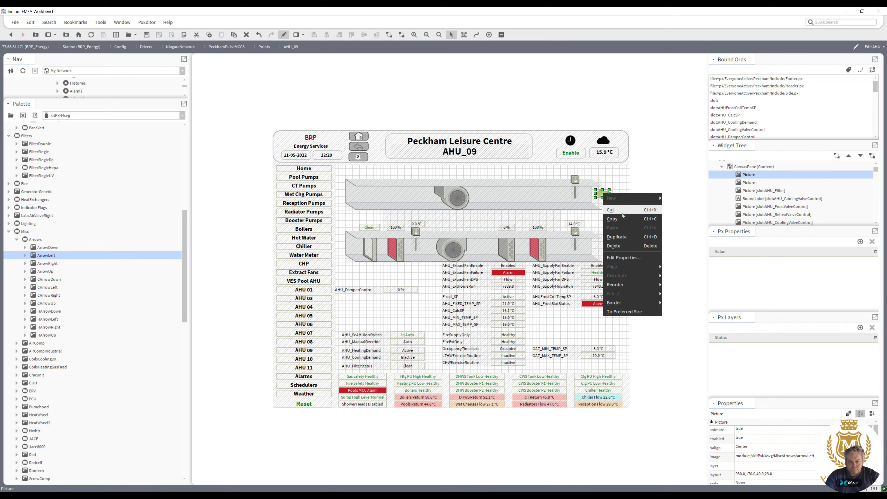
left_click(624, 237)
left_click_drag(609, 200, 366, 195)
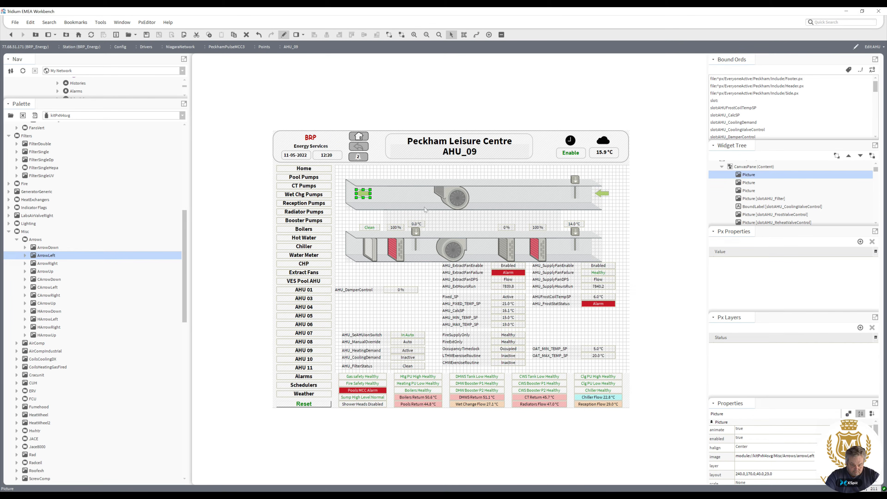
left_click_drag(603, 193, 540, 193)
left_click(621, 205)
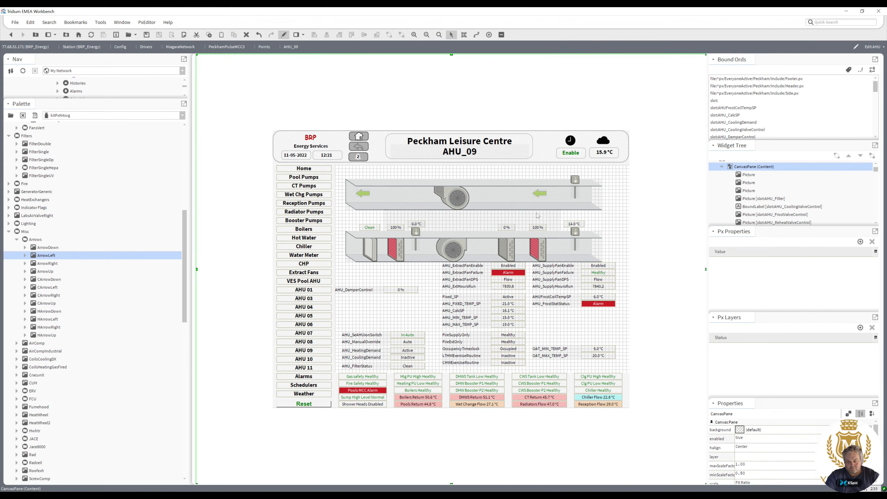
Add an ArrowRight picture at the supply duct outlet and switch the graphic to view mode.
left_click(53, 265)
left_click_drag(53, 265, 588, 248)
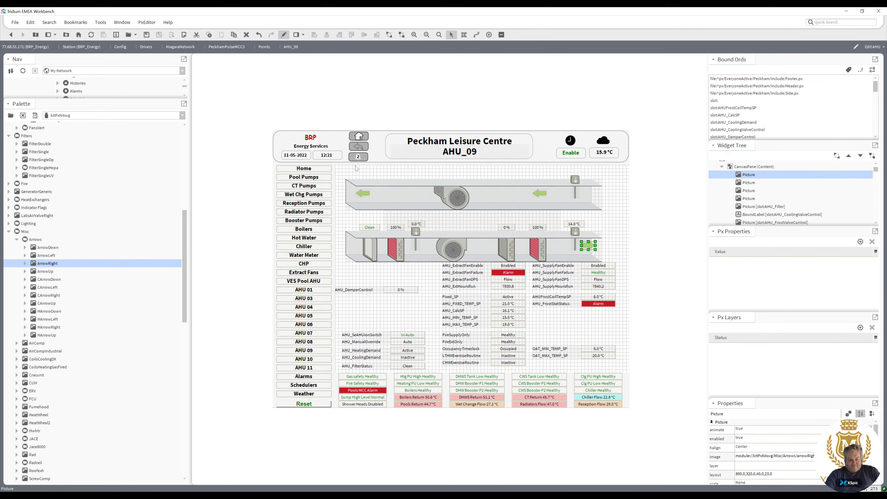
left_click(284, 35)
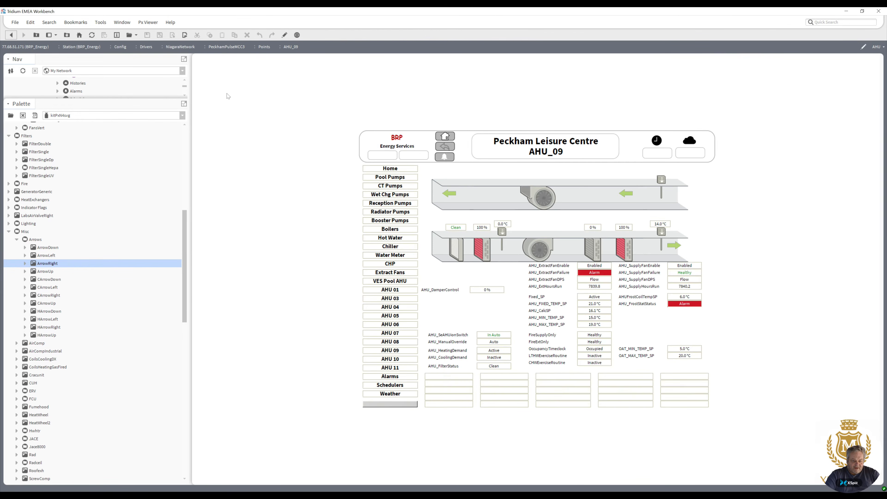
Open the graphic on several other AHU point folders to check the generic bindings.
left_click_drag(184, 278, 192, 191)
left_click_drag(130, 99, 172, 292)
double_click(96, 250)
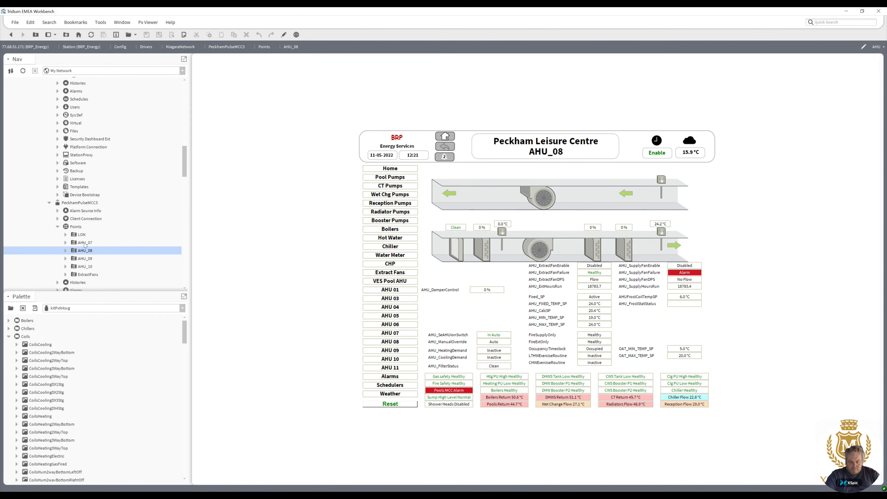
double_click(85, 244)
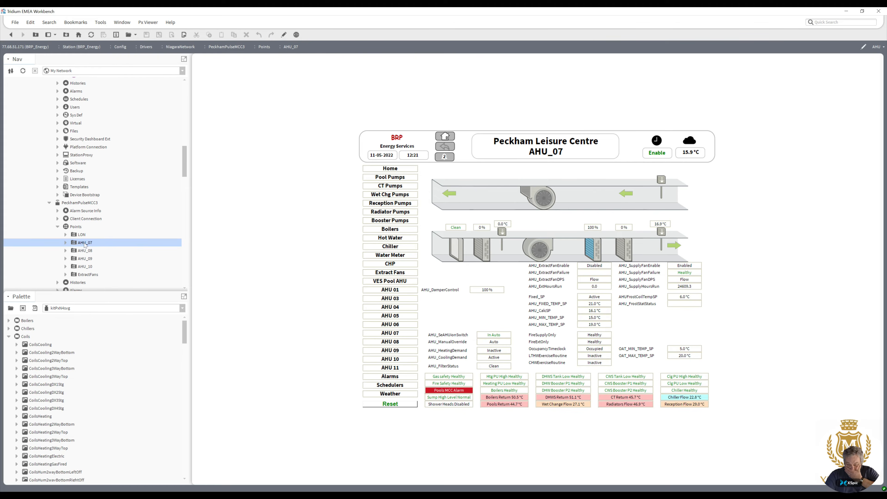
left_click_drag(185, 168, 200, 123)
double_click(95, 196)
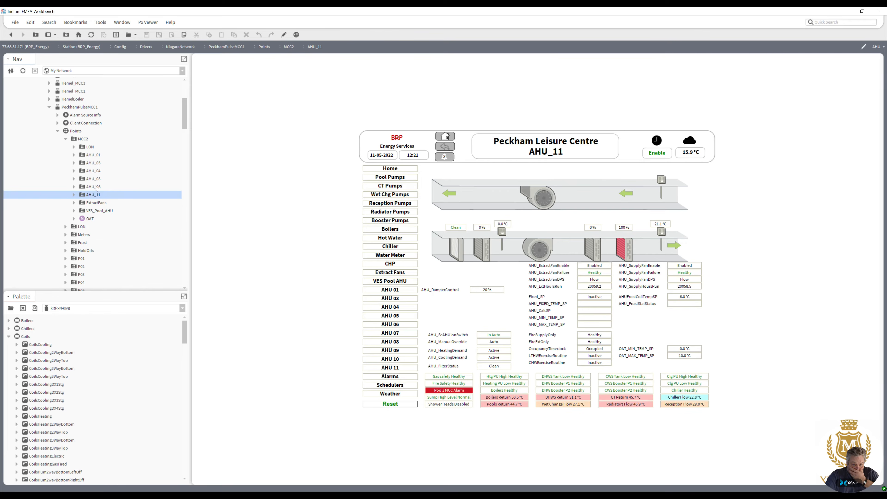
double_click(96, 188)
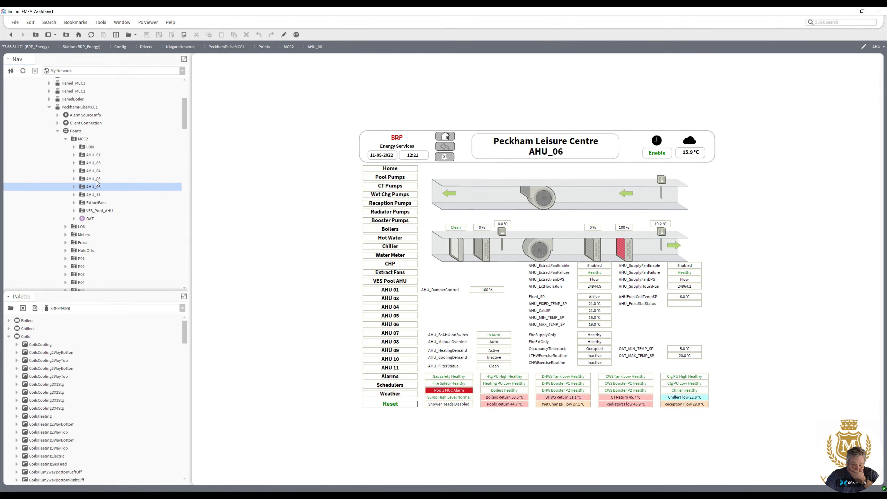
double_click(94, 178)
double_click(98, 171)
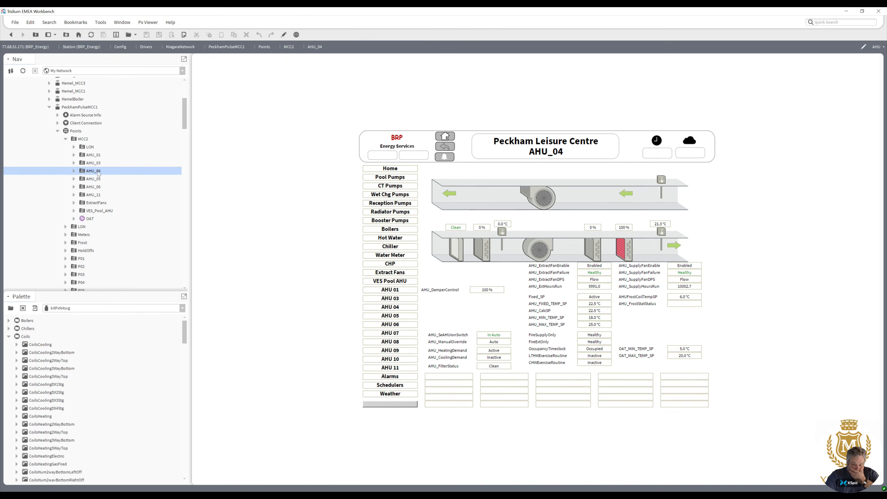
double_click(99, 164)
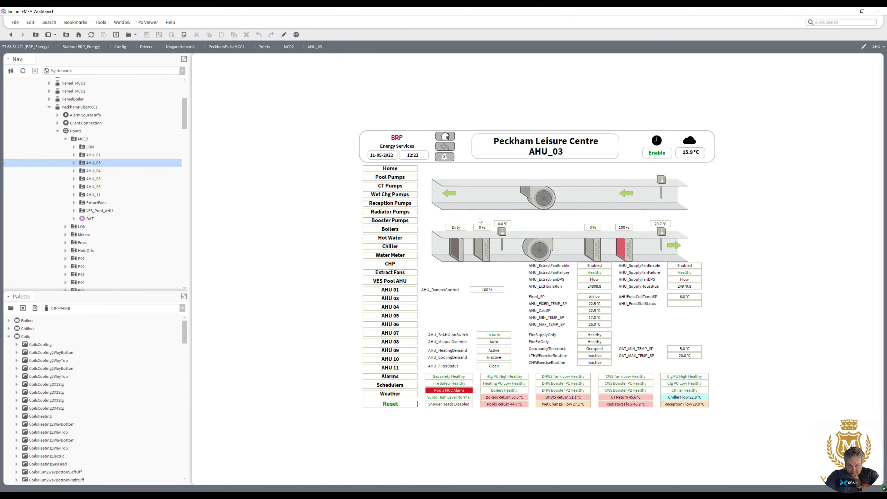
Open the graphic on the AHU_10 and AHU_09 point folders to check the generic bindings.
left_click_drag(185, 124, 185, 186)
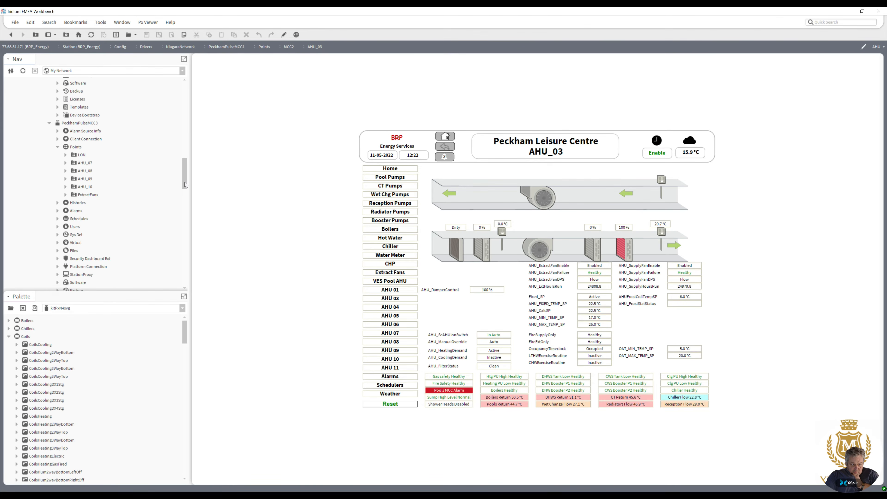
double_click(88, 189)
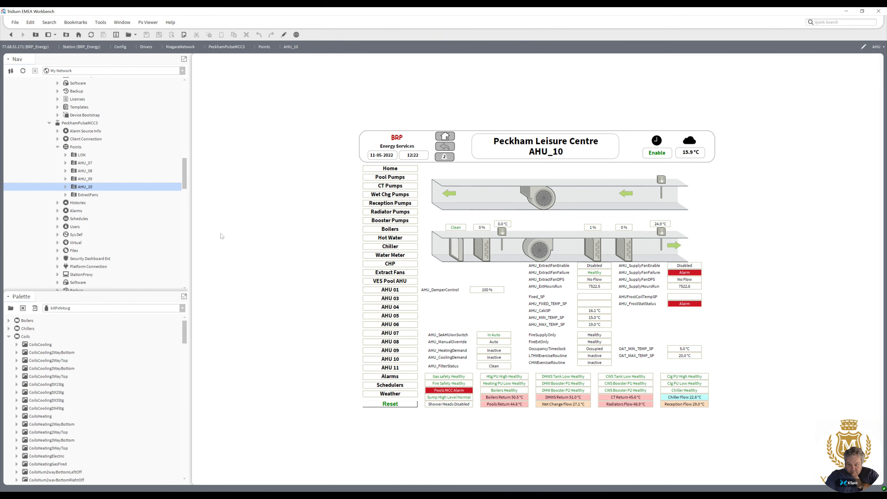
double_click(87, 179)
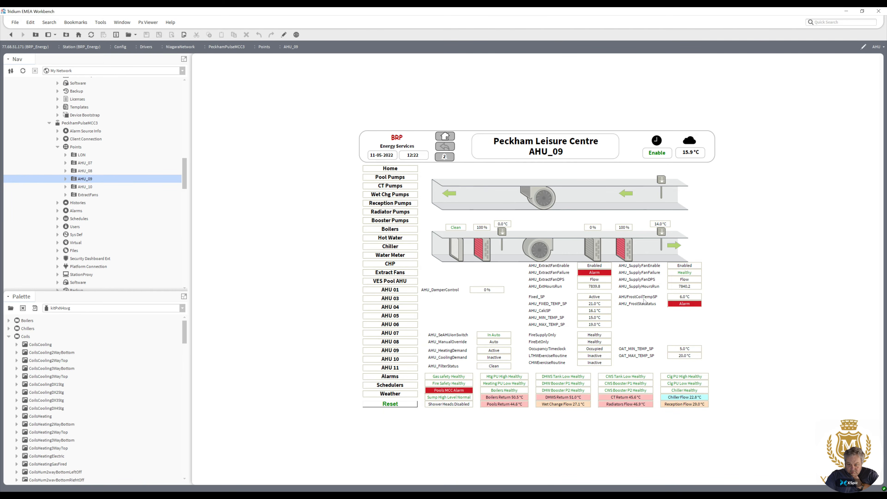
Switch to edit mode and move the frost coil setpoint value above the frost coil in the supply duct.
left_click(283, 35)
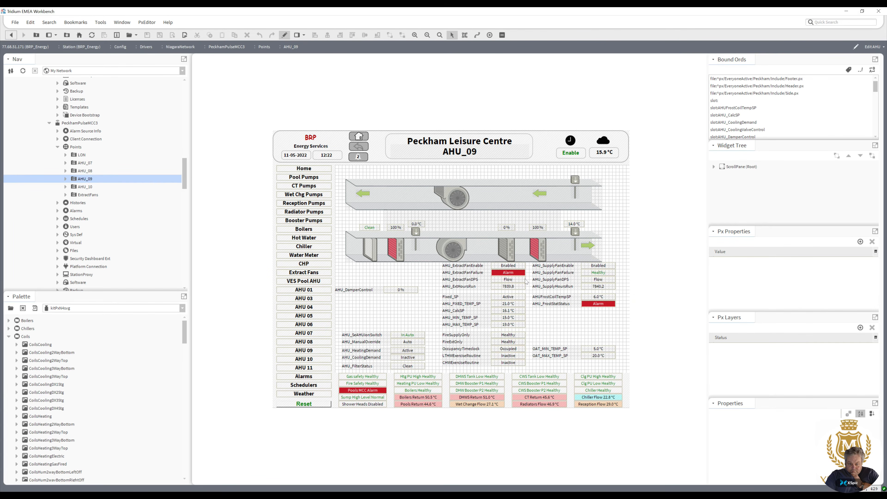
left_click(599, 297)
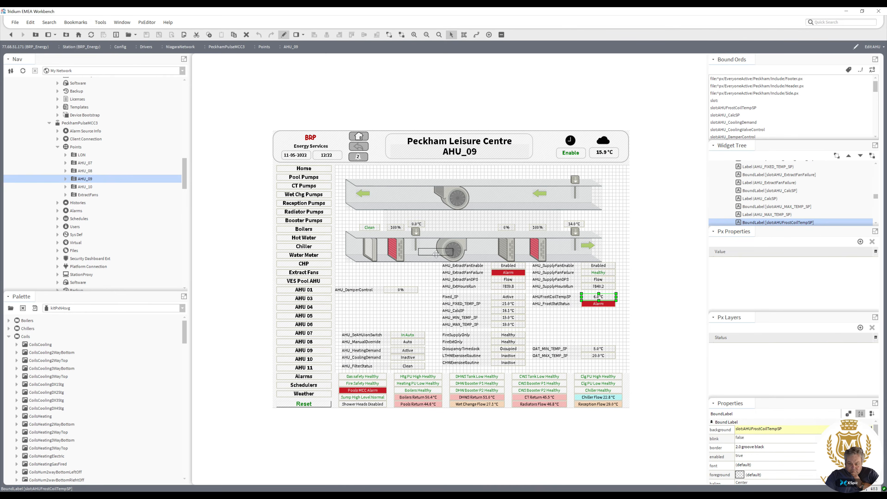
left_click_drag(405, 223, 404, 221)
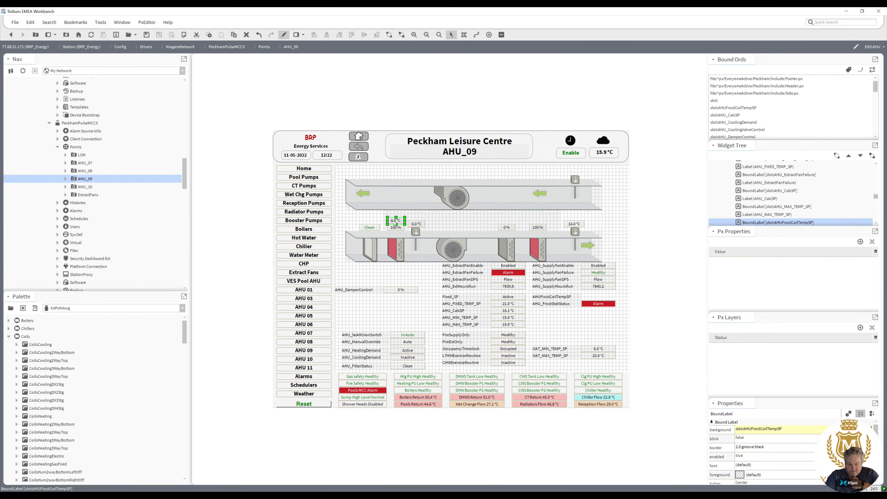
Move the frost coil setpoint caption under the frost coil and change its text to Frost Coil.
left_click_drag(545, 300, 407, 265)
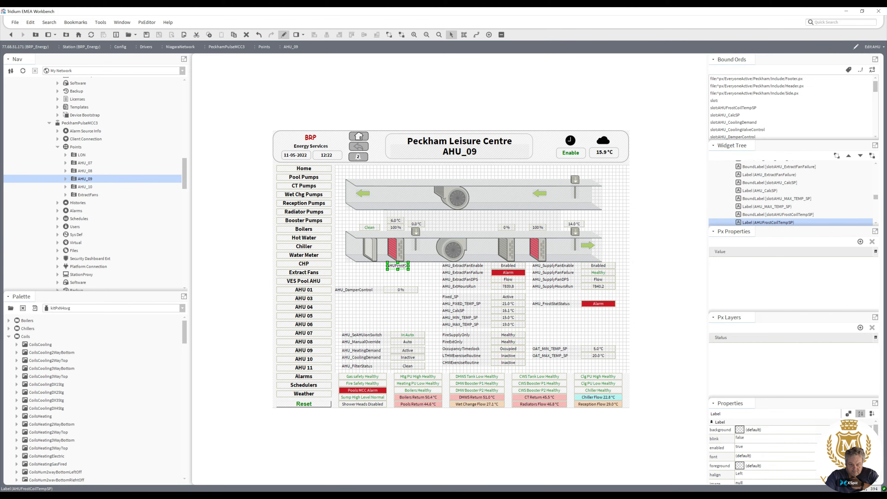
double_click(400, 266)
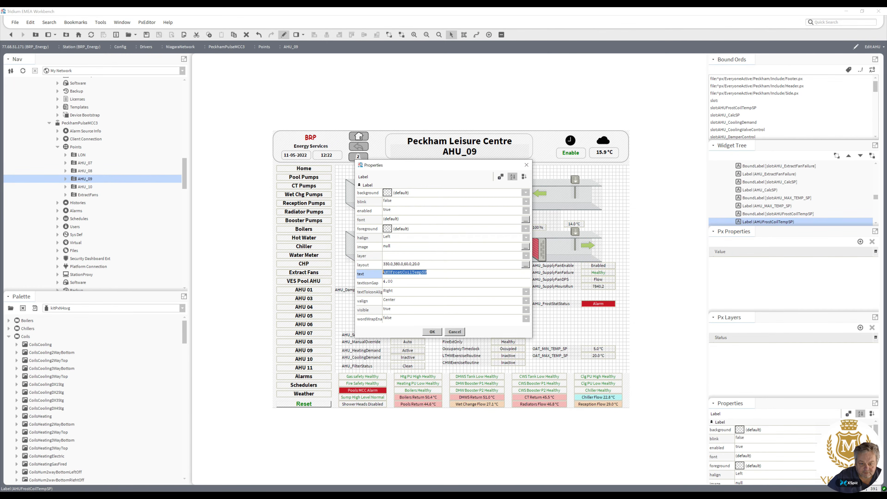
key("Home")
key("Delete")
key("Delete")
key("Delete")
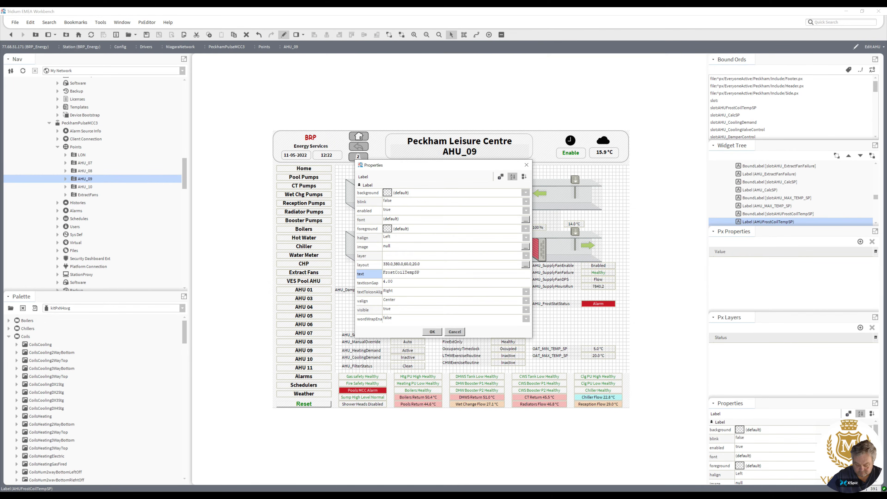
key("Right")
key("Right")
key("Right")
key("Right")
key("Right")
key("Right")
key("Right")
key("Right")
key("Right")
key("shift+End")
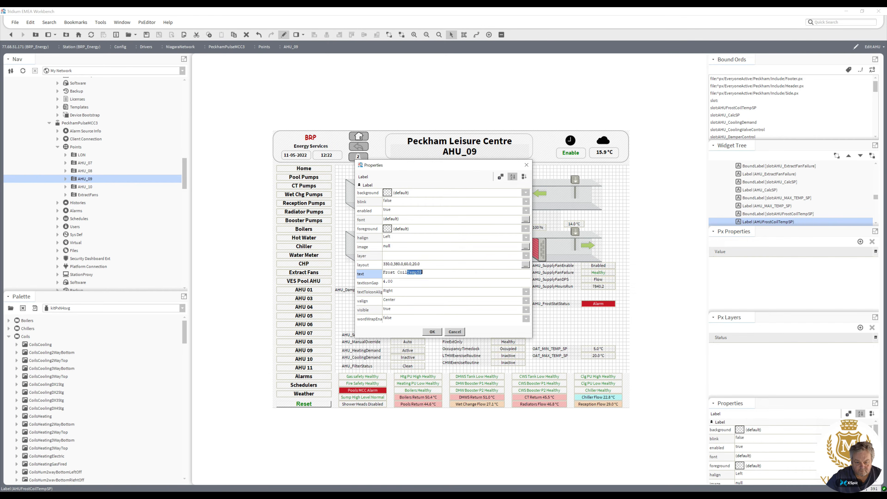
key("Delete")
left_click(432, 331)
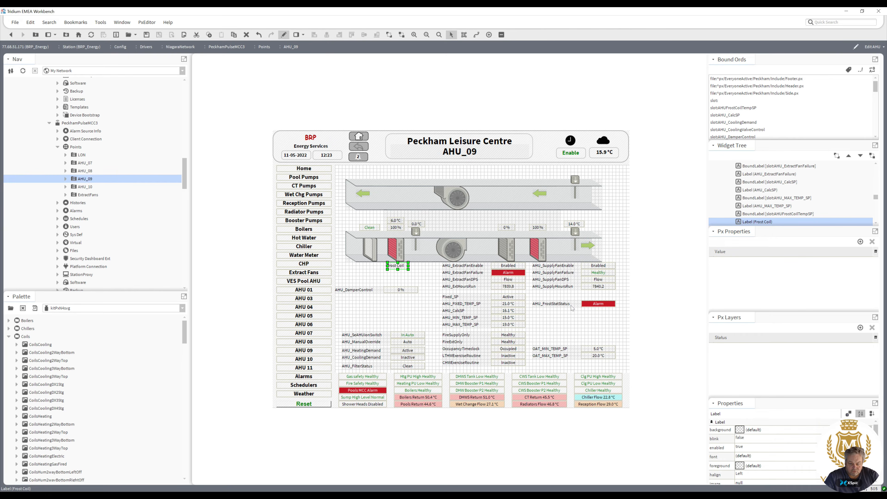
Move the frost stat status value under the Frost Coil label and delete the frost stat status caption.
left_click(596, 305)
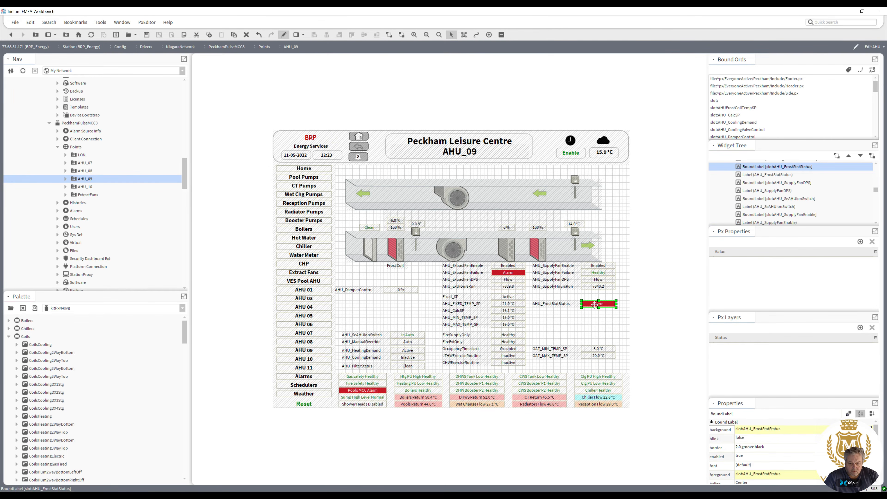
left_click_drag(403, 273, 413, 274)
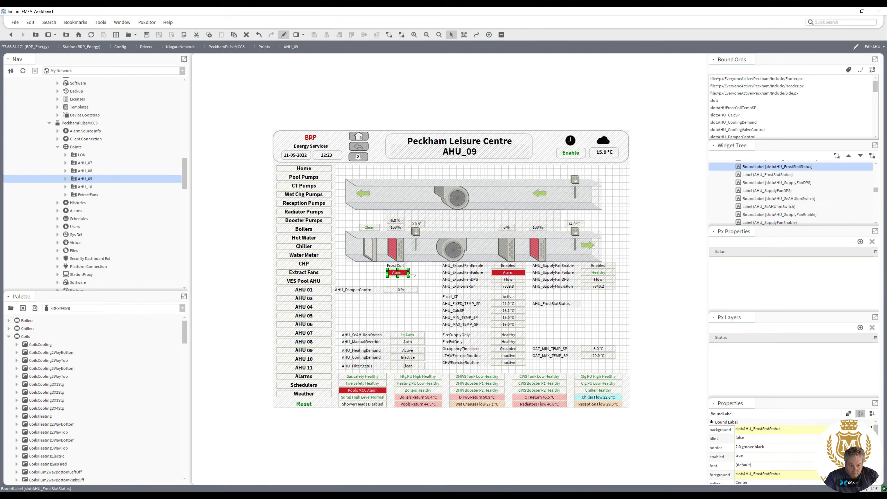
left_click(552, 305)
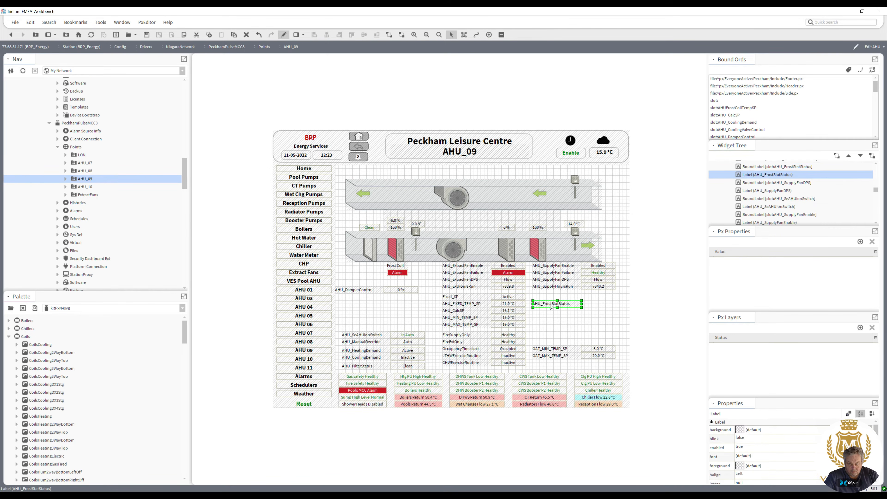
key("Delete")
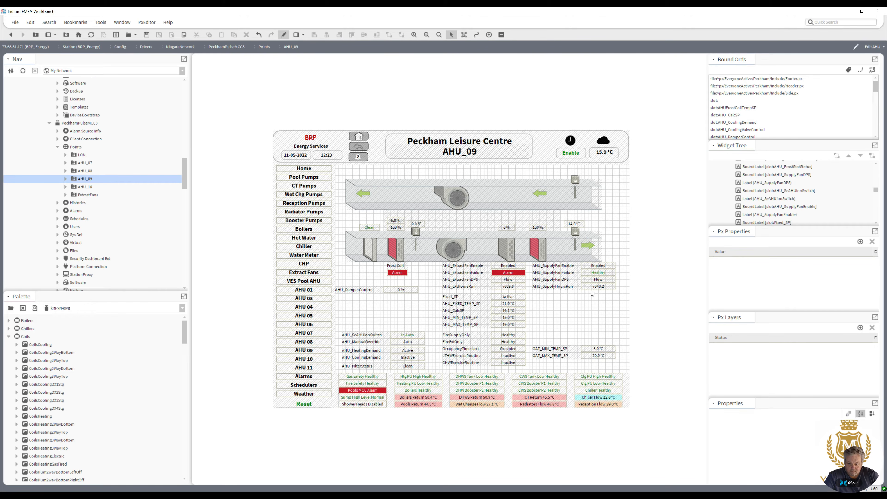
Move the supply fan DPS flow value onto the supply fan and delete its caption.
left_click_drag(628, 298, 550, 308)
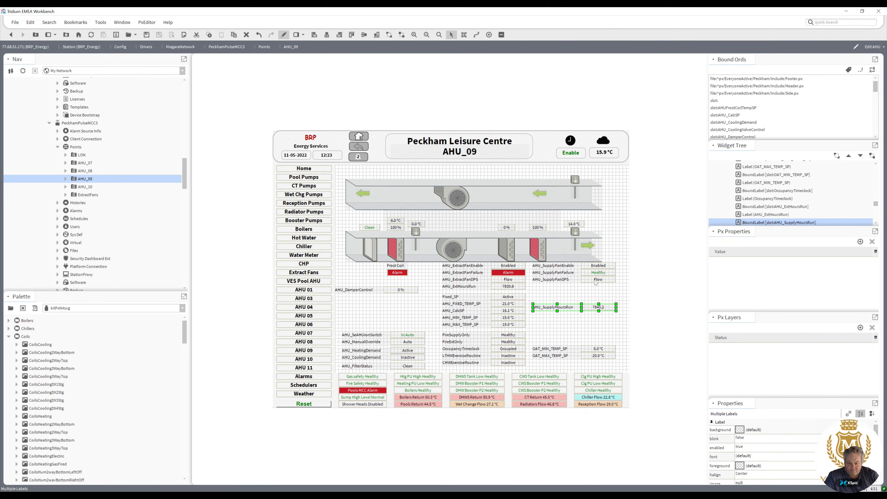
left_click_drag(596, 283, 451, 229)
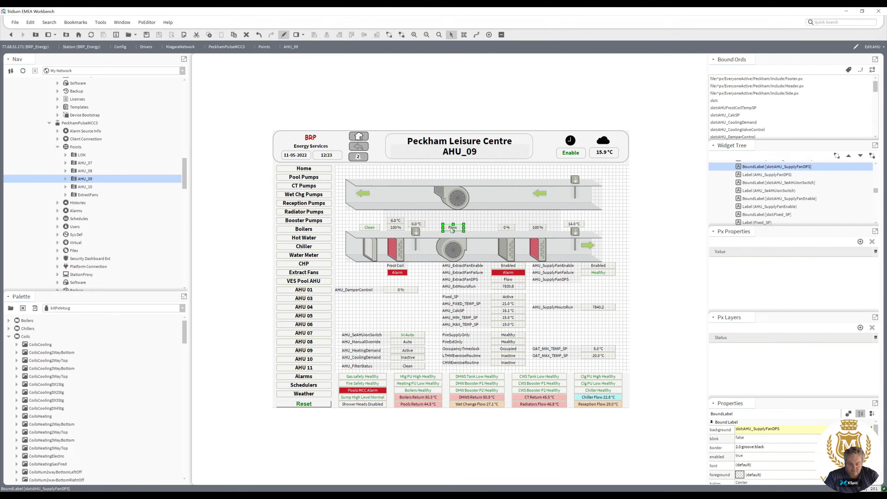
left_click(544, 280)
key("Delete")
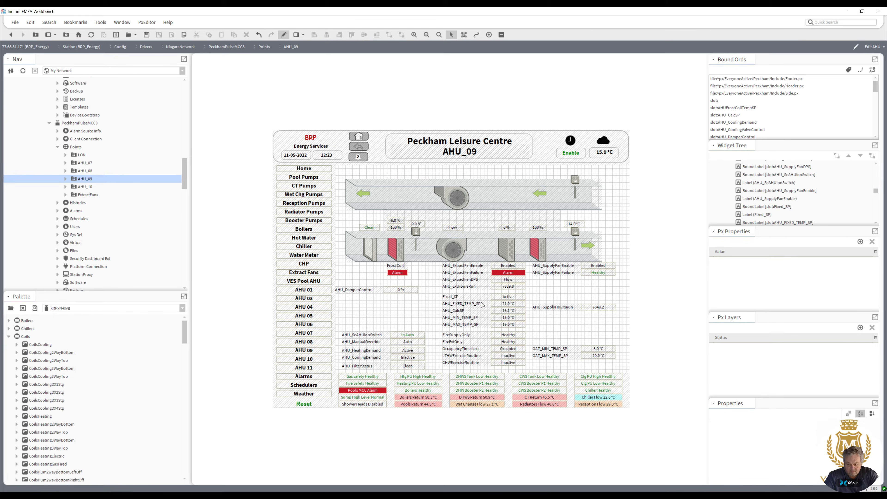
Bring the extract fan DPS flow value to the front and place it above the extract fan in the upper duct.
left_click_drag(506, 282, 460, 236)
right_click(469, 235)
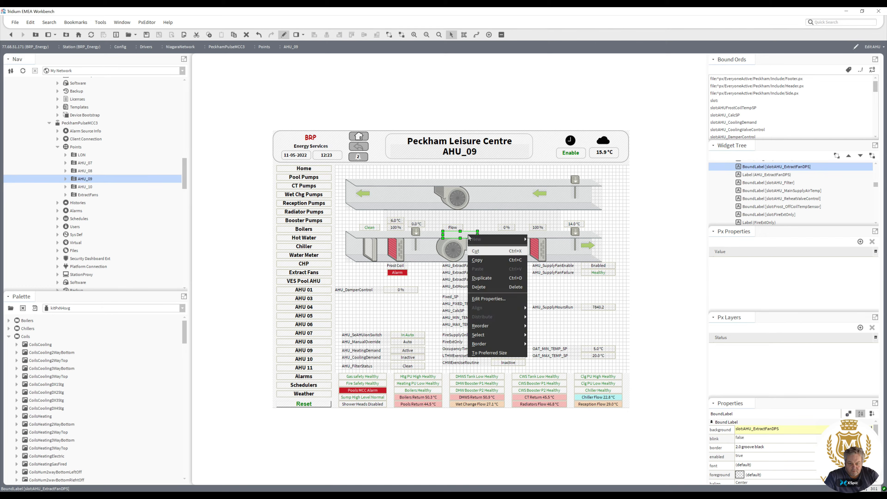
mouse_move(494, 326)
left_click(540, 326)
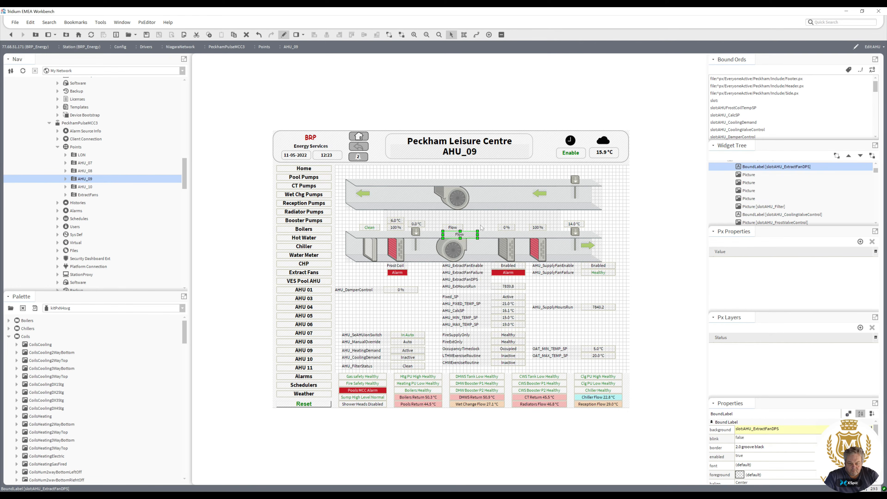
left_click_drag(475, 233, 454, 177)
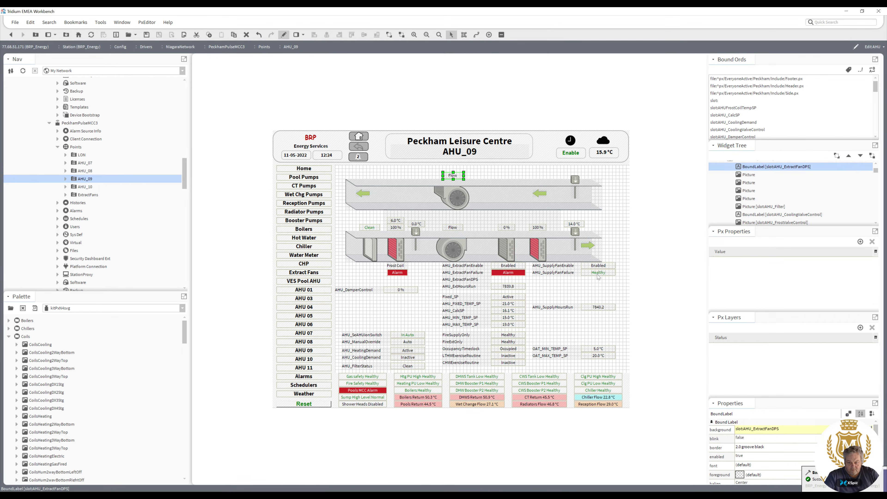
Move the supply fan failure value above the supply fan and the extract fan failure value above the extract fan.
left_click_drag(598, 276, 465, 220)
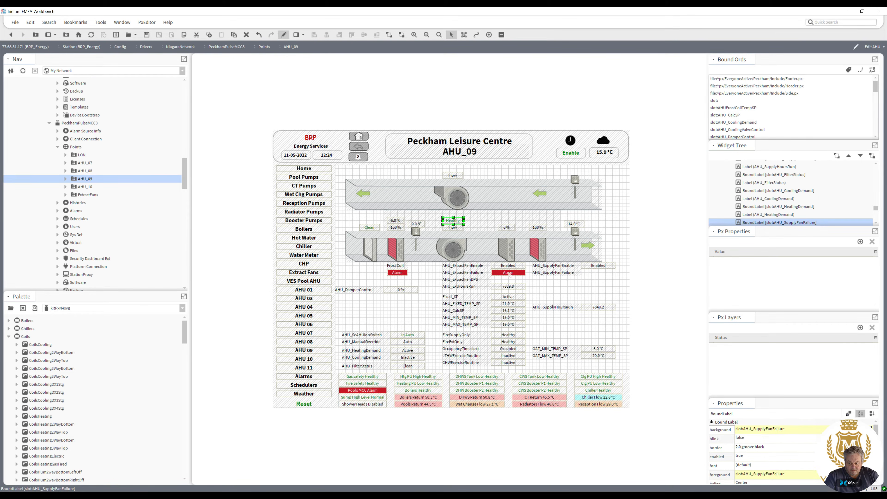
left_click_drag(510, 274, 464, 168)
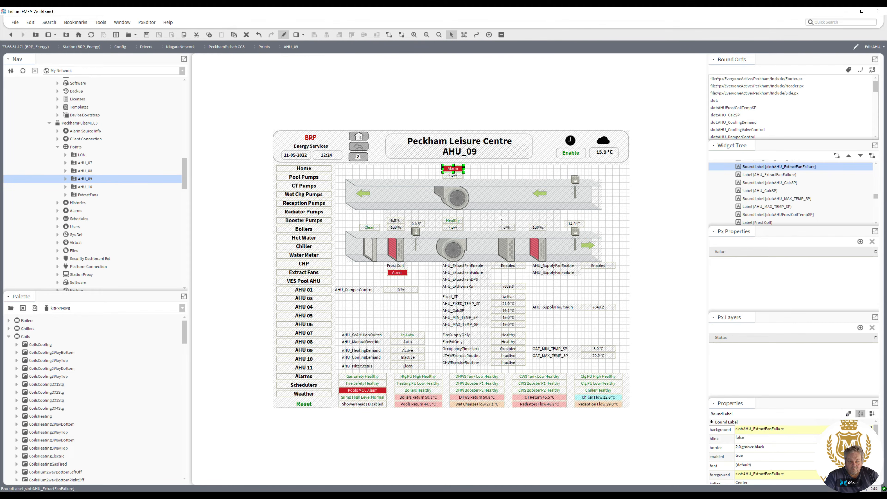
Delete the captions of the supply fan failure, extract fan failure and extract fan DPS points.
left_click(547, 276)
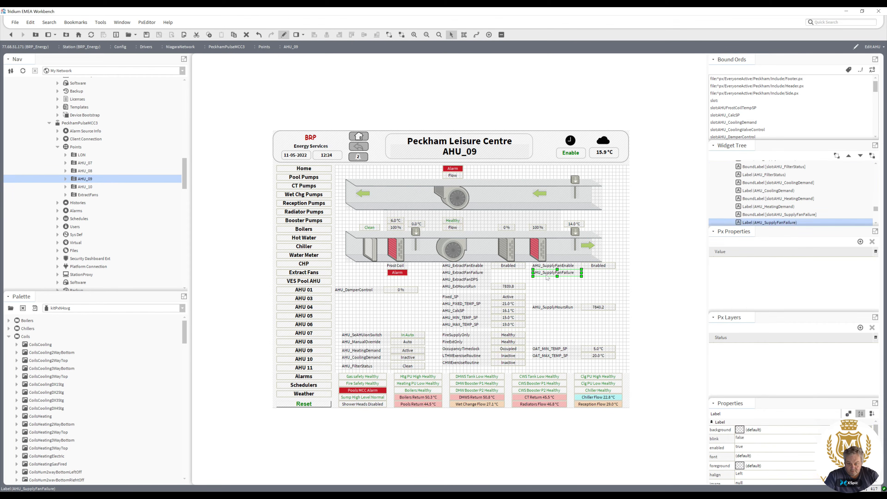
key("Delete")
left_click(478, 274)
key("Delete")
left_click(477, 280)
key("Delete")
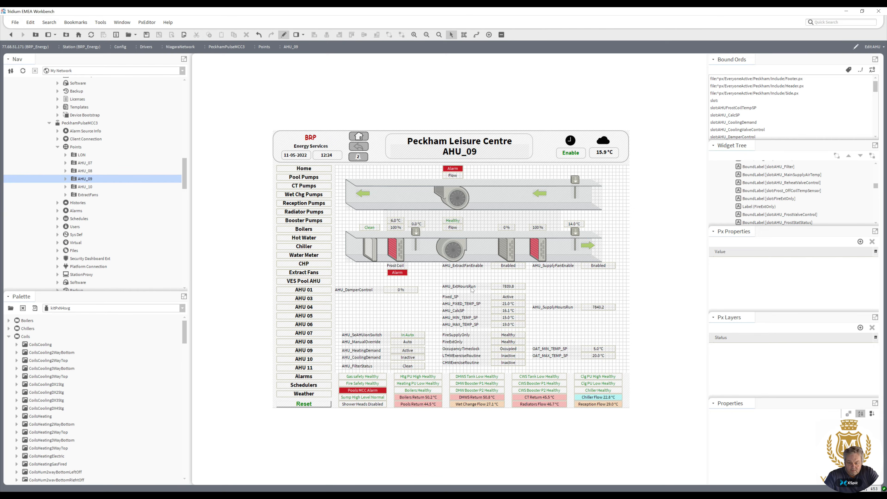
Nudge the extract fan enable and supply fan enable rows down one line in the points table.
left_click(468, 267)
left_click(501, 268, "shift")
left_click_drag(501, 269, 501, 276)
left_click(543, 269)
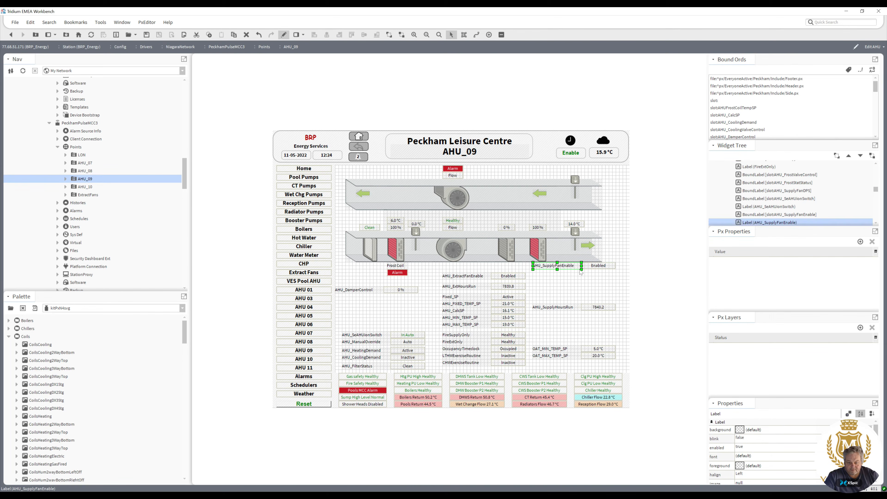
left_click(582, 271, "shift")
left_click_drag(569, 268, 568, 277)
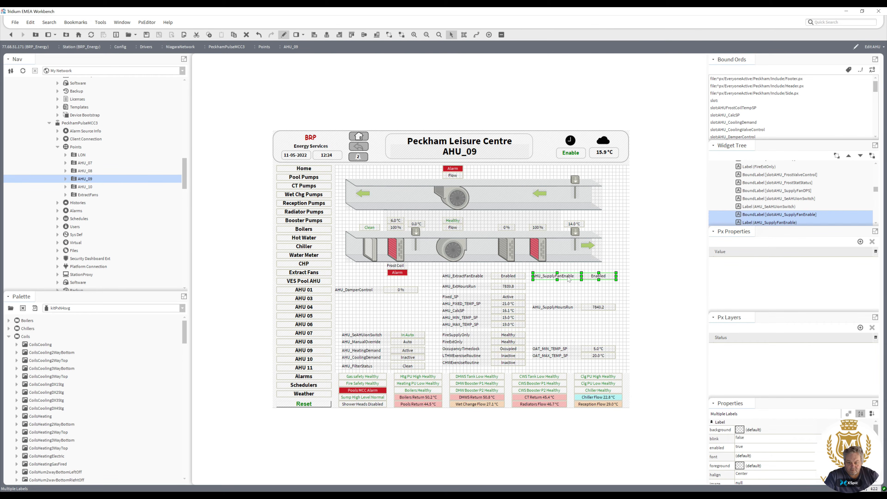
left_click(595, 280)
Move the extract fan enable value above the extract fan, beside its failure and flow values.
mouse_move(470, 270)
left_mouse_down()
mouse_move(480, 273)
mouse_move(461, 275)
mouse_move(446, 213)
left_mouse_up()
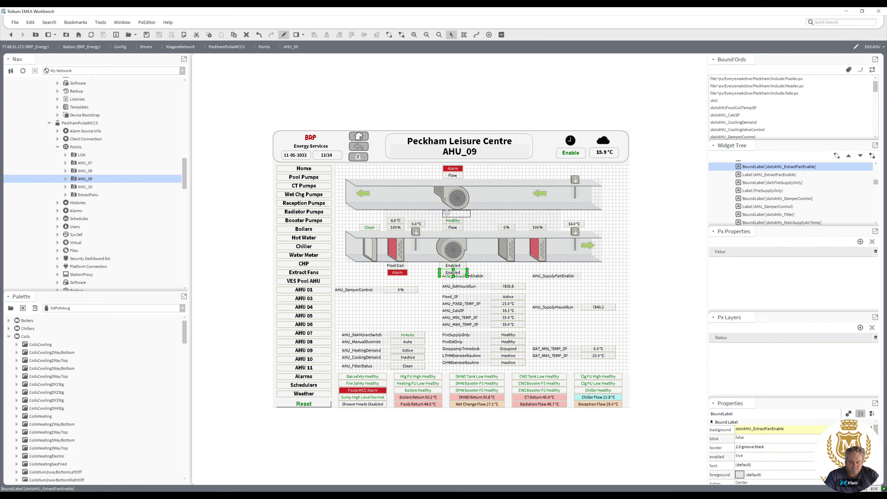
left_click_drag(447, 212, 449, 214)
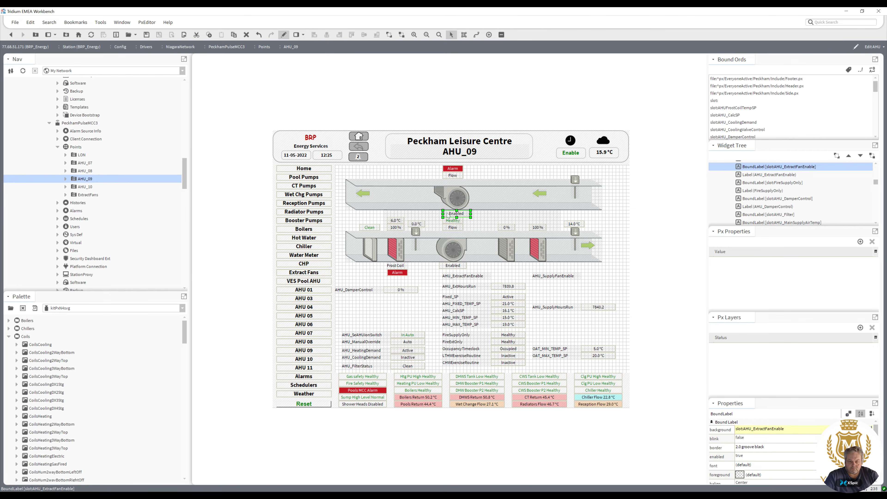
mouse_move(452, 174)
left_mouse_down()
mouse_move(431, 182)
mouse_move(460, 177)
left_mouse_up()
left_click(454, 178, "ctrl")
left_click_drag(457, 214, 471, 168)
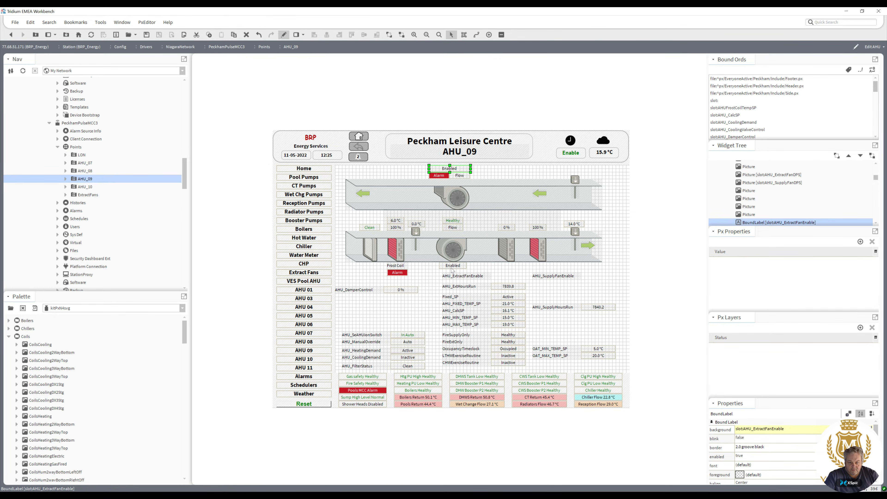
Arrange the supply fan failure and flow values side by side above the supply fan.
left_click(454, 228)
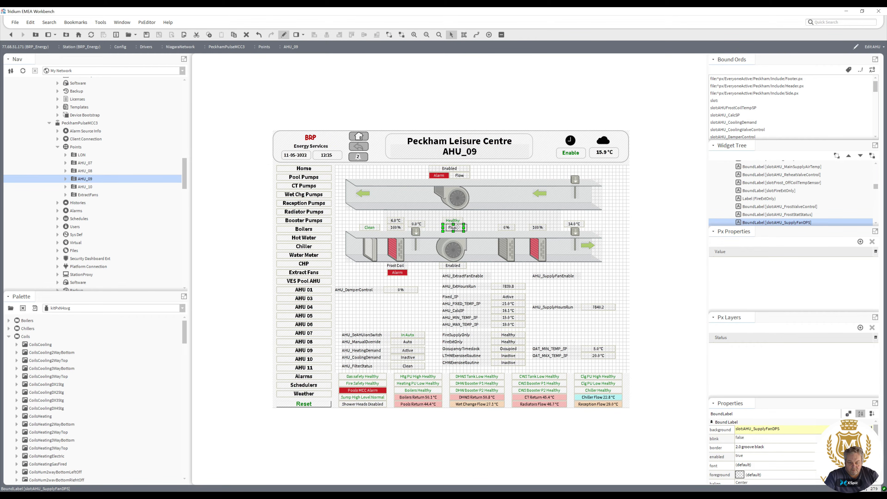
left_click_drag(453, 222, 437, 231)
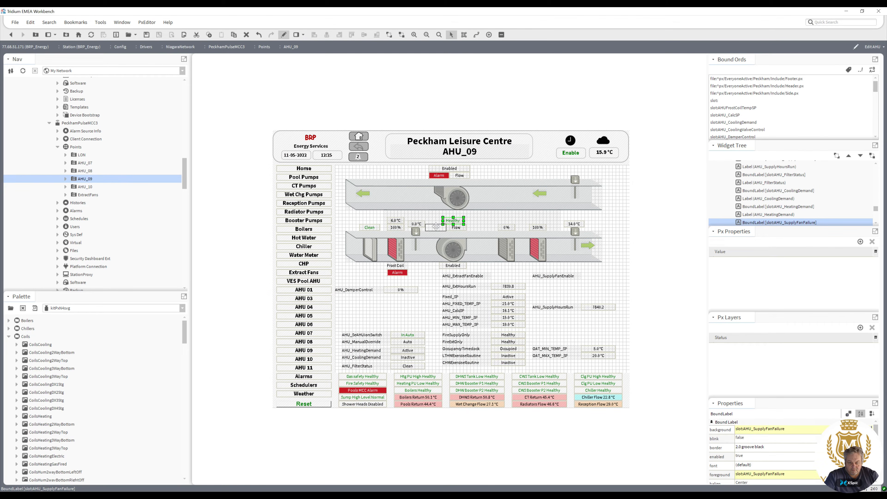
left_click(456, 230, "ctrl")
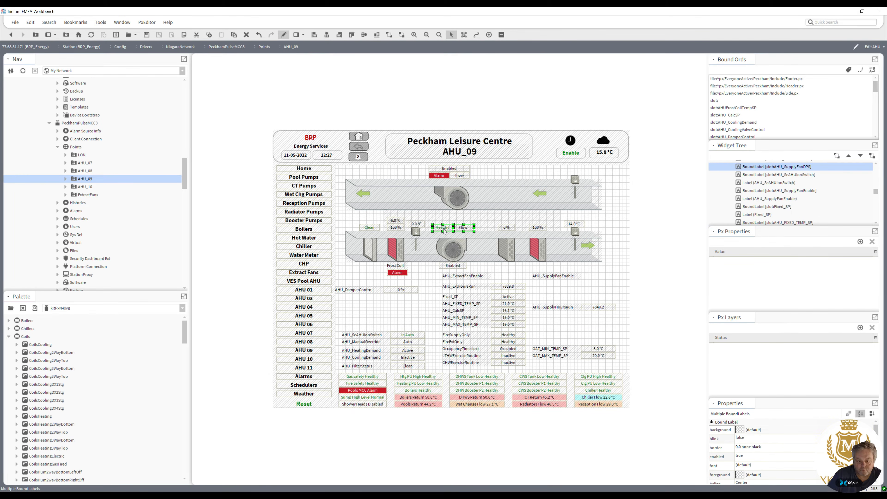
Move the supply fan enable value above the supply fan and delete the extract fan enable caption.
mouse_move(453, 265)
left_mouse_down()
mouse_move(446, 221)
mouse_move(474, 220)
left_mouse_up()
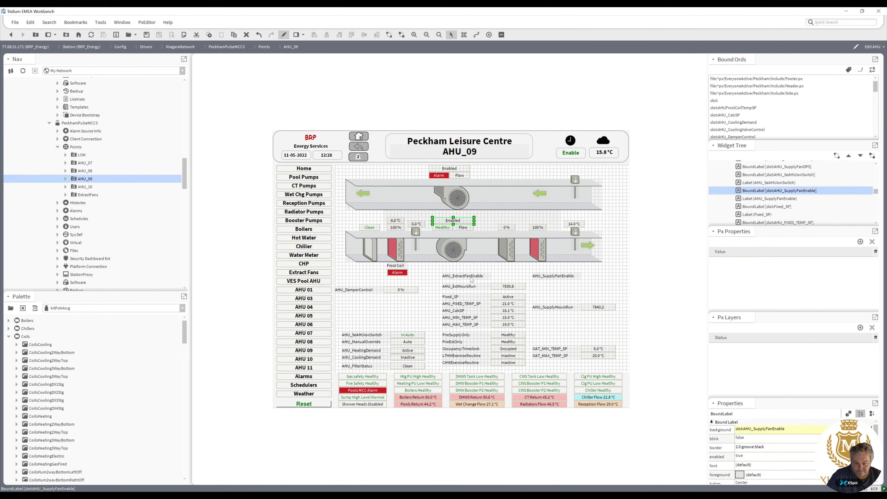
left_click(471, 278)
key("Delete")
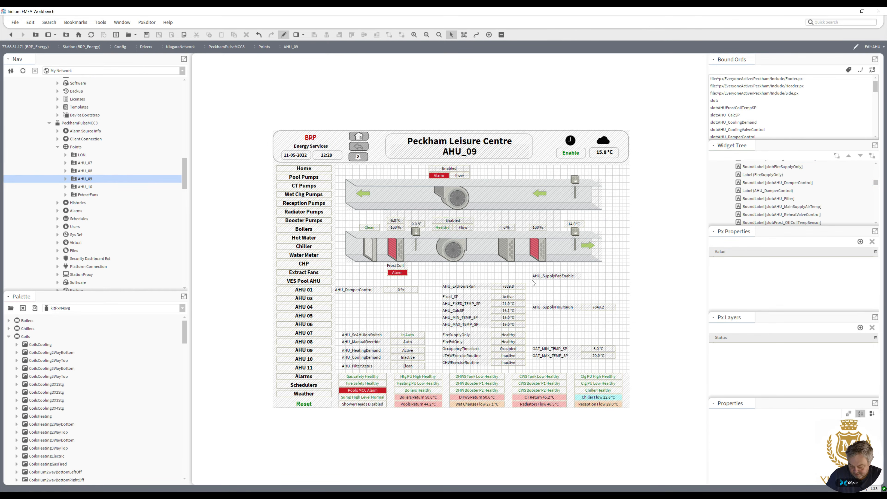
Delete the supply fan enable caption and review the binding properties of the supply and extract fan enable values.
left_click(541, 279)
key("Delete")
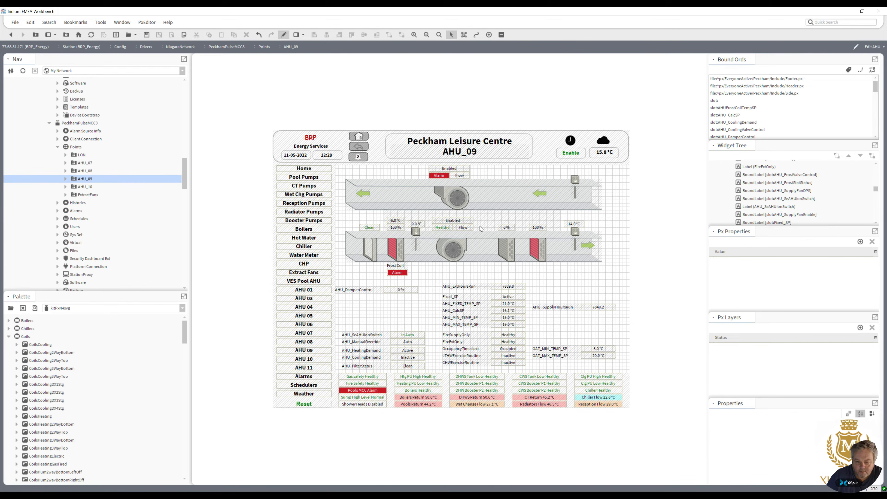
double_click(455, 220)
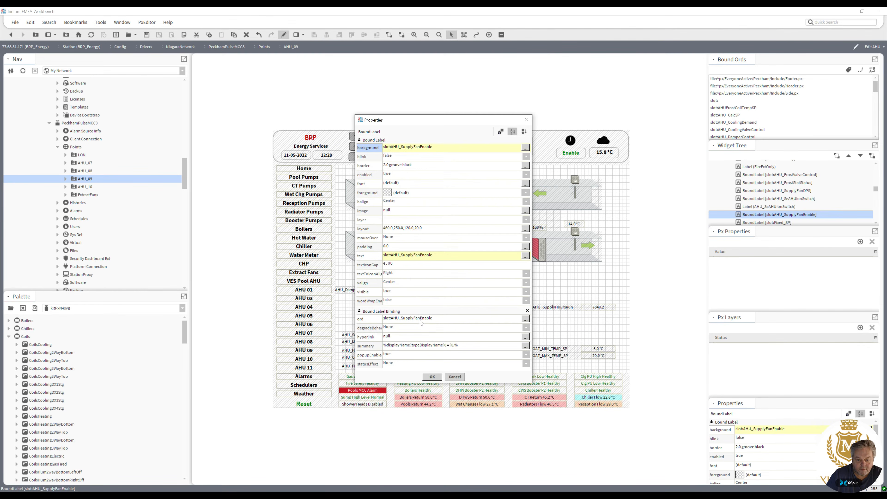
left_click(432, 377)
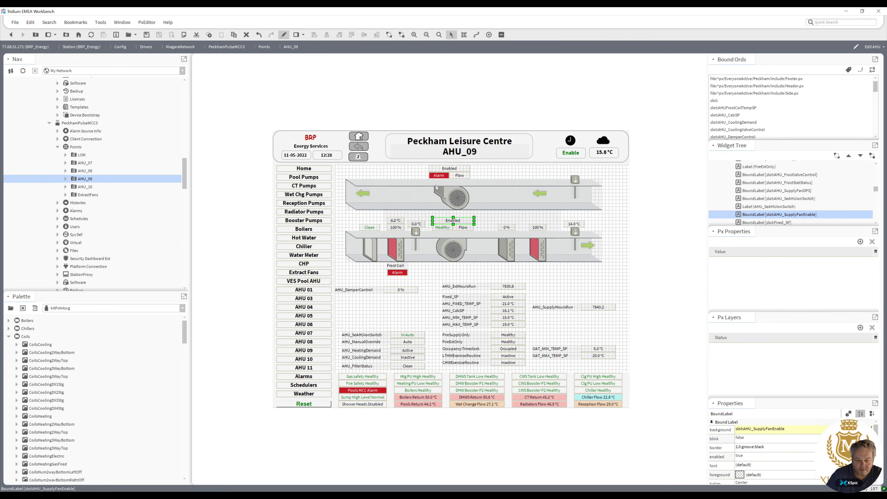
double_click(447, 171)
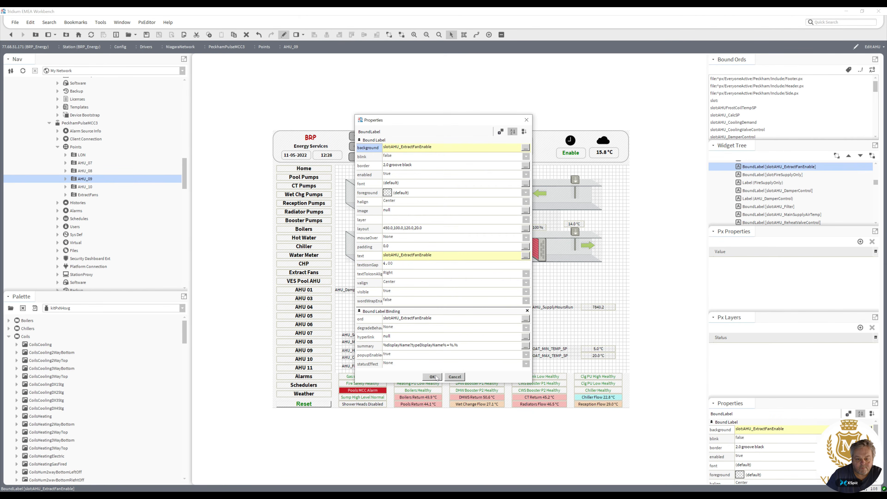
left_click(433, 377)
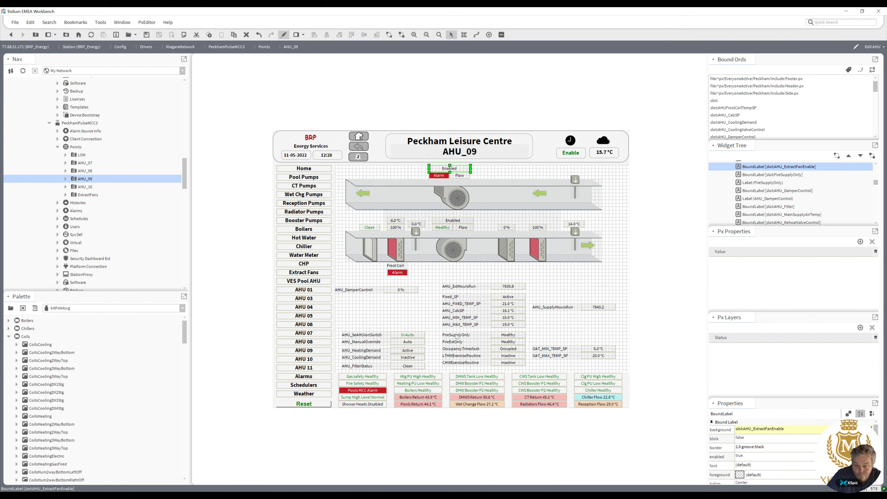
Animate the occupancy timeclock value's foreground with a Boolean to Simple converter, setting the true value to green.
double_click(507, 349)
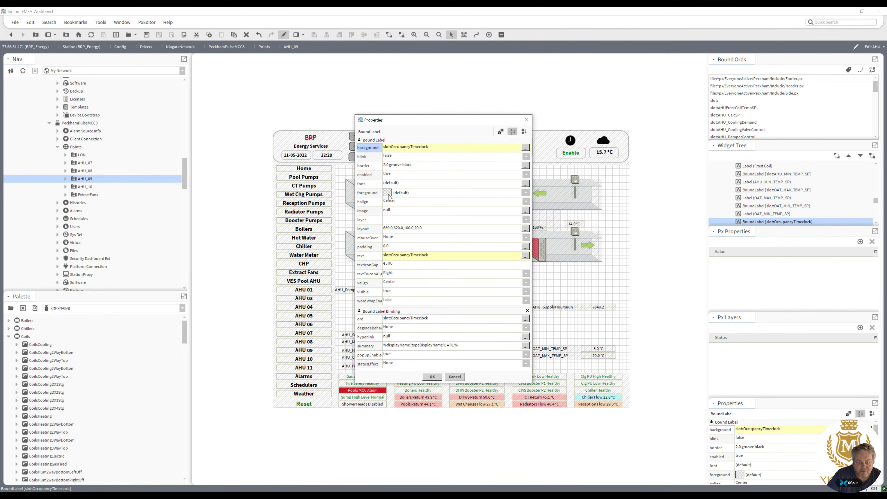
right_click(388, 193)
left_click(398, 194)
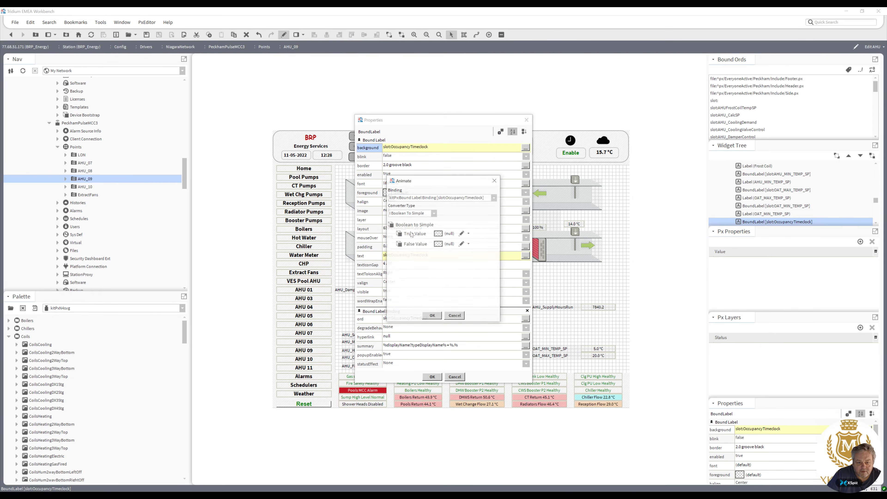
left_click(434, 235)
left_click(345, 214)
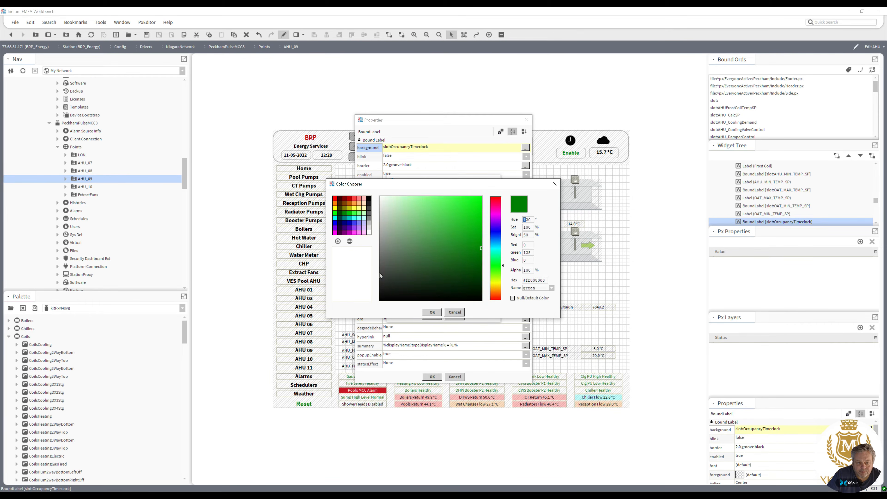
left_click(432, 313)
left_click(432, 317)
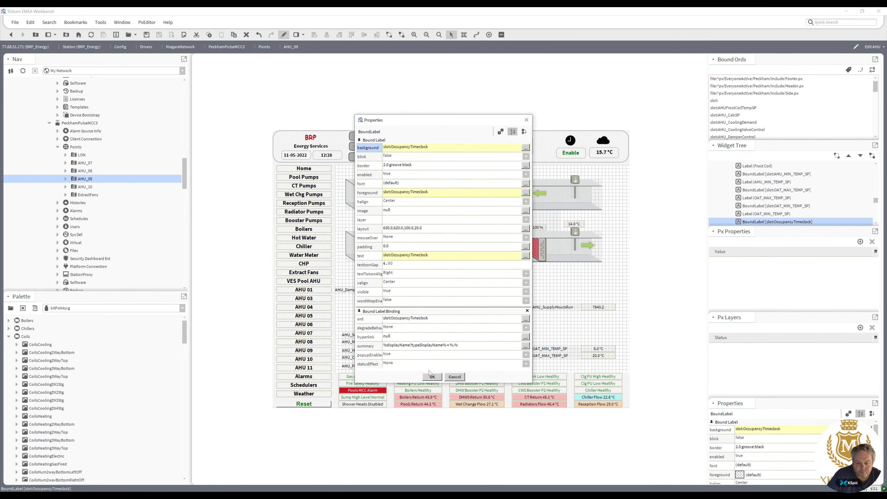
left_click(433, 377)
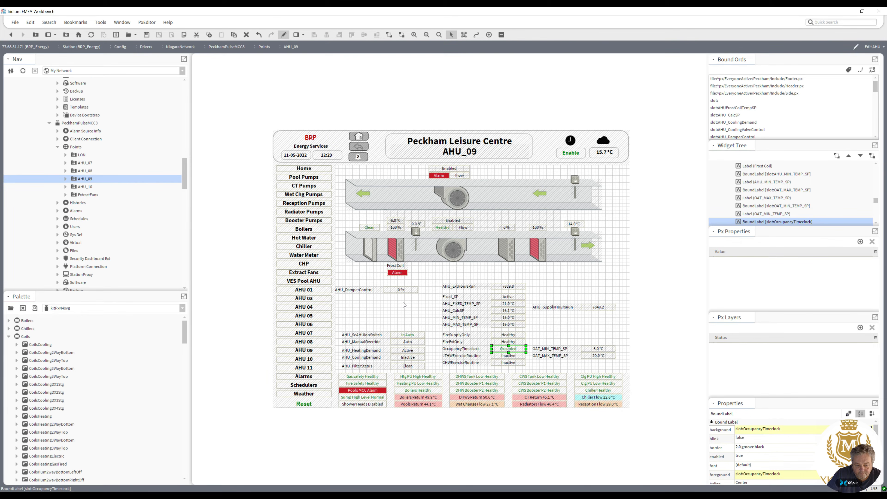
Move the supply fan hours-run row up beside the extract fan hours-run row.
left_click(403, 292)
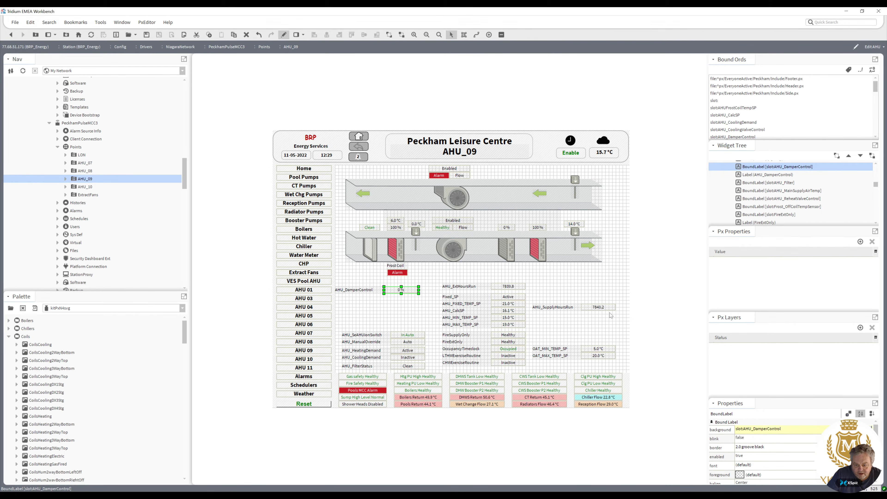
left_click_drag(619, 316, 545, 286)
left_click(567, 312)
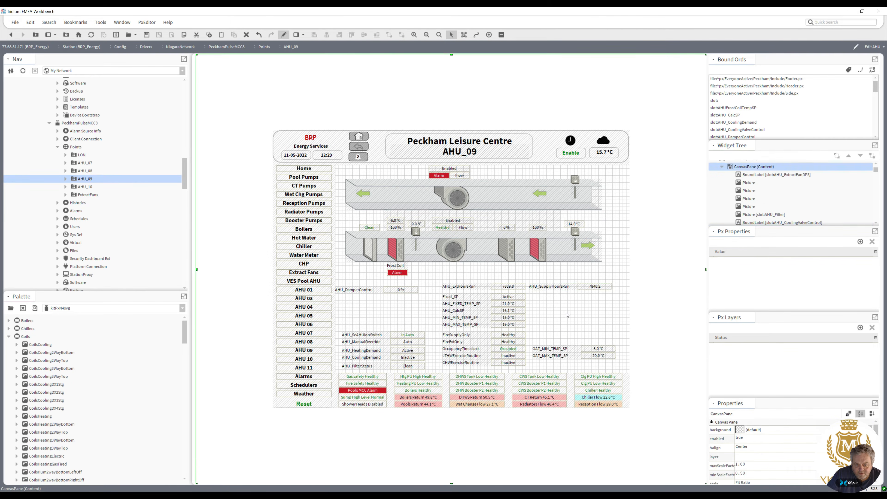
left_click(511, 287)
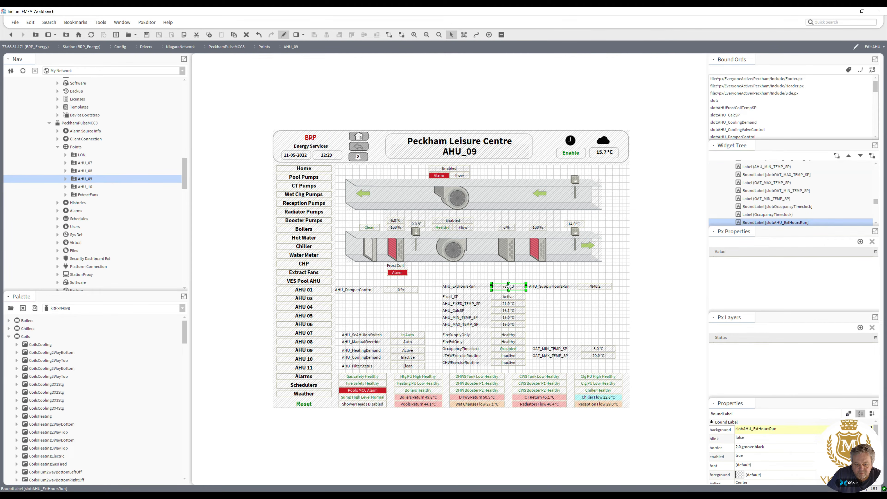
left_click_drag(511, 287, 451, 215)
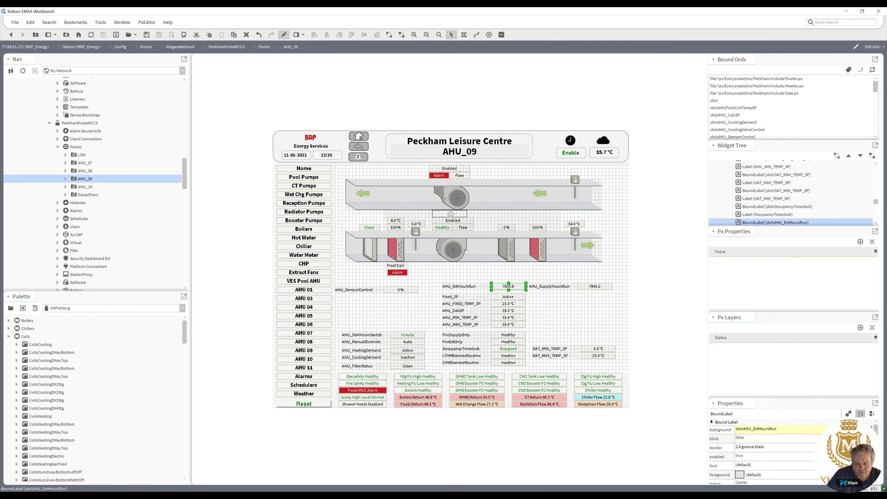
left_click_drag(451, 215, 513, 286)
Nudge the whole AHU diagram down several grid steps and lower the damper control row by one line.
left_click_drag(624, 282, 333, 160)
key("Down")
key("Down")
key("Down")
key("Down")
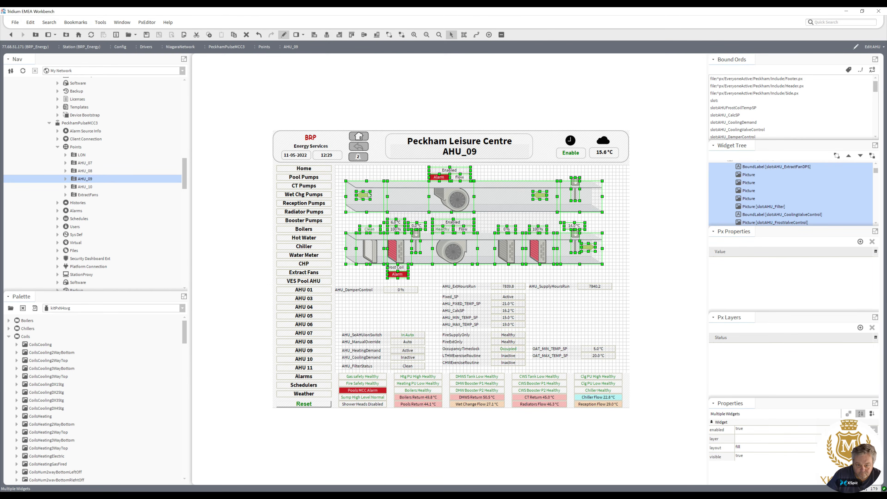
key("Down")
key("Down")
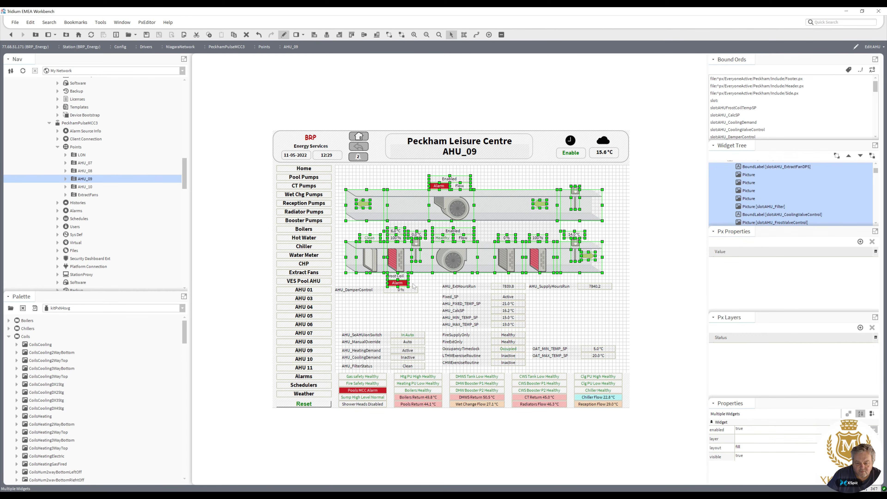
left_click_drag(427, 297, 329, 287)
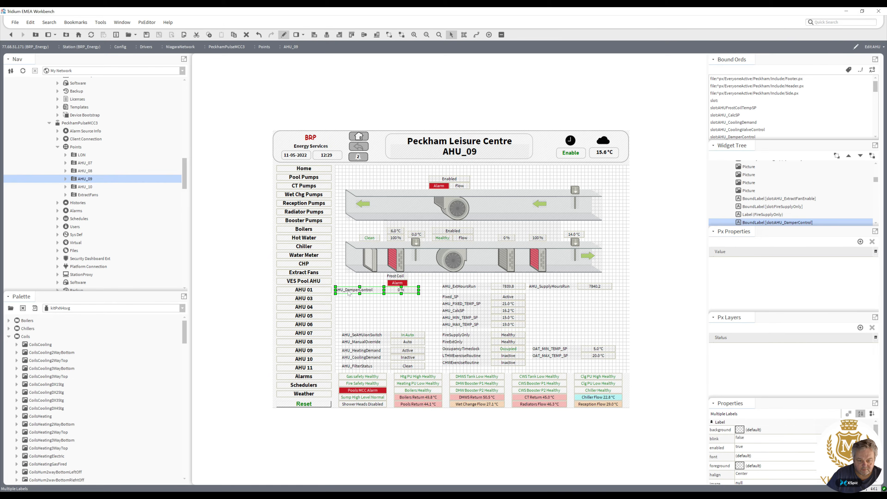
left_click_drag(402, 290, 408, 304)
Place the extract and supply hours-run values above their fans and delete both hours-run captions.
left_click_drag(516, 288, 471, 171)
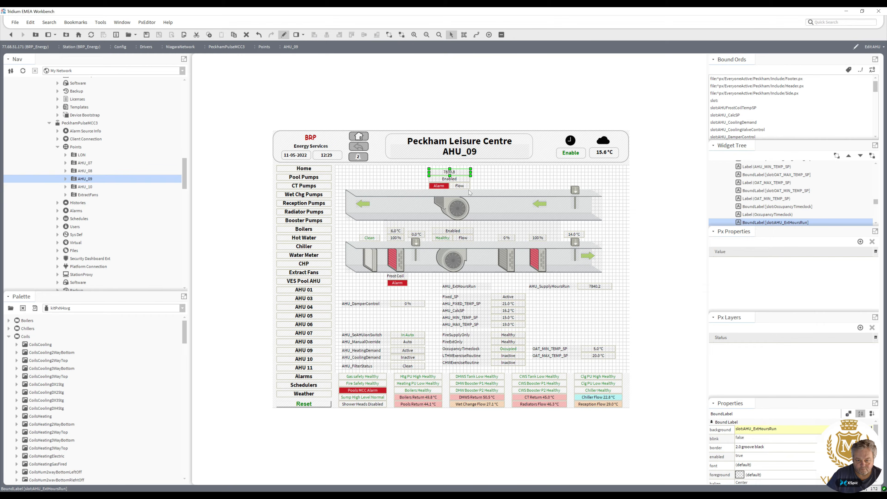
left_click_drag(592, 287, 474, 228)
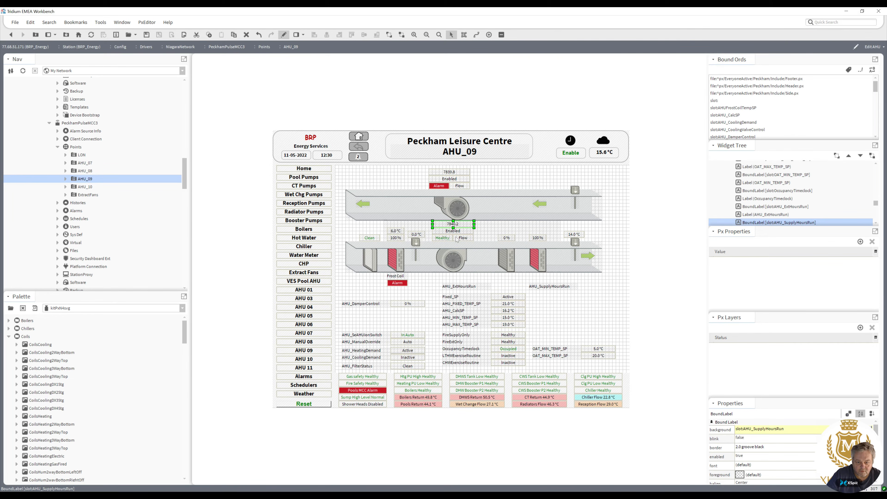
left_click(461, 287)
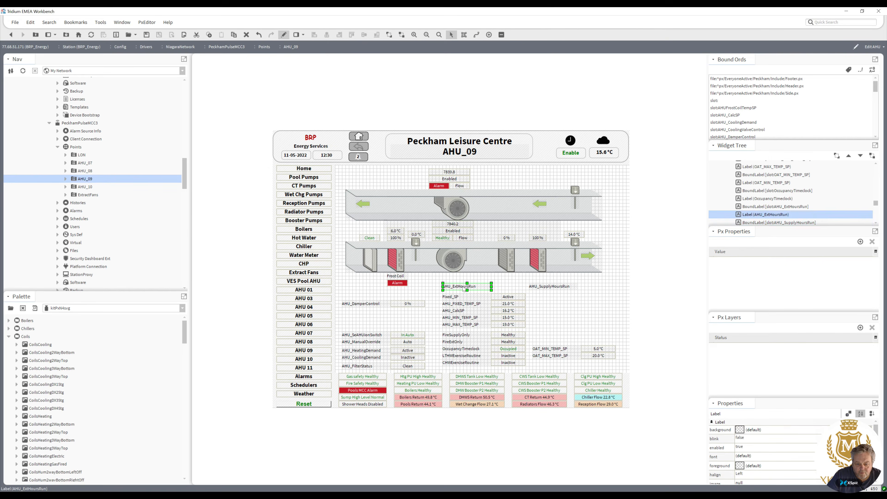
key("Delete")
left_click(545, 285)
key("Delete")
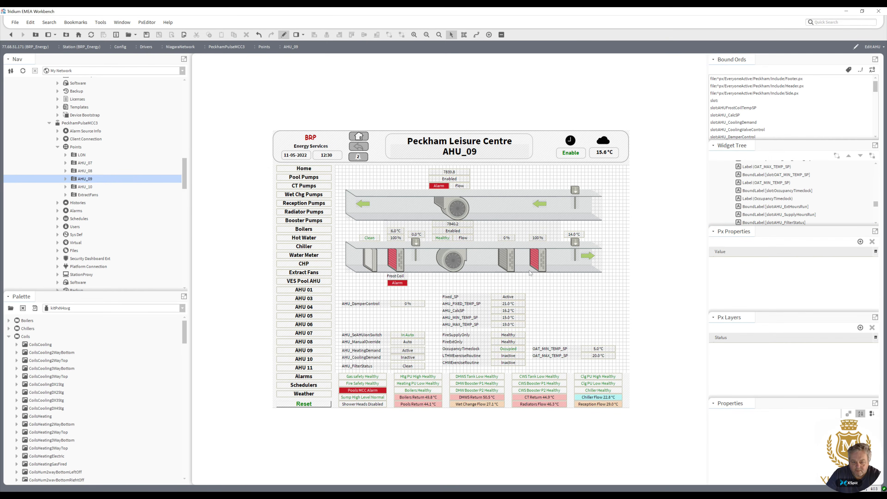
Move the supply fan enable, healthy and flow values below the supply fan.
left_click(464, 238)
left_click(445, 239, "ctrl")
left_click(448, 231, "ctrl")
left_click(450, 225, "ctrl")
left_click_drag(449, 227, 448, 277)
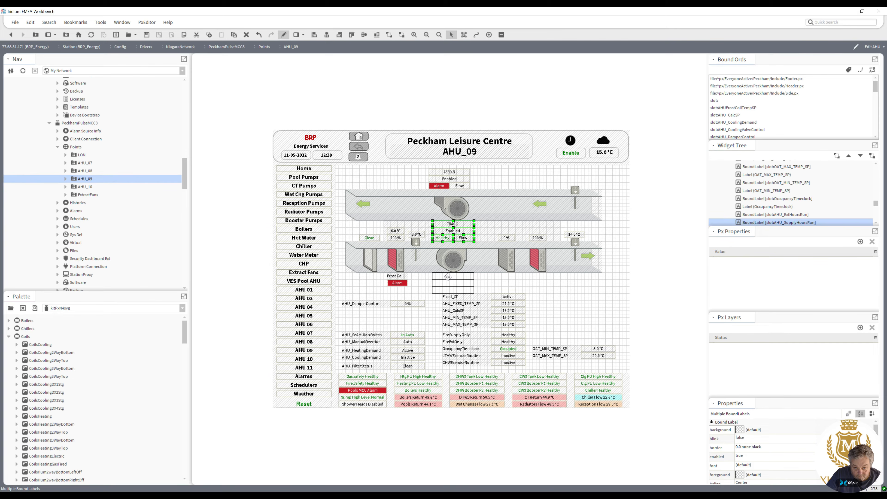
left_click_drag(448, 277, 448, 277)
Move the block of Fixed_SP and temperature setpoint rows to the right-hand column.
left_click_drag(530, 291, 441, 330)
left_click_drag(451, 297, 537, 294)
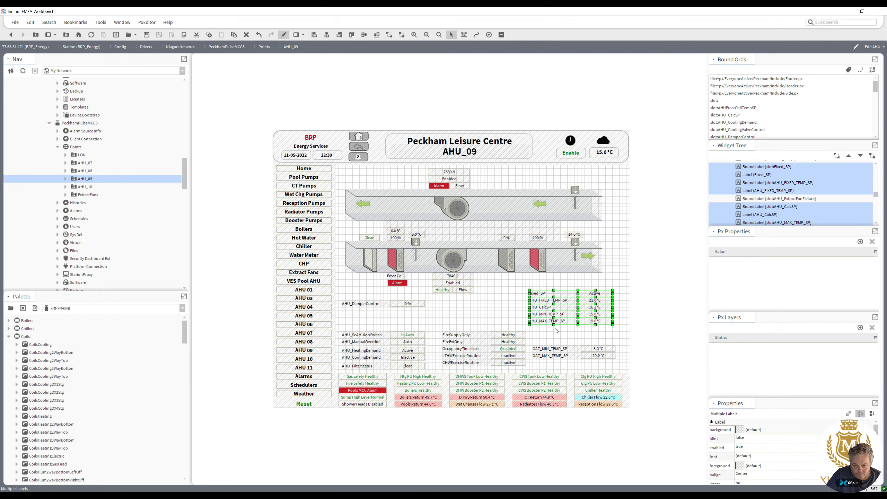
left_click(555, 340)
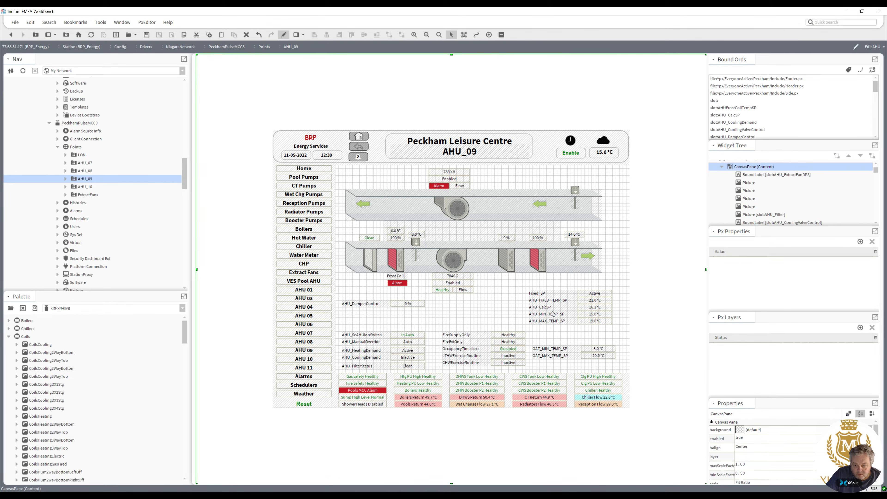
Shift the AHU_MIN_TEMP_SP and AHU_MAX_TEMP_SP rows down one line in the setpoint block.
left_click(592, 306)
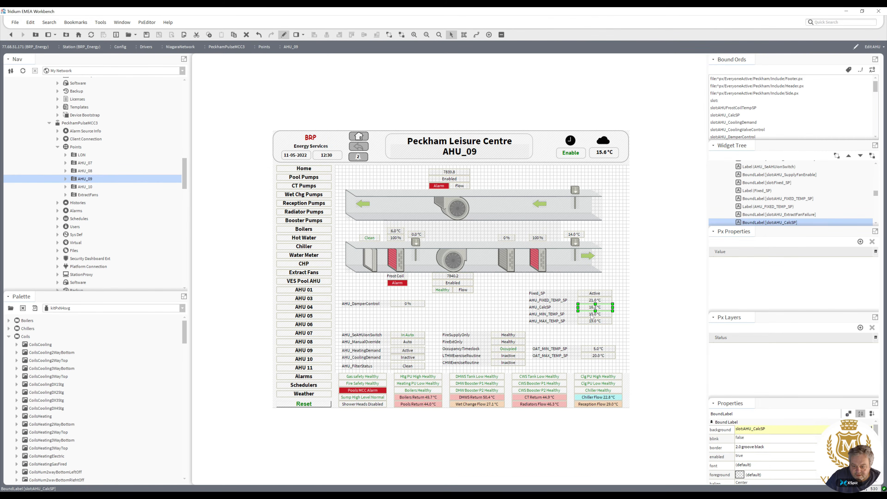
left_click(593, 322)
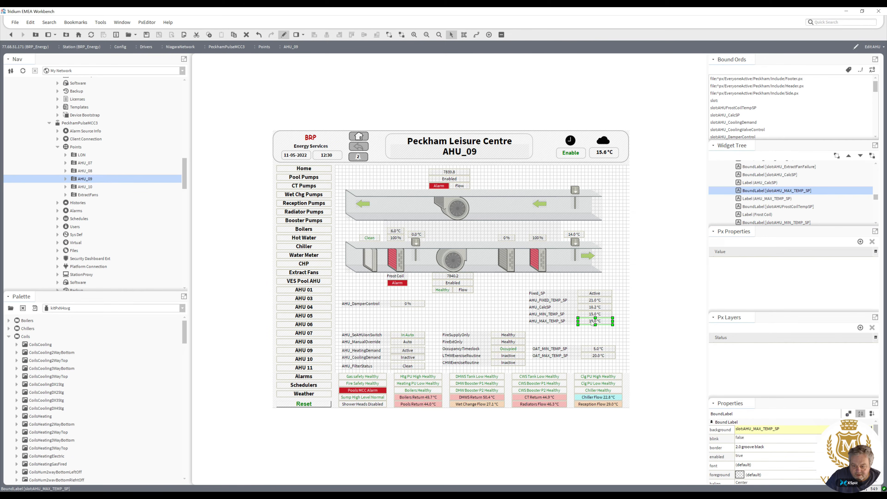
left_click_drag(619, 330, 522, 309)
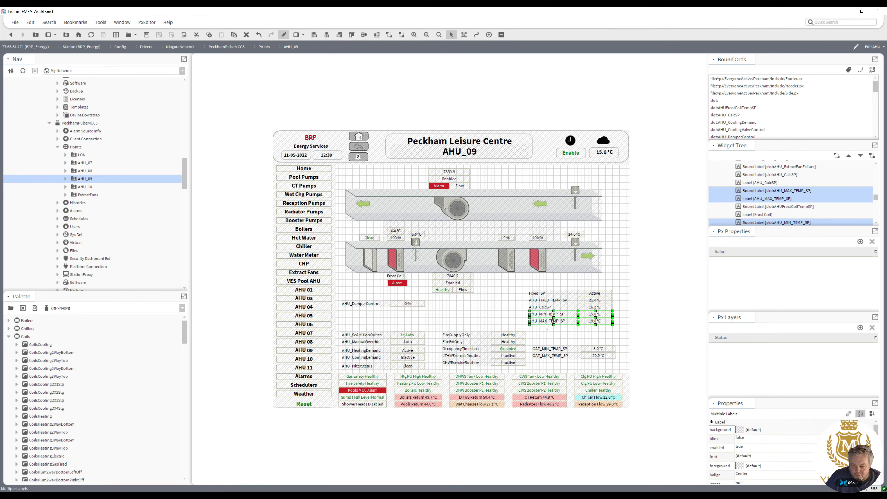
key("Down")
left_click_drag(623, 335, 523, 299)
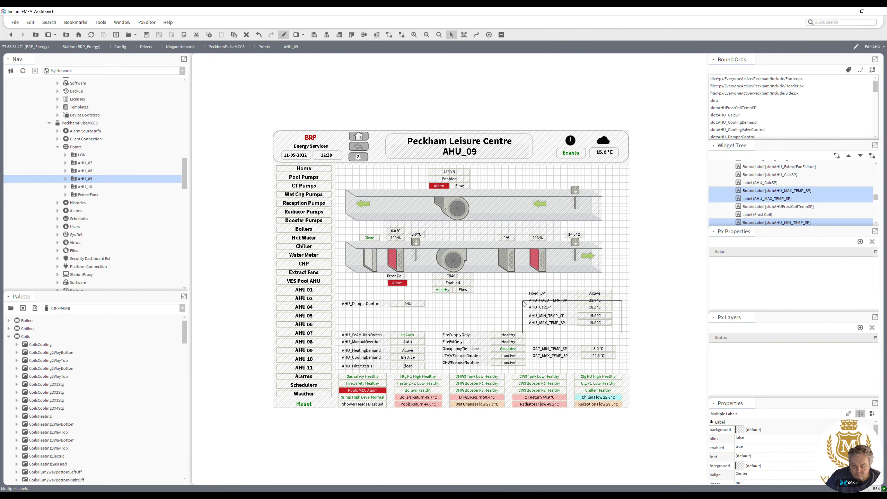
left_click_drag(621, 333, 523, 294)
left_click_drag(557, 323, 559, 325)
left_click(575, 336)
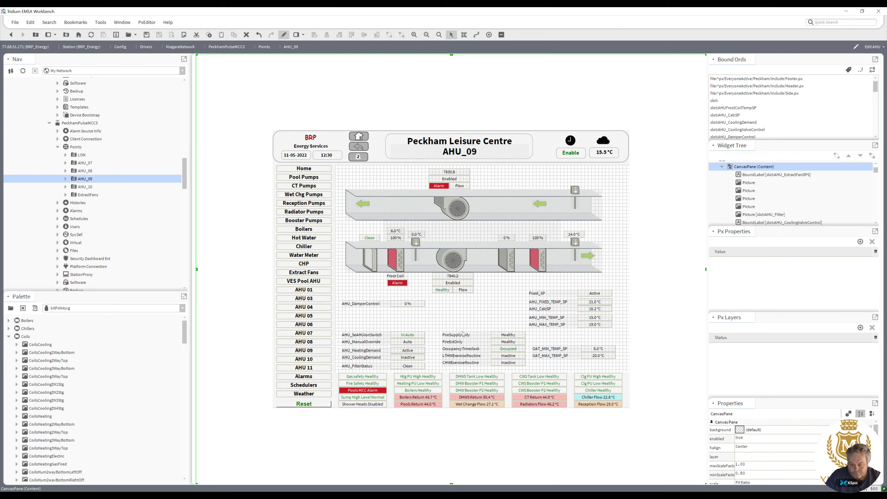
Shift the fire supply and exercise routine block slightly left and move the OAT min/max setpoints beside the damper control.
left_click_drag(433, 328, 534, 377)
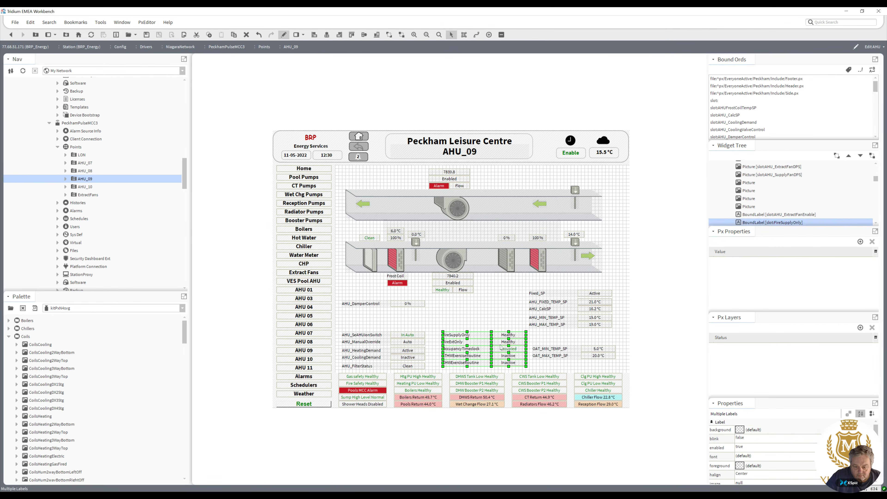
left_click_drag(482, 336, 472, 336)
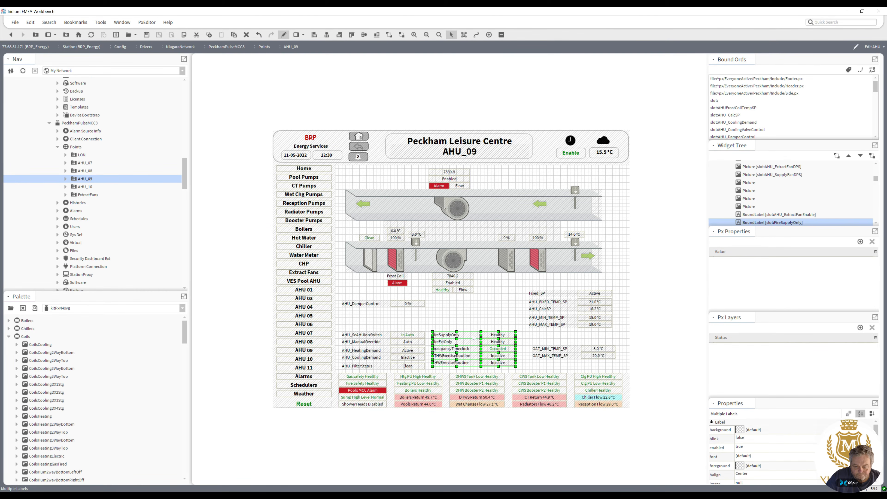
left_click_drag(524, 342, 614, 365)
left_click_drag(563, 352, 462, 306)
Move the setpoint block down level with the fire supply status rows.
left_click_drag(619, 341, 552, 331)
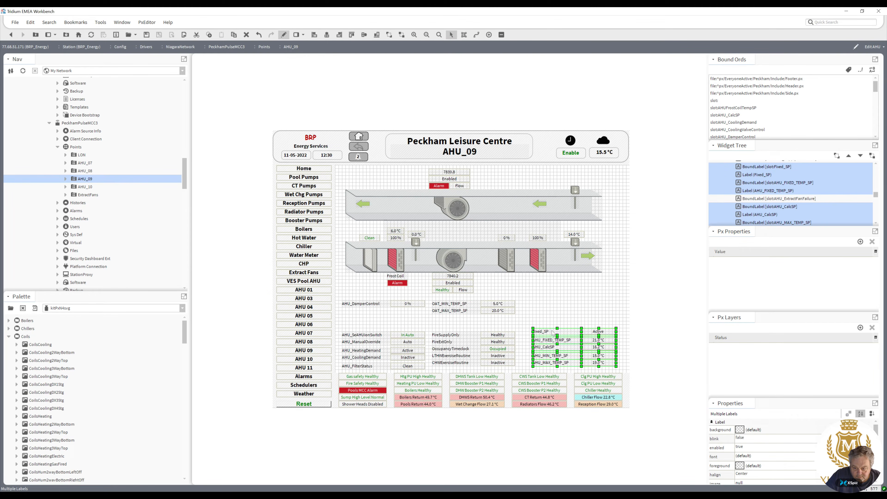
left_click(556, 314)
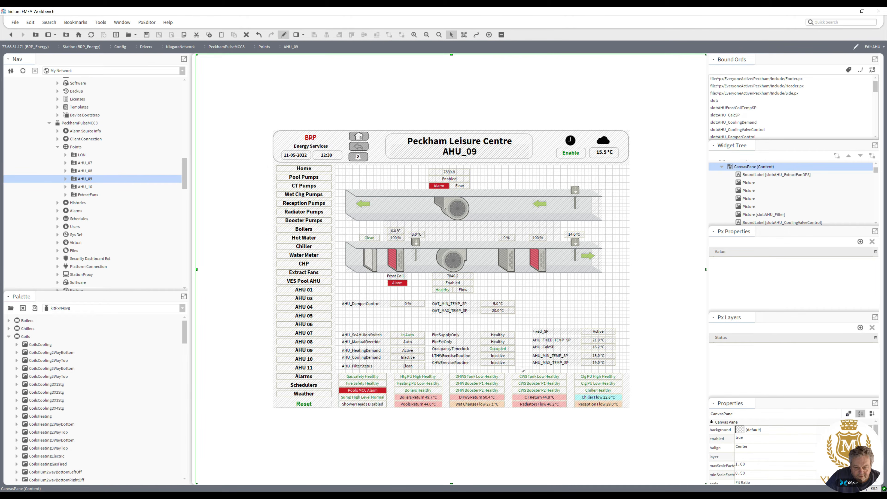
Move the occupancy timeclock row up above the fire supply only row.
left_click_drag(522, 369, 468, 365)
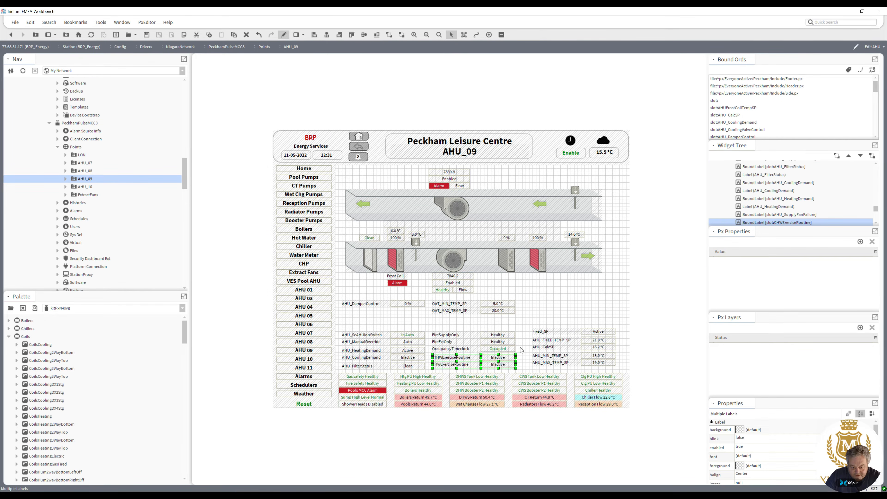
left_click_drag(521, 347, 455, 325)
left_click(493, 350)
left_click(458, 350, "ctrl")
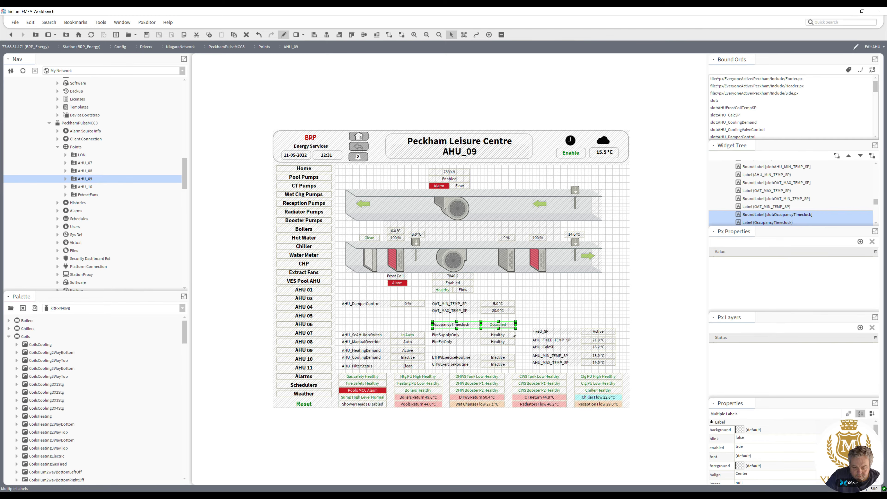
Nudge the occupancy timeclock and fire supply rows down a few grid steps.
left_click_drag(523, 320, 428, 351)
key("Down")
key("Down")
key("Down")
key("Down")
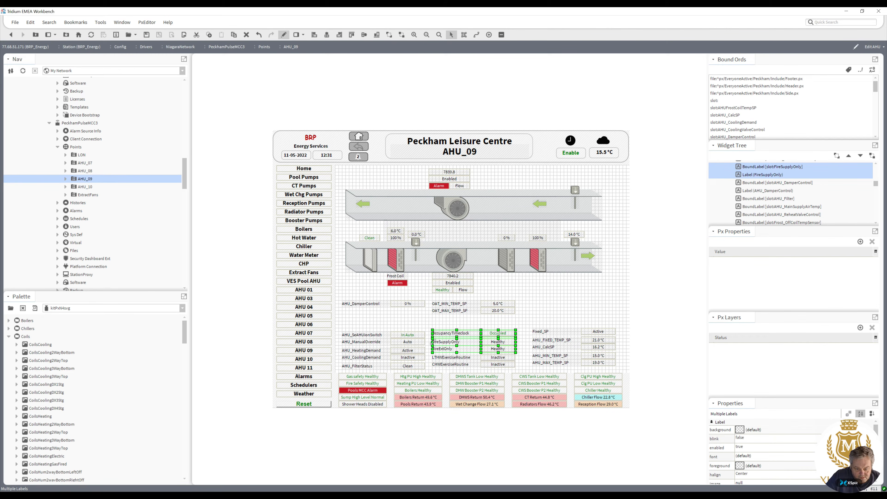
Select the middle status block rows and shift them slightly to line up with the left block.
left_click(432, 327)
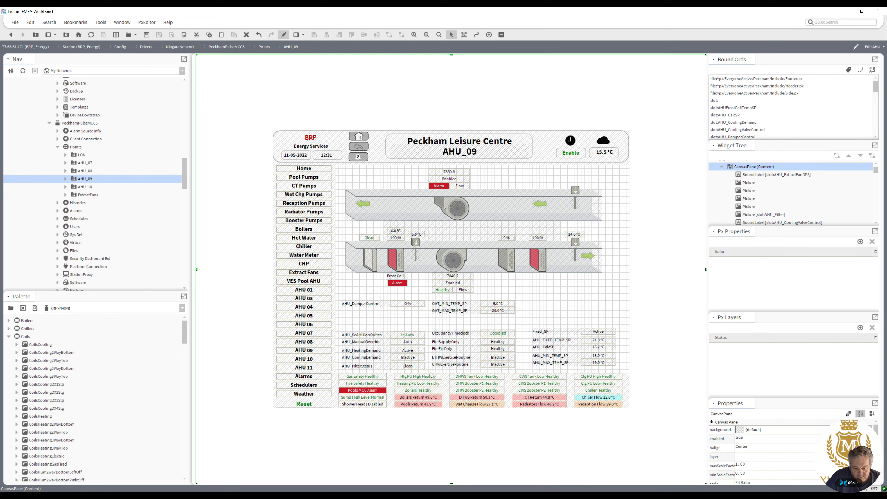
left_click_drag(431, 374, 371, 333)
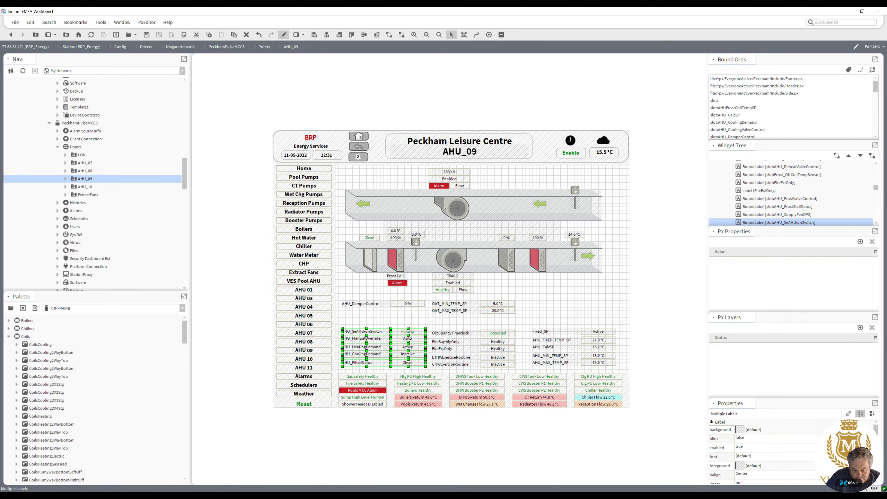
left_click_drag(430, 325, 535, 381)
left_click_drag(465, 336, 467, 334)
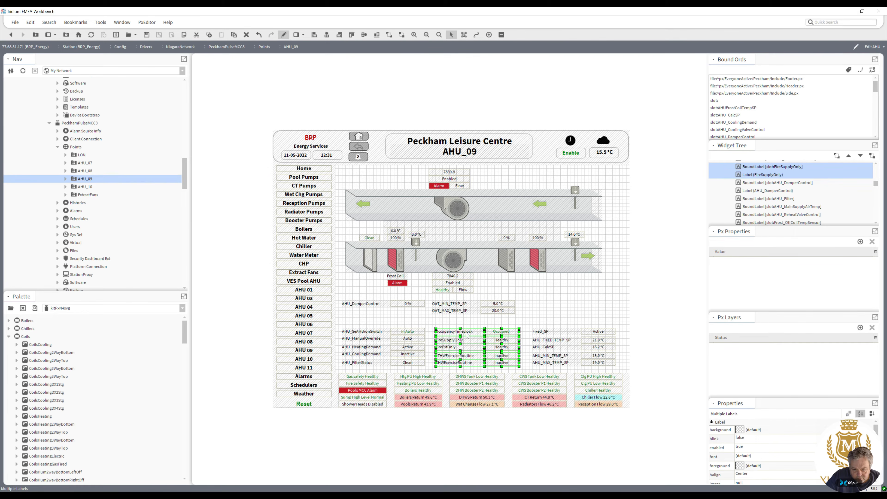
left_click(561, 314)
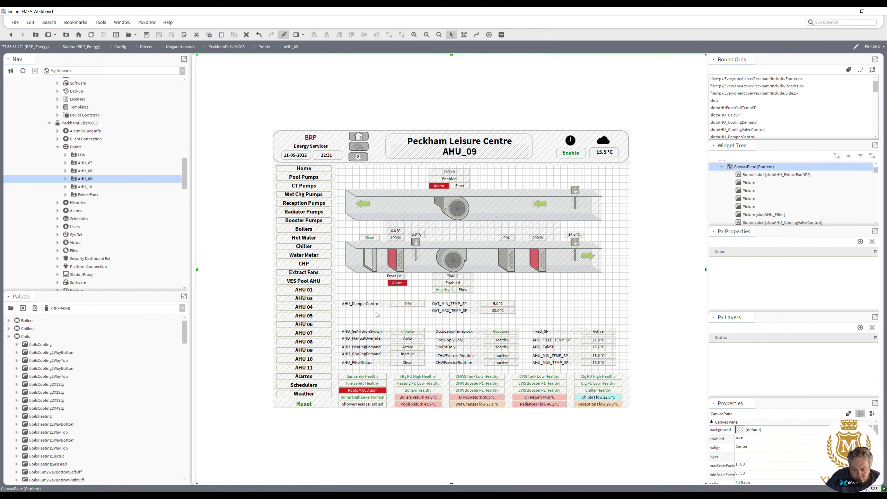
Switch the palette to kitPx and place a new bound label beside the left status block.
left_click(83, 308)
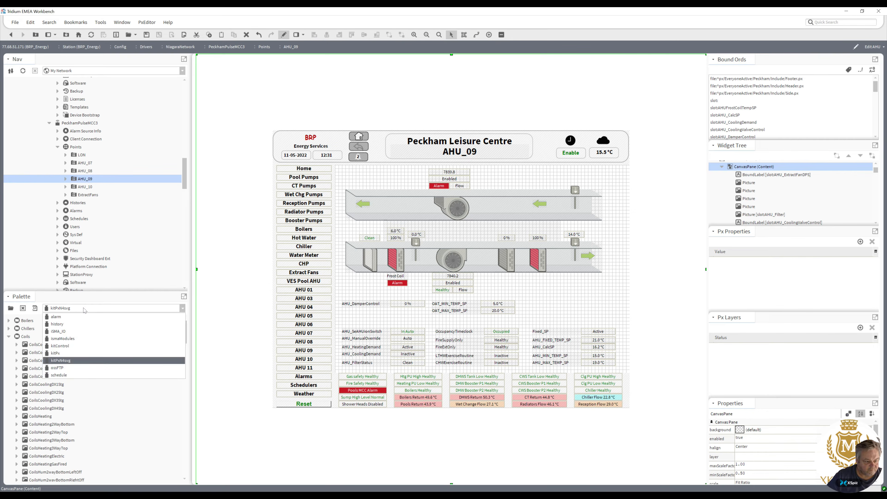
left_click(83, 308)
left_click(183, 309)
left_click(131, 354)
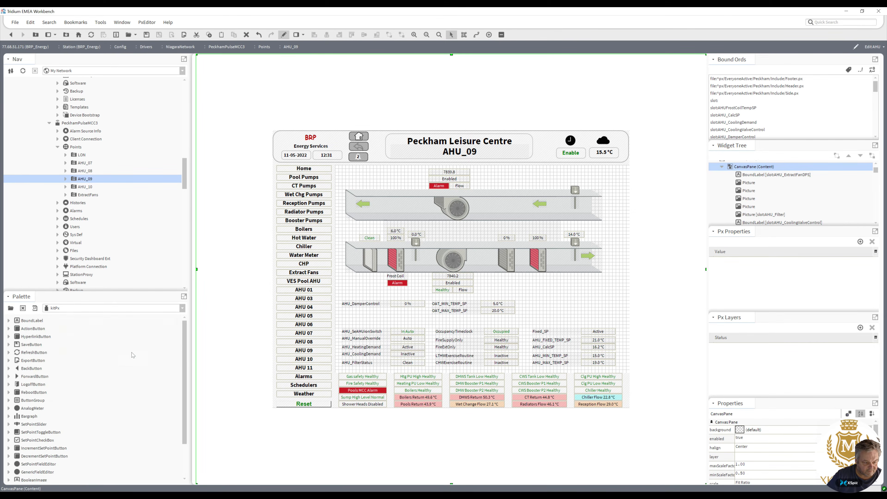
scroll(181, 357, "down", 2)
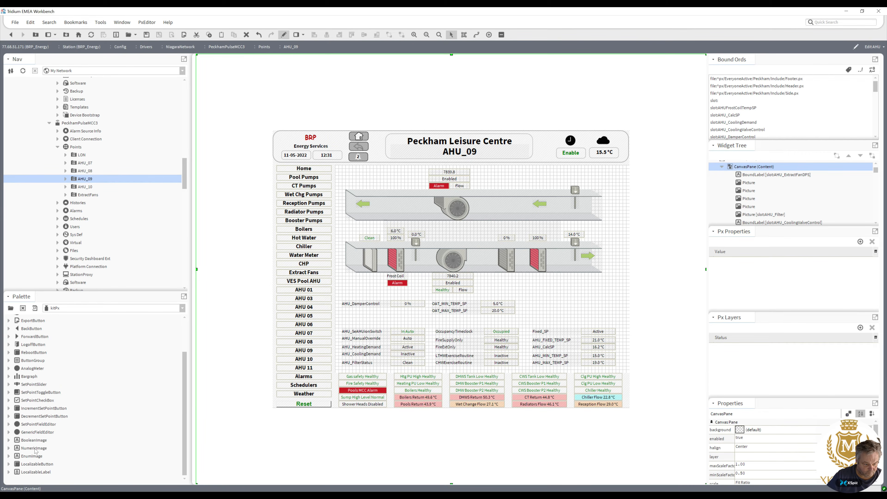
left_click_drag(33, 441, 397, 325)
Set the new bound label's background to white and its border to 1.0 solid black.
double_click(398, 325)
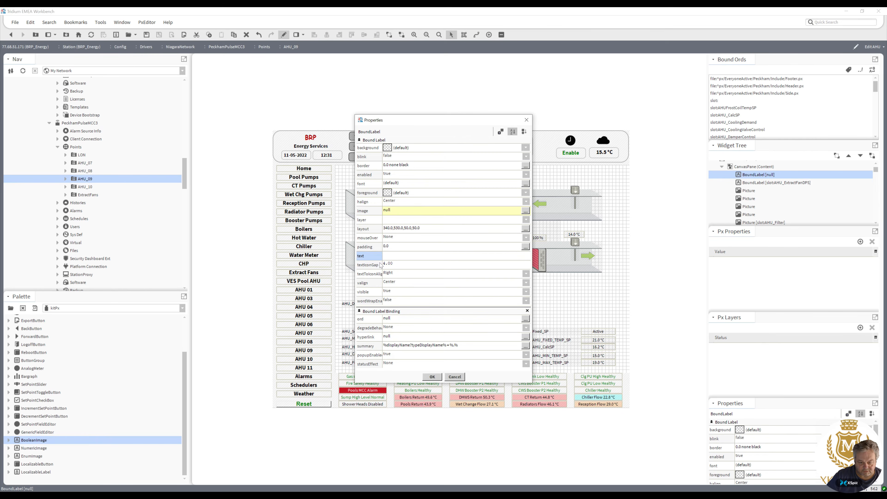
left_click(388, 148)
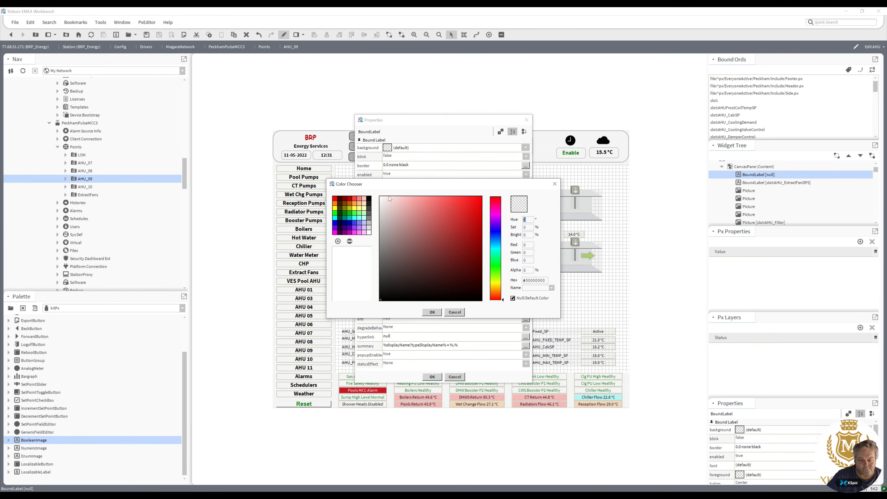
left_click(370, 233)
left_click(432, 312)
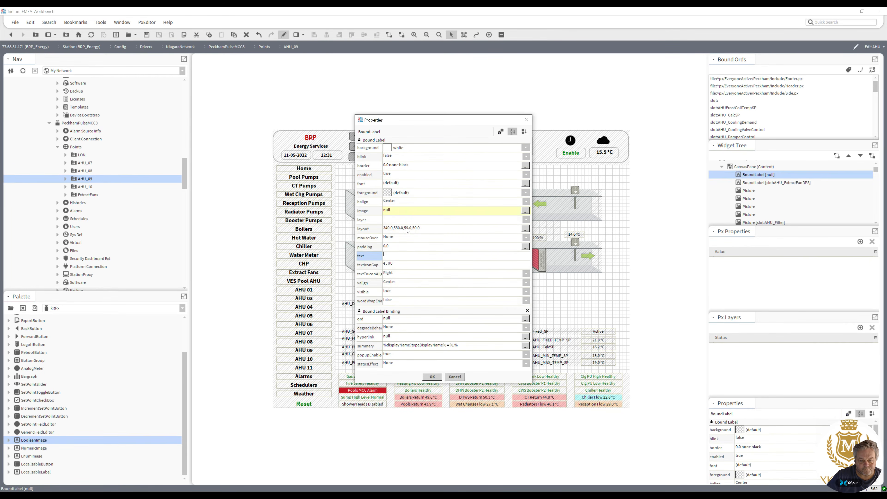
double_click(390, 166)
left_click(375, 230)
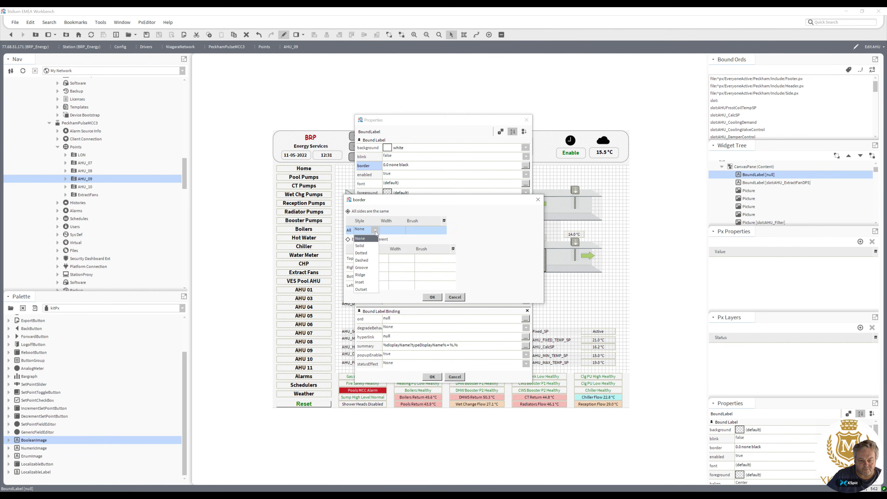
left_click(370, 246)
left_click(432, 297)
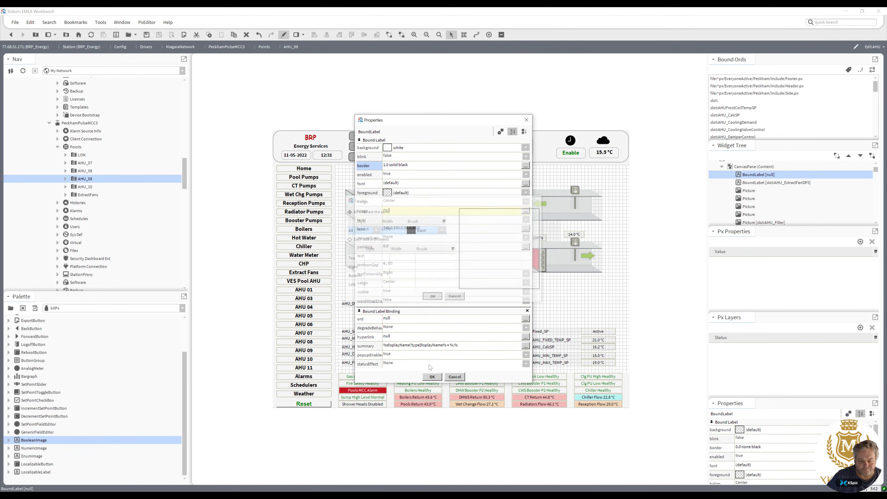
left_click(433, 377)
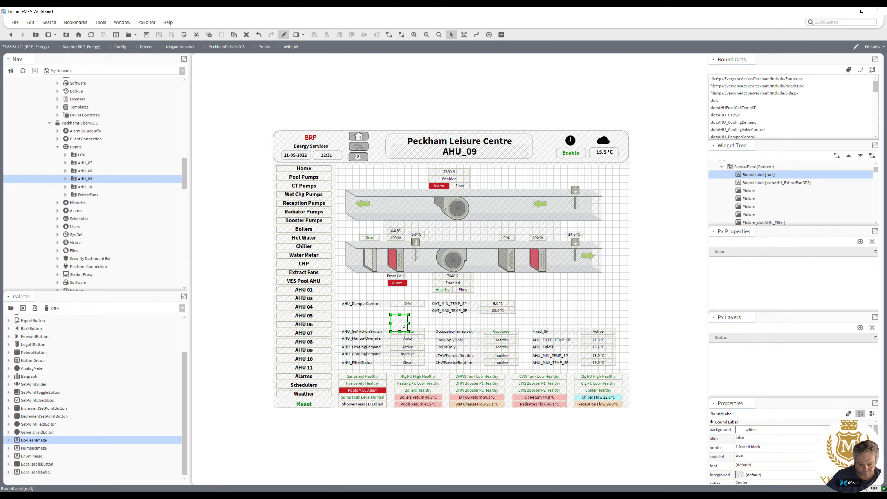
Move and resize the label into a box framing the left status block.
left_click_drag(370, 334, 345, 333)
left_click_drag(379, 348, 427, 368)
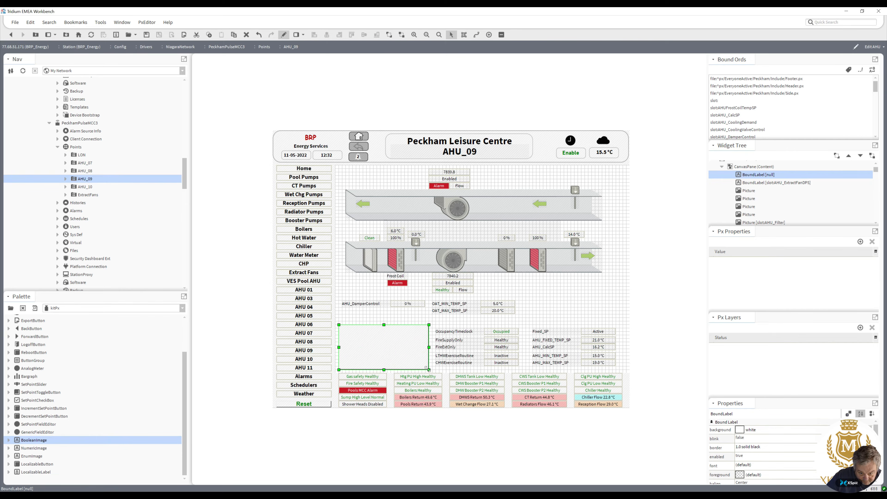
Send the white box to the back behind the status labels.
right_click(404, 355)
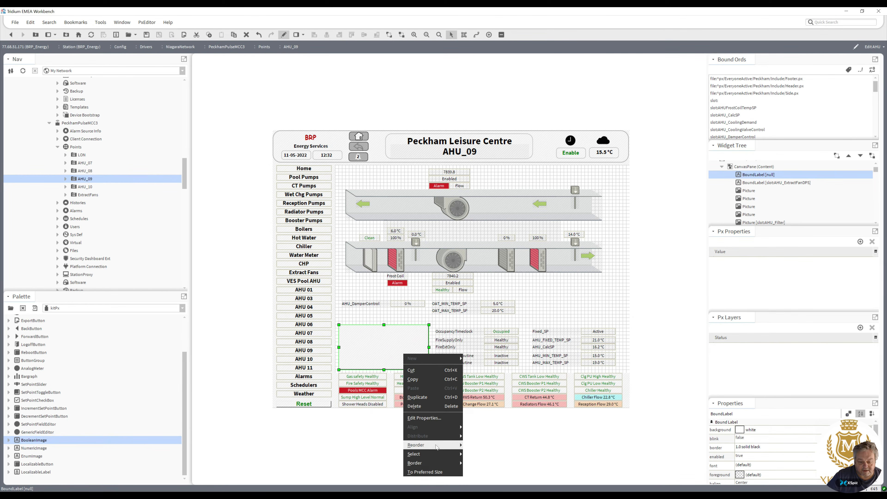
mouse_move(437, 445)
left_click(478, 472)
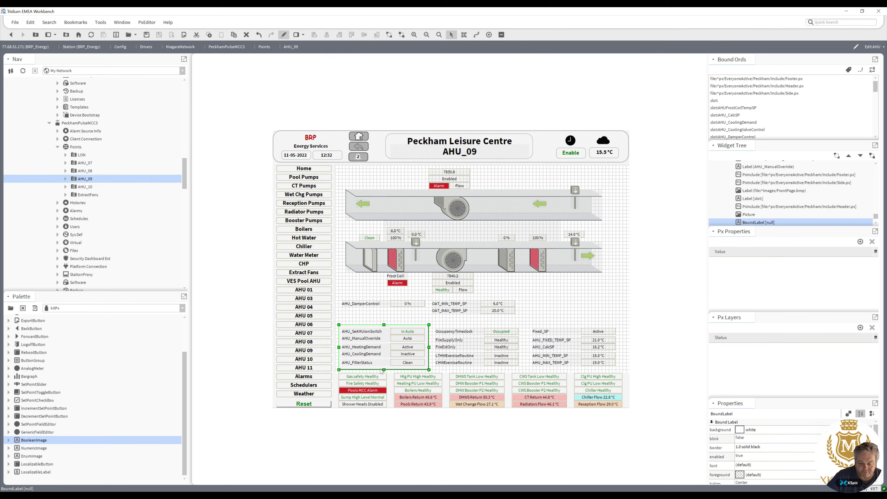
Duplicate the white box and send the copy to the back.
right_click(381, 367)
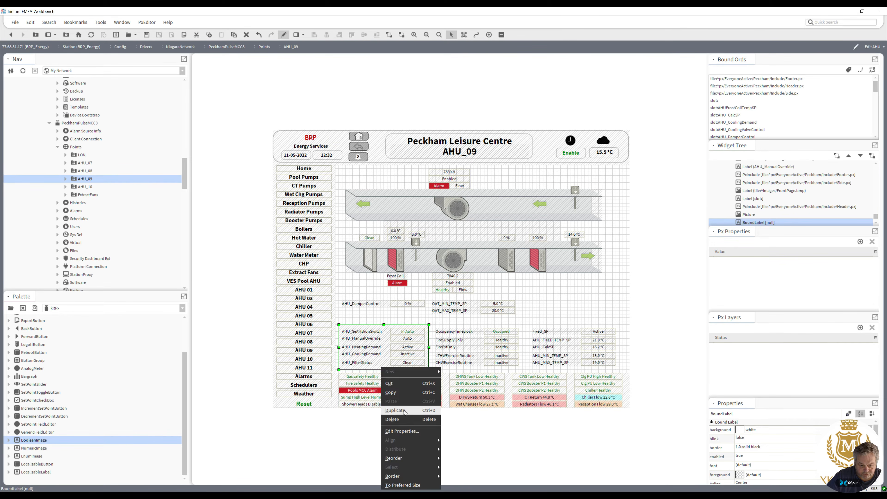
left_click(392, 411)
right_click(384, 365)
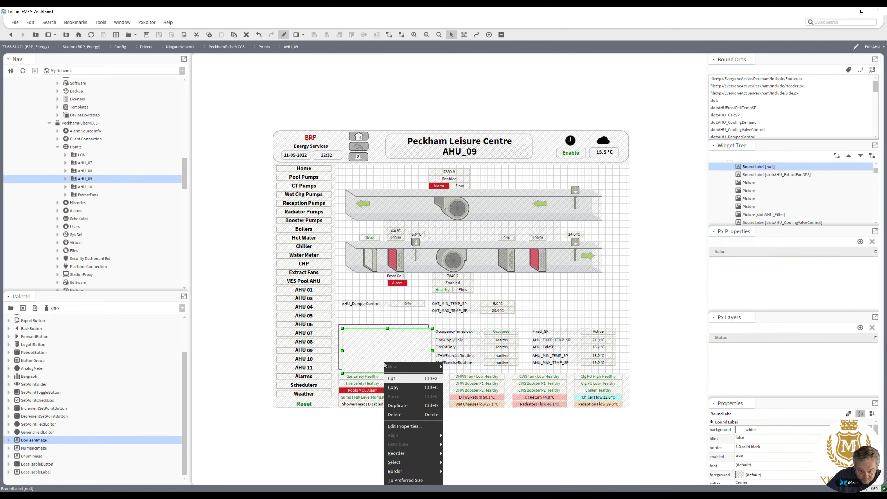
mouse_move(419, 453)
left_click(459, 480)
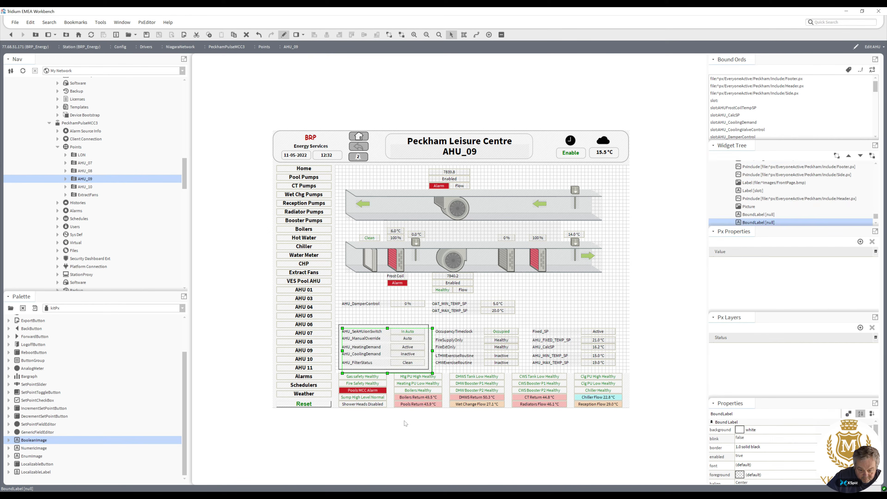
Set the duplicate box's background to black to form a shadow.
double_click(380, 372)
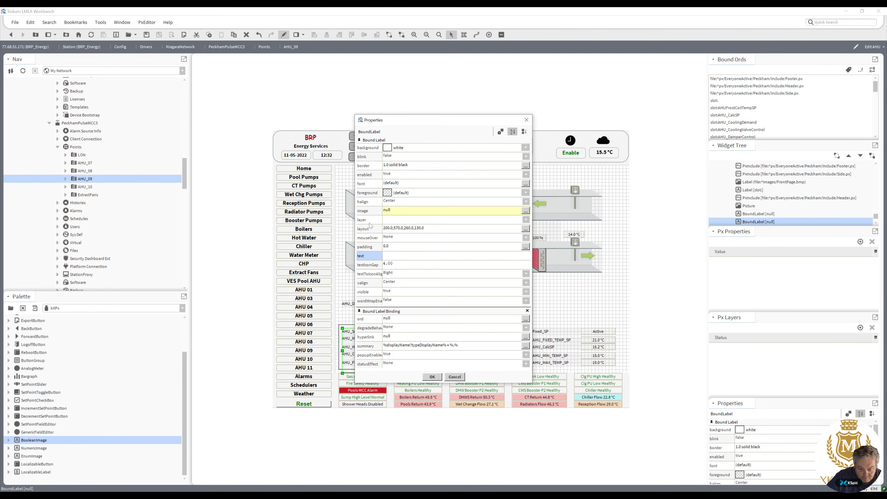
left_click(388, 147)
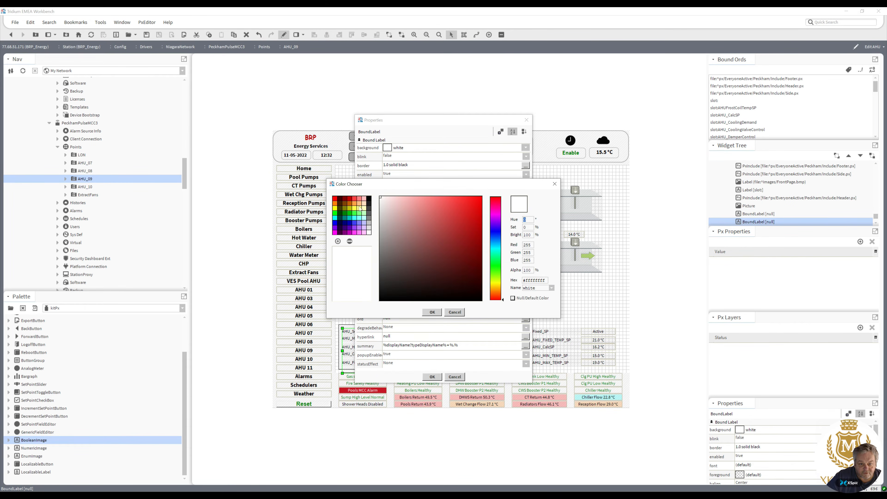
left_click(433, 313)
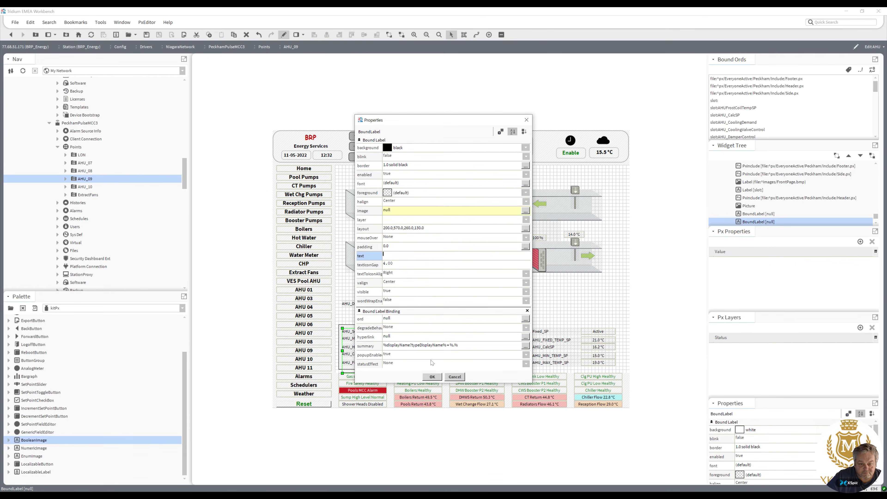
left_click(434, 377)
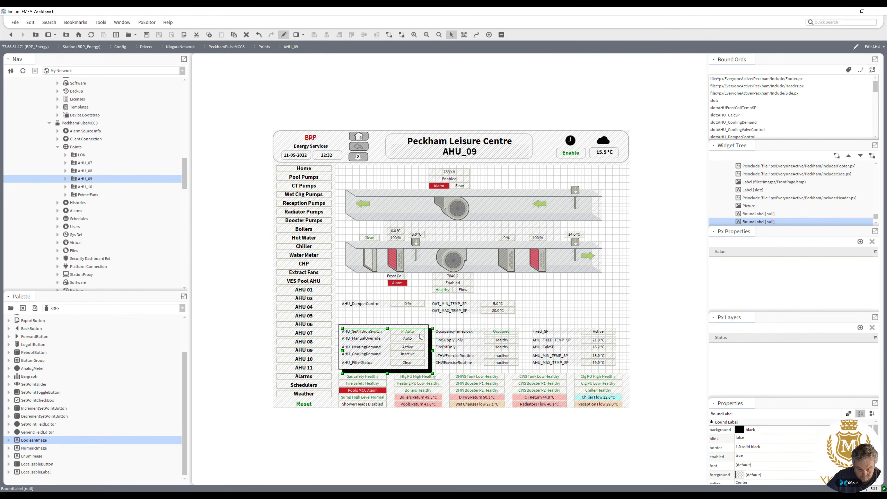
left_click(430, 340)
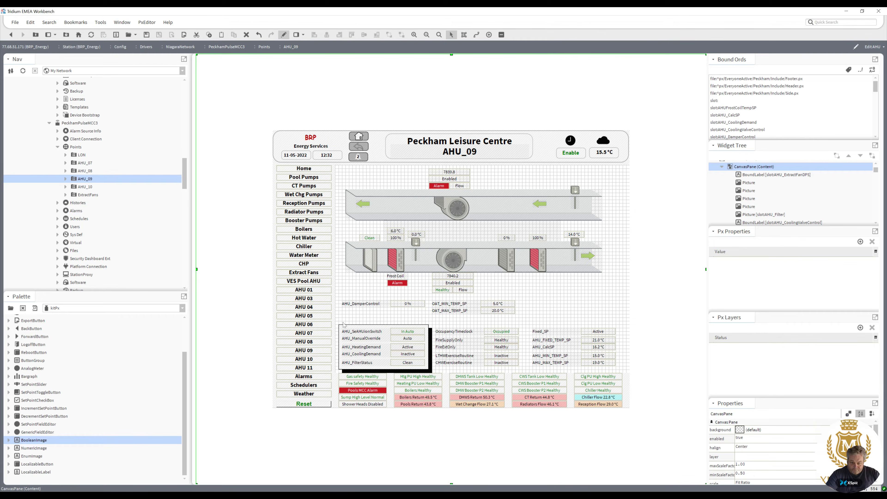
Select the lower status and setpoint rows with their boxes and nudge them up two steps.
left_click_drag(334, 322, 454, 341)
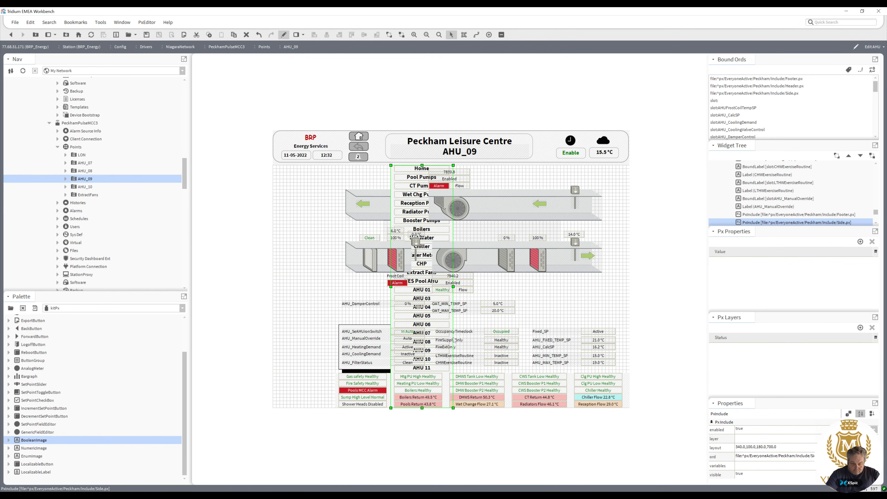
key("ctrl+z")
left_click_drag(337, 320, 650, 380)
key("Up")
key("Up")
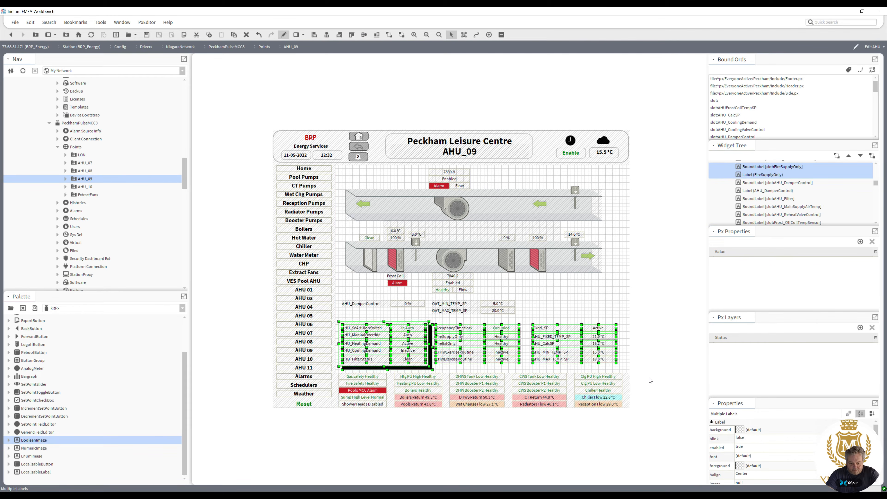
left_click(479, 317)
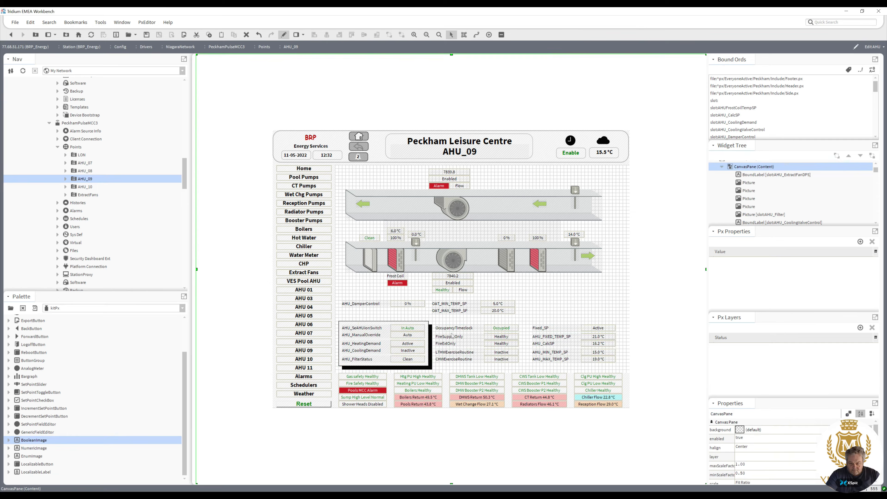
Duplicate the white and black box pair and move the copy over the middle status block.
left_click(427, 353)
left_click(430, 365, "ctrl")
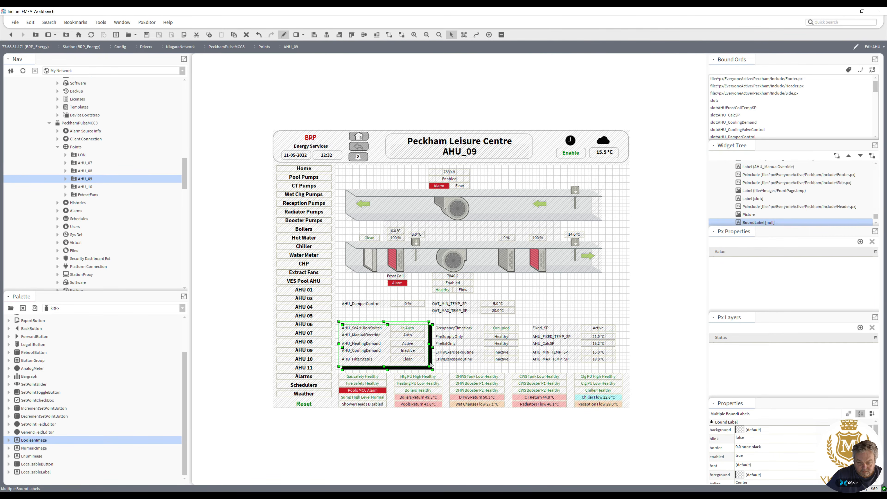
right_click(431, 364)
left_click(449, 407)
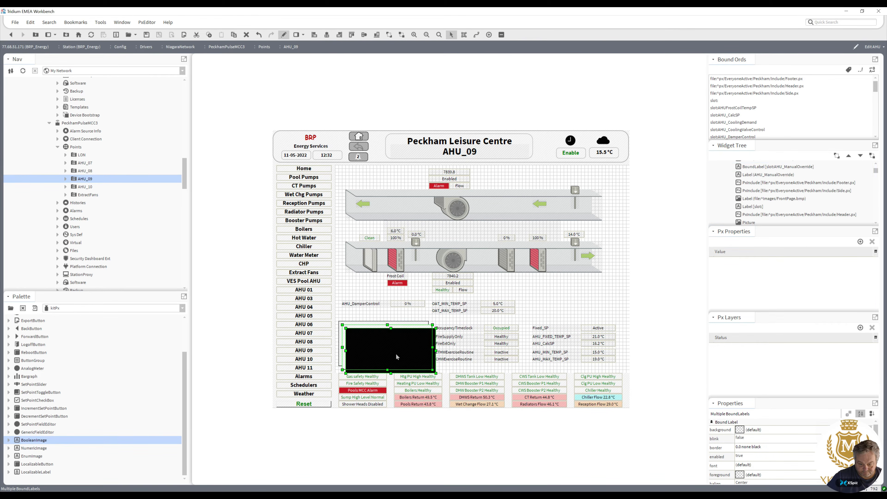
left_click_drag(379, 348, 465, 342)
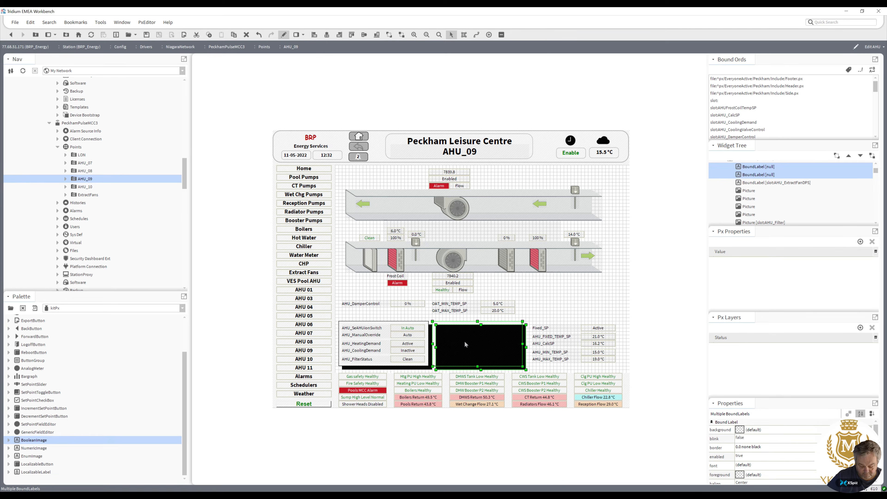
Send the copied black box to the back.
left_click(464, 341)
right_click(464, 341)
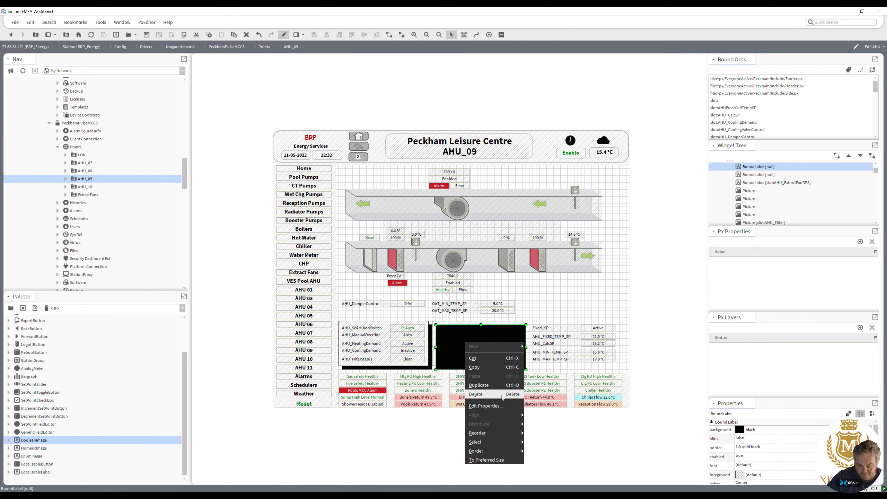
mouse_move(514, 434)
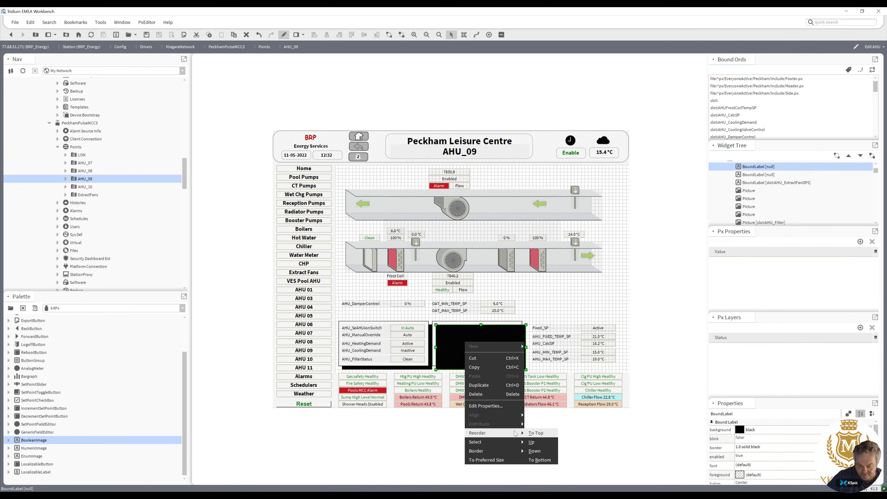
left_click(545, 460)
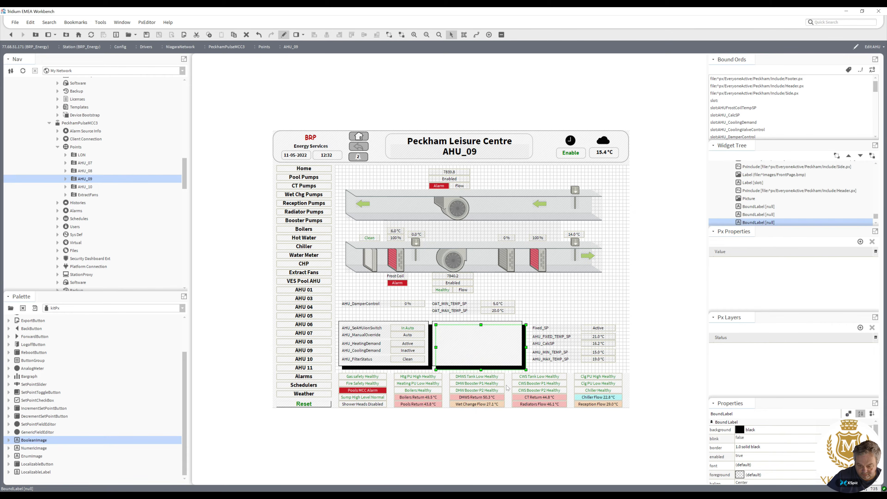
Send the middle block's white box and then its black shadow box to the back, behind the status rows.
left_click(485, 360)
right_click(485, 360)
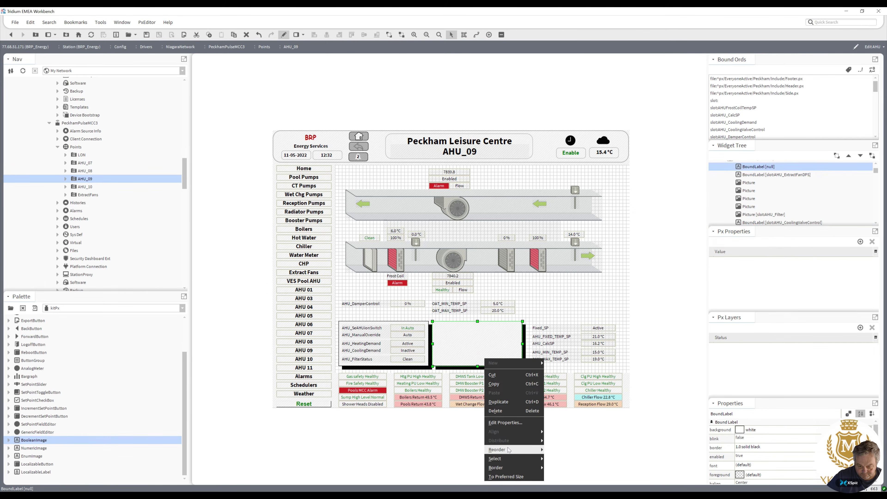
mouse_move(508, 450)
left_click(561, 476)
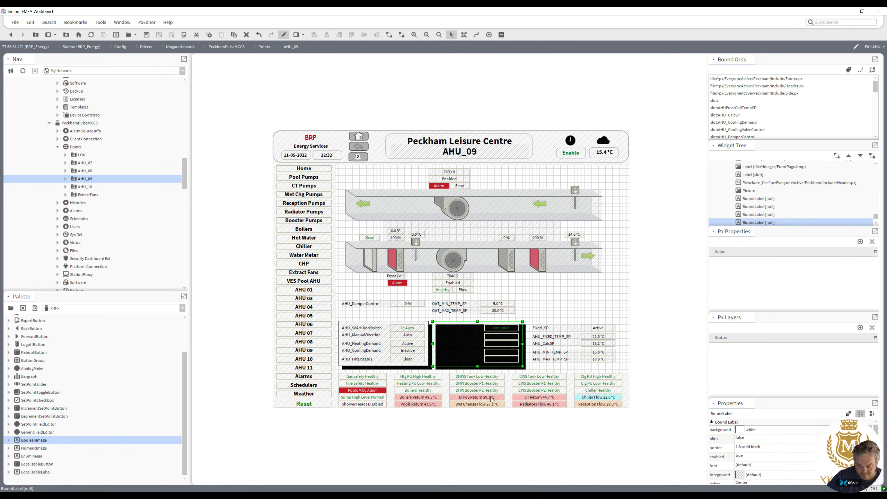
left_click(481, 368)
right_click(481, 368)
mouse_move(510, 459)
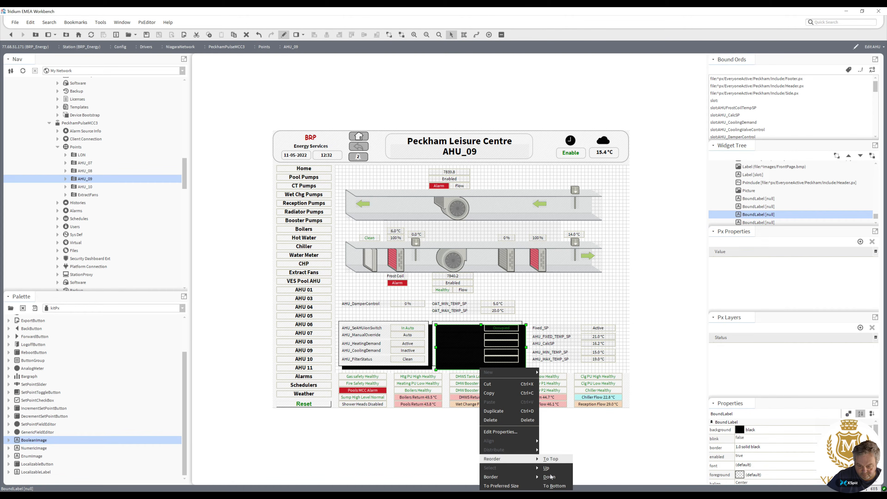
left_click(554, 486)
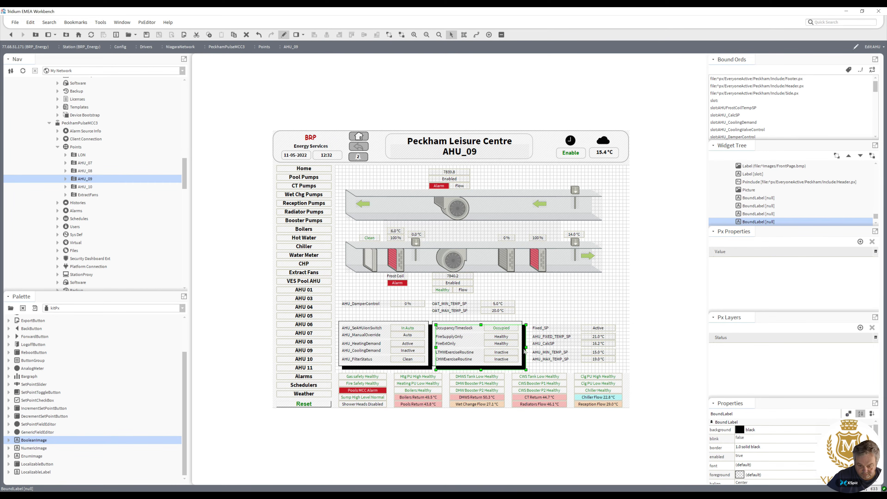
Duplicate the white and black box pair again and move the copy over the right-hand status block.
left_click(537, 312)
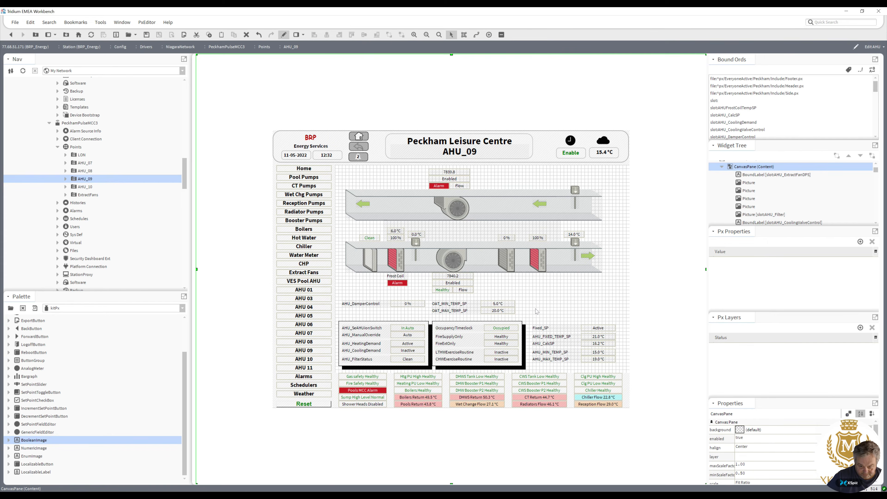
left_click(522, 325)
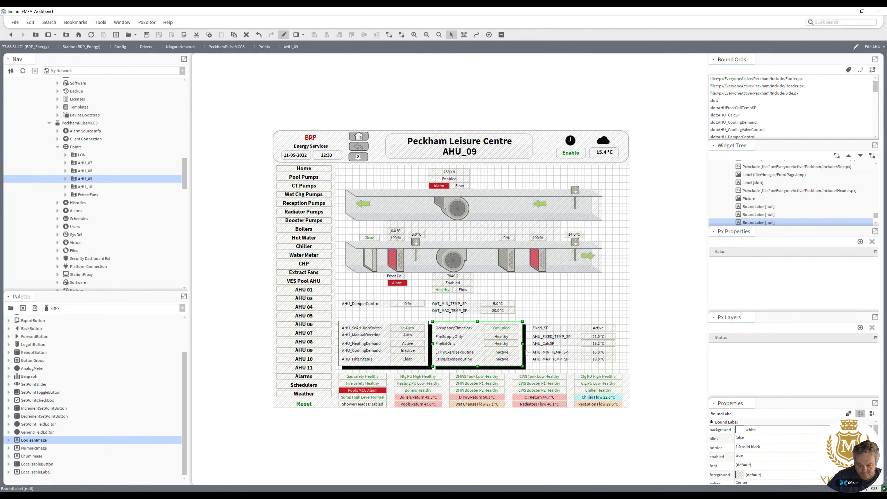
left_click(526, 353, "ctrl")
right_click(527, 353)
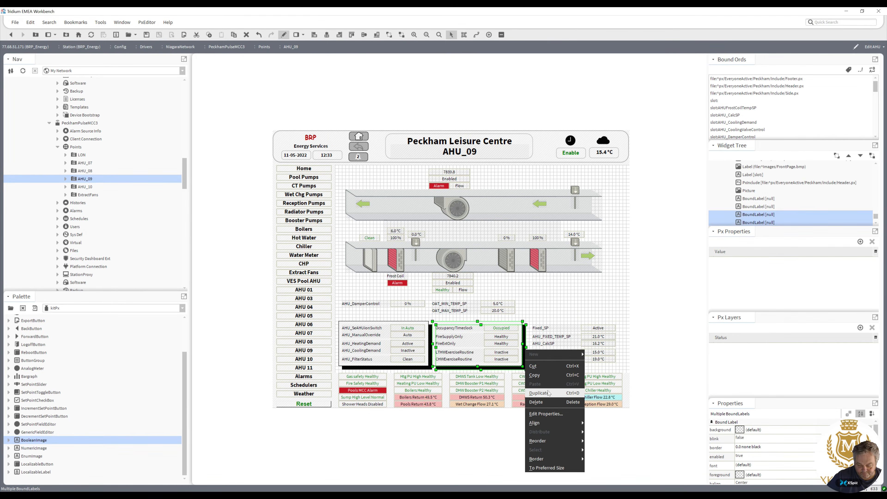
left_click(549, 394)
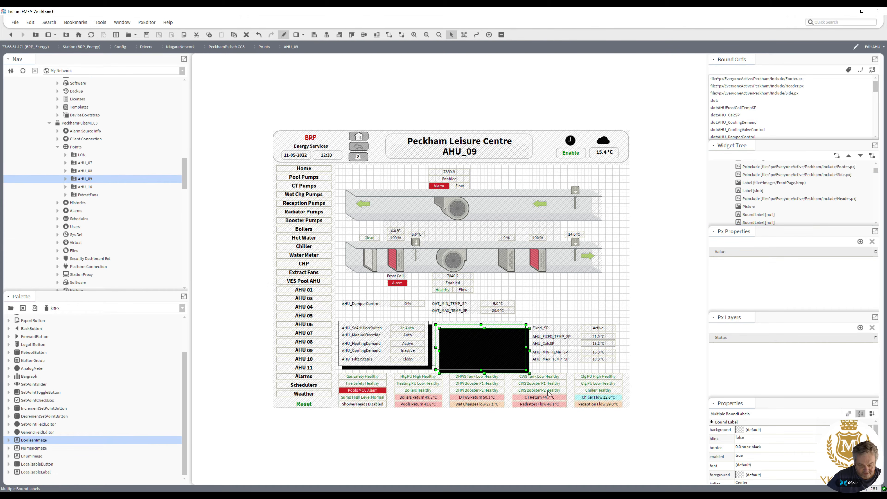
left_click_drag(472, 344, 563, 340)
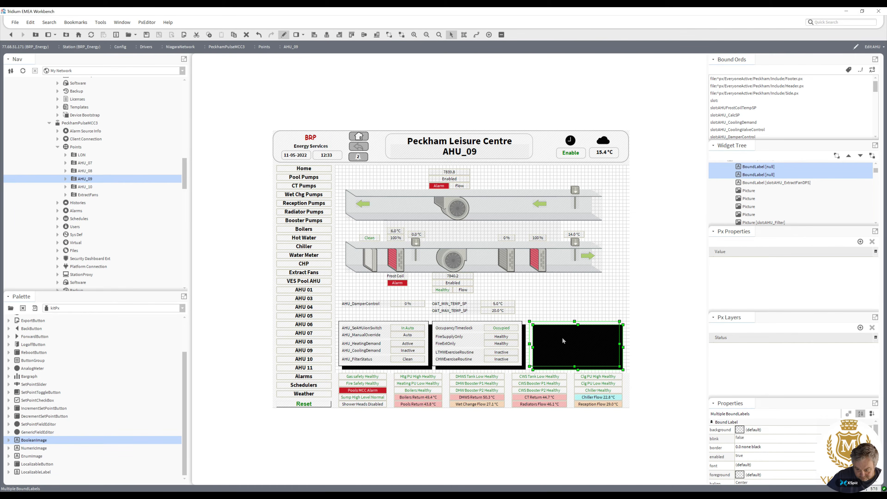
left_click(564, 340)
Send the right-hand block's black shadow box to the back behind its status rows.
right_click(558, 324)
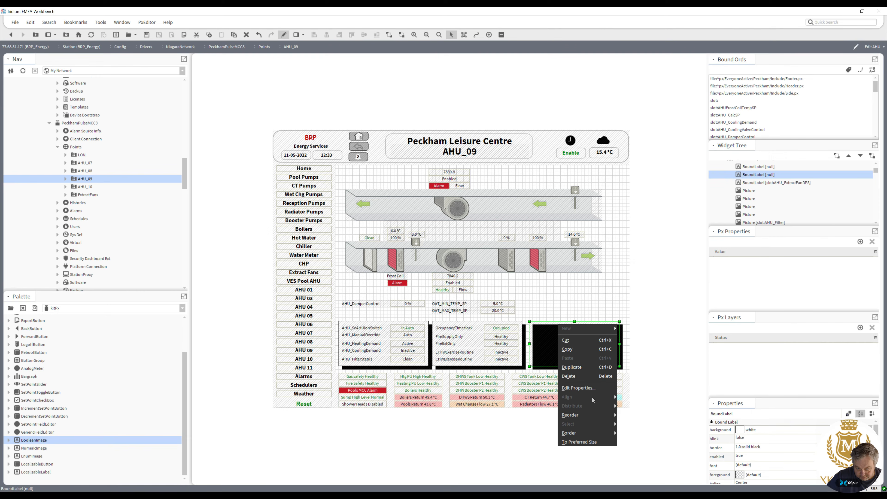
left_click(625, 442)
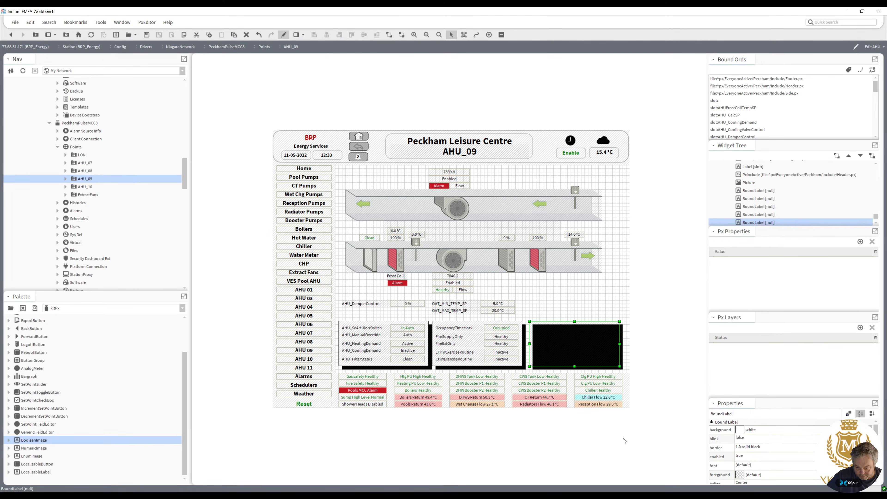
left_click(568, 342)
right_click(568, 343)
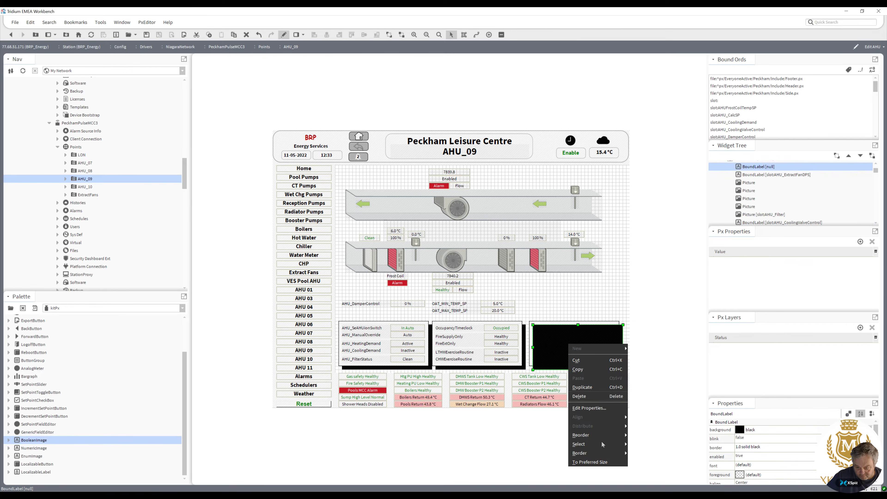
mouse_move(594, 435)
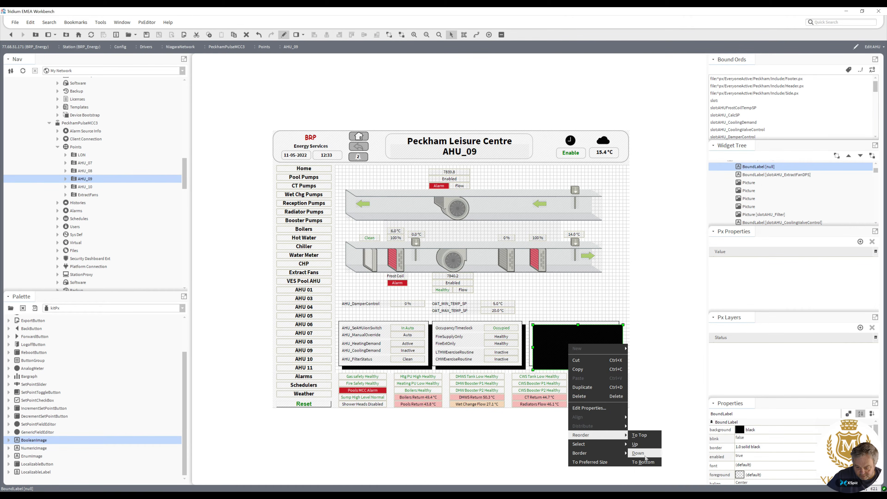
left_click(645, 461)
left_click(583, 297)
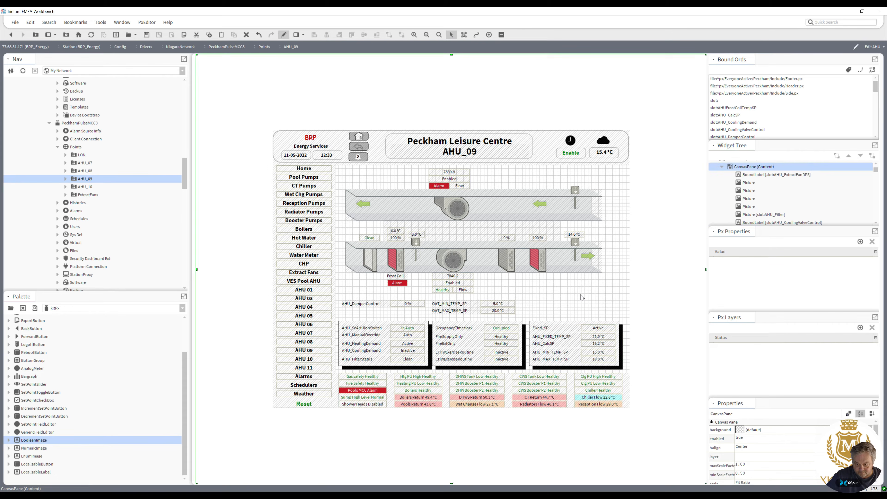
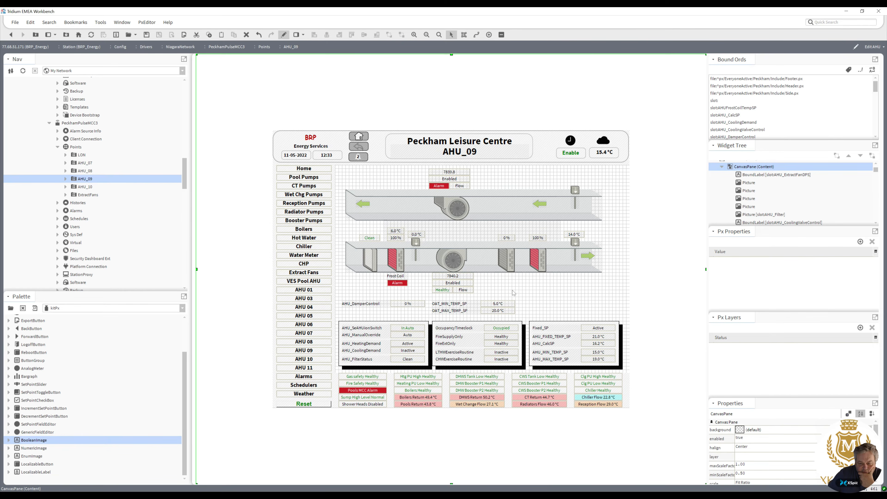
Move the OAT min and max temperature setpoint rows to the top right corner and the damper control row to the right above the status blocks.
left_click_drag(525, 319, 558, 170)
left_click_drag(439, 316, 549, 314)
Select the whole duct diagram with its labels and nudge it down and to the right.
left_click_drag(622, 301, 338, 163)
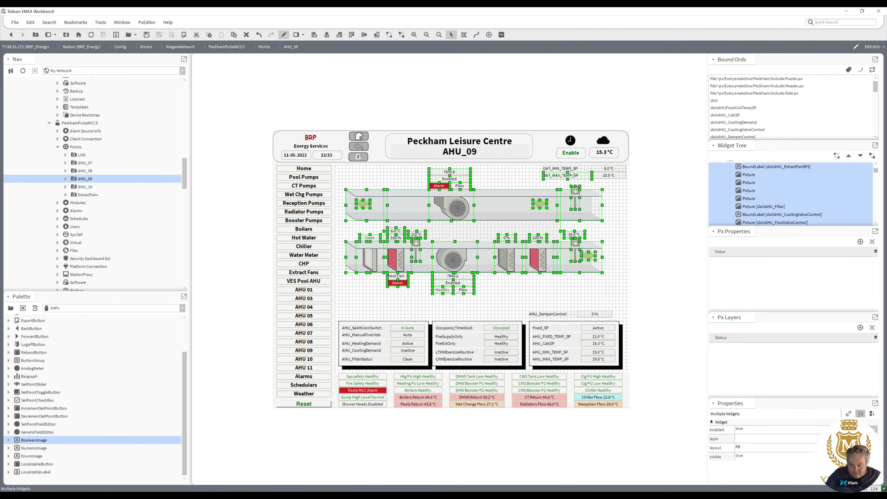
left_click(568, 177, "ctrl")
key("Down")
key("Down")
key("Down")
key("Down")
key("Down")
key("Down")
key("Down")
key("Down")
key("Down")
key("Down")
key("Down")
key("Down")
key("Down")
key("Down")
key("Down")
key("Down")
key("Down")
key("Down")
key("Down")
key("Down")
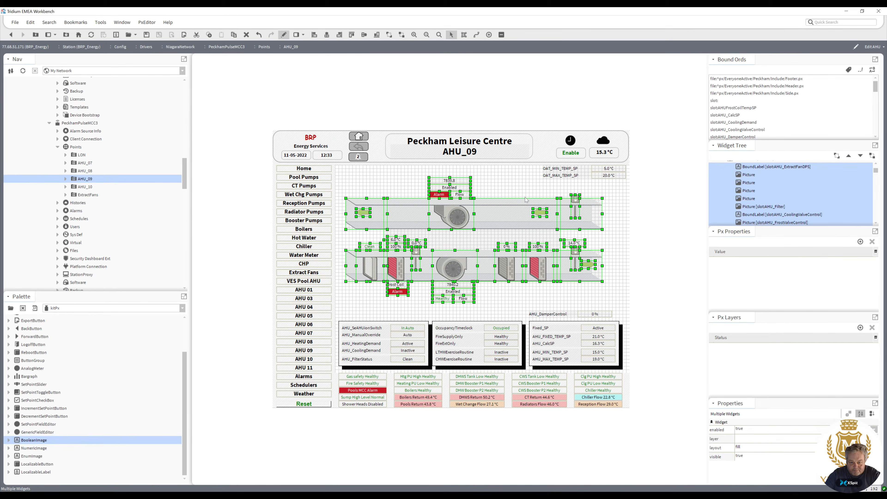
key("Down")
key("Down")
key("Down")
key("Down")
key("Down")
key("Right")
key("Right")
key("Right")
key("Right")
key("Right")
key("Right")
key("Right")
key("Right")
key("Right")
key("Right")
key("Right")
key("Right")
key("Right")
key("Right")
key("Right")
key("Right")
key("Right")
key("Right")
key("Right")
key("Right")
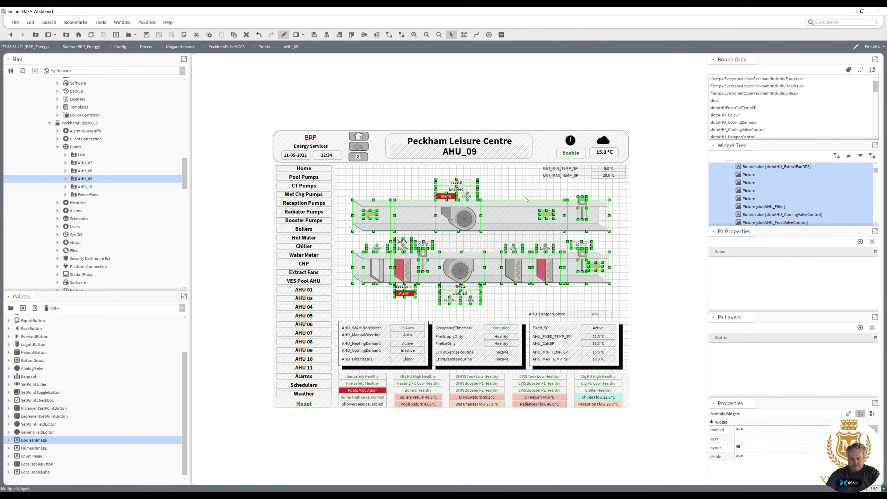
left_click(509, 295)
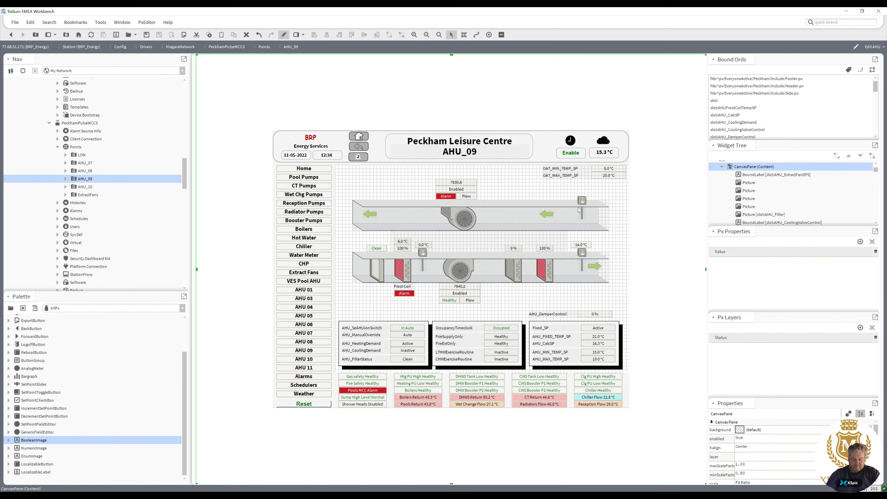
Delete the damper picture at the right end of the upper extract duct.
left_click(583, 201)
key("Delete")
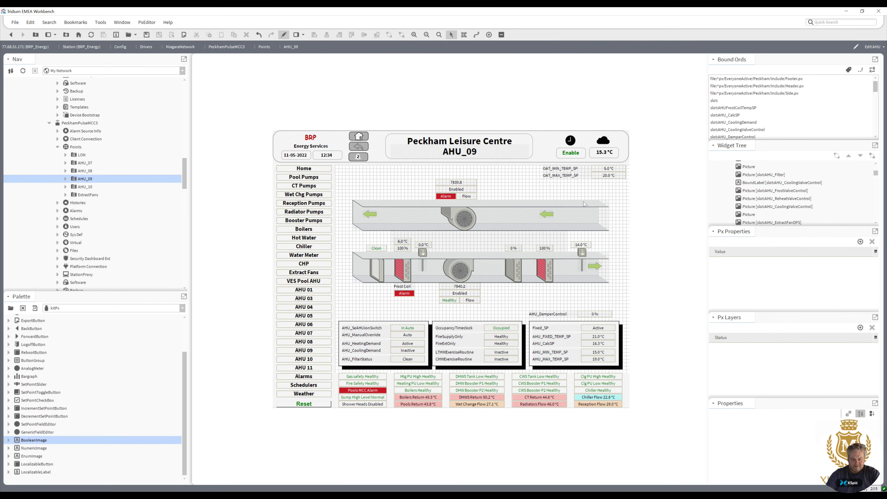
Select the extract fan with its status labels and nudge the group to the right.
left_click(551, 212)
left_click_drag(427, 169, 498, 243)
key("Right")
key("Right")
key("Right")
key("Right")
key("Right")
key("Right")
key("Right")
key("Right")
key("Right")
key("Right")
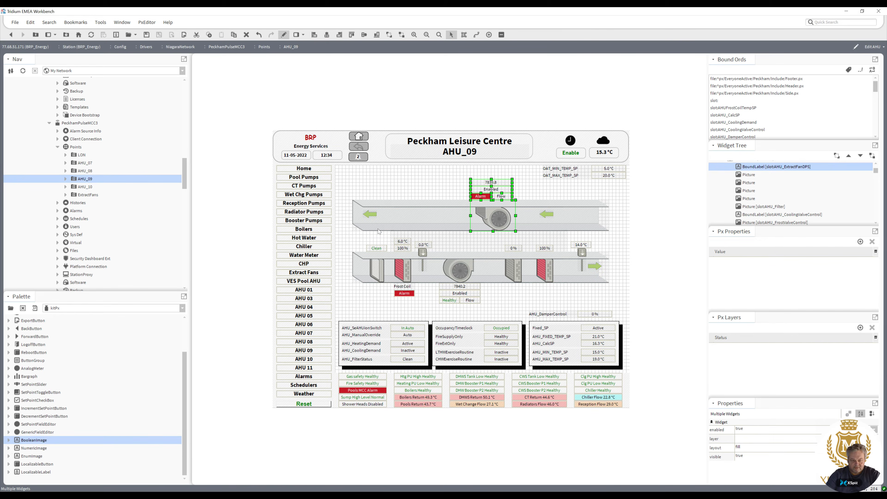
Nudge the left section of the upper duct slightly to the right.
left_click(379, 231)
key("Right")
key("Right")
key("Right")
key("Right")
key("Right")
key("Right")
key("Right")
key("Right")
key("Right")
key("Right")
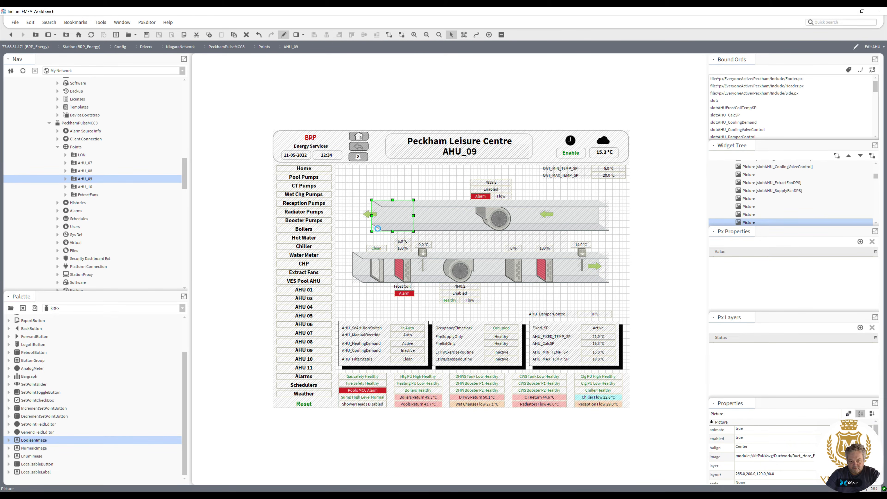
key("Right")
key("Left")
key("Left")
key("Left")
key("Left")
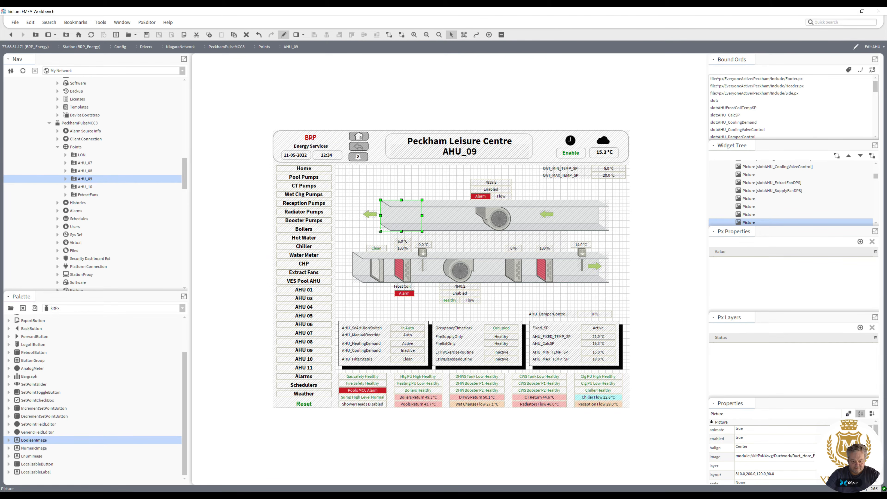
Nudge the left airflow arrow on the upper duct to the right.
left_click(373, 219)
key("Right")
key("Right")
key("Right")
key("Right")
key("Right")
key("Right")
key("Right")
key("Right")
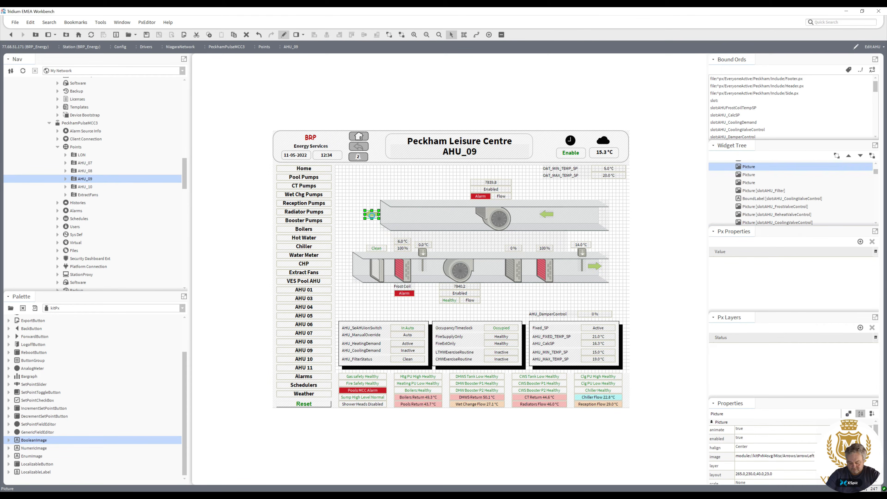
key("Right")
key("Right")
key("Right")
key("Right")
key("Right")
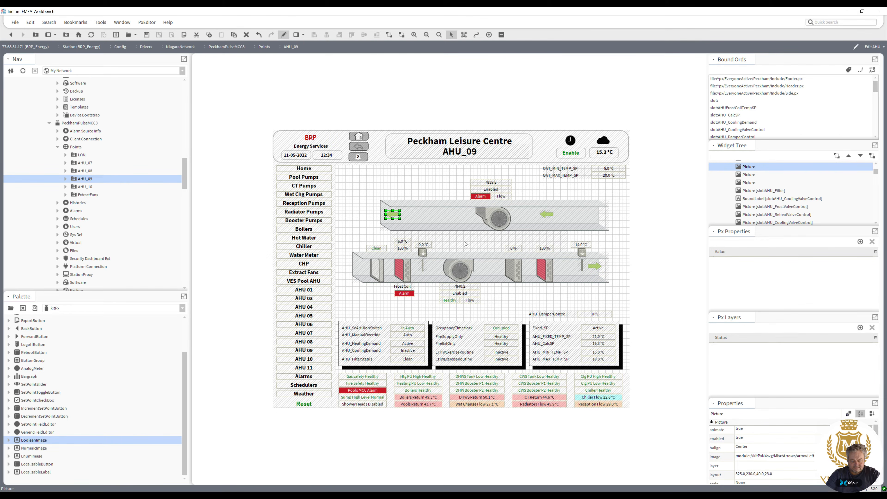
Nudge the right section of the upper duct to the left to close the gap.
left_click(593, 221)
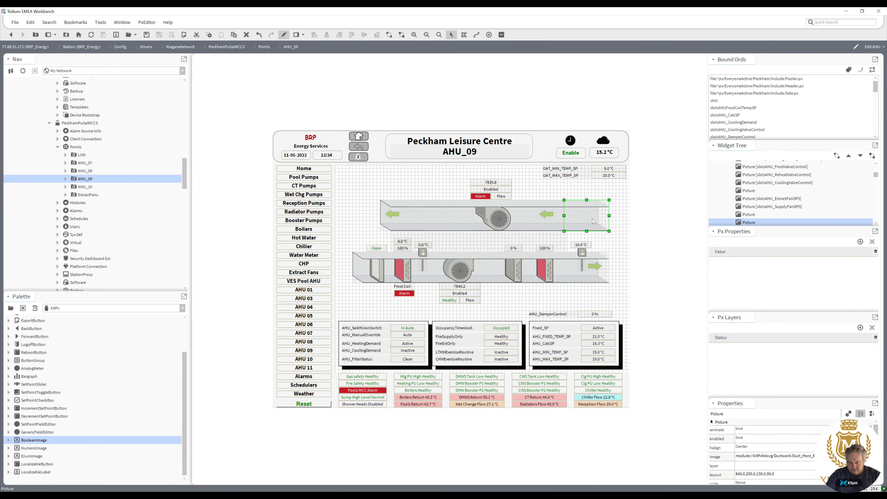
key("Left")
key("Left")
key("Left")
key("Left")
key("Left")
key("Left")
key("Left")
key("Left")
key("Left")
key("Left")
key("Left")
key("Left")
key("Left")
key("Left")
key("Left")
key("Left")
key("Left")
key("Left")
key("Left")
key("Left")
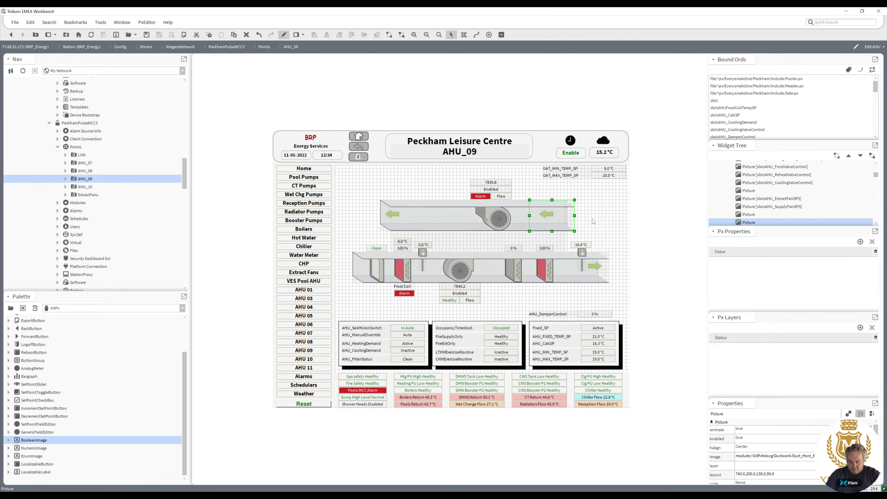
key("Right")
key("Right")
key("Right")
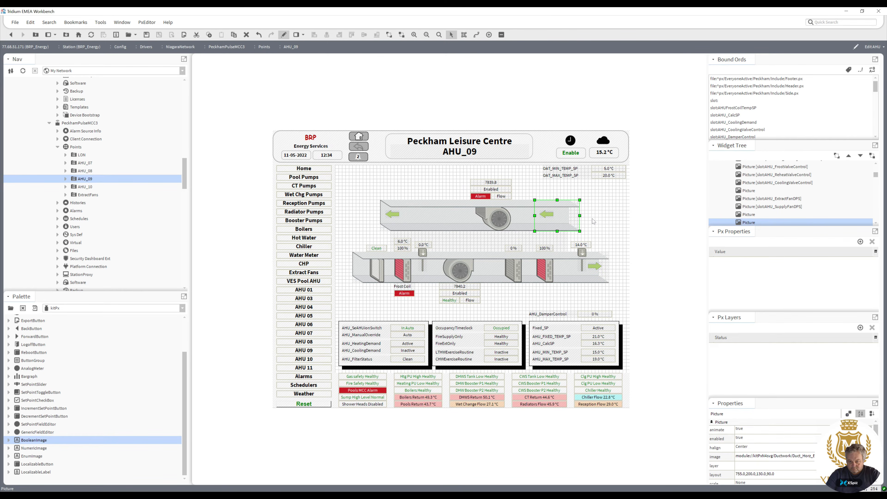
left_click(603, 222)
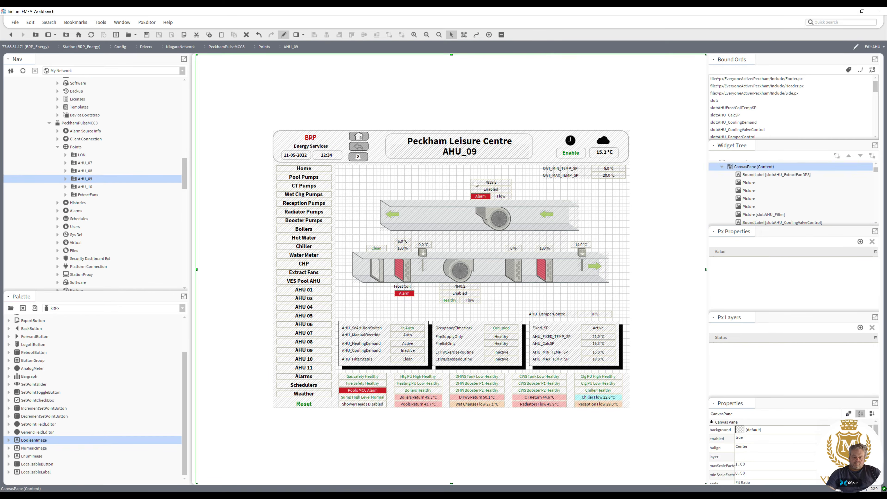
Select the extract fan group again and nudge it slightly left.
left_click_drag(457, 169, 531, 240)
key("Left")
key("Left")
key("Left")
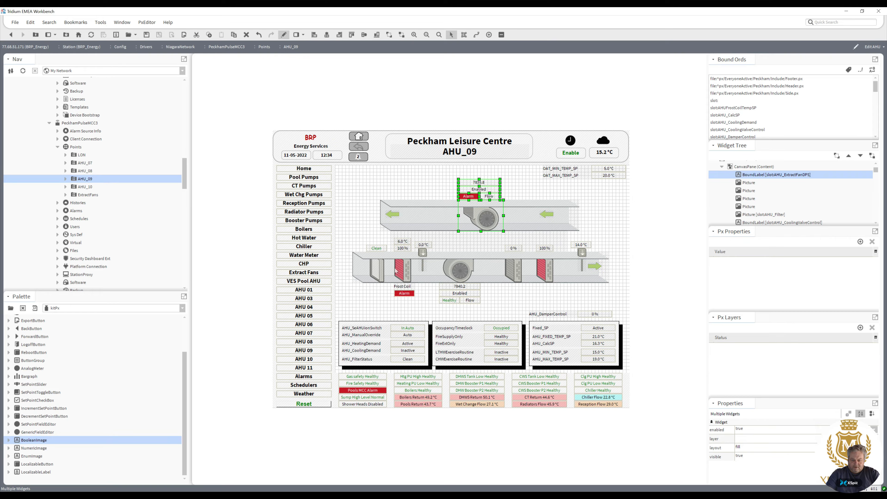
Duplicate the filter picture from the supply duct and place the copy in the upper extract duct.
left_click(378, 272)
right_click(378, 271)
left_click(410, 319)
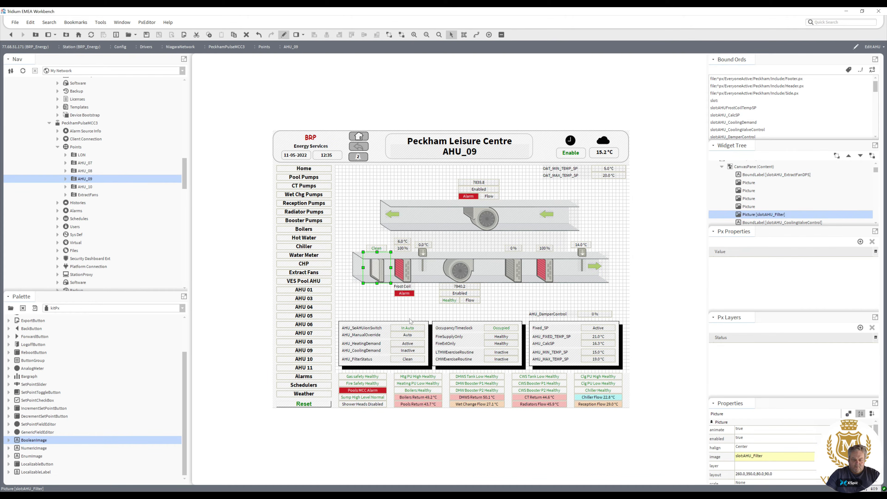
left_click_drag(378, 275, 522, 224)
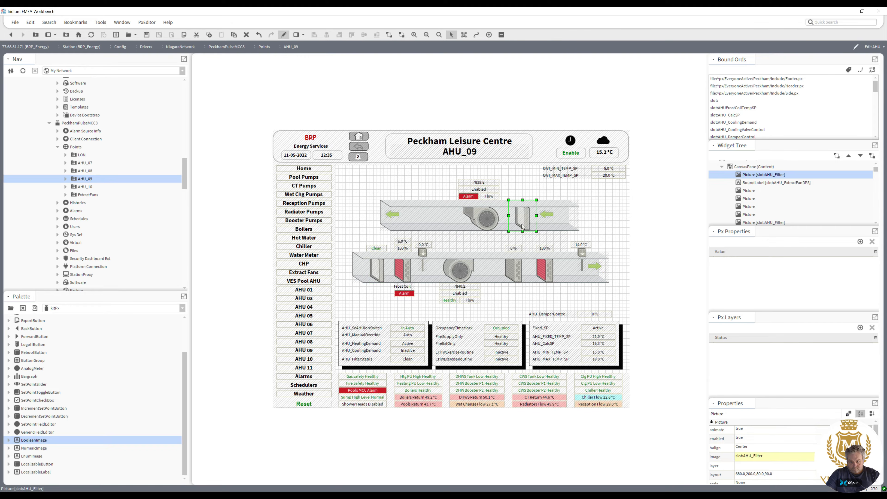
Replace the copied filter's bound image with the static Filter_Single_0.svg image path, removing its value binding.
double_click(522, 227)
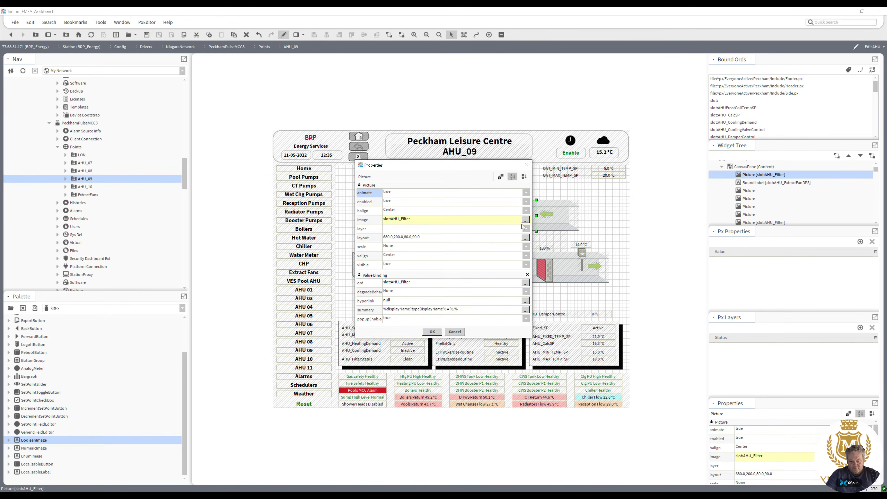
left_click(464, 221)
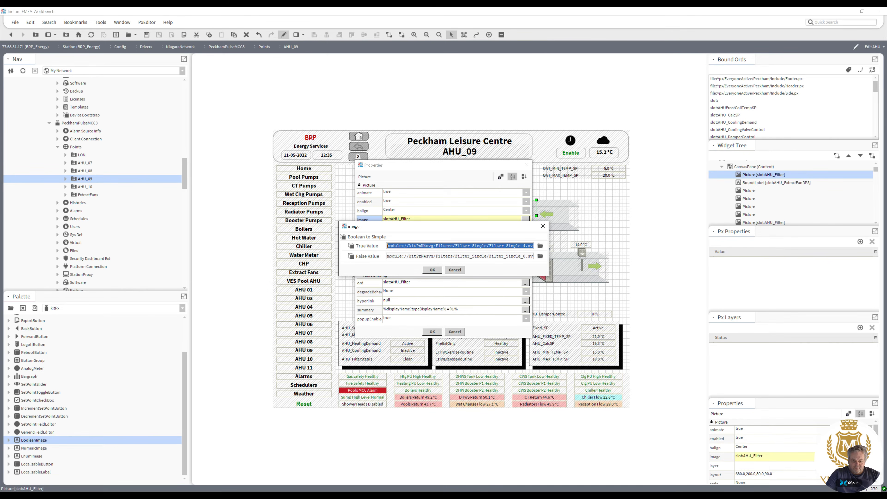
left_click_drag(387, 257, 534, 257)
key("ctrl+c")
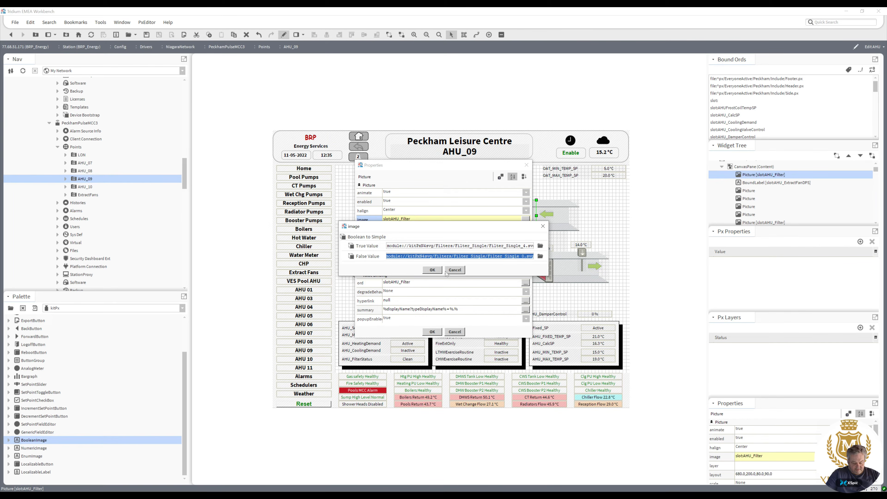
left_click(453, 270)
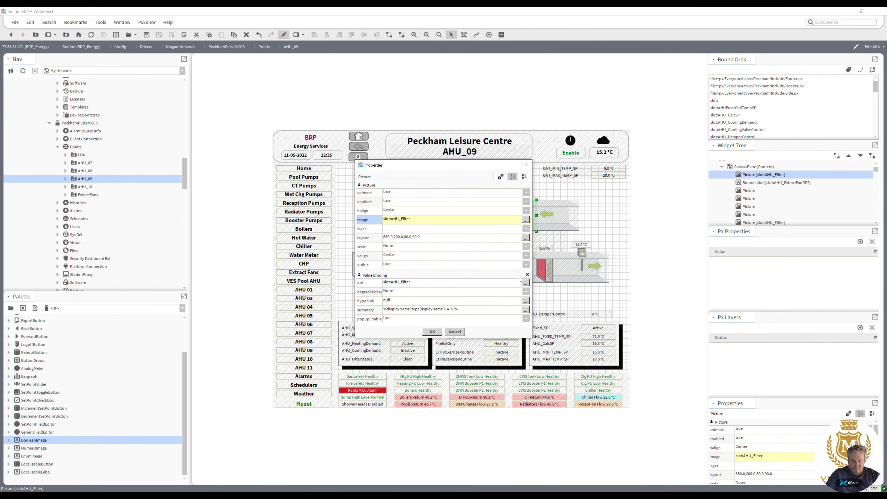
left_click(527, 275)
right_click(429, 225)
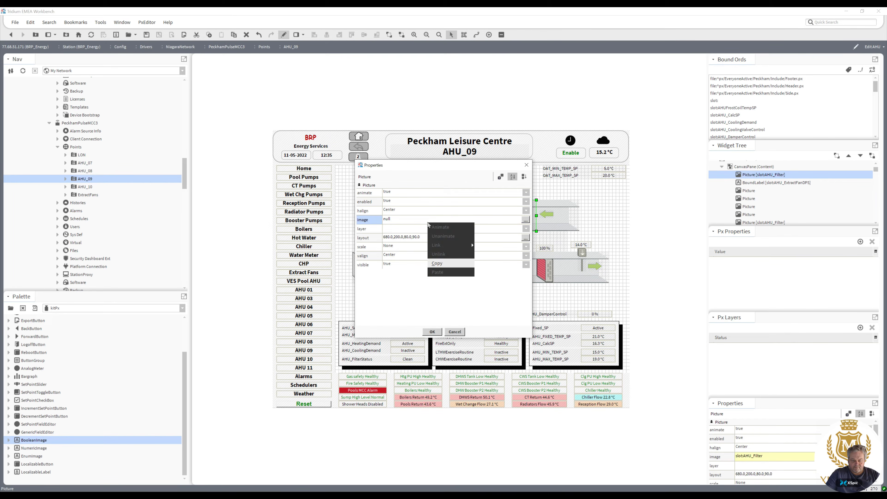
double_click(414, 219)
key("ctrl+v")
left_click(437, 262)
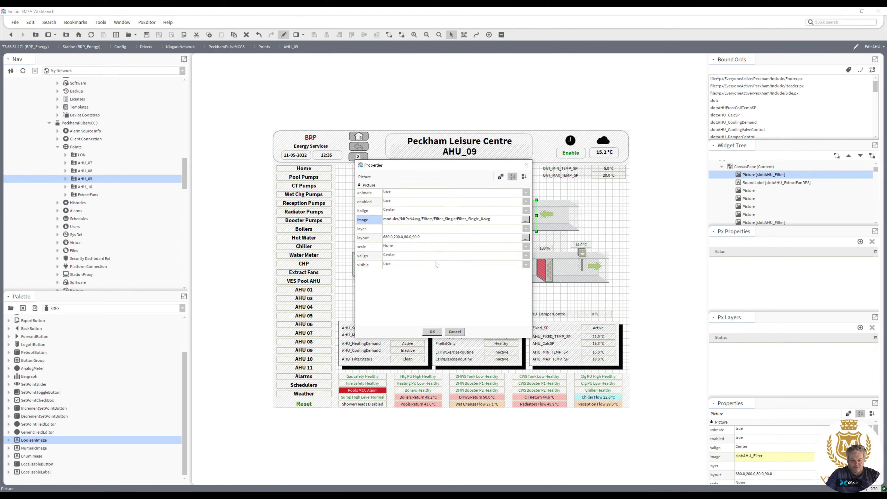
left_click(433, 332)
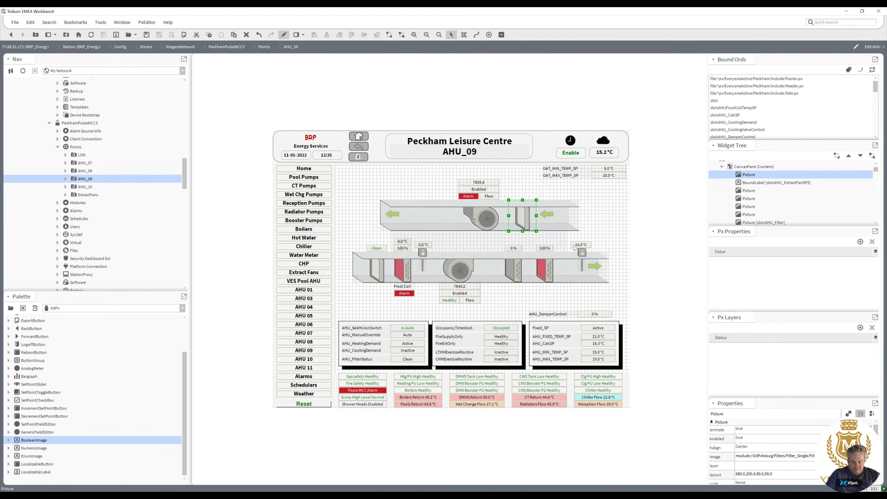
Move the upper duct's left airflow arrow to the right, next to the extract fan.
left_click(591, 223)
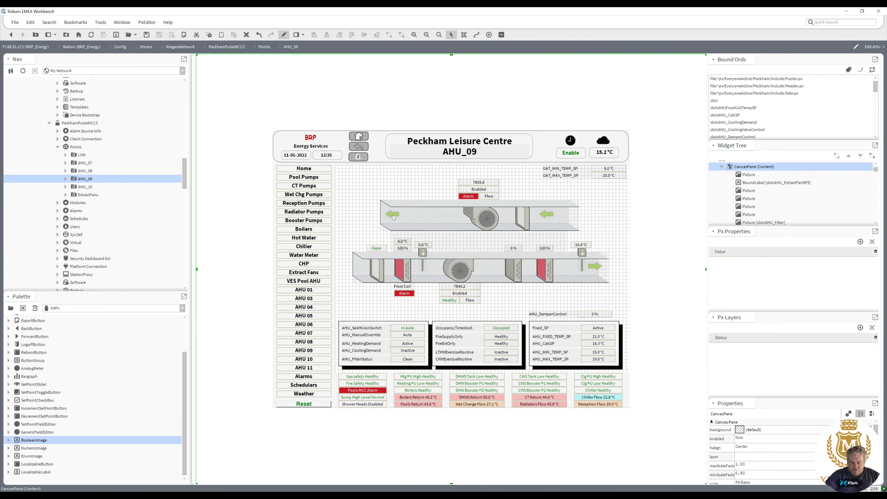
left_click_drag(396, 215, 440, 216)
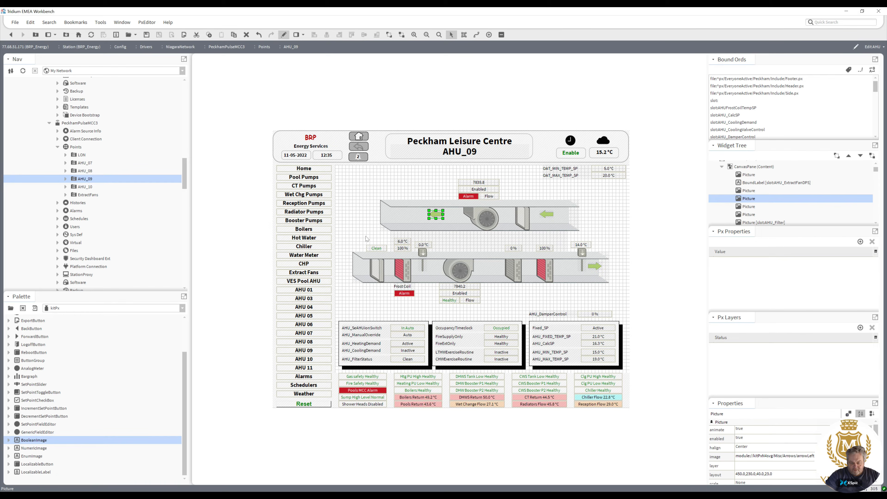
Select the left components of the supply duct and nudge them to the right.
left_click_drag(448, 313, 355, 229)
key("Right")
key("Right")
key("Right")
key("Right")
key("Right")
key("Right")
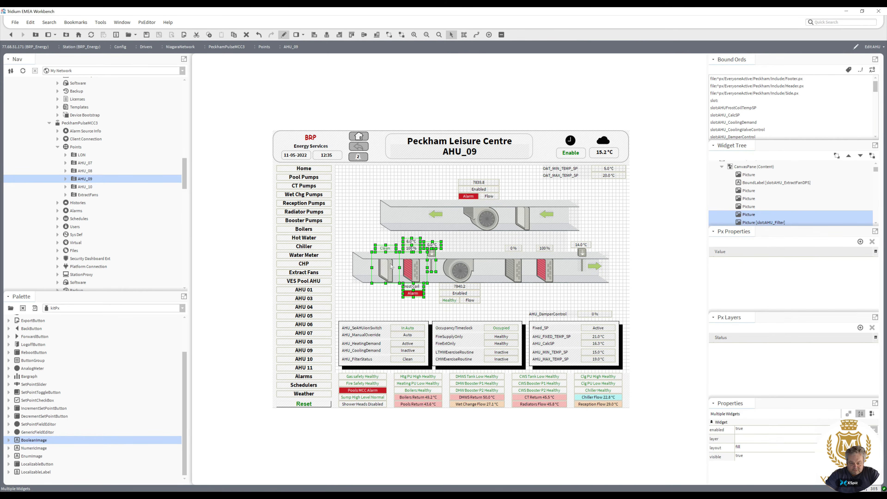
Select the supply duct's left half including the fan and coils and nudge it right.
key("Right")
key("Right")
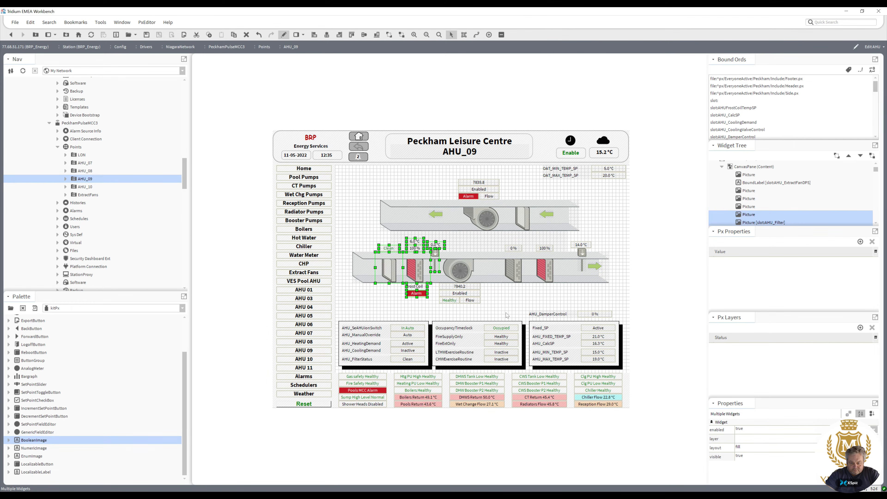
left_click_drag(506, 315, 371, 234)
key("Right")
key("Right")
key("Right")
key("Right")
key("Right")
key("Right")
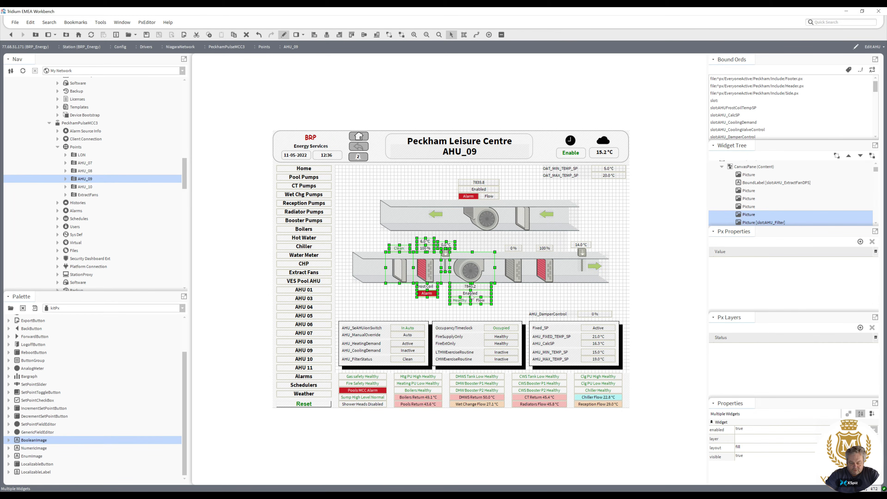
left_click(511, 276, "shift")
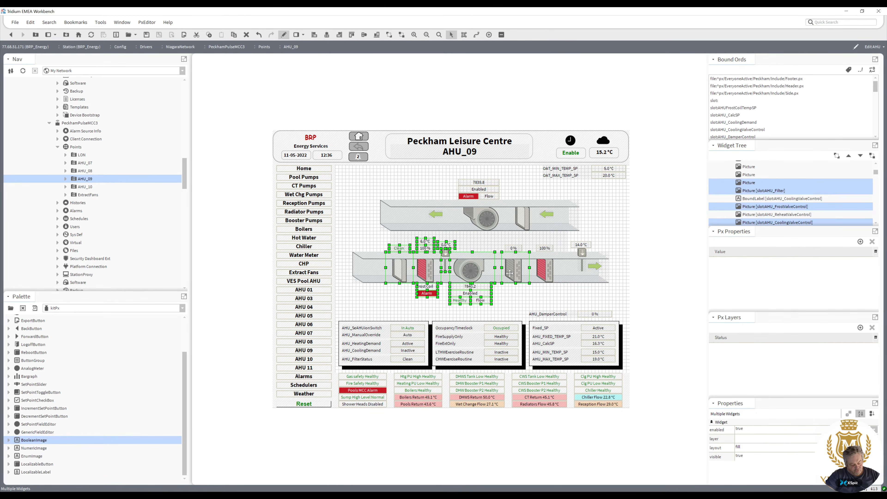
left_click(544, 277, "shift")
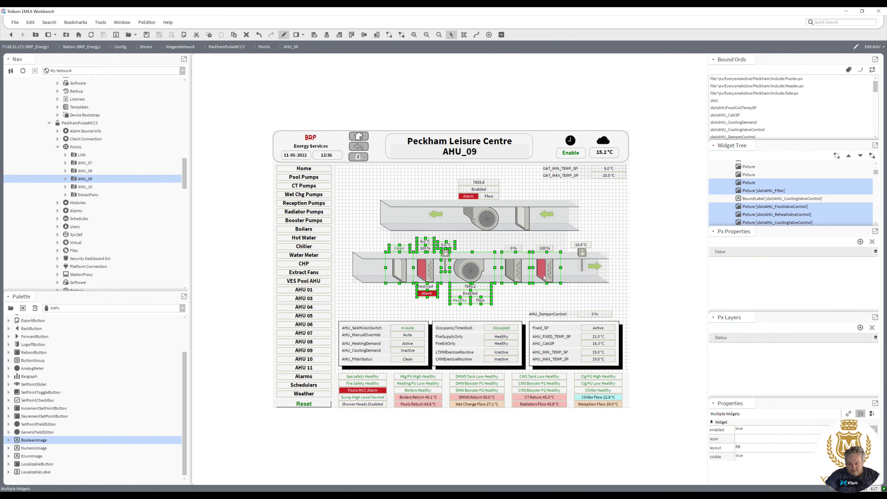
left_click(513, 305)
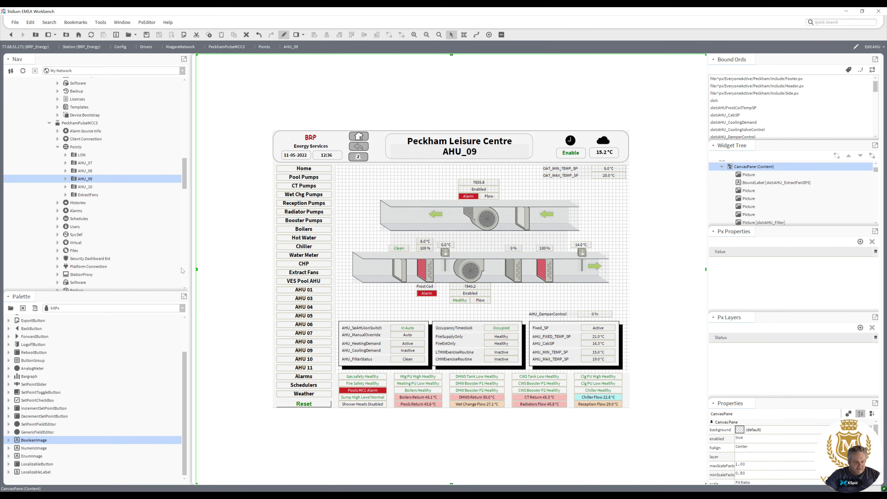
Switch the palette to kitPxHvac, open its Dampers folder and drop damper images onto the canvas, deleting the extra one.
left_click(182, 309)
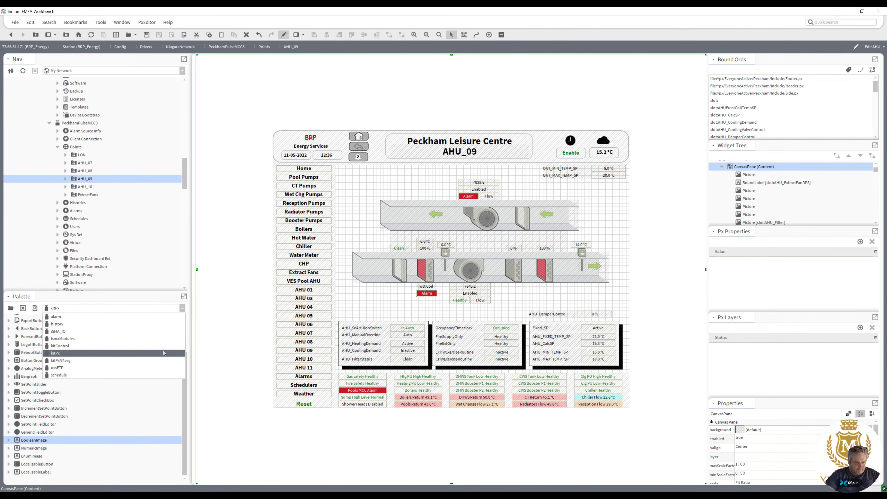
left_click(156, 361)
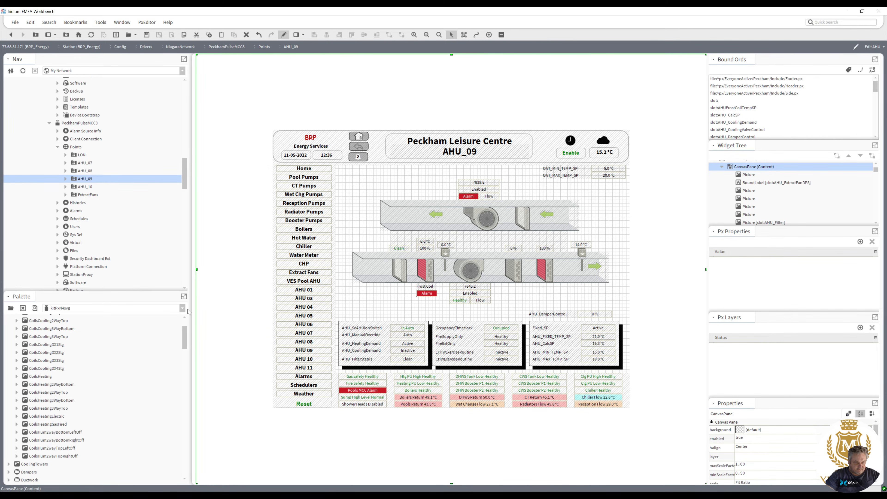
left_click_drag(147, 294, 145, 171)
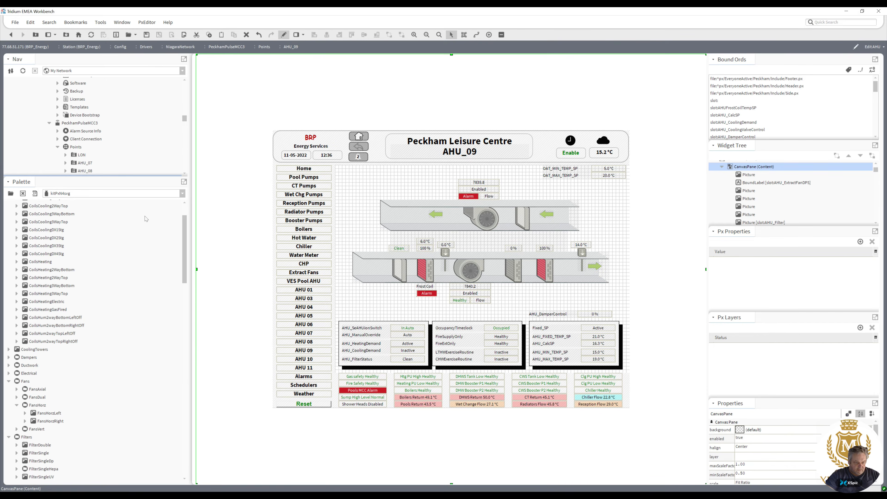
left_click(9, 357)
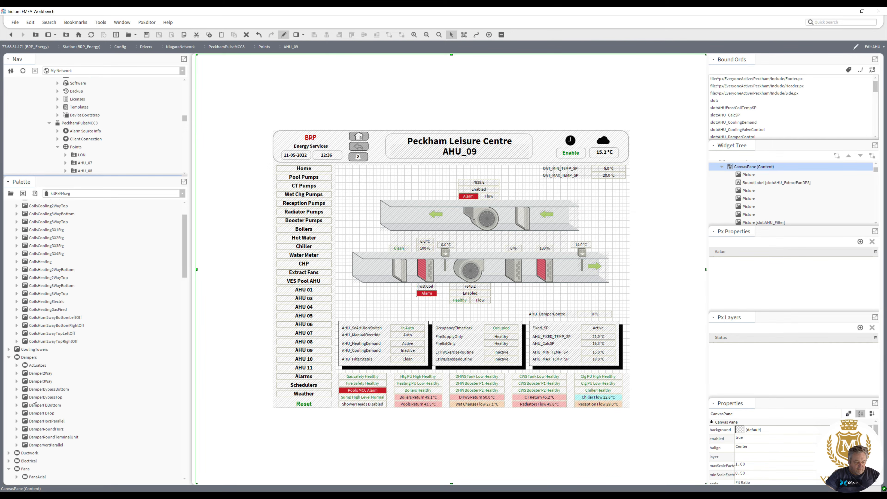
left_click(39, 422)
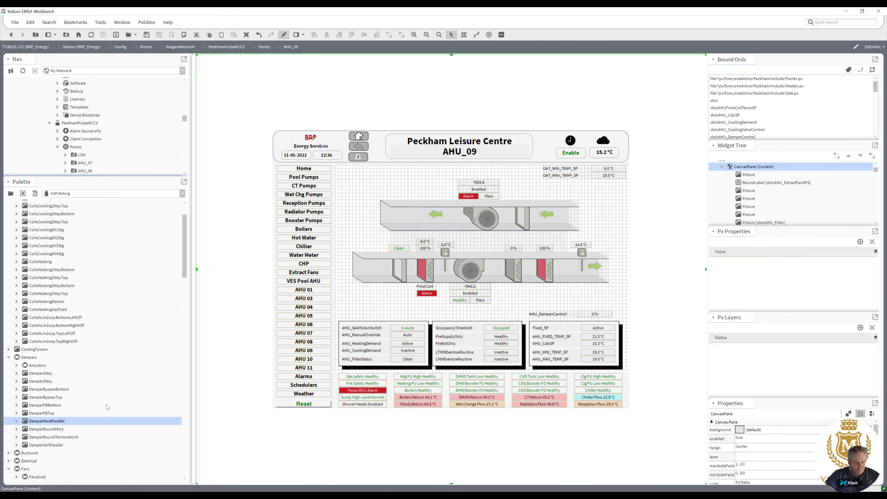
left_click_drag(57, 424, 367, 296)
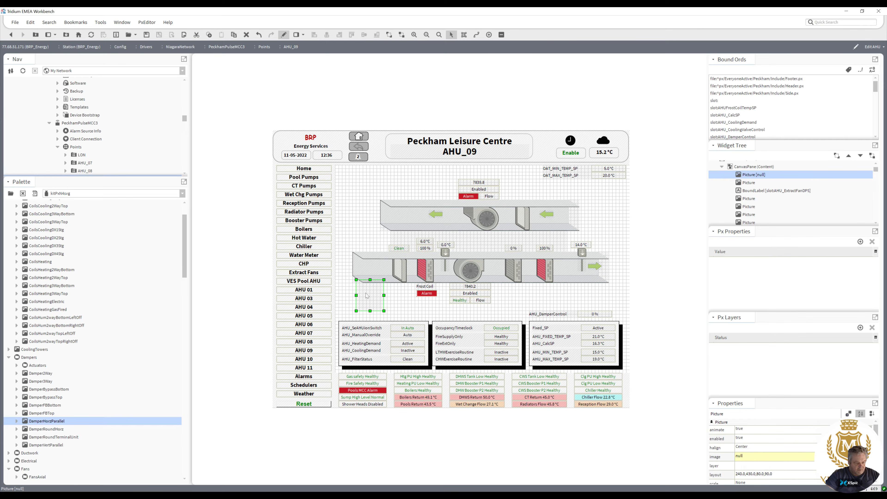
left_click_drag(44, 373, 351, 208)
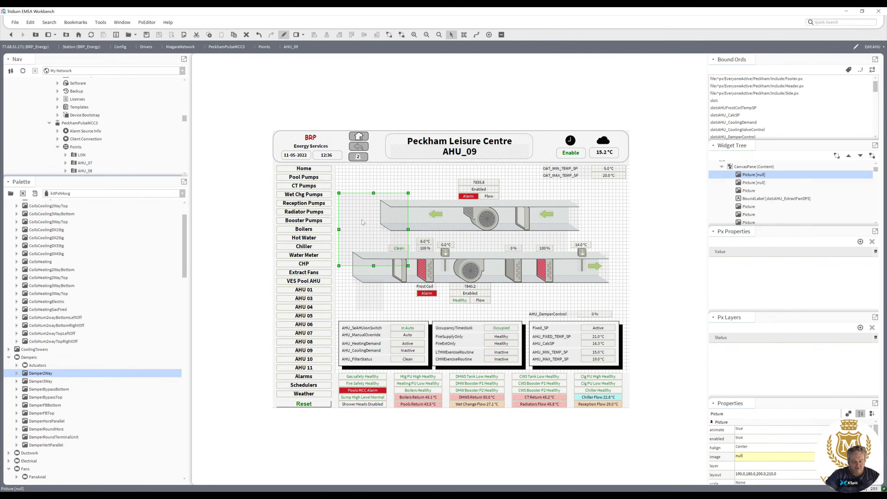
key("Delete")
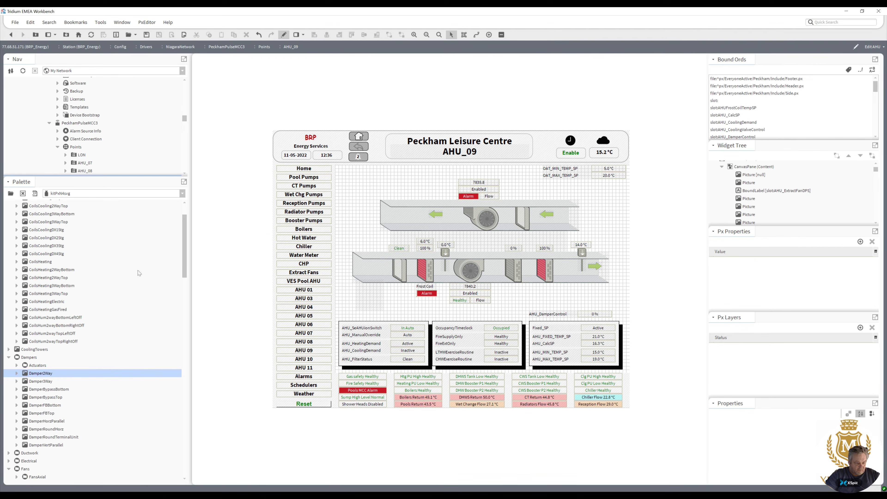
Preview the damper images in the Dampers folder to compare their styles.
left_click(35, 194)
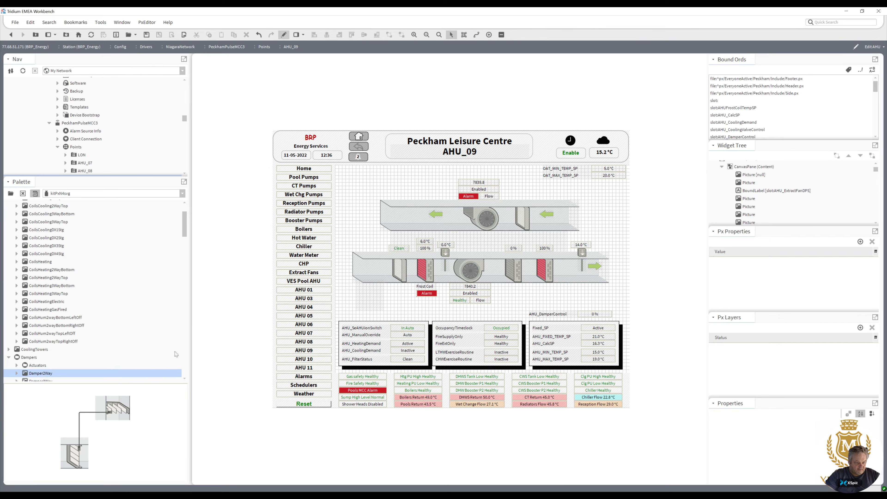
left_click_drag(184, 228, 183, 239)
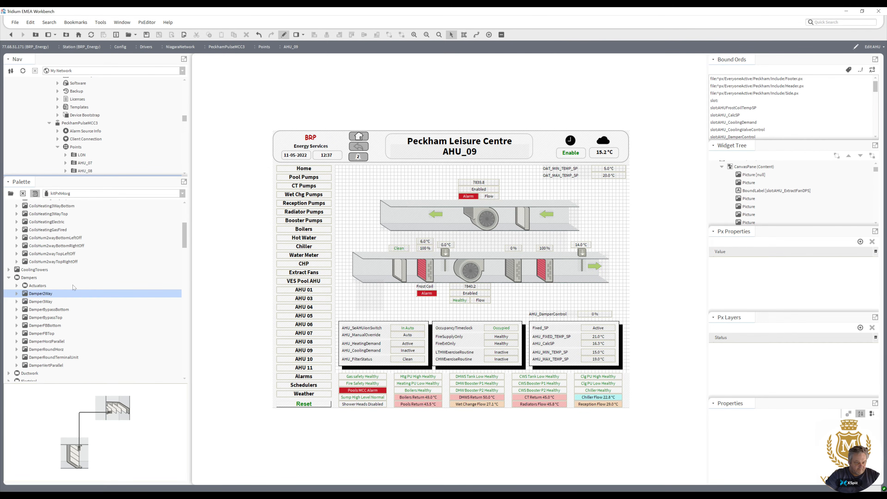
left_click(47, 302)
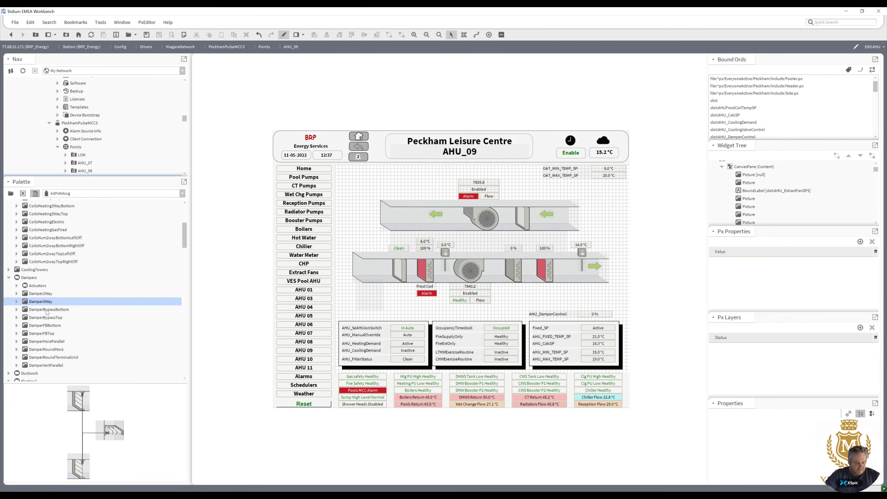
left_click(47, 311)
left_click(44, 319)
left_click(44, 312)
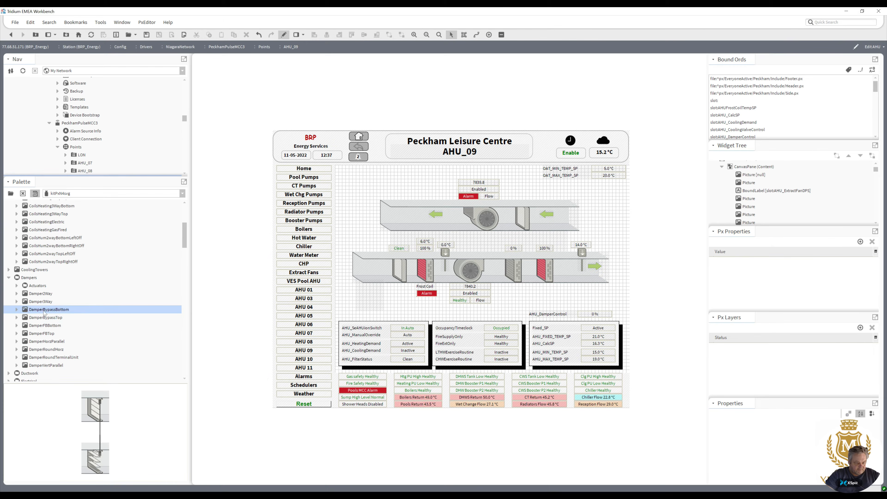
left_click(44, 318)
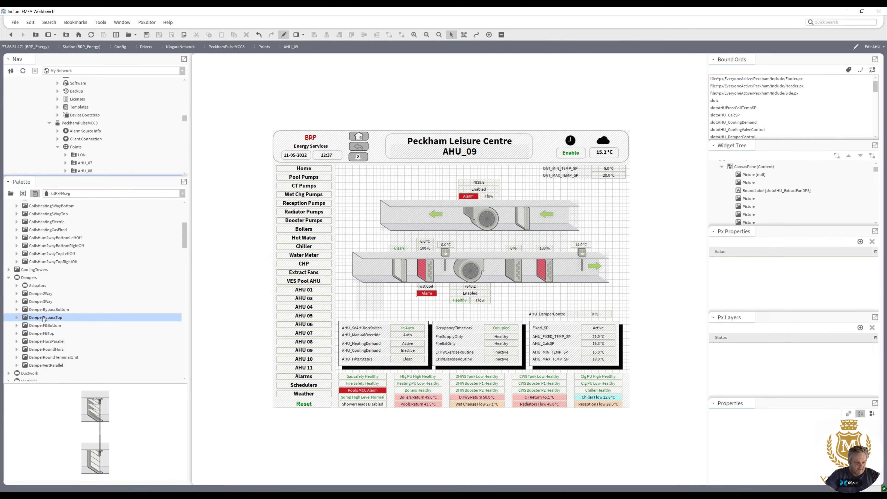
left_click(43, 310)
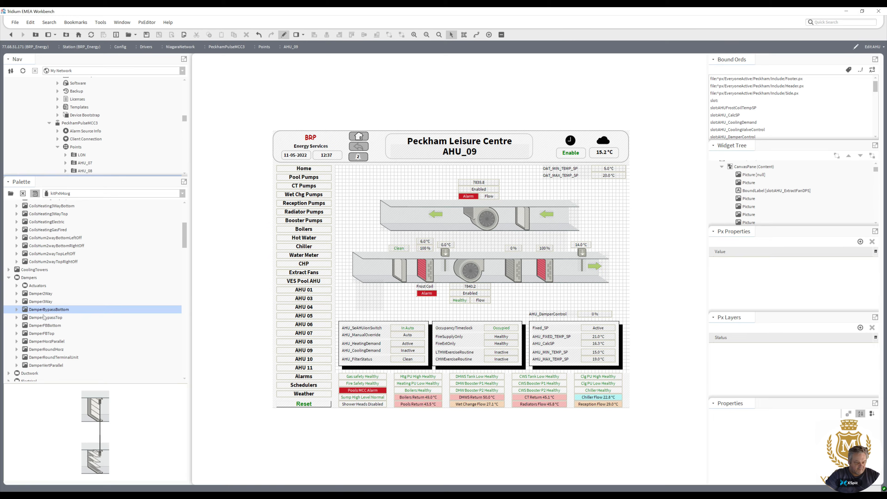
left_click(45, 319)
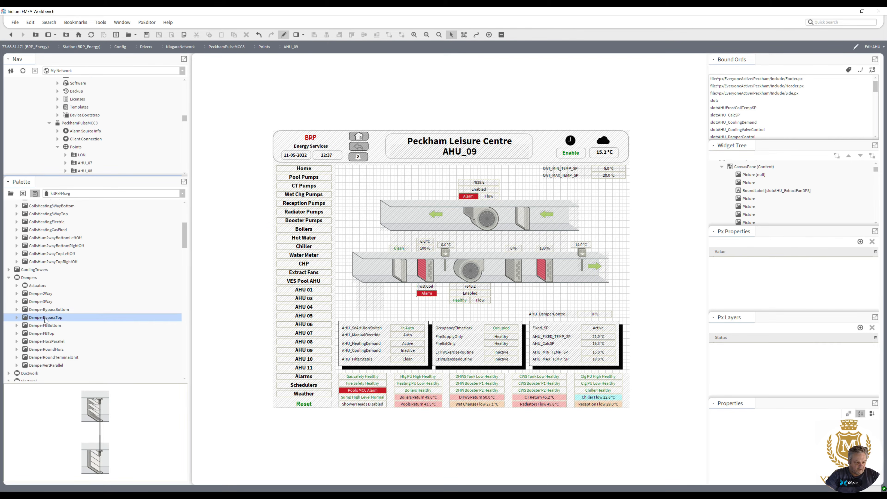
left_click(44, 327)
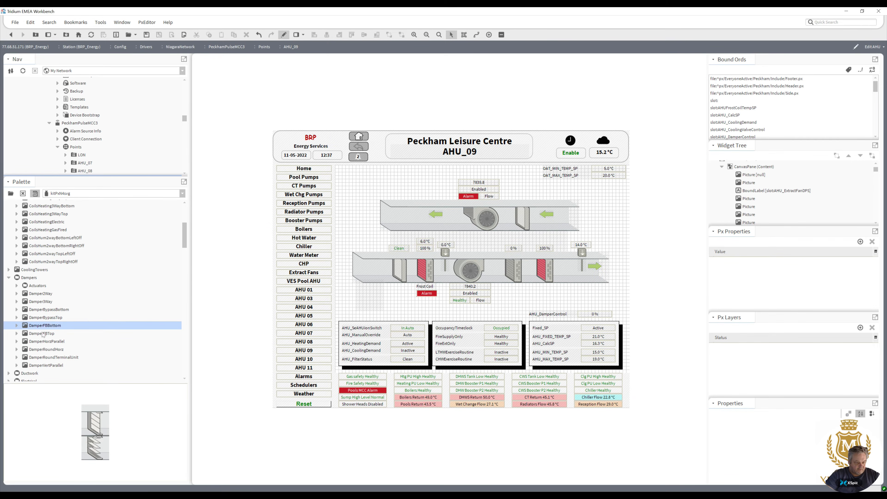
left_click(43, 334)
left_click(43, 342)
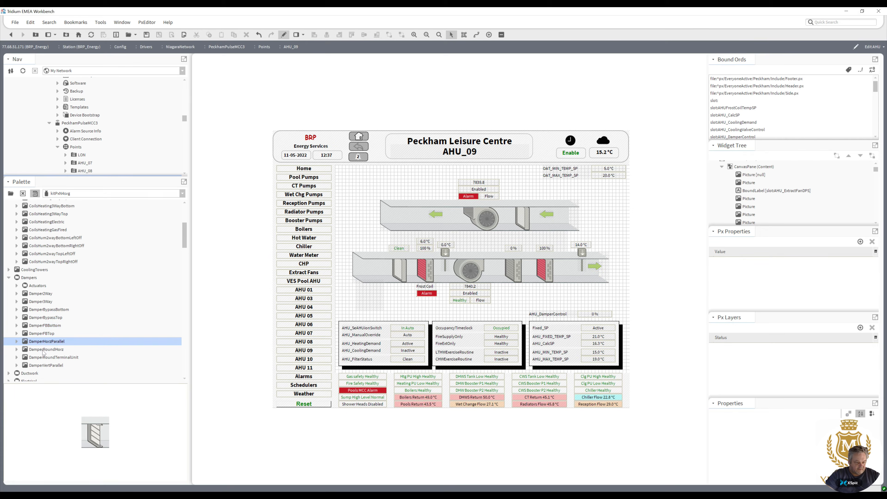
left_click(42, 351)
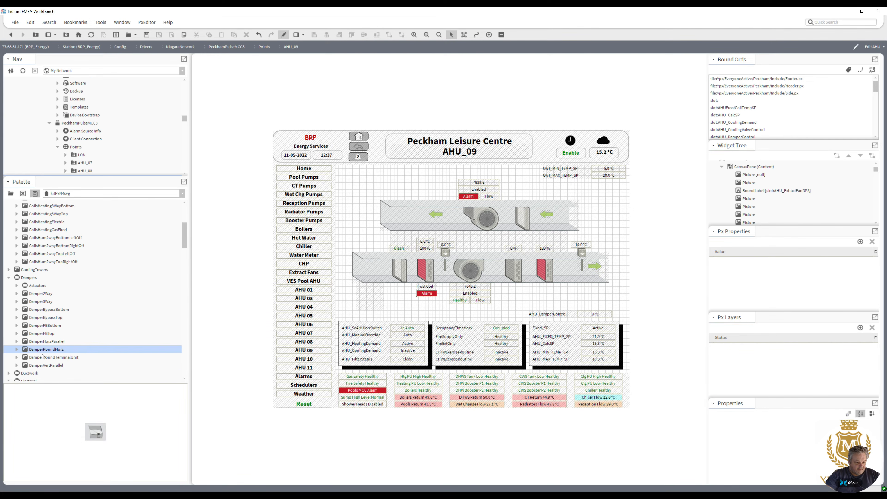
left_click(43, 362)
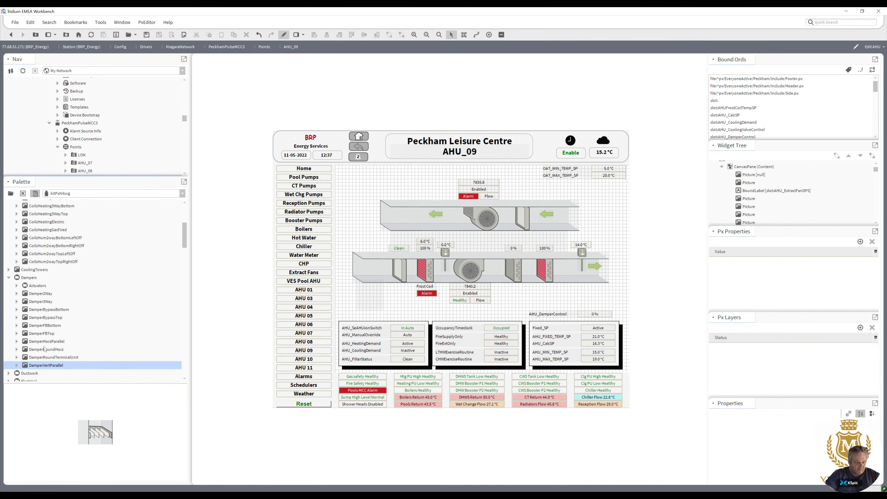
left_click(45, 344)
Drop a DamperHorizParallel image onto the canvas and copy the slotAHU_DamperControl ord from the damper control label.
left_click_drag(45, 345, 361, 227)
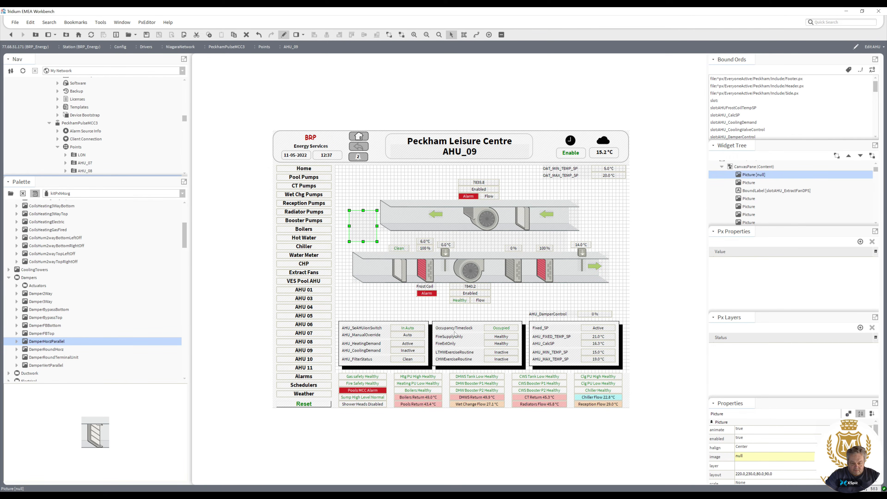
left_click(595, 314)
double_click(596, 315)
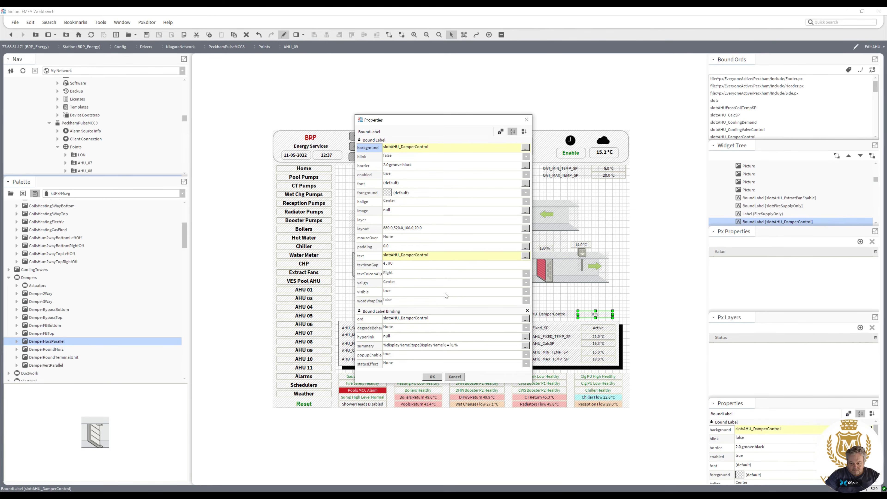
double_click(437, 318)
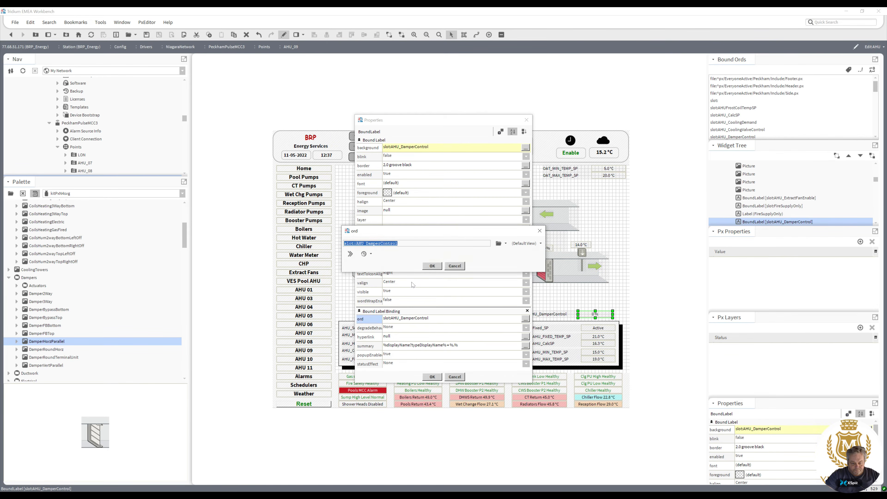
left_click(432, 266)
left_click(432, 376)
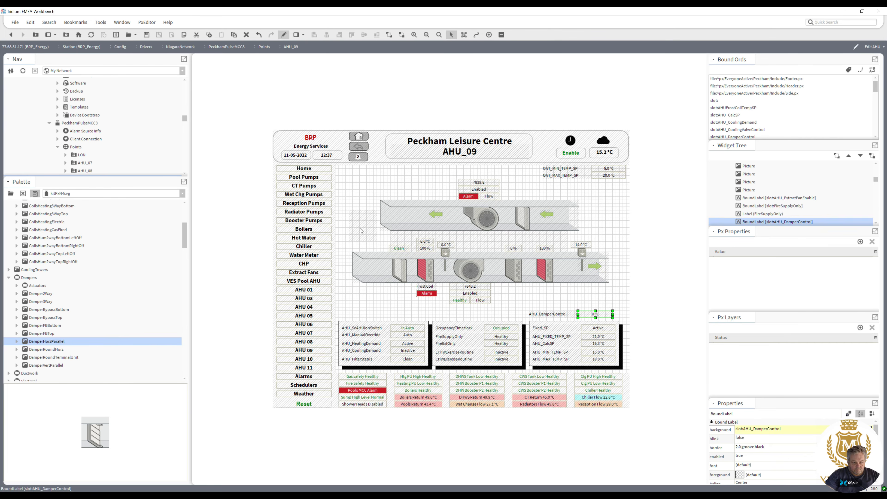
Bind the new damper picture's ord to slotAHU_DamperControl.
double_click(370, 226)
double_click(405, 284)
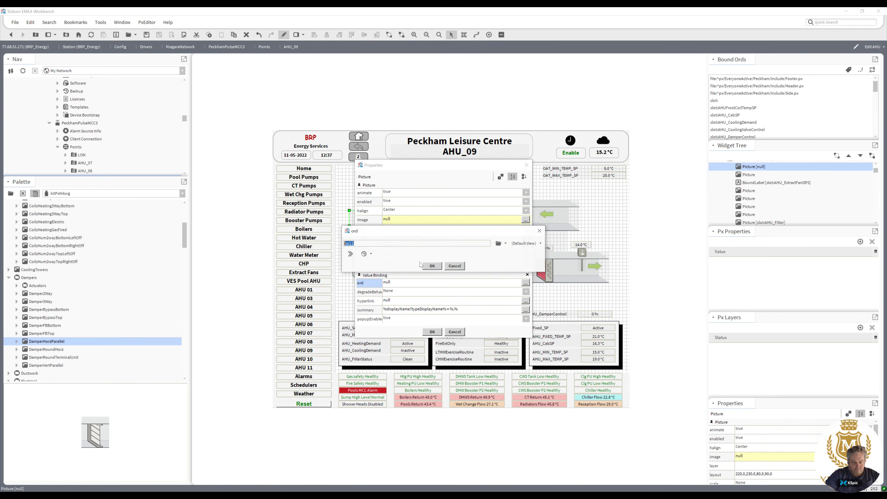
left_click(432, 264)
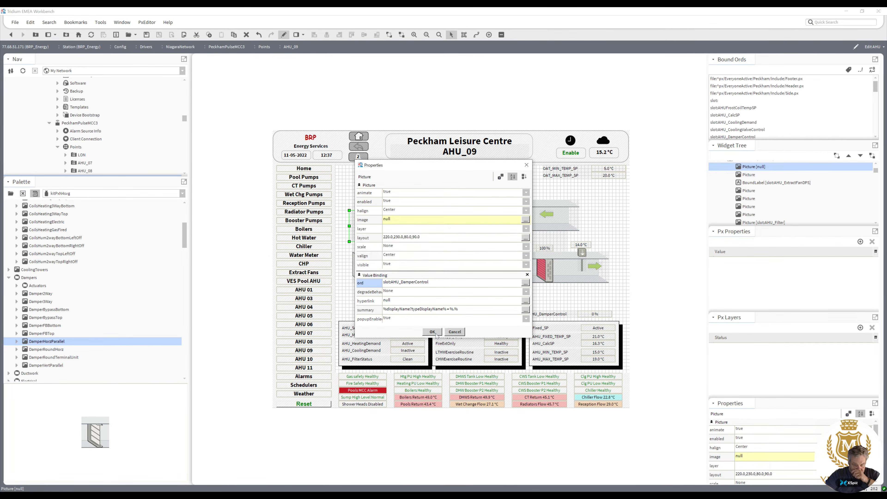
left_click(432, 331)
Move the damper to the supply duct's inlet and duplicate it onto the extract duct's left end.
left_click_drag(362, 226, 374, 267)
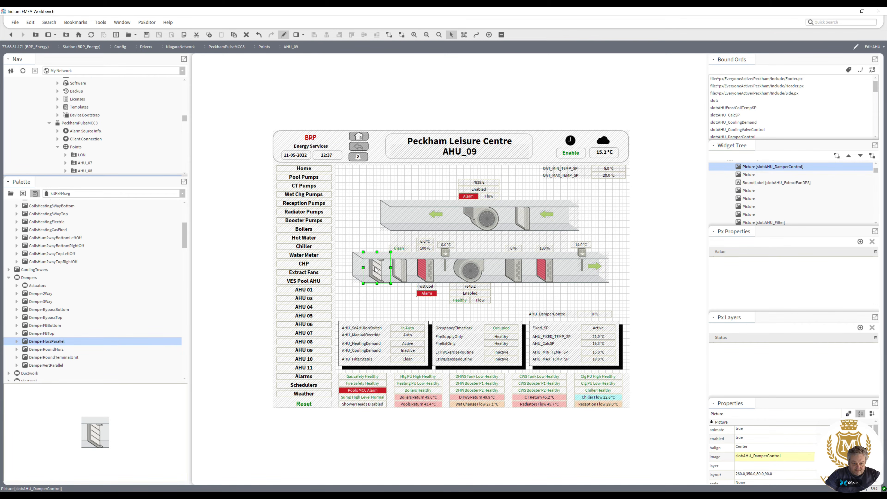
right_click(376, 269)
left_click(395, 312)
left_click_drag(379, 277, 405, 221)
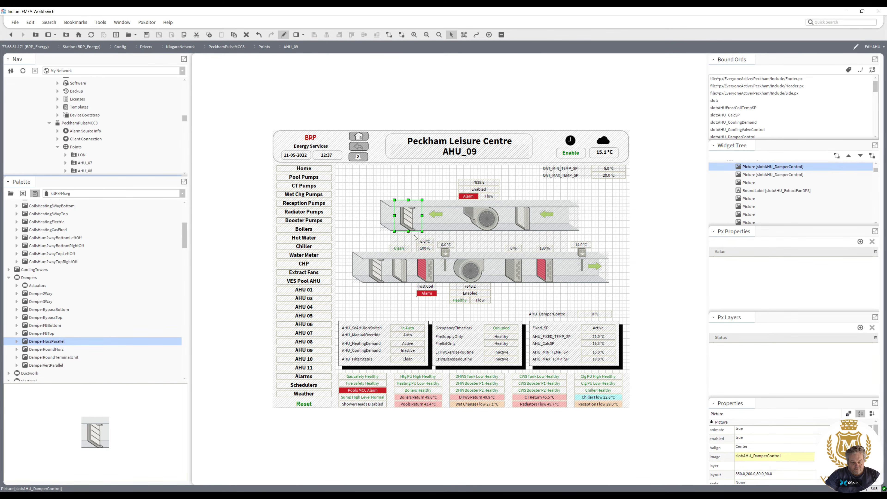
key("Left")
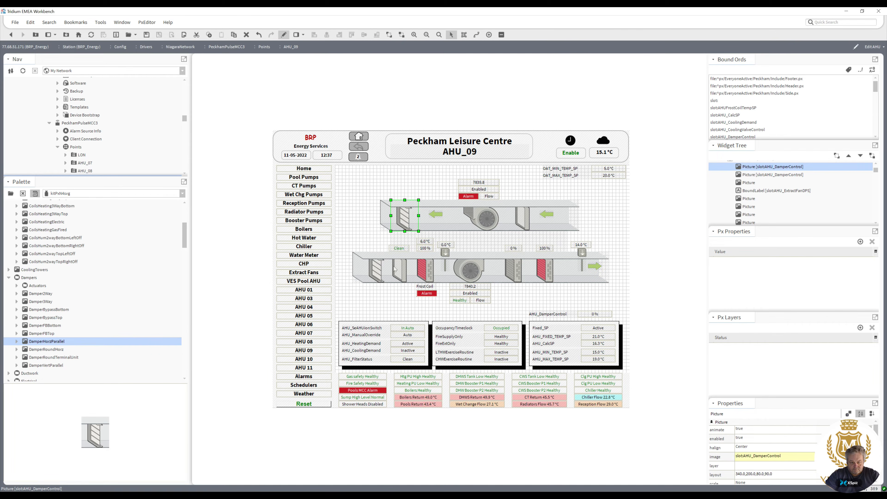
Move the damper control value label under the supply damper and duplicate it.
left_click(379, 274)
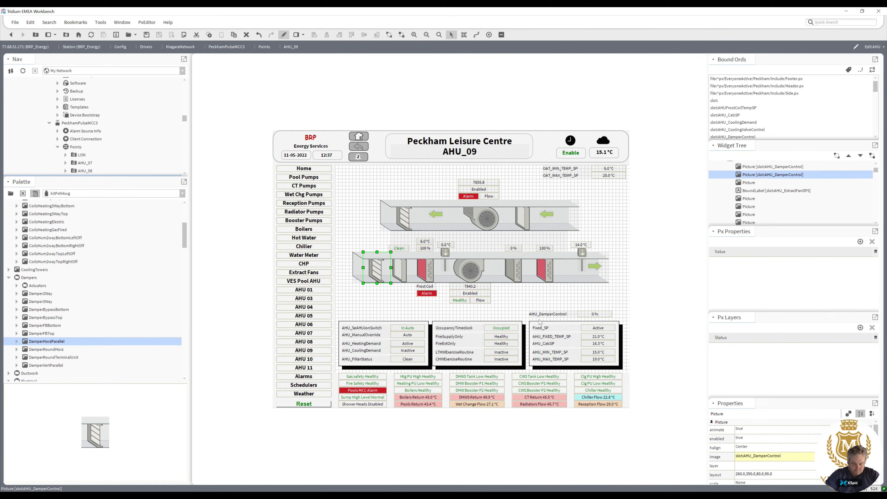
left_click(595, 314)
left_click_drag(595, 314, 377, 286)
right_click(376, 286)
left_click(386, 328)
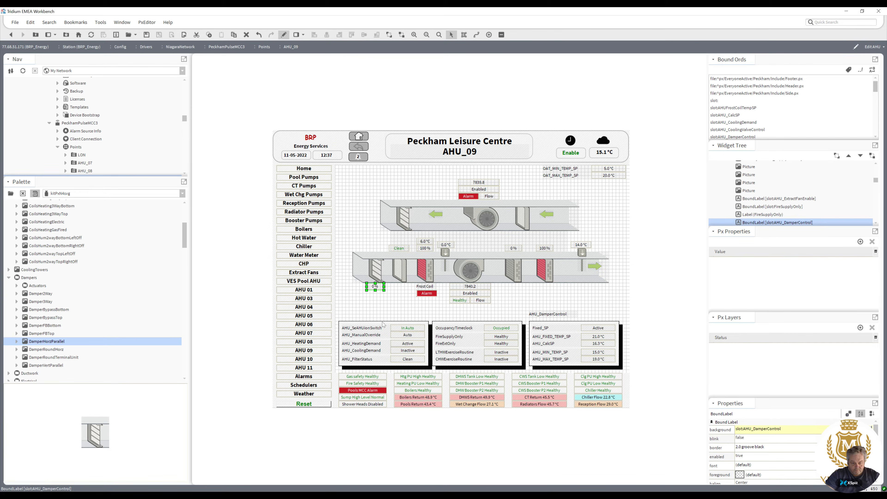
Place the duplicated damper value label above the extract duct's damper.
left_click_drag(377, 290, 400, 234)
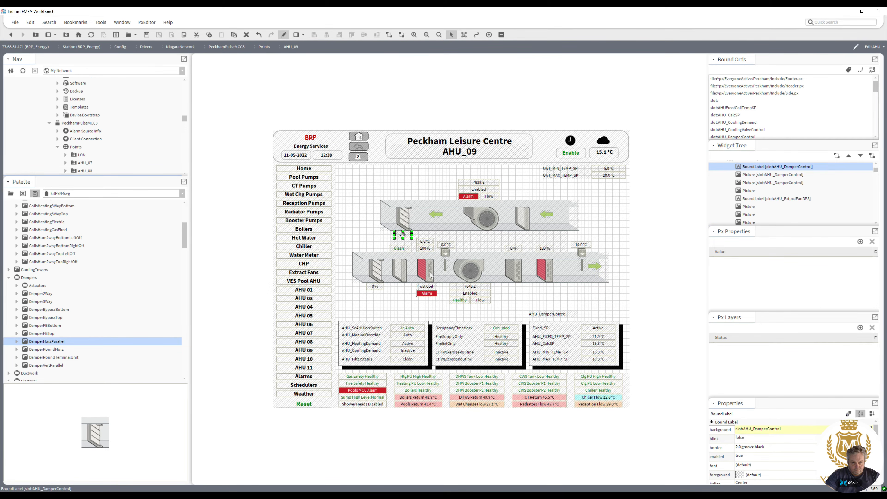
left_click(562, 295)
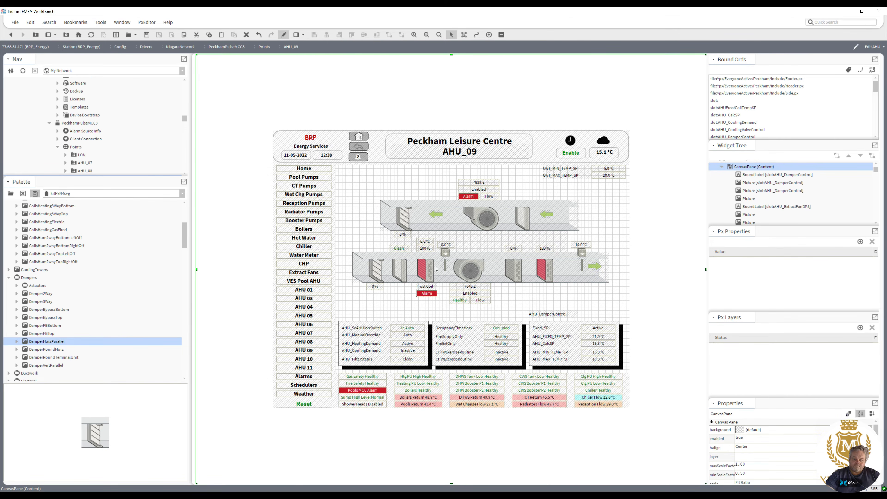
left_click_drag(405, 237, 407, 197)
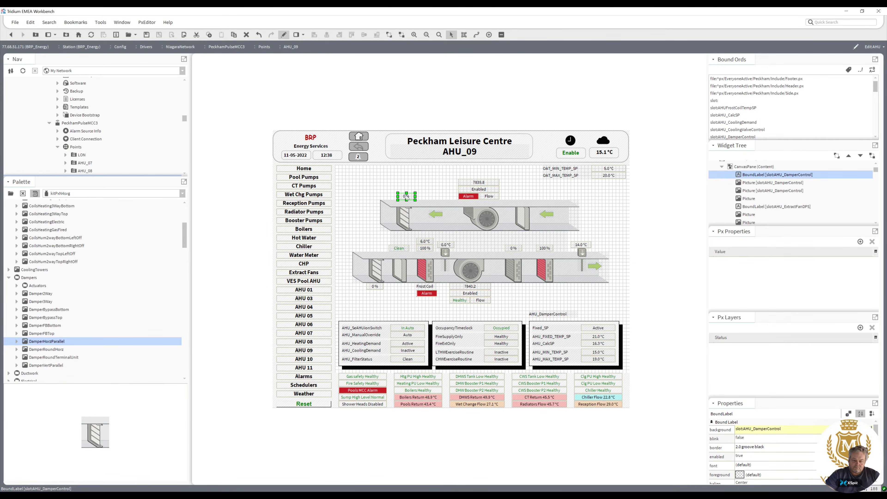
left_click(550, 314)
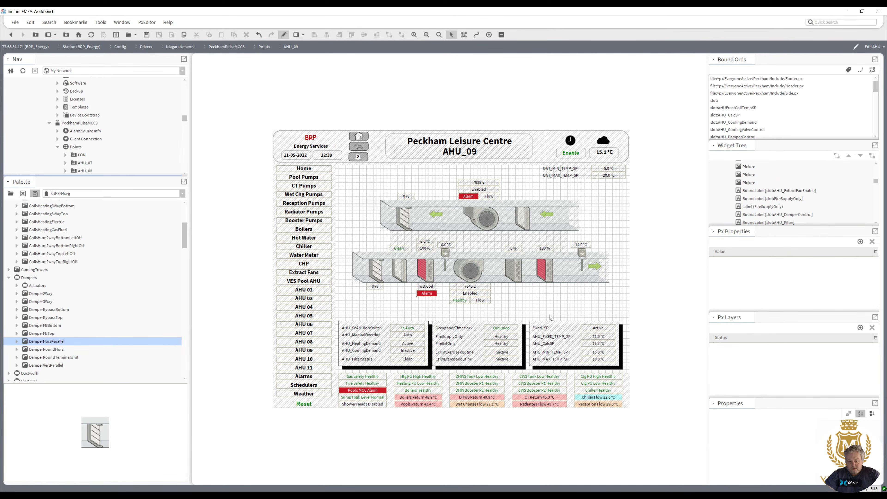
left_click(374, 288)
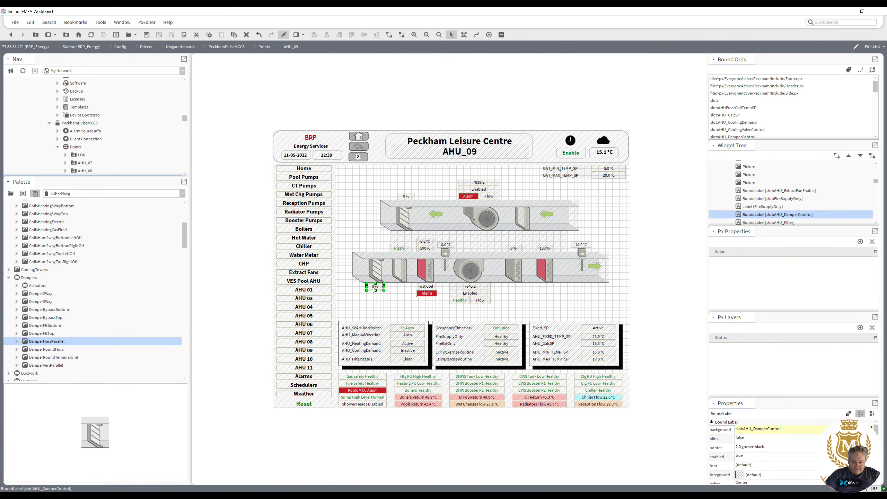
Duplicate the supply damper's value label and place the copy just below the original.
right_click(373, 288)
left_click(379, 305)
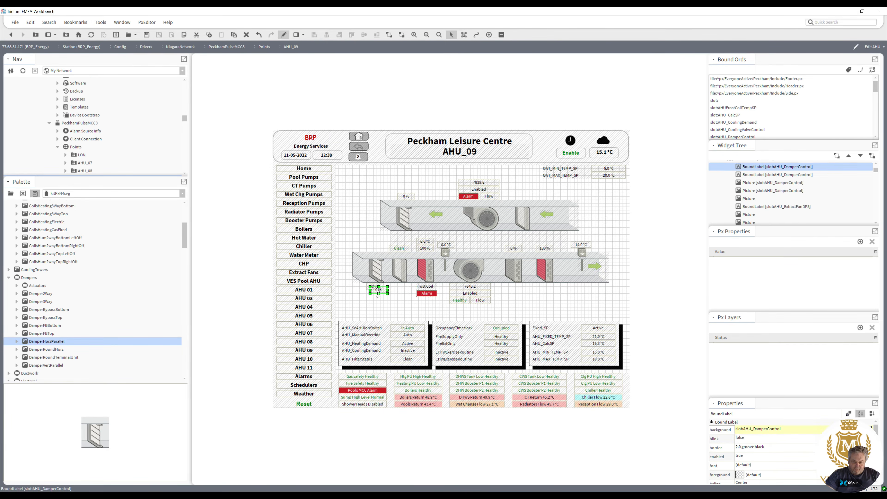
left_click_drag(378, 293, 374, 297)
Animate the copied label's text with a Numeric To Simple converter: Closed from -inf to 1, Open from 1 to +inf.
double_click(374, 294)
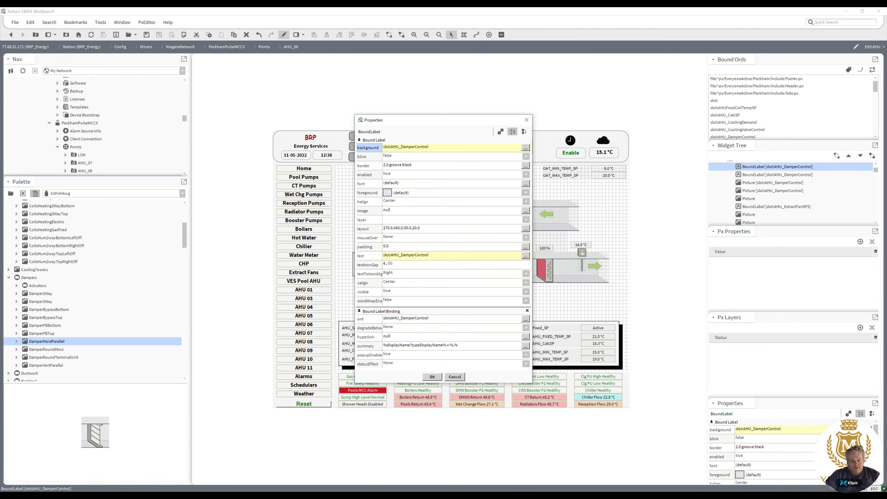
right_click(437, 257)
left_click(451, 269)
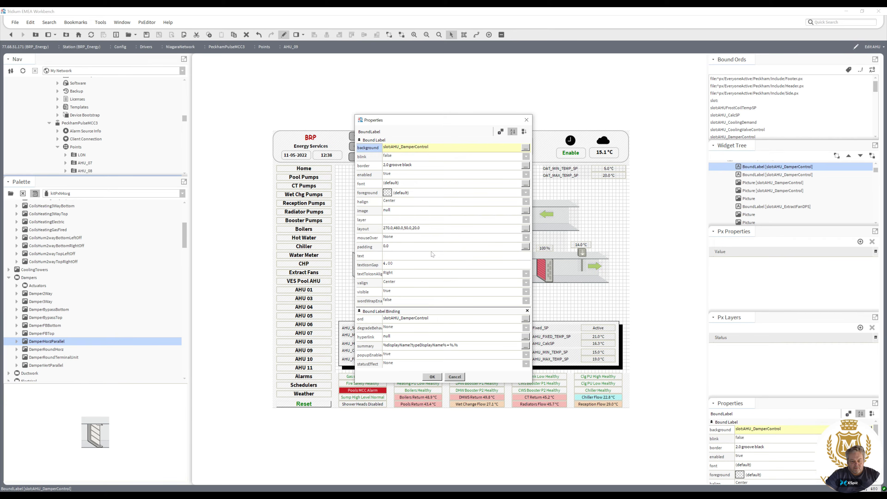
right_click(431, 256)
left_click(441, 258)
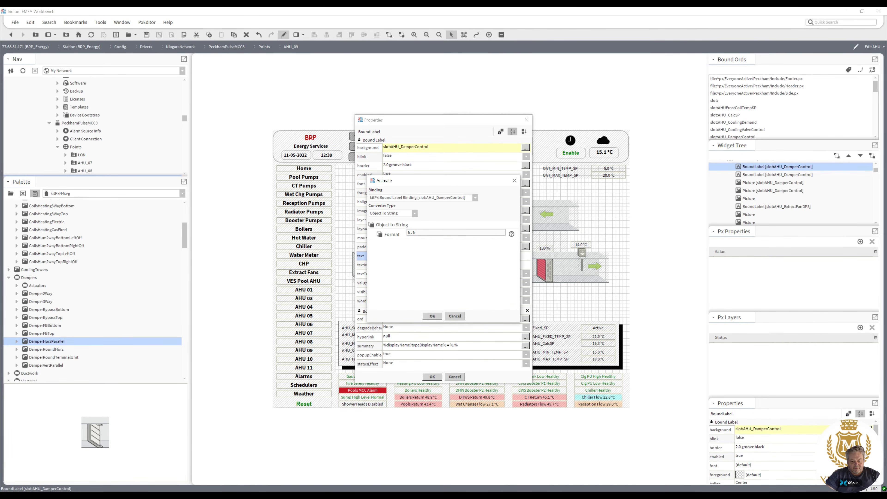
left_click(416, 214)
left_click(407, 229)
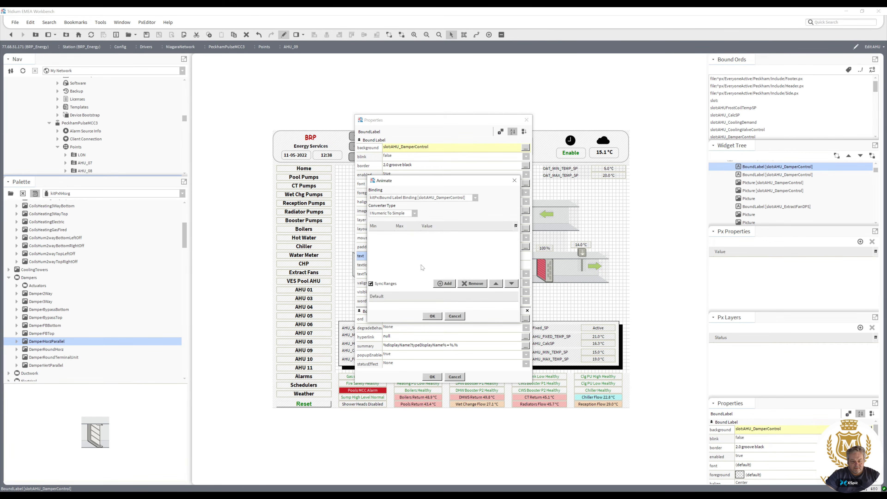
left_click(444, 285)
left_click(443, 286)
left_click(379, 235)
type("-1")
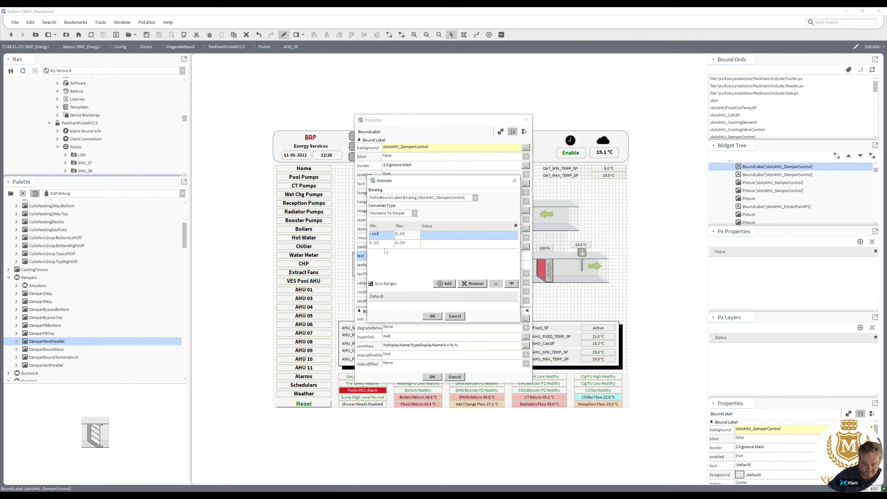
double_click(401, 243)
type("+inf")
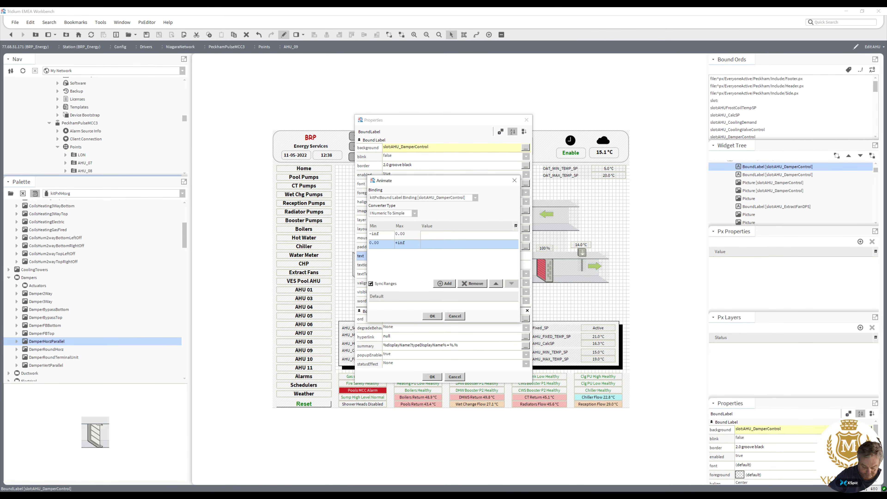
double_click(374, 242)
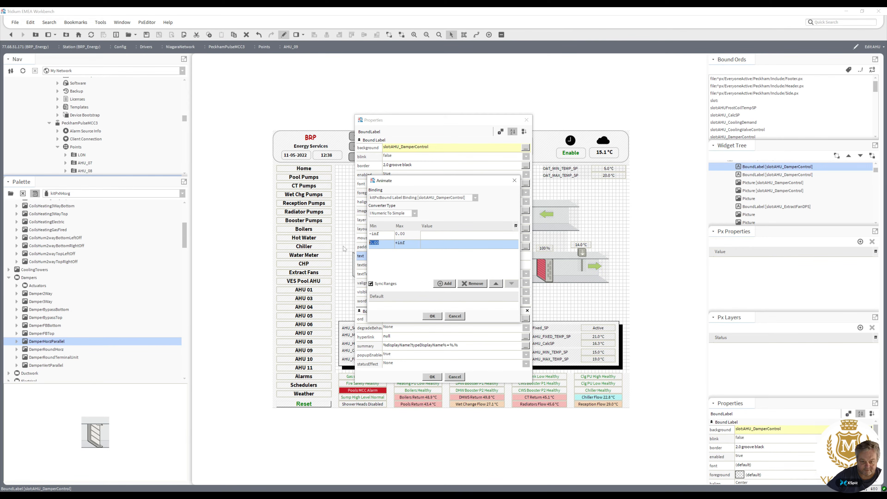
type("1")
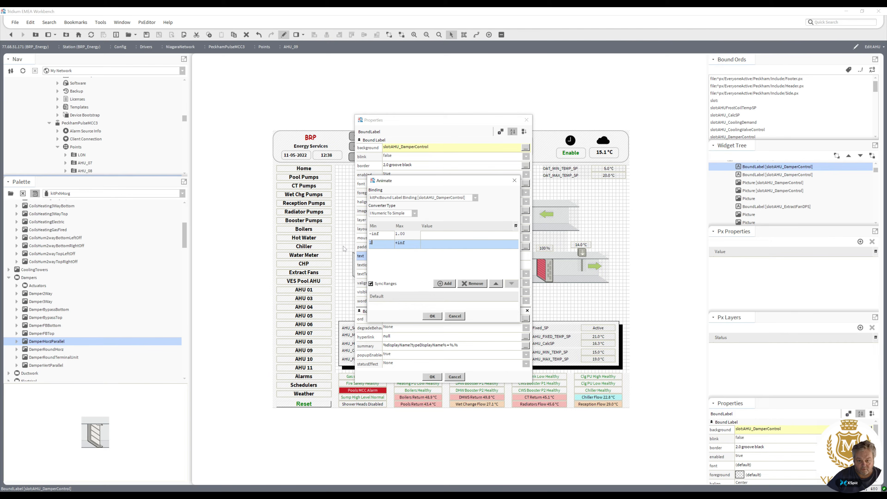
left_click(443, 234)
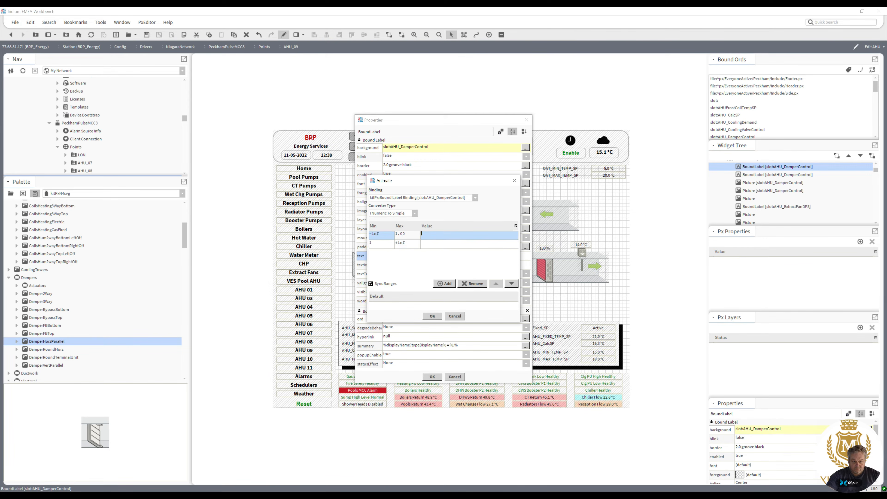
type("Closed")
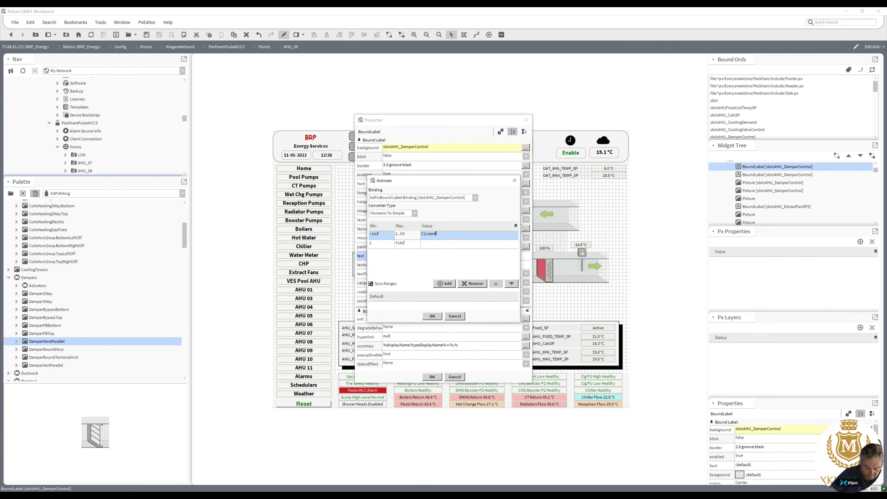
key("Return")
type("Open")
left_click(437, 319)
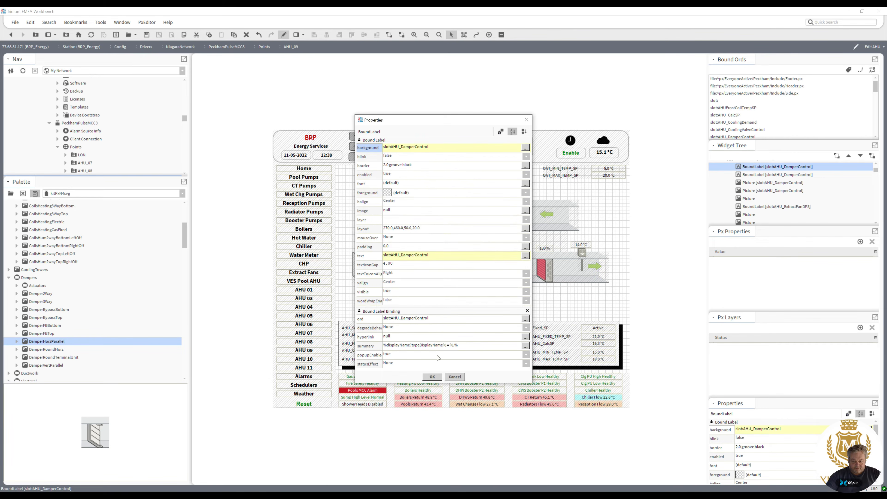
left_click(436, 378)
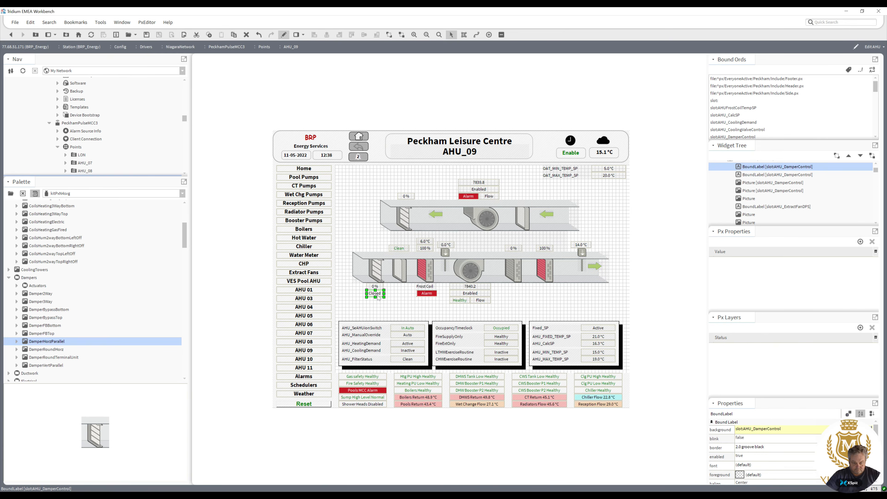
Animate the label's foreground colour with Numeric To Simple: maroon from -inf to 1, green from 1 to +inf.
double_click(377, 294)
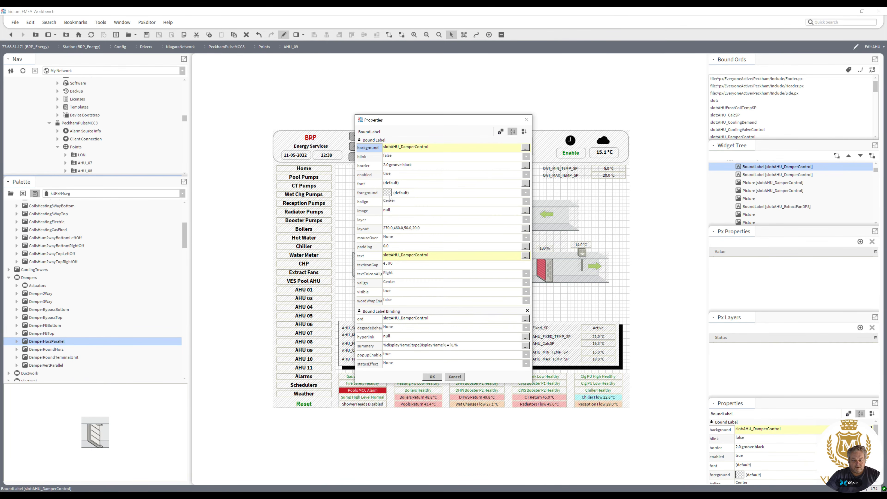
right_click(386, 195)
left_click(406, 218)
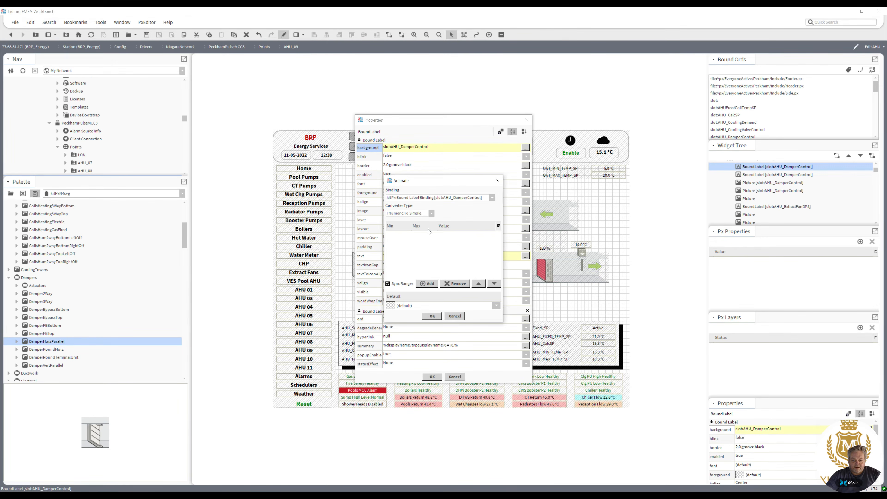
left_click(427, 283)
left_click(427, 283)
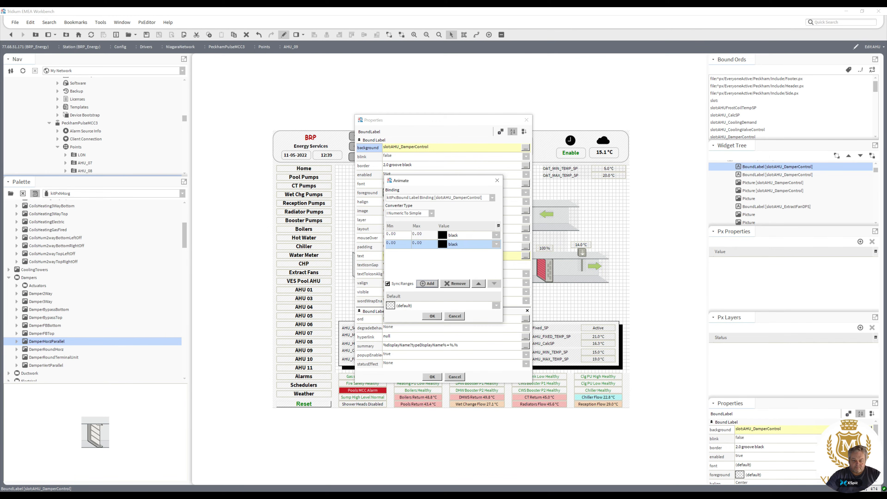
left_click(398, 234)
type("-inf")
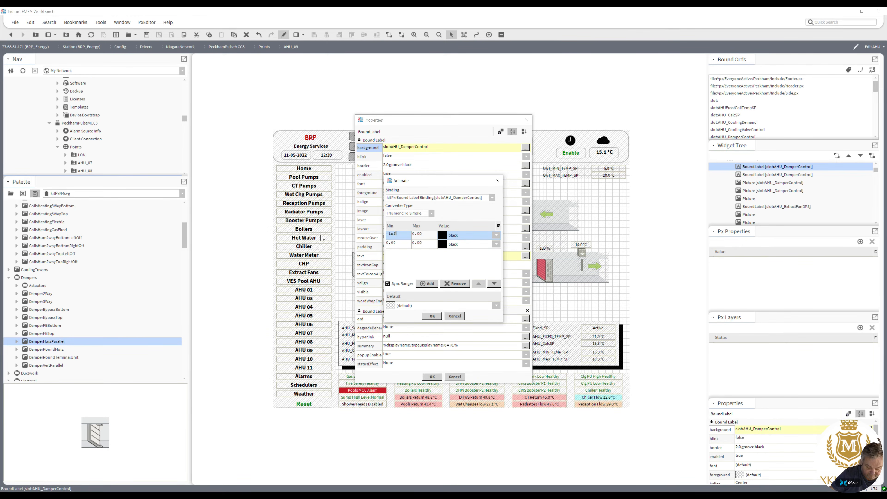
left_click(413, 242)
type("+in")
type("f")
left_click(389, 244)
type("1")
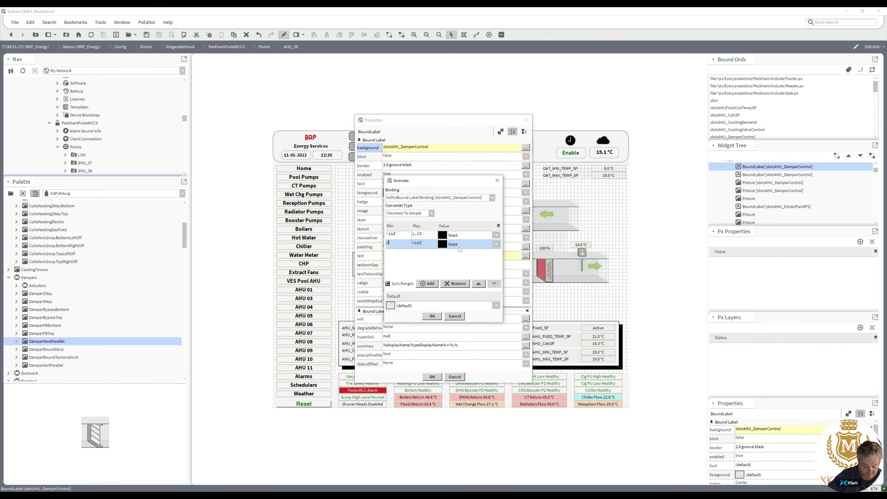
left_click(446, 238)
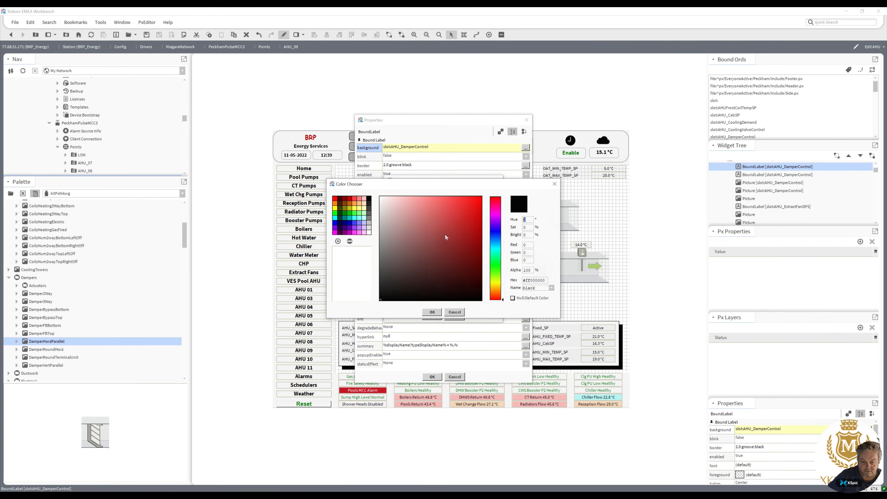
left_click(347, 199)
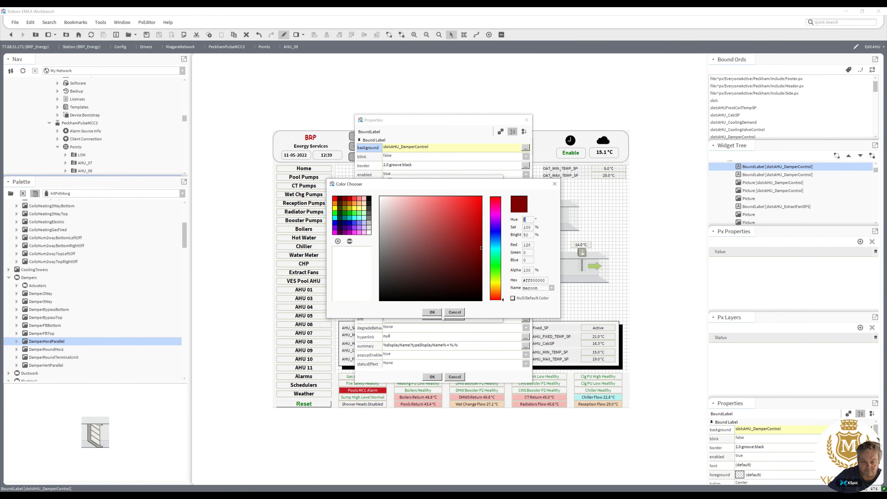
left_click(432, 312)
left_click(445, 246)
left_click(346, 215)
left_click(432, 313)
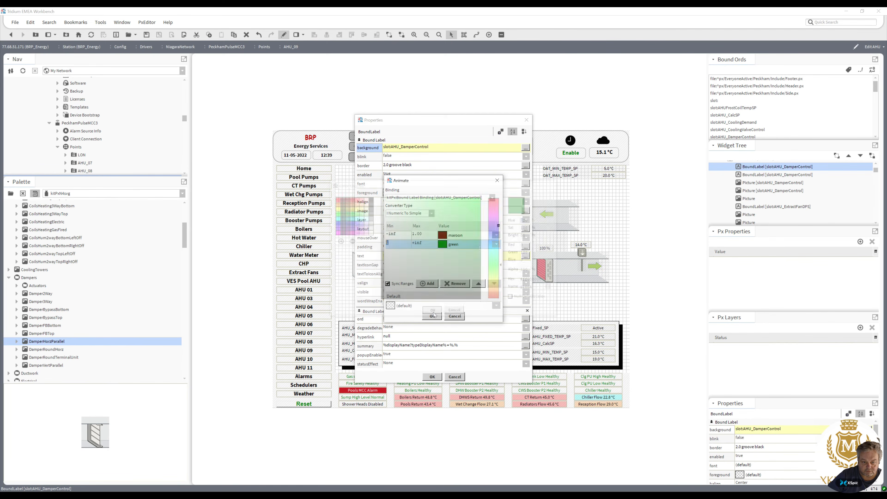
left_click(434, 313)
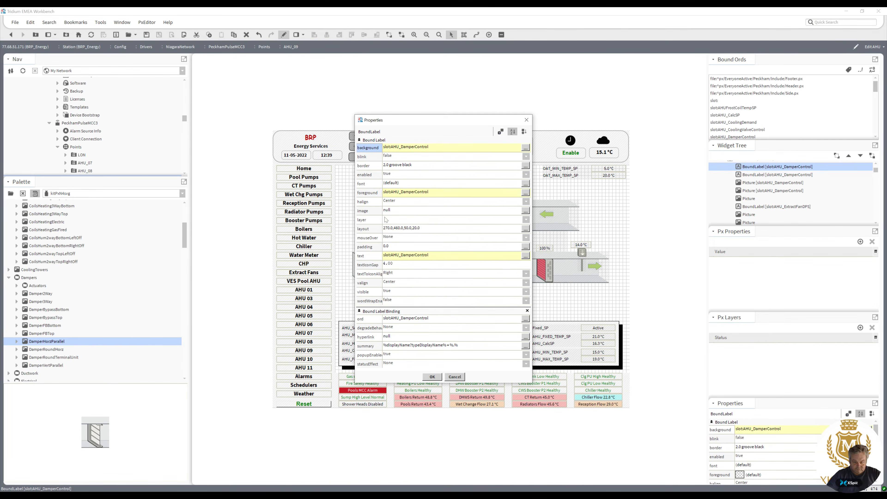
Set the status label's font to bold 12.0pt SansSerif and apply the properties.
left_click(426, 184)
left_click(445, 253)
left_click(384, 253)
left_click(432, 263)
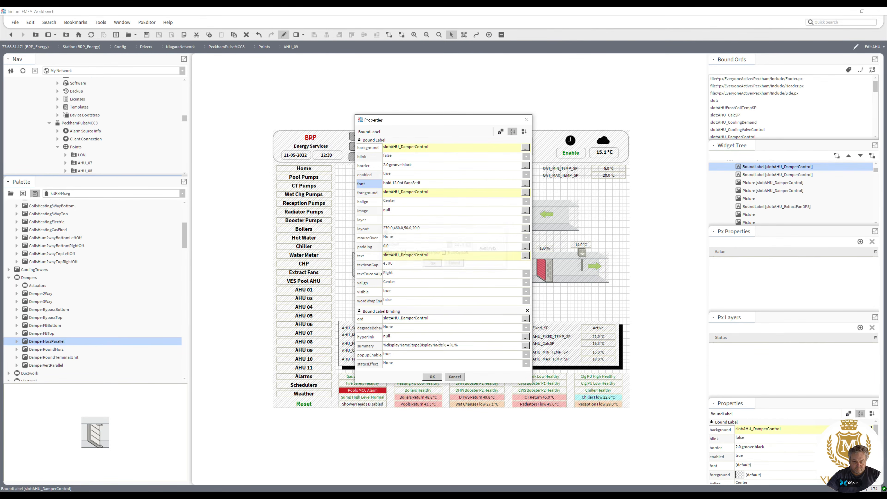
left_click(433, 376)
left_click(397, 305)
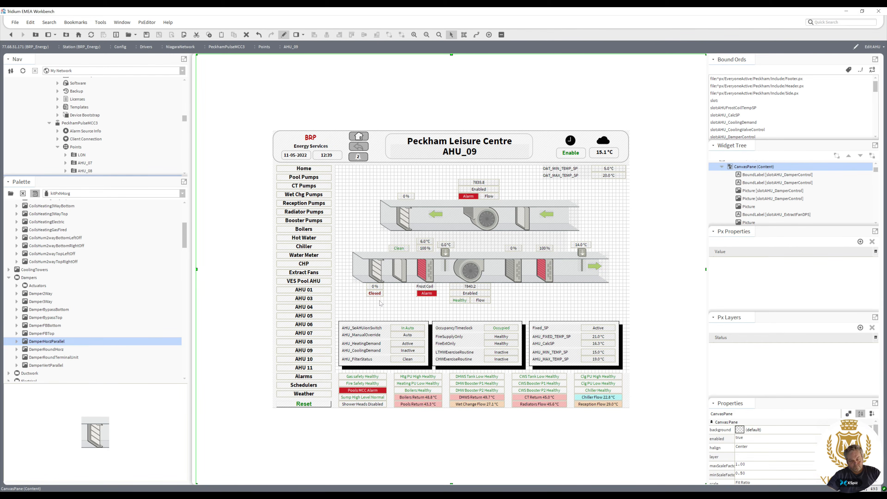
Duplicate the Closed/Open status label and place the copy above the extract duct's damper value.
left_click(376, 294)
right_click(376, 294)
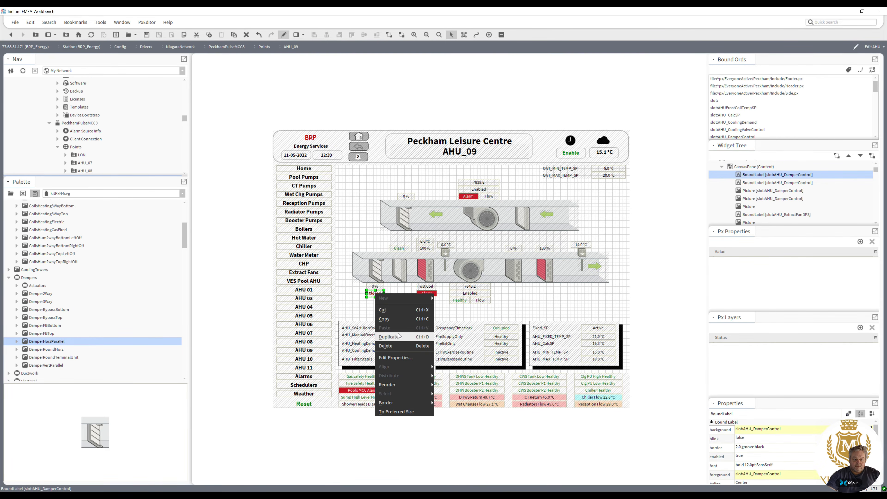
left_click(388, 337)
left_click_drag(377, 297, 406, 190)
left_click(430, 189)
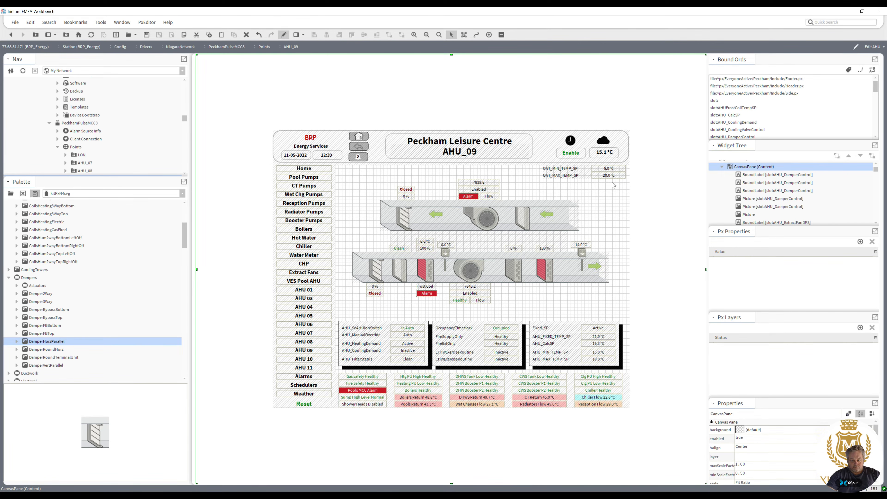
Edit the text of the OAT_MIN_TEMP_SP and OAT_MAX_TEMP_SP labels, deleting one character from each.
left_click_drag(578, 187, 611, 171)
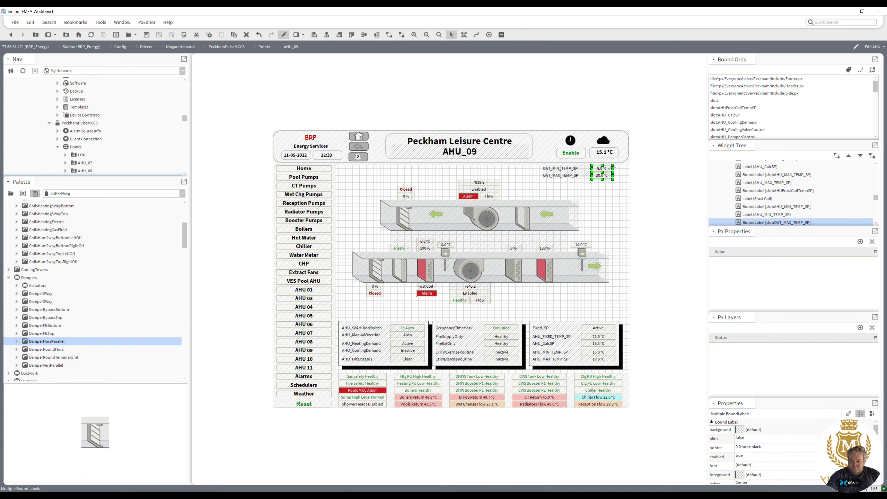
left_click(575, 177)
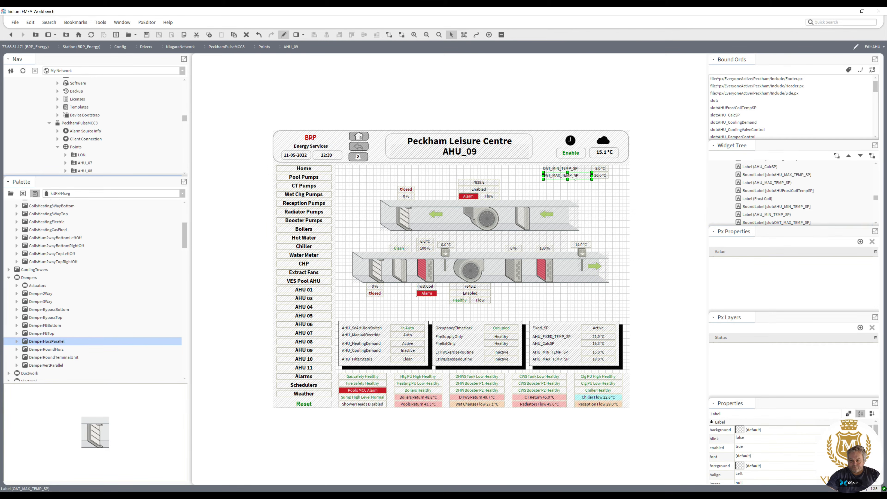
left_click(547, 168, "ctrl")
double_click(547, 168)
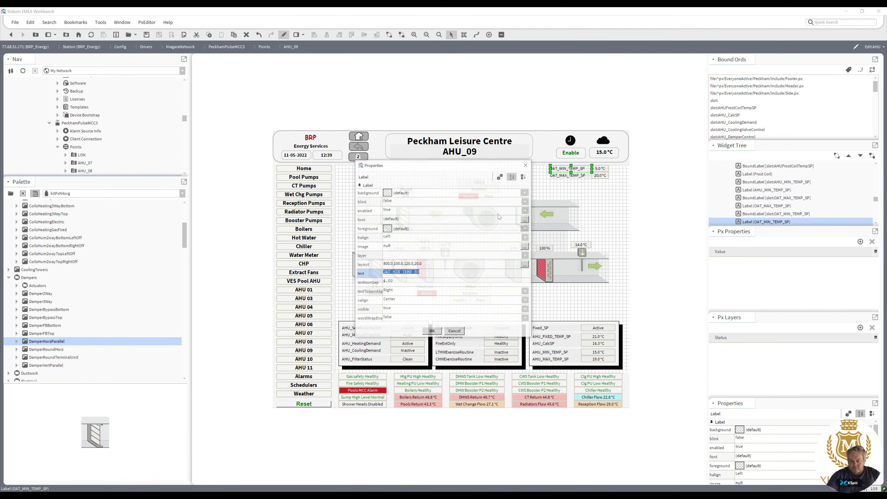
left_click(393, 273)
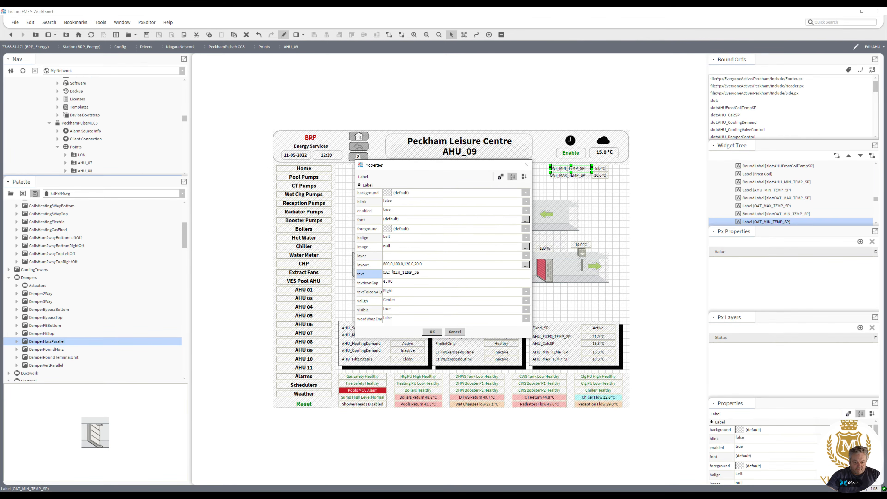
key("BackSpace")
left_click(432, 331)
double_click(566, 175)
left_click(390, 273)
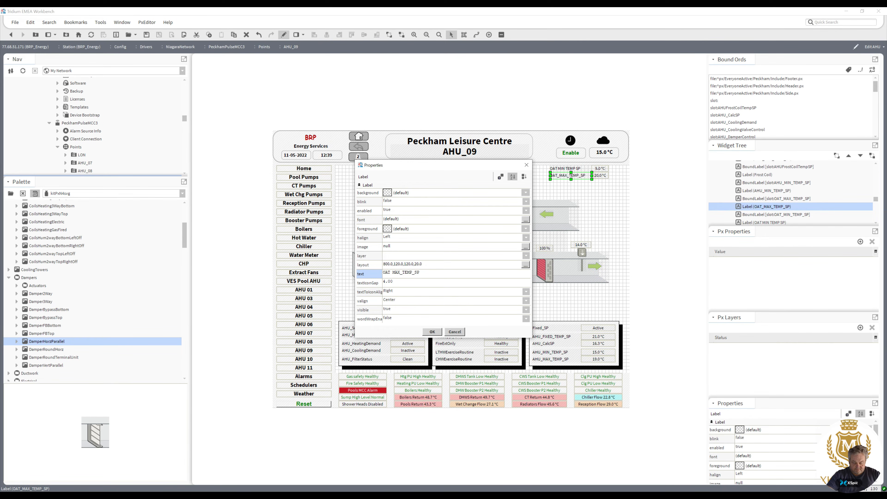
key("BackSpace")
left_click(432, 331)
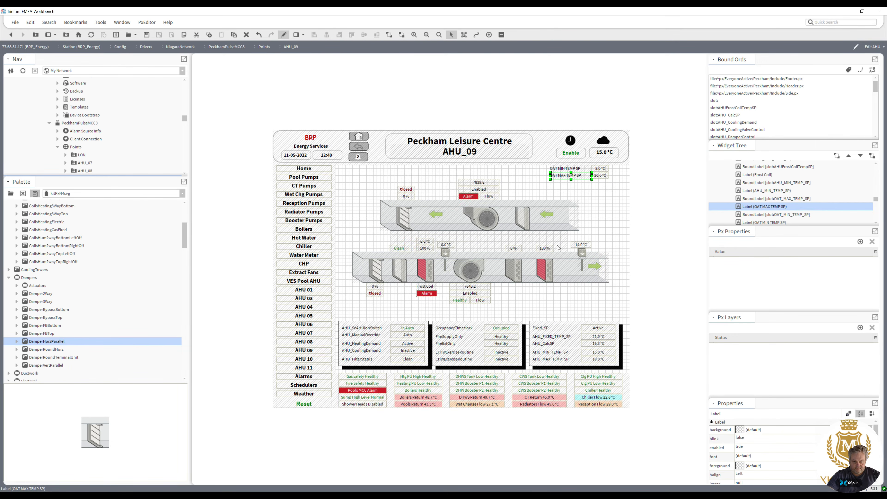
Switch the palette to the kitPx module.
left_click(598, 198)
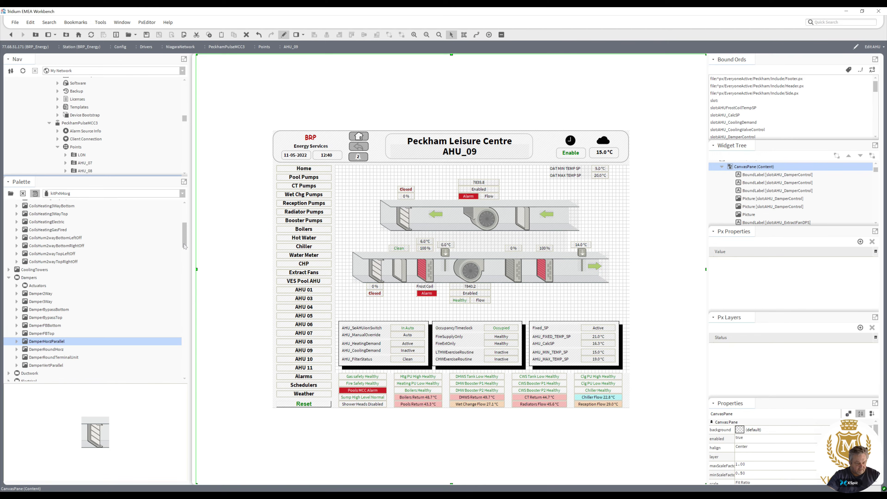
left_click_drag(185, 247, 184, 216)
left_click(182, 193)
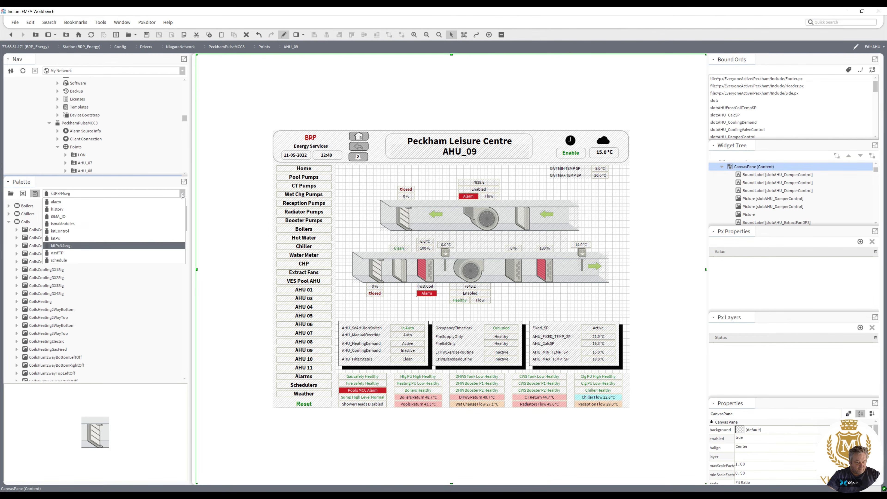
left_click(147, 240)
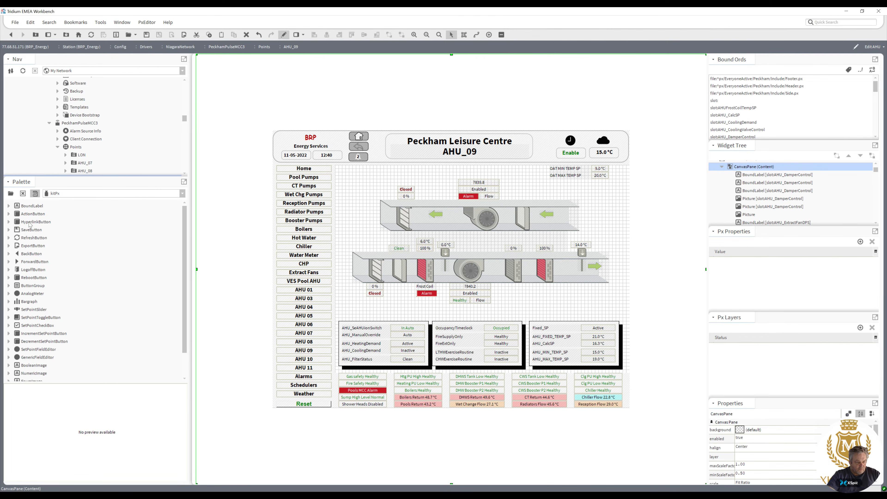
Place an ActionButton beside the OAT MIN TEMP SP value and copy the ord of the OAT_MIN_TEMP_SP bound label.
left_click_drag(28, 217, 567, 185)
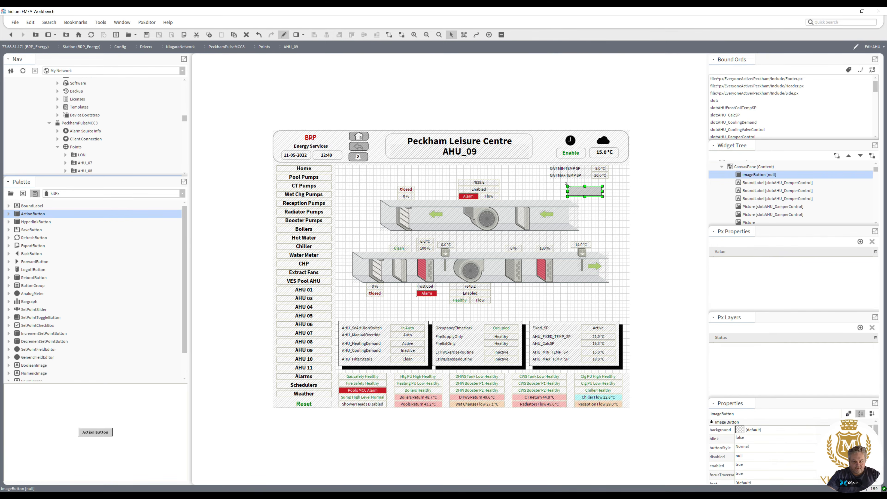
double_click(601, 169)
left_click(444, 319)
key("ctrl+c")
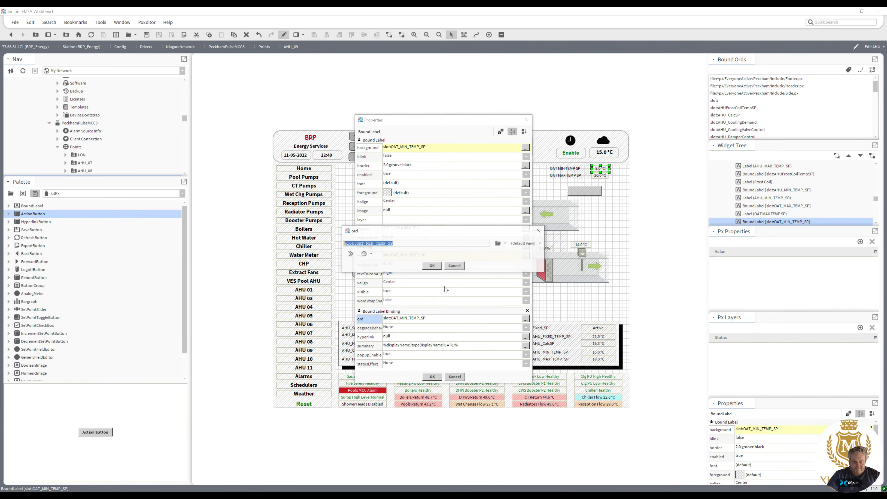
key("Return")
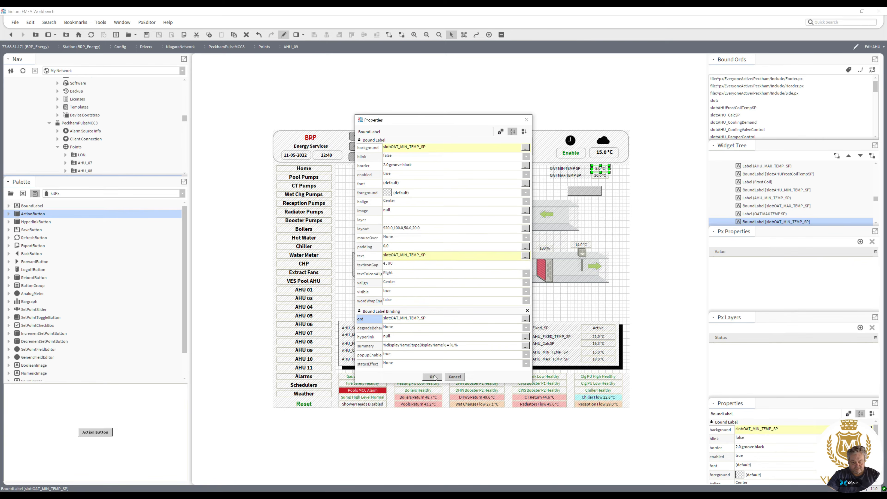
left_click(432, 377)
Set the new button's action ord to the Change Setpoint action of OAT_MIN_TEMP_SP using the Component Chooser.
double_click(590, 194)
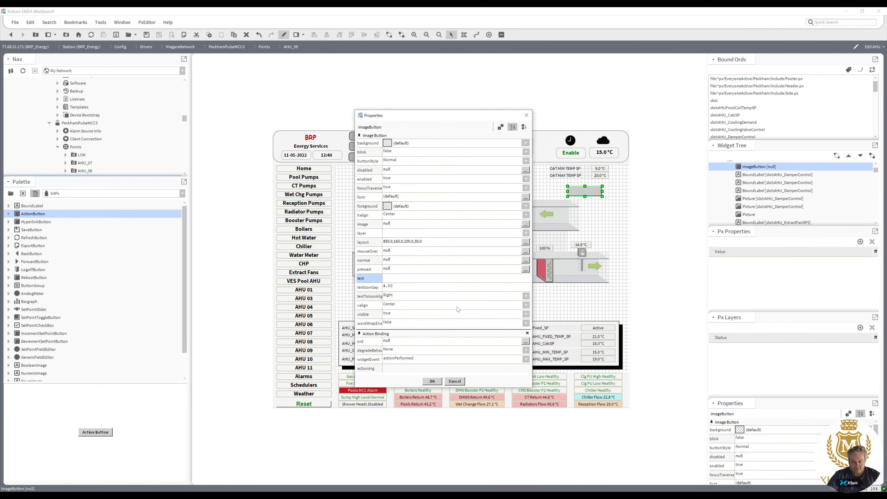
left_click(427, 343)
key("ctrl+v")
left_click(439, 267)
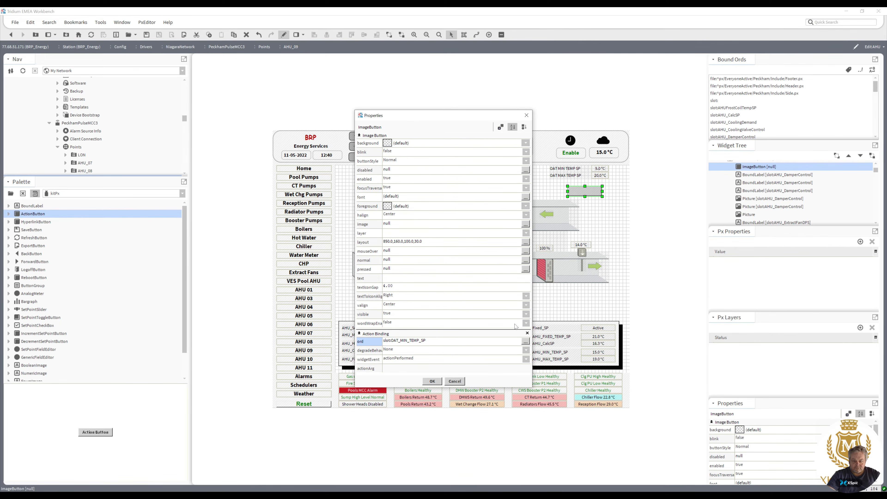
left_click(526, 342)
left_click(505, 244)
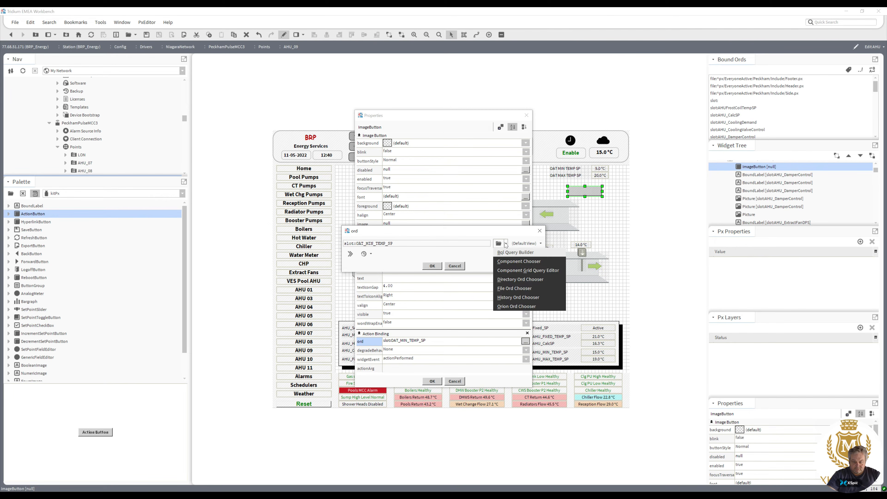
left_click(514, 262)
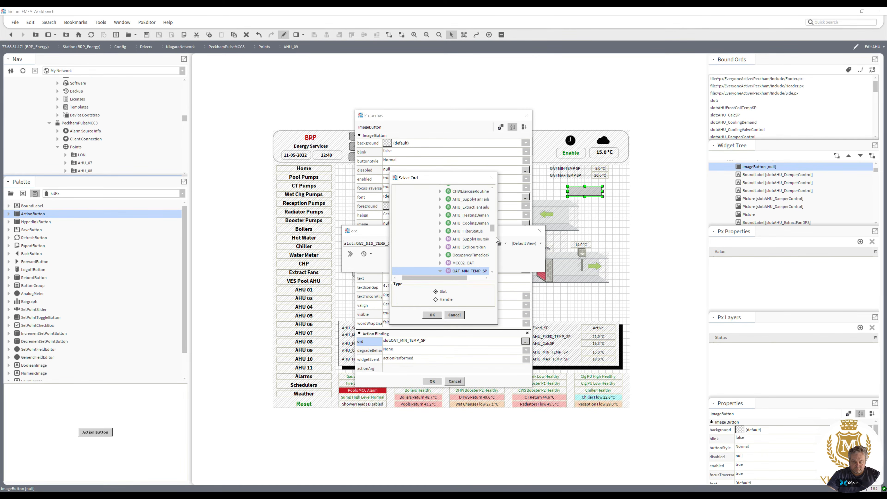
left_click_drag(493, 231, 493, 237)
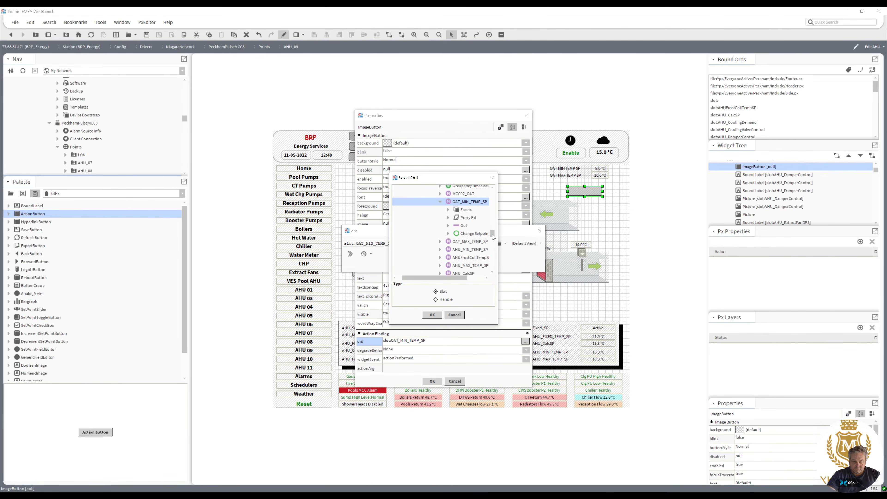
left_click(476, 236)
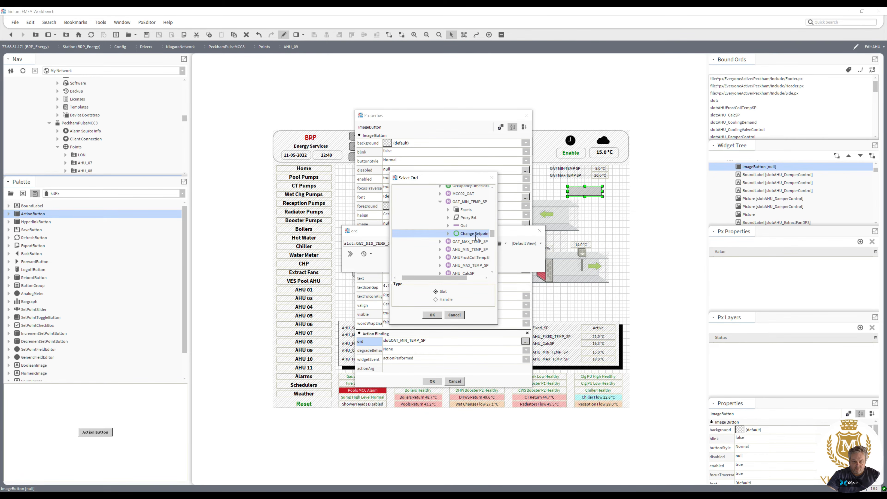
double_click(475, 236)
left_click(433, 266)
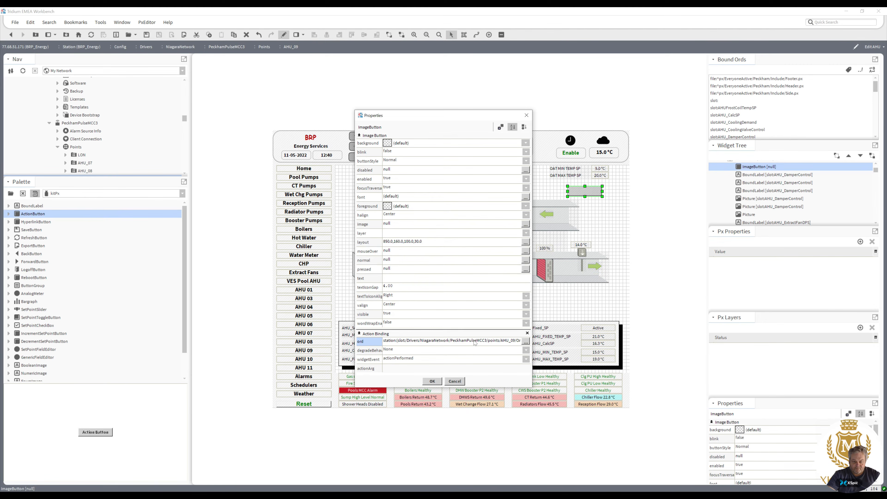
Add a bajaui Value Binding to the button and set its ord to slot:OAT_MIN_TEMP_SP.
left_click(500, 127)
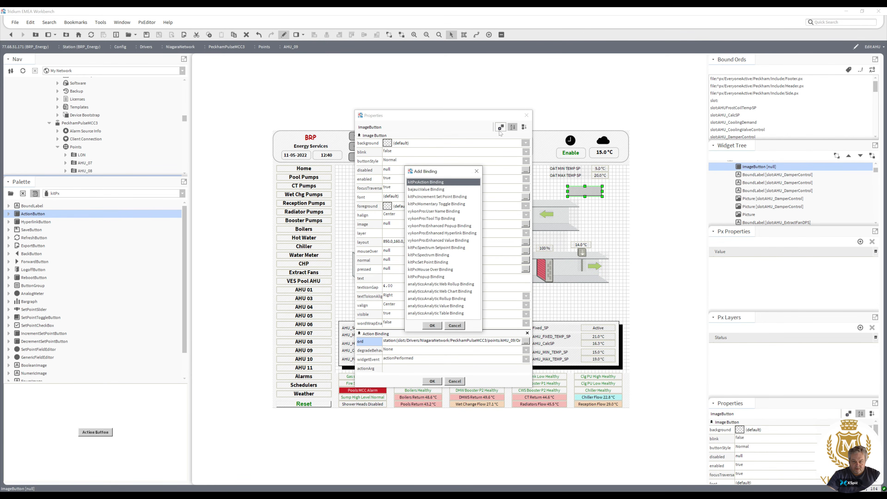
double_click(440, 189)
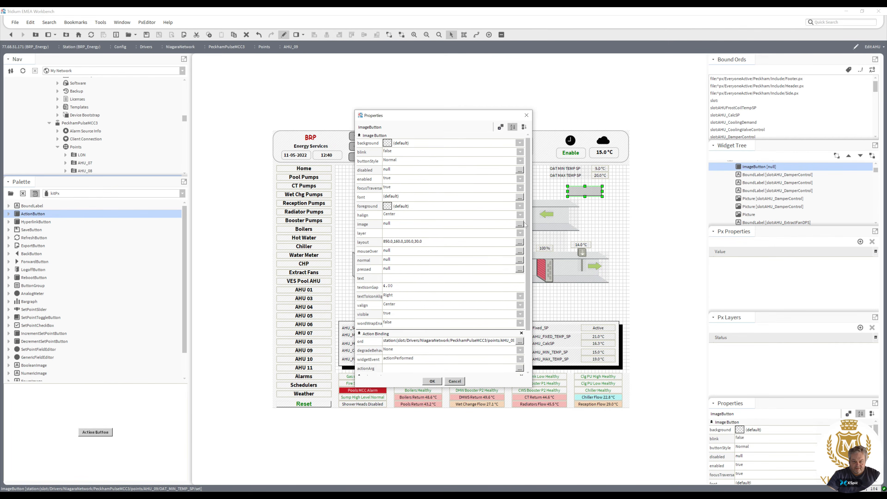
scroll(525, 225, "down", 3)
double_click(437, 339)
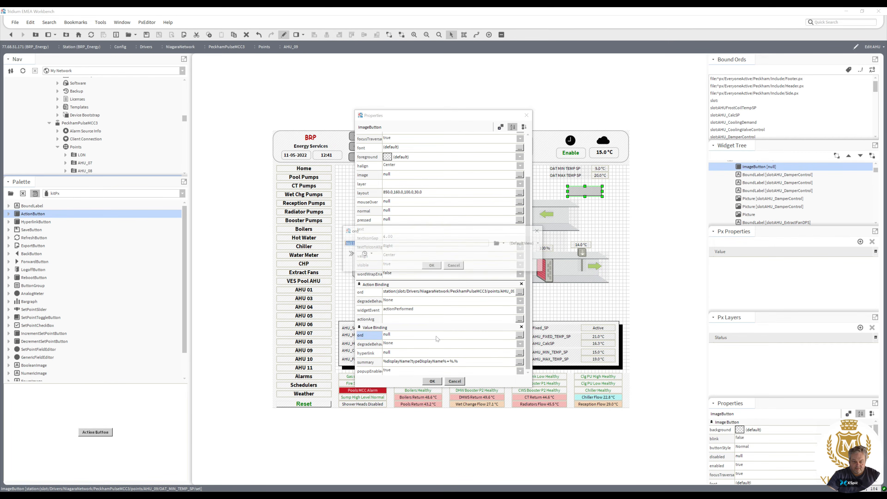
key("ctrl+v")
left_click(430, 265)
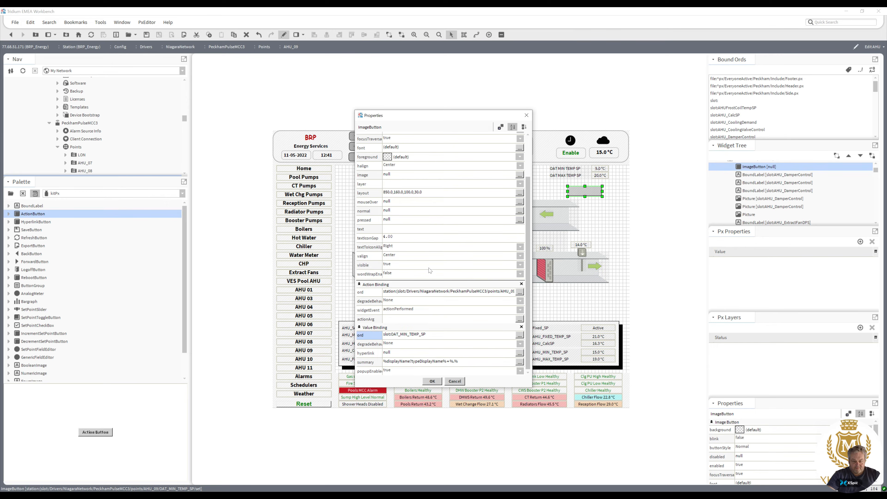
Animate the button's text property with the format %out.value%.
right_click(428, 233)
left_click(434, 235)
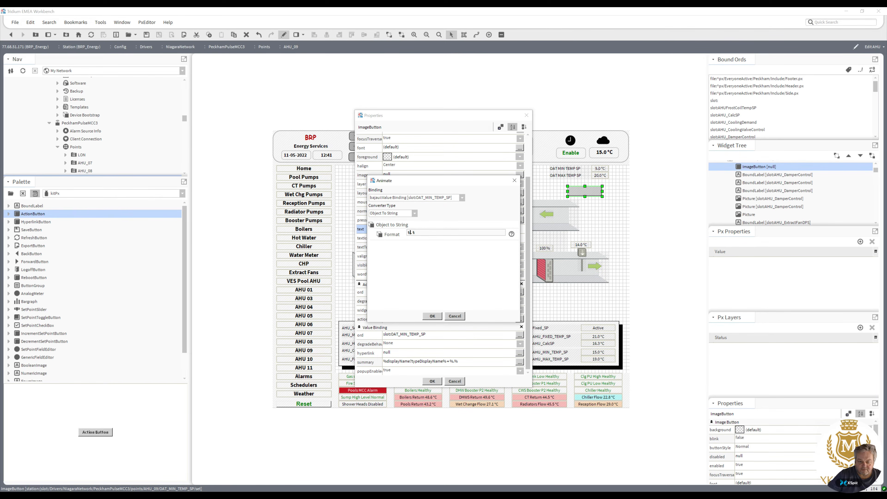
left_click(411, 232)
type("out.")
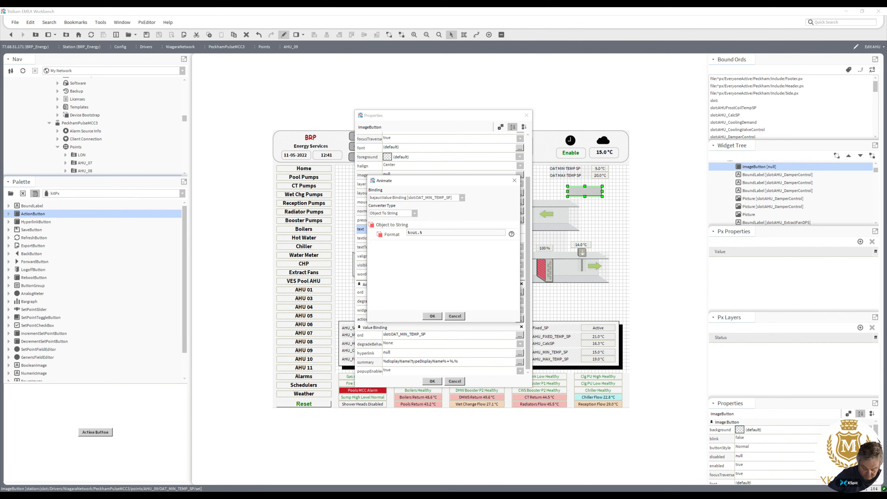
type("value")
left_click(430, 316)
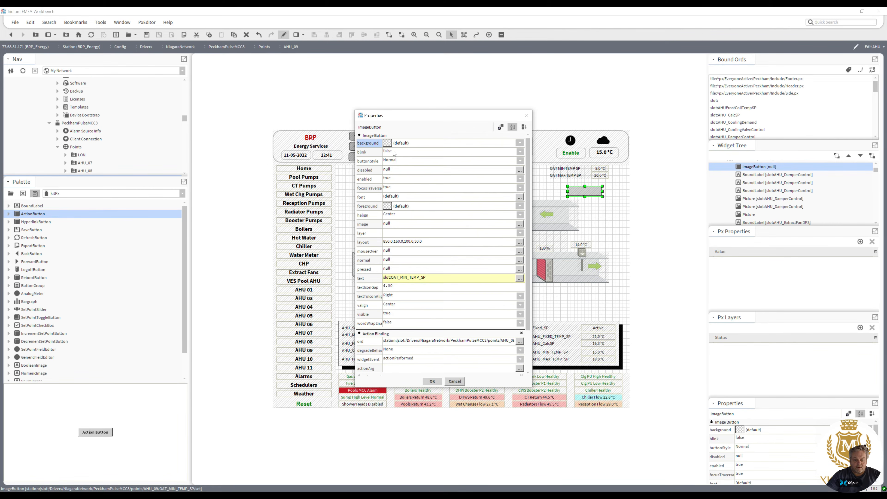
Animate the button background with the Status To Simple converter, set the ok, unackedAlarm and null colours to white, and apply.
right_click(387, 144)
left_click(399, 148)
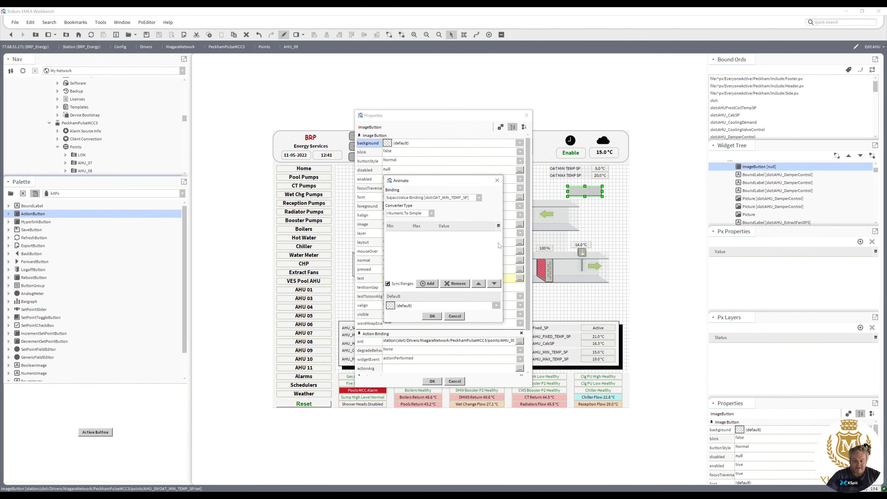
left_click(432, 213)
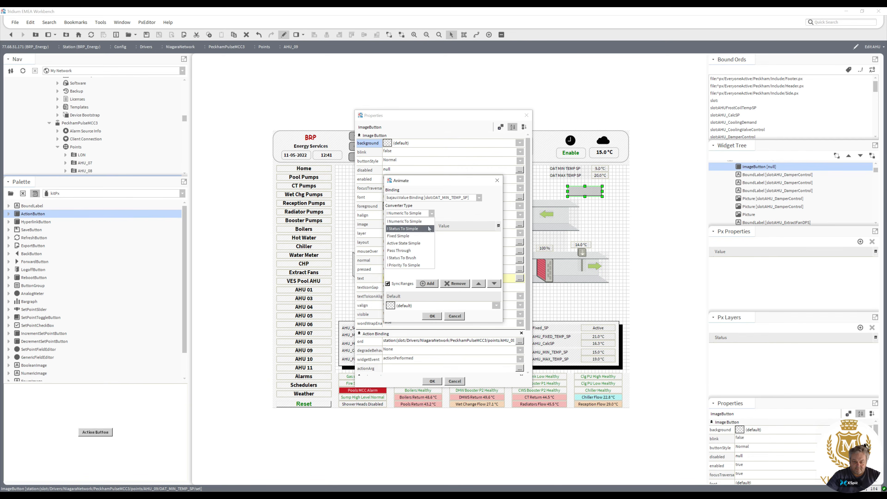
left_click(407, 229)
left_click_drag(500, 267, 498, 317)
left_click(462, 304)
left_click(420, 287)
left_click(369, 232)
left_click(433, 312)
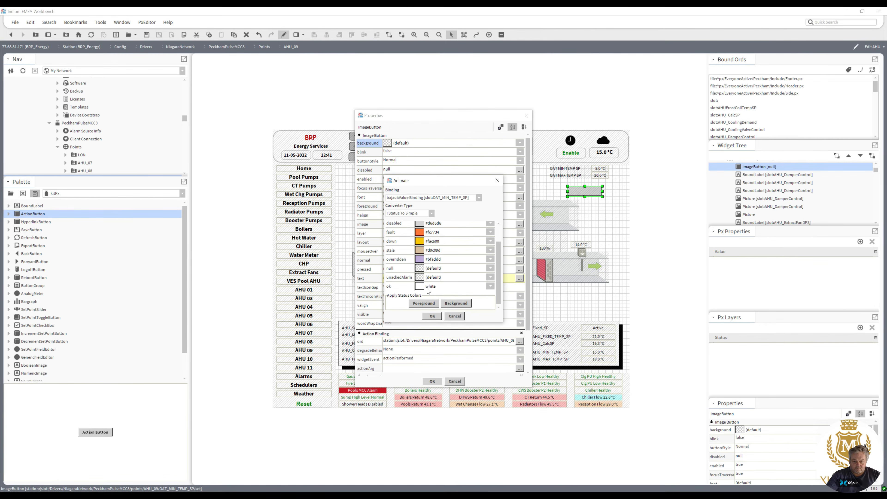
left_click(420, 277)
left_click(369, 232)
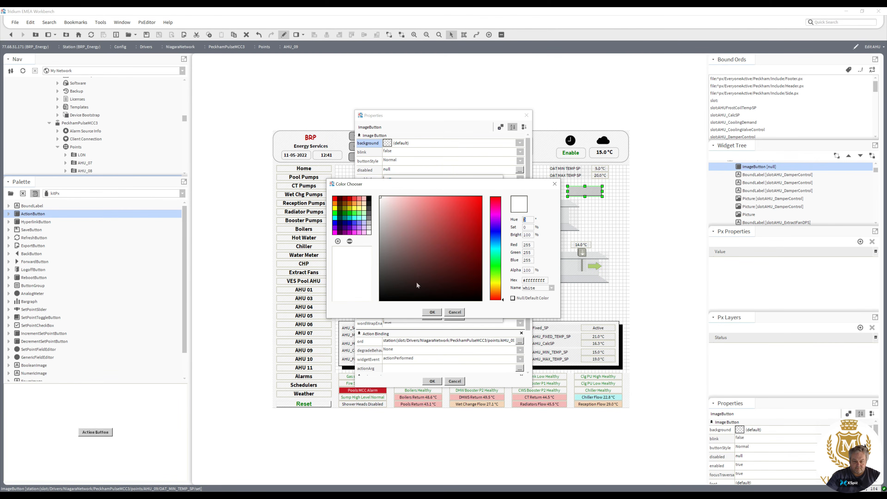
left_click(432, 312)
left_click(423, 271)
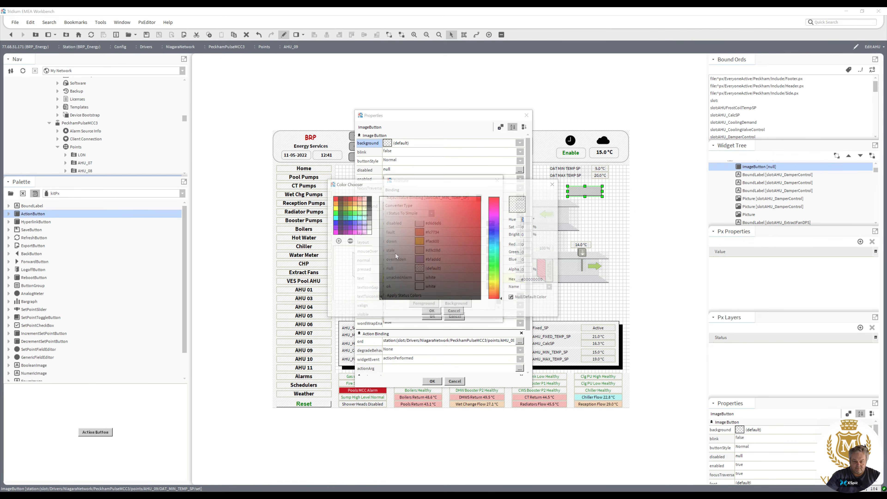
left_click(370, 233)
left_click(433, 313)
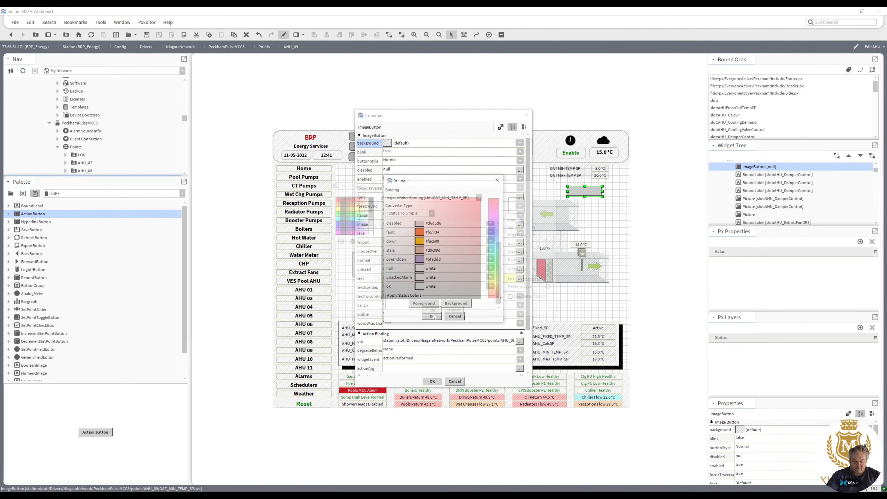
left_click(433, 313)
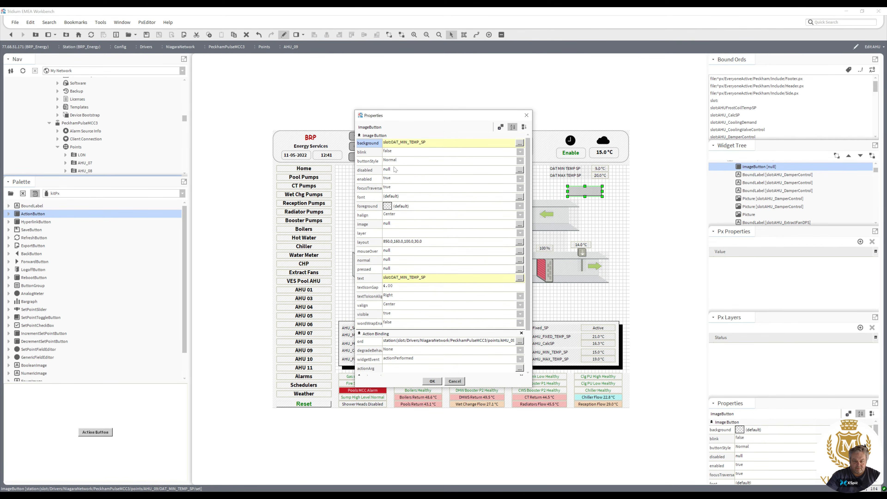
left_click(432, 381)
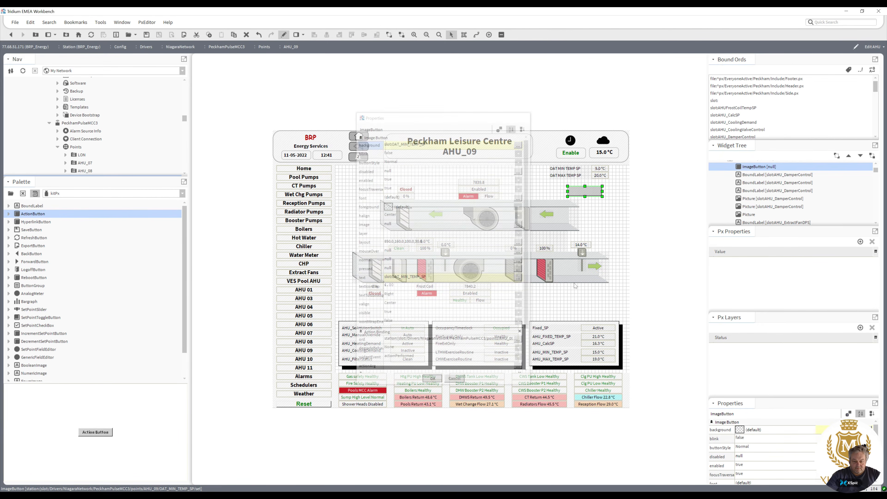
Replace the old OAT_MIN_TEMP_SP value label with the new button, moving the button into place and deleting the label.
left_click_drag(602, 197, 602, 218)
left_click_drag(578, 189, 602, 169)
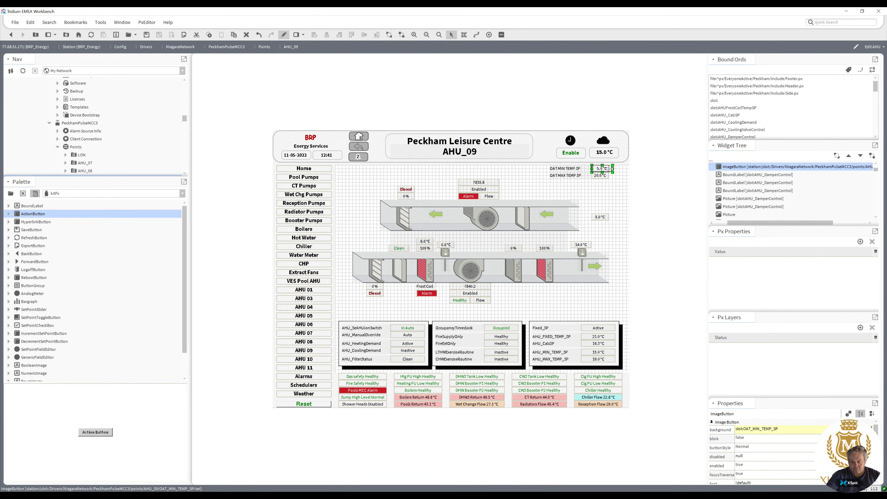
left_click(602, 217)
key("Delete")
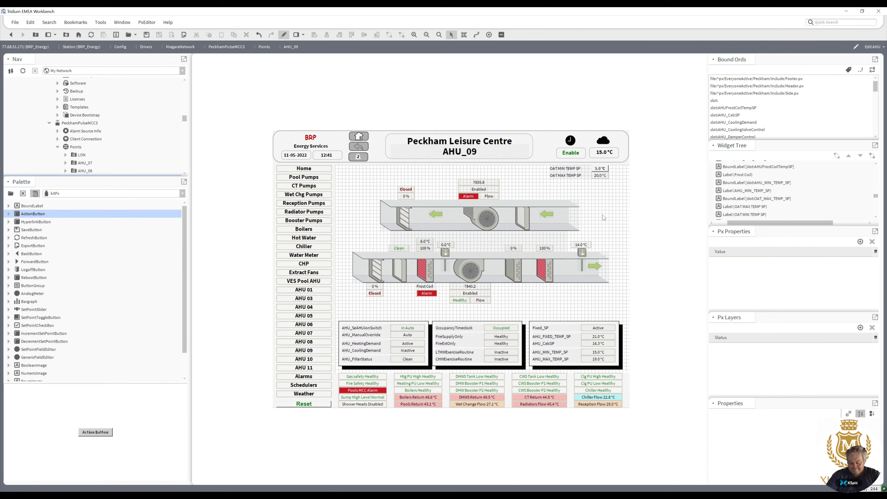
Switch to viewer mode and test the button by changing the minimum temperature setpoint to 4.
left_click(285, 35)
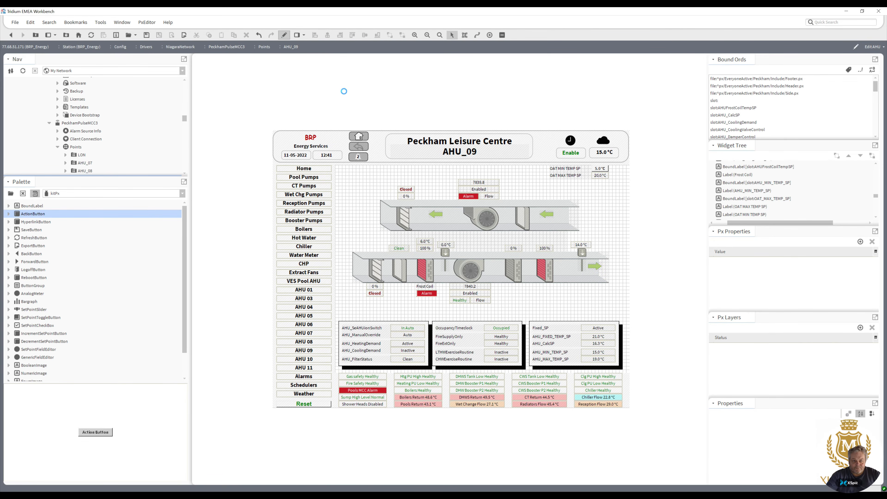
left_click(687, 169)
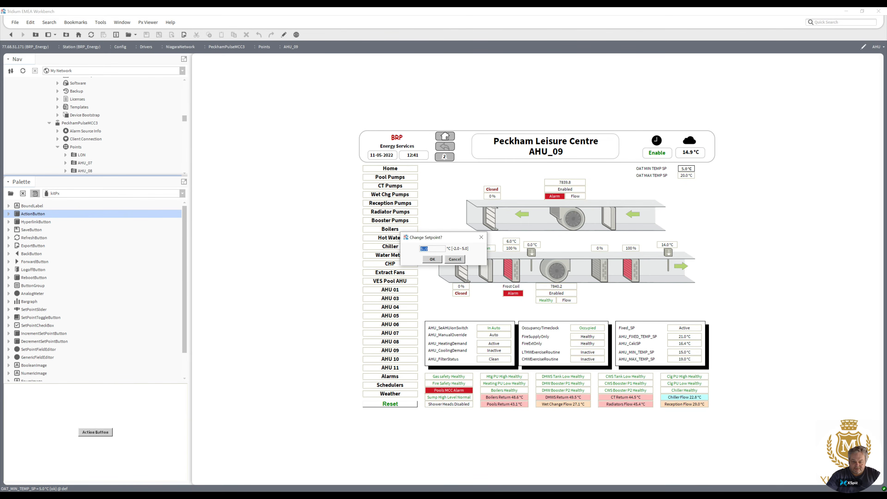
type("4")
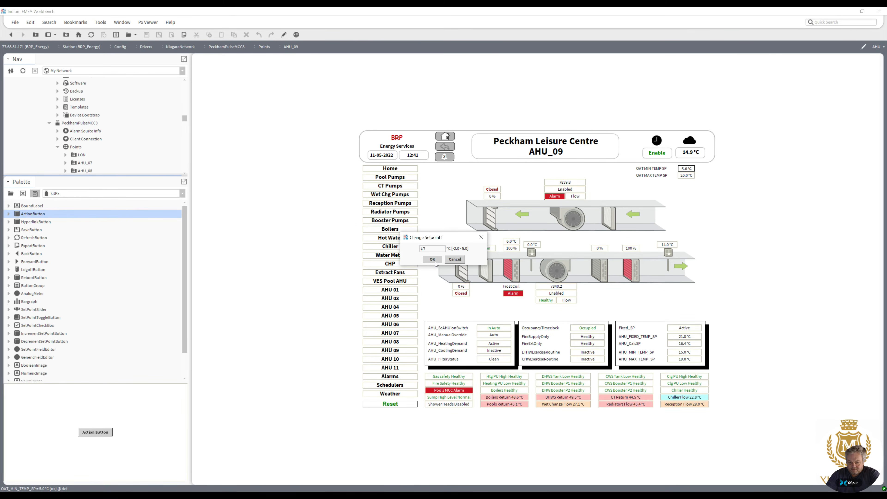
left_click(433, 261)
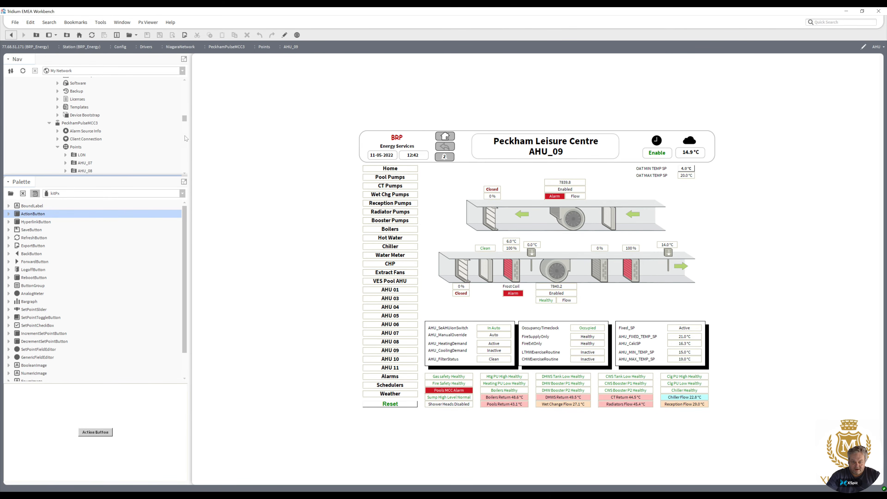
Open the AHU_07 graphic for comparison, return to AHU_09 and switch back to edit mode.
double_click(86, 164)
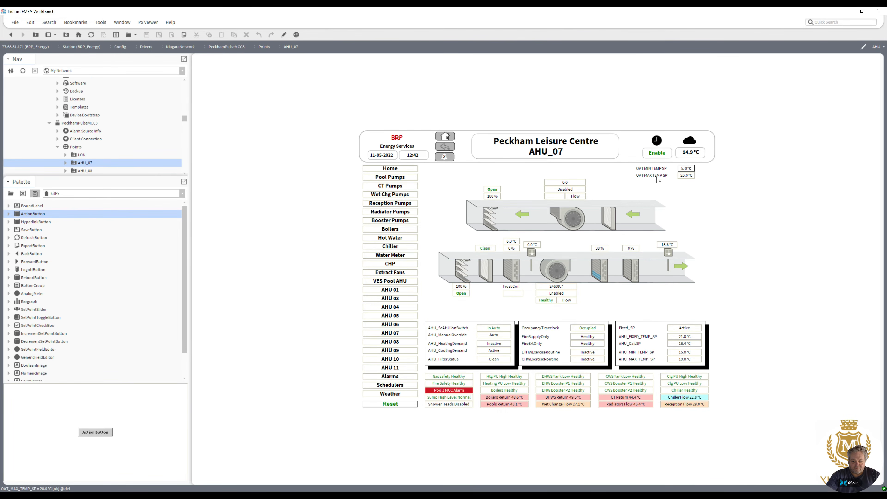
left_click_drag(161, 178, 112, 262)
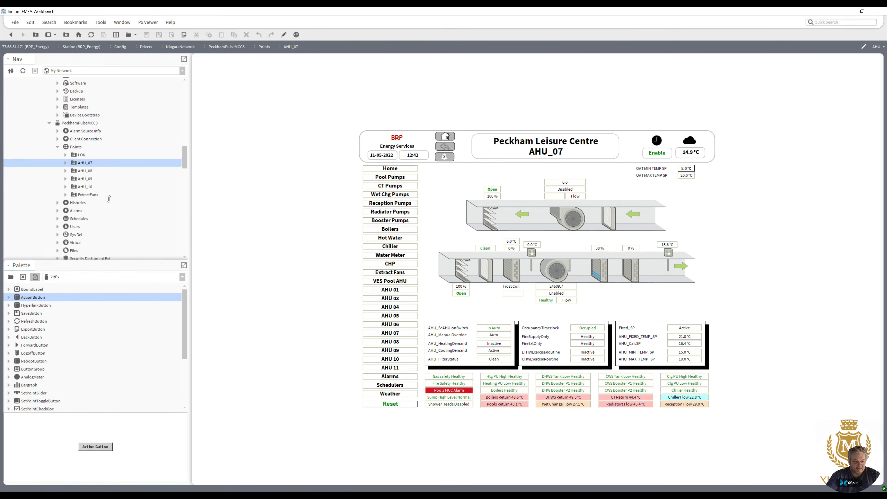
double_click(86, 179)
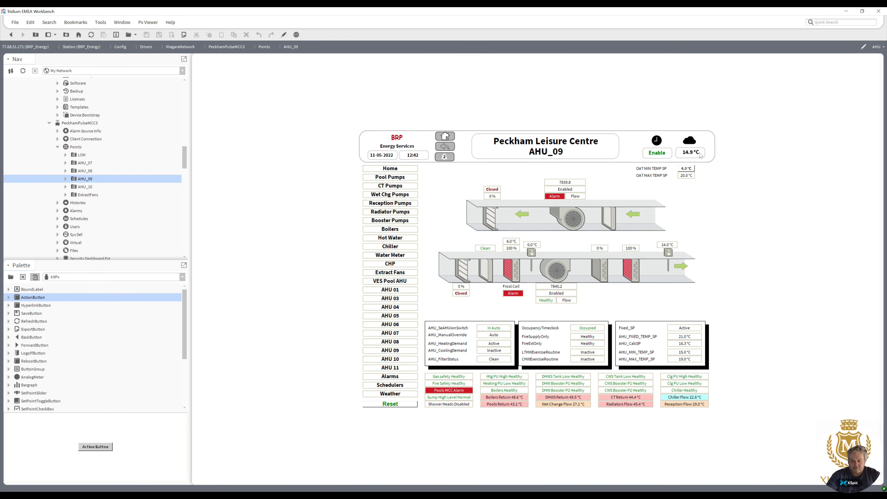
left_click(284, 34)
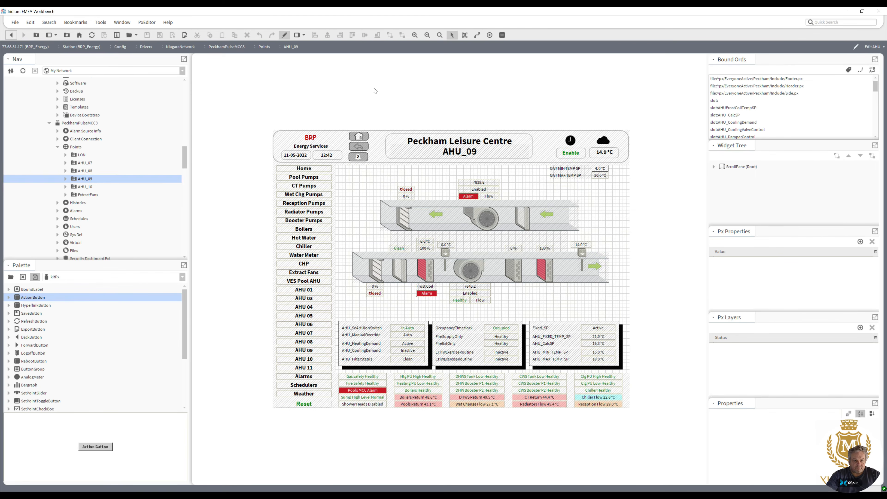
Duplicate the minimum temperature setpoint button and move the copy down below the OAT MAX TEMP SP row.
right_click(598, 170)
left_click(624, 216)
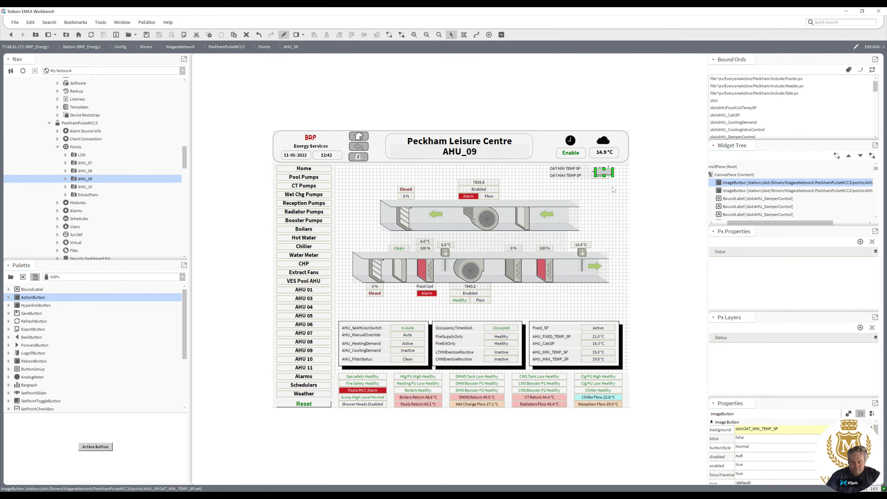
left_click_drag(605, 173, 605, 187)
Open the OAT_MAX_TEMP_SP label's properties and copy its binding ord, slot:OAT_MAX_TEMP_SP.
double_click(601, 175)
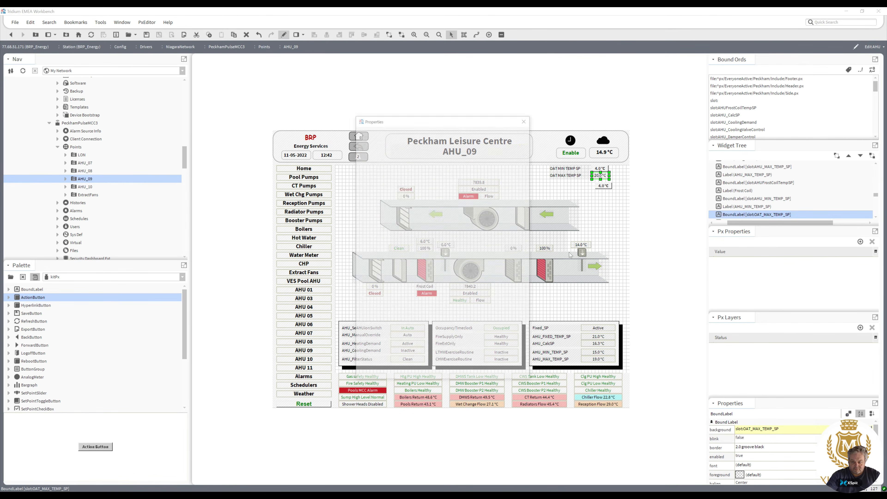
left_click(451, 319)
key("ctrl+c")
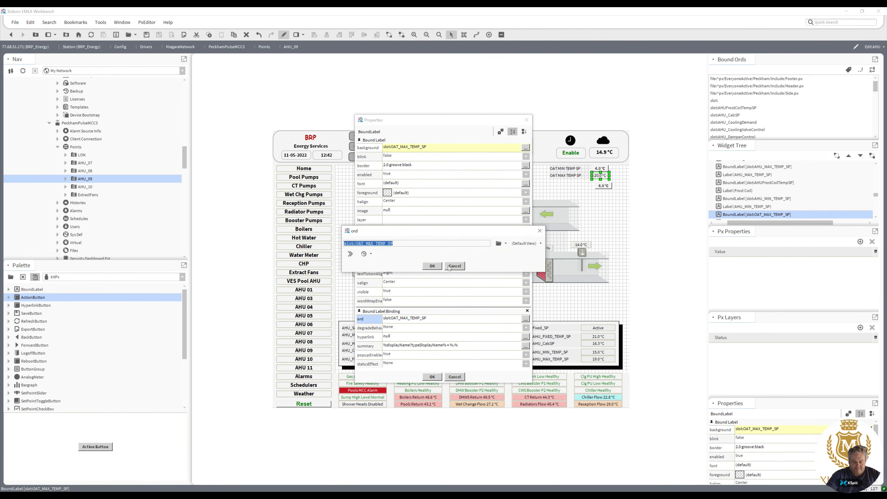
left_click(434, 267)
left_click(432, 377)
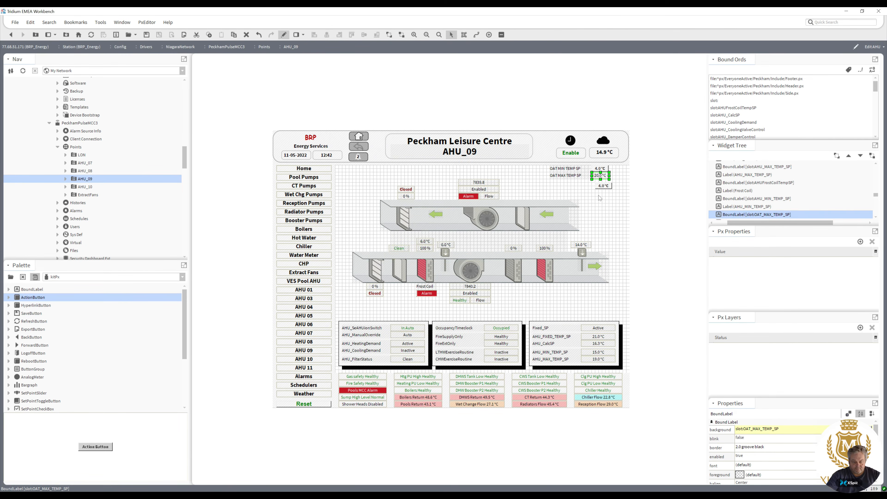
Rebind the duplicated button's action ord to slot:OAT_MAX_TEMP_SP/set and its value ord to slot:OAT_MAX_TEMP_SP.
left_click(604, 186)
double_click(604, 185)
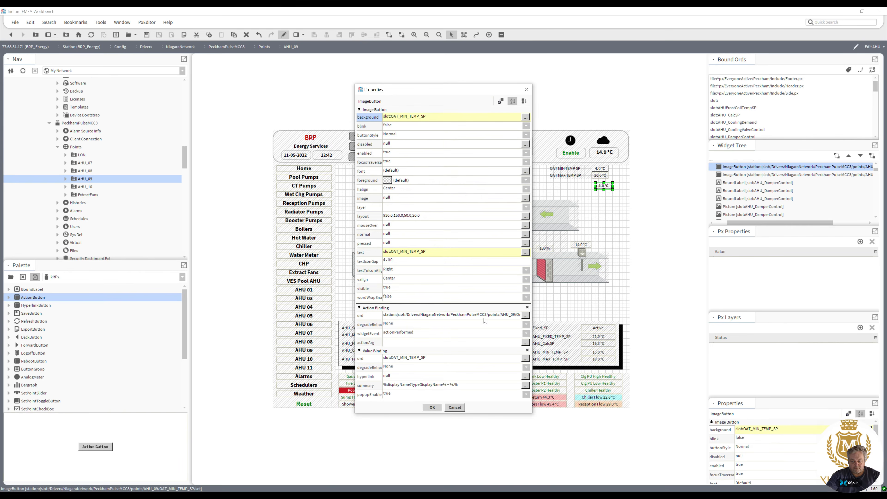
left_click(445, 318)
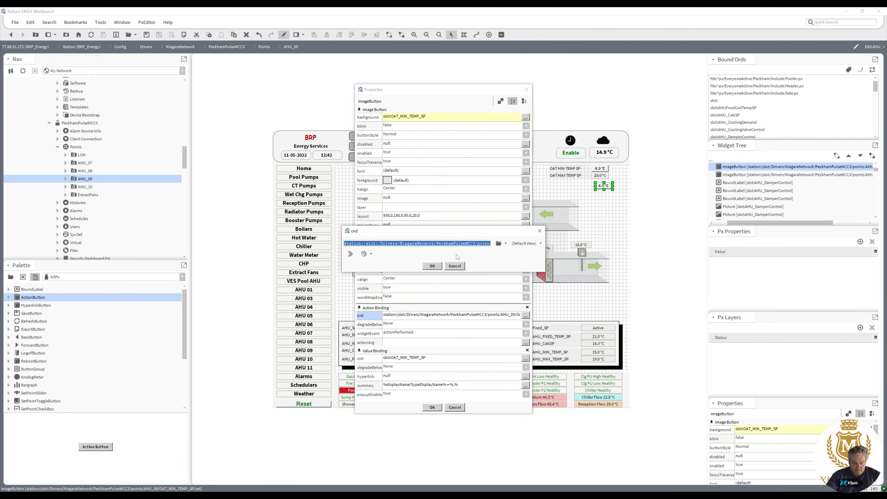
left_click_drag(454, 244, 582, 248)
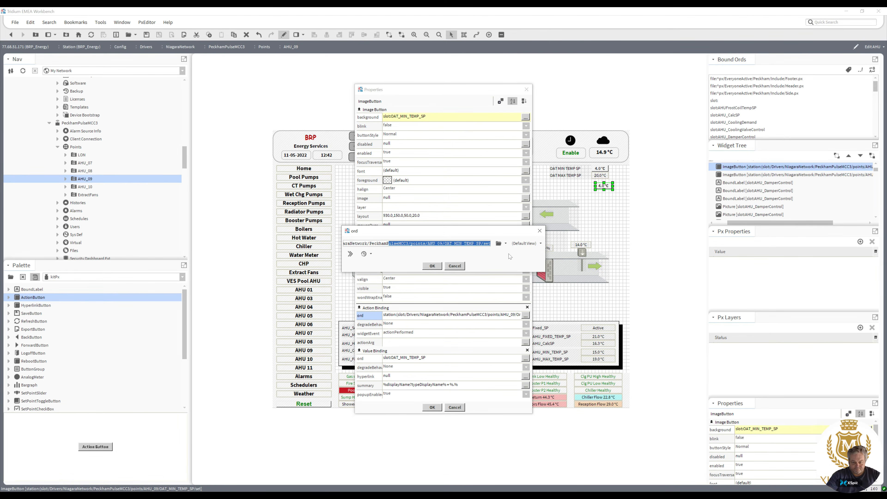
left_click_drag(443, 245, 259, 252)
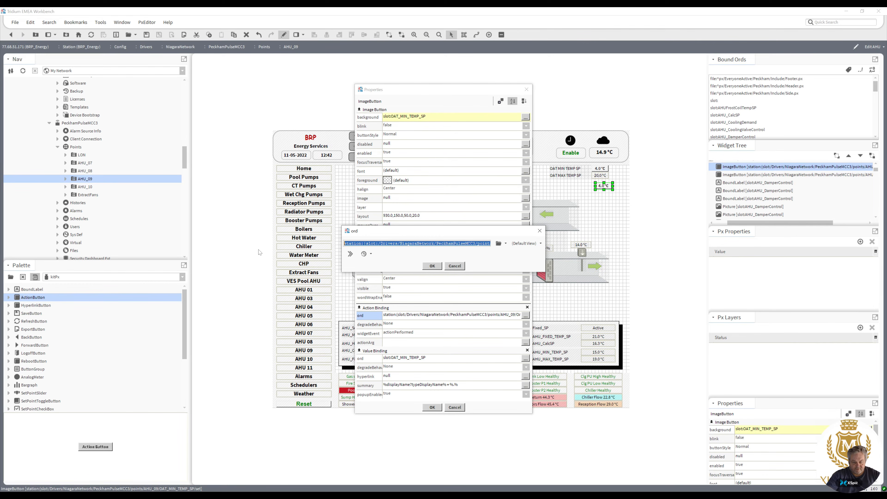
key("ctrl+v")
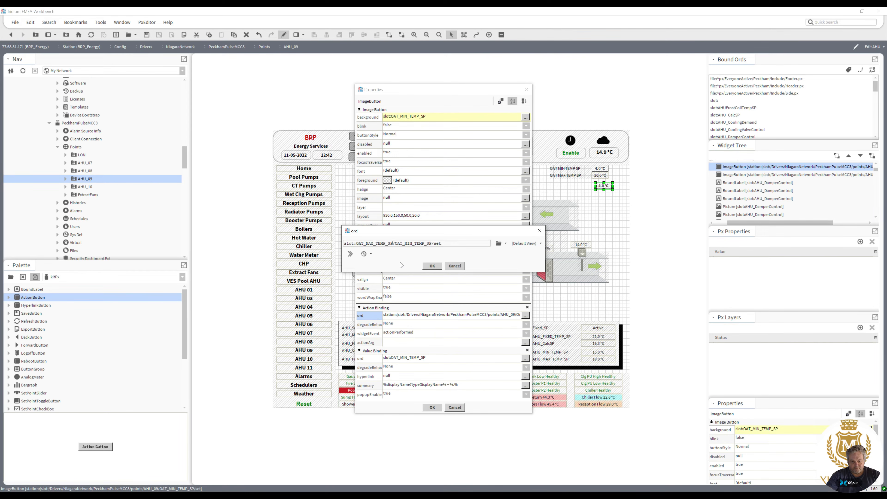
key("Delete")
key("Delete")
key("Delete")
key("Delete")
key("Delete")
key("Delete")
key("Delete")
key("Delete")
key("Delete")
key("Delete")
key("Delete")
key("Delete")
key("Delete")
key("Delete")
key("Delete")
left_click(432, 265)
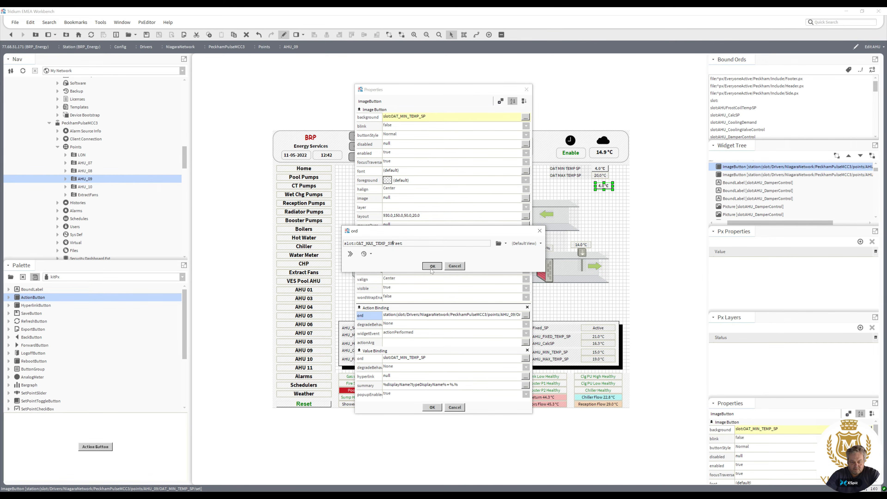
double_click(423, 360)
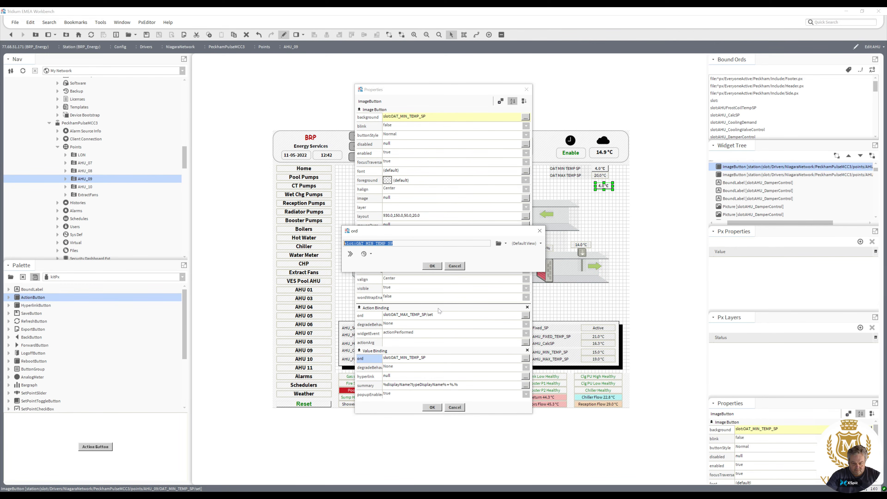
key("ctrl+v")
left_click(434, 267)
left_click(432, 408)
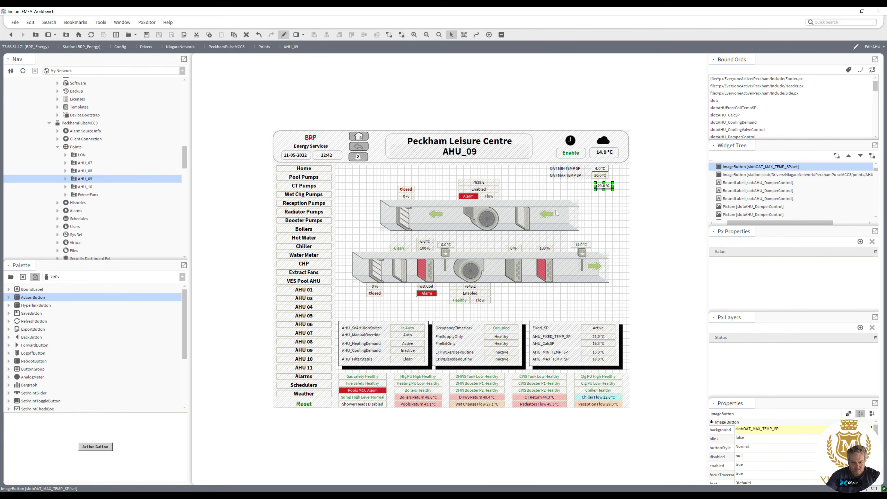
Shorten the minimum setpoint button's action ord to slot:OAT_MIN_TEMP_SP/set and apply.
double_click(600, 168)
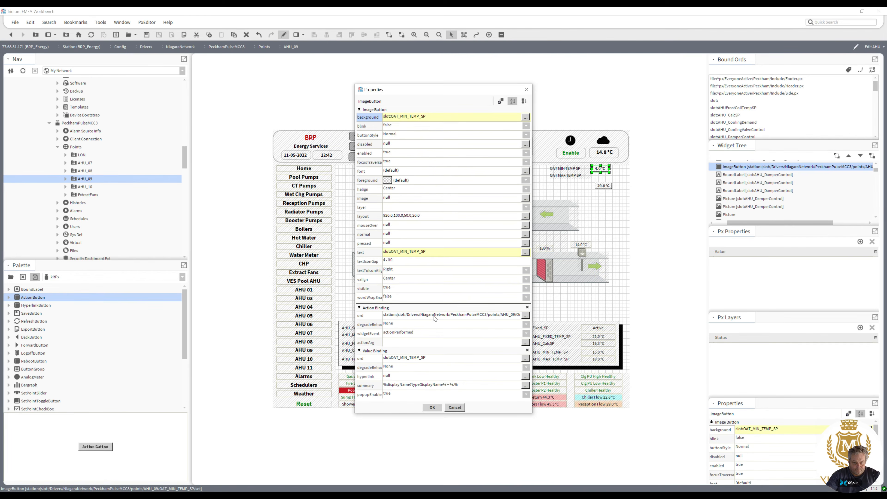
left_click(434, 319)
left_click_drag(433, 243, 281, 250)
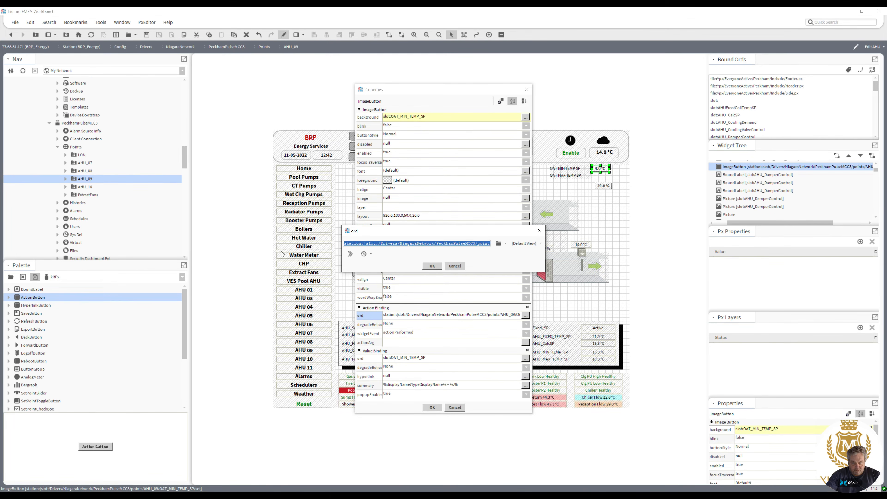
left_click_drag(330, 255, 277, 245)
key("Delete")
key("Delete")
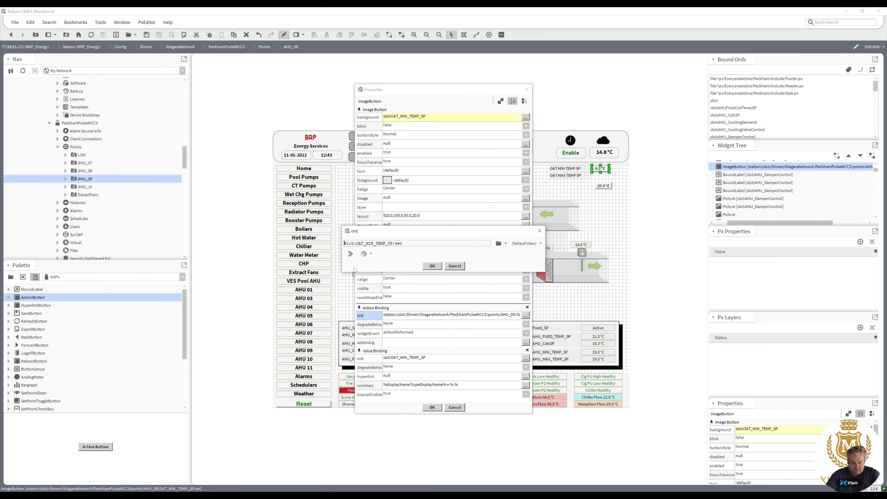
left_click(440, 267)
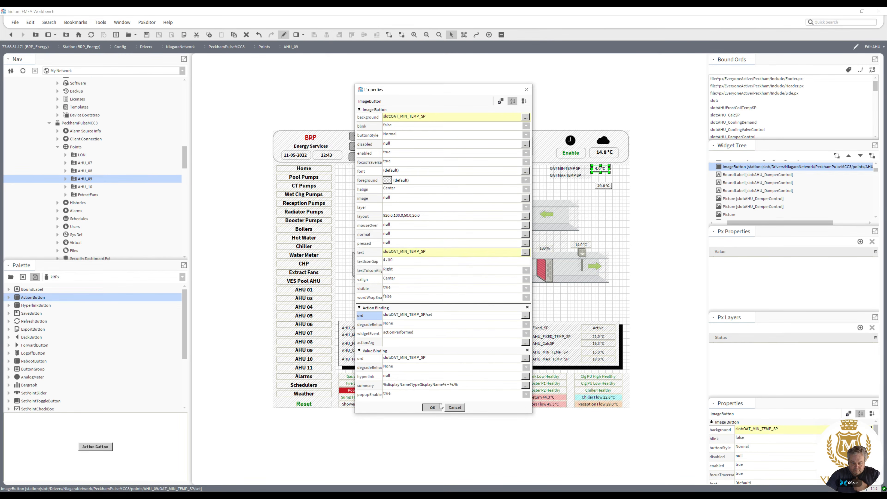
left_click(440, 407)
Move the maximum setpoint button into the OAT MAX TEMP SP row and relativize the graphic's ords.
left_click_drag(603, 186, 599, 175)
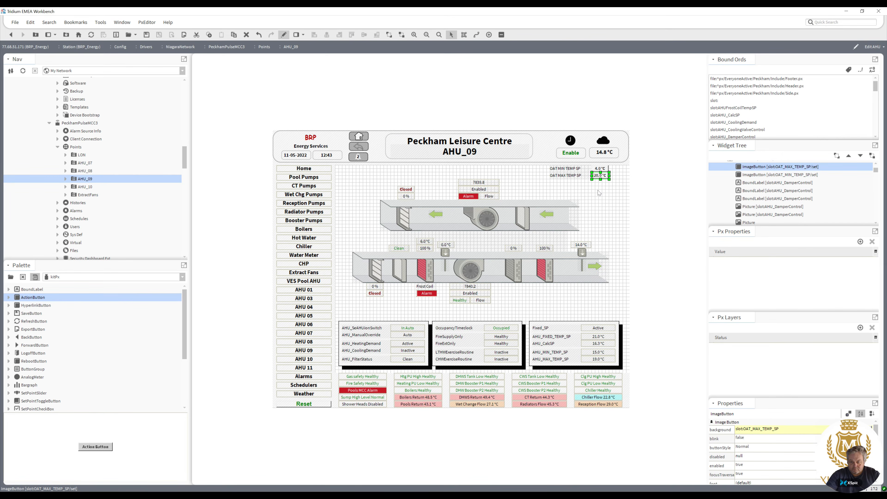
left_click(861, 71)
left_click_drag(541, 211, 543, 163)
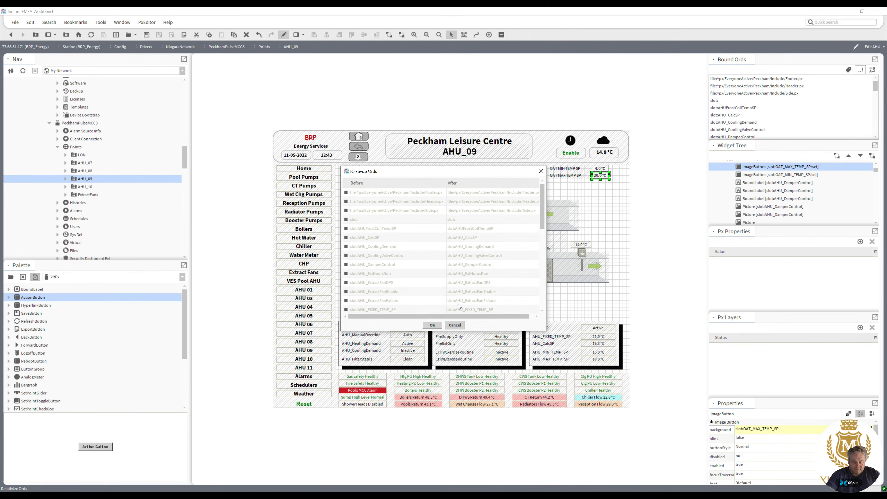
left_click(434, 325)
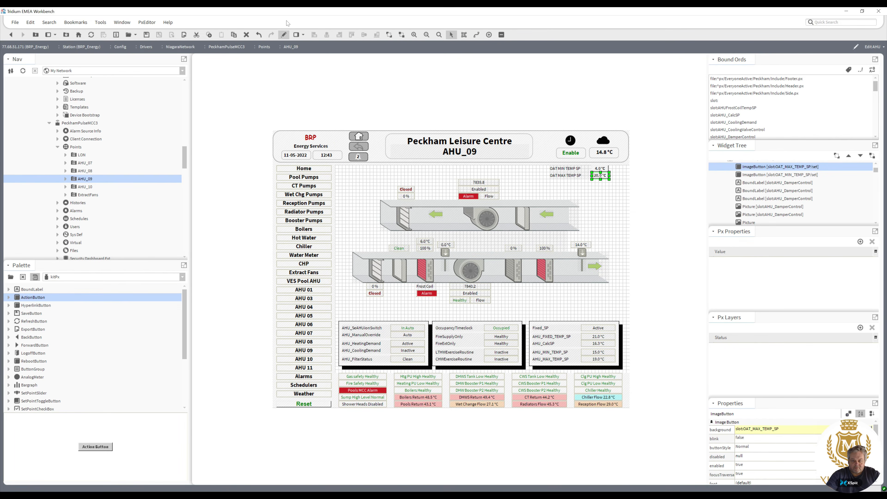
Switch to viewer mode and test the new button by setting the maximum temperature setpoint to 19.
left_click(285, 35)
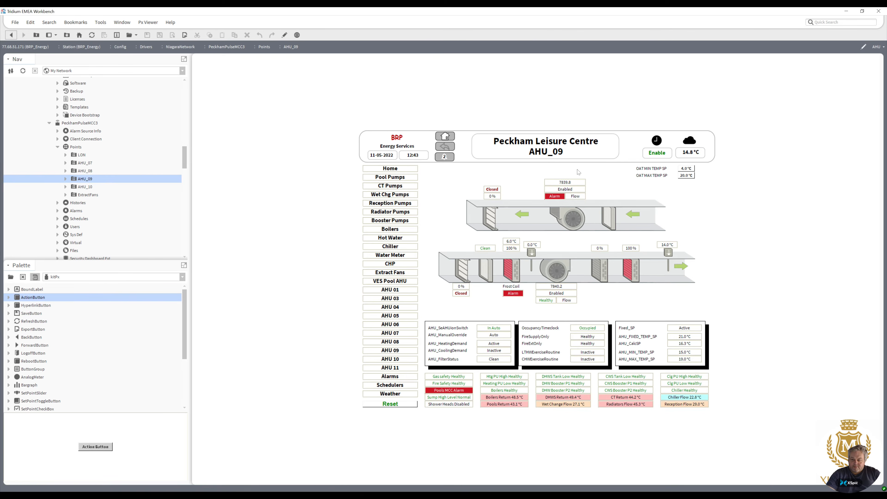
left_click(686, 176)
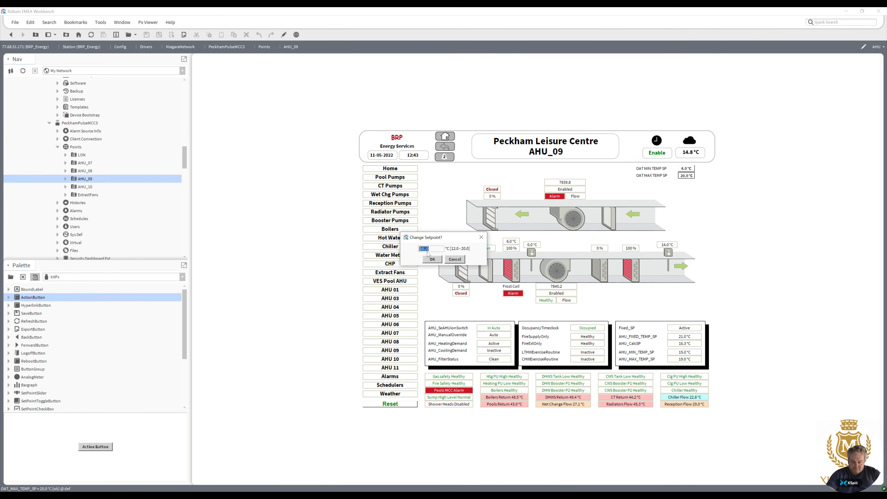
type("19")
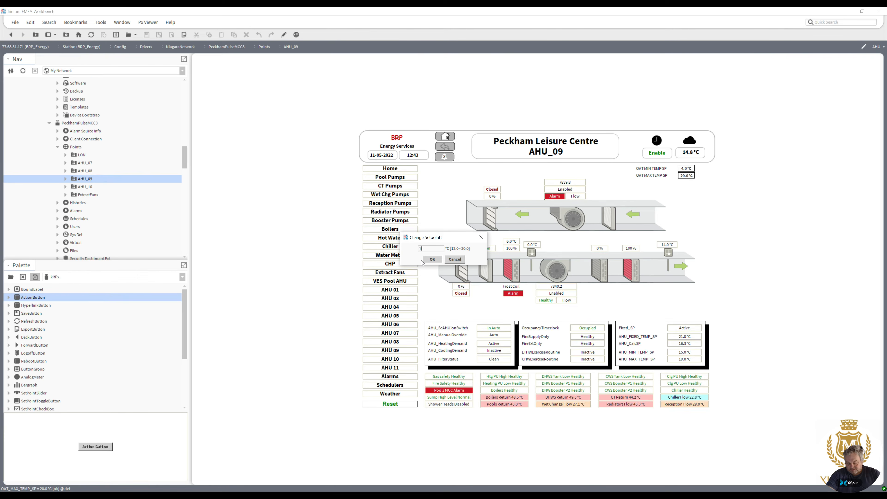
left_click(432, 260)
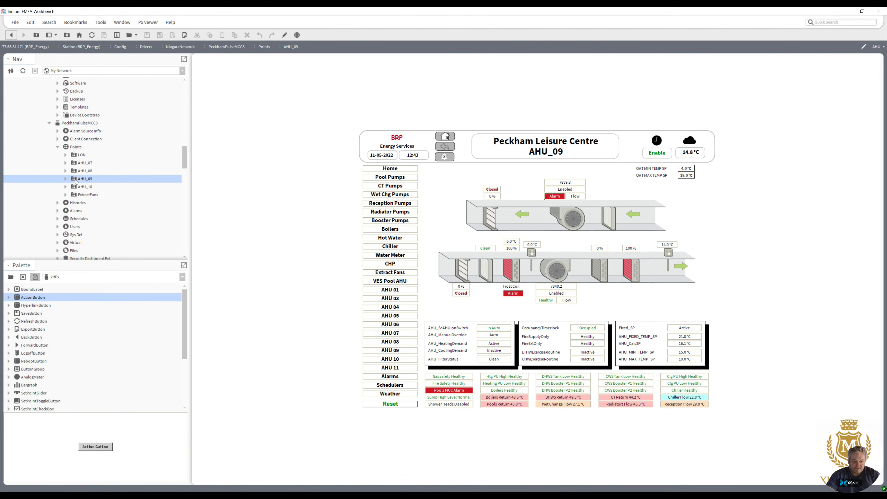
Open the AHU_08 and AHU_07 graphics and confirm a change through the AHU_07 minimum setpoint button.
left_click(85, 171)
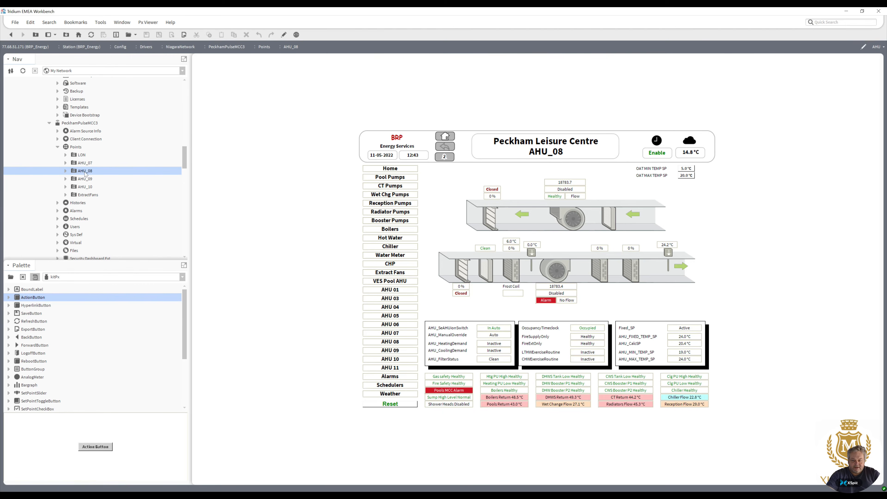
left_click(85, 163)
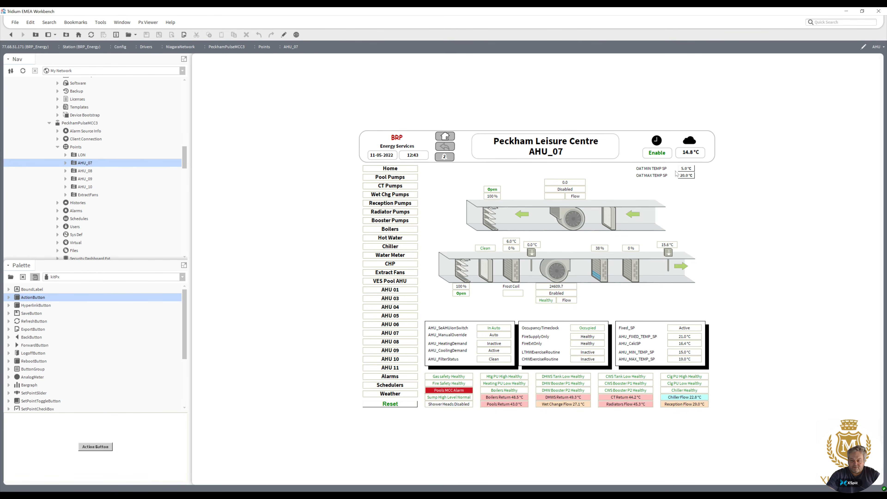
left_click(686, 170)
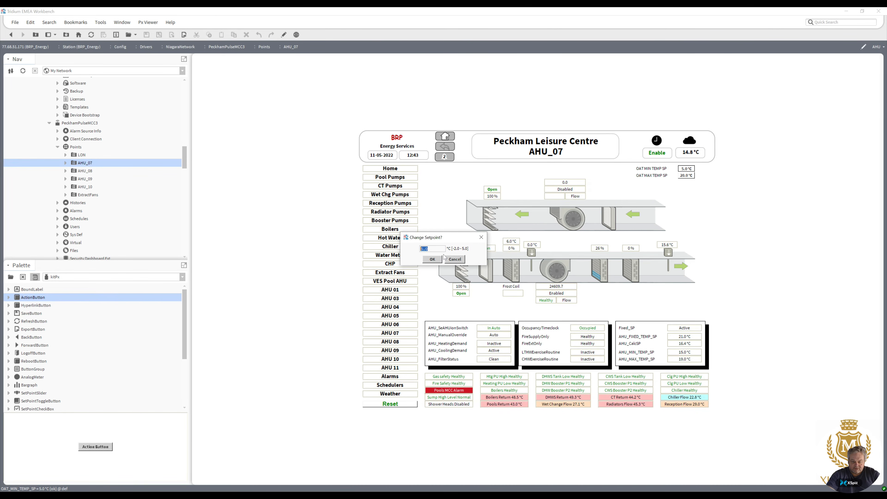
left_click(432, 259)
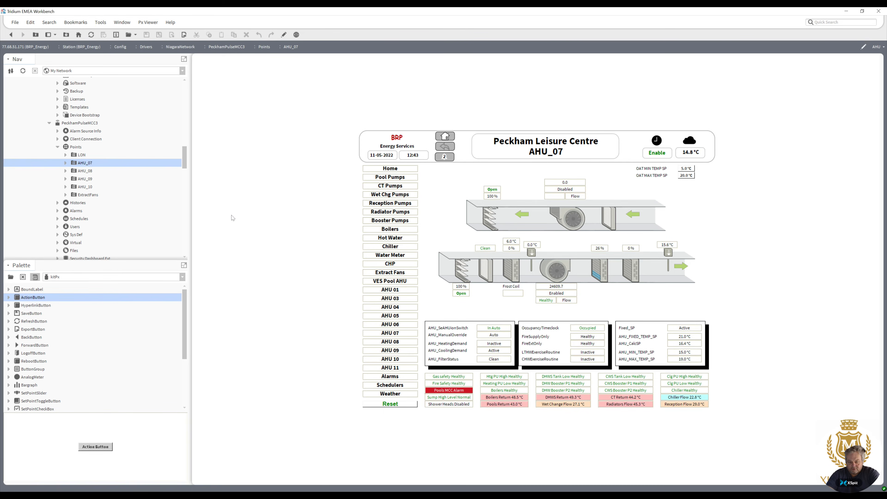
Compare the AHU_08, AHU_09 and AHU_07 graphics and inspect the AHU_07 minimum setpoint button's properties in edit mode.
double_click(85, 171)
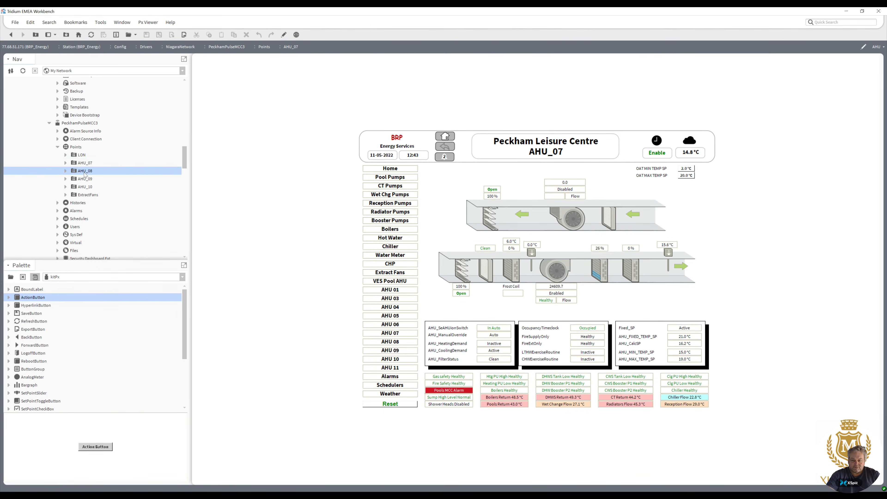
double_click(86, 180)
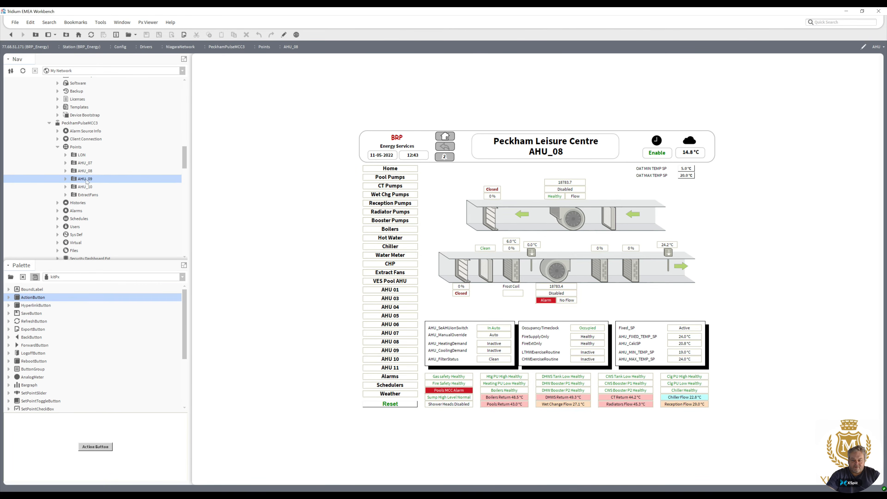
double_click(86, 164)
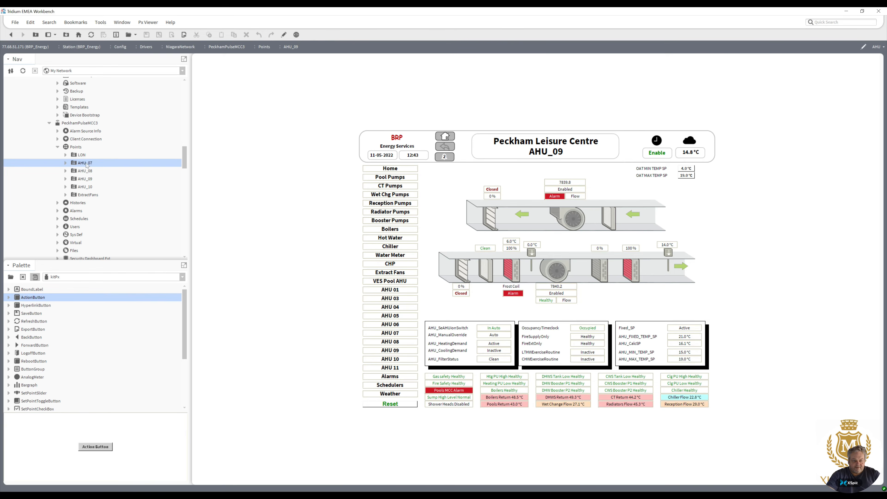
left_click(283, 34)
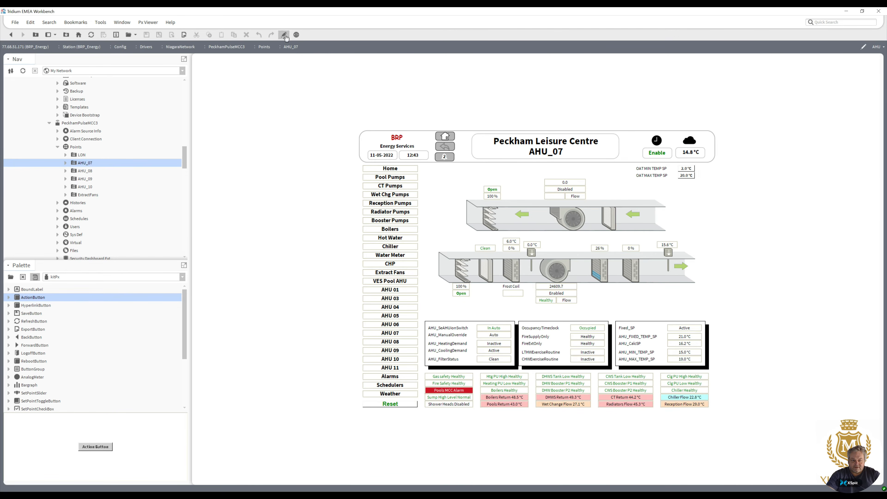
left_click(599, 169)
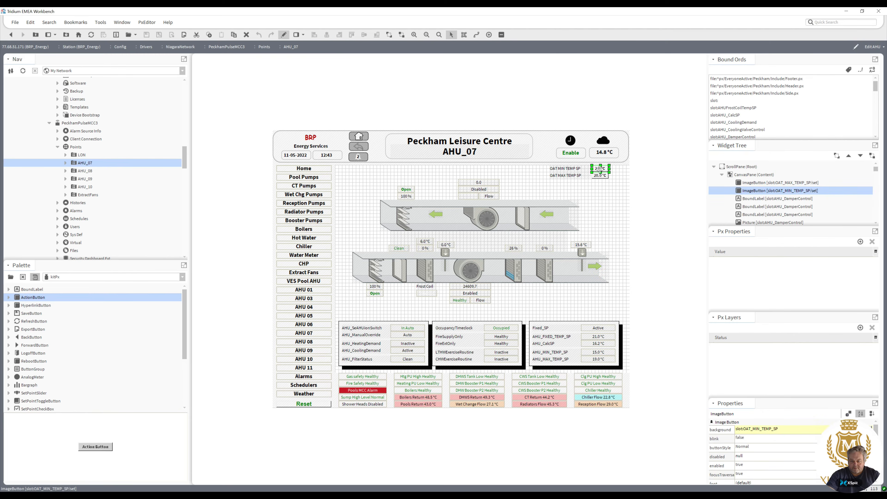
double_click(601, 170)
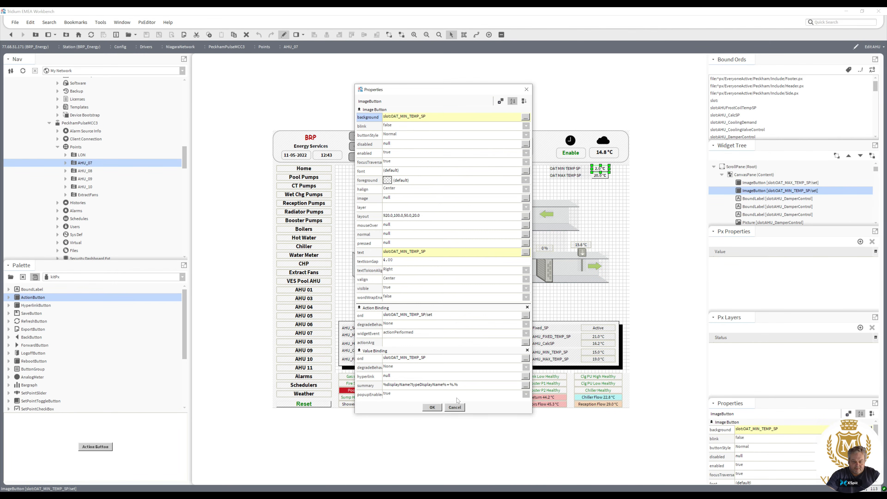
left_click(455, 407)
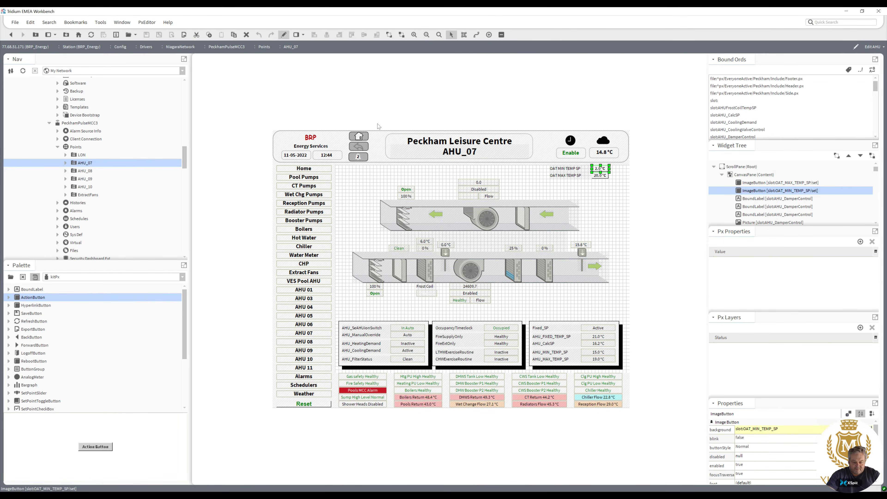
Switch to viewer mode and open and confirm the AHU_07 minimum temperature setpoint dialog.
left_click(284, 35)
left_click(687, 169)
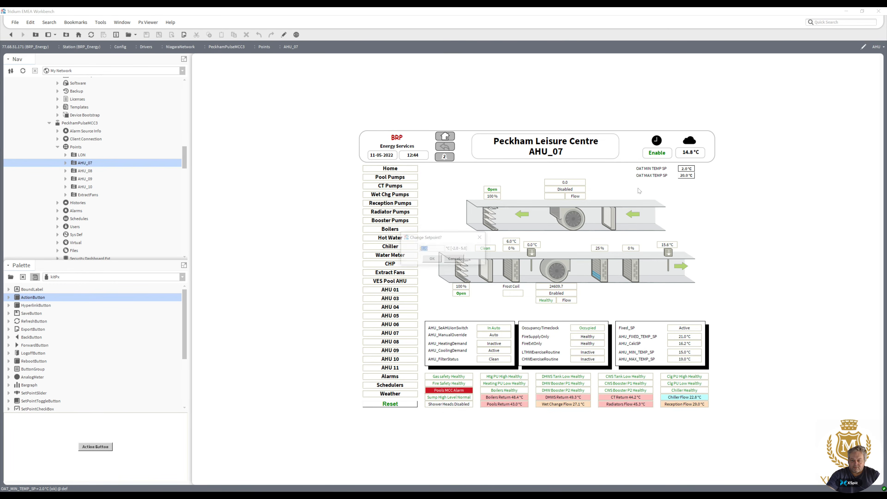
left_click(432, 259)
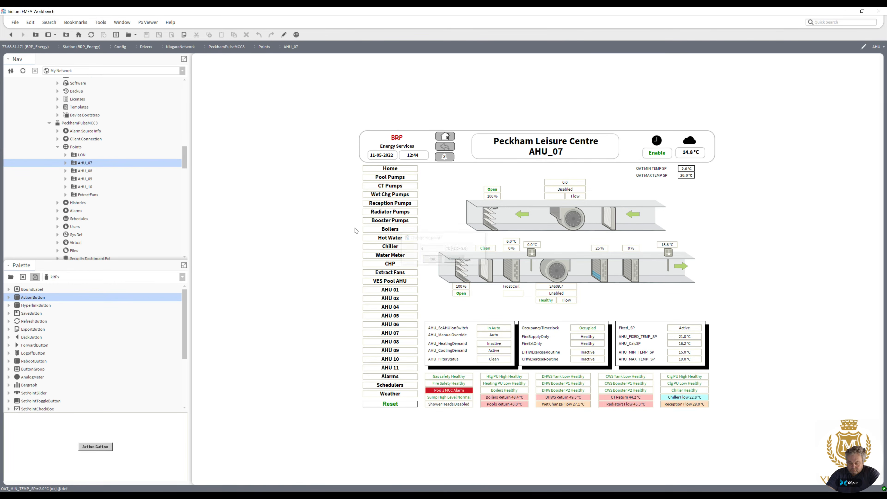
Open the AHU_08 graphic, return to AHU_07 and set its minimum temperature setpoint to 5.
double_click(82, 170)
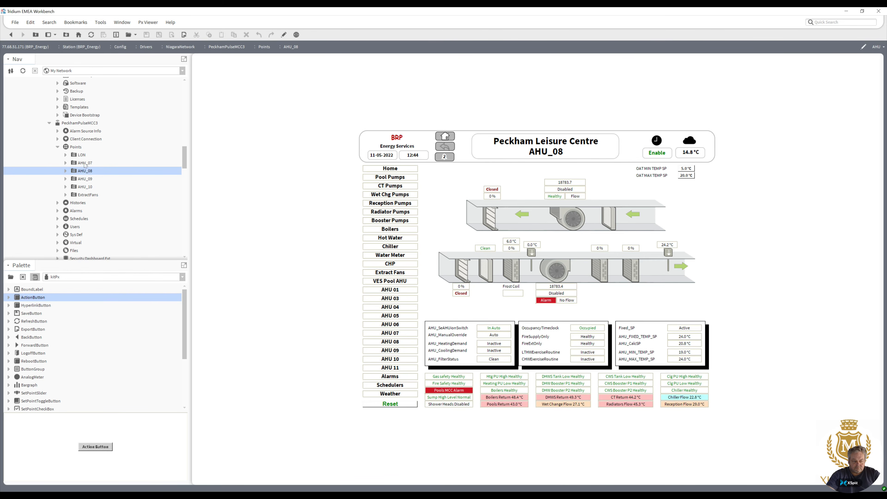
double_click(85, 163)
left_click(685, 169)
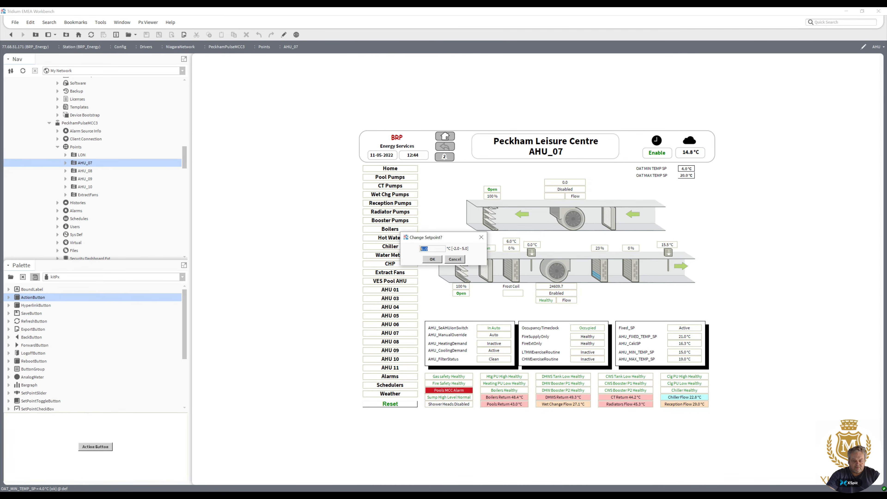
type("5")
left_click(432, 259)
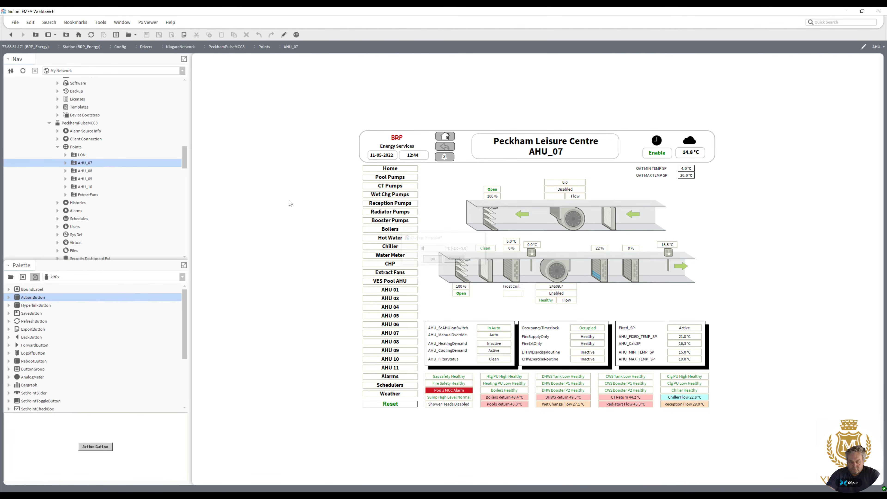
Open the AHU_09 graphic and confirm its minimum temperature setpoint dialog at 5.
double_click(85, 178)
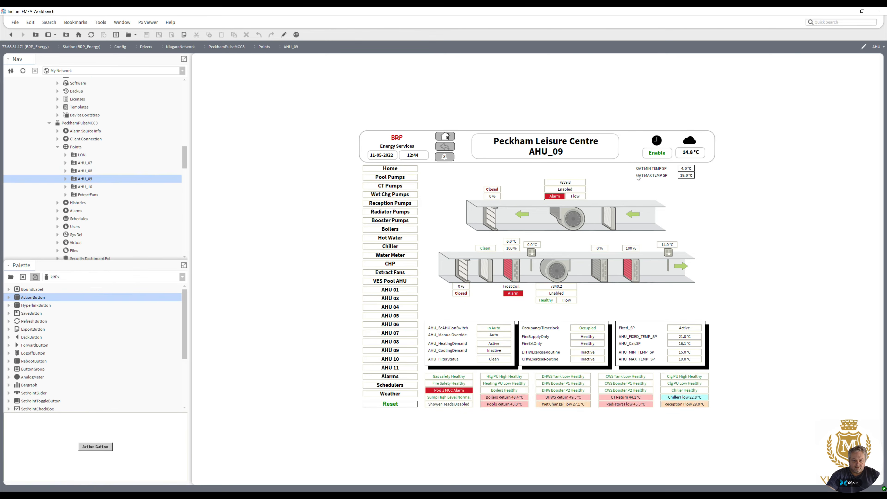
left_click(686, 169)
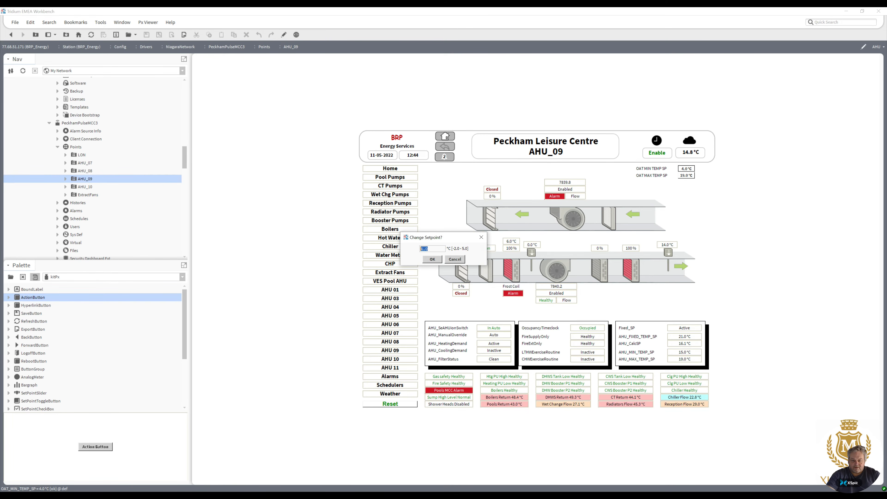
left_click(431, 259)
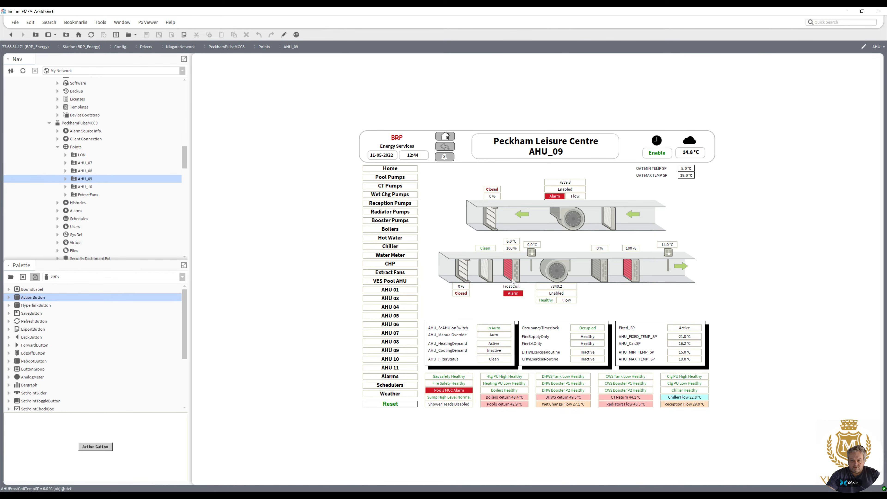
Open the AHU_10 graphic in edit mode and inspect the Fixed_SP label's properties.
double_click(81, 187)
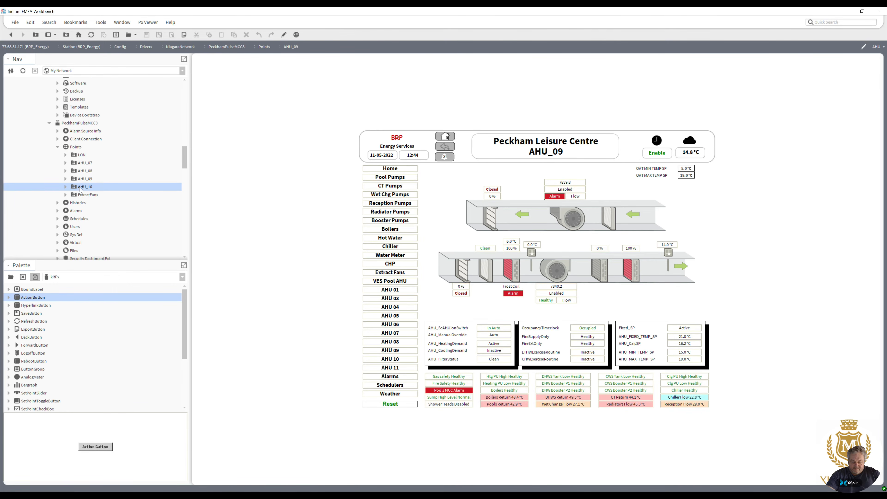
double_click(83, 179)
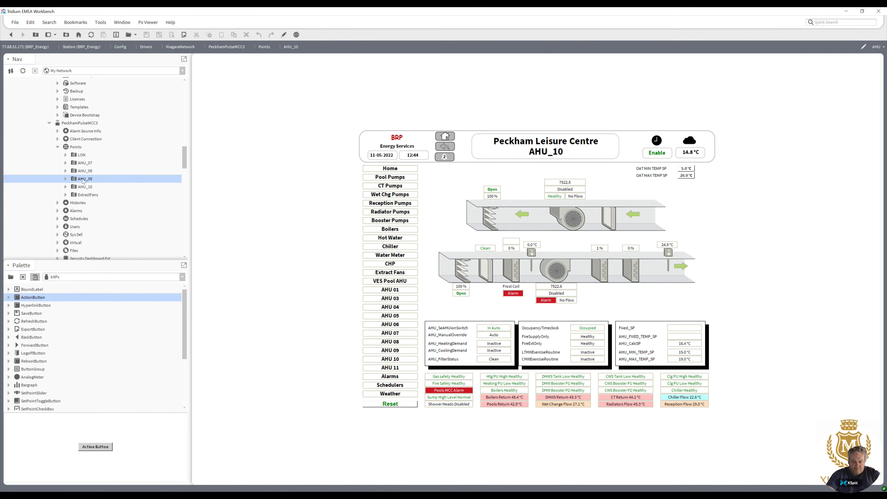
double_click(84, 188)
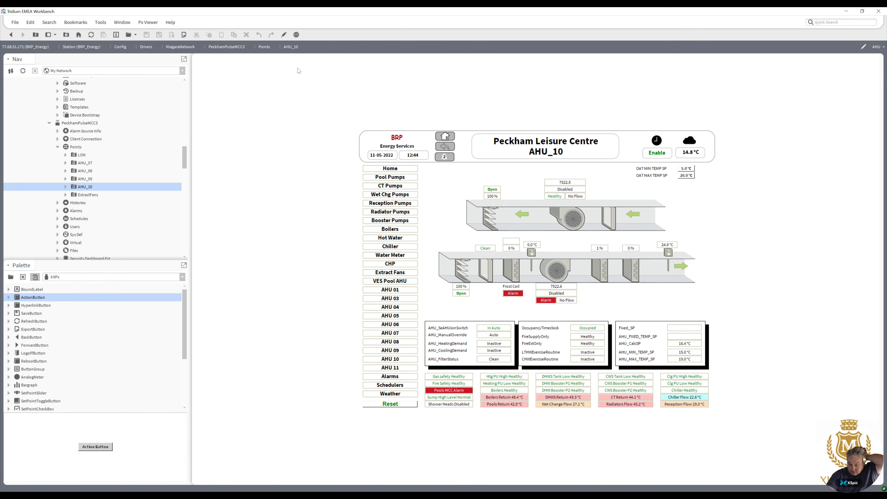
left_click(284, 35)
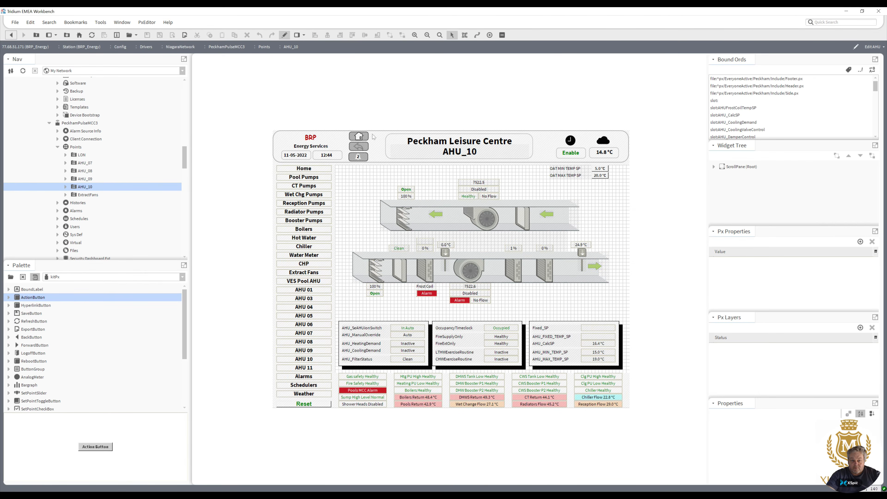
double_click(553, 328)
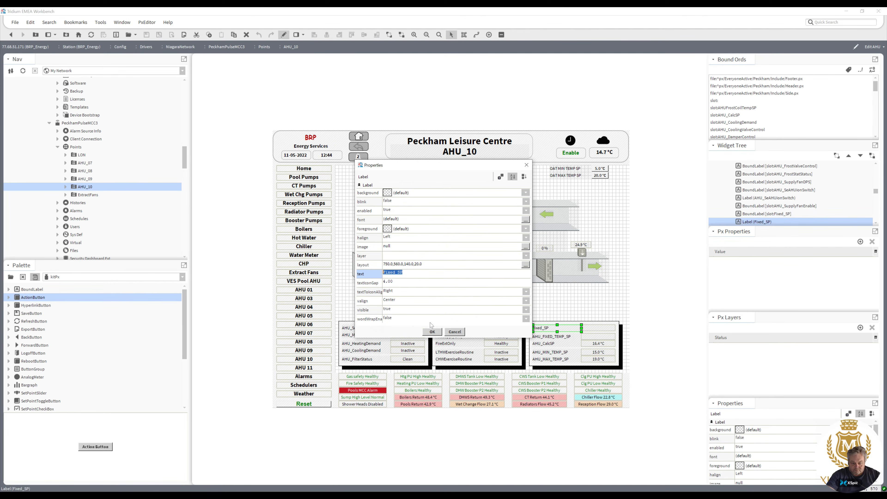
left_click(432, 332)
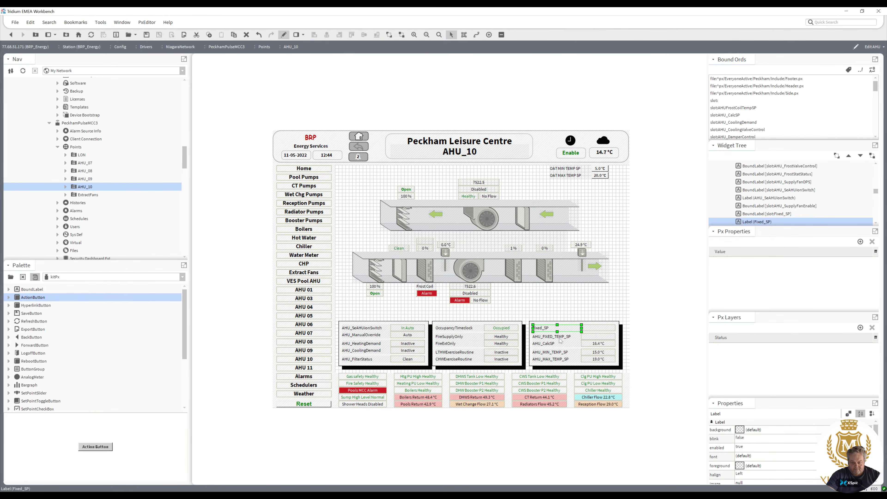
Prefix the Fixed_SP bound label's text format with "Fixed_SP".
double_click(596, 331)
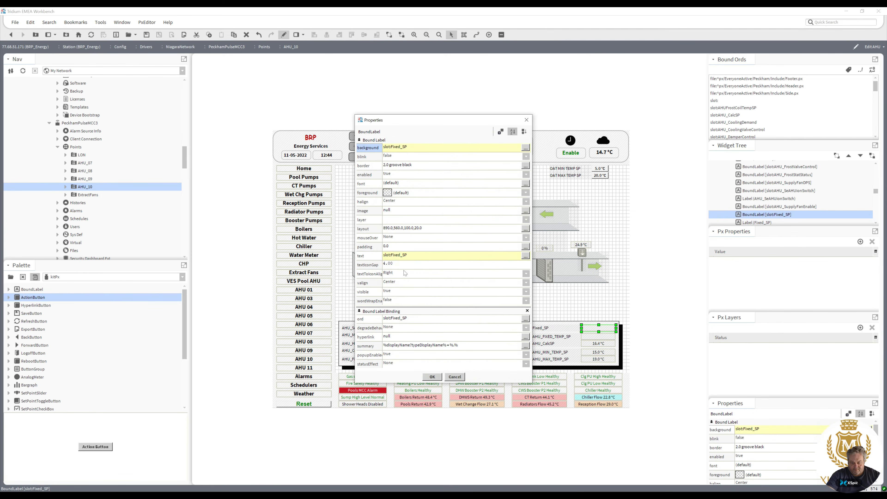
left_click(407, 257)
left_click(414, 249)
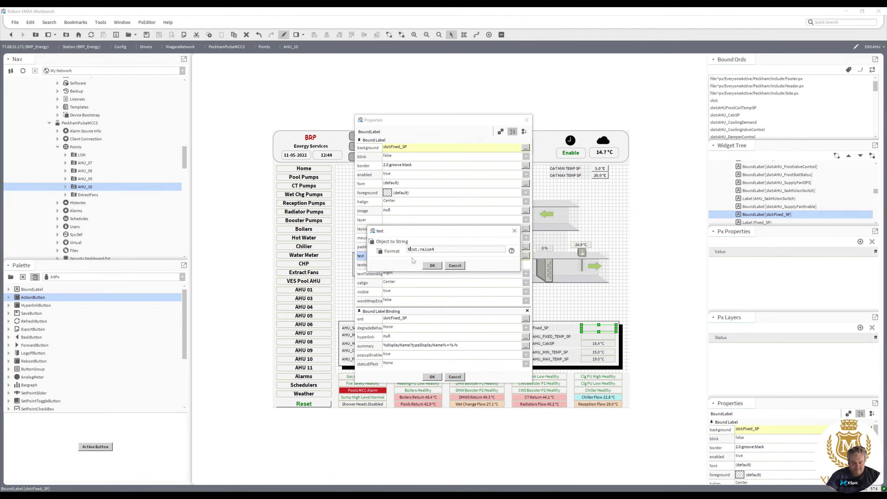
type("Fixed_SP")
left_click(432, 265)
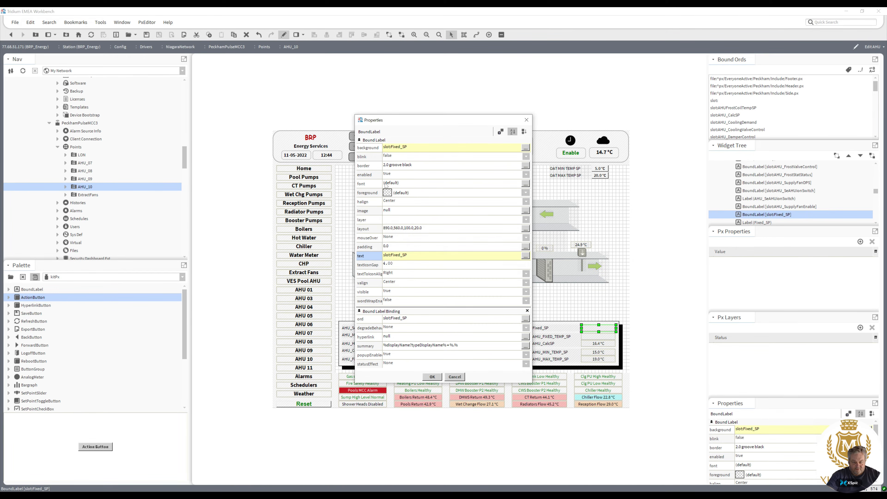
Remove the Fixed_SP bound label's border by setting its style to None.
left_click(390, 166)
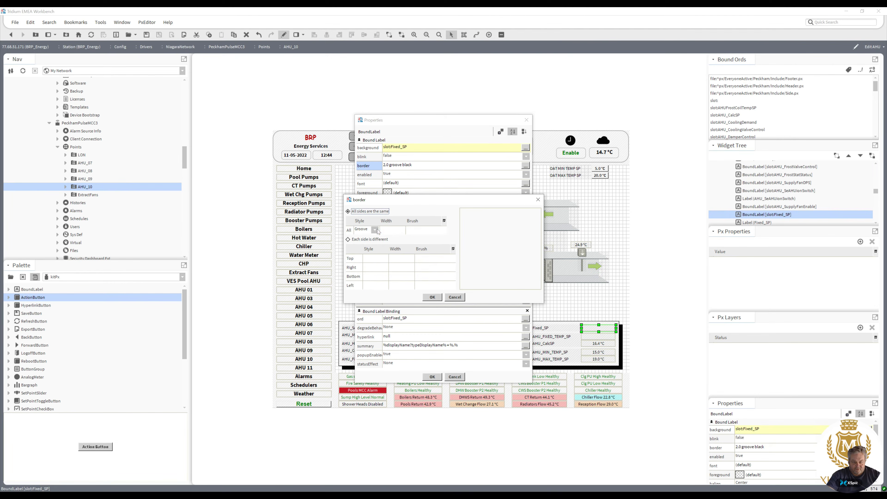
left_click(375, 230)
left_click(365, 239)
left_click(438, 299)
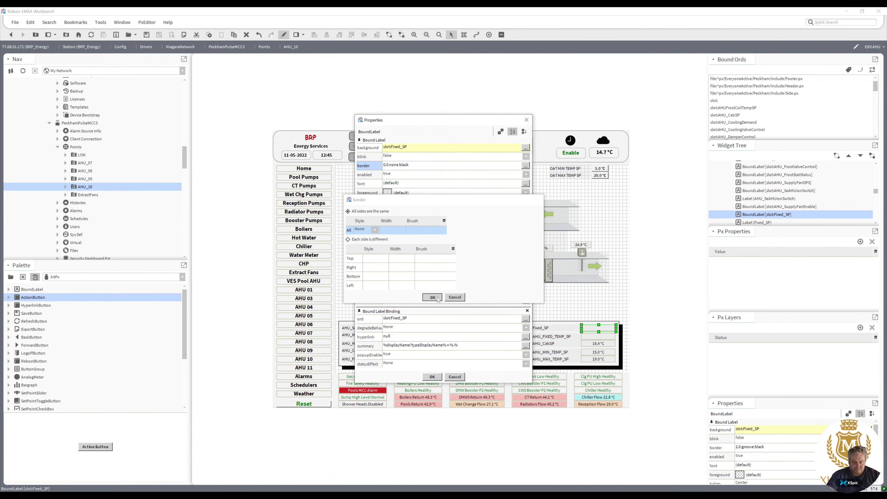
left_click(432, 377)
Delete the Fixed_SP text label and open the AHU_FIXED_TEMP_SP label's text to copy it.
left_click(559, 330)
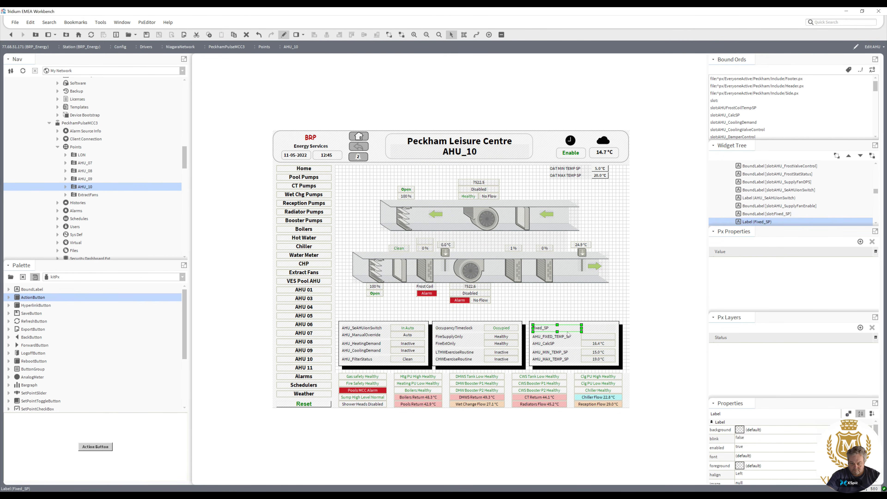
key("Delete")
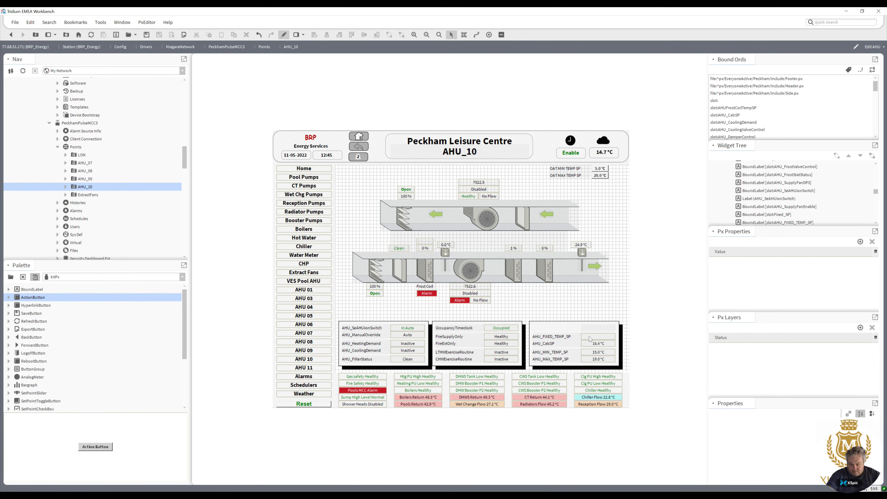
double_click(549, 335)
key("ctrl+c")
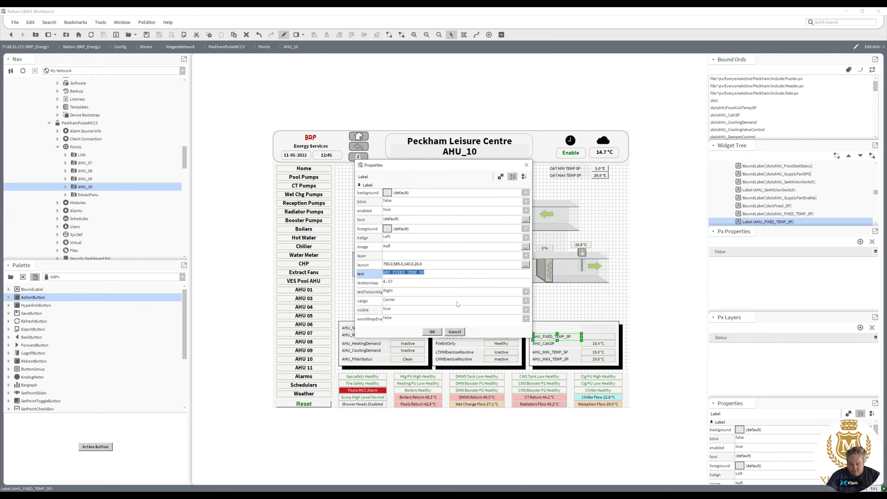
left_click(437, 333)
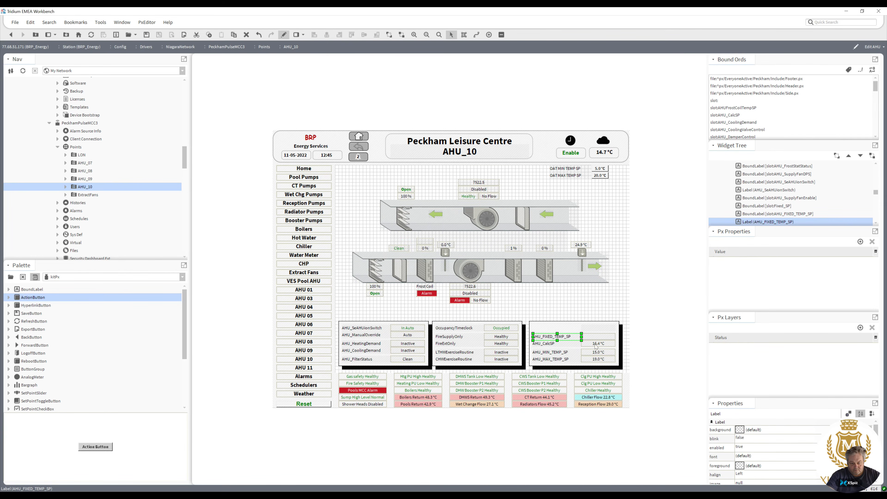
Set the AHU_FIXED_TEMP_SP bound label's text format to "AHU_FIXED_TEMP_SP %out.value%".
double_click(599, 338)
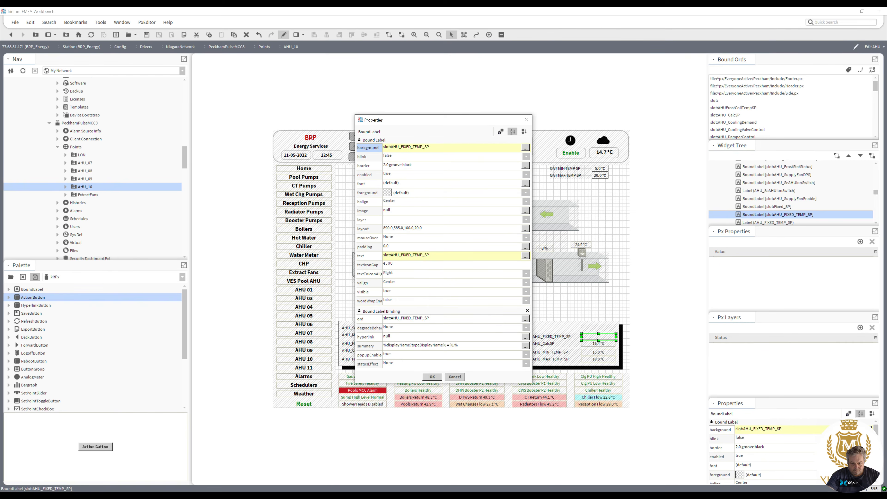
double_click(417, 256)
left_click(408, 249)
key("ctrl+v")
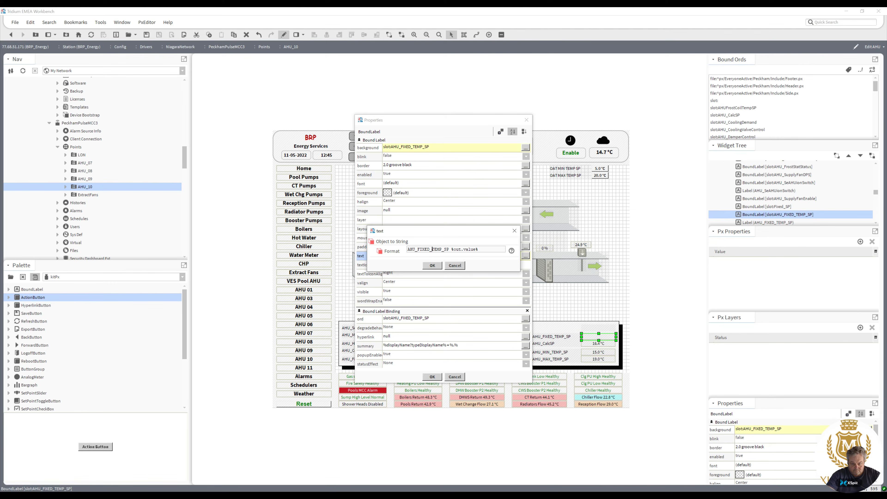
left_click(417, 249)
key("BackSpace")
left_click(432, 265)
Remove the AHU_FIXED_TEMP_SP bound label's border by setting its style to None.
left_click(393, 166)
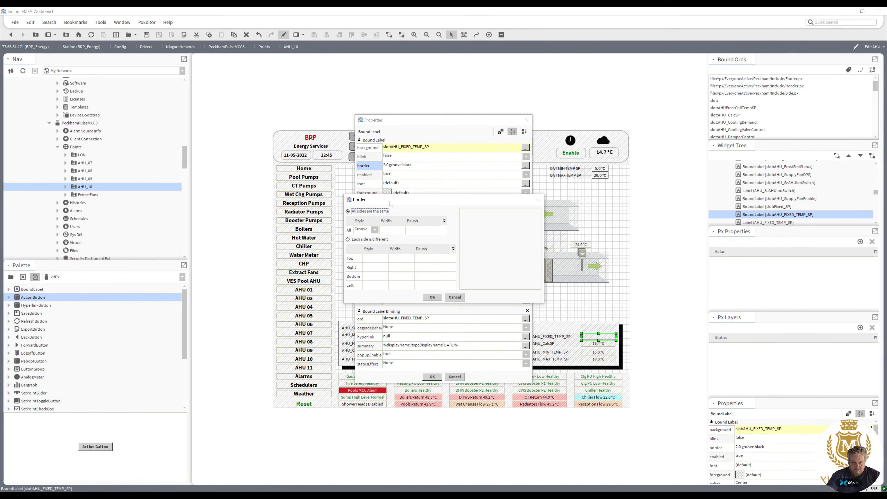
left_click(375, 230)
left_click(371, 239)
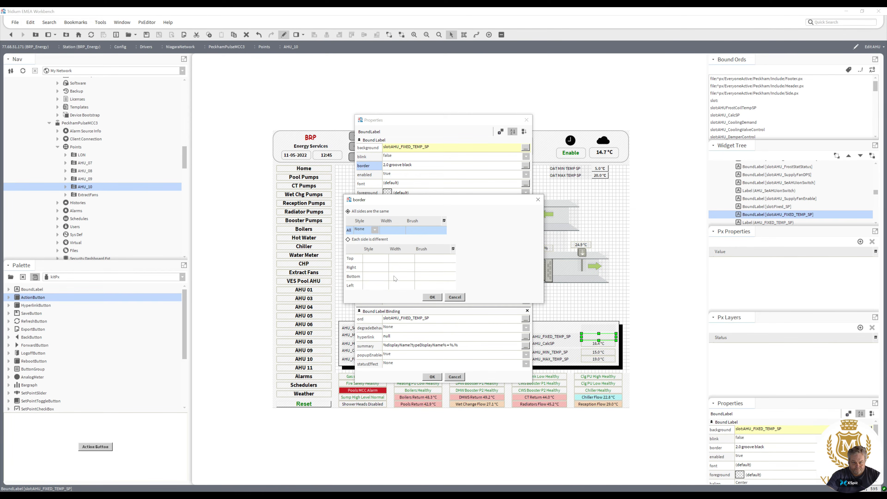
left_click(432, 298)
left_click(434, 377)
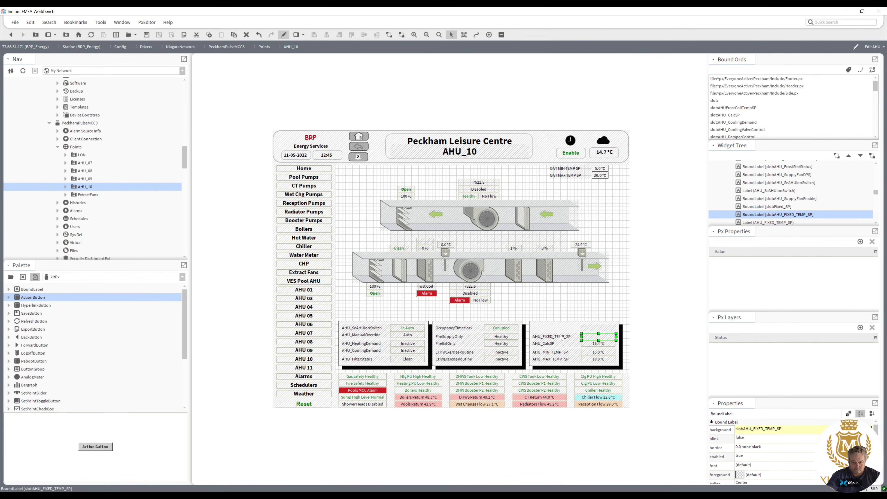
Delete the AHU_FIXED_TEMP_SP text label and move both bound labels left across the top setpoint rows.
left_click(562, 337)
key("Delete")
left_click(595, 338)
left_click(590, 327, "ctrl")
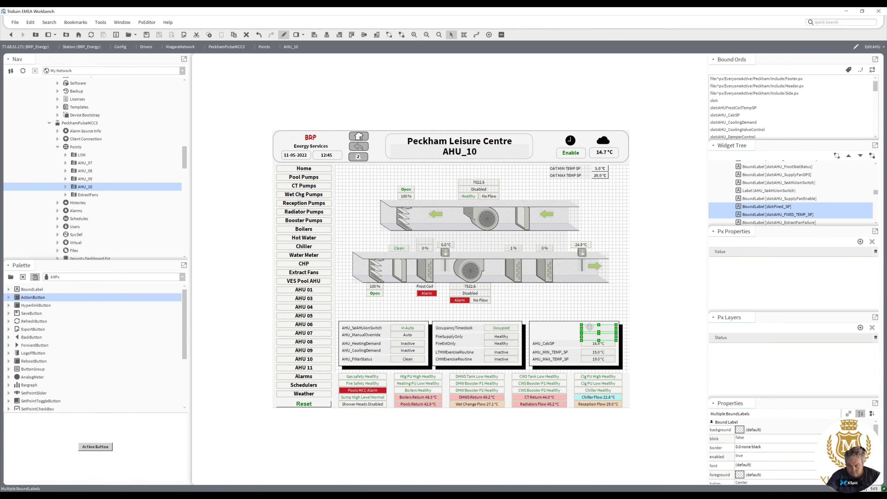
left_click_drag(582, 329, 533, 327)
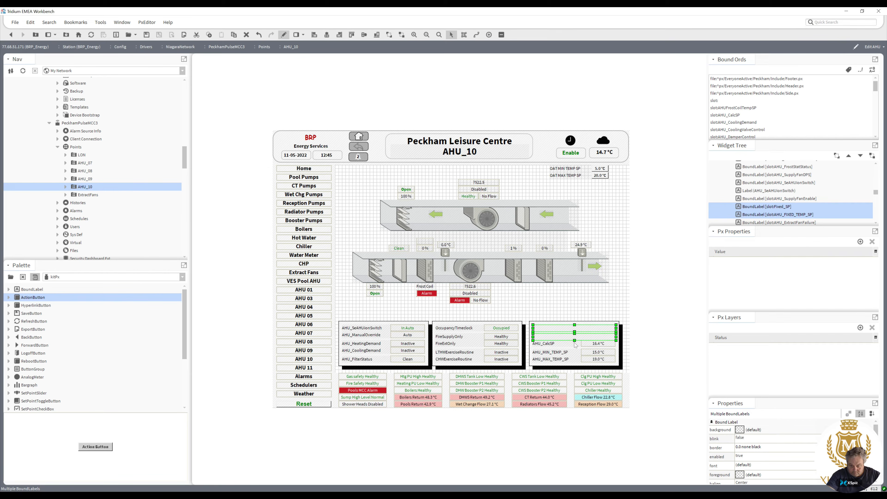
left_click(613, 310)
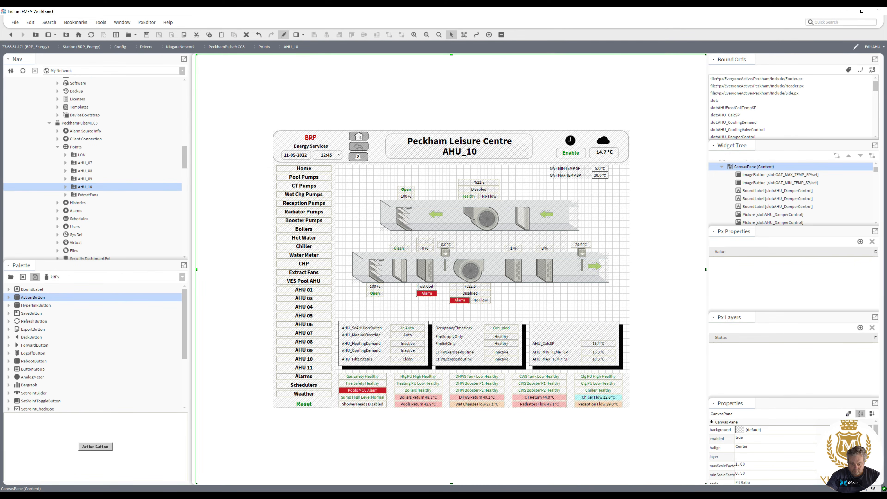
Switch to viewer mode, check the AHU_09 and AHU_08 graphics, and return to edit mode.
left_click(285, 35)
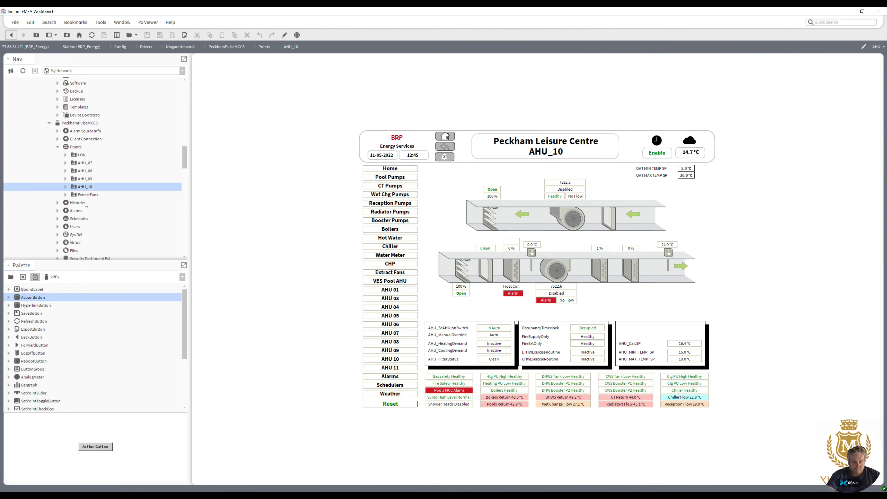
double_click(85, 179)
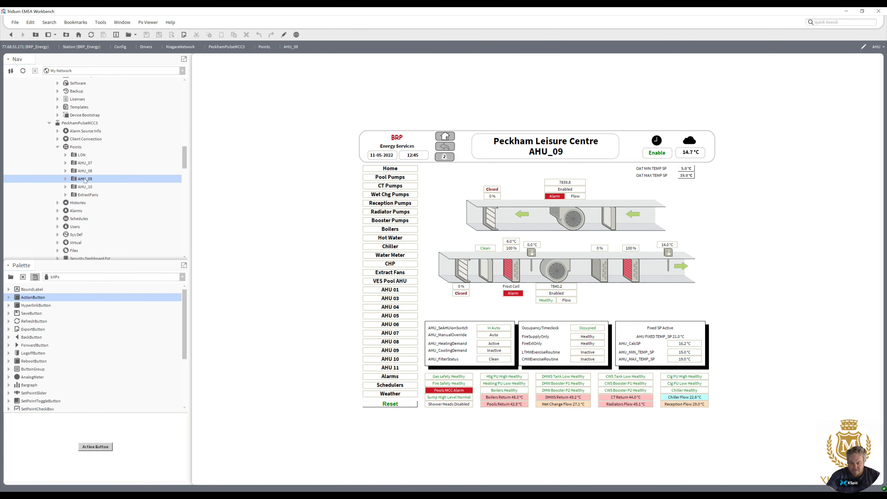
double_click(85, 172)
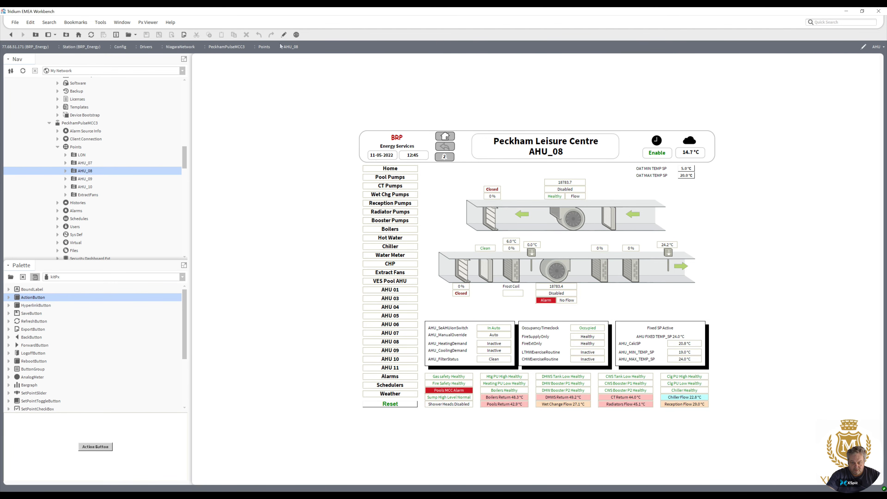
left_click(284, 34)
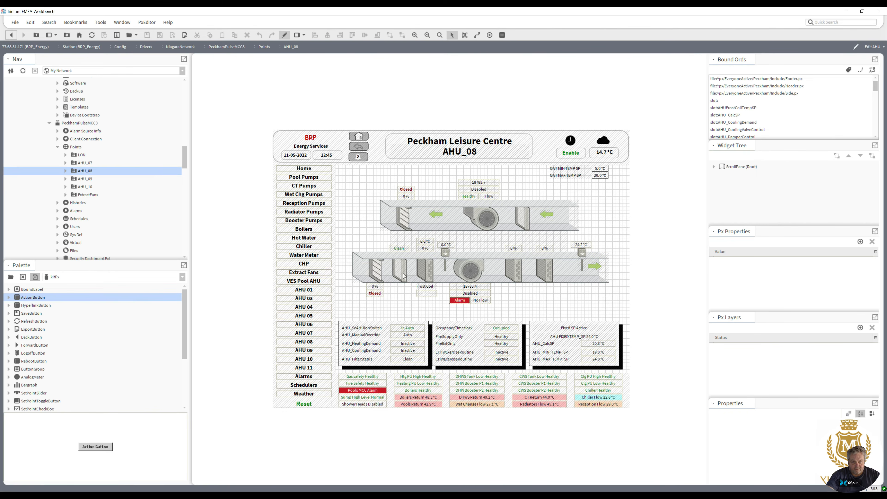
Remove the frost stat status bound label's border by setting its style to None.
double_click(429, 295)
left_click(392, 167)
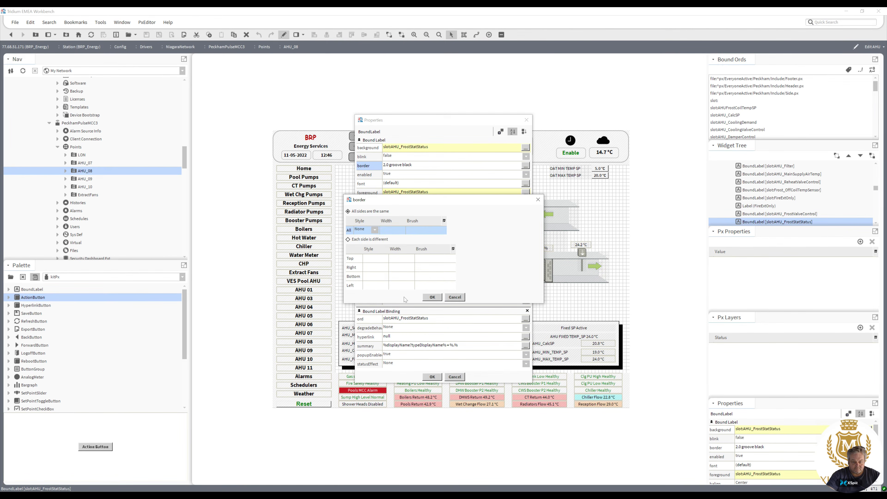
left_click(433, 297)
left_click(432, 377)
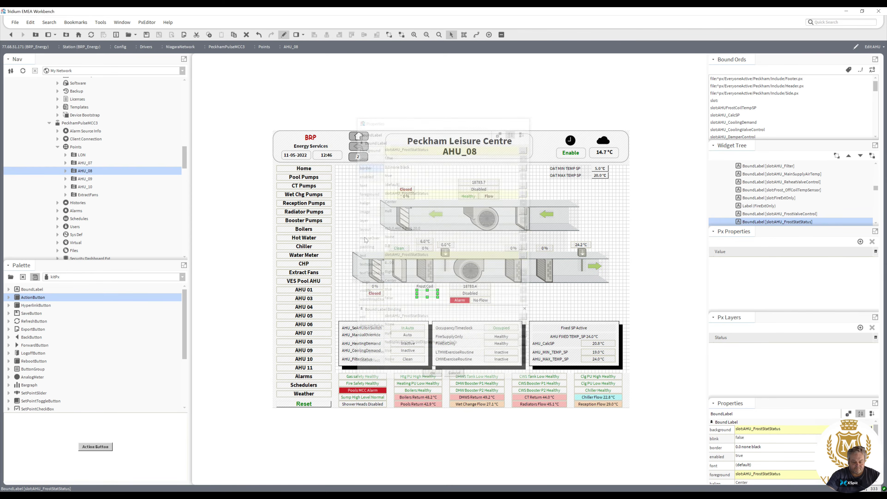
Switch to viewer mode, check the AHU_09, AHU_10 and AHU_07 graphics, and return to edit mode.
left_click(284, 35)
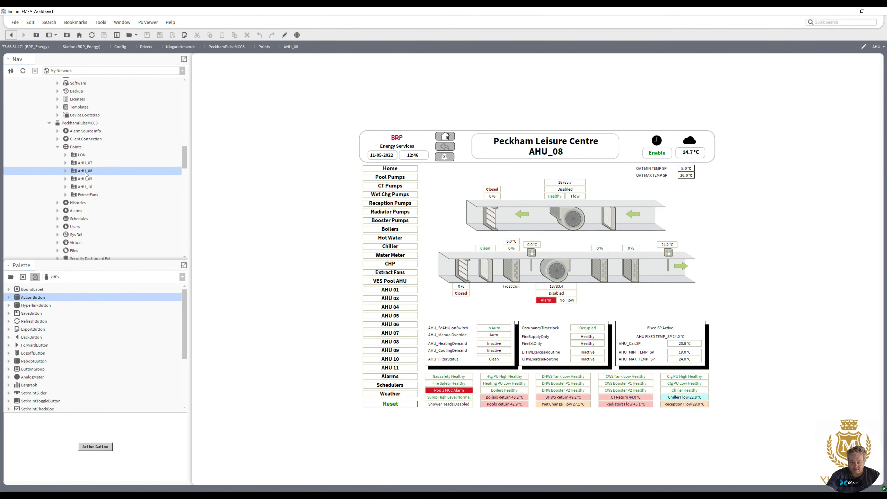
double_click(85, 179)
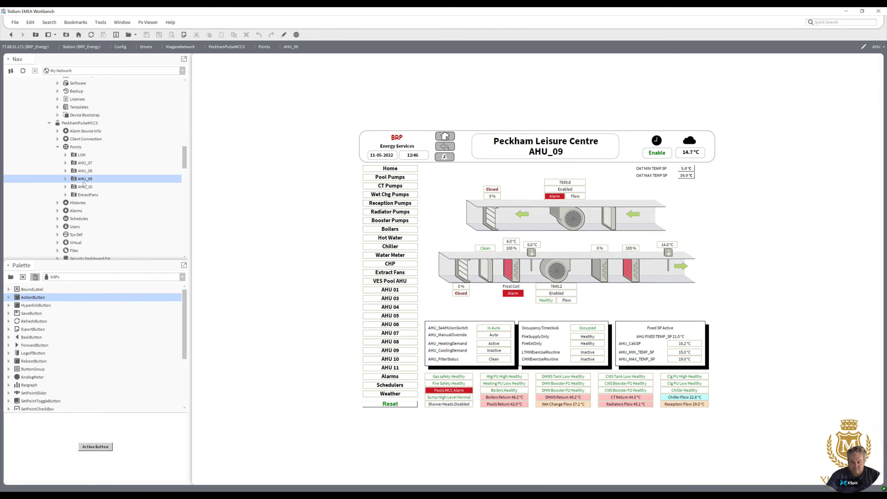
double_click(84, 187)
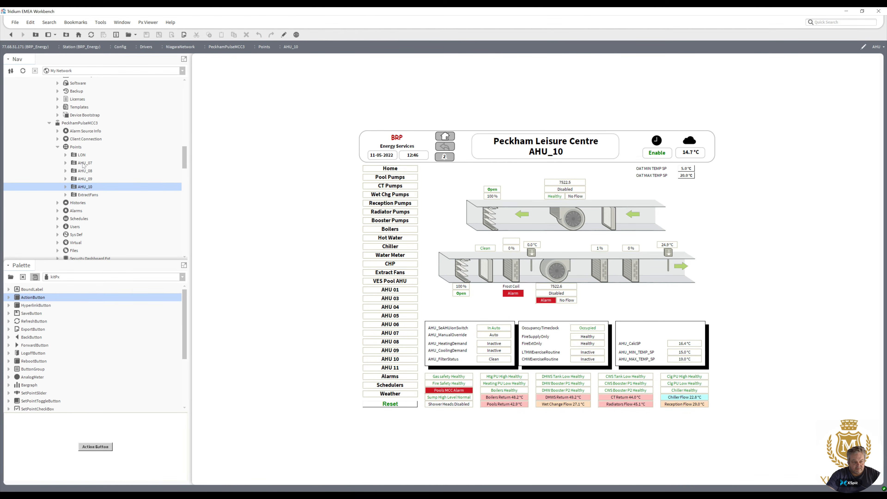
double_click(84, 164)
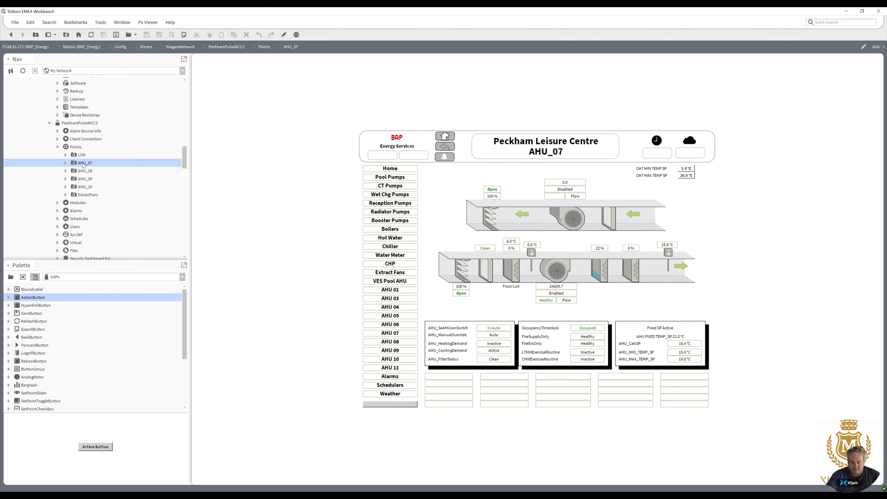
double_click(86, 188)
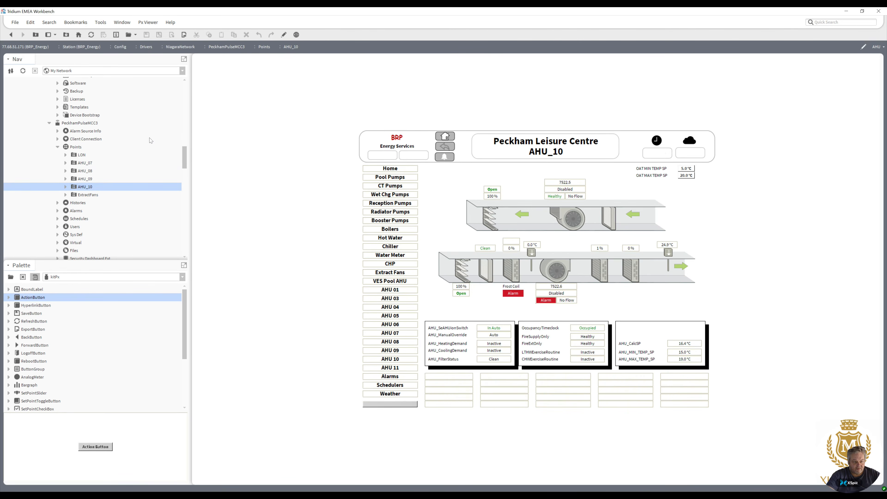
left_click(285, 35)
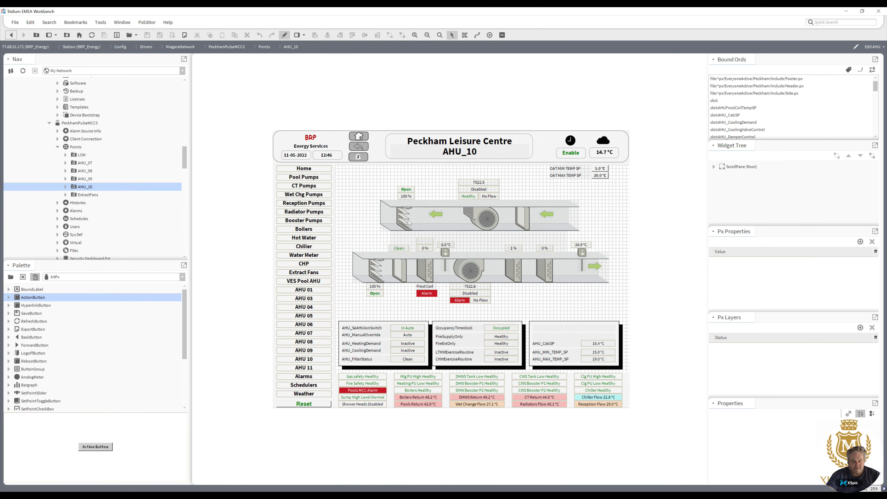
Remove the frost coil temperature setpoint bound label's border by setting its style to None.
left_click(426, 241)
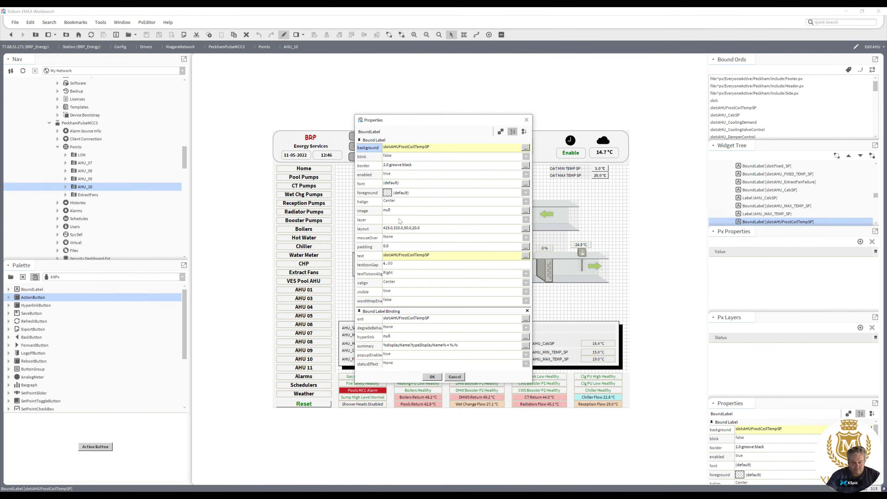
double_click(390, 166)
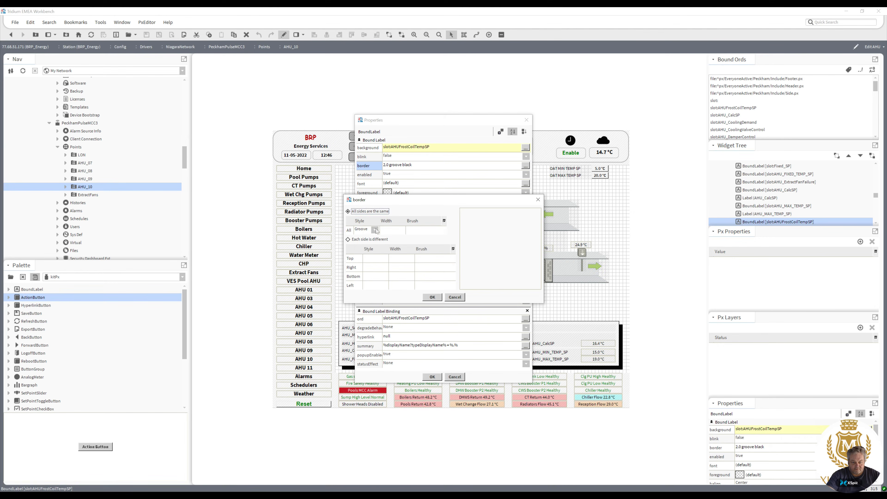
left_click(376, 230)
left_click(372, 241)
left_click(432, 298)
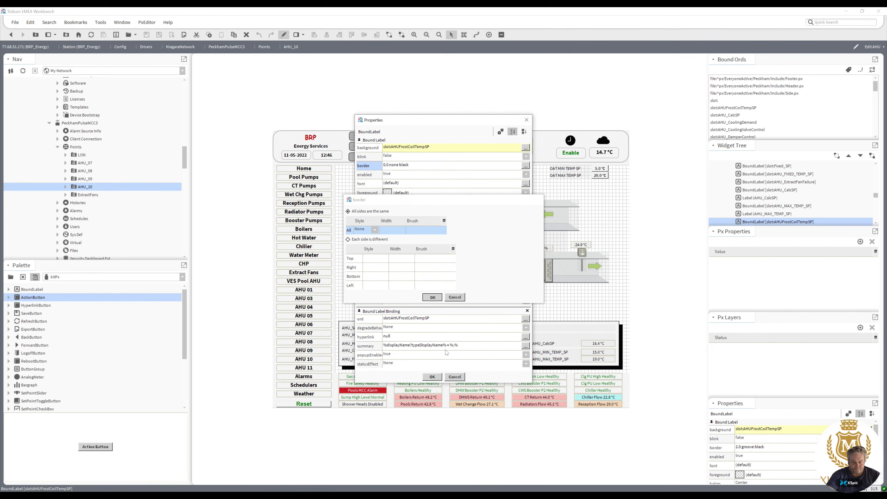
left_click(432, 377)
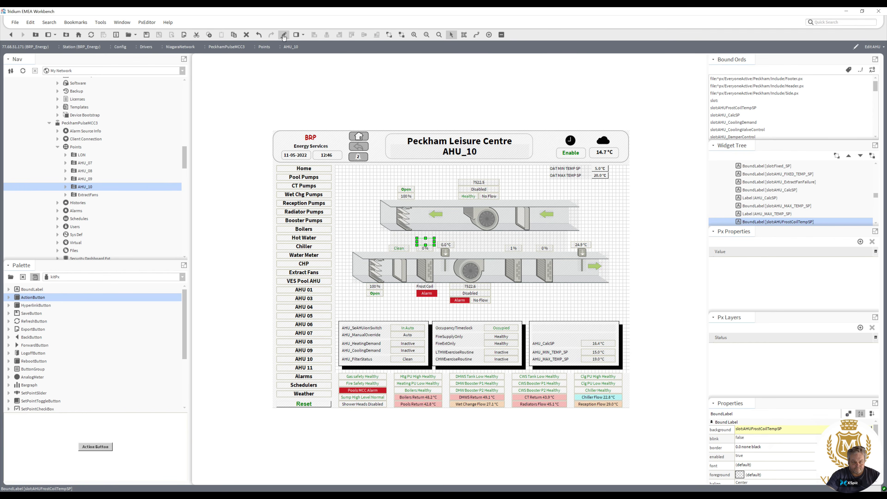
Switch to viewer mode, check the AHU_10, AHU_09 and AHU_08 graphics, and return to edit mode.
left_click(284, 37)
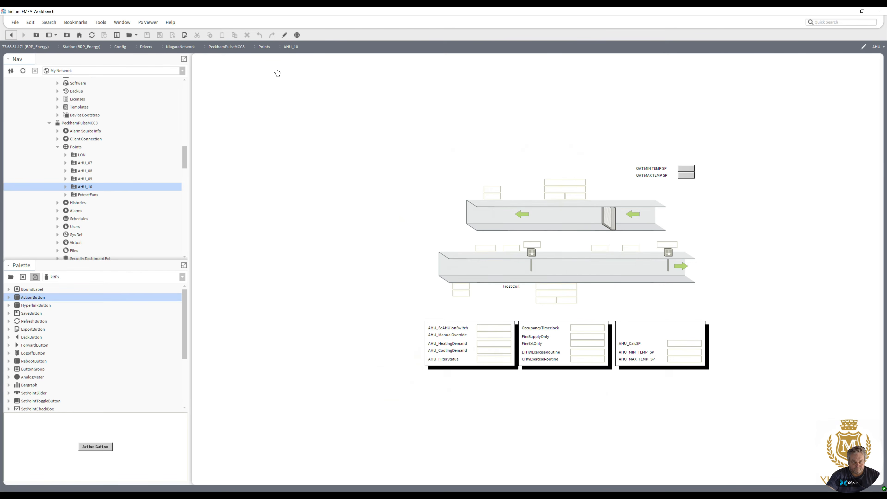
double_click(84, 181)
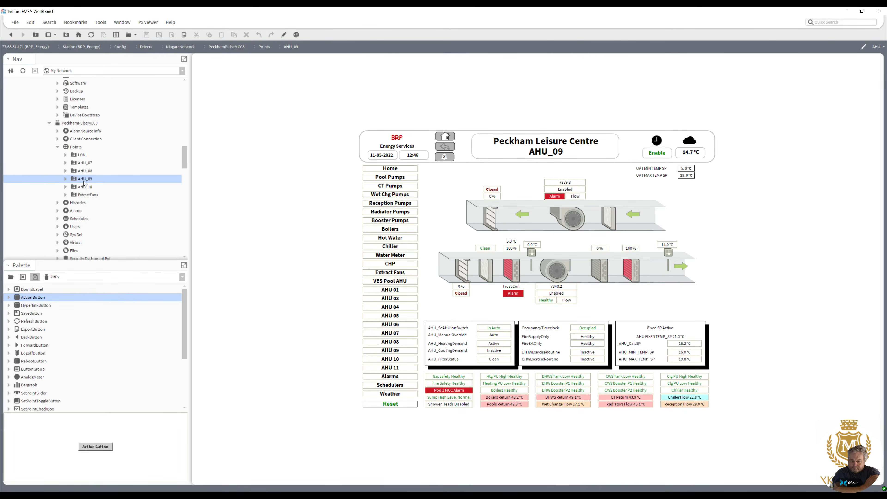
double_click(84, 171)
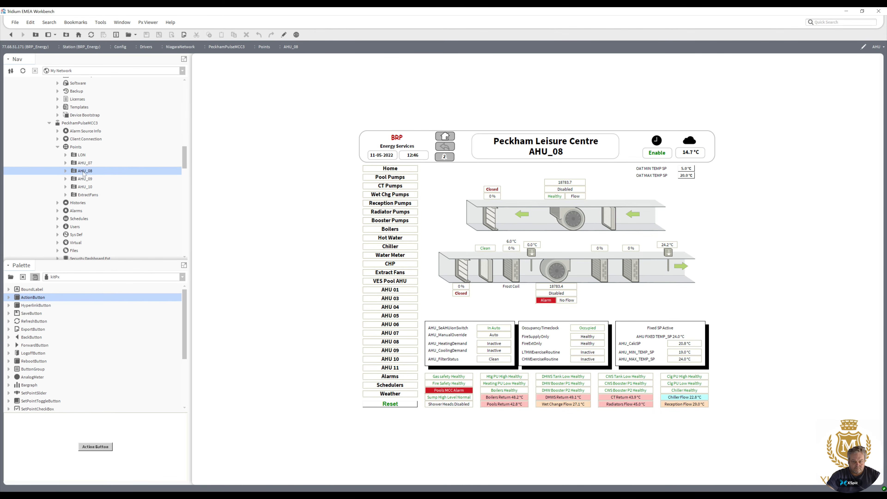
left_click(284, 34)
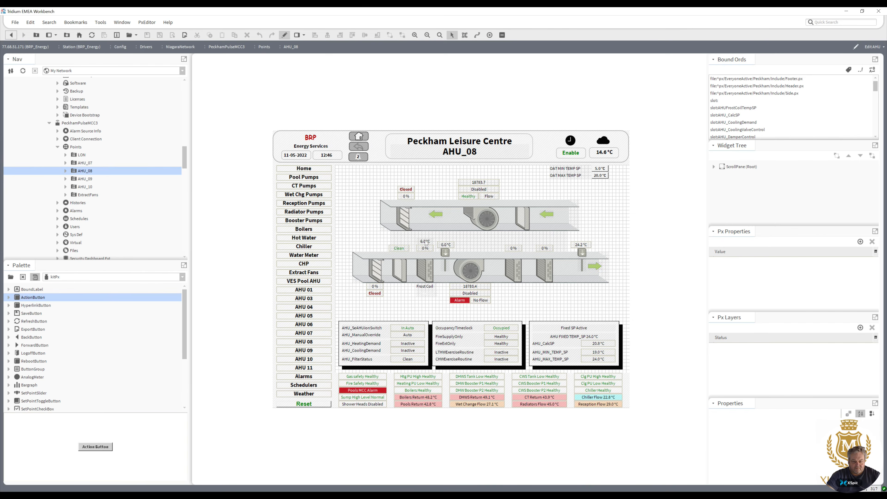
Set the frost coil temperature setpoint bound label's text format to "SP %out.value%".
double_click(425, 243)
left_click(398, 257)
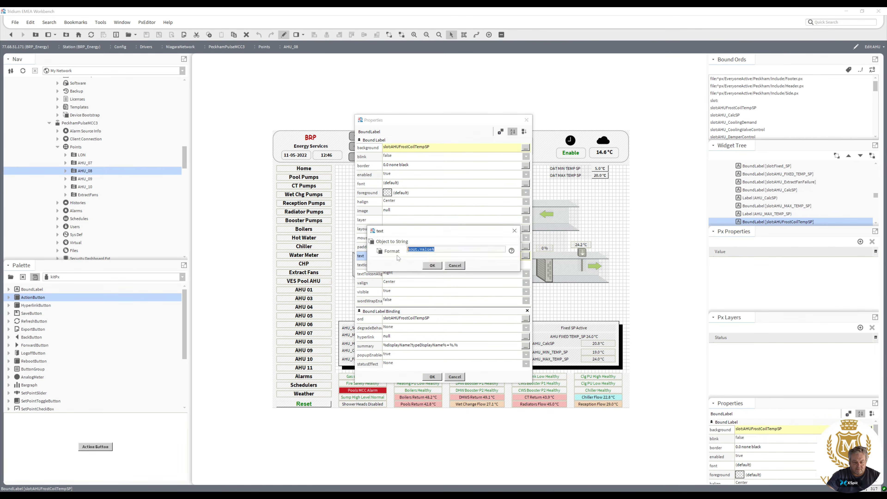
left_click(407, 250)
type("SP")
left_click(432, 266)
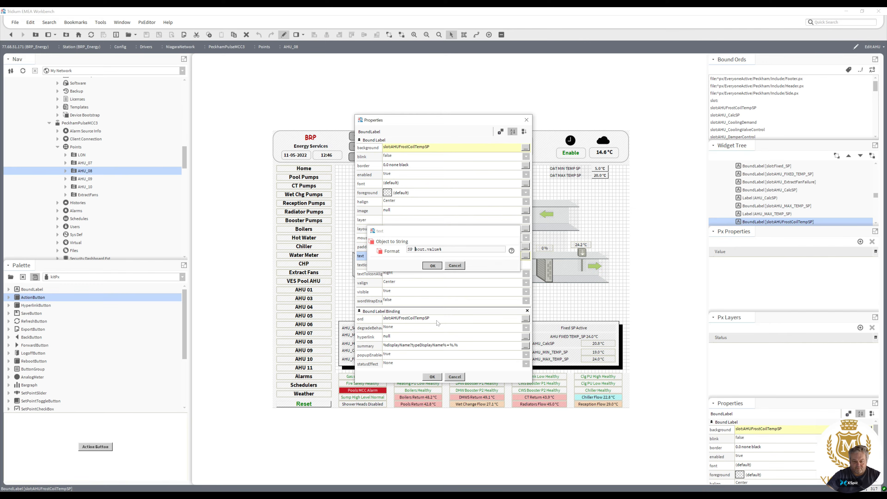
left_click(433, 377)
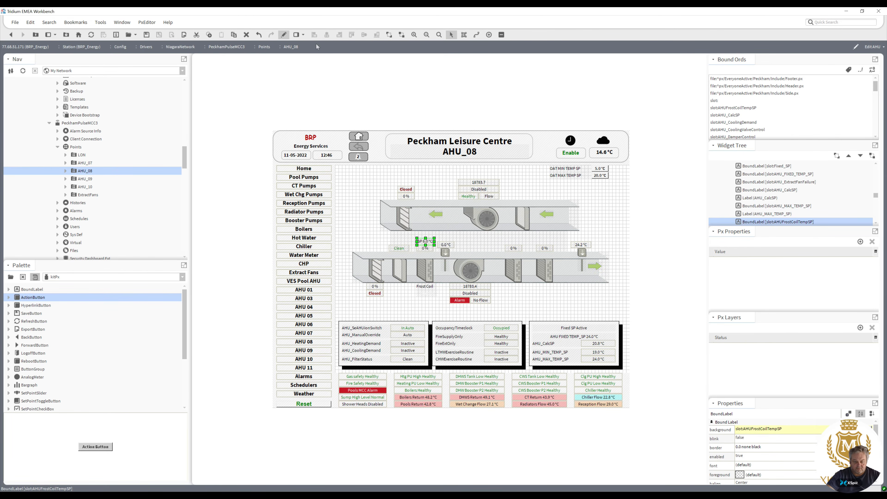
Switch to viewer mode, check the AHU_09, AHU_10, AHU_07 and MCC2 AHU_11 graphics, and return to edit mode.
left_click(284, 35)
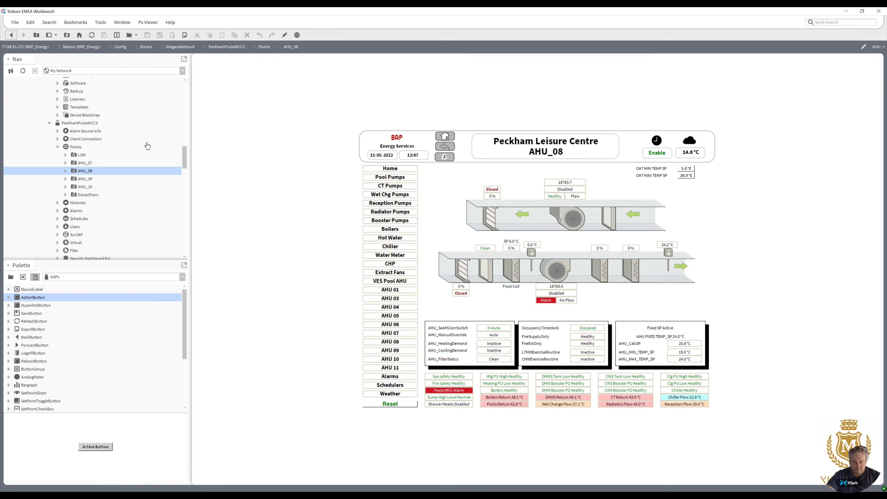
double_click(83, 179)
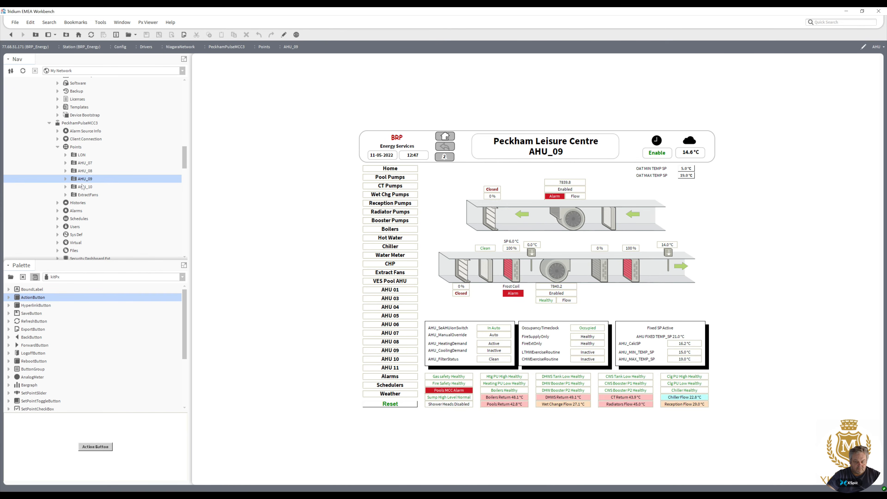
double_click(83, 187)
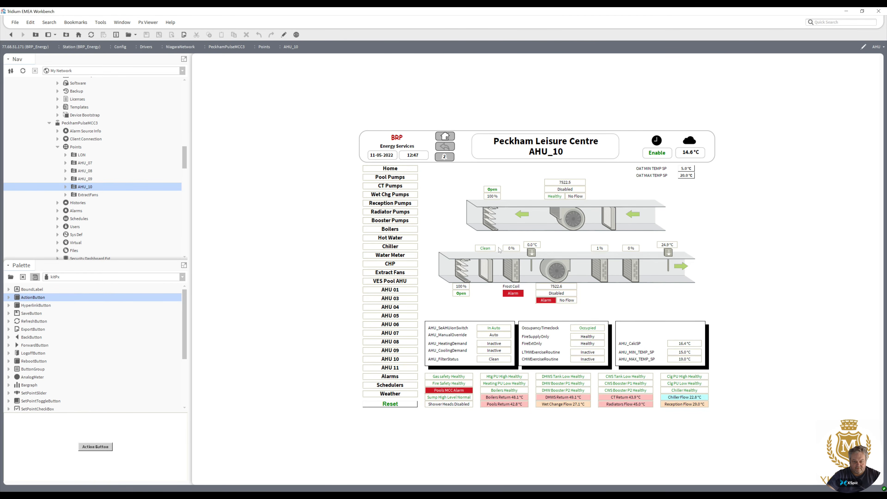
double_click(80, 164)
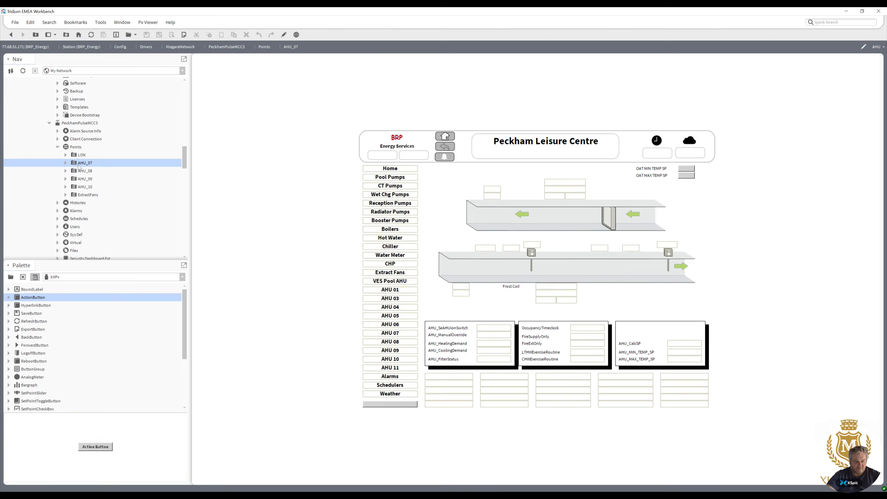
left_click_drag(184, 162, 184, 116)
double_click(98, 149)
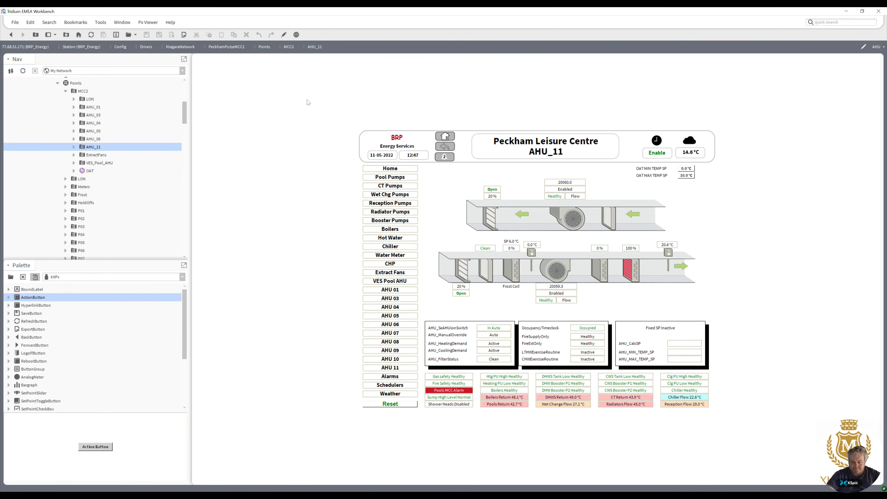
left_click(284, 36)
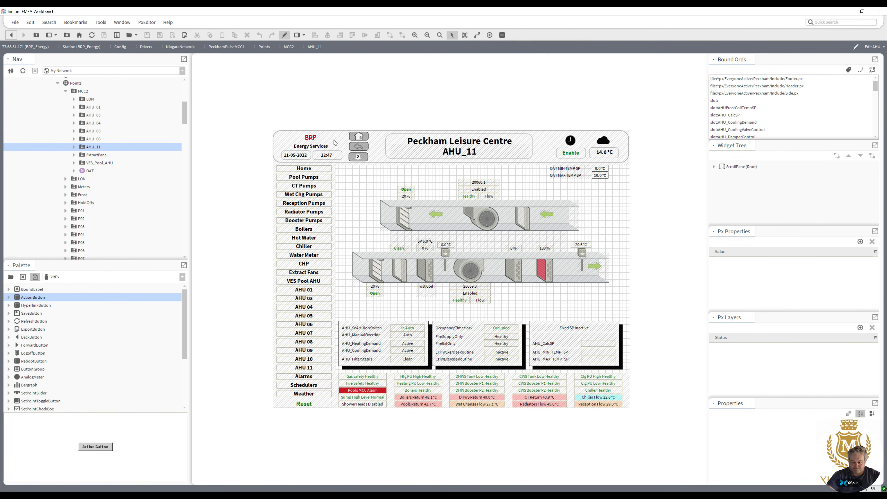
Set the AHU_CalcSP bound label's text format to "AHU_CalcSP %out.value%".
double_click(551, 345)
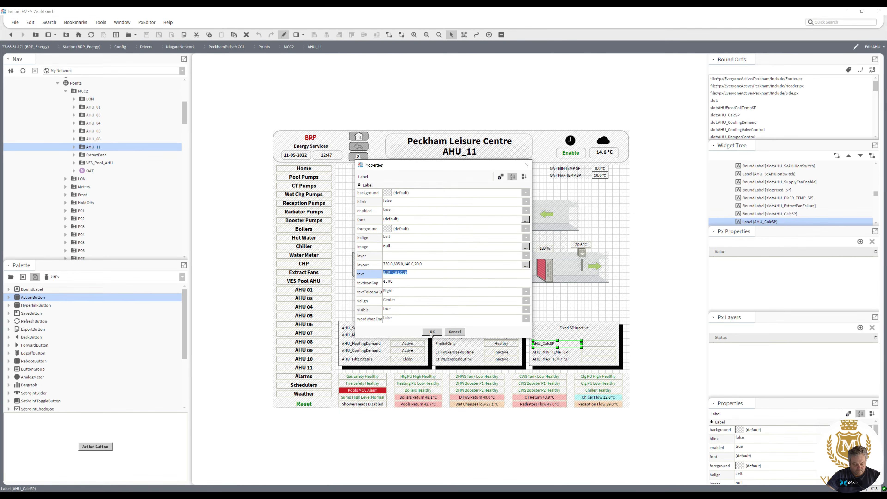
left_click(432, 332)
double_click(585, 345)
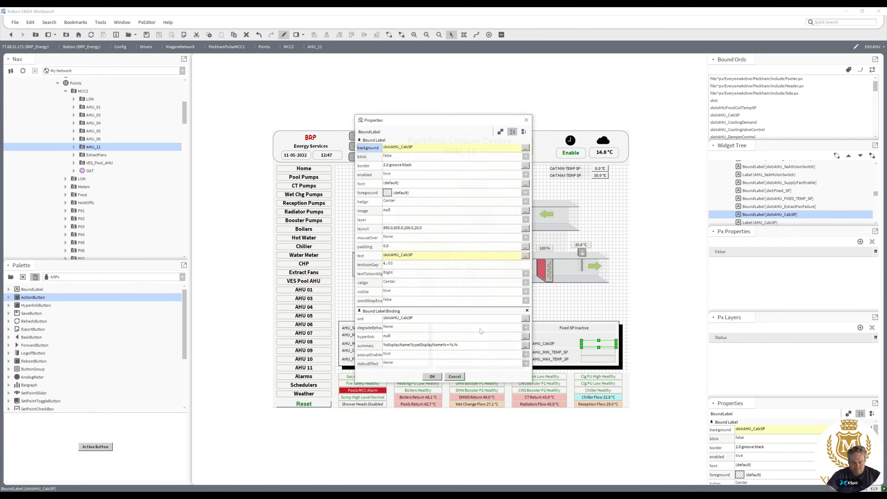
left_click(401, 254)
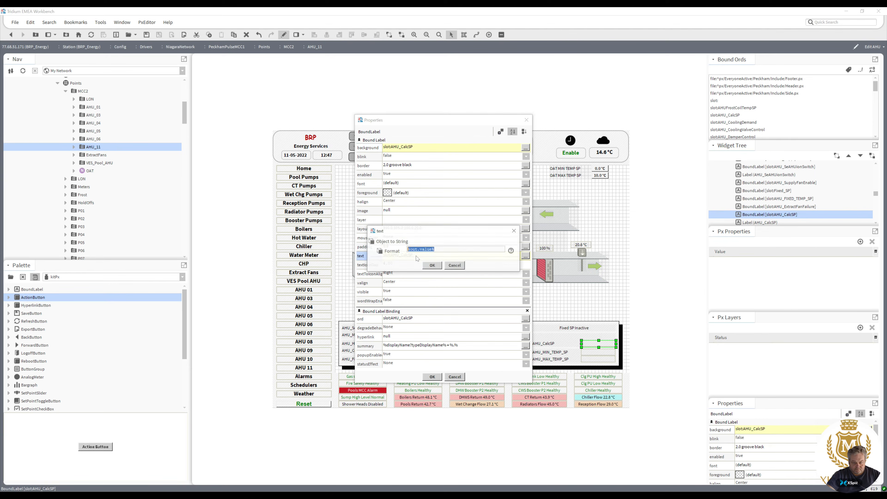
key("Home")
type("AHU_CalcSP")
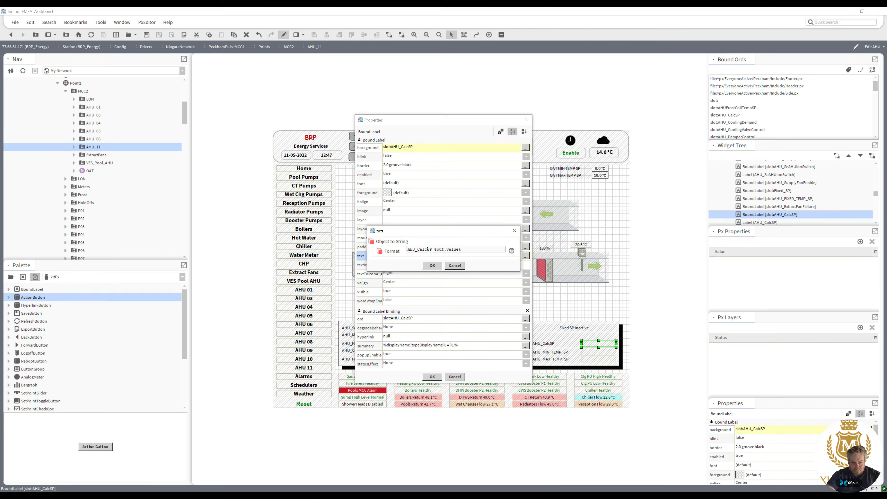
key("BackSpace")
left_click(433, 265)
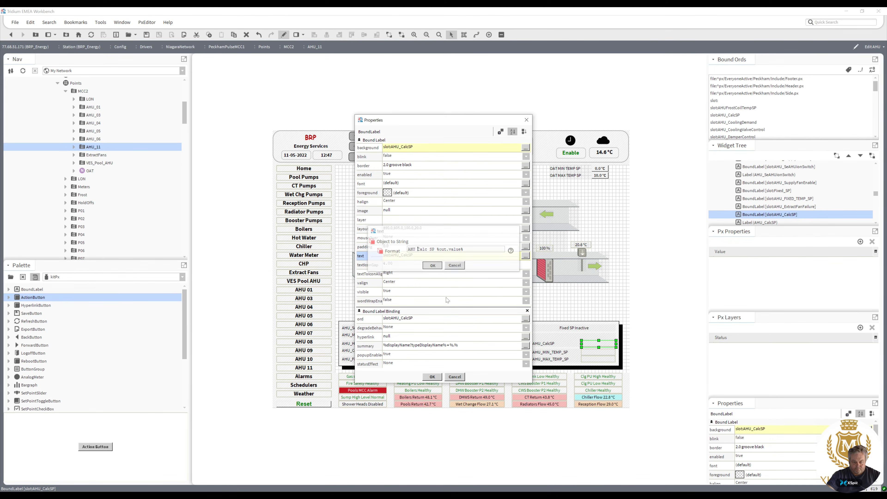
left_click(432, 377)
Set the AHU_MIN_TEMP_SP bound label's text format to "AHU MIN TEMP SP %out.value%".
double_click(593, 353)
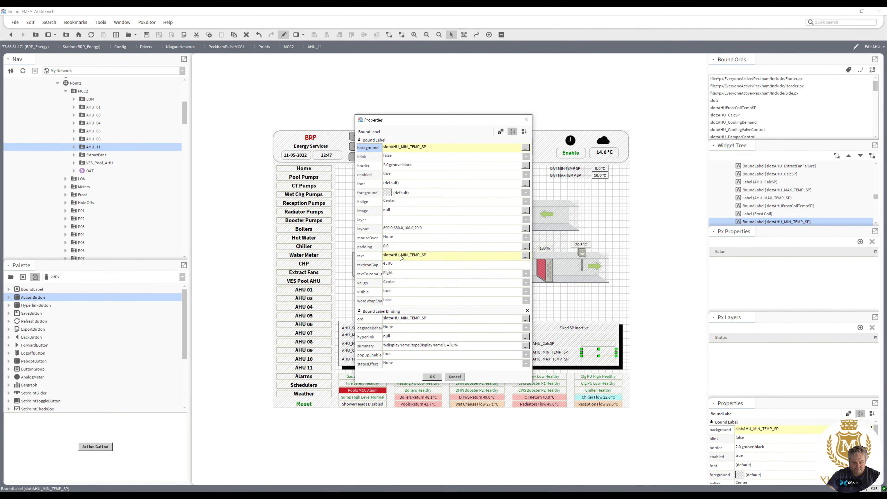
left_click(432, 377)
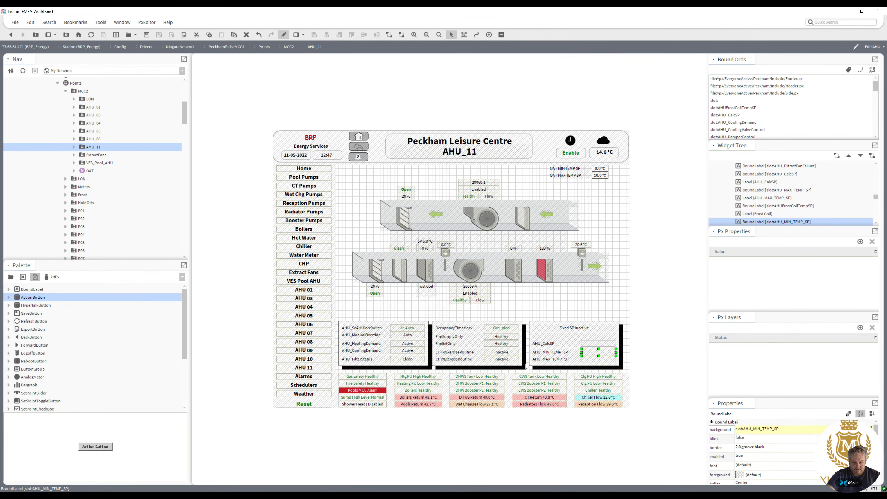
double_click(542, 354)
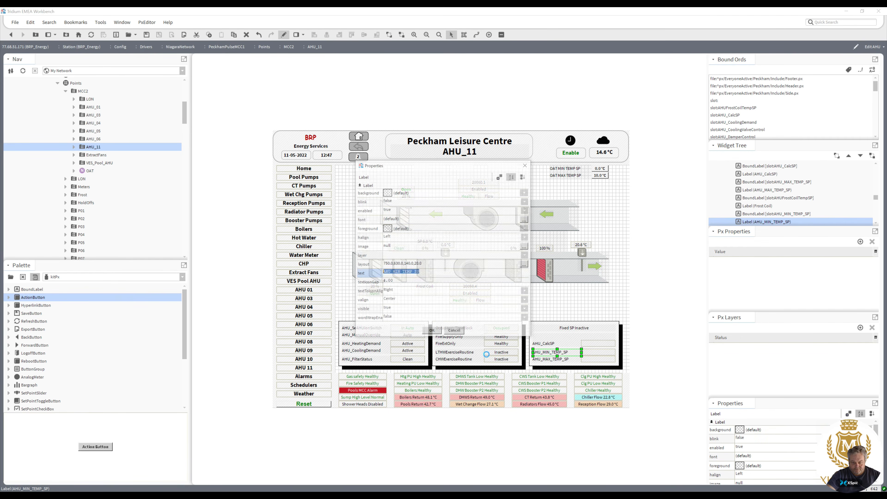
left_click(432, 332)
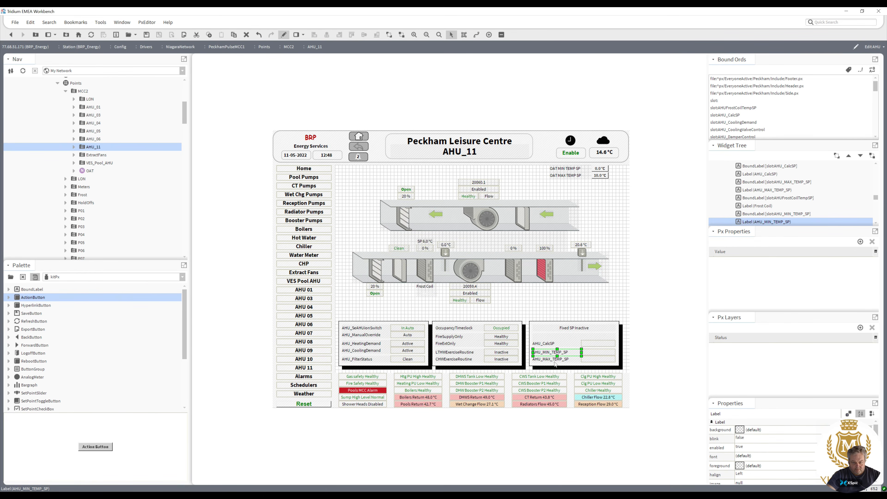
double_click(599, 356)
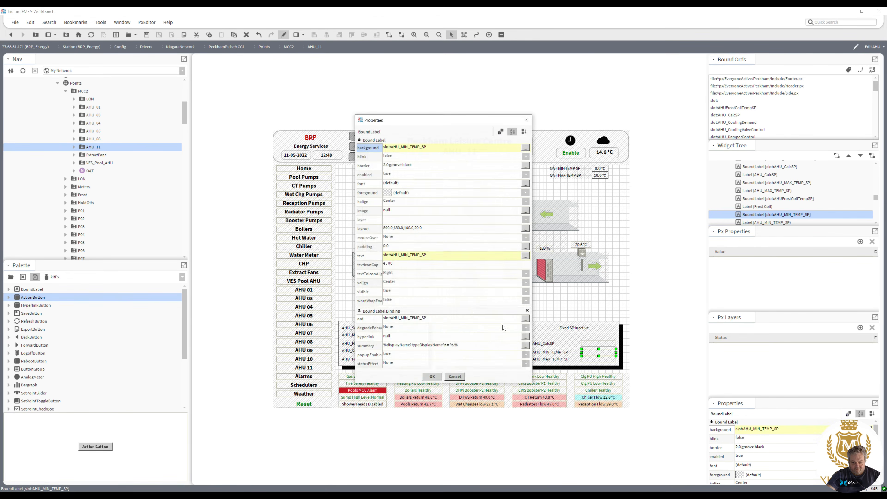
left_click(394, 256)
left_click(408, 249)
type("AHU_MIN_TEMP_SP %out.value%")
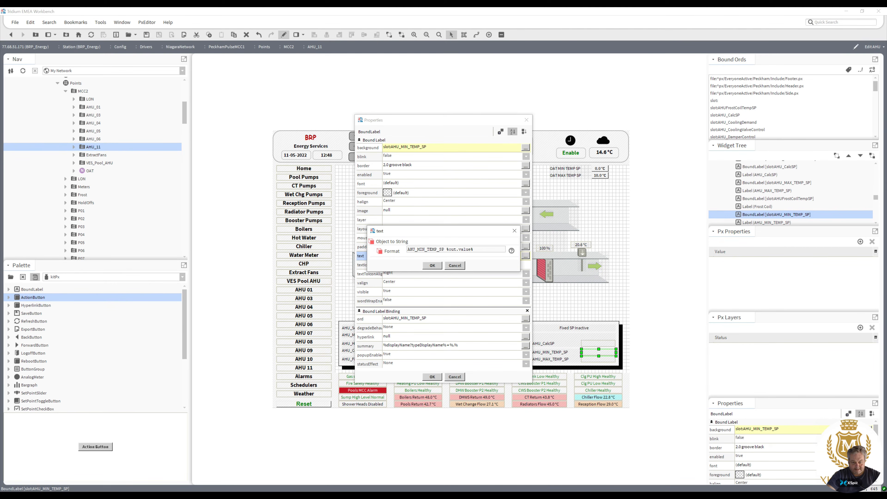
key("BackSpace")
left_click(418, 249)
key("BackSpace")
left_click(432, 265)
Remove the AHU_MIN_TEMP_SP bound label's border by setting its border style to none.
double_click(397, 165)
left_click(374, 229)
left_click(361, 236)
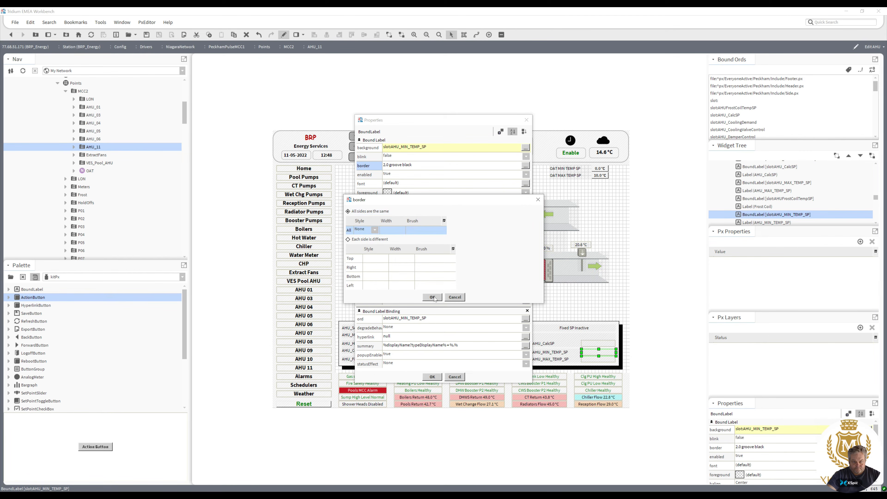
left_click(433, 297)
left_click(432, 376)
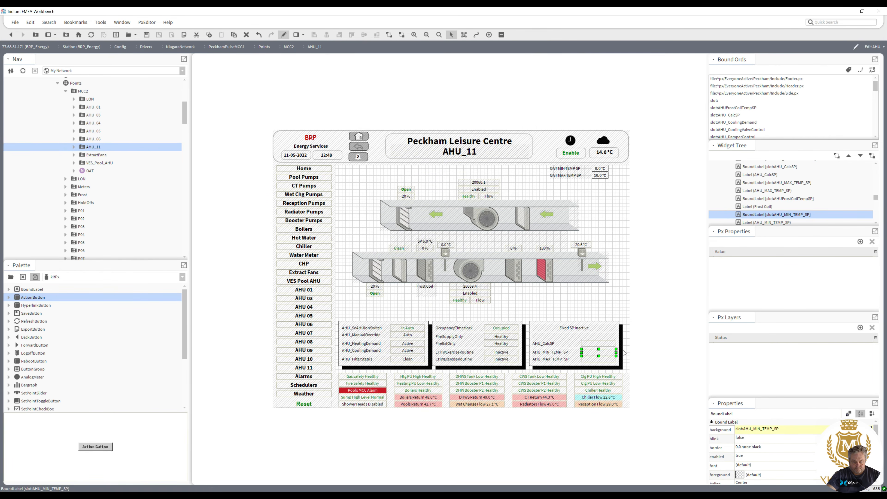
Remove the AHU_CalcSP bound label's border by setting its border style to none.
left_click(599, 346)
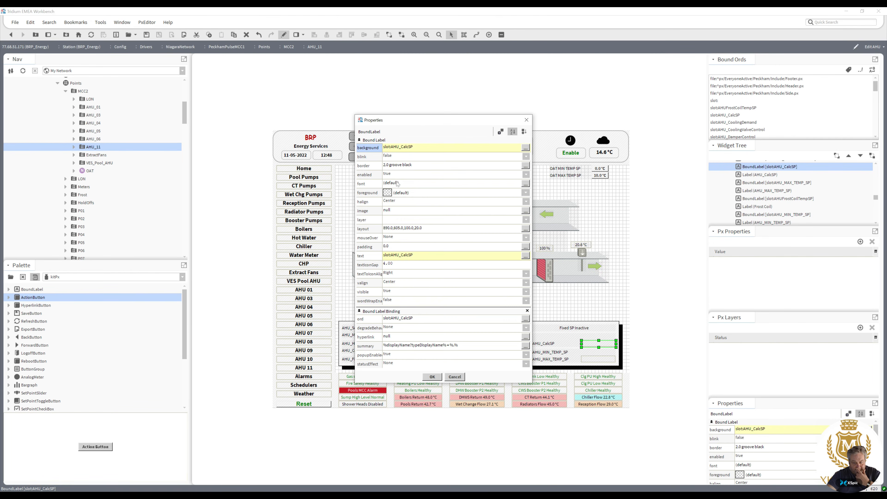
left_click(391, 167)
left_click(375, 230)
left_click(366, 239)
left_click(432, 297)
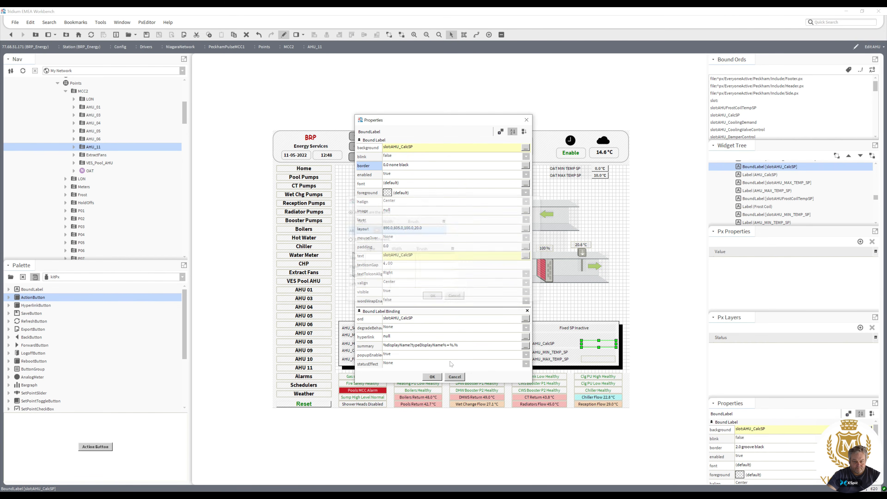
left_click(432, 376)
Set the AHU_MAX_TEMP_SP bound label's text format to "AHU MAX TEMP SP %out.value%".
double_click(551, 361)
key("ctrl+c")
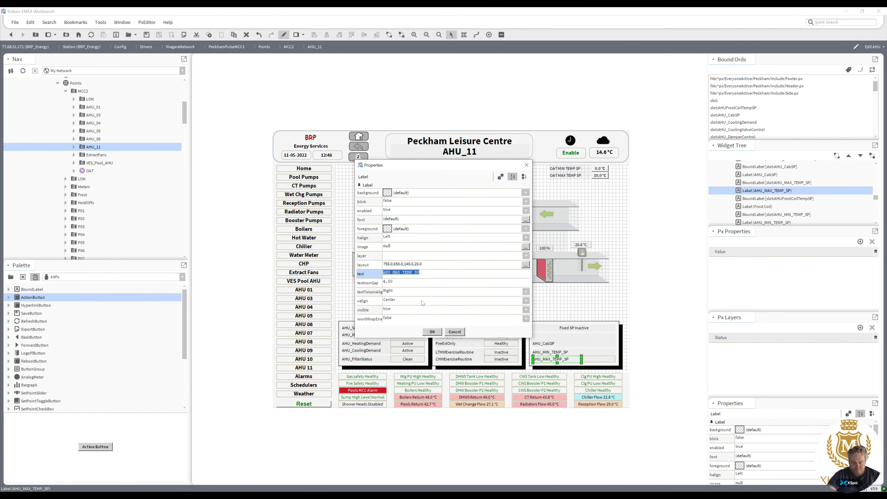
left_click(432, 331)
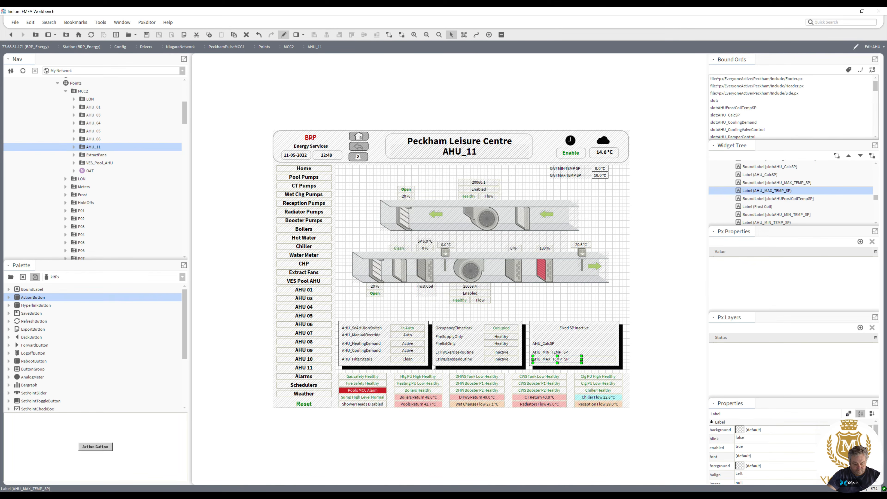
left_click(593, 360)
double_click(594, 360)
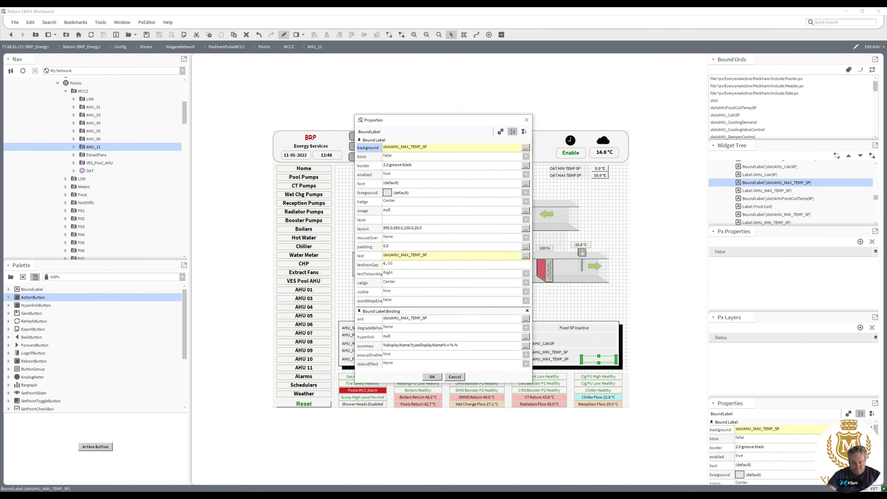
left_click(526, 256)
key("Home")
key("ctrl+v")
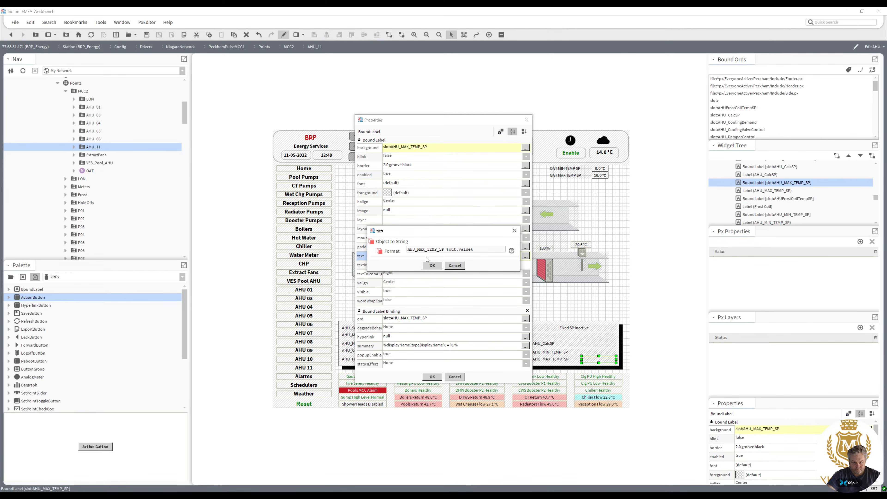
left_click(439, 250)
key("BackSpace")
left_click(418, 249)
key("BackSpace")
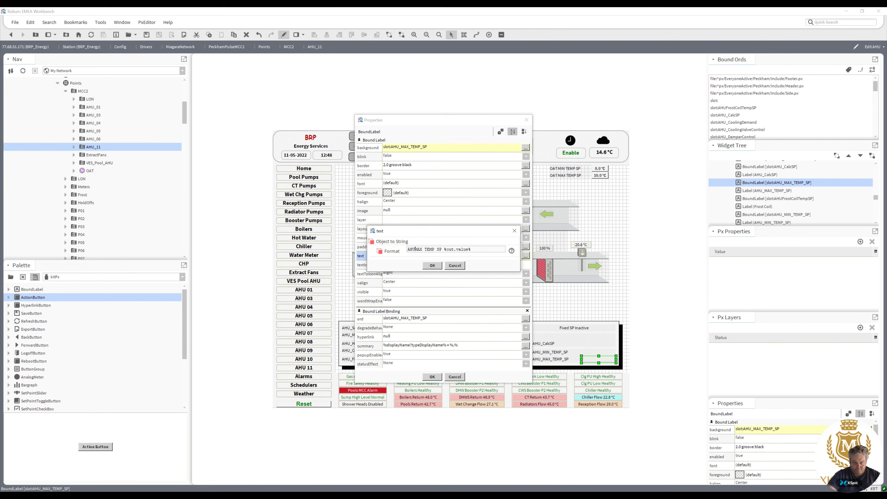
left_click(433, 266)
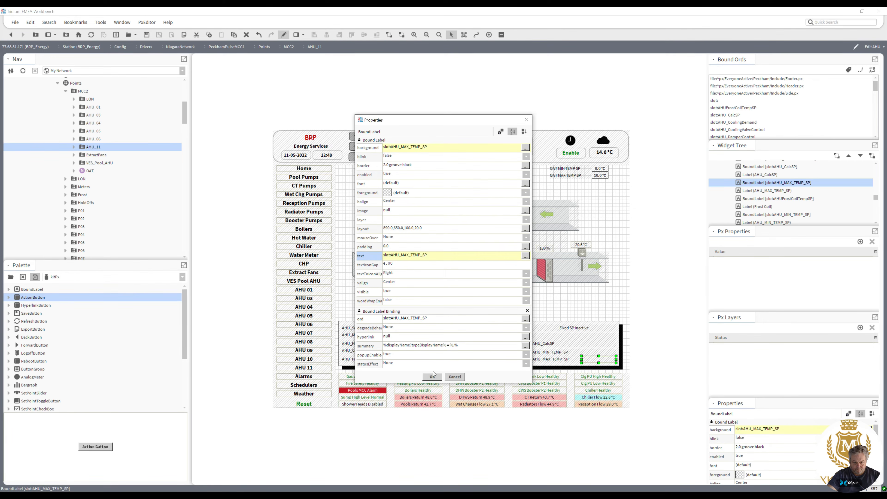
Remove the AHU_MAX_TEMP_SP bound label's border by setting its border style to none.
left_click(398, 168)
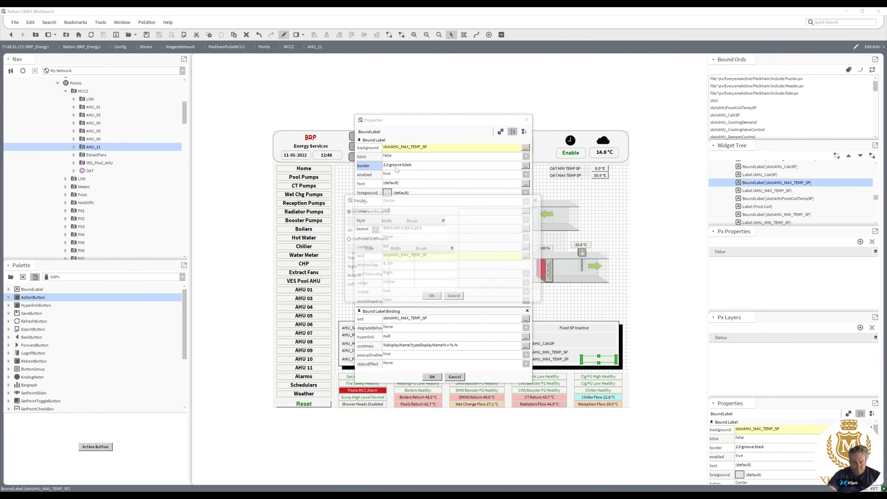
left_click(375, 230)
left_click(376, 240)
left_click(433, 297)
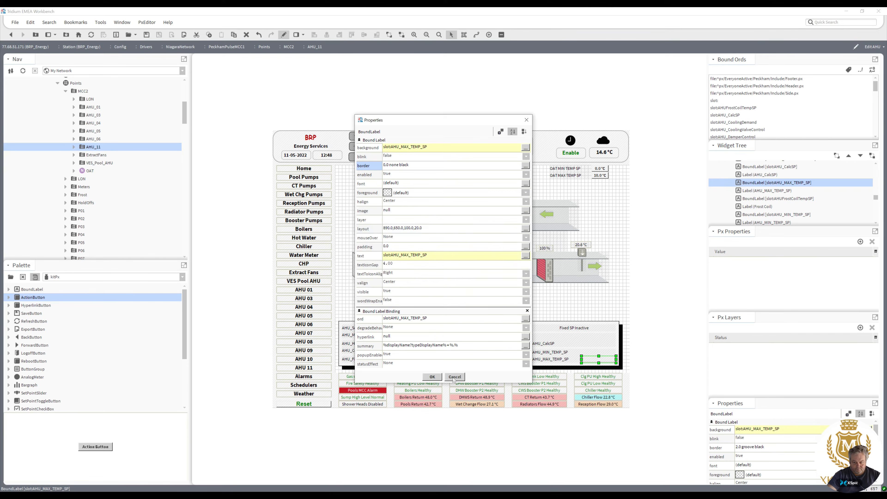
left_click(433, 377)
Delete the three static setpoint name labels in the Fixed SP Inactive panel.
left_click(545, 360)
key("Delete")
left_click(543, 352)
key("Delete")
left_click(542, 344)
key("Delete")
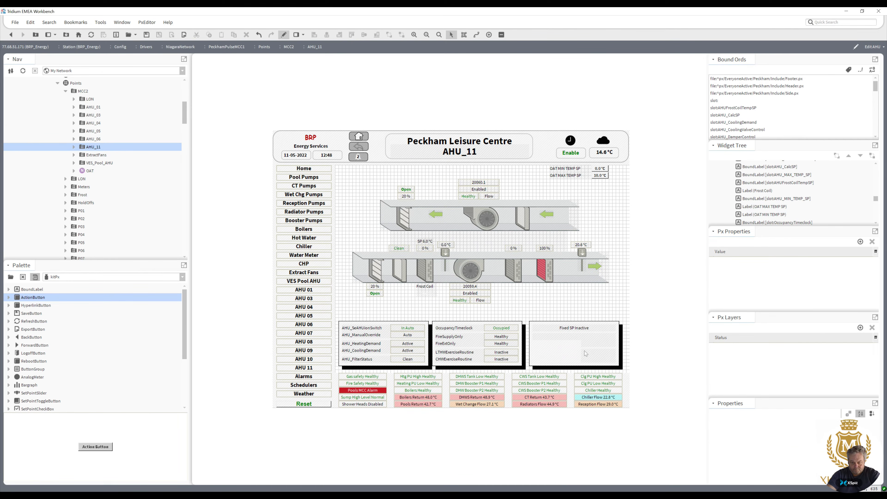
Select the three setpoint bound labels and move them left to the panel's left edge.
left_click(595, 345)
left_click(596, 353, "ctrl")
left_click(596, 360, "ctrl")
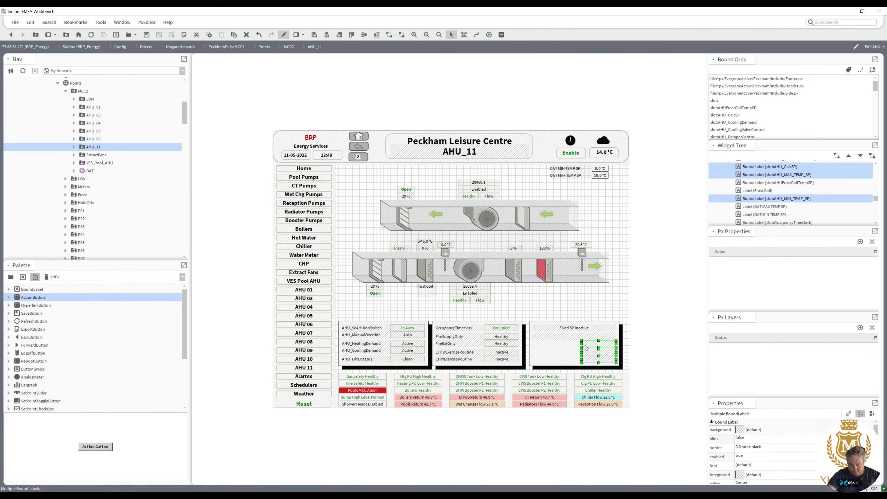
left_click_drag(582, 344, 533, 344)
Switch to viewer mode and check the AHU_06 and AHU_05 graphics.
left_click(283, 34)
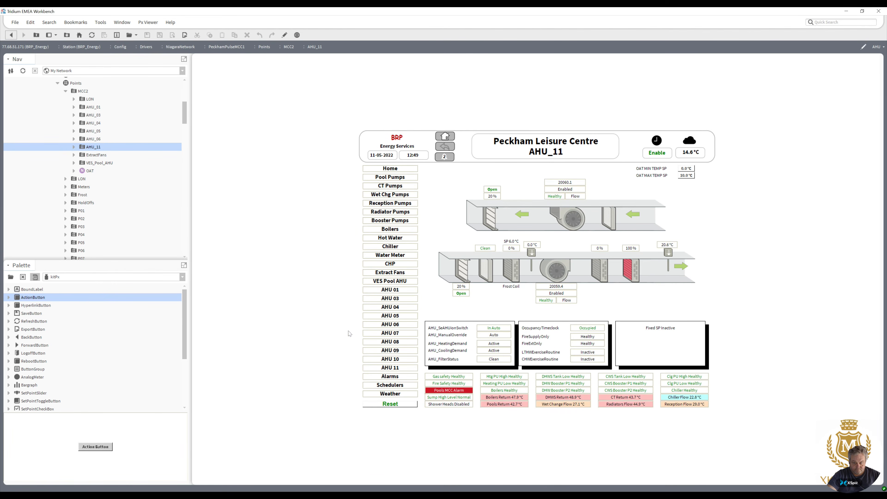
double_click(92, 139)
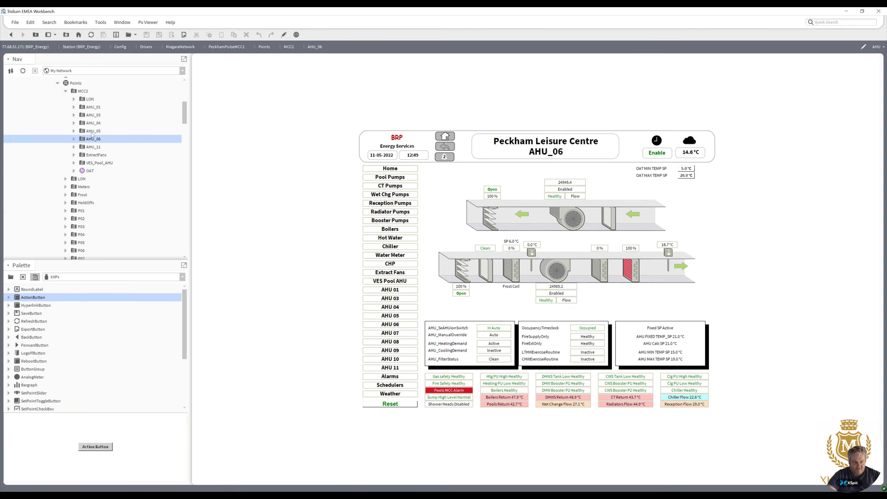
double_click(92, 132)
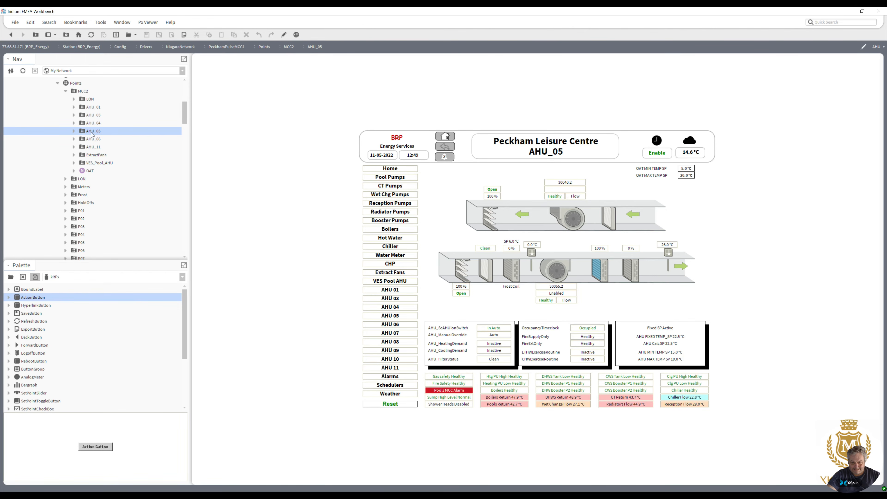
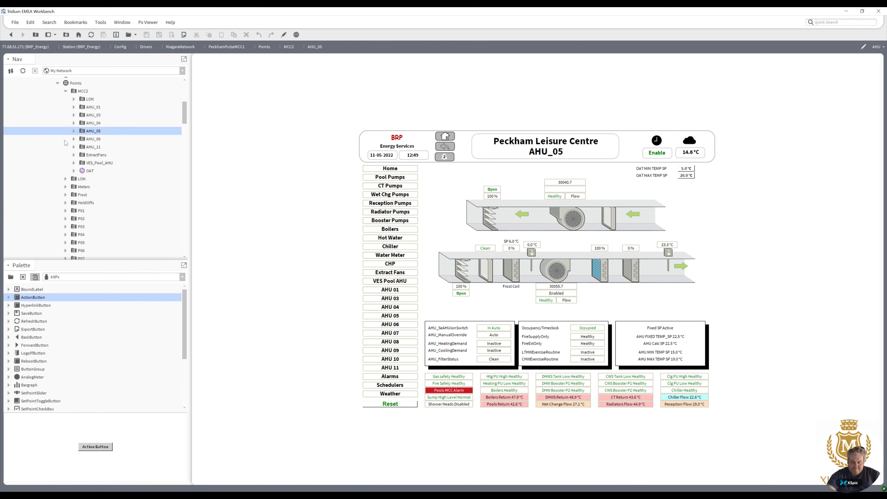
Open the AHU_06 graphic in the editor and inspect the binding properties of the extract fan enable label.
double_click(83, 140)
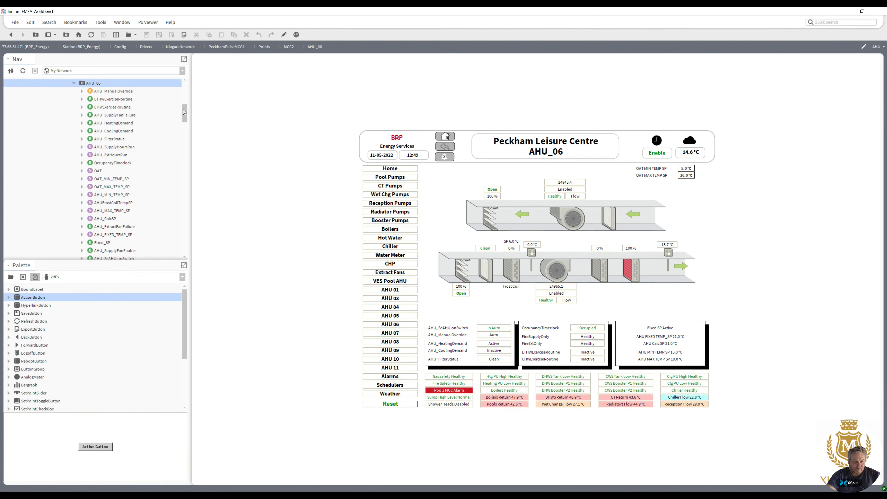
left_click(284, 35)
double_click(470, 189)
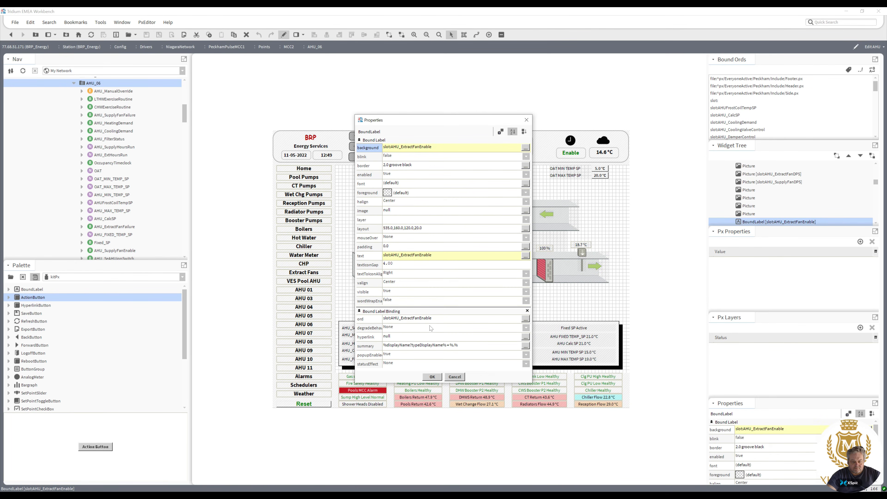
left_click(437, 378)
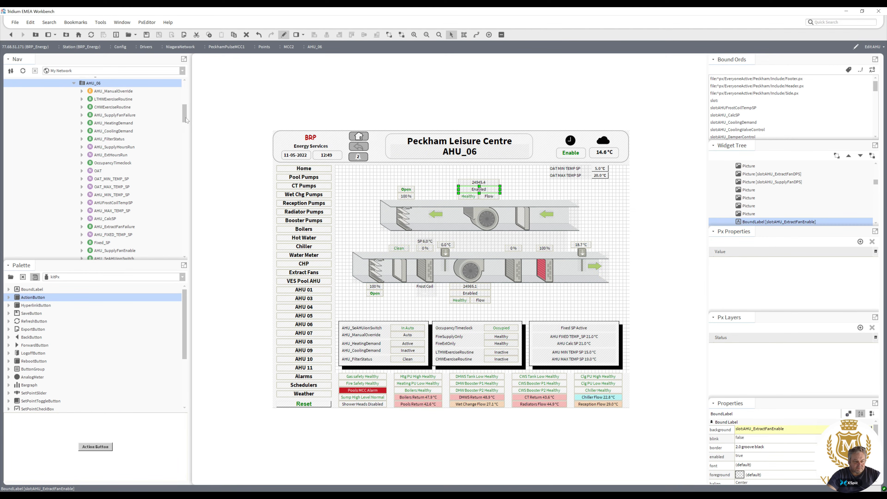
Browse the AHU_05 points in the navigation tree for the extract fan enable point.
scroll(183, 124, "down", 2)
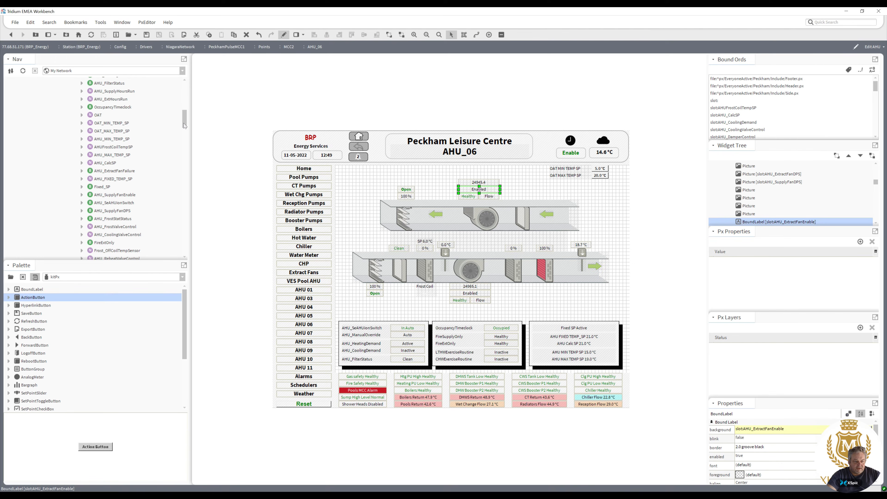
left_click_drag(183, 125, 182, 133)
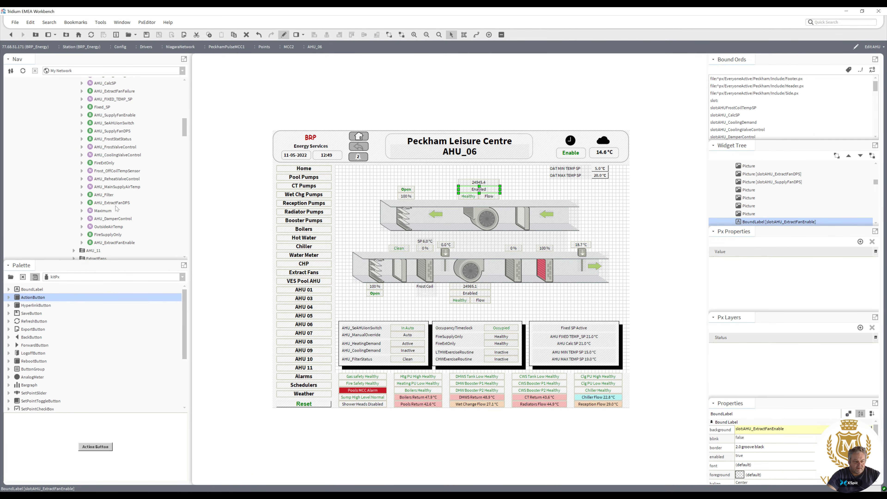
left_click(112, 244)
left_click_drag(184, 132, 186, 112)
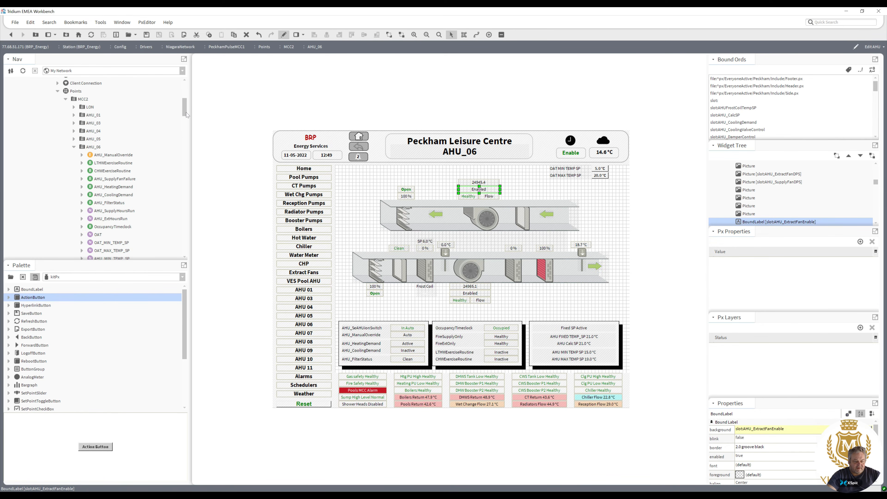
left_click(74, 139)
left_click_drag(186, 112, 185, 124)
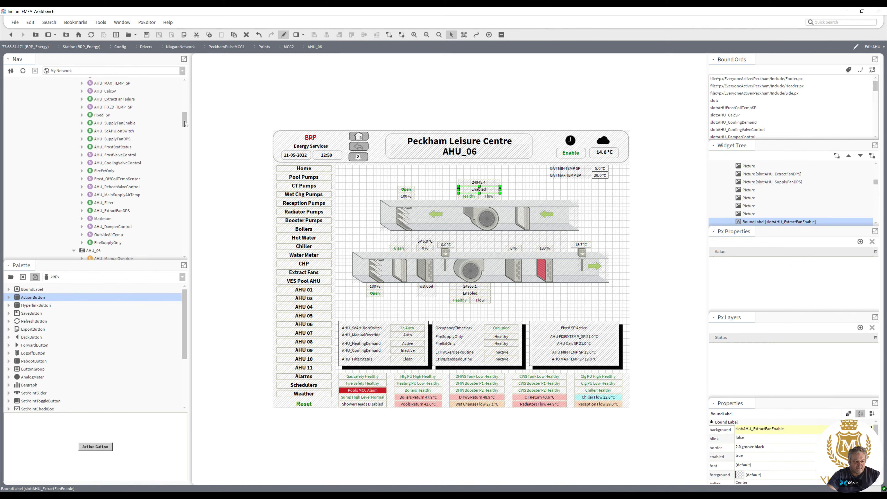
left_click_drag(185, 124, 183, 112)
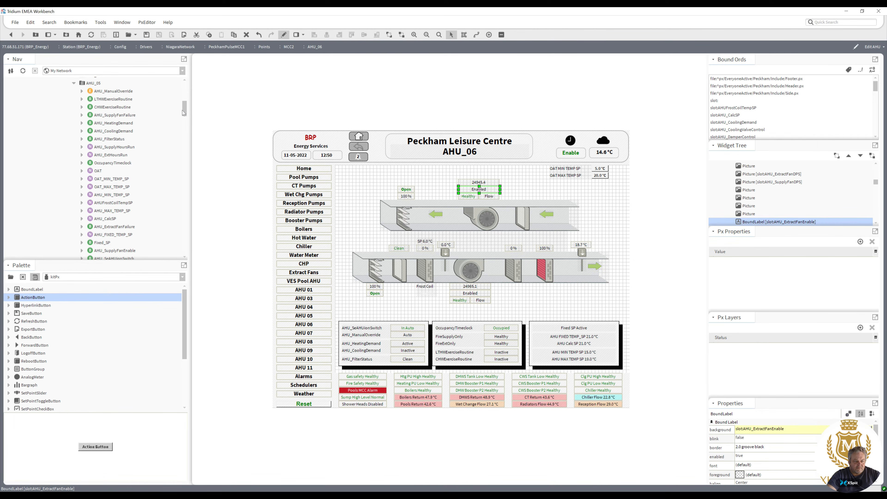
left_click_drag(182, 110, 181, 115)
left_click(118, 164)
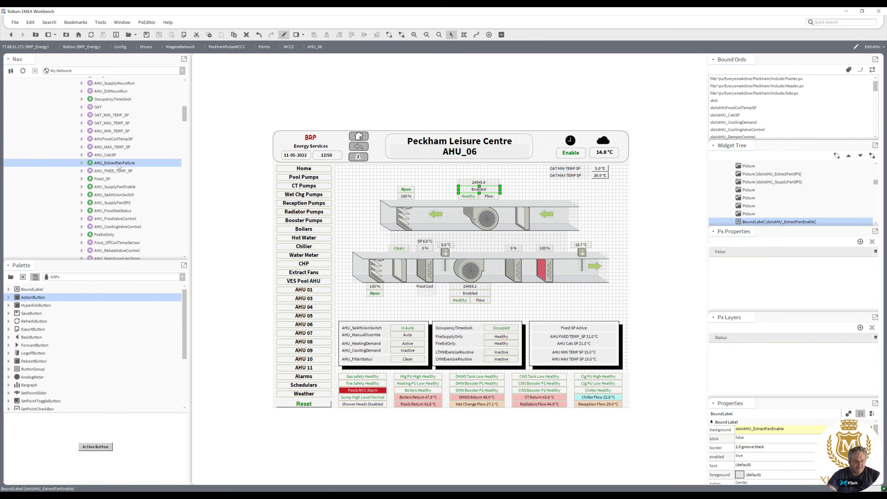
left_click(118, 189)
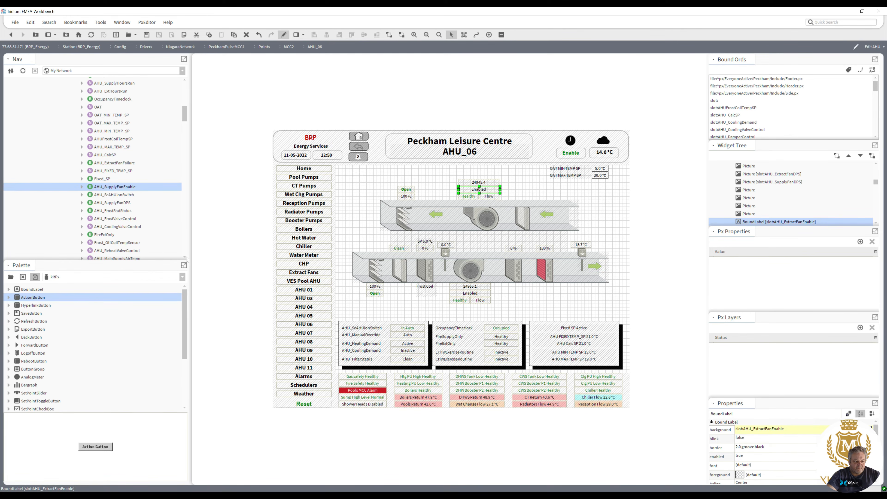
left_click_drag(185, 118, 185, 124)
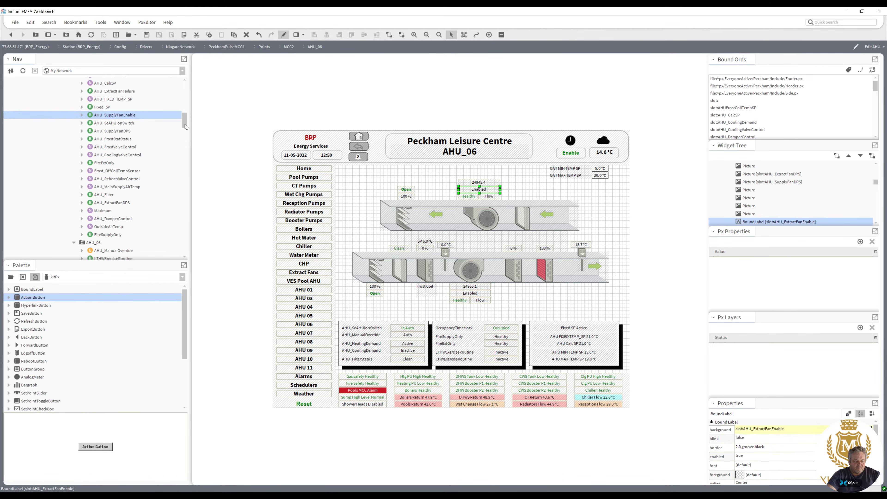
scroll(125, 128, "up", 7)
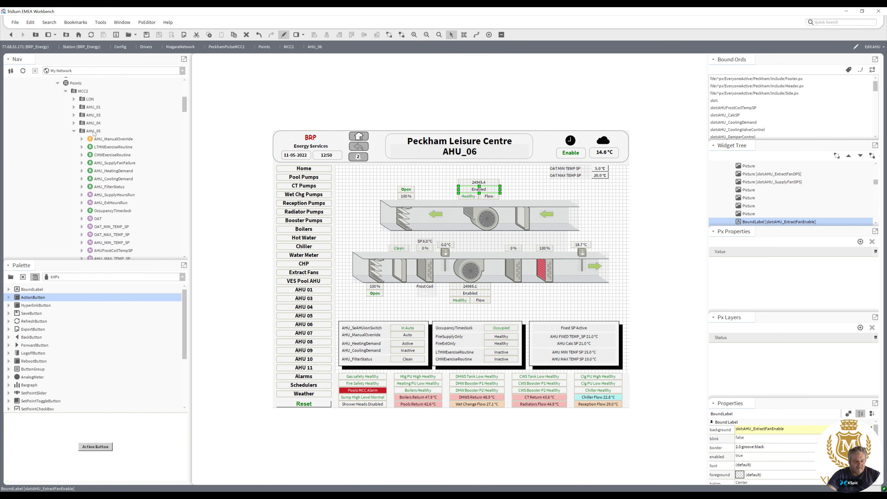
Open the Niagara Point Manager for AHU_05 and run a point discovery with the default query.
left_click(93, 132)
right_click(94, 131)
mouse_move(146, 135)
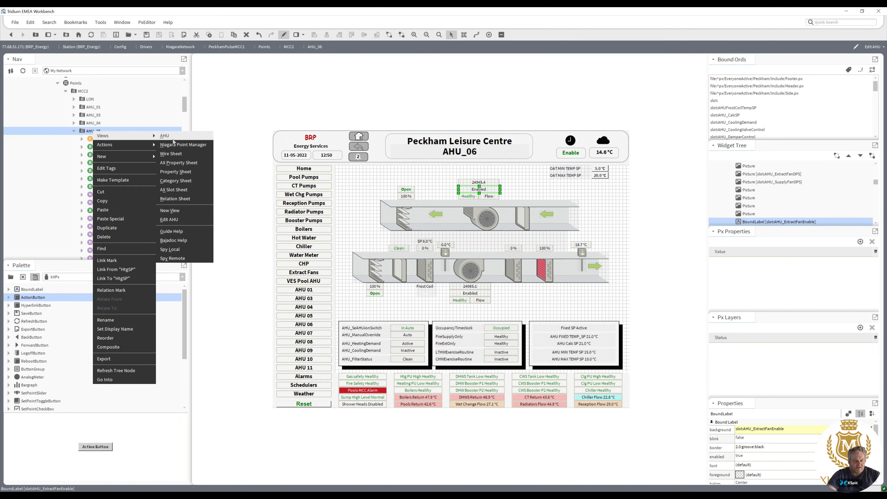
left_click(178, 147)
left_click(423, 261)
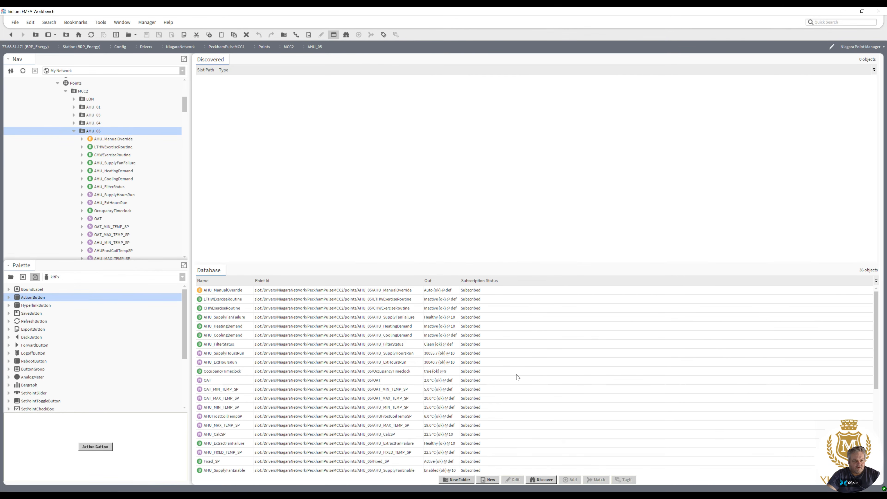
left_click(548, 481)
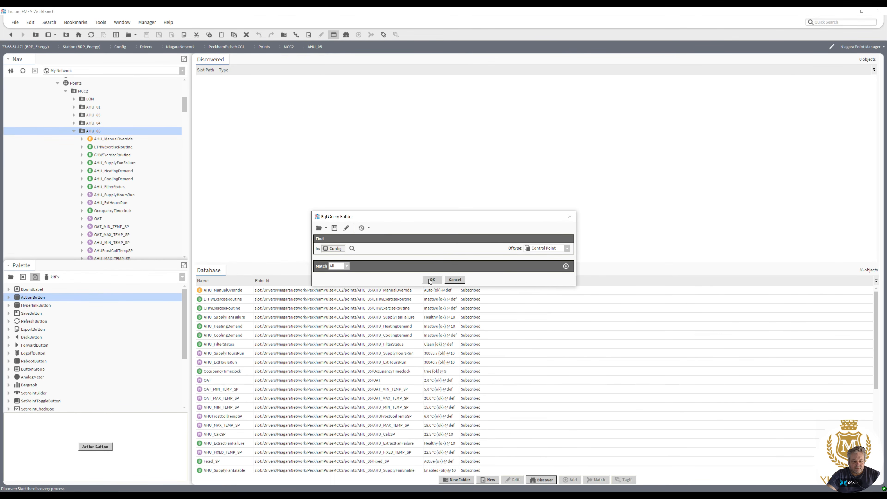
left_click(430, 280)
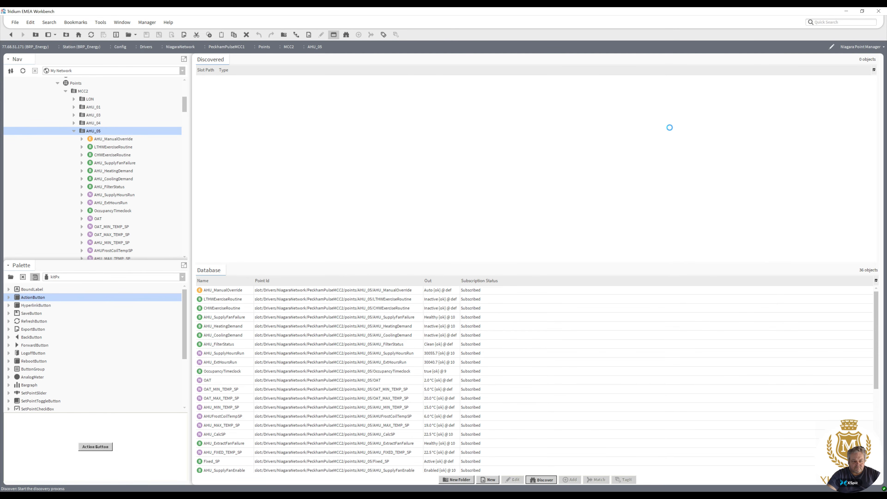
Add the discovered AHU_05 AHU_ExtractFanEnable point to the AHU_05 database.
left_click_drag(873, 84, 873, 128)
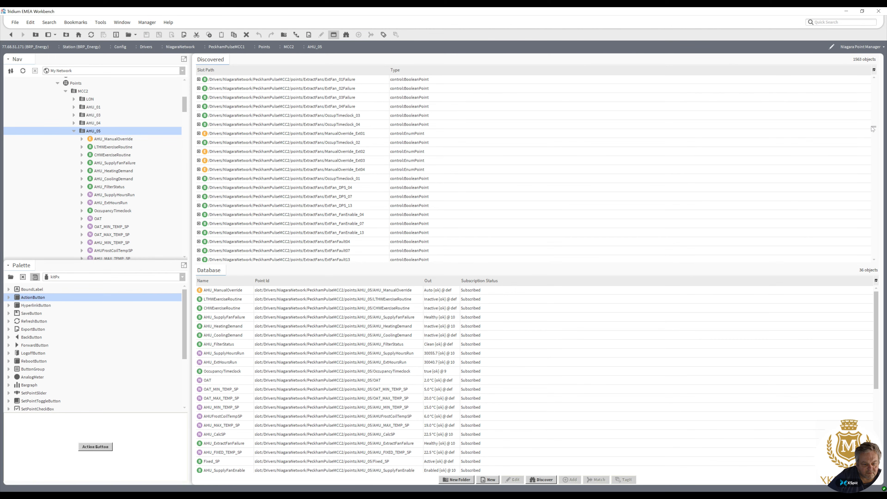
left_click_drag(873, 129, 873, 118)
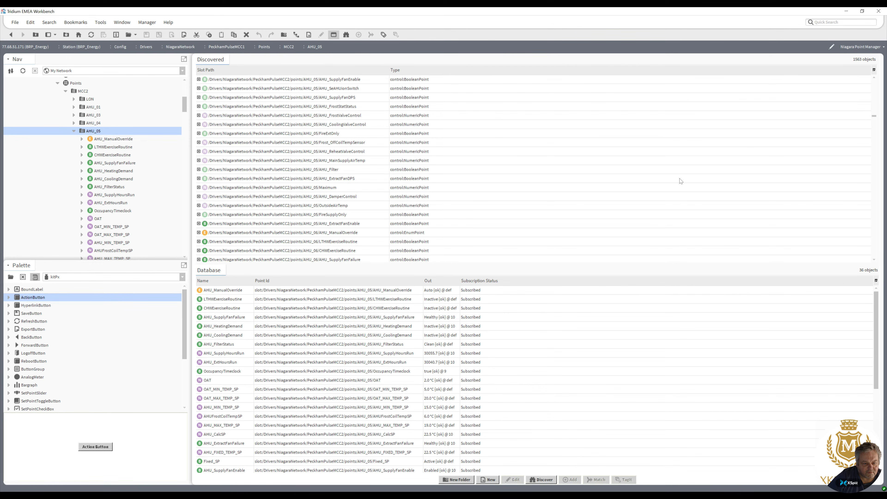
left_click(328, 225)
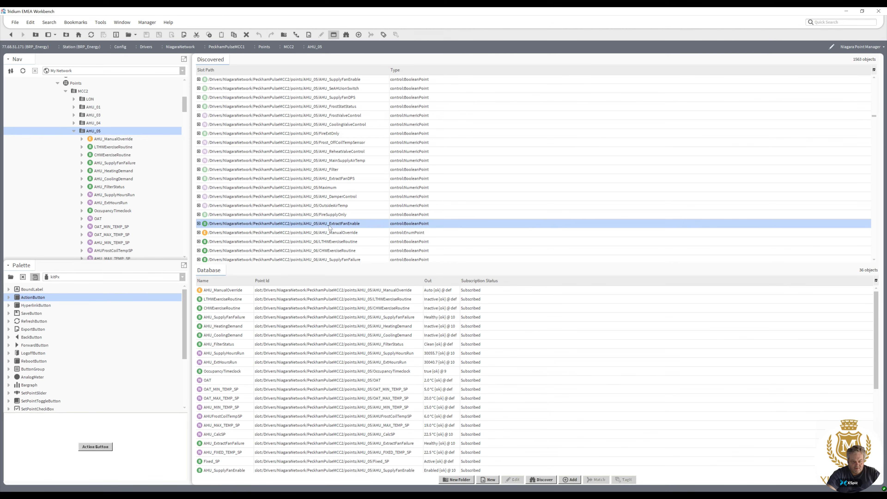
left_click_drag(328, 225, 463, 341)
left_click(438, 315)
scroll(876, 87, "up", 15)
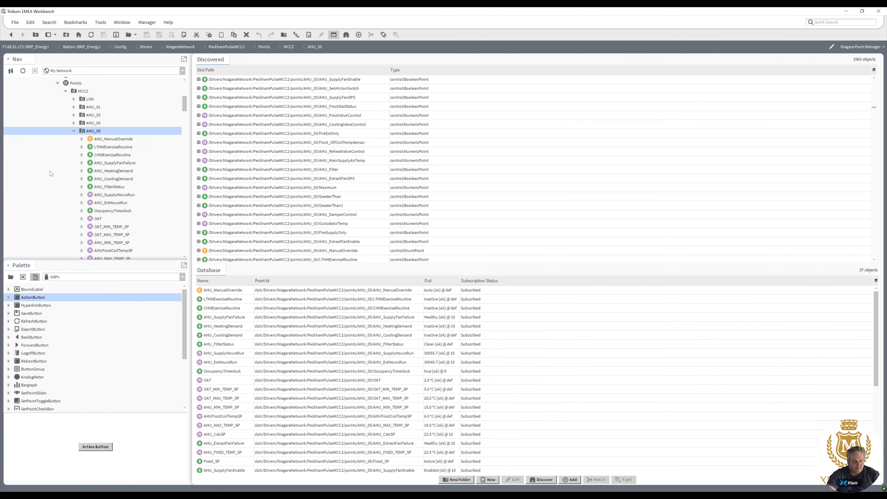
Open the AHU_05, AHU_04 and AHU_03 graphics in turn to compare them.
double_click(90, 130)
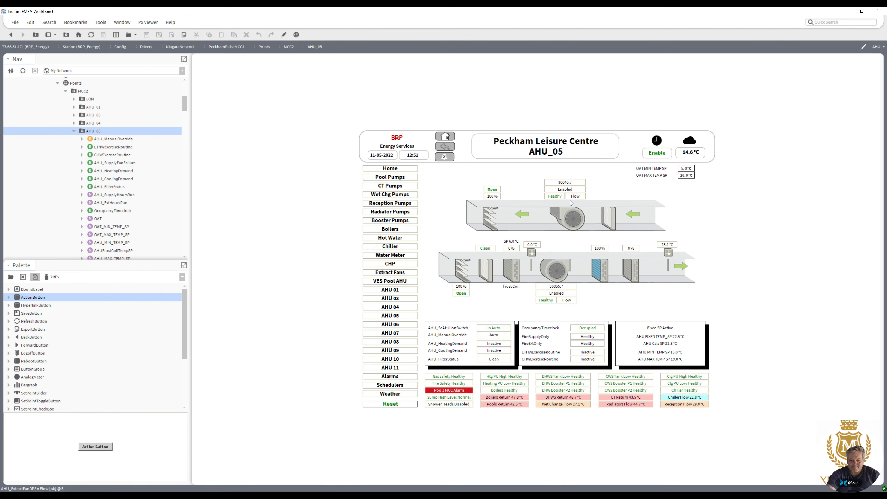
double_click(93, 123)
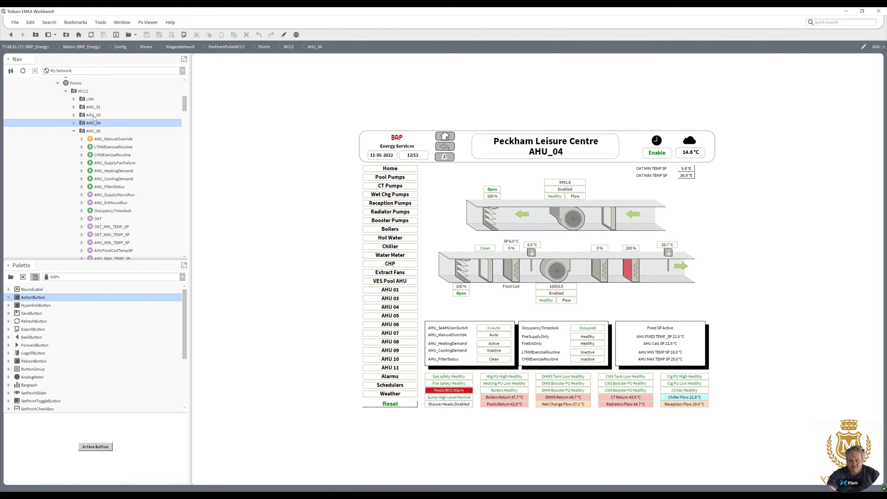
double_click(94, 115)
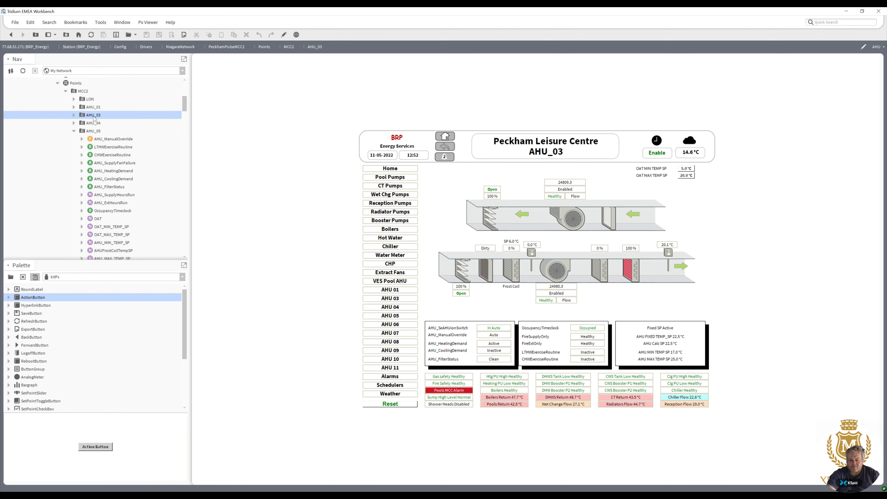
In the AHU_03 graphic editor, set the filter label's true-value foreground colour to dark red and leave edit mode.
left_click(284, 35)
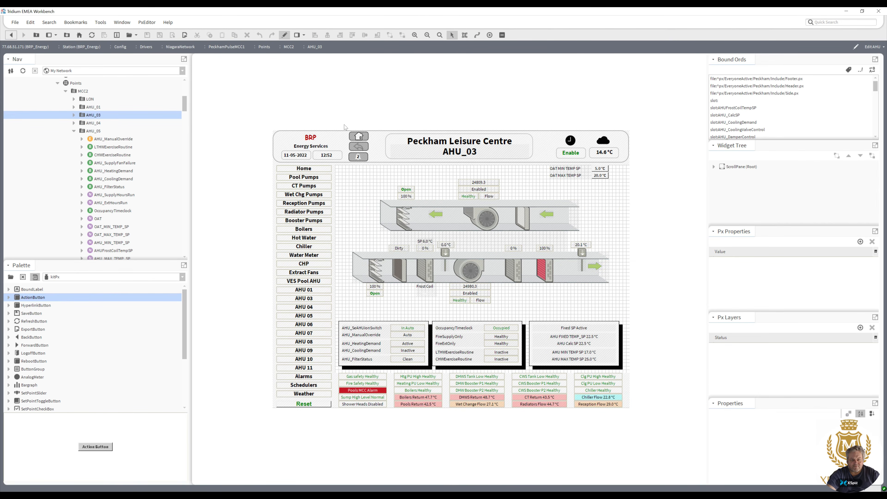
double_click(402, 252)
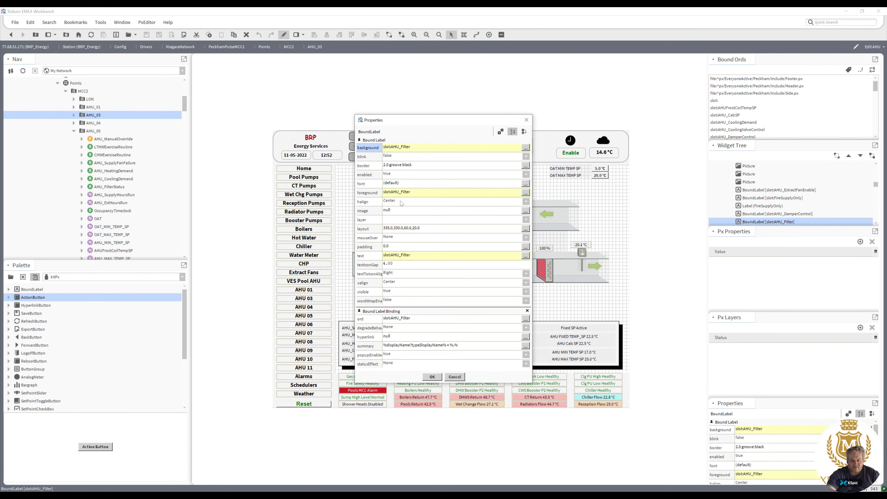
left_click(397, 193)
left_click(457, 245)
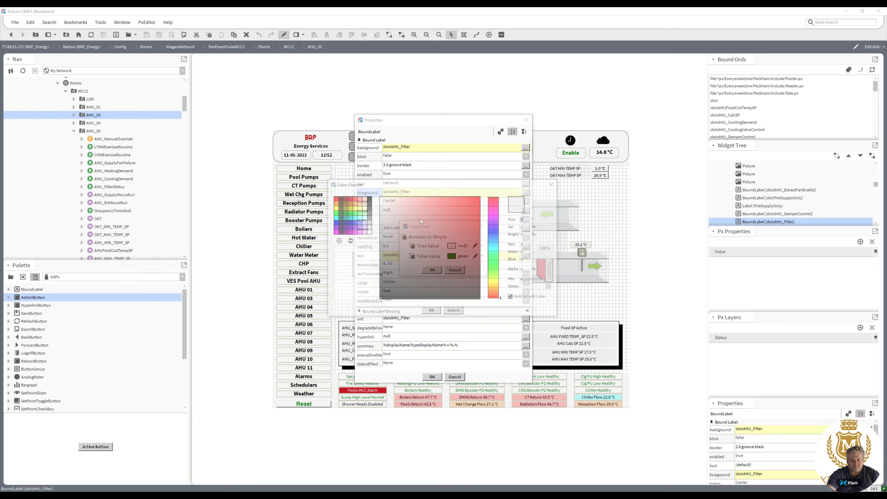
left_click(349, 200)
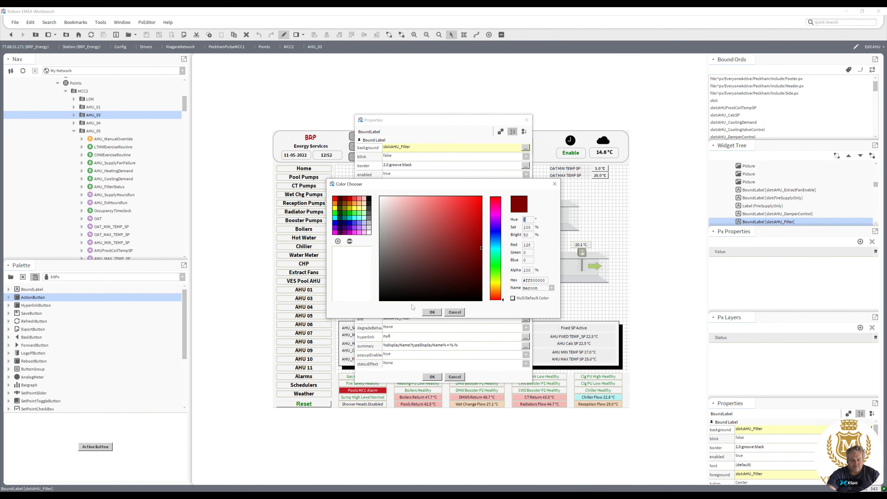
left_click(432, 312)
left_click(433, 277)
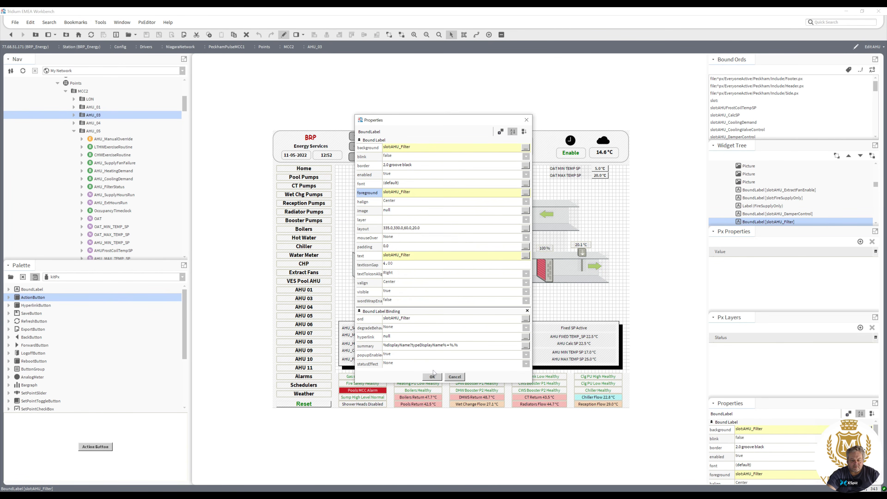
left_click(433, 377)
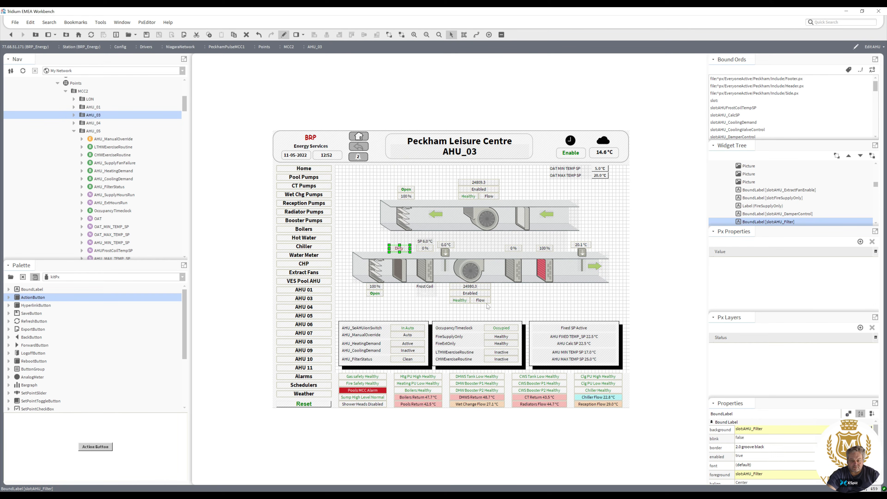
left_click(285, 35)
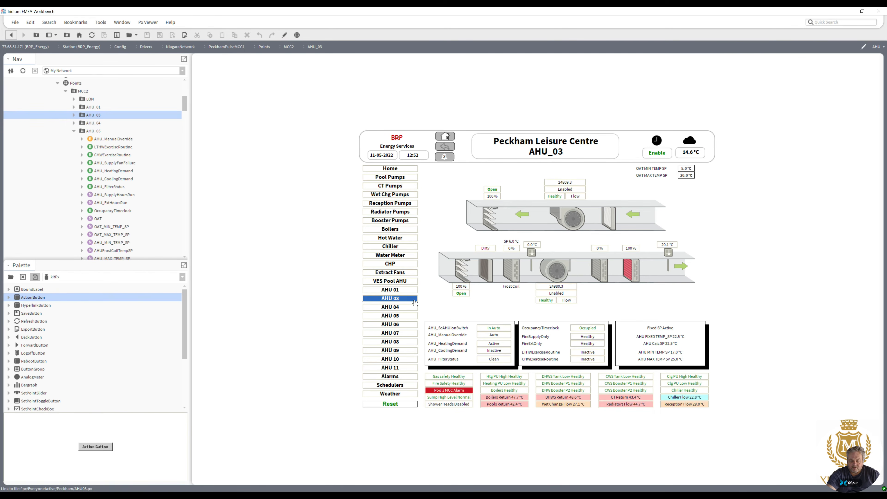
Step through the AHU 01 to AHU 11 graphics using the page navigation buttons.
left_click(395, 290)
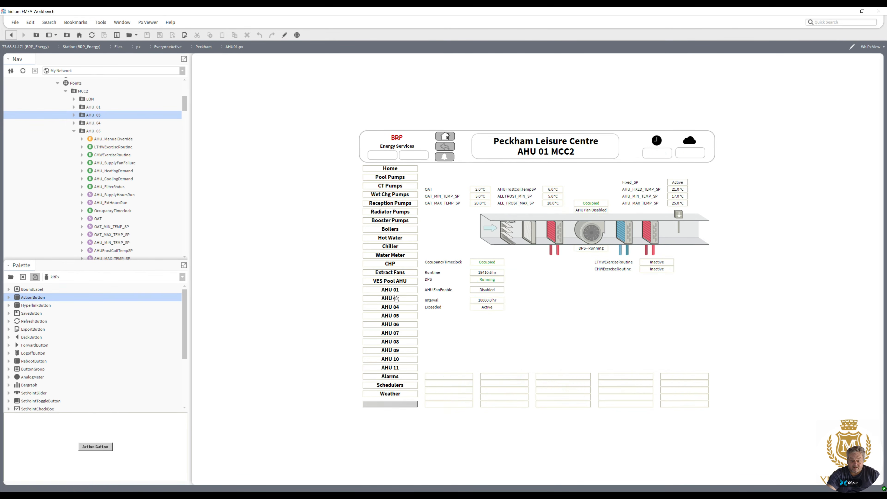
left_click(393, 299)
left_click(393, 308)
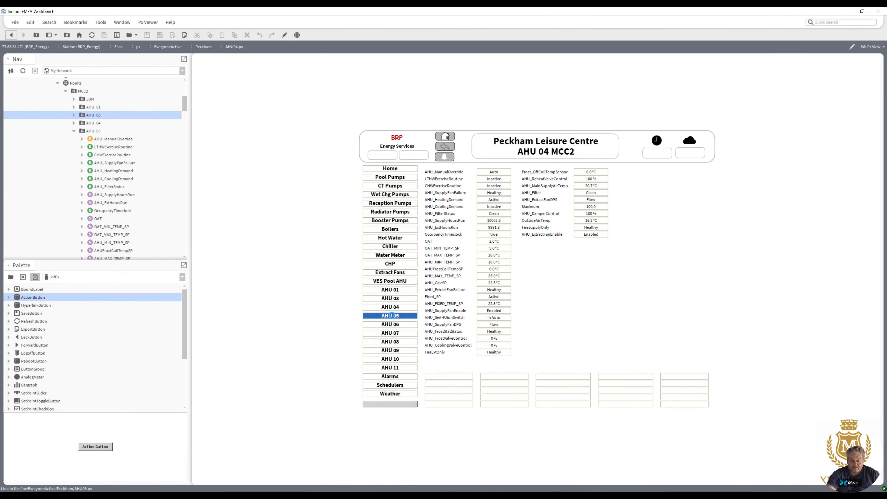
left_click(393, 317)
left_click(393, 328)
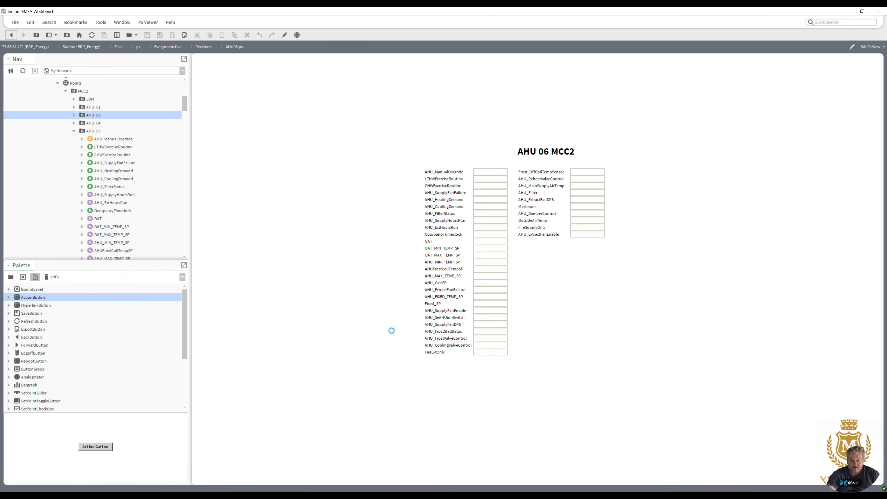
left_click(392, 335)
left_click(392, 343)
left_click(392, 351)
left_click(392, 359)
left_click(394, 367)
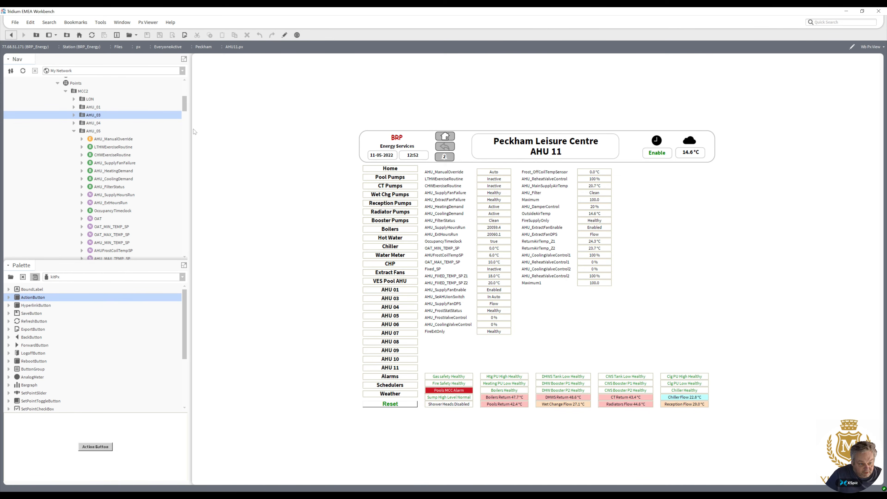
left_click(75, 131)
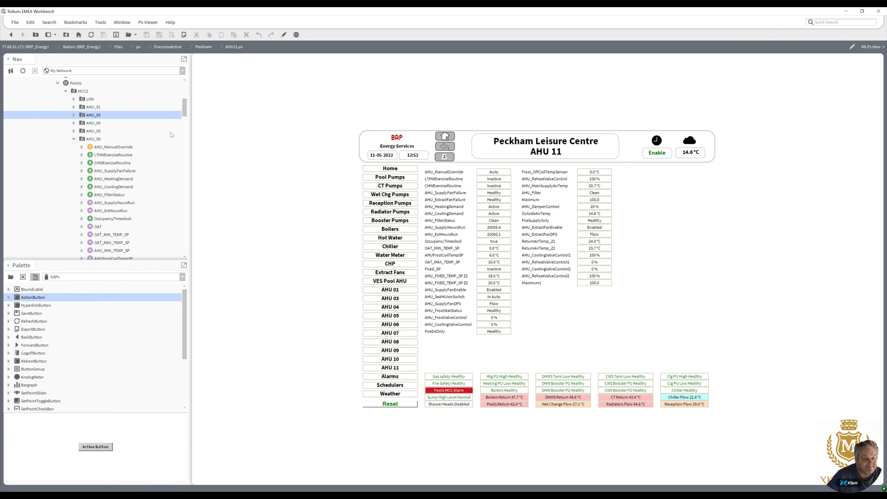
Open the Peckham include folder's Side.px navigation graphic.
left_click(74, 140)
left_click_drag(183, 116, 178, 247)
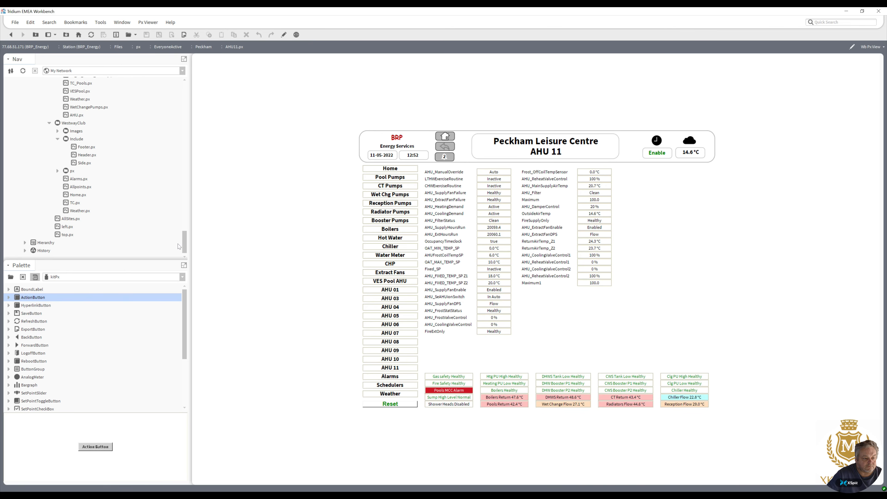
double_click(82, 163)
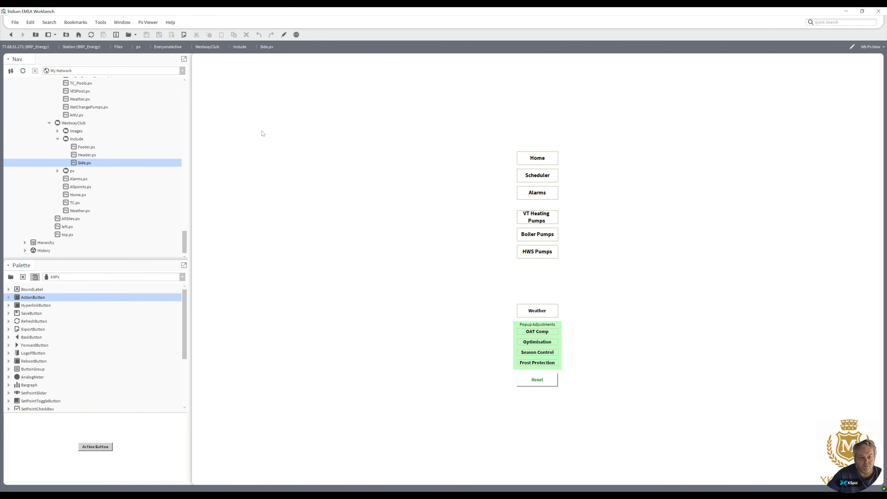
left_click_drag(184, 248, 183, 237)
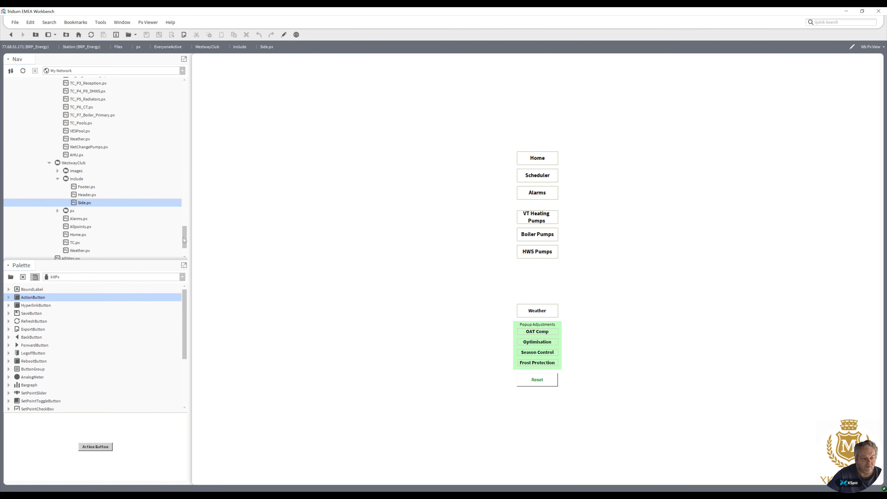
left_click(49, 212)
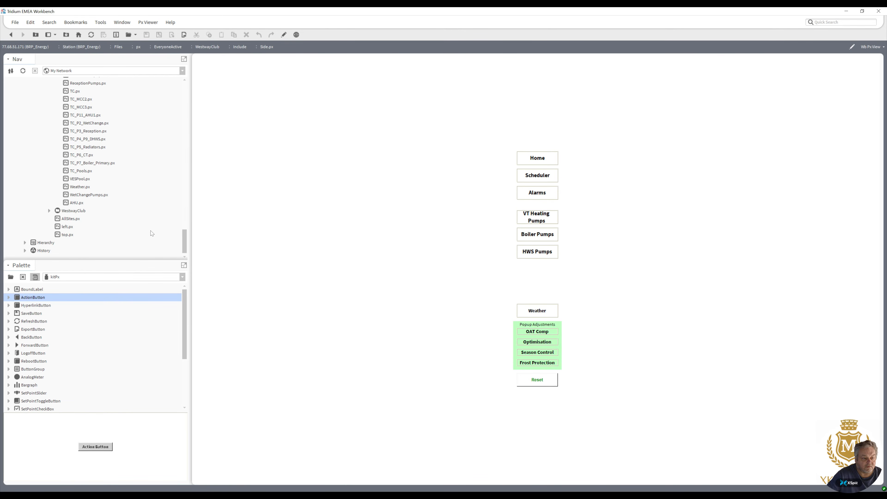
left_click_drag(185, 236, 186, 200)
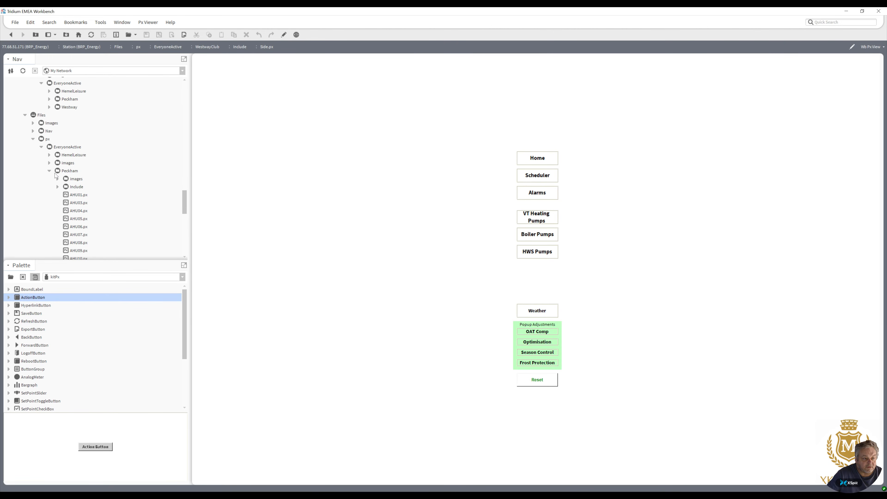
left_click(57, 187)
double_click(84, 211)
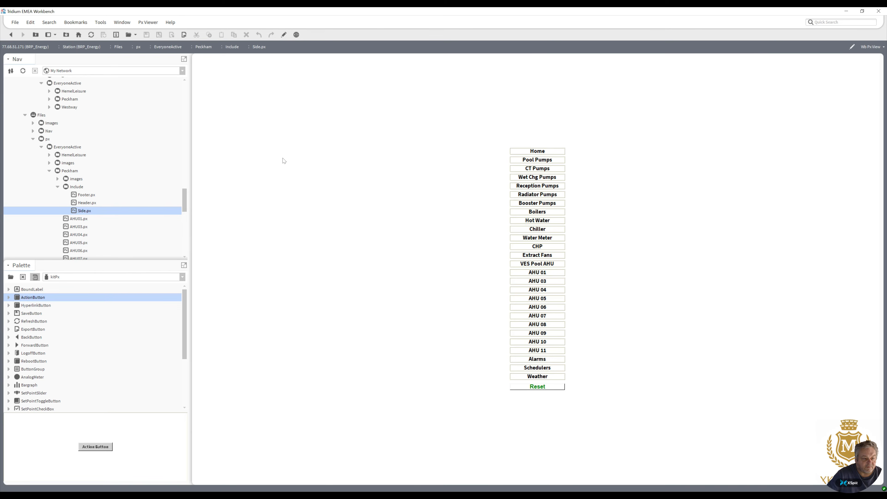
In edit mode, set the AHU 01 label's hyperlink to the PeckhamPulseMCC1 points/MCC2/AHU_01 folder.
left_click(284, 35)
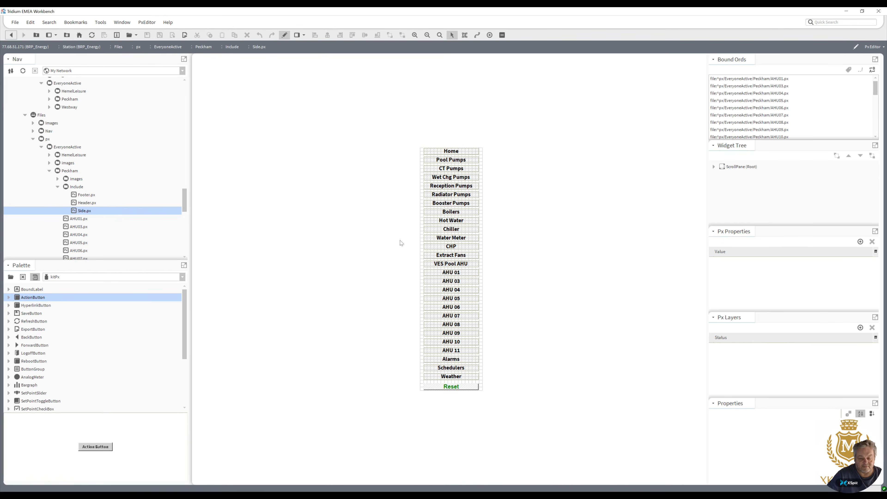
double_click(454, 272)
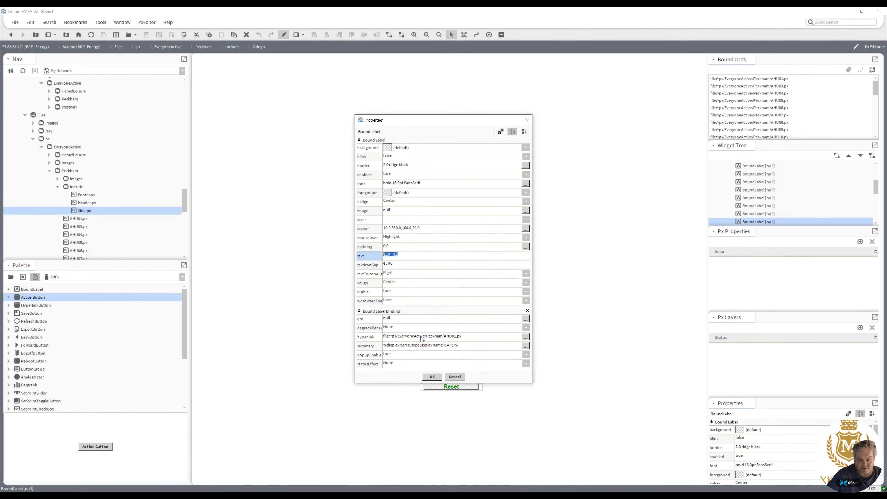
left_click(526, 336)
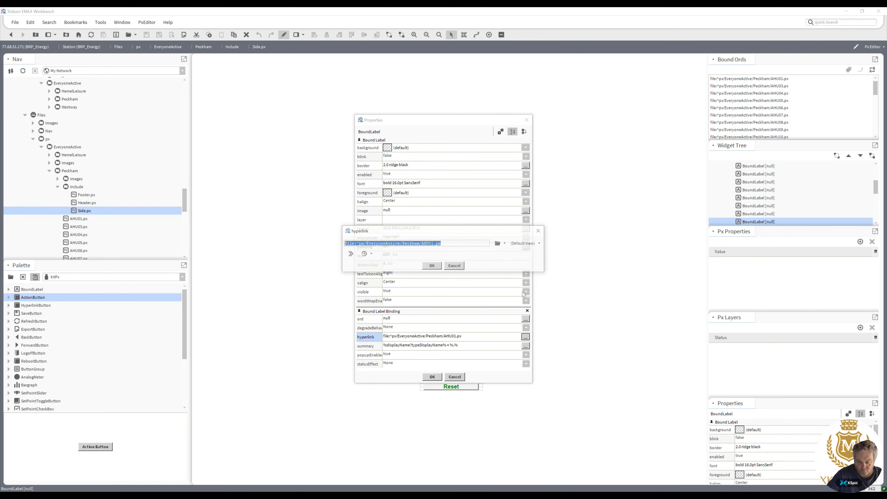
left_click(506, 243)
left_click(511, 261)
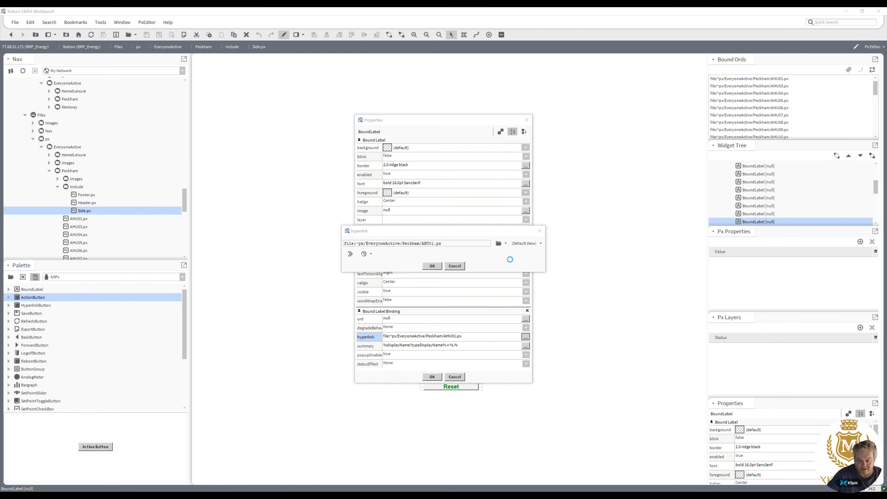
left_click(404, 247)
left_click(414, 262)
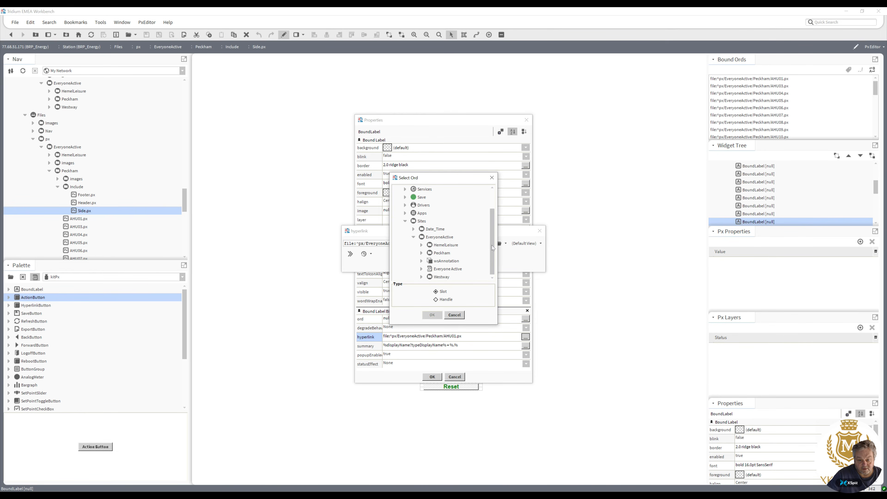
left_click(422, 253)
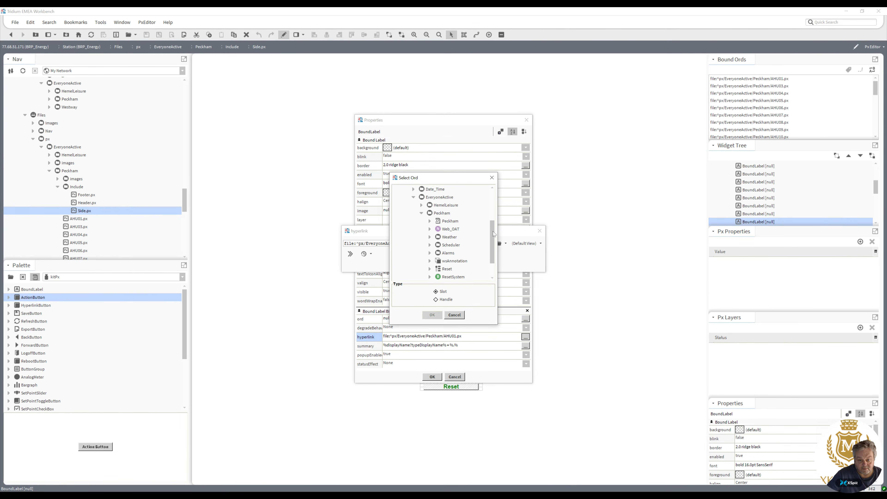
scroll(492, 232, "down", 1)
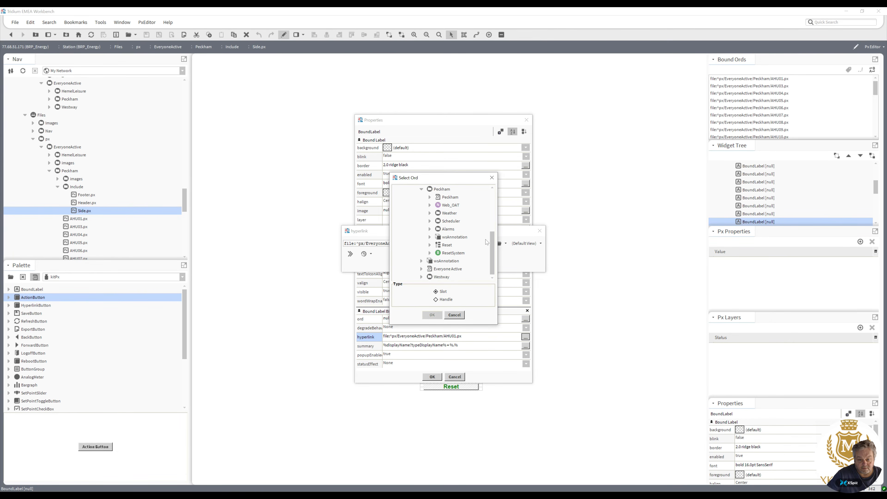
left_click_drag(493, 245, 493, 241)
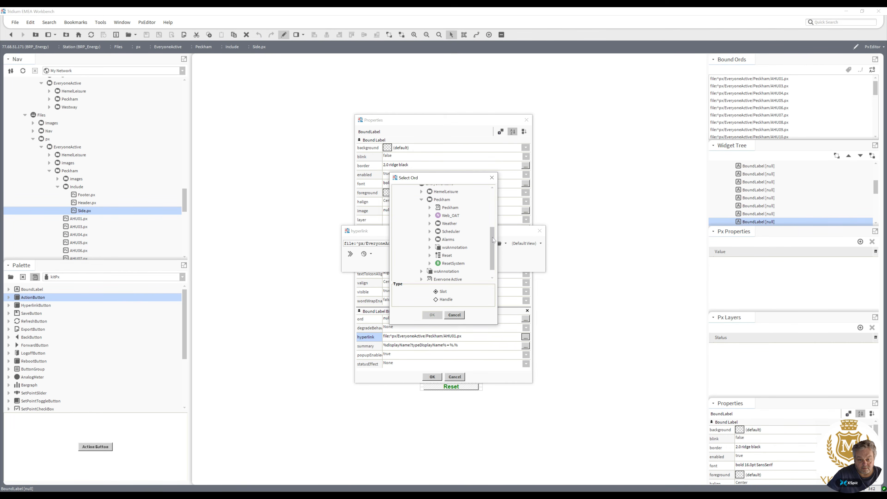
left_click_drag(492, 237, 485, 205)
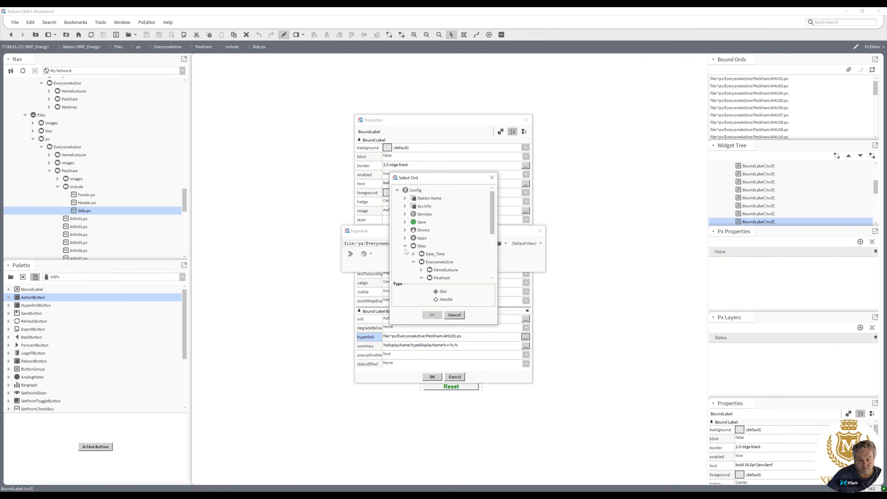
left_click(405, 230)
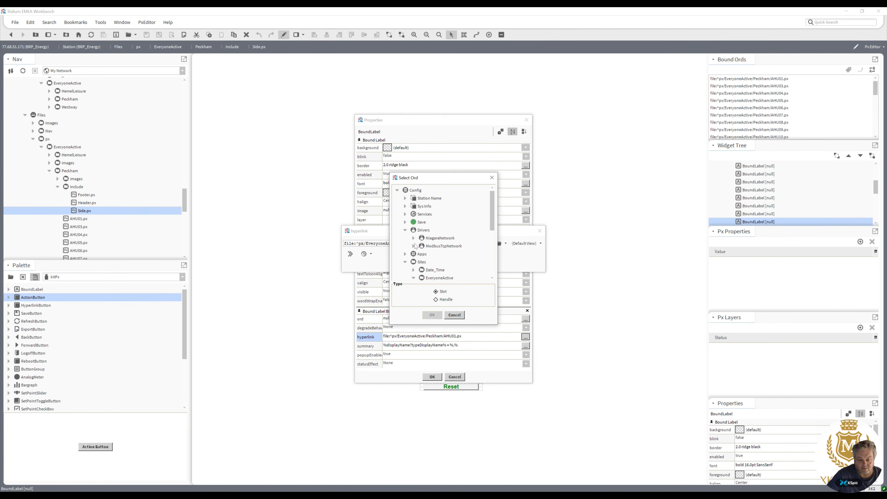
left_click(414, 238)
left_click_drag(493, 215, 489, 233)
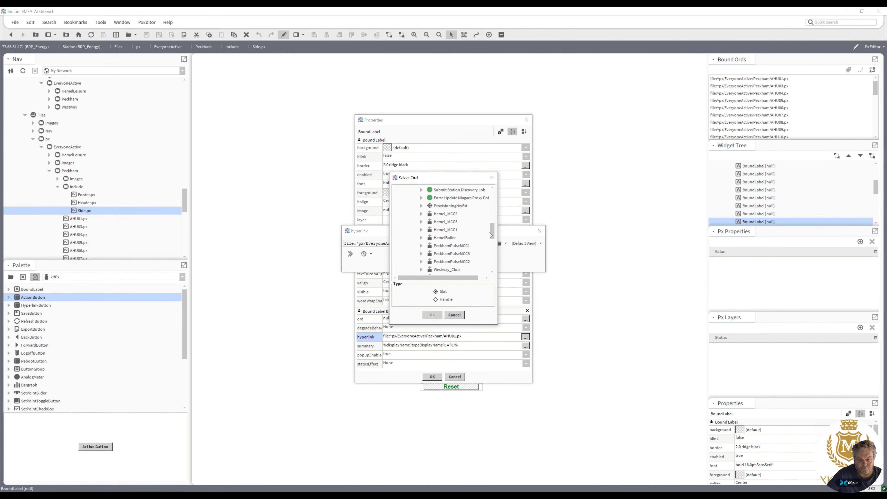
left_click(422, 246)
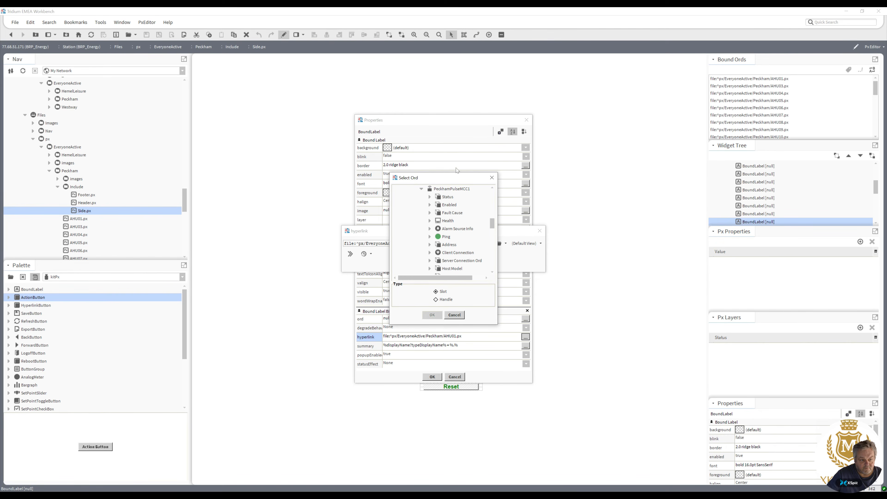
scroll(488, 226, "down", 5)
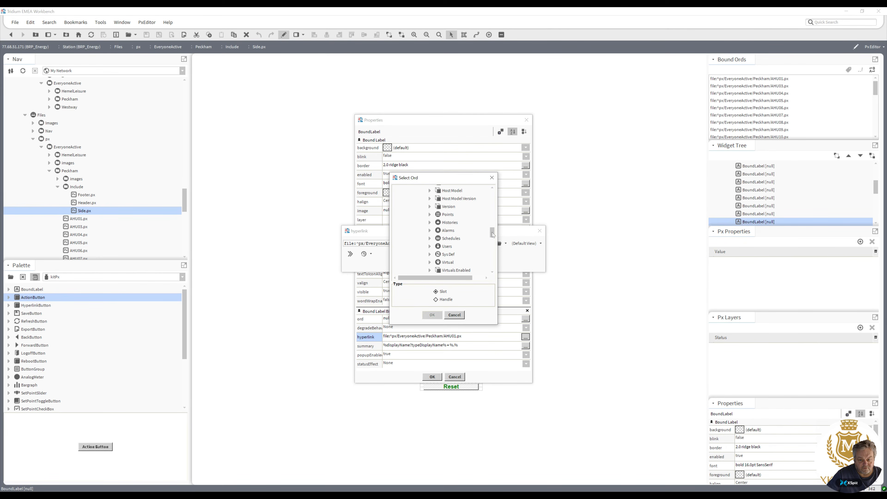
scroll(430, 218, "down", 2)
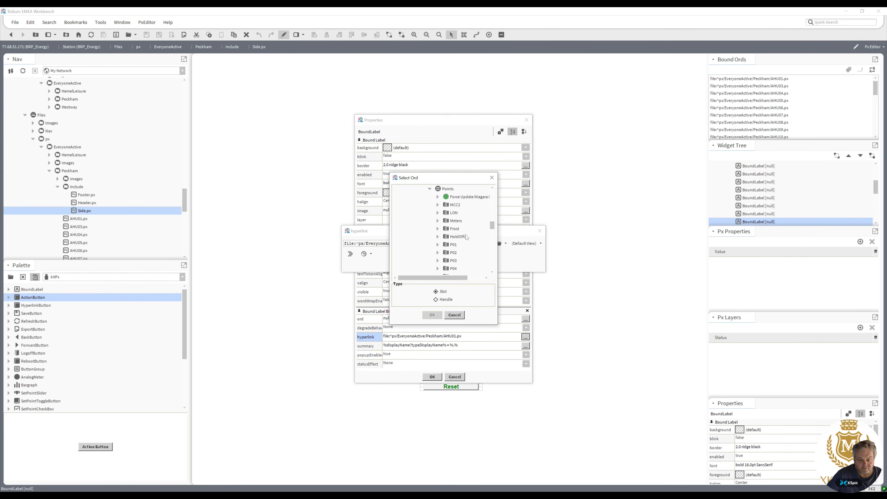
left_click(438, 204)
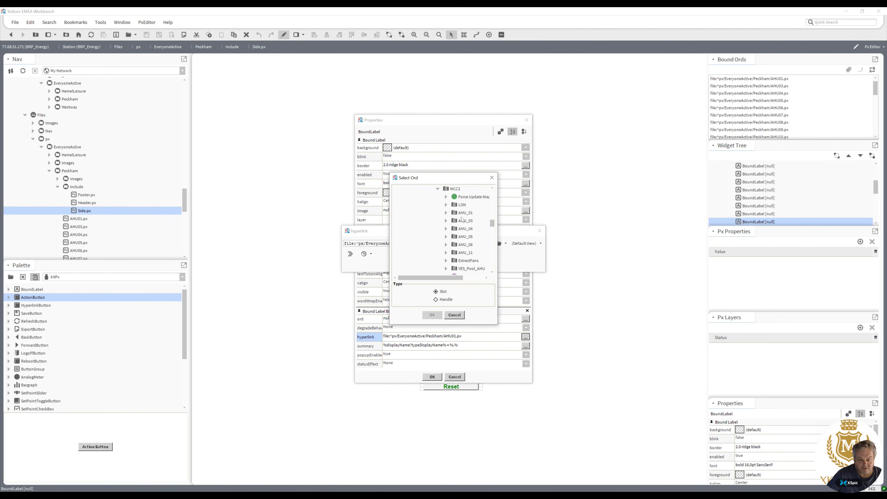
double_click(468, 217)
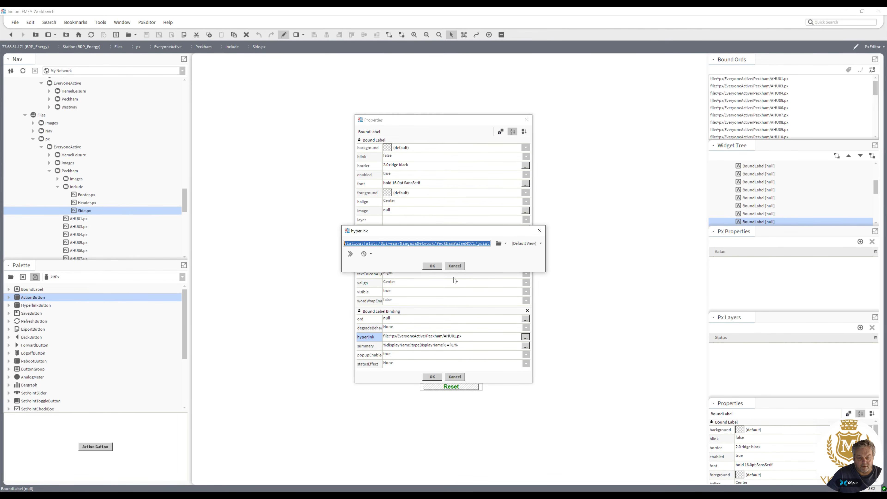
left_click(433, 266)
left_click(433, 376)
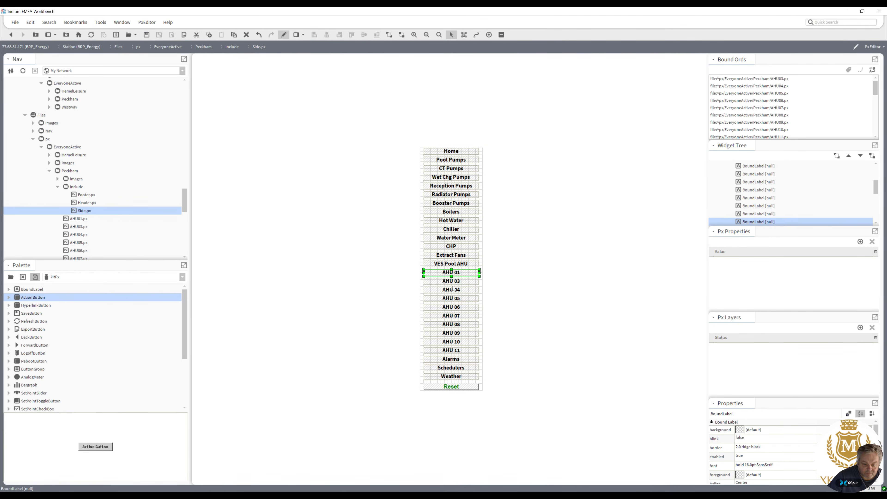
Set the AHU 03 label's hyperlink to the PeckhamPulseMCC1 points/MCC2/AHU_03 folder.
left_click(456, 284)
double_click(456, 282)
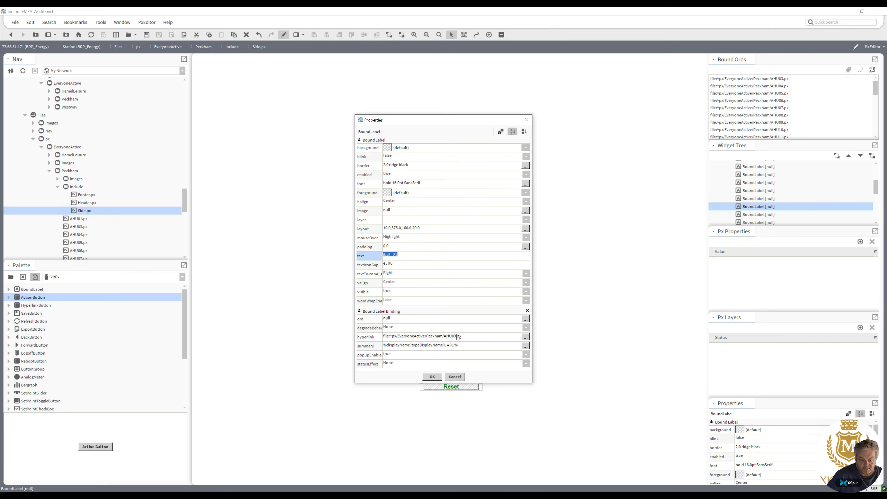
double_click(459, 336)
type("station:|slot:/Drivers/NiagaraNetwork/PeckhamPulseMCC1/points/MCC2/AHU_01")
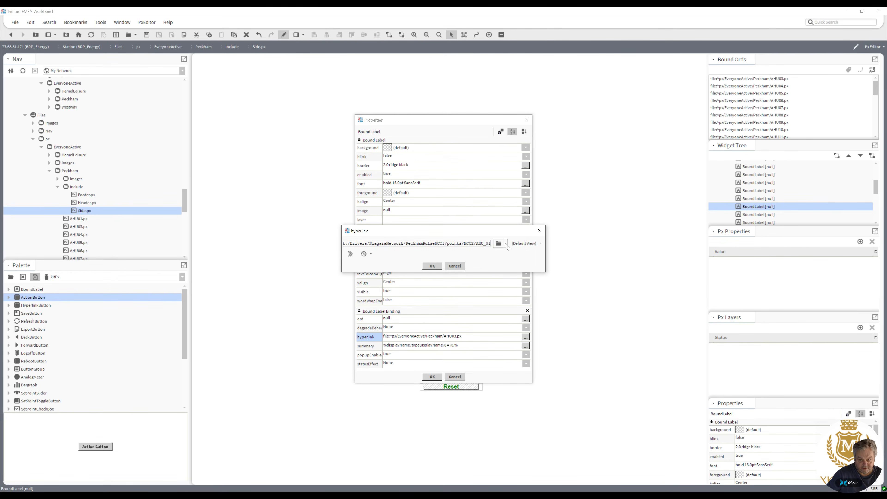
left_click(506, 243)
left_click(512, 262)
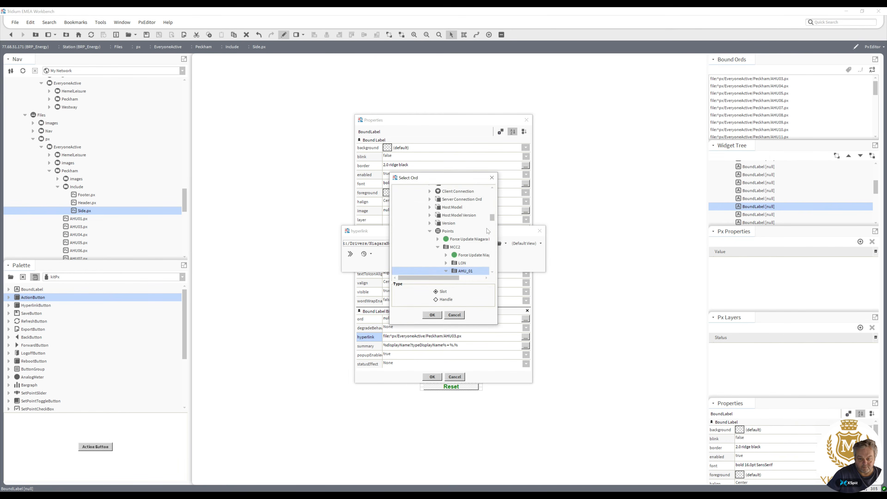
scroll(463, 214, "down", 8)
double_click(466, 209)
left_click(432, 266)
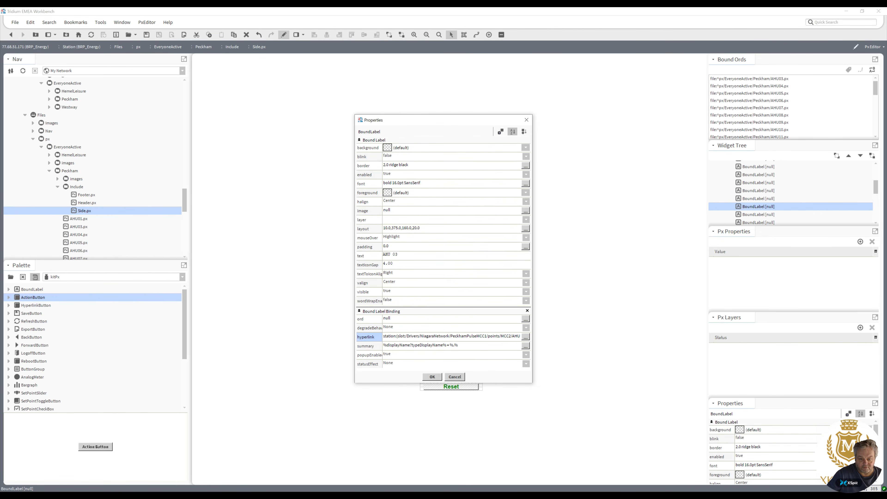
left_click(433, 377)
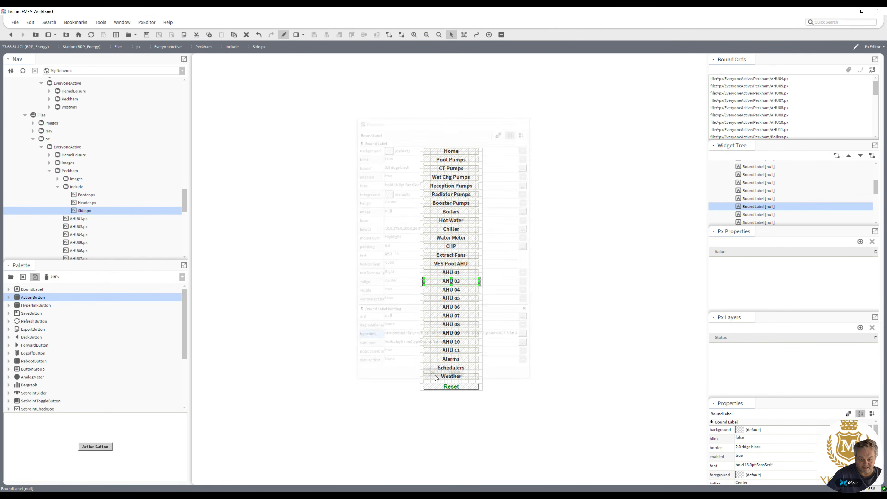
Set the AHU 04 label's hyperlink to the PeckhamPulseMCC1 points/MCC2/AHU_04 folder.
double_click(451, 290)
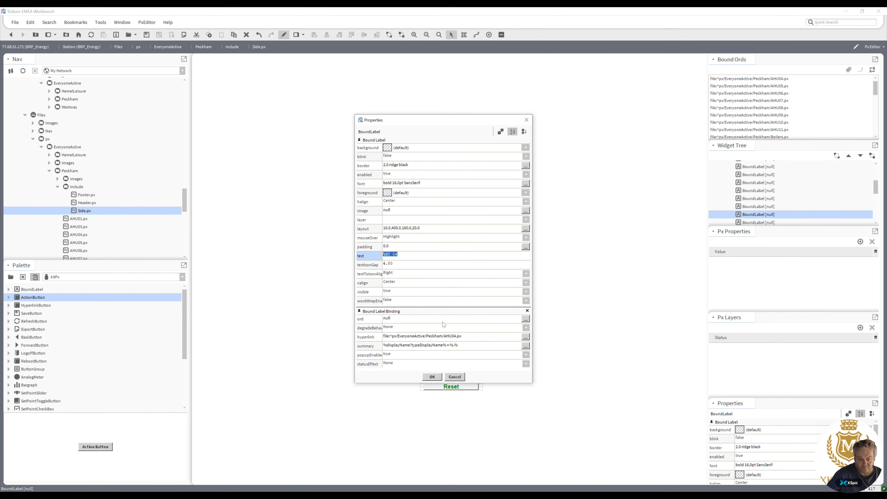
double_click(471, 340)
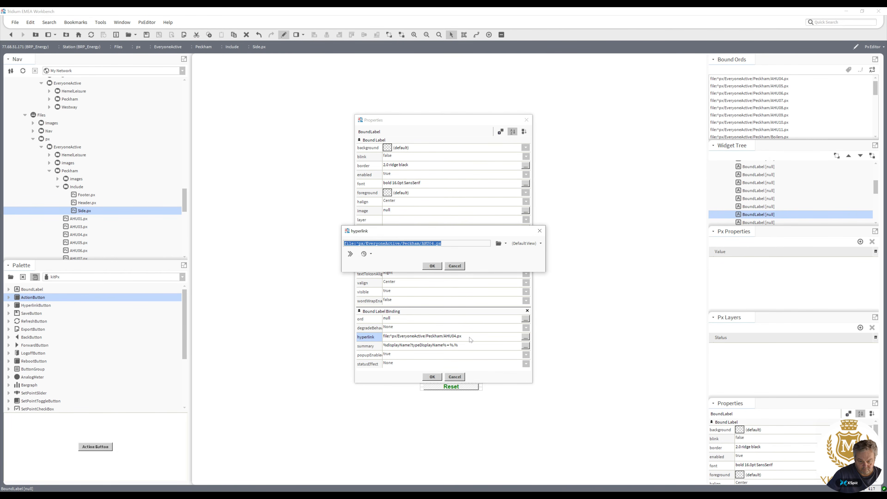
key("ctrl+v")
left_click(507, 244)
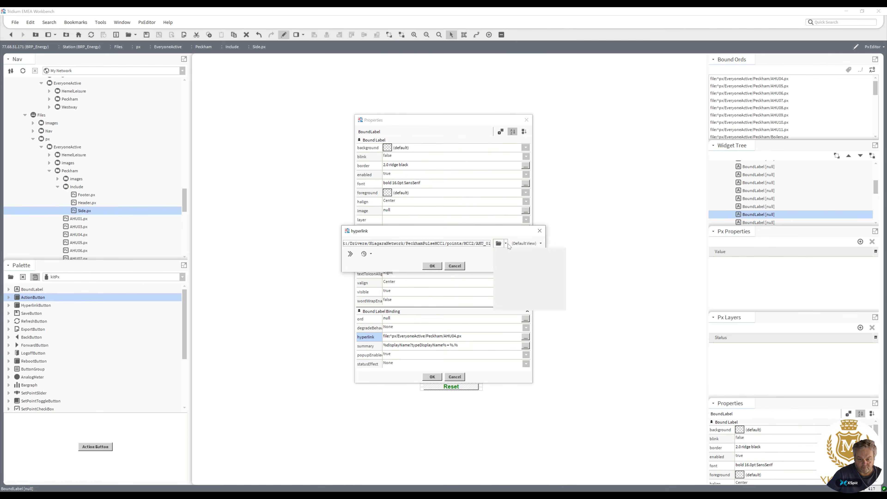
left_click(508, 262)
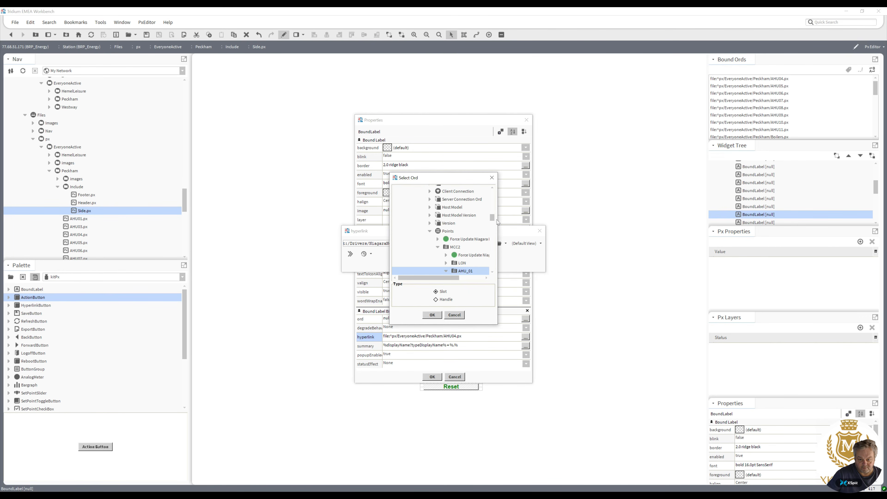
left_click_drag(493, 218, 494, 238)
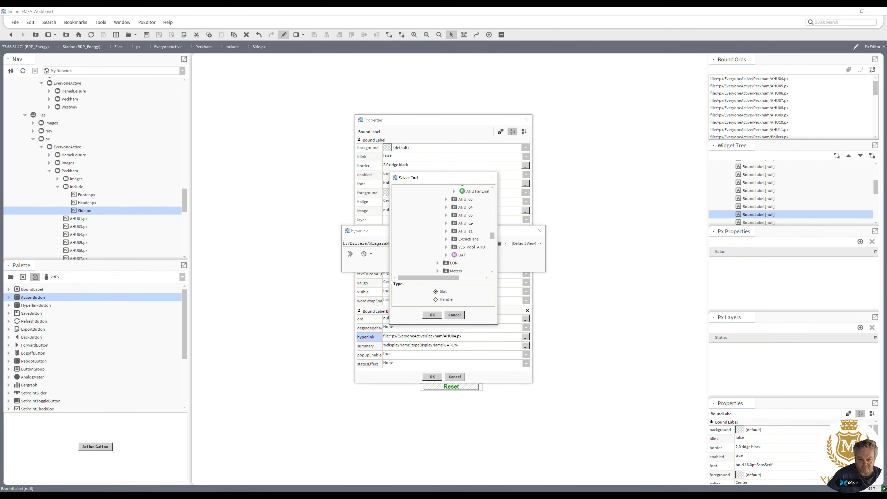
double_click(465, 209)
left_click(433, 267)
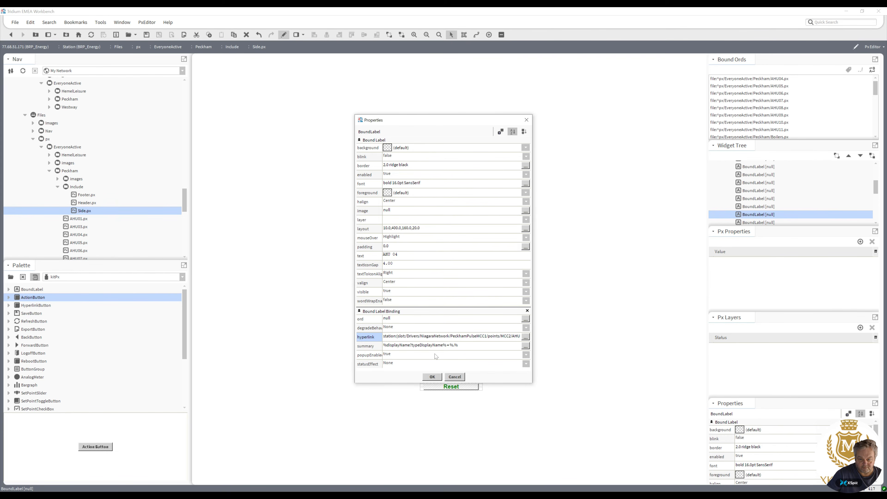
left_click(432, 377)
Set the AHU 05 label's hyperlink to the PeckhamPulseMCC1 points/MCC2/AHU_05 folder.
double_click(457, 298)
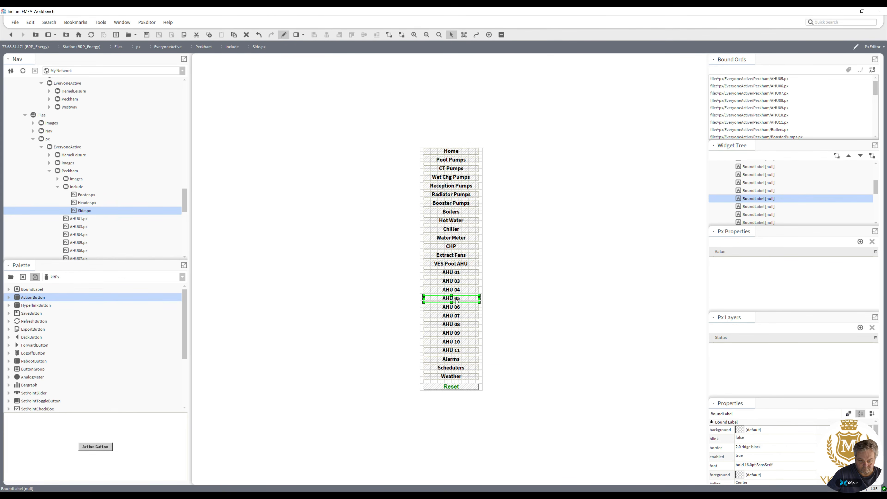
left_click(525, 337)
type("station:|slot:/Drivers/NiagaraNetwork/PeckhamPulseMCC1/points/MCC2/AHU_01")
left_click(507, 244)
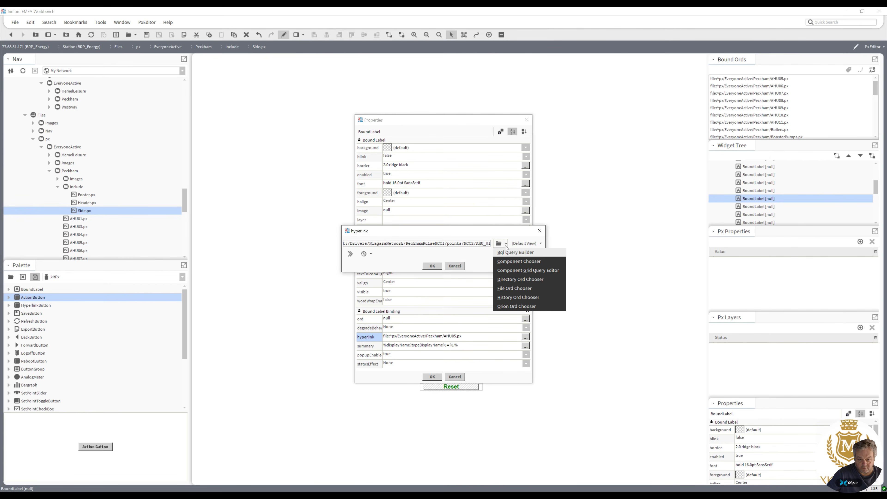
left_click(510, 251)
left_click_drag(492, 218, 493, 241)
scroll(472, 222, "up", 1)
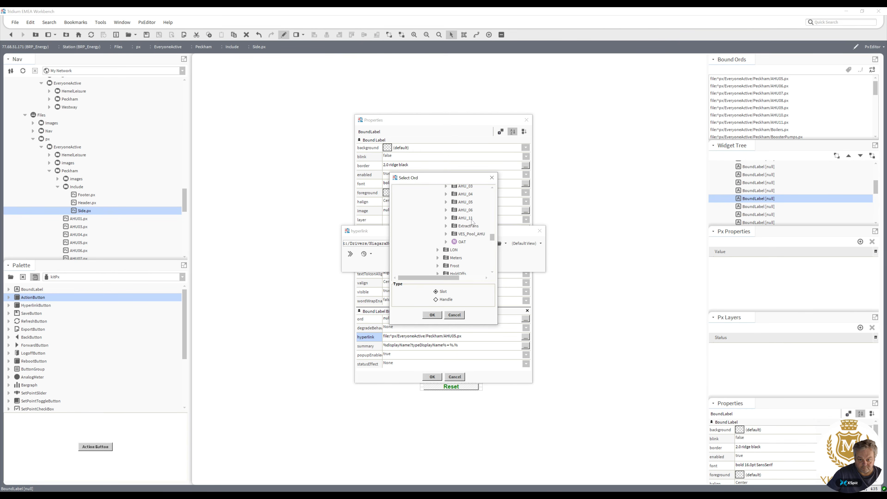
double_click(463, 203)
left_click(437, 266)
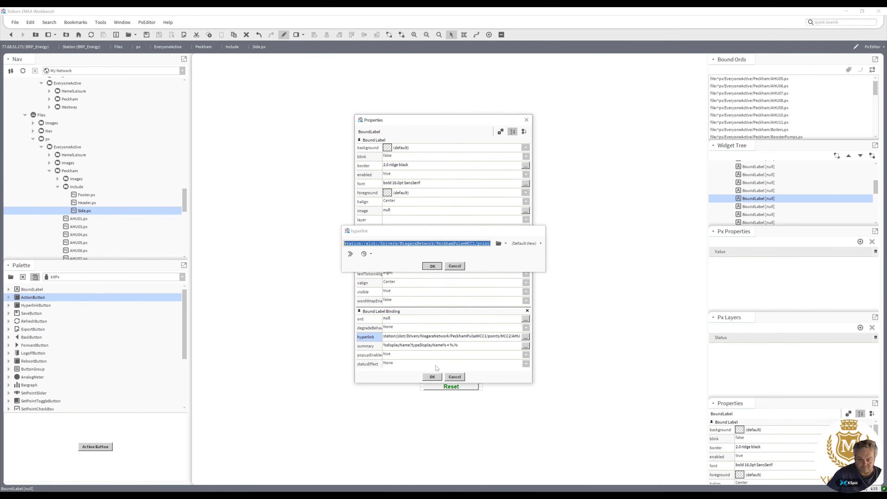
left_click(432, 377)
Set the AHU 06 label's hyperlink to the PeckhamPulseMCC1 points/MCC2/AHU_06 folder.
left_click(459, 312)
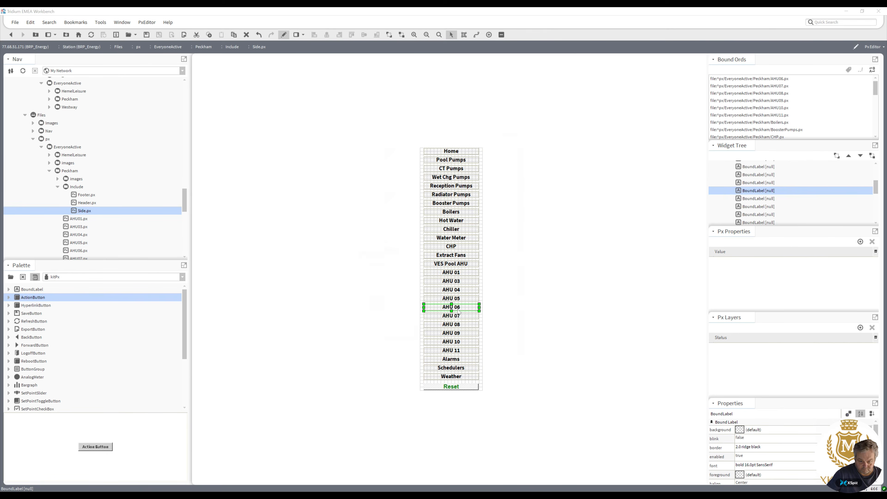
double_click(459, 311)
left_click(526, 337)
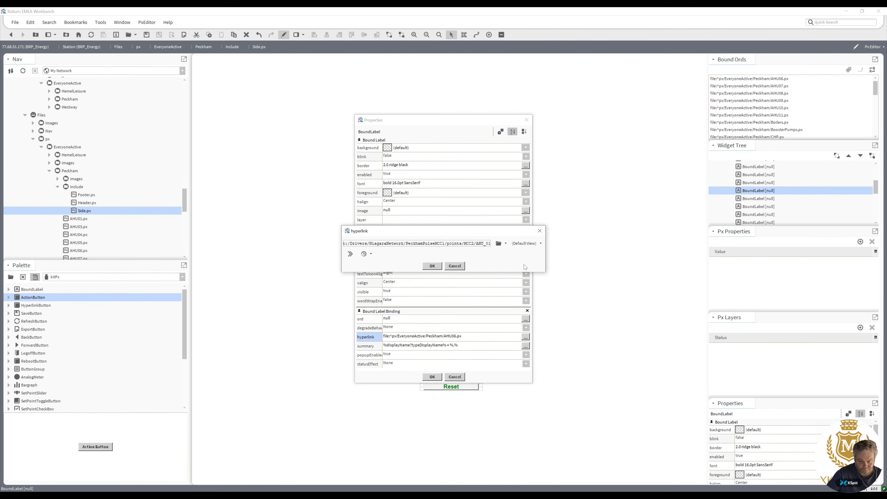
left_click(506, 243)
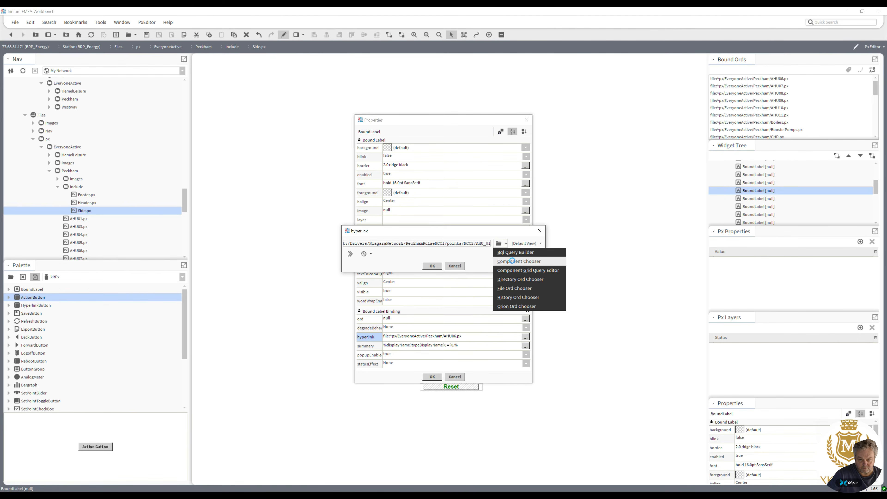
left_click(512, 261)
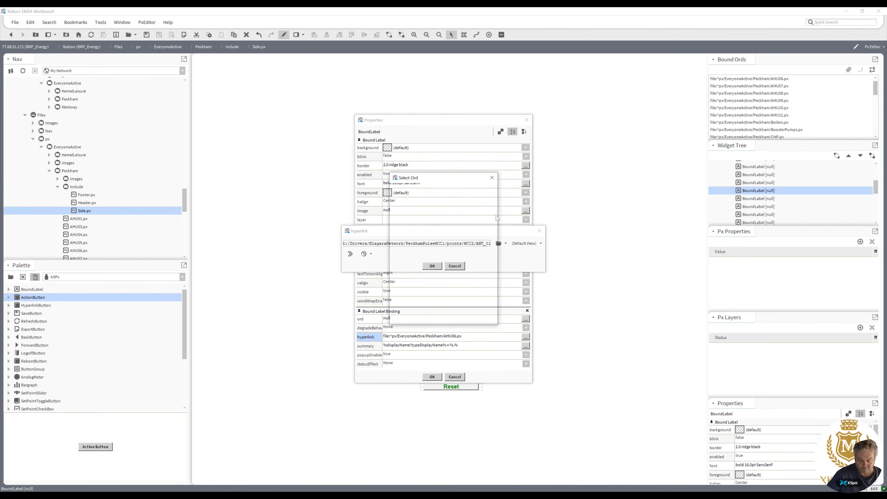
scroll(492, 218, "down", 10)
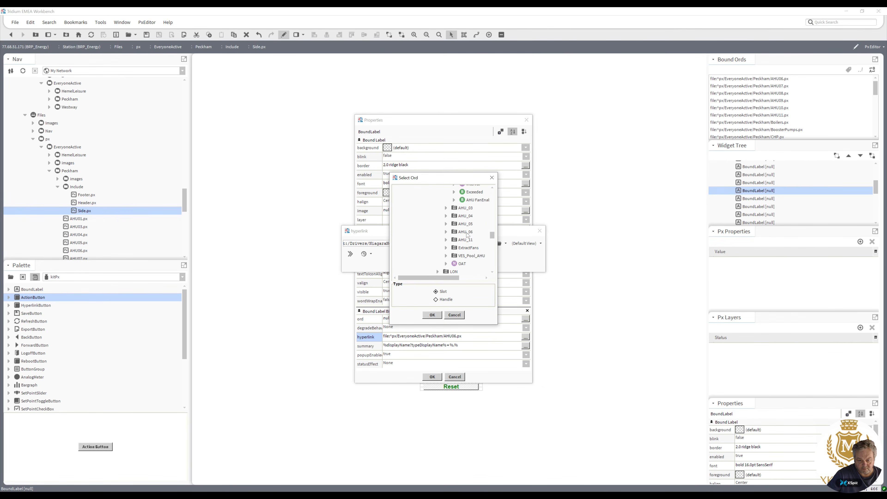
double_click(468, 232)
left_click(433, 267)
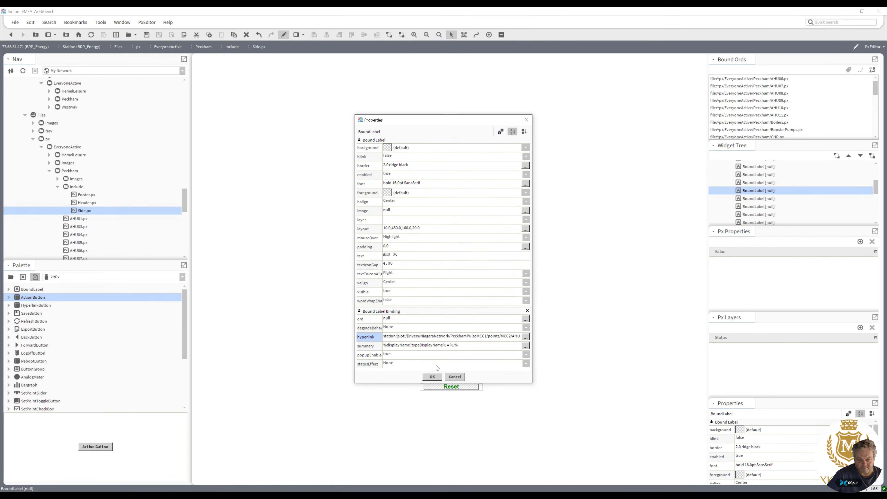
left_click(432, 377)
Set the AHU 11 label's hyperlink to the PeckhamPulseMCC1 points/MCC2/AHU_11 folder.
double_click(452, 347)
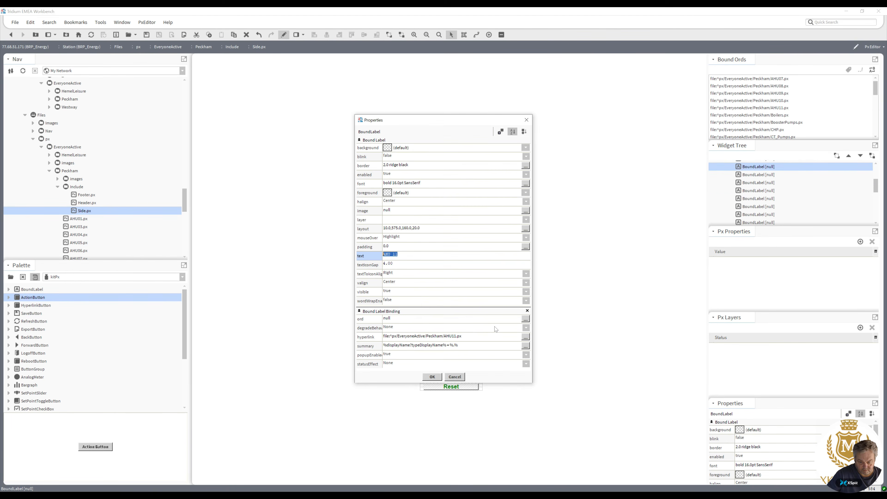
left_click(525, 337)
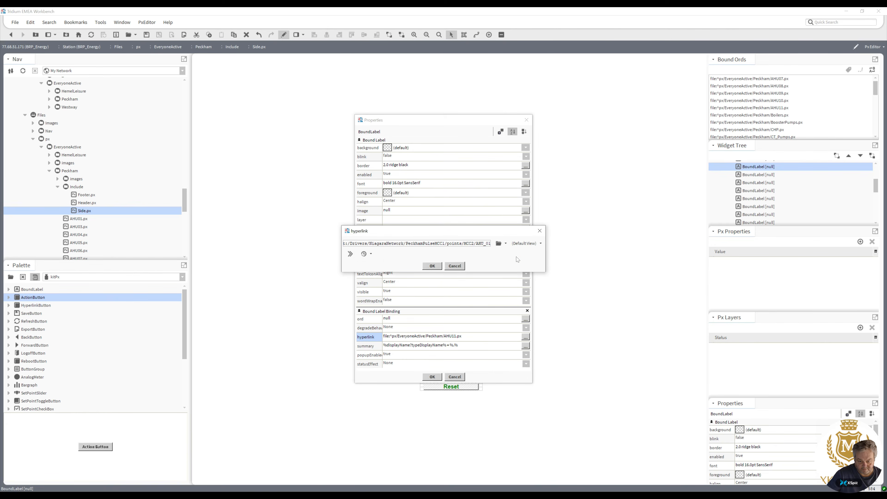
left_click(506, 243)
left_click(505, 252)
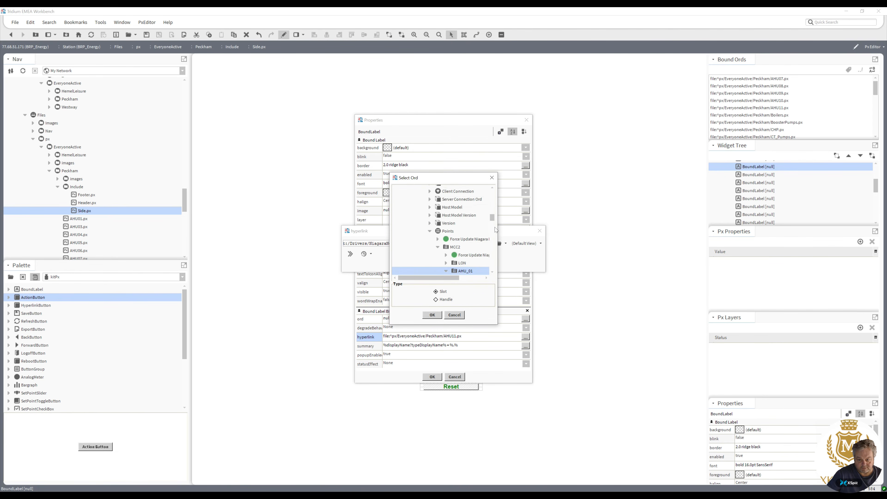
scroll(495, 232, "down", 5)
double_click(465, 239)
left_click(432, 267)
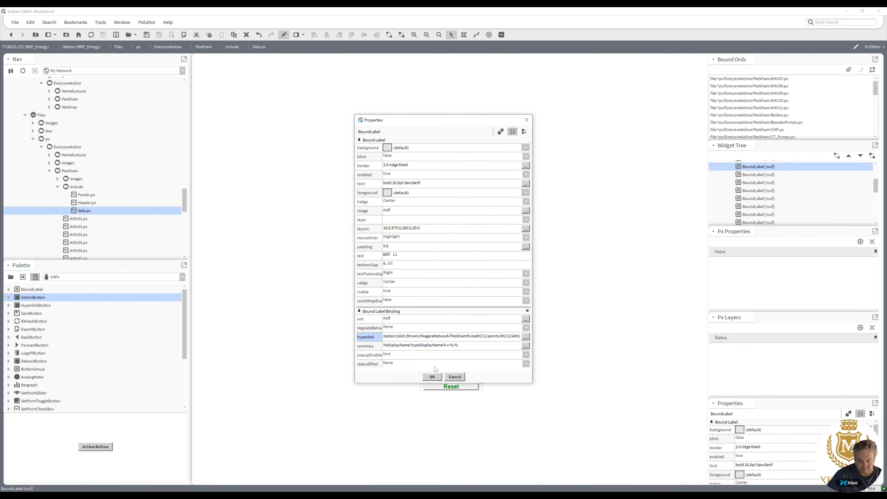
left_click(432, 377)
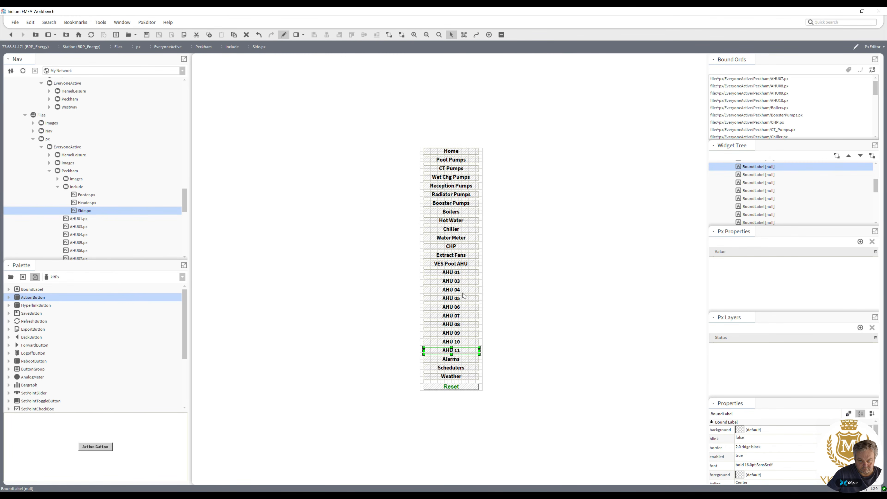
Set the AHU 07 label's hyperlink to the PeckhamPulseMCC3 points/AHU_07 folder.
double_click(455, 308)
left_click(432, 377)
double_click(454, 316)
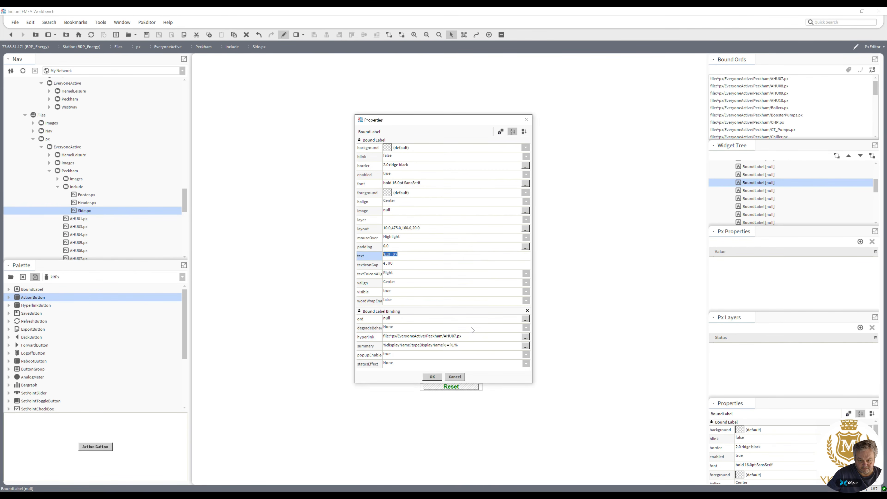
double_click(468, 337)
type("t:/Drivers/NiagaraNetwork/PeckhamPulseMCC1/points/MCC2/AHU_01")
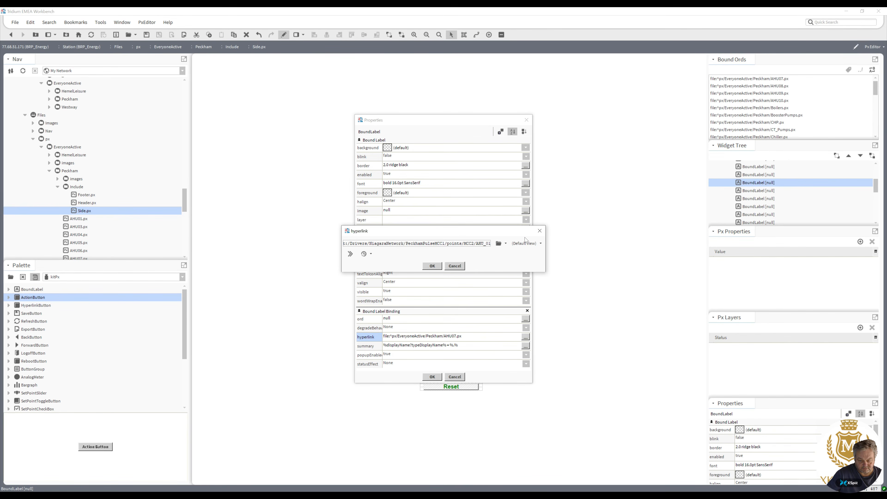
left_click(506, 244)
left_click(518, 262)
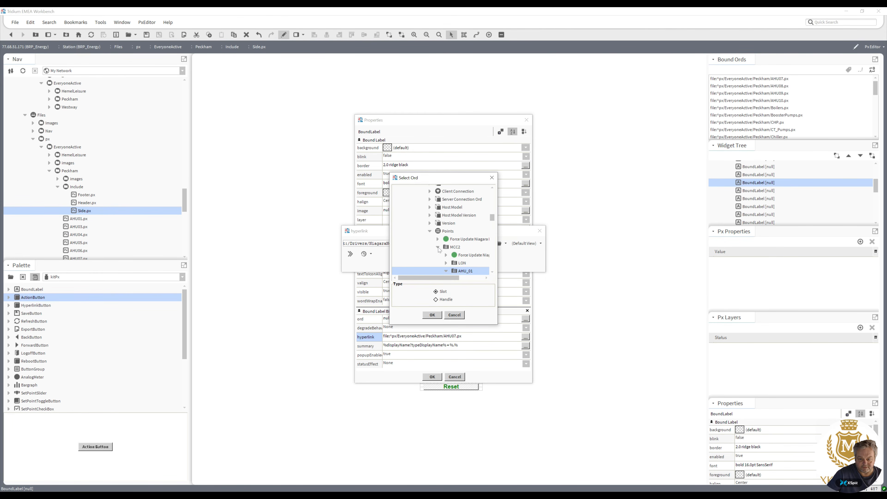
left_click(438, 248)
scroll(488, 239, "down", 8)
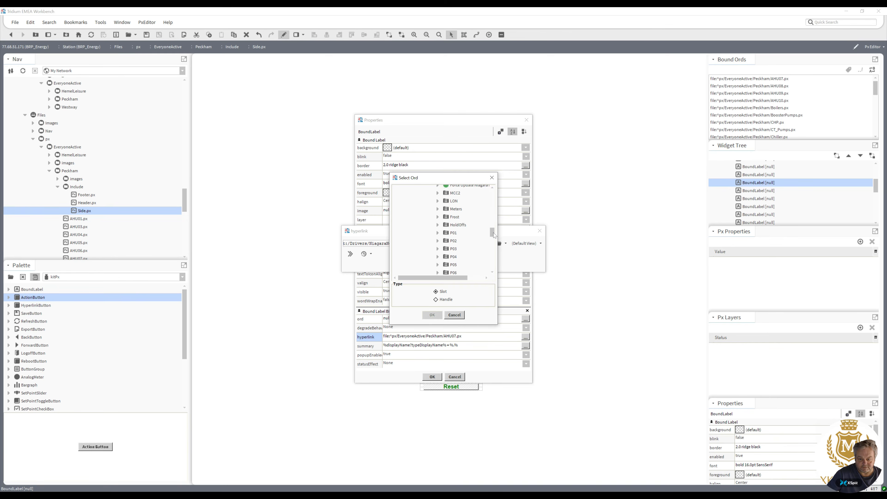
left_click_drag(492, 241, 495, 218)
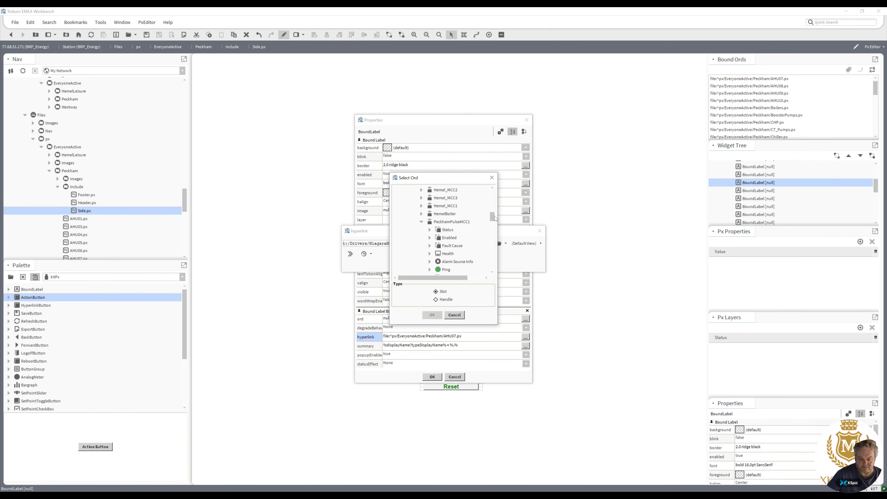
left_click(422, 222)
left_click(422, 230)
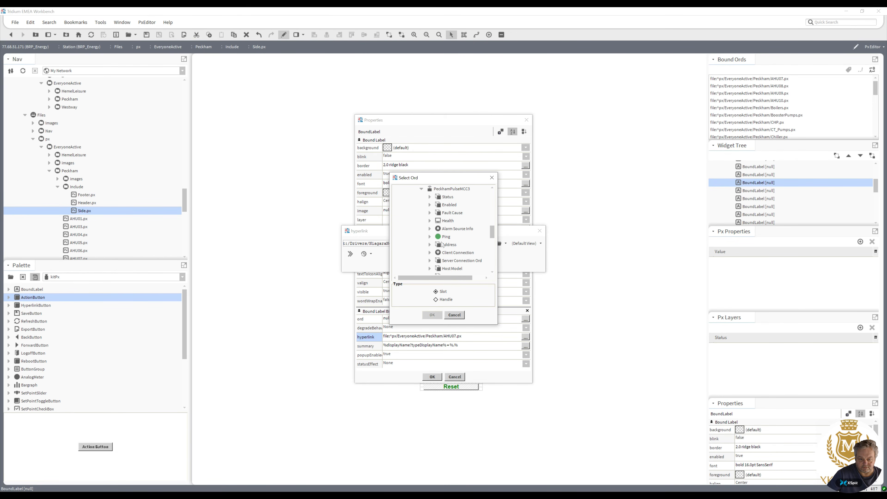
left_click_drag(493, 236, 491, 243)
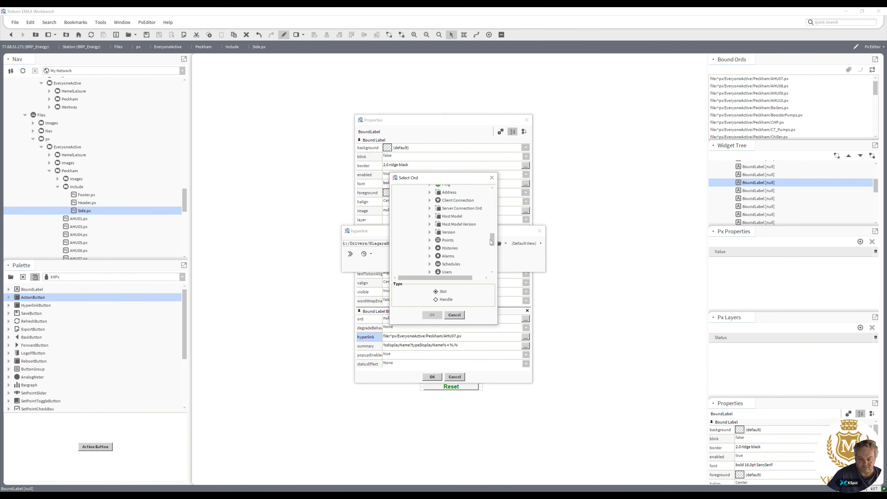
left_click(430, 240)
double_click(456, 240)
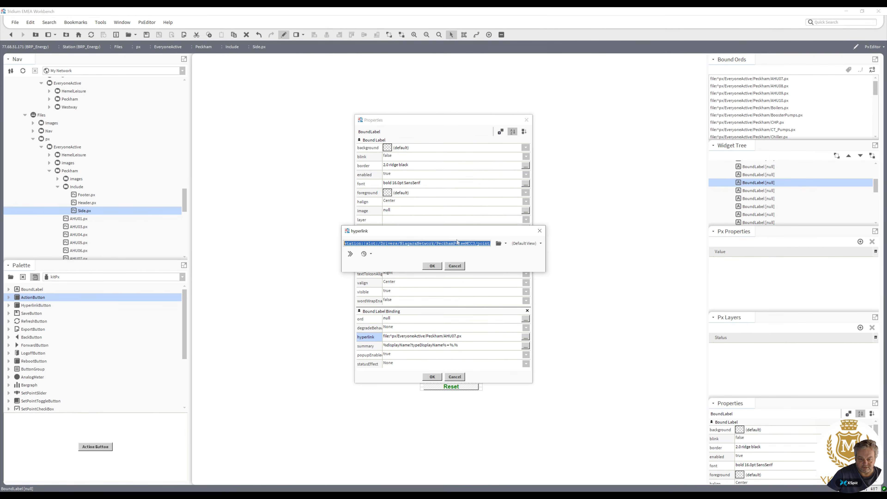
left_click(432, 266)
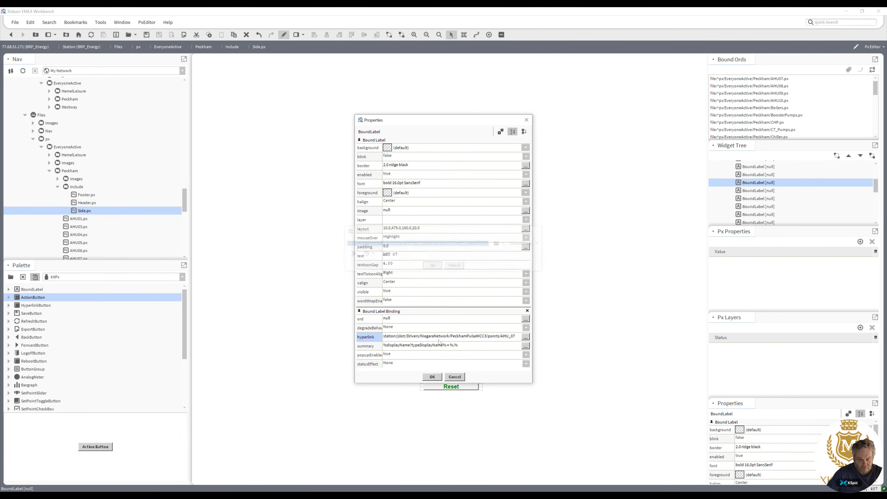
key("Return")
Set the AHU 08 label's hyperlink to the PeckhamPulseMCC3 points/AHU_08 folder.
double_click(469, 336)
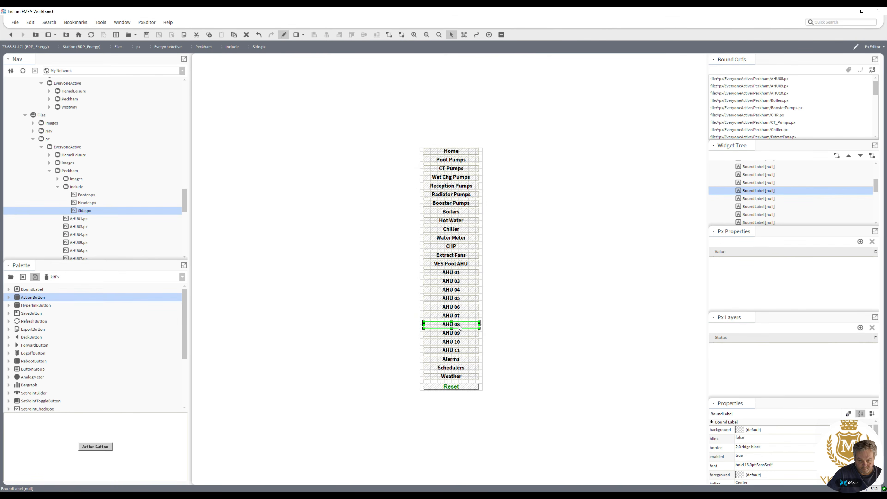
left_click(469, 337)
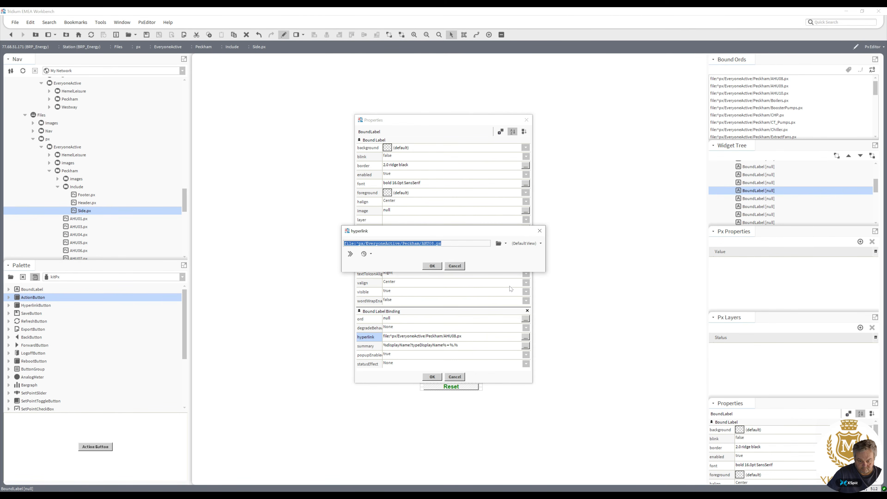
type("station:|slot:/Drivers/NiagaraNetwork/PeckhamPulseMCC3/points/AHU_07")
left_click(506, 243)
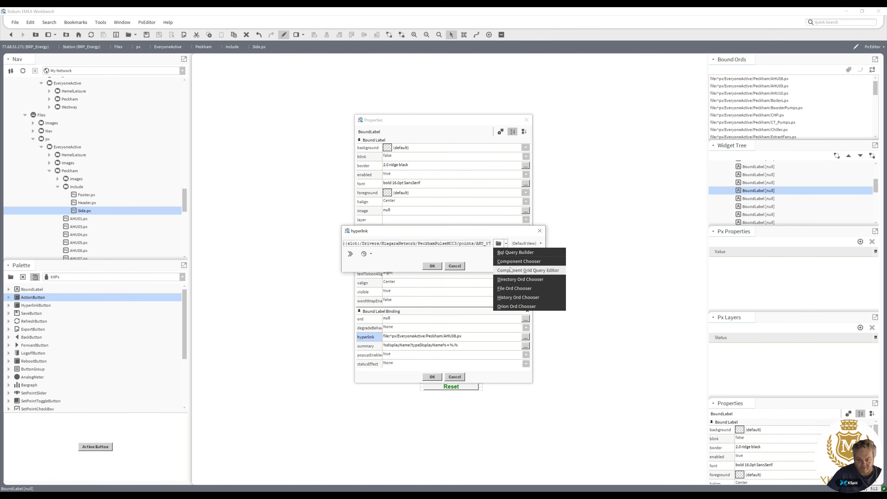
left_click(519, 261)
scroll(493, 224, "down", 2)
left_click_drag(493, 224, 498, 255)
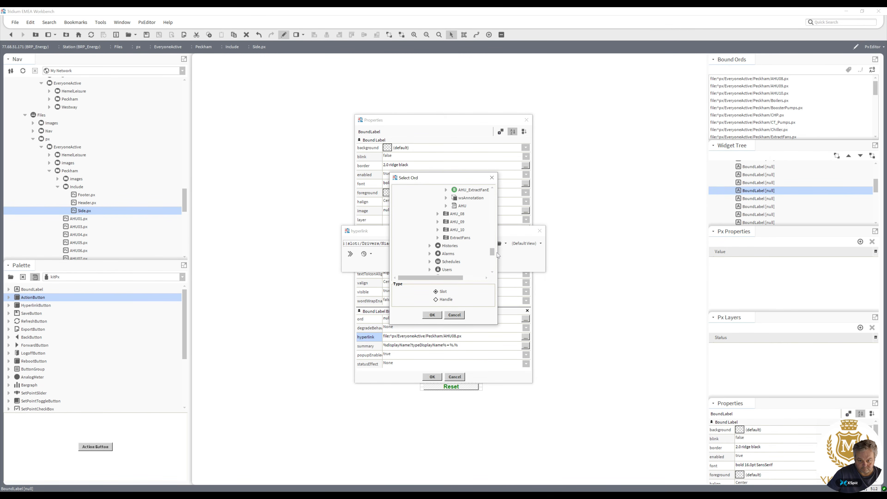
double_click(458, 214)
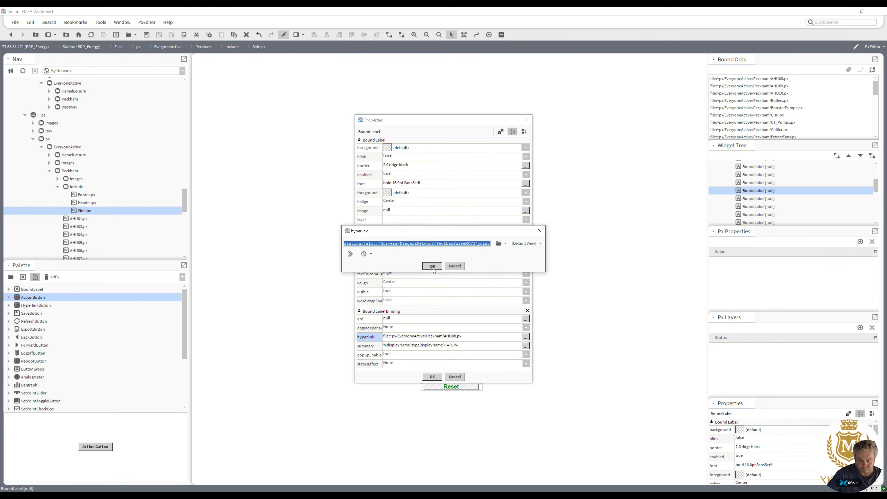
left_click(432, 267)
left_click(433, 377)
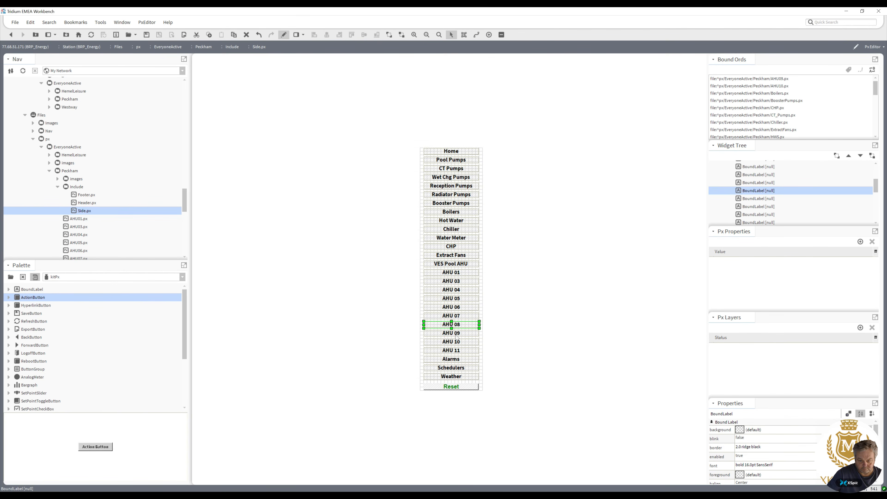
Set the AHU 09 label's hyperlink to the PeckhamPulseMCC3 points/AHU_09 folder.
double_click(456, 337)
left_click(477, 337)
key("ctrl+v")
left_click(506, 243)
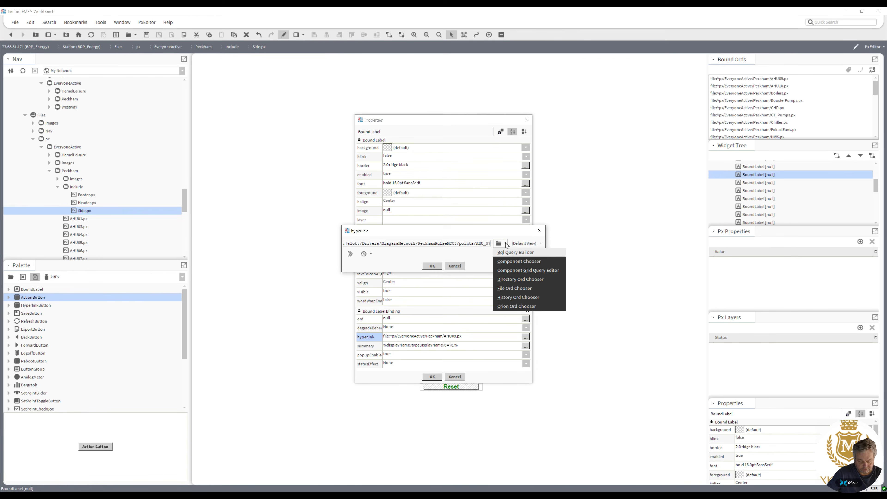
left_click(515, 261)
left_click_drag(493, 223, 496, 256)
left_click(461, 210)
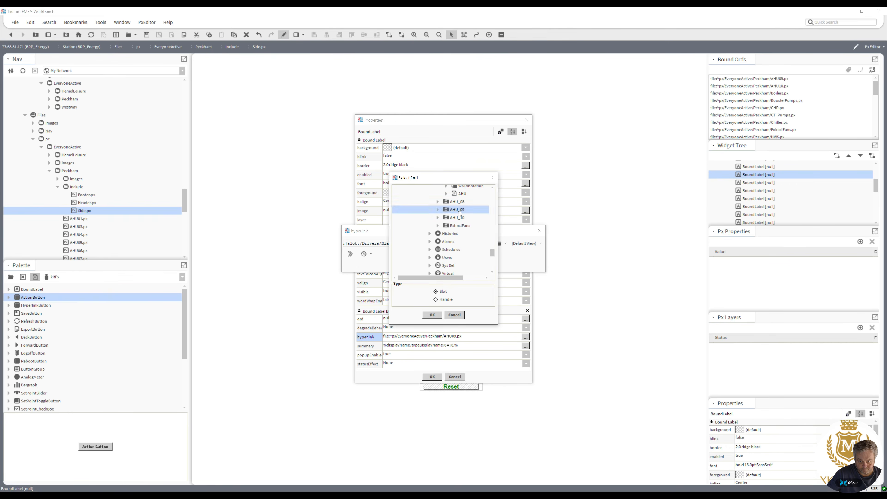
left_click(432, 315)
left_click(432, 267)
left_click(432, 377)
Set the AHU 10 label's hyperlink to its AHU point folder under PeckhamPulseMCC3 points using the Component Chooser.
double_click(456, 345)
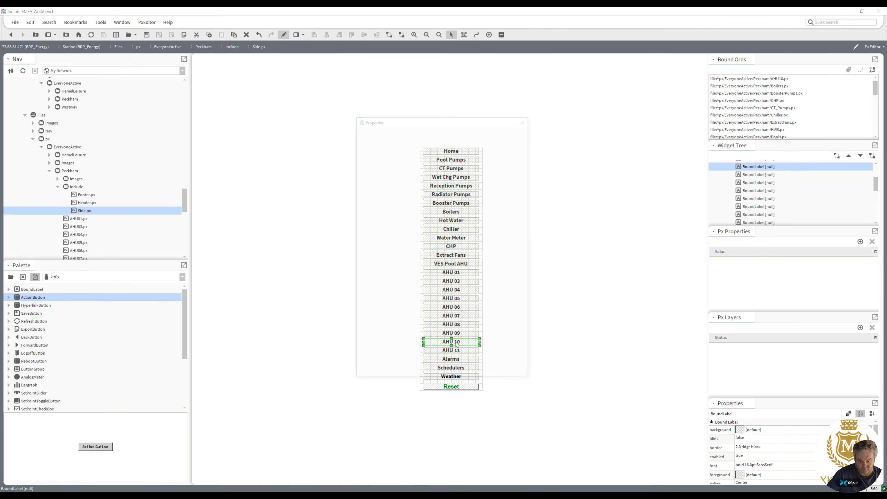
left_click(526, 336)
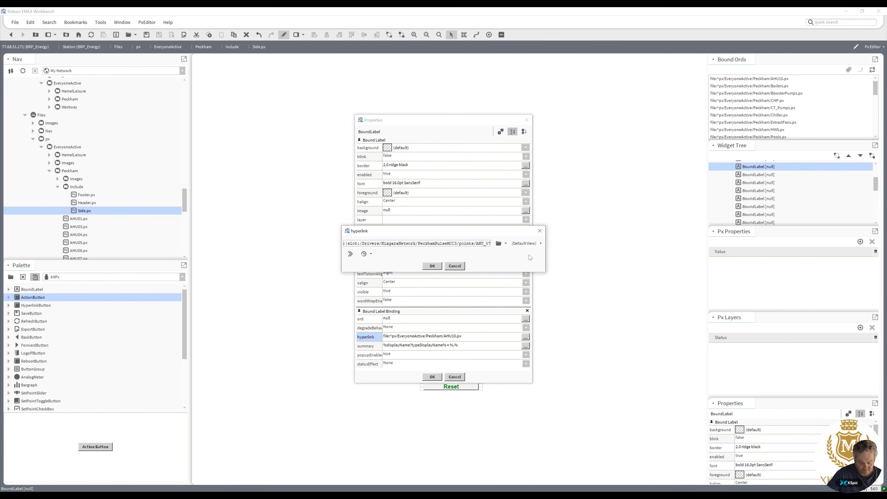
left_click(505, 244)
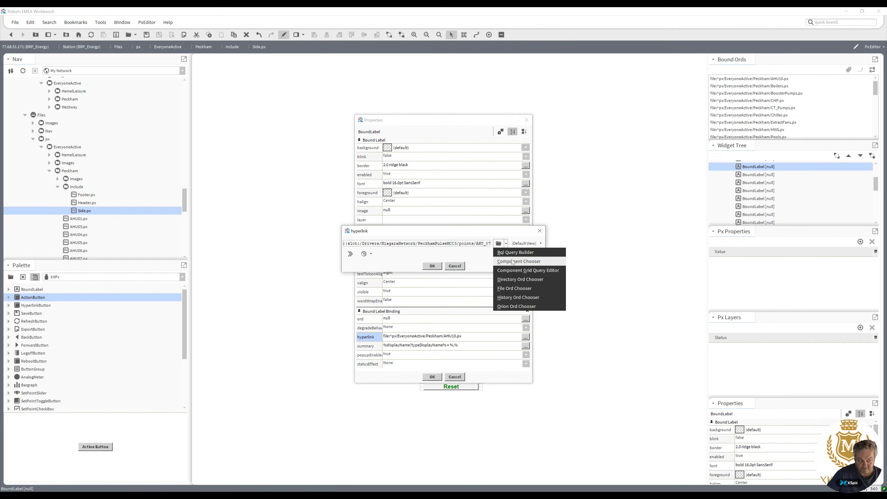
left_click(513, 261)
scroll(491, 223, "down", 10)
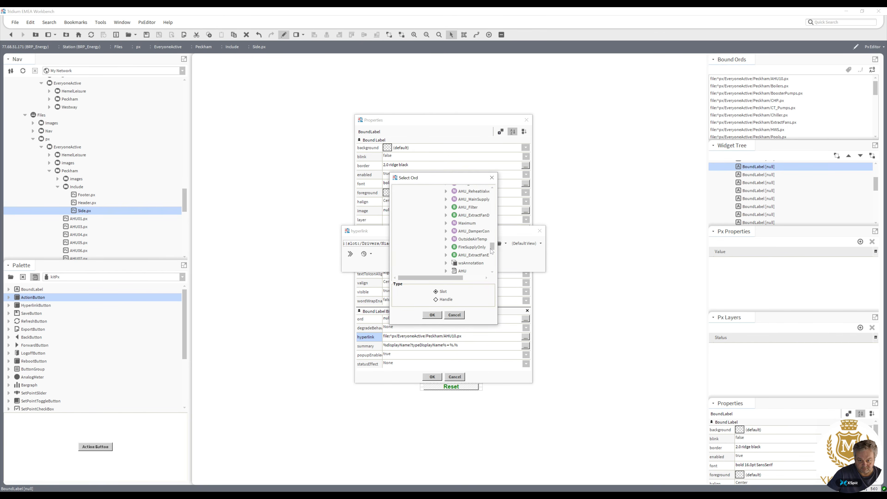
double_click(455, 223)
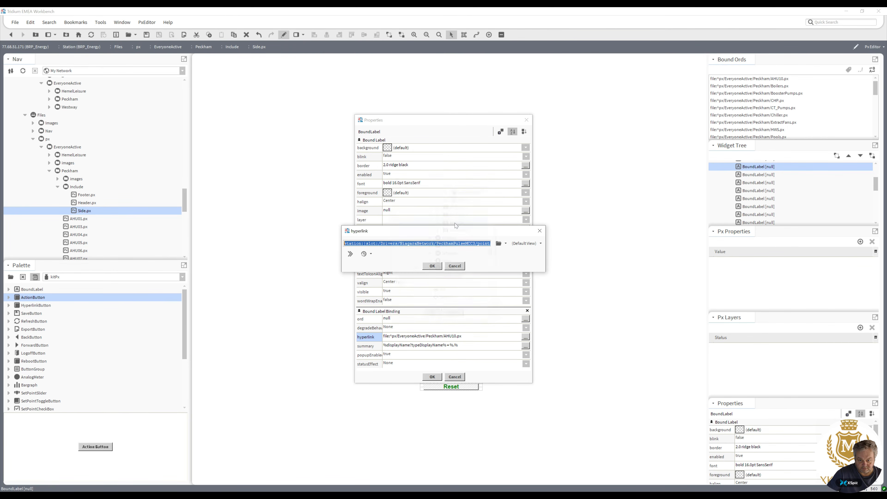
left_click(433, 265)
left_click(432, 377)
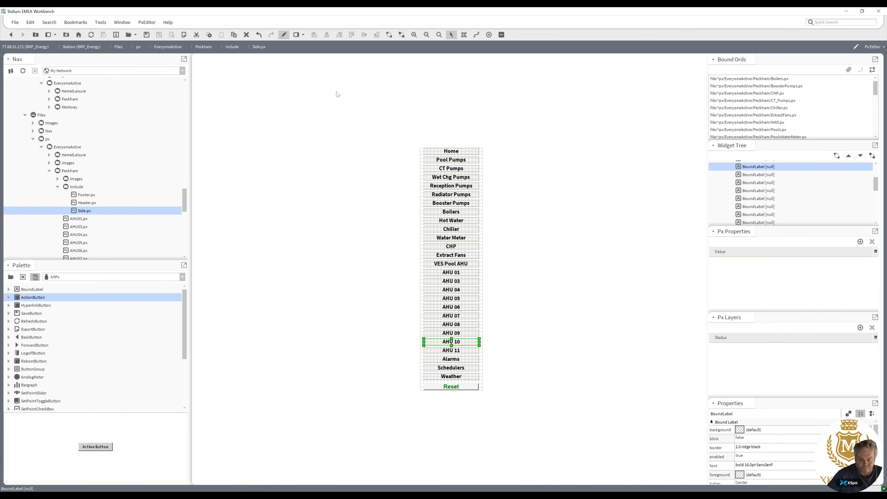
Switch to view mode and test the Home and AHU 01 side buttons, returning to the side panel.
left_click(283, 34)
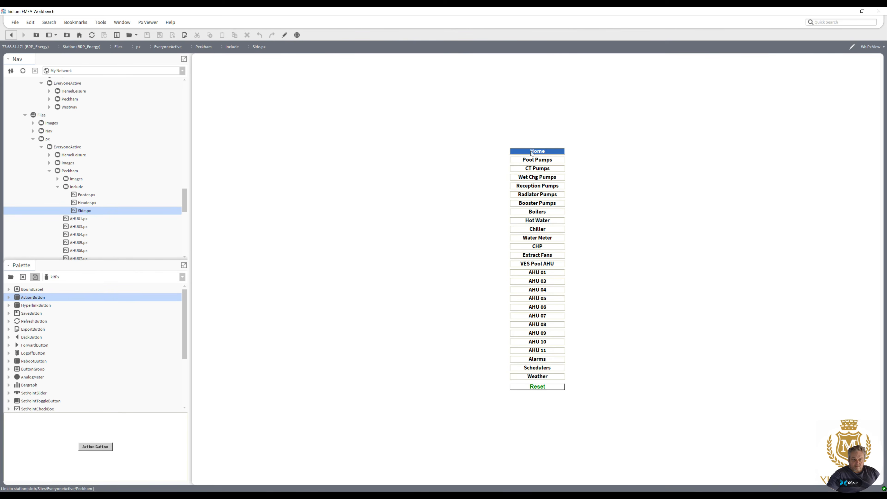
left_click(532, 151)
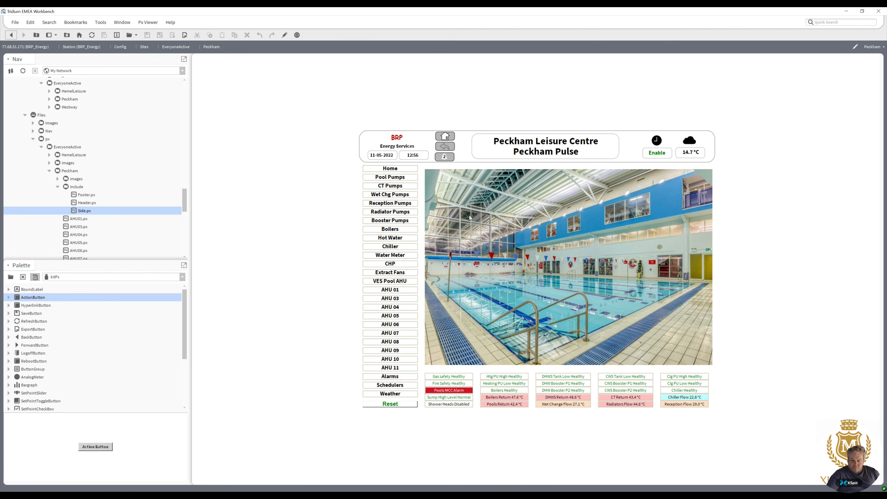
left_click(404, 290)
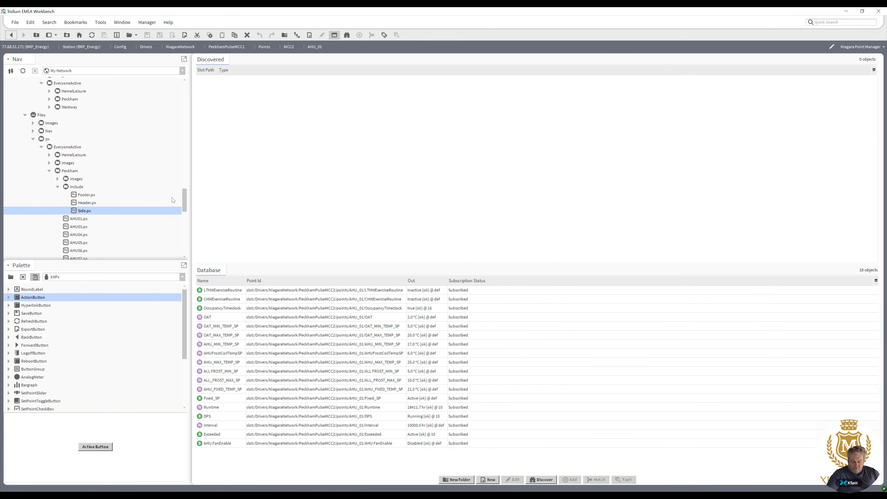
left_click(11, 35)
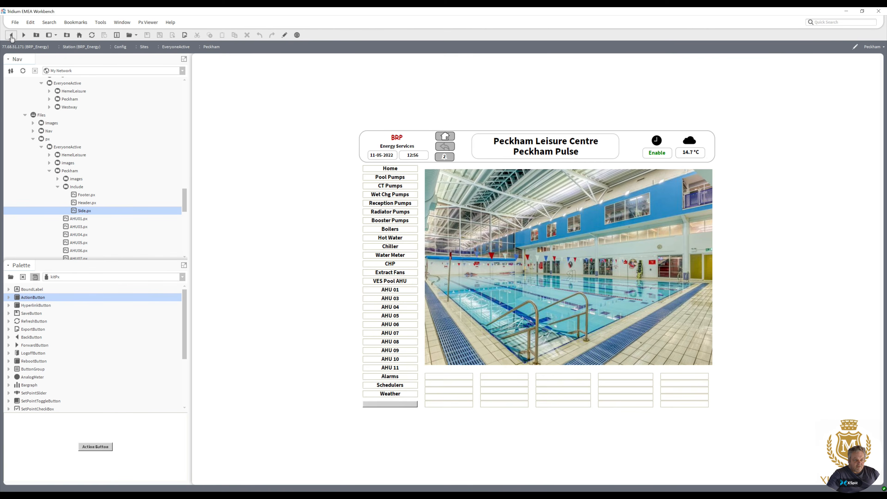
left_click(11, 35)
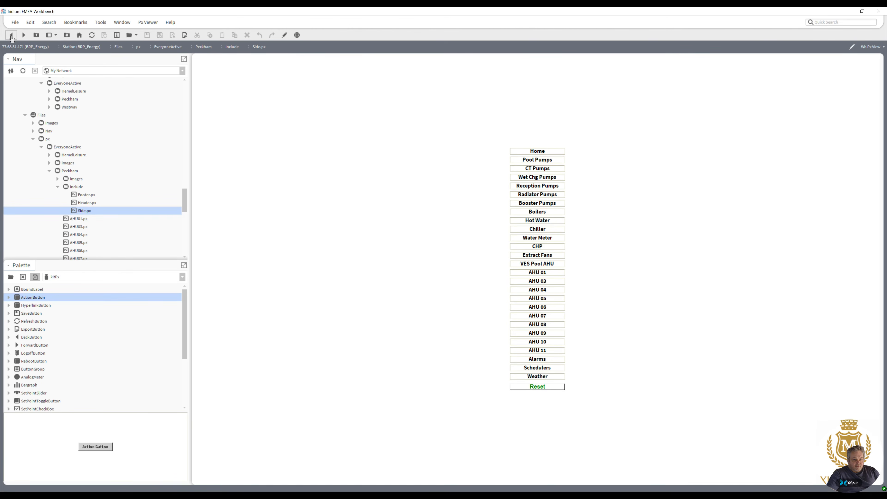
Set the AHU 01 label's hyperlink to the px/EveryoneActive/Peckham/AHU01.px graphic file using the File Ord Chooser.
left_click(285, 35)
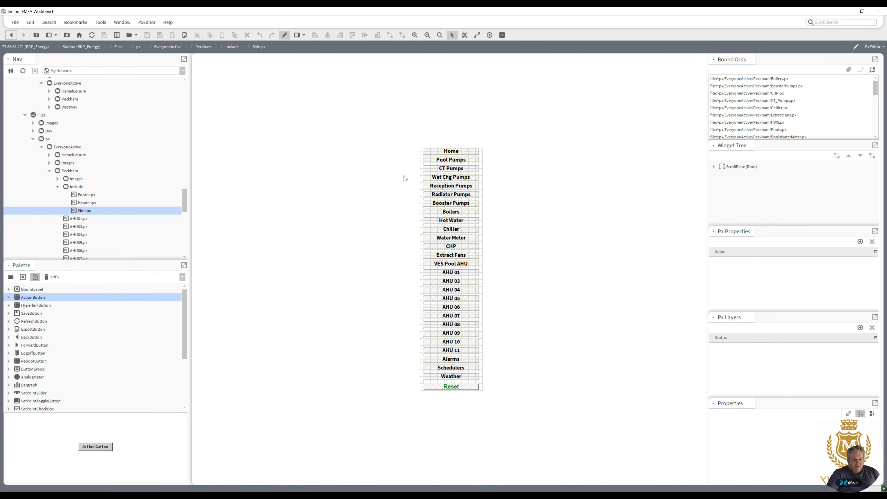
double_click(452, 272)
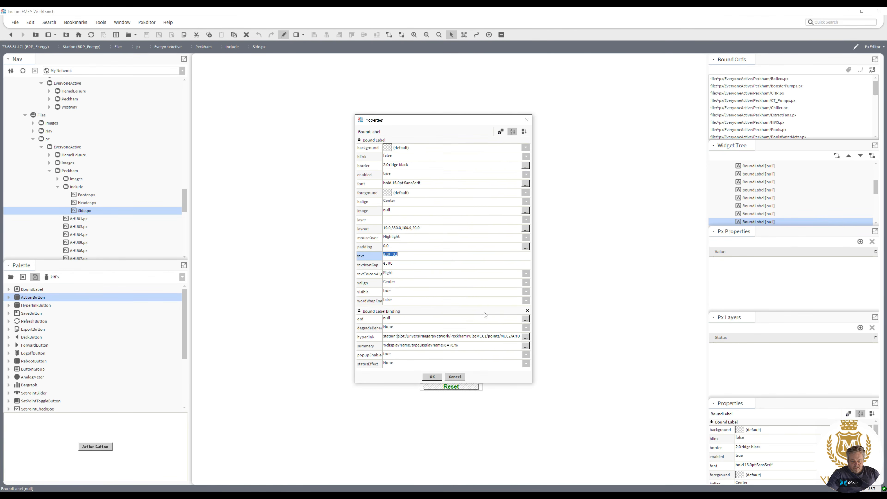
left_click(526, 337)
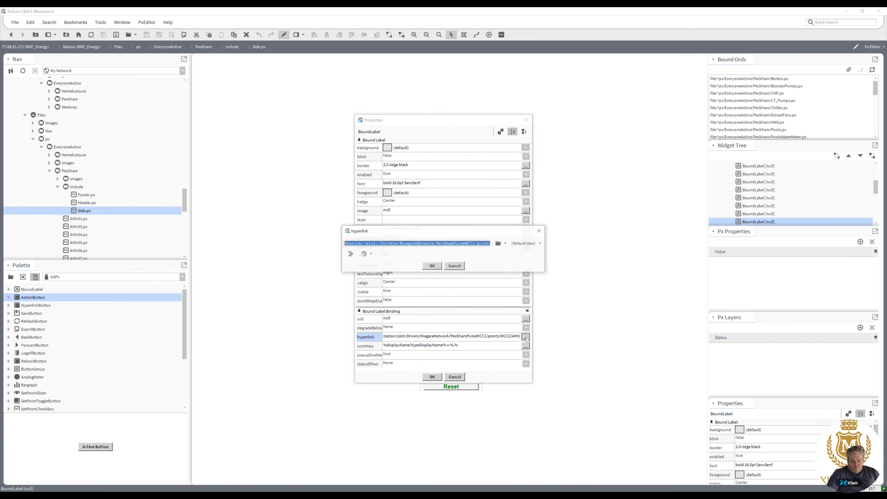
left_click(506, 243)
left_click(514, 261)
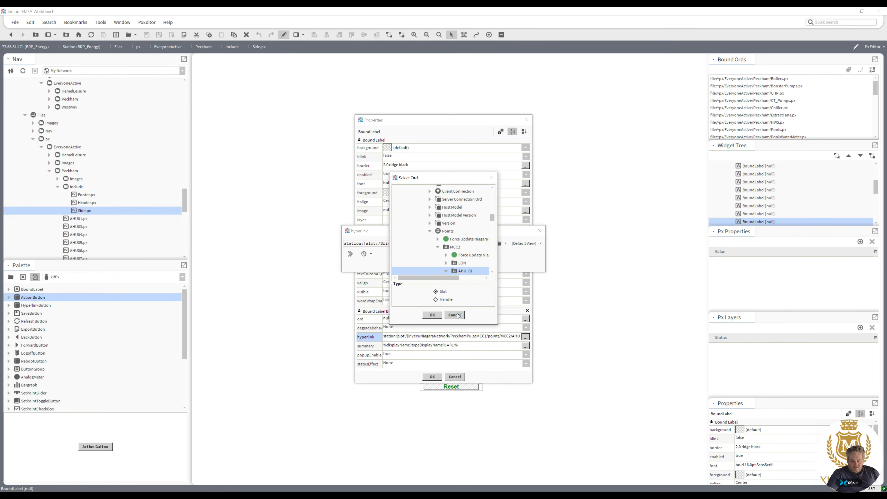
left_click(432, 315)
left_click(506, 243)
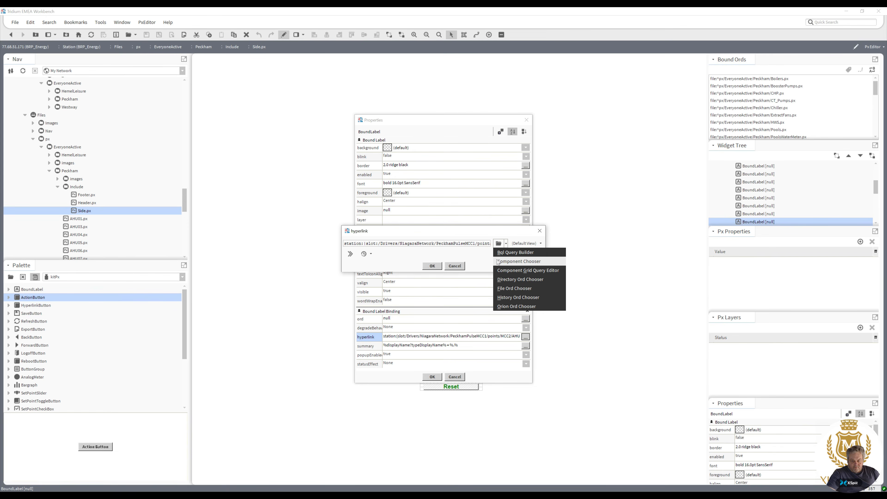
left_click(505, 288)
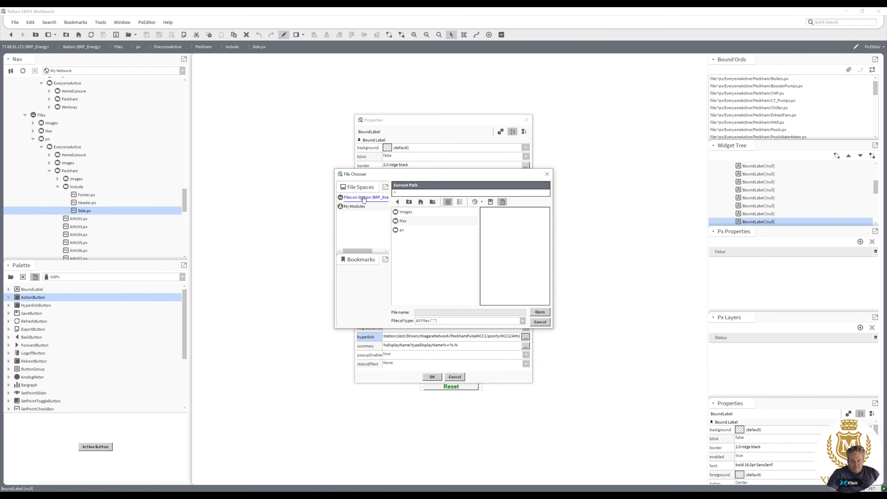
double_click(400, 231)
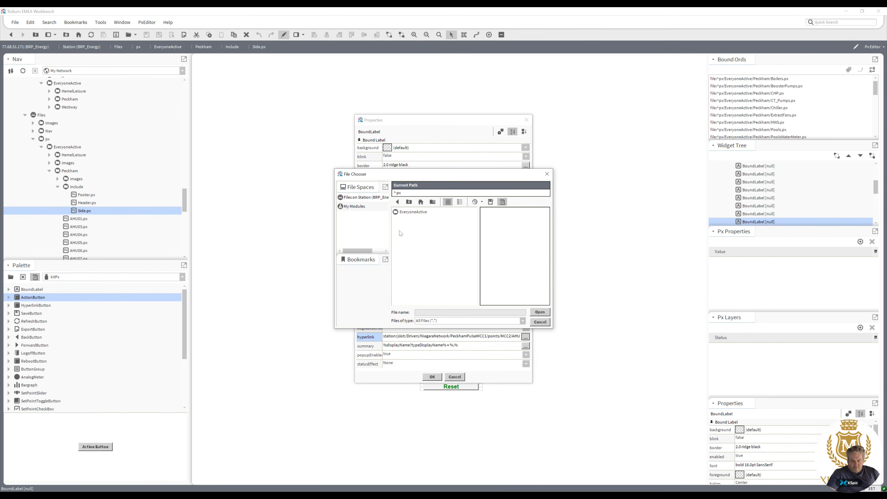
double_click(402, 212)
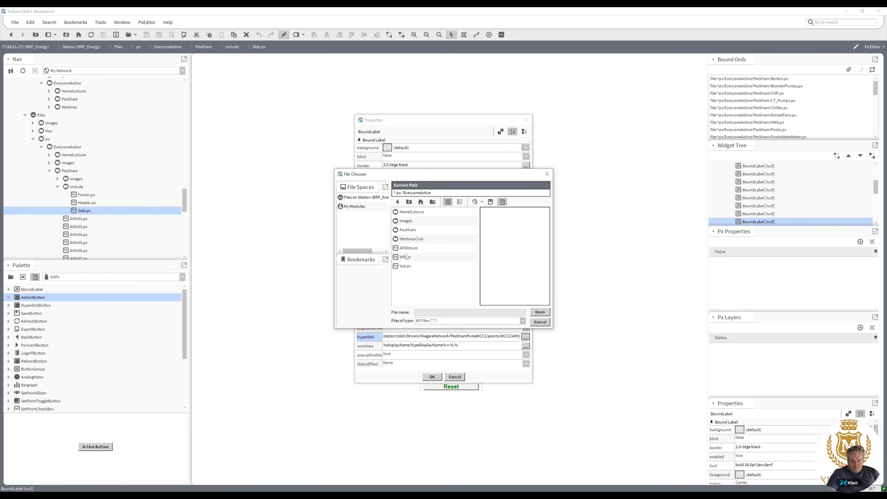
double_click(407, 230)
double_click(409, 239)
left_click(432, 267)
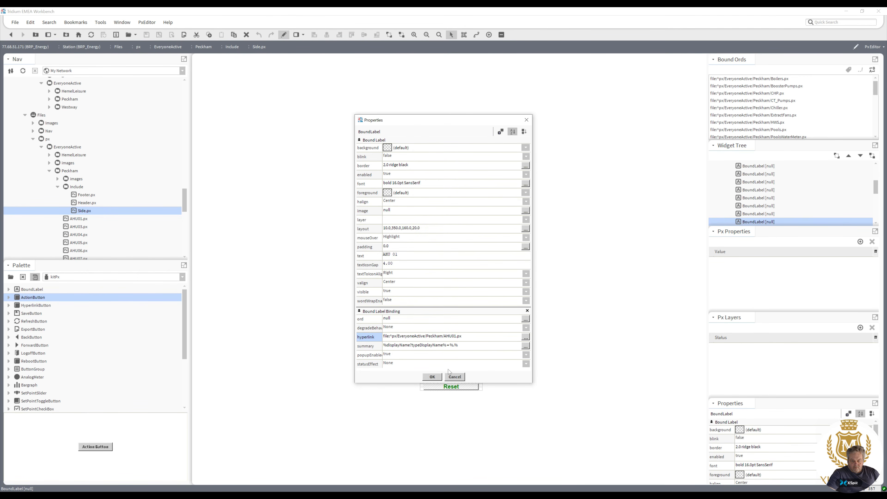
left_click(434, 377)
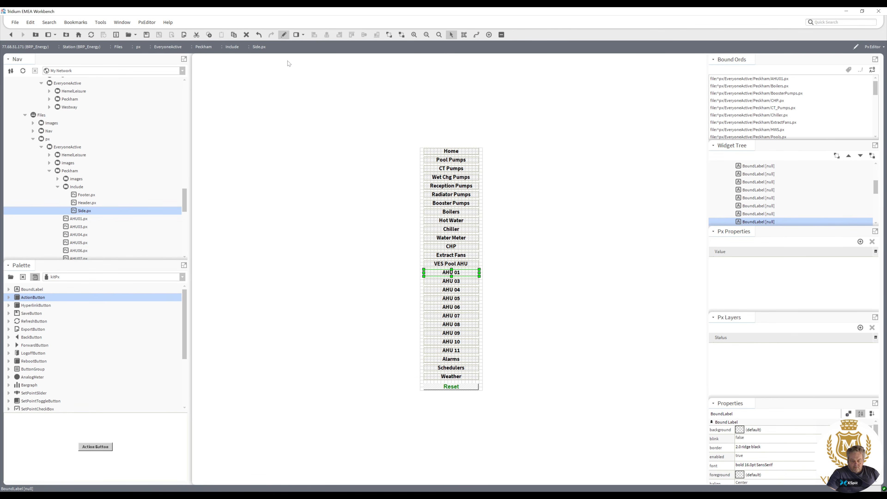
Switch to view mode and test the AHU 01 and AHU 03 side buttons.
left_click(502, 35)
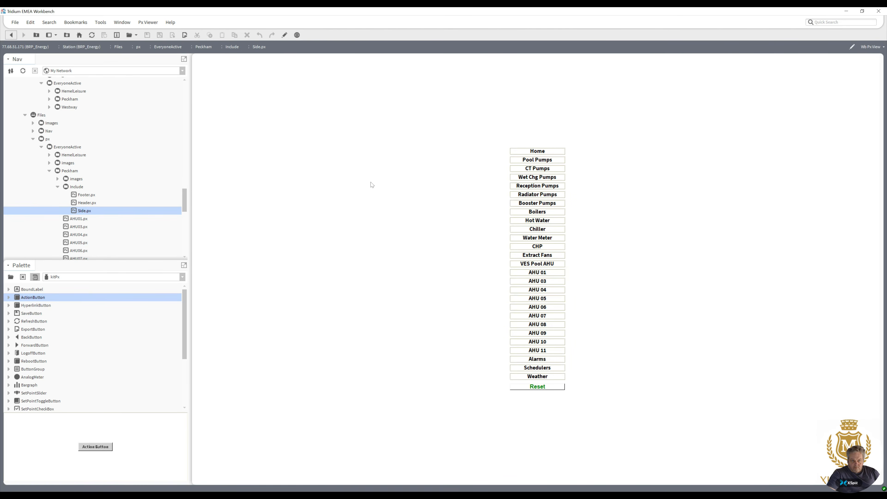
left_click(541, 274)
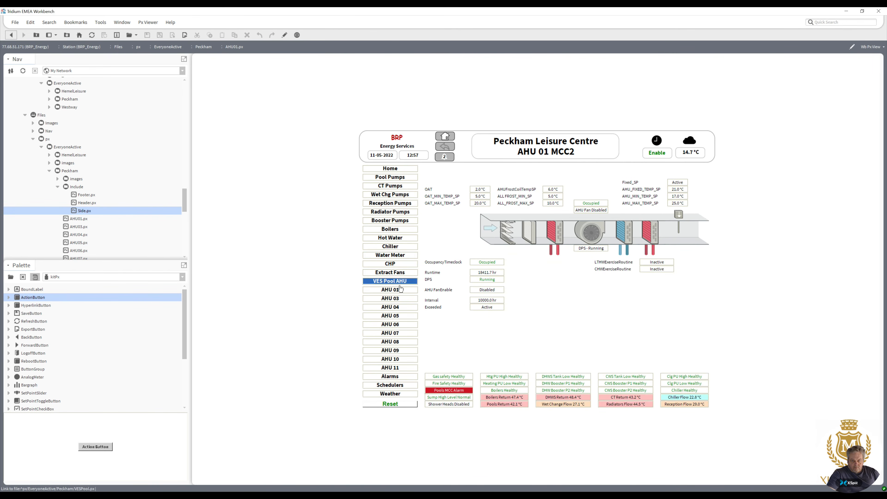
left_click(397, 298)
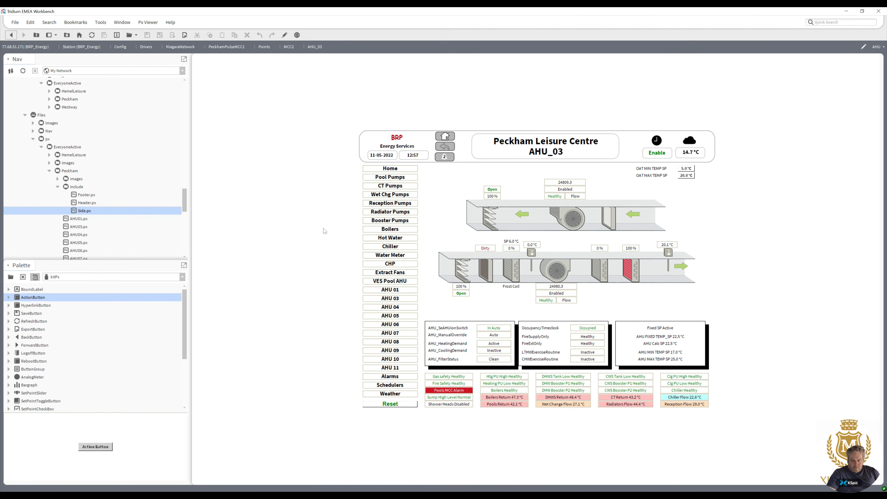
Delete the AHU03.px through AHU11.px graphic files from the Peckham px folder.
left_click_drag(186, 203, 185, 212)
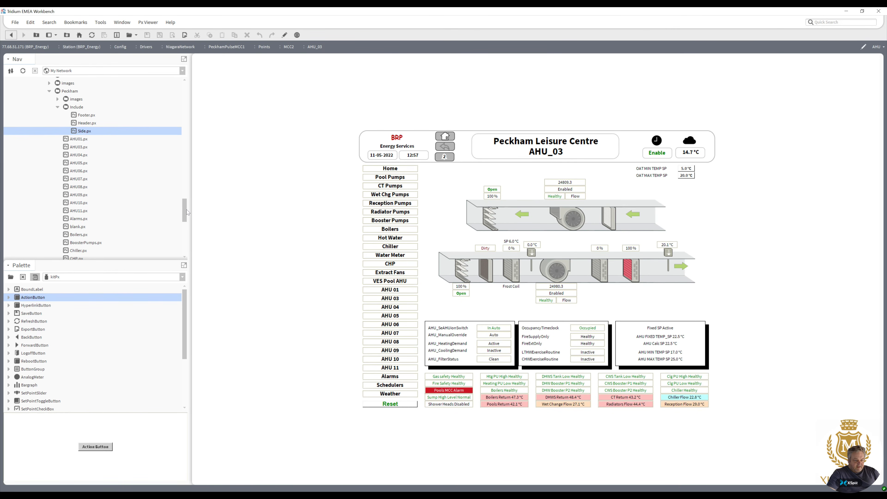
left_click(85, 147)
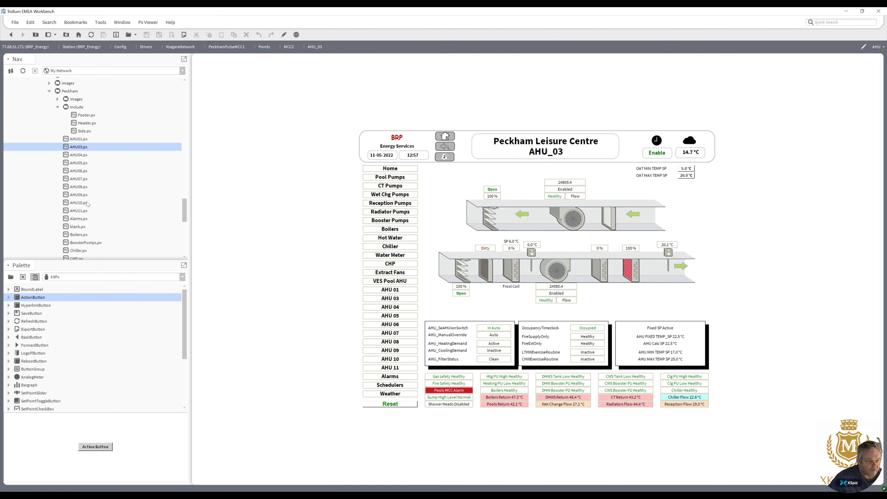
left_click(83, 212, "shift")
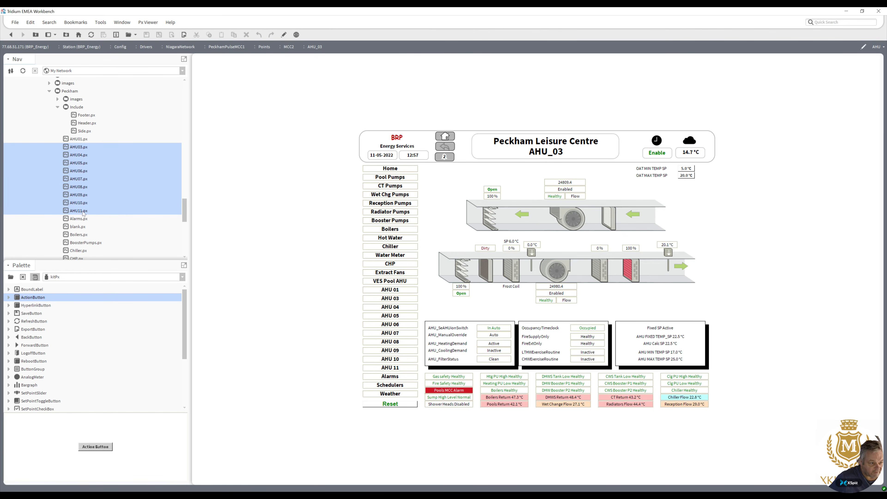
right_click(83, 212)
left_click(97, 239)
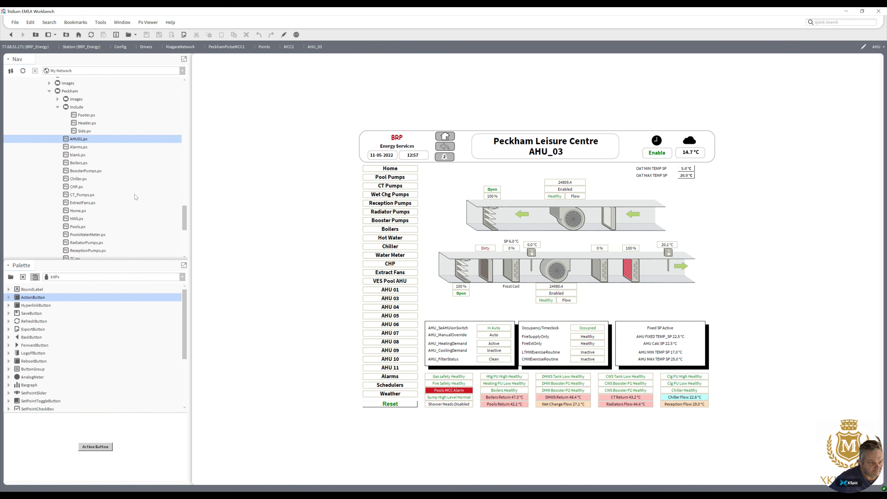
Open the AHU.px graphic in view mode and test the Home, Pool Pumps, CT Pumps, Wet Chg Pumps and Reception Pumps buttons.
left_click_drag(183, 210, 186, 233)
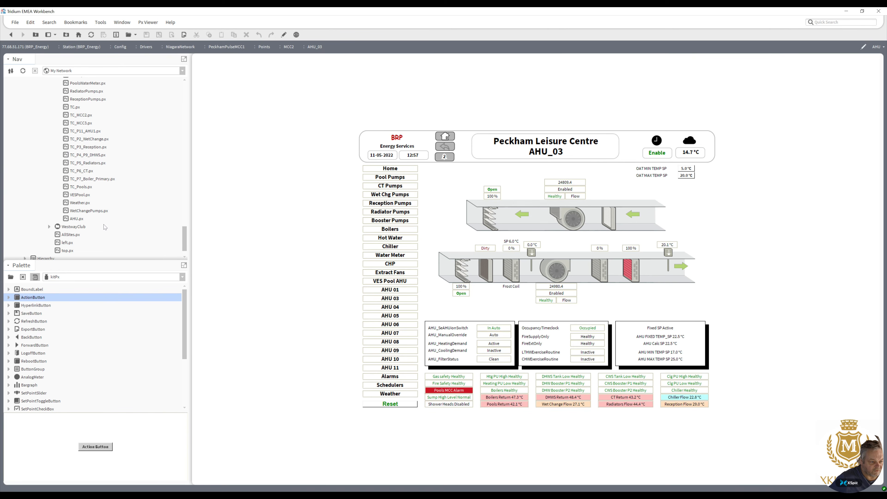
double_click(76, 219)
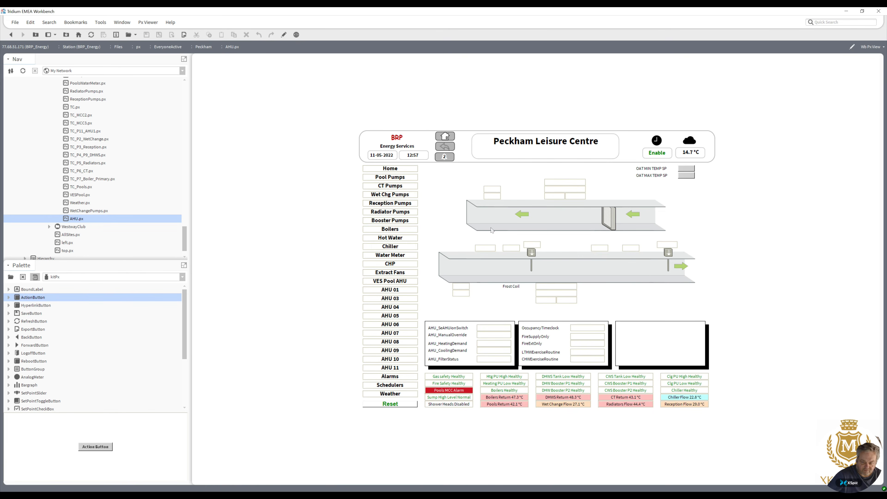
left_click(397, 169)
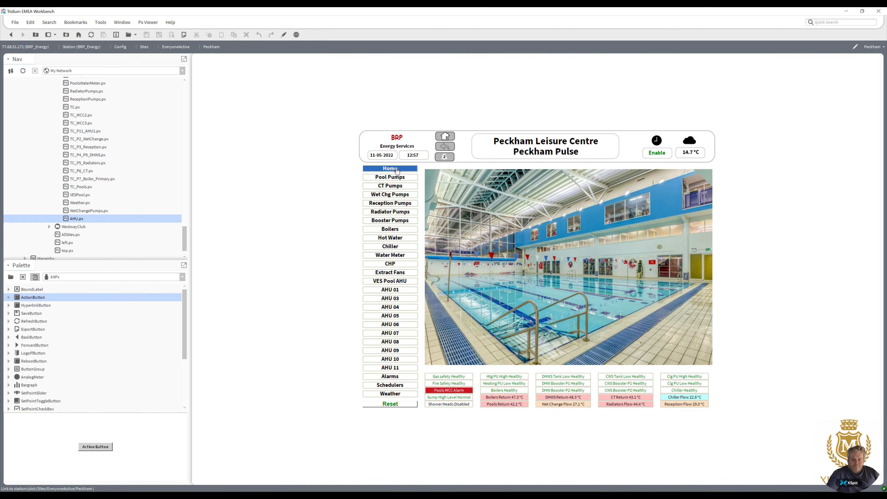
left_click(397, 178)
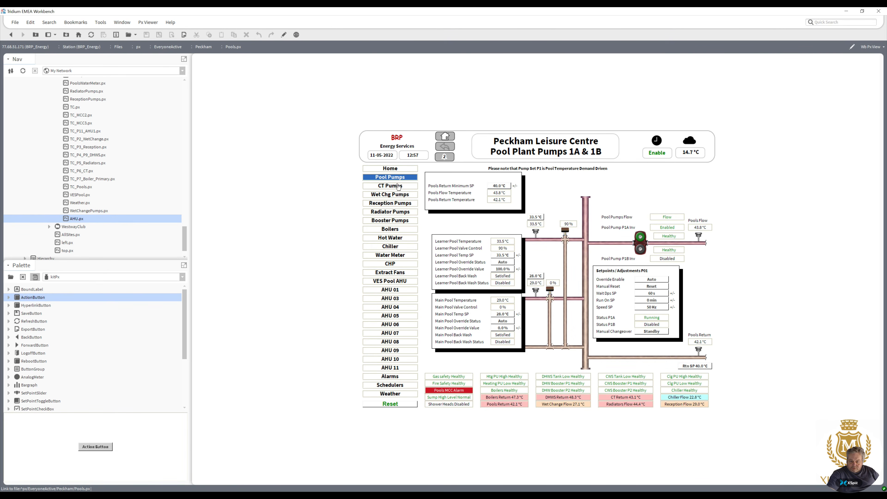
left_click(398, 187)
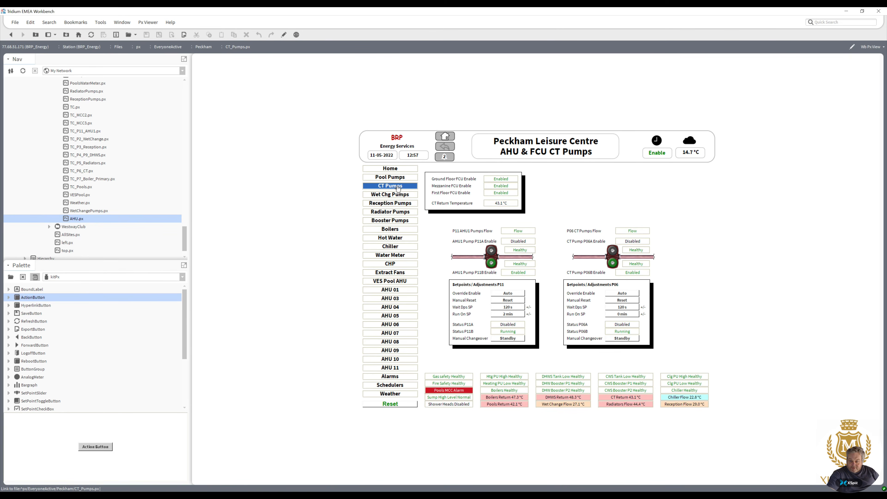
left_click(399, 195)
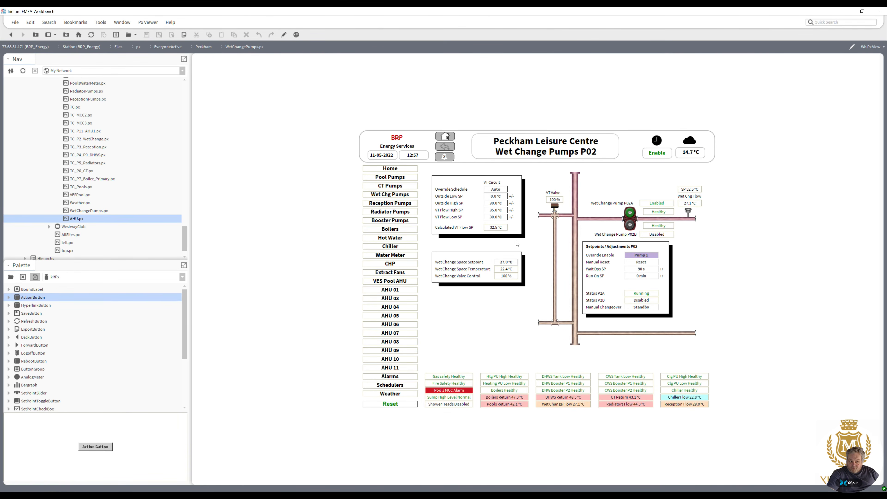
left_click(396, 204)
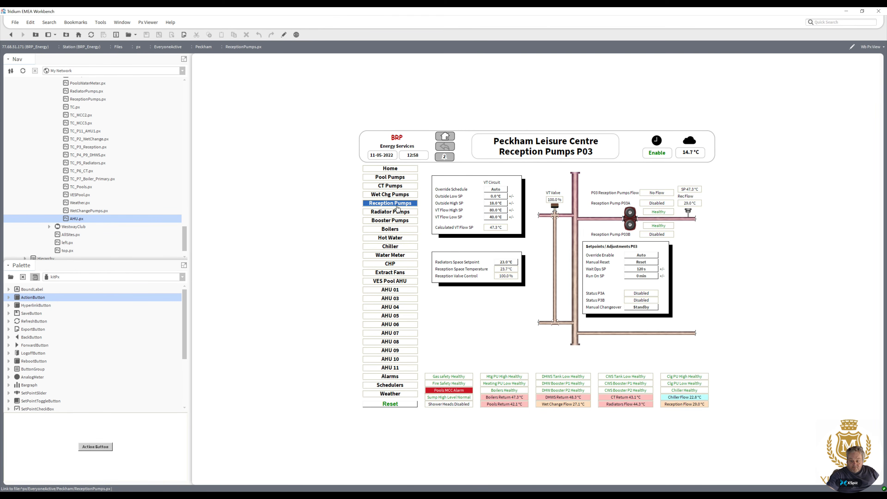
Test the Radiator Pumps, Booster Pumps, Boilers, Hot Water, Chiller, Water Meter, CHP, Extract Fans and VES Pool AHU side buttons.
left_click(398, 213)
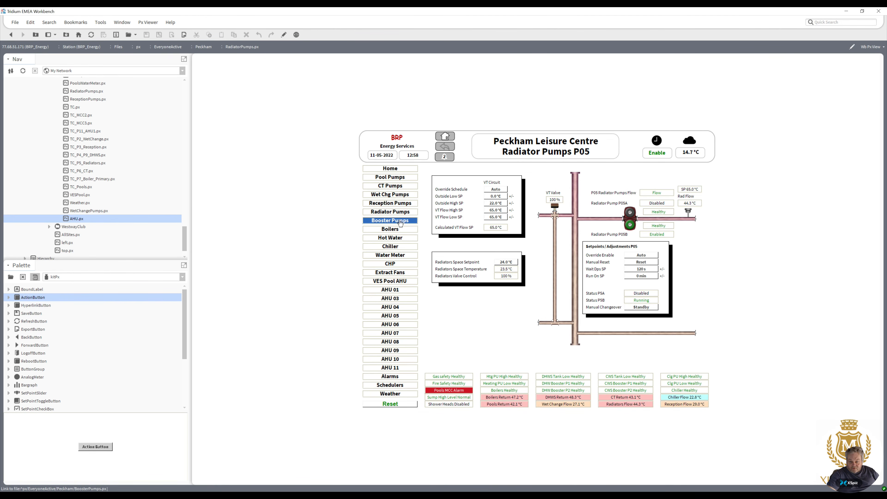
left_click(400, 222)
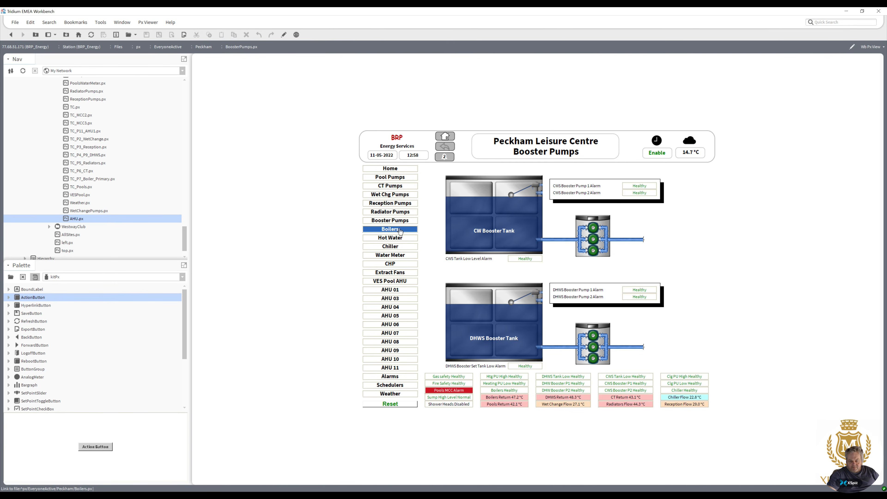
left_click(401, 230)
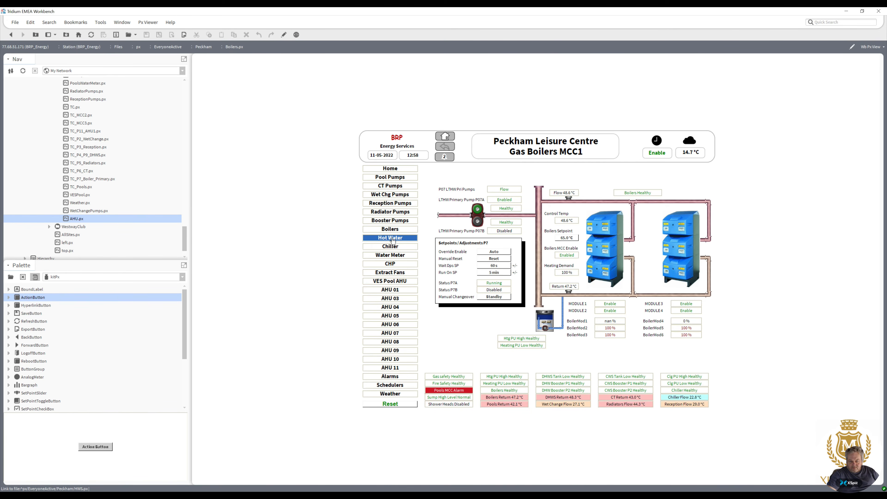
left_click(392, 239)
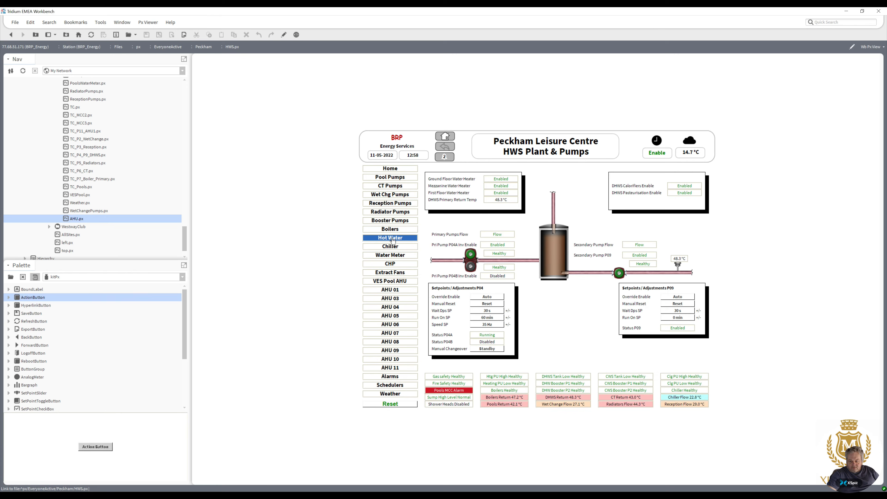
left_click(393, 249)
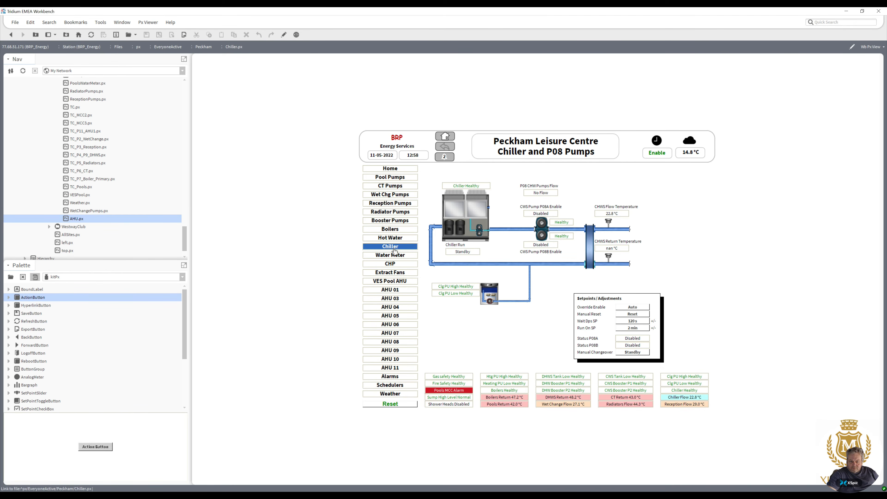
left_click(394, 257)
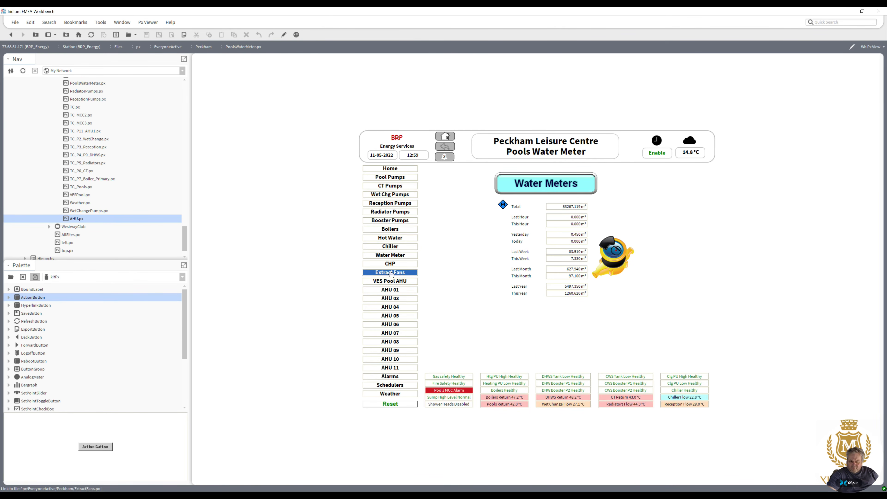
left_click(391, 263)
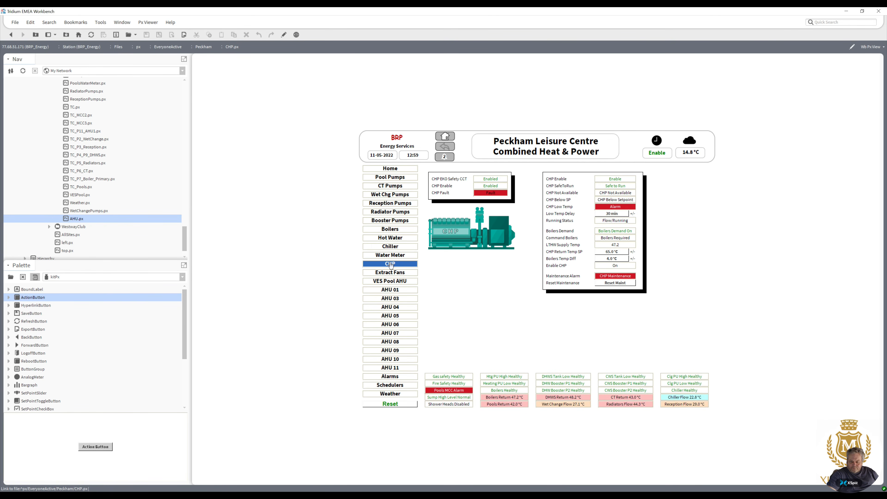
left_click(391, 274)
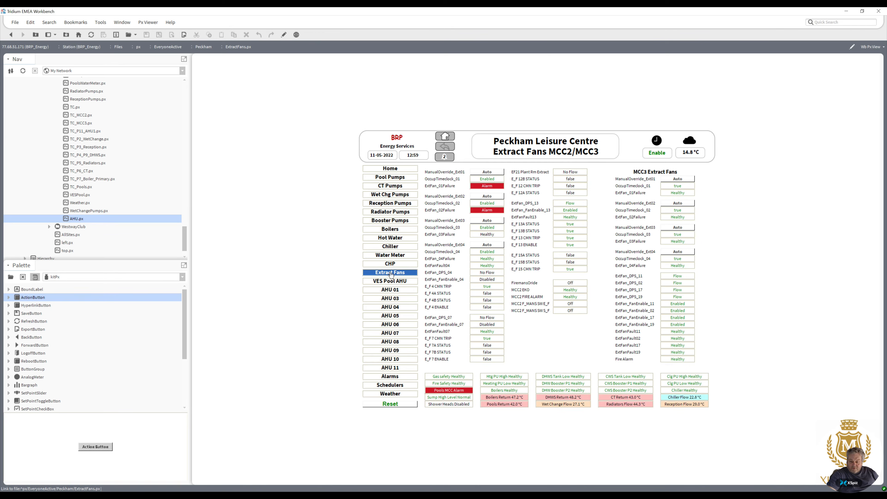
left_click(392, 282)
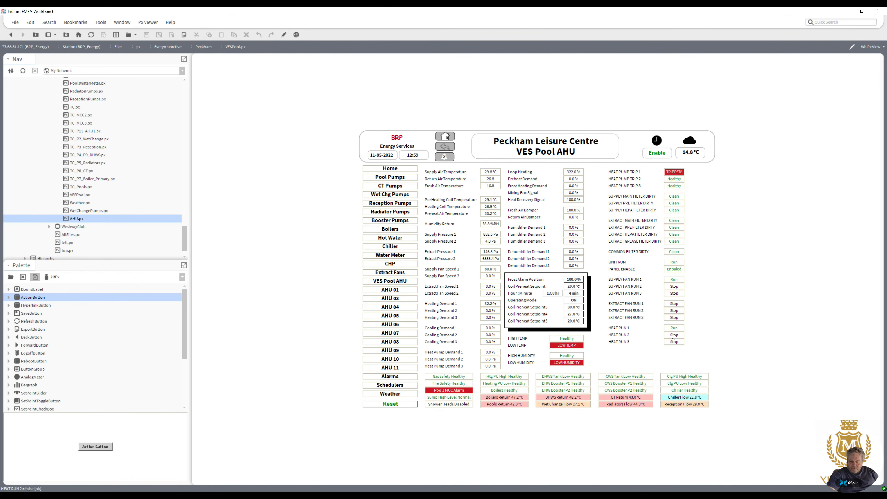
Test the AHU 03 through AHU 11 side navigation buttons one after another.
left_click(397, 299)
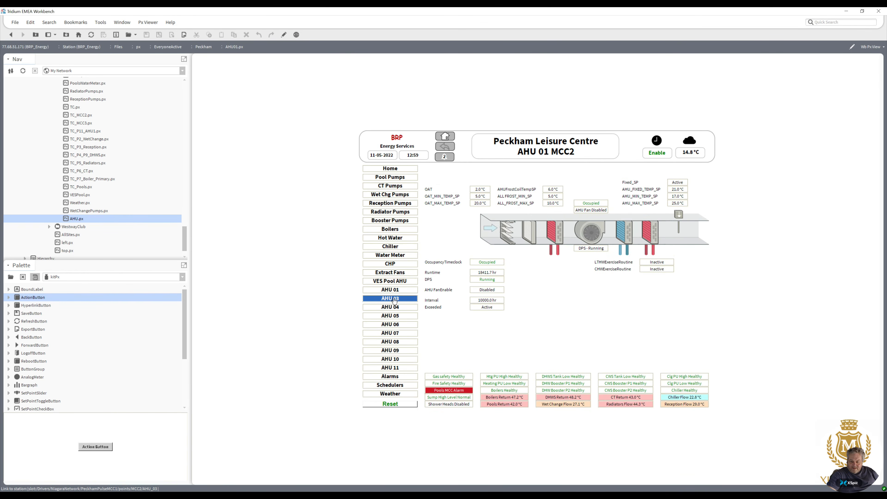
left_click(391, 308)
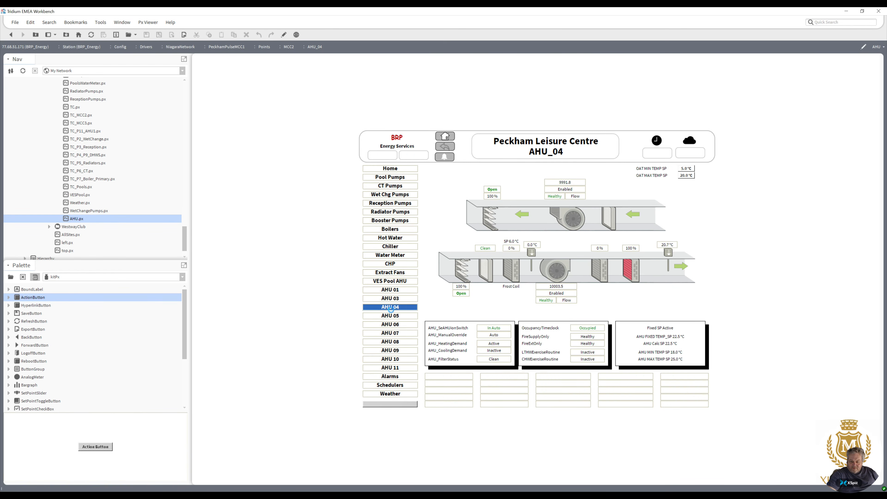
left_click(390, 324)
left_click(389, 333)
left_click(390, 341)
left_click(390, 350)
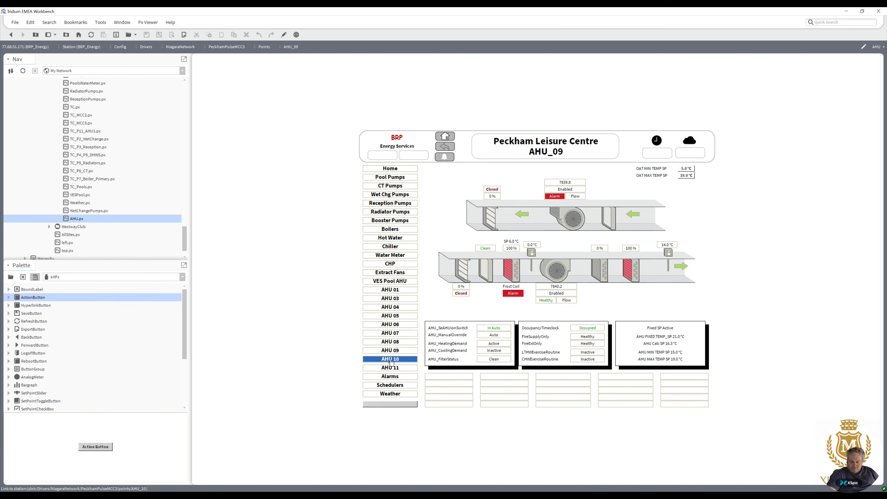
left_click(391, 361)
left_click(391, 369)
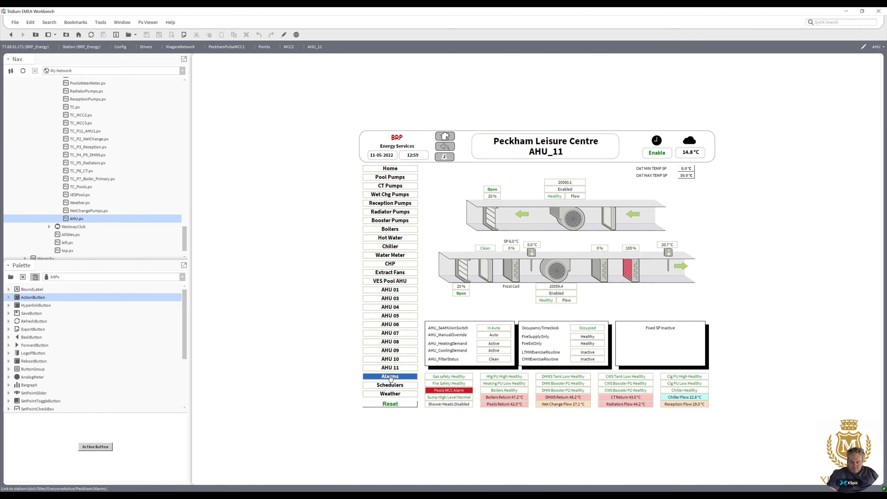
Open the Alarms page, acknowledge the NiagaraNetwork BRP_Energy alarm and remove it from the alarm console.
left_click(390, 377)
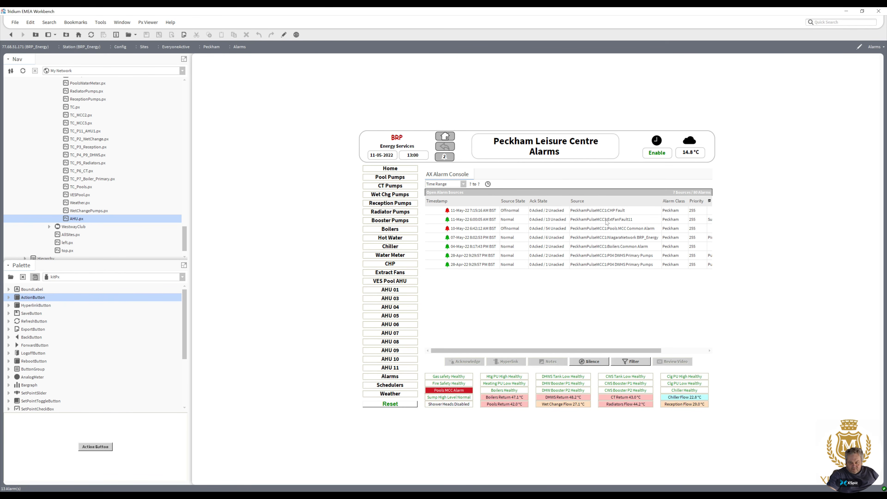
left_click(481, 240)
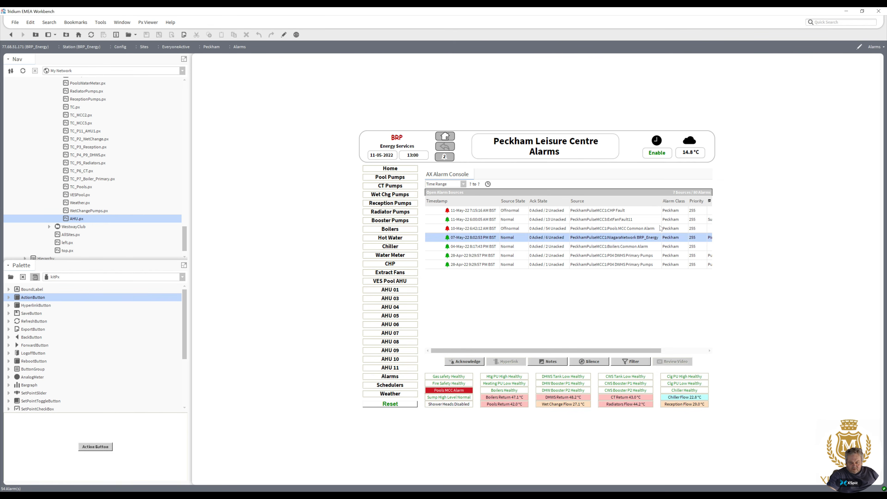
left_click(470, 363)
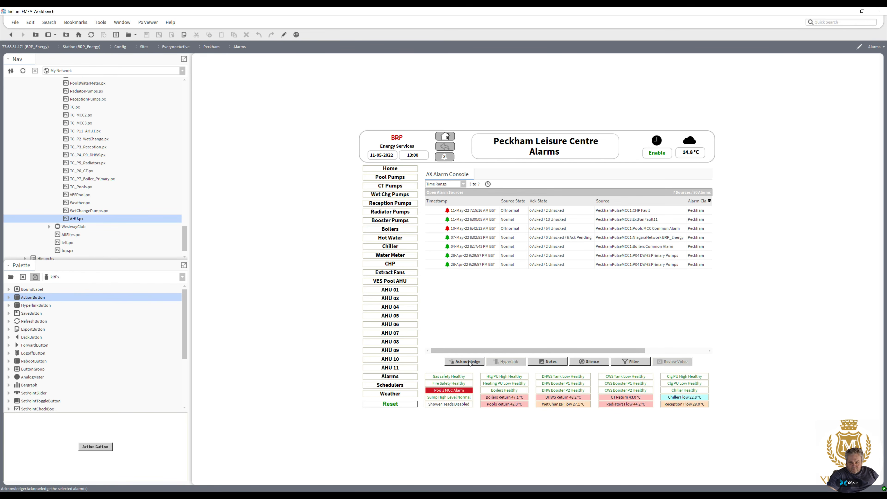
left_click(476, 240)
left_click(470, 361)
left_click(481, 239)
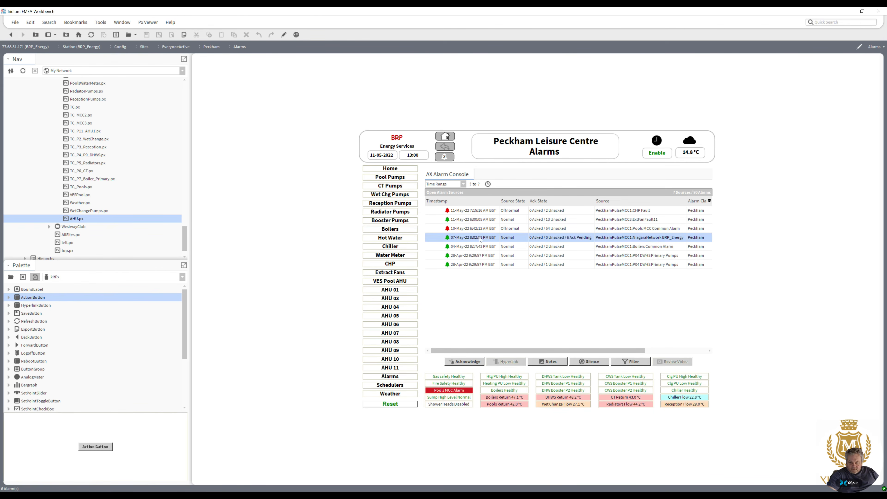
right_click(480, 237)
left_click(504, 285)
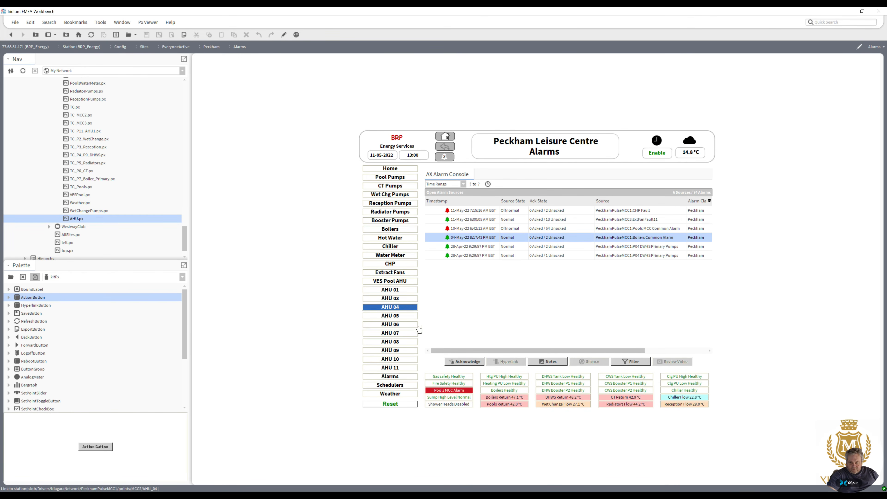
Test the Schedulers, Weather and Home side buttons plus the header's alarm, home, schedule and weather icons, then navigate back.
left_click(399, 385)
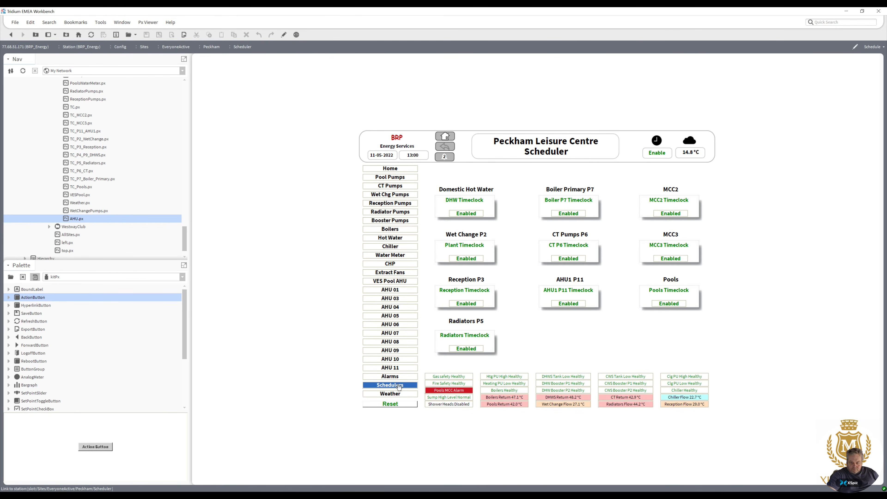
left_click(396, 394)
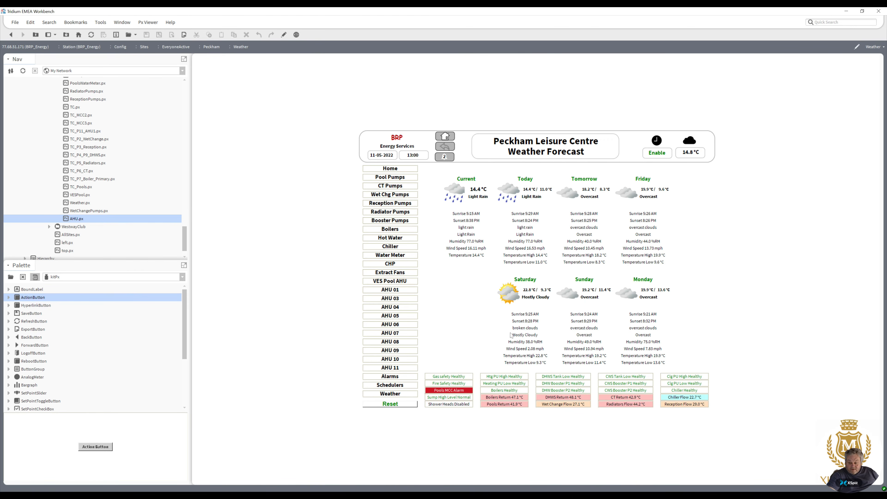
left_click(395, 170)
left_click(444, 158)
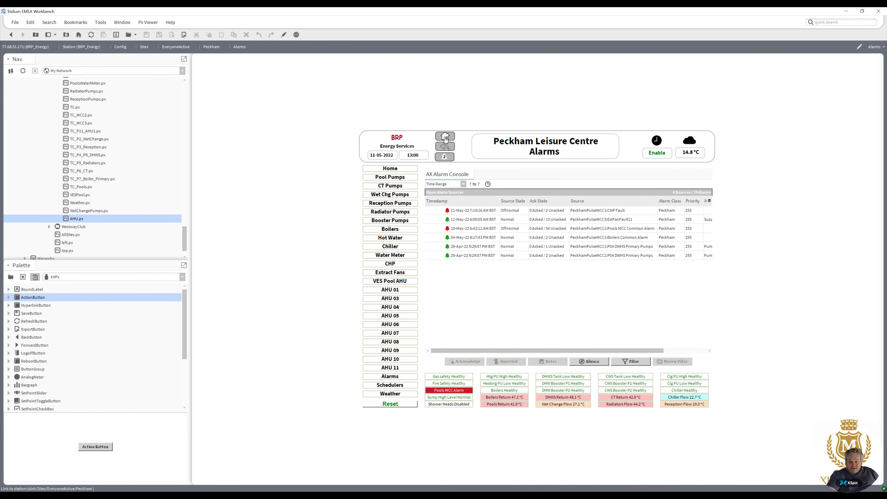
left_click(445, 137)
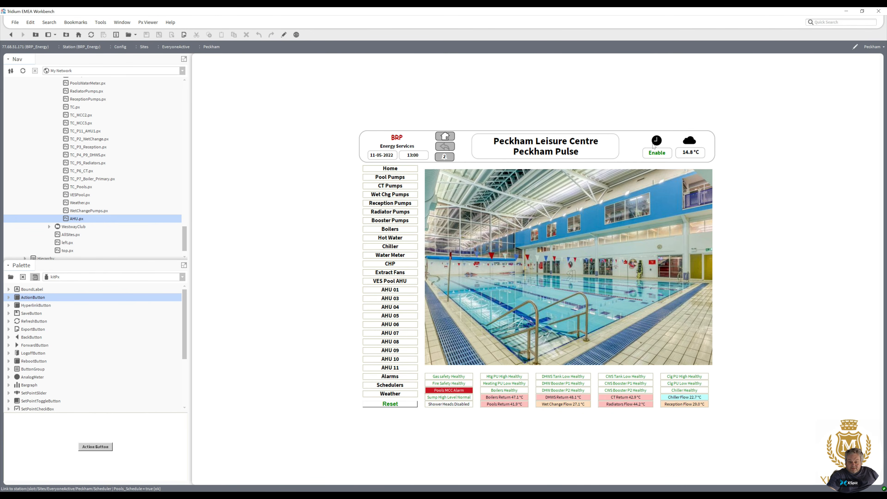
left_click(654, 144)
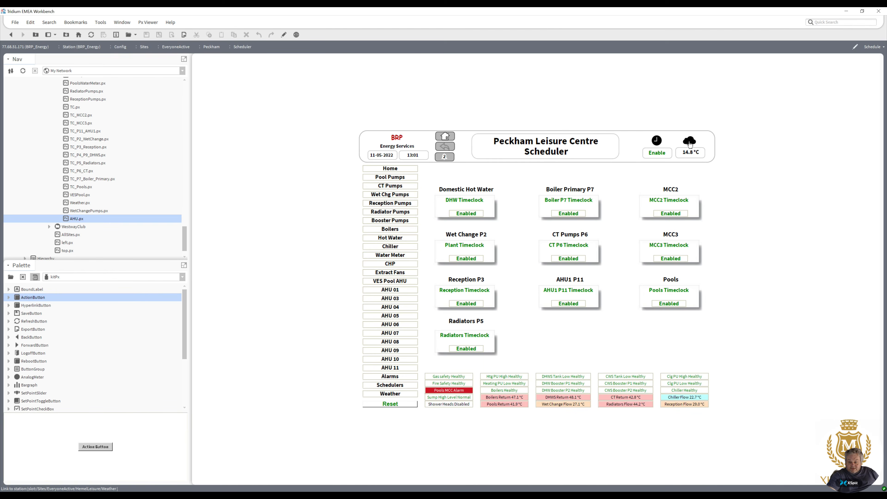
left_click(690, 147)
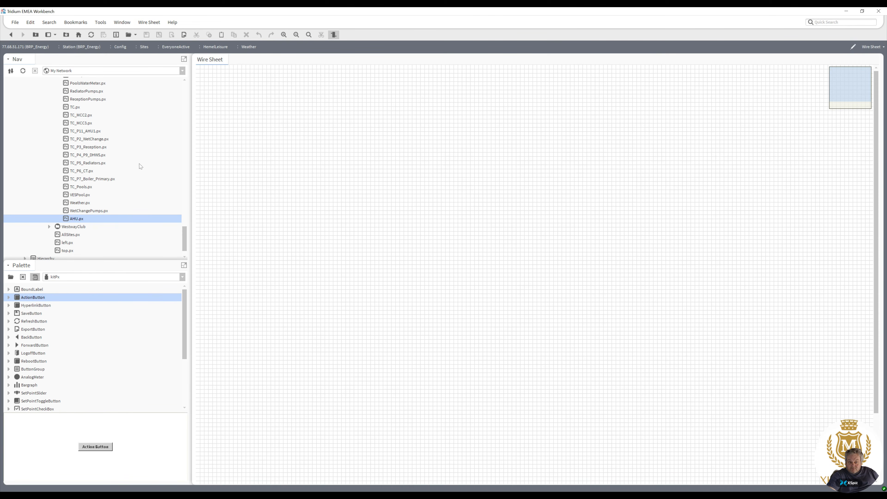
left_click(11, 34)
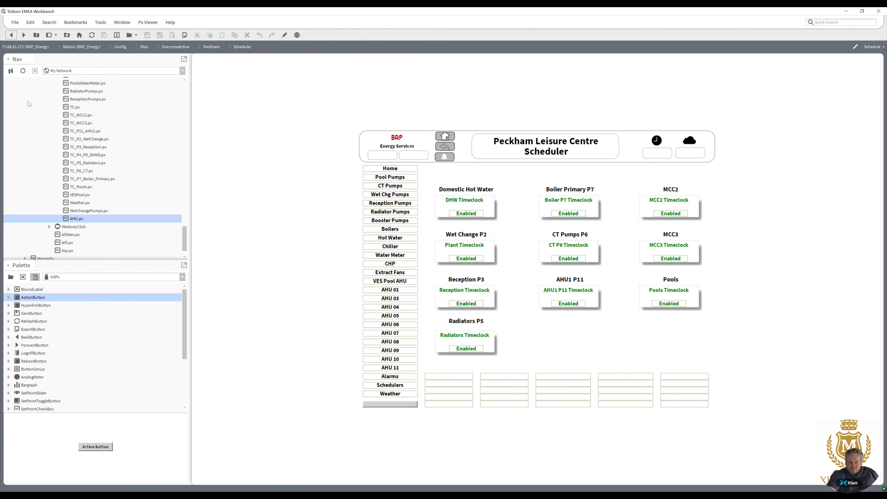
Open the Header.px graphic from the Peckham include folder.
left_click_drag(183, 237, 184, 212)
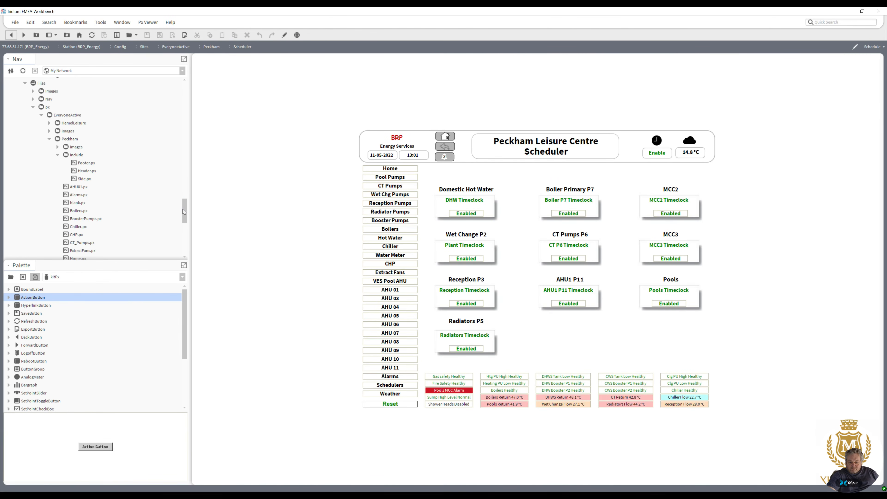
left_click(86, 171)
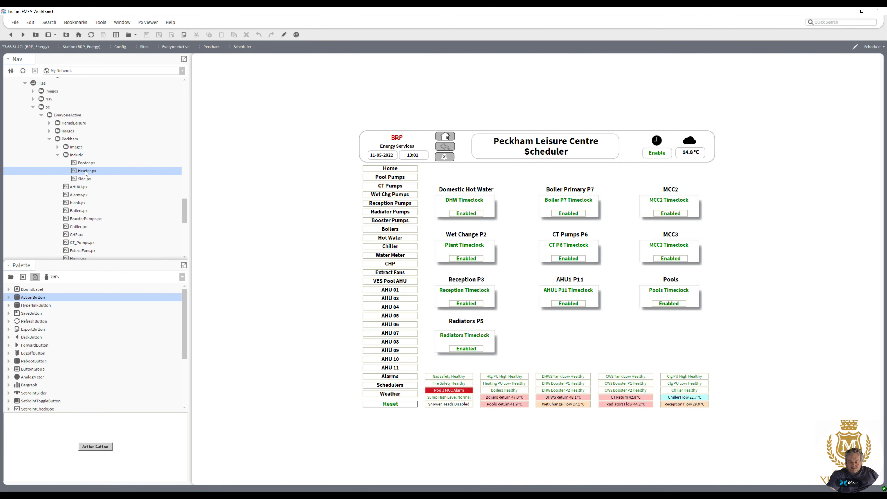
double_click(86, 171)
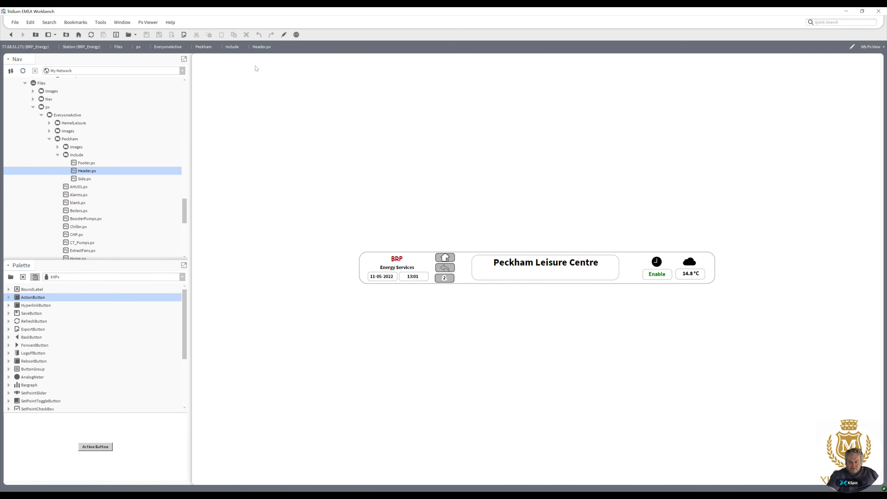
In edit mode, relink the header's weather icon hyperlink to file:^px/EveryoneActive/Peckham/Weather.px and apply it.
left_click(283, 35)
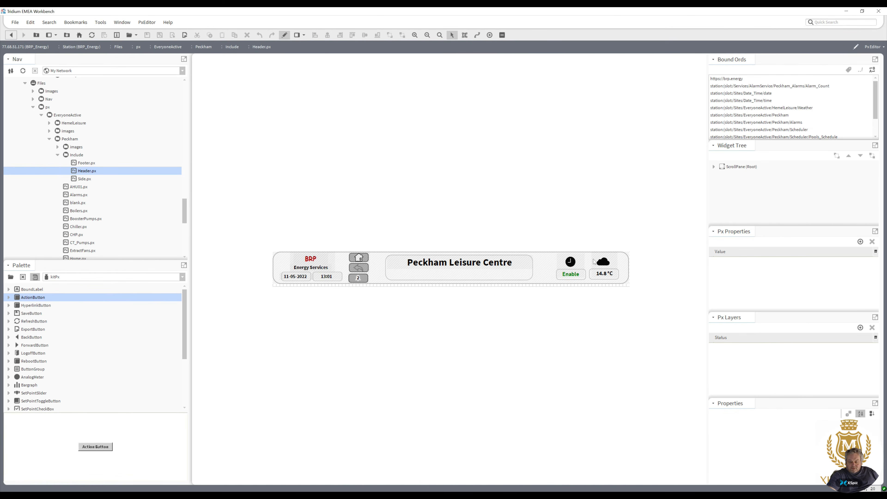
double_click(600, 262)
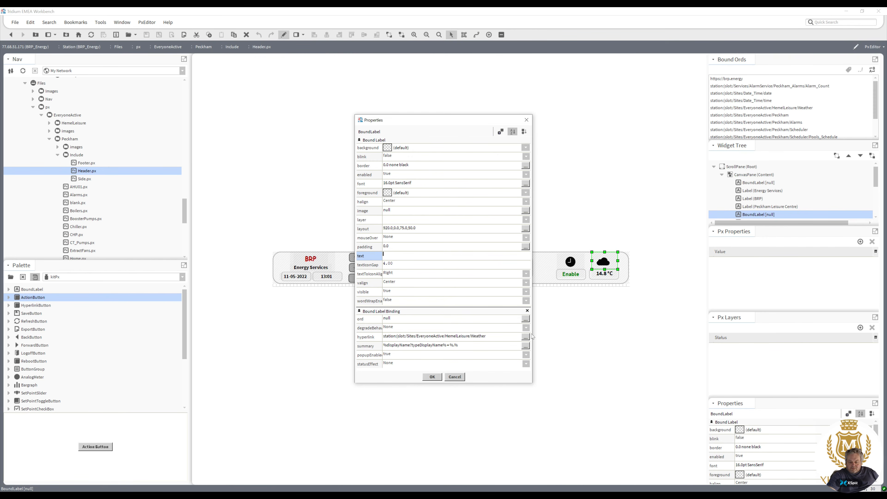
left_click(525, 337)
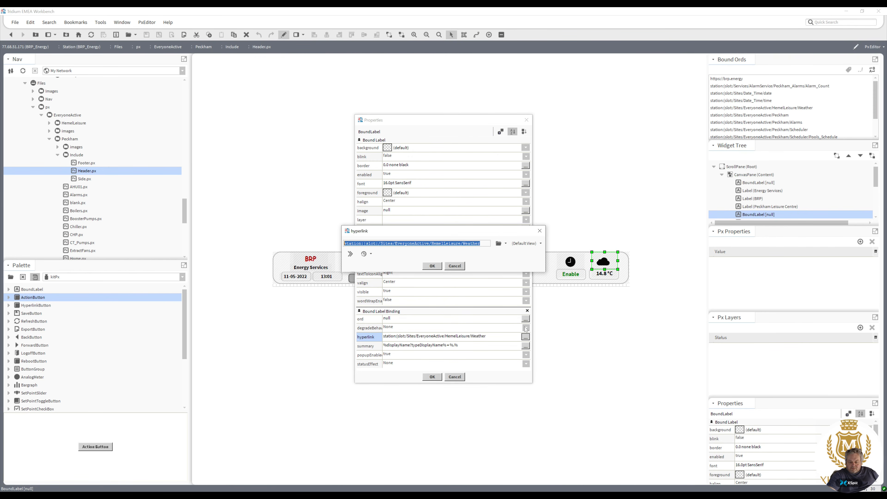
left_click(505, 244)
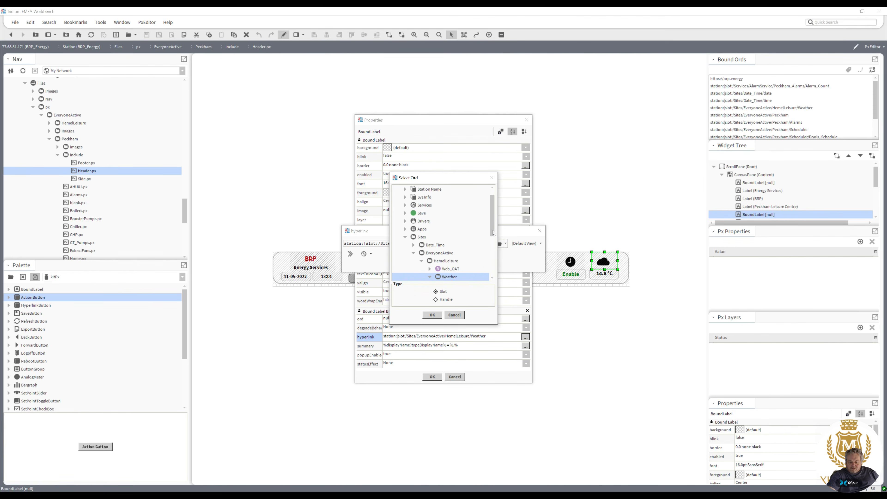
left_click(454, 315)
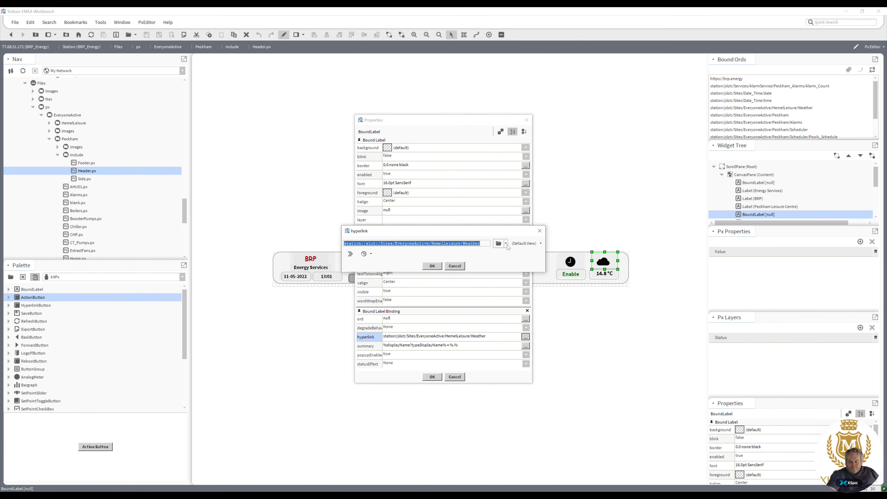
left_click(505, 243)
left_click(515, 288)
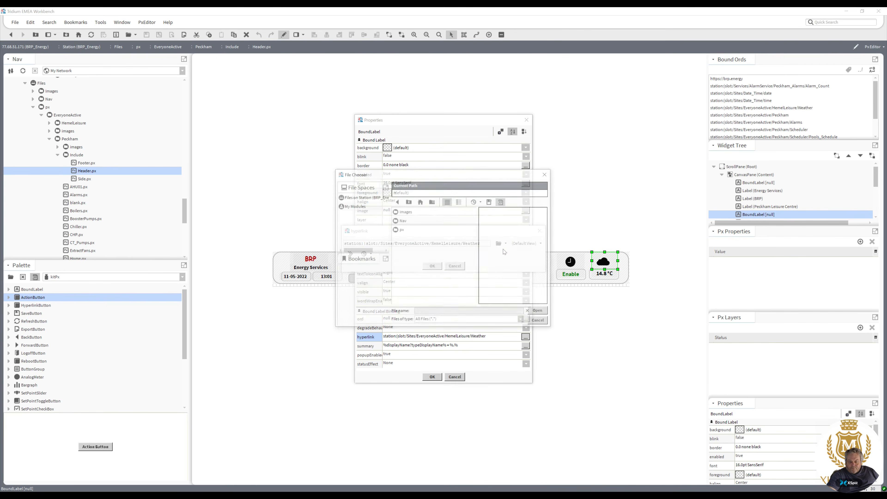
double_click(403, 232)
double_click(413, 212)
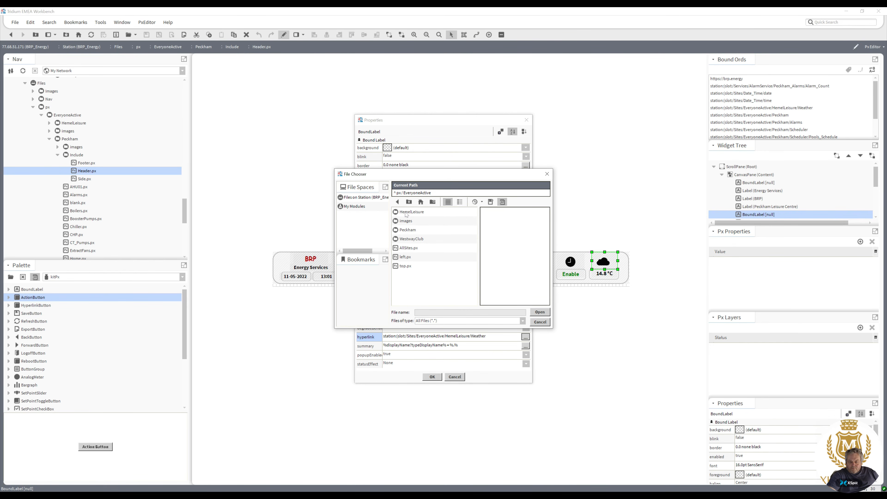
double_click(404, 230)
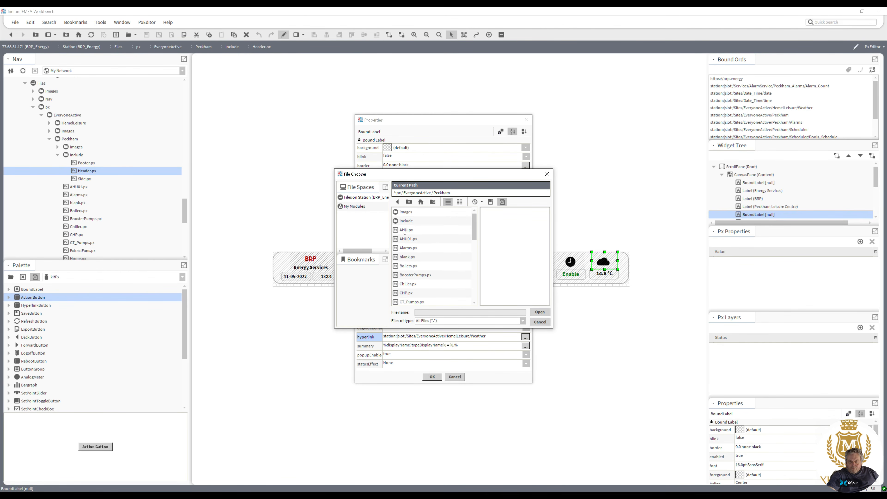
left_click_drag(474, 234, 478, 294)
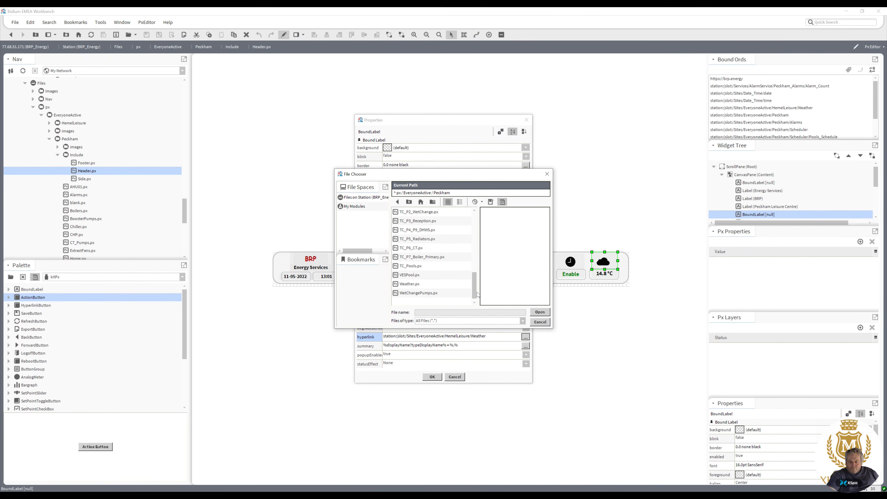
double_click(410, 284)
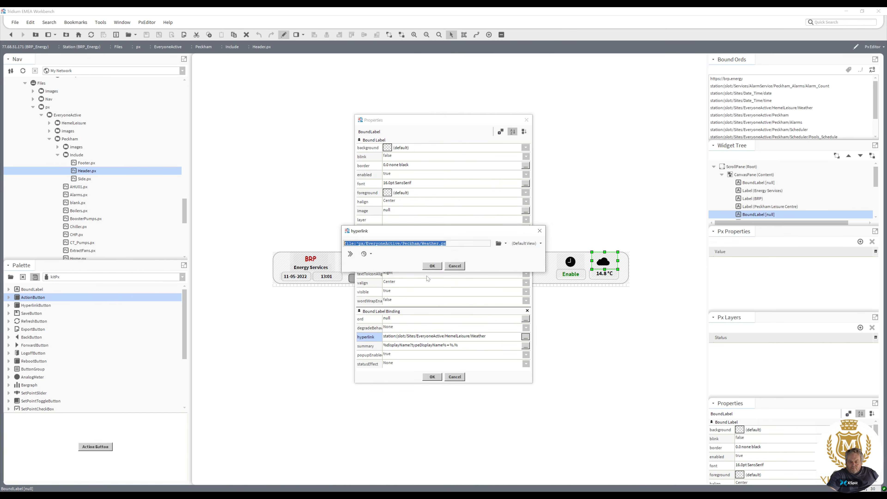
left_click(433, 267)
left_click(434, 376)
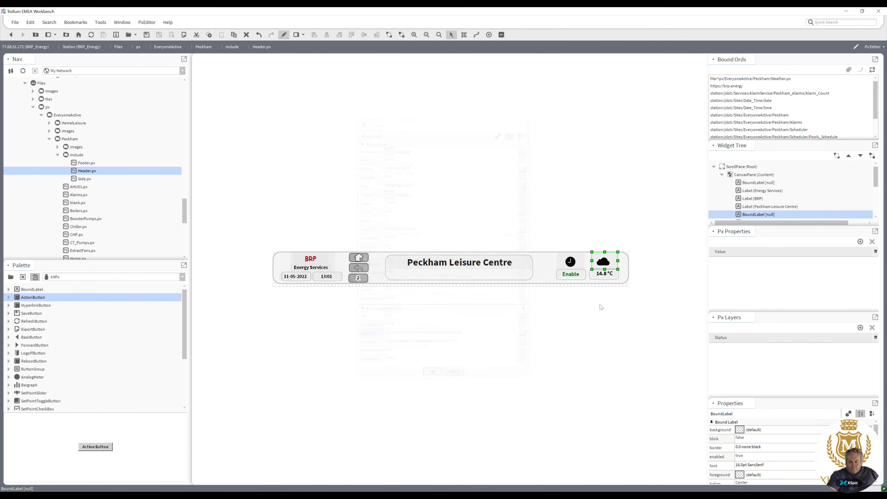
Inspect the outside temperature label's binding properties and switch the header back to view mode.
double_click(605, 276)
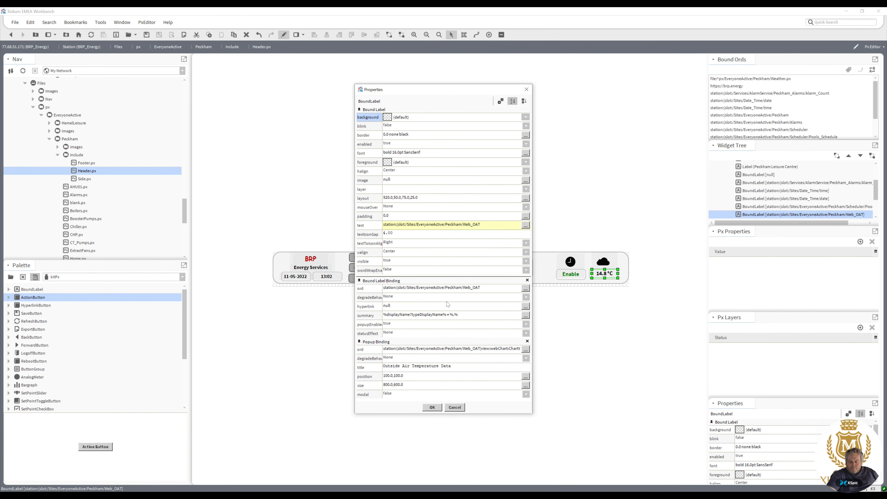
left_click(432, 407)
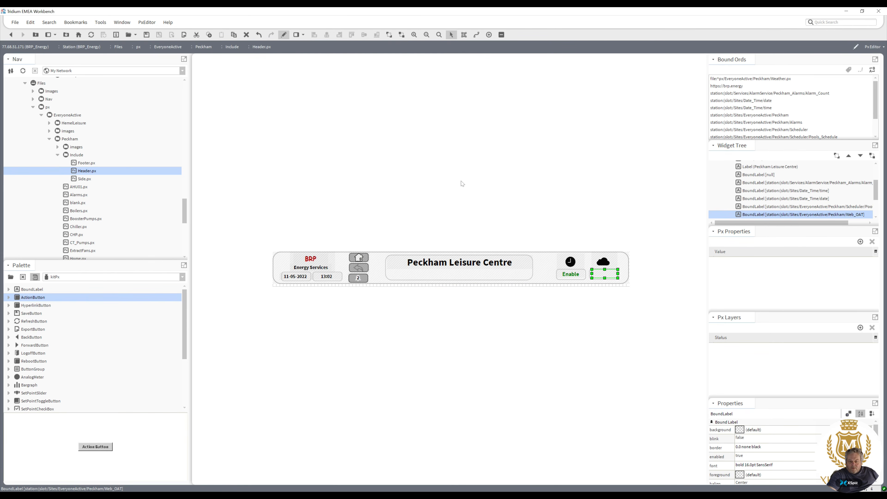
left_click(283, 34)
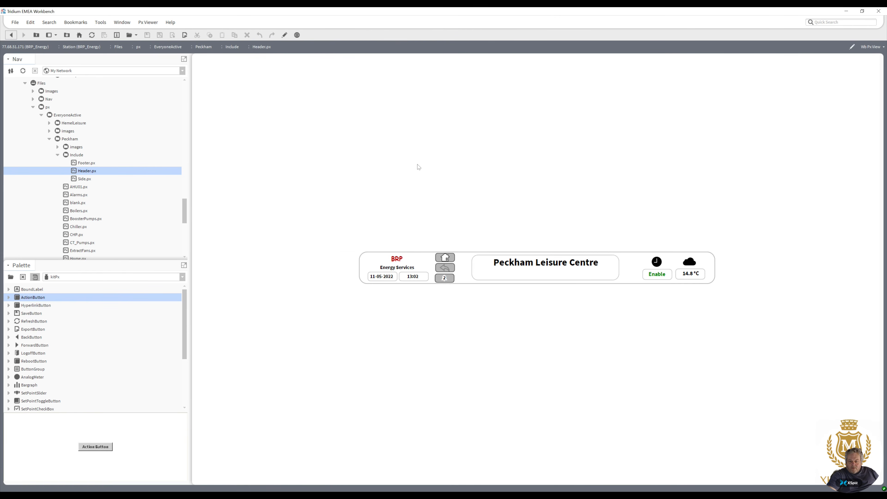
Test the header's weather icon and the Outside Air Temperature Data popup, then close the popup.
left_click(688, 266)
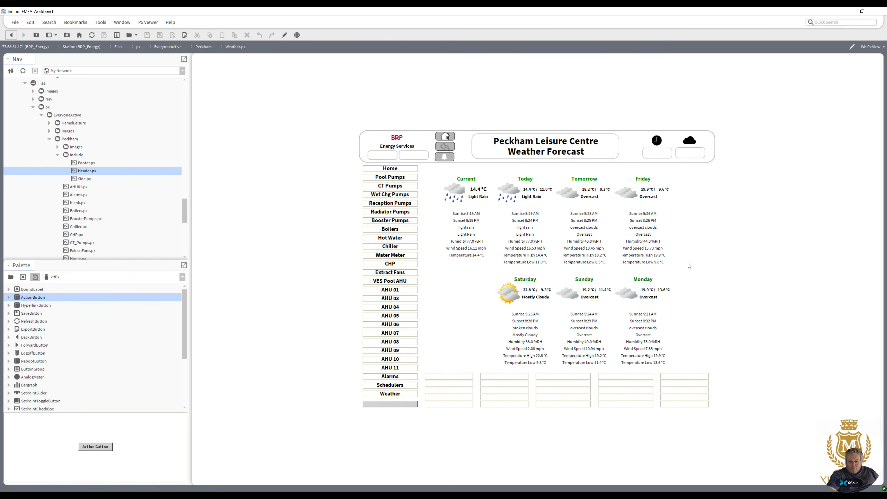
left_click(691, 156)
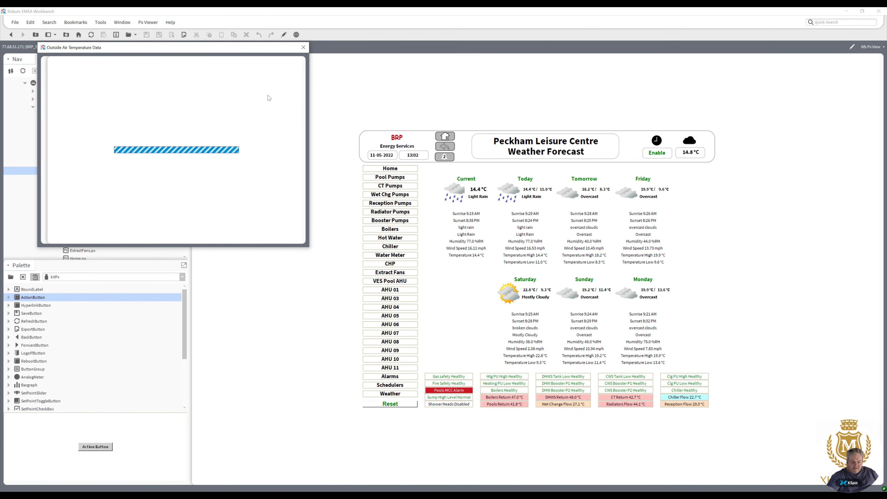
left_click_drag(198, 52, 385, 119)
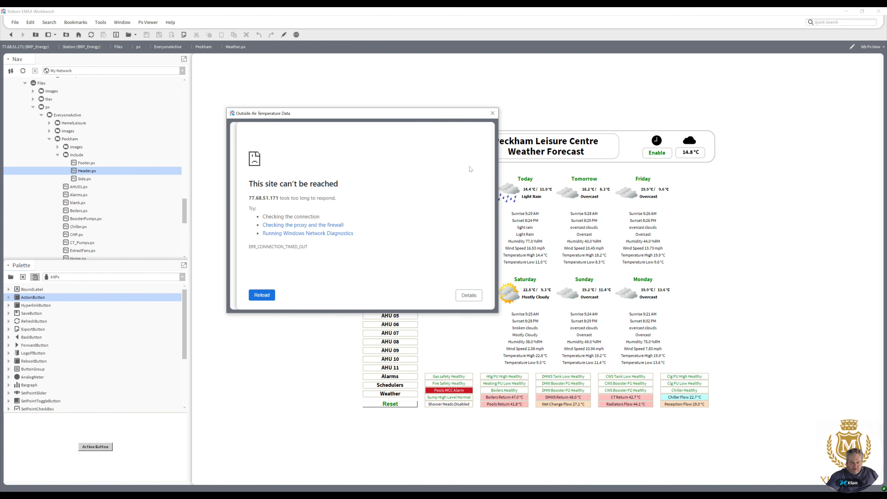
left_click(492, 114)
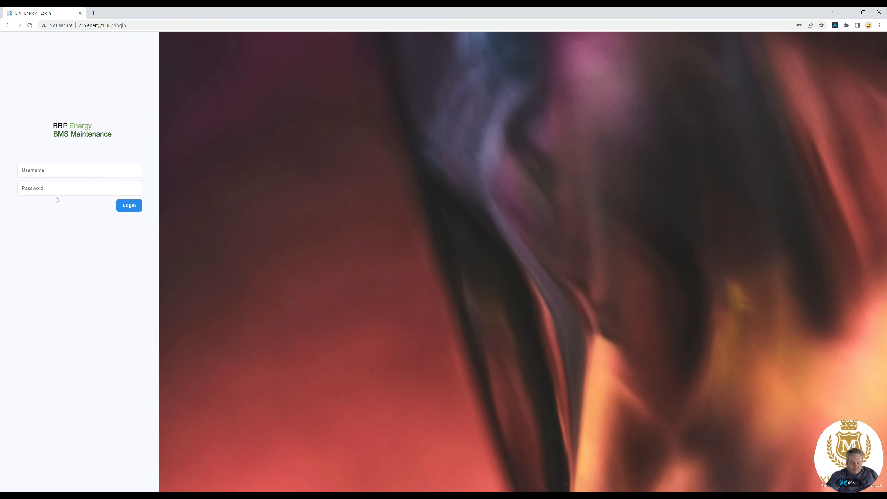
In the web browser, log in to BRP Energy with saved credentials and open the Peckham site.
left_click(60, 171)
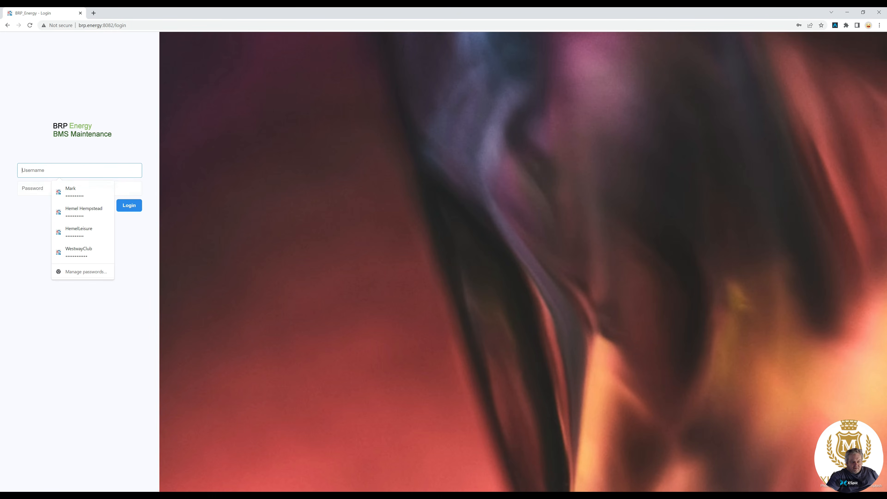
left_click(73, 193)
left_click(130, 205)
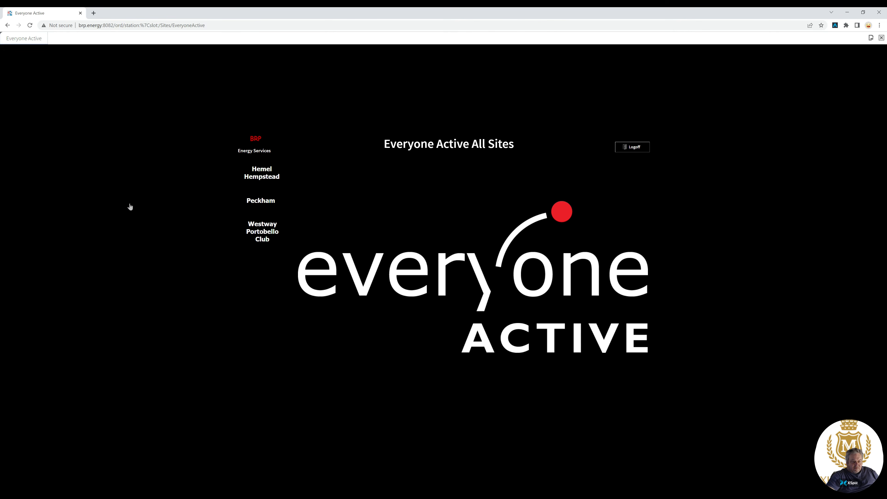
left_click(263, 205)
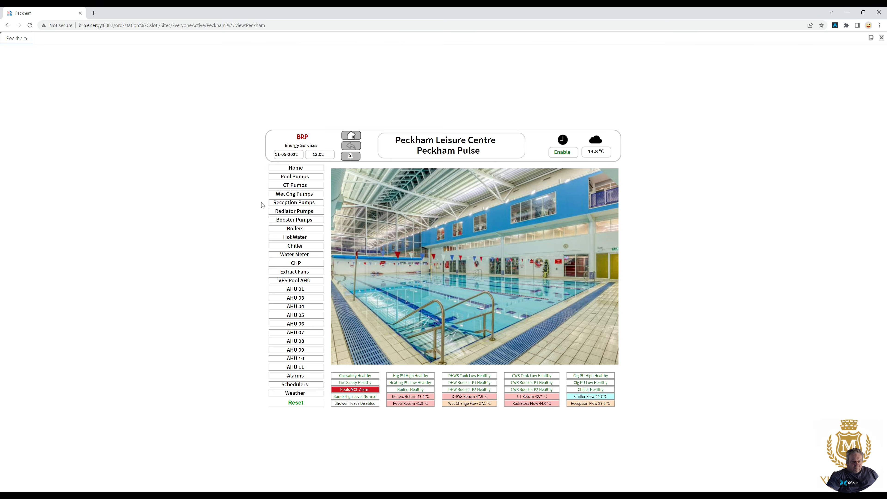
Open the outside air temperature chart, view it for Last Month and Month-To-Date, then close it.
left_click(598, 155)
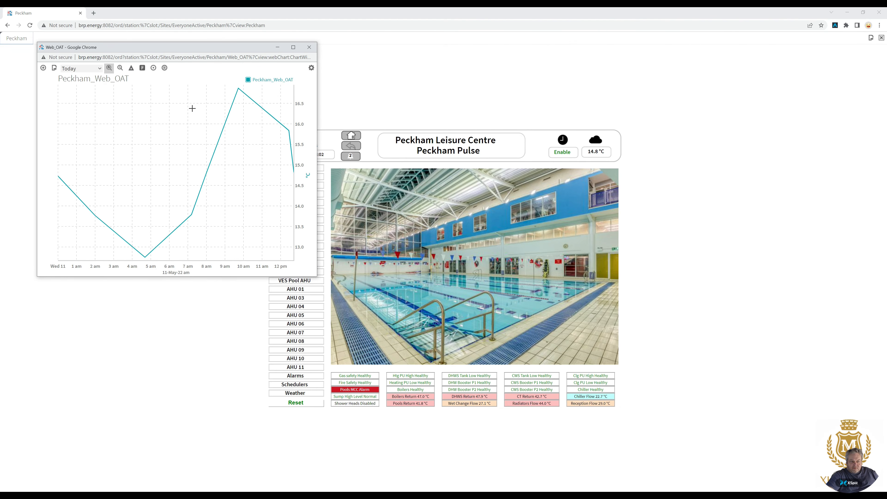
left_click(99, 70)
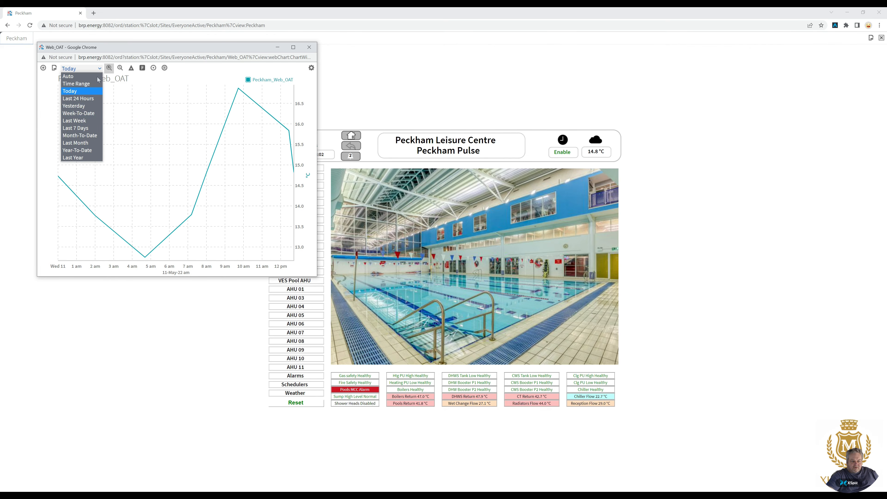
left_click(90, 142)
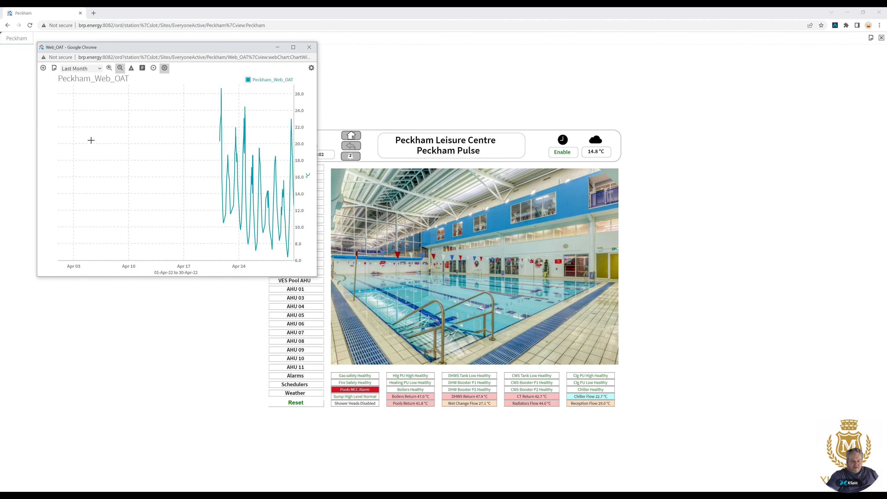
left_click(100, 69)
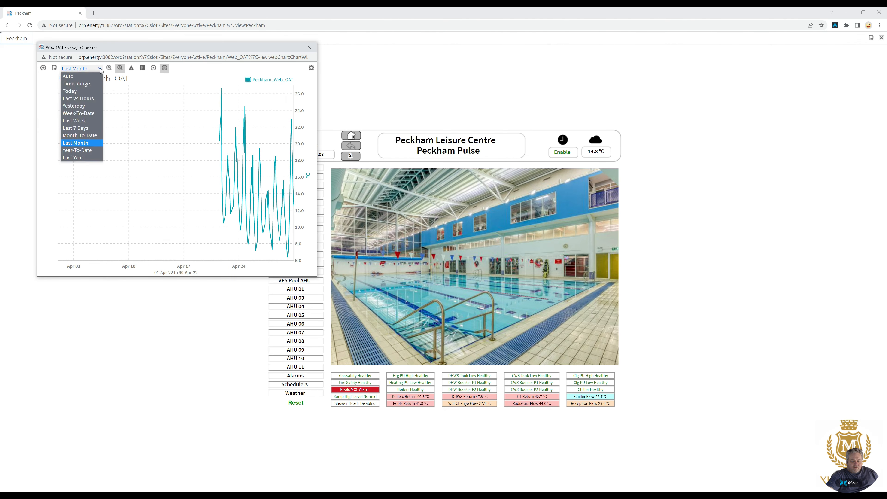
left_click(89, 135)
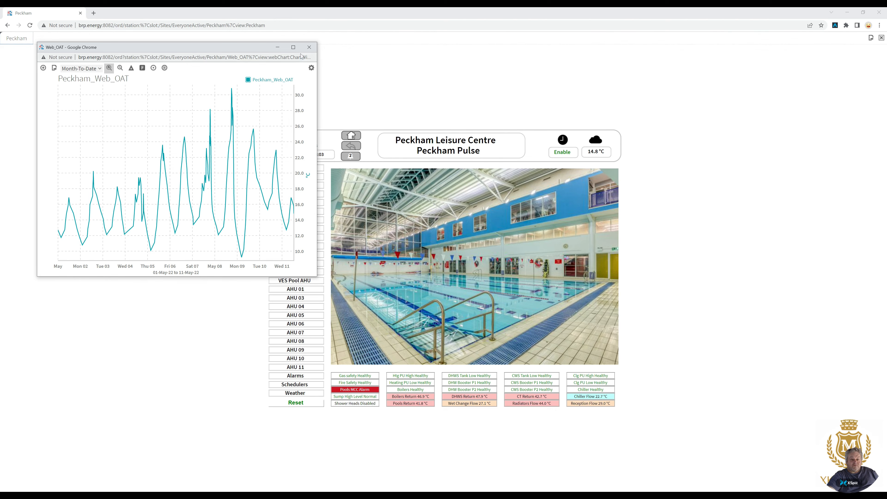
left_click(309, 46)
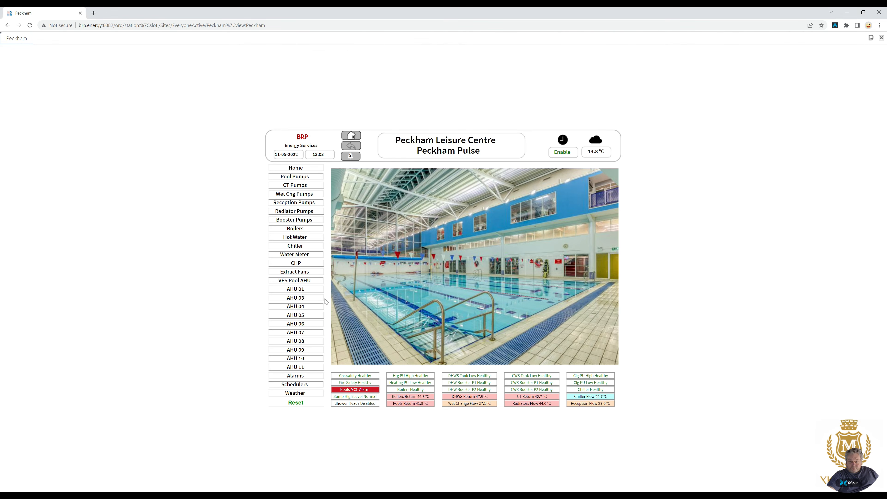
Test the AHU 03 through AHU 11 side navigation buttons in the browser.
left_click(309, 298)
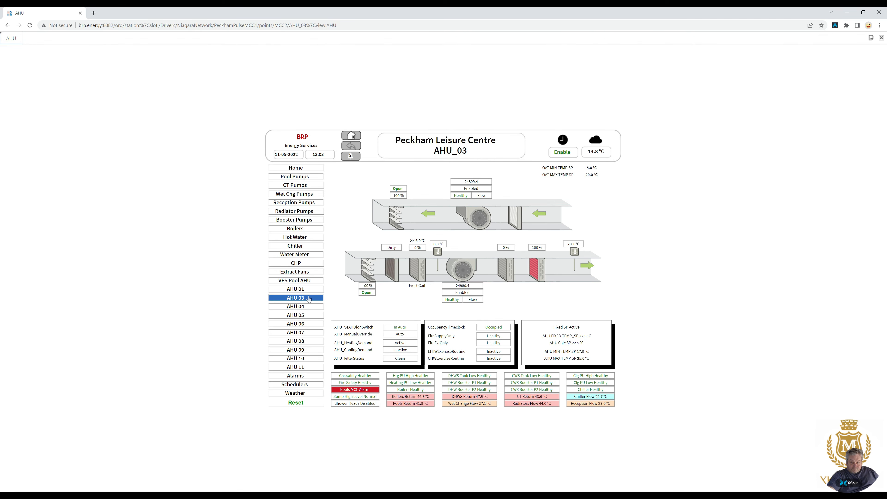
left_click(307, 306)
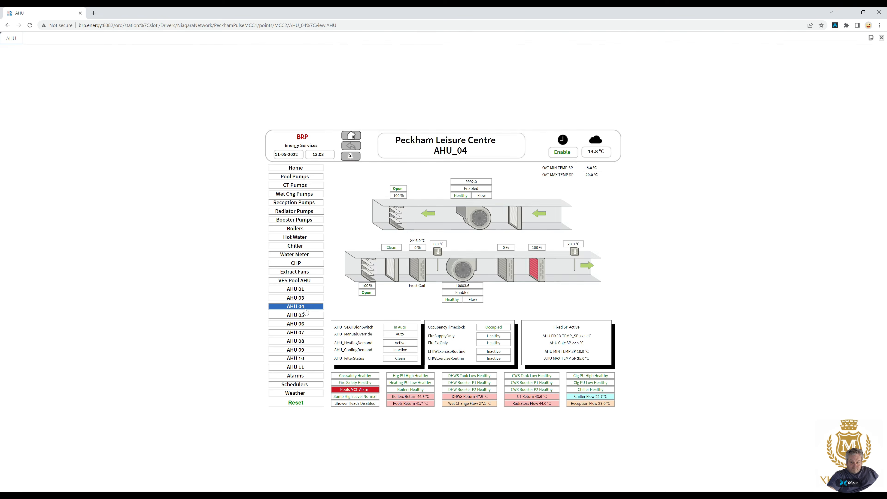
left_click(306, 314)
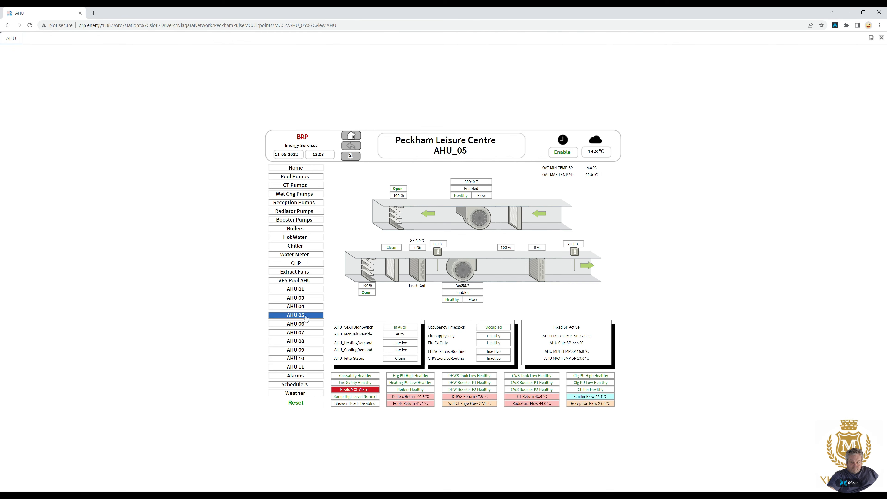
left_click(306, 334)
left_click(306, 341)
left_click(306, 348)
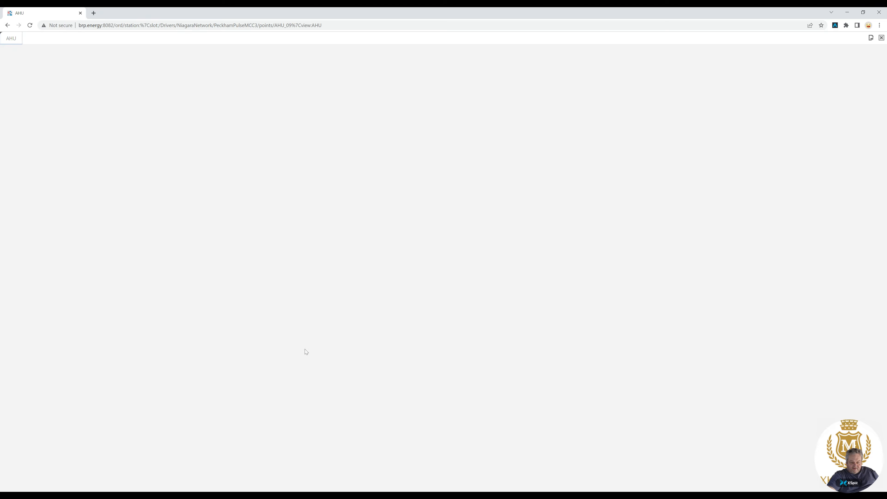
left_click(305, 359)
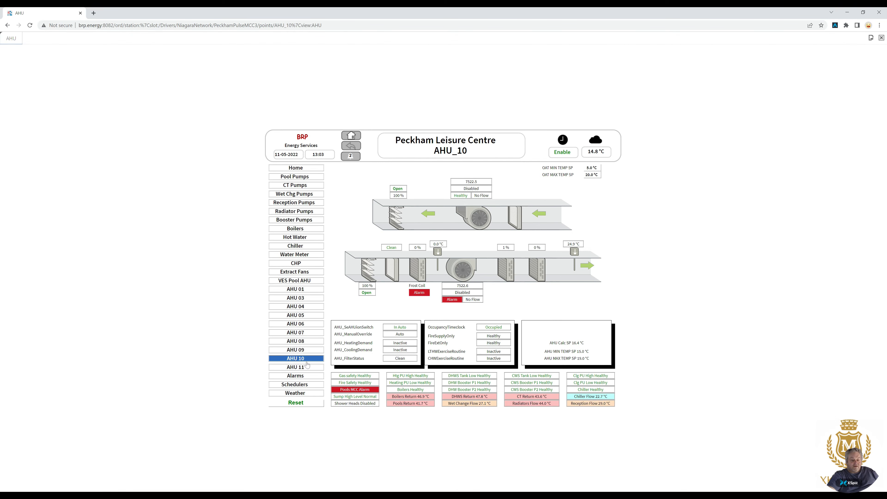
left_click(308, 367)
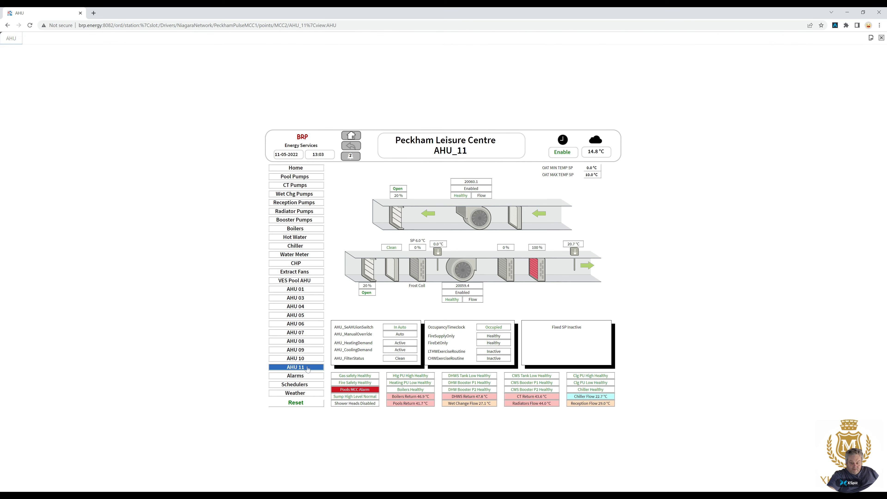
Open the Alarms page and the header's schedule link, then switch back to Workbench.
left_click(305, 378)
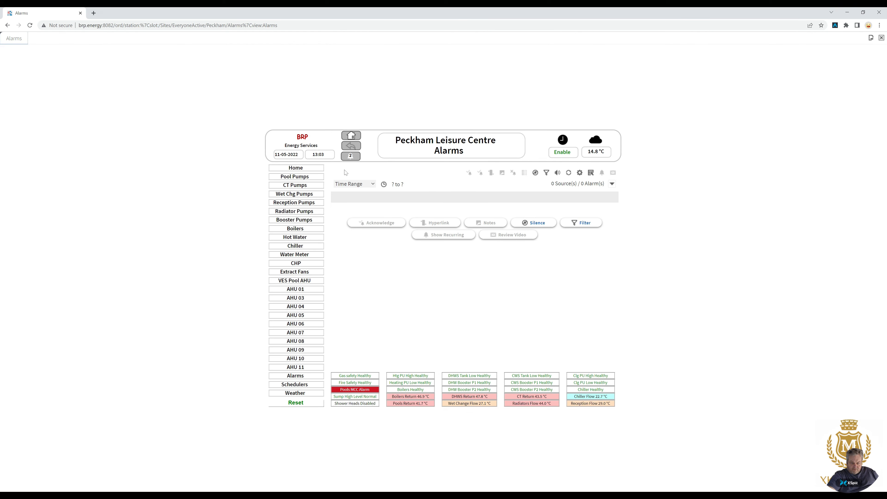
left_click(351, 156)
key("alt+Tab")
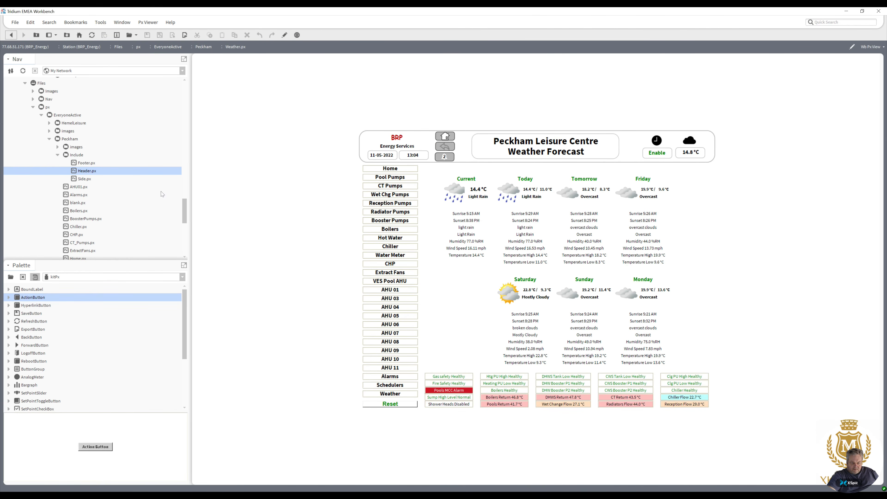
Open the Peckham Alarms.px graphic and switch it into the Px Editor.
left_click(80, 195)
double_click(79, 195)
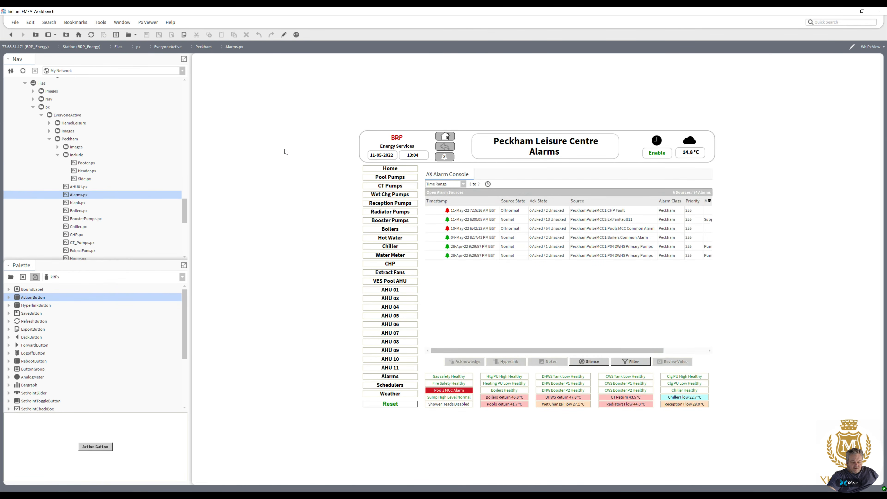
left_click(283, 35)
Try to rebind the alarm console's ord to the Peckham_Alarms ConsoleRecipient in the AlarmService.
double_click(437, 232)
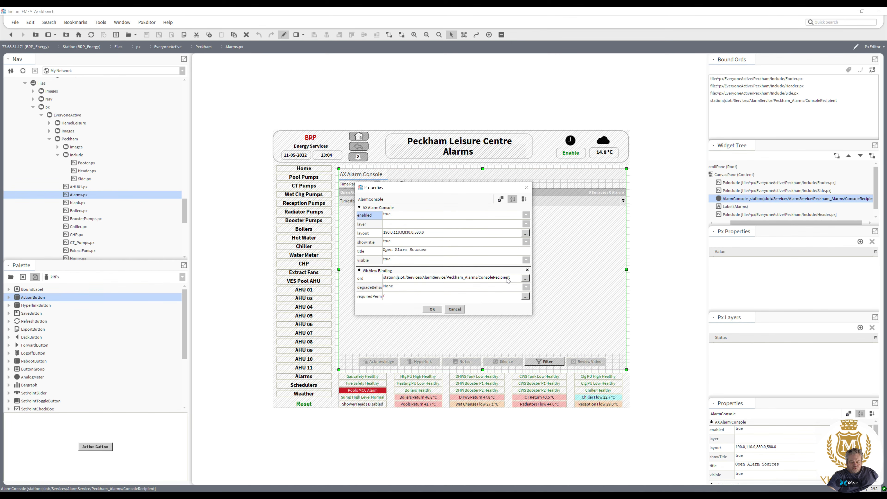
left_click(526, 278)
left_click(505, 244)
left_click(516, 263)
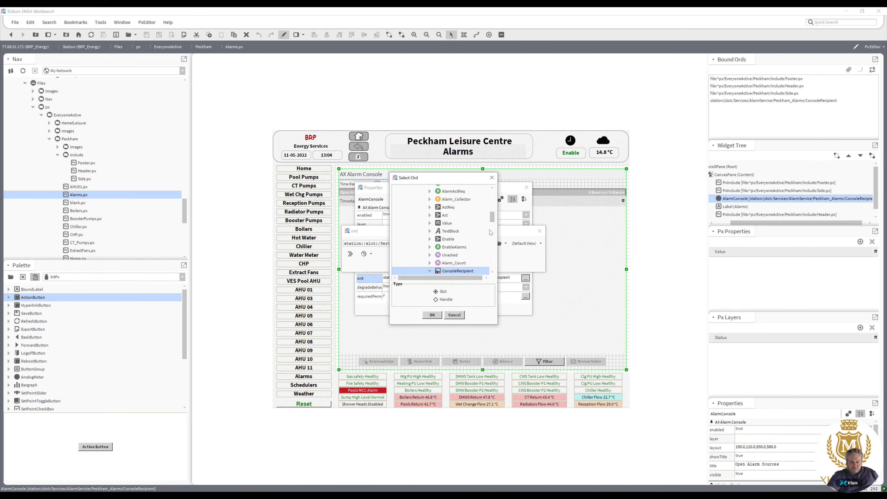
mouse_move(493, 220)
left_mouse_down()
mouse_move(496, 239)
mouse_move(496, 227)
left_mouse_up()
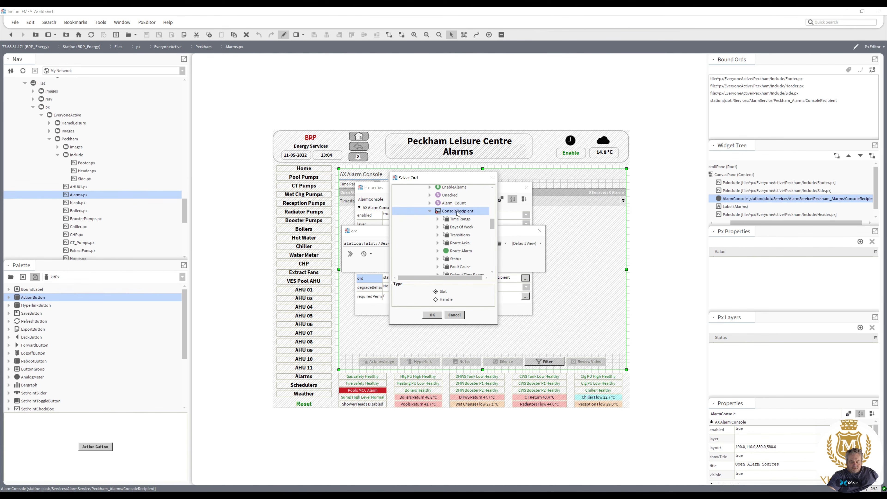
left_click(432, 315)
left_click(432, 265)
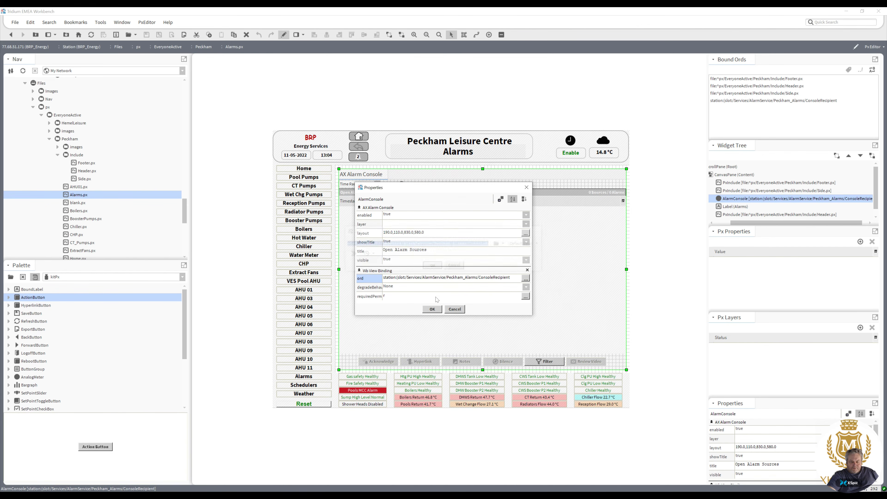
left_click(432, 309)
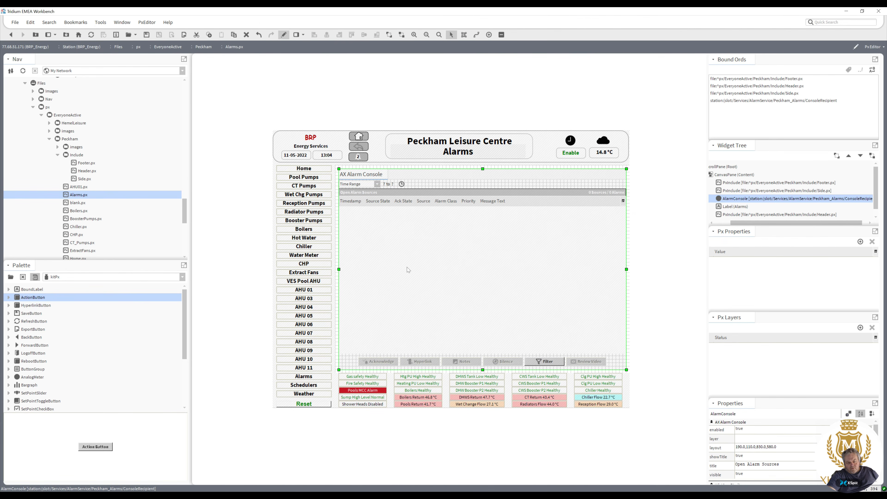
double_click(405, 248)
double_click(435, 279)
left_click(437, 266)
left_click(433, 309)
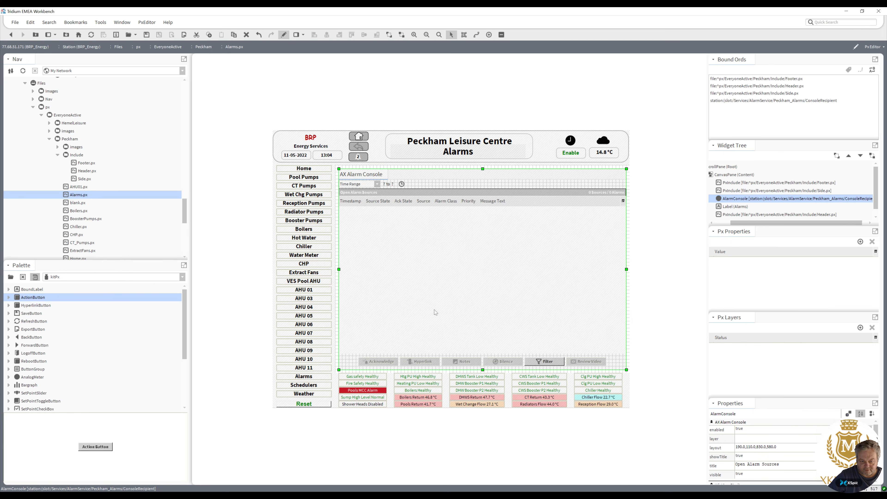
Delete the alarm console from the Alarms graphic, then save Alarms.px while opening the Peckham_Alarms ConsoleRecipient.
key("Delete")
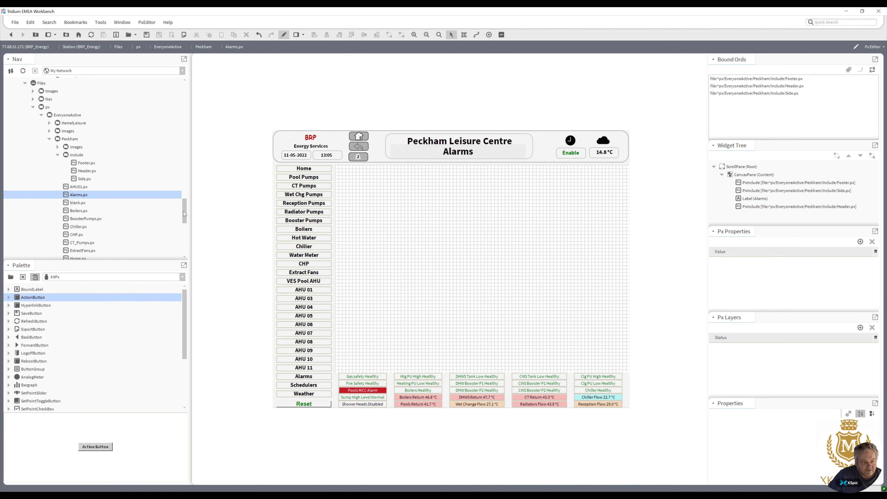
left_click_drag(184, 211, 177, 101)
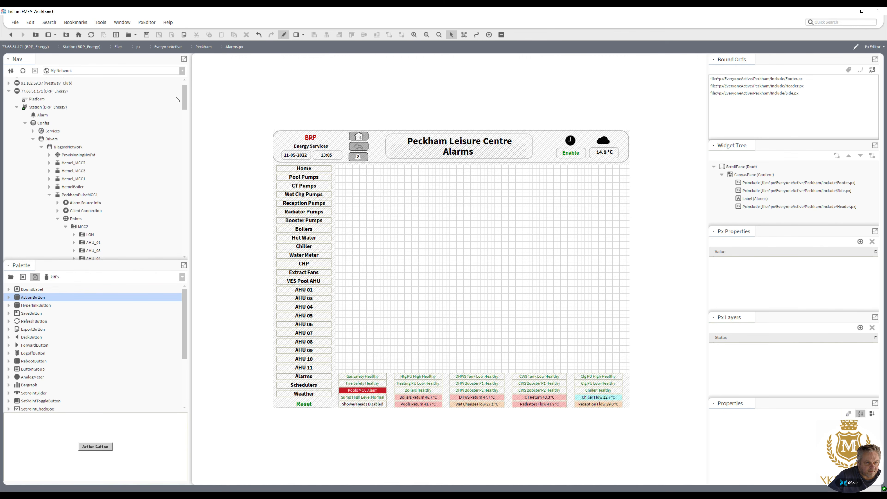
left_click(33, 139)
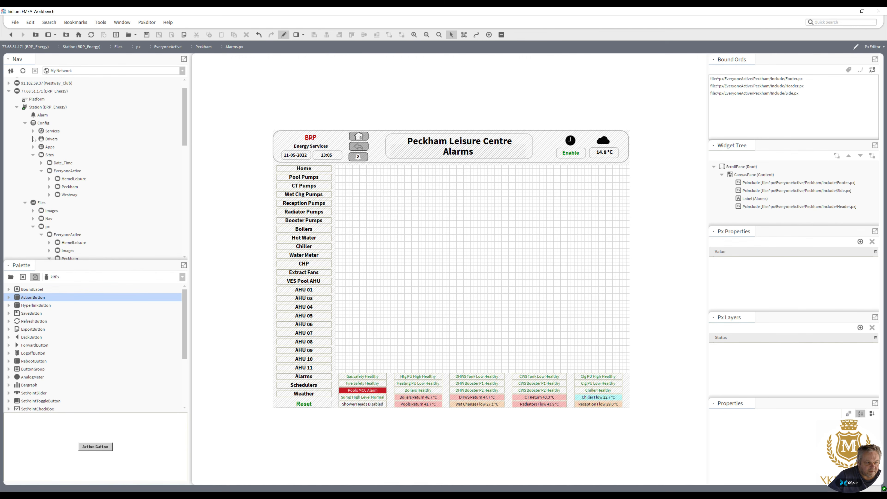
left_click(33, 131)
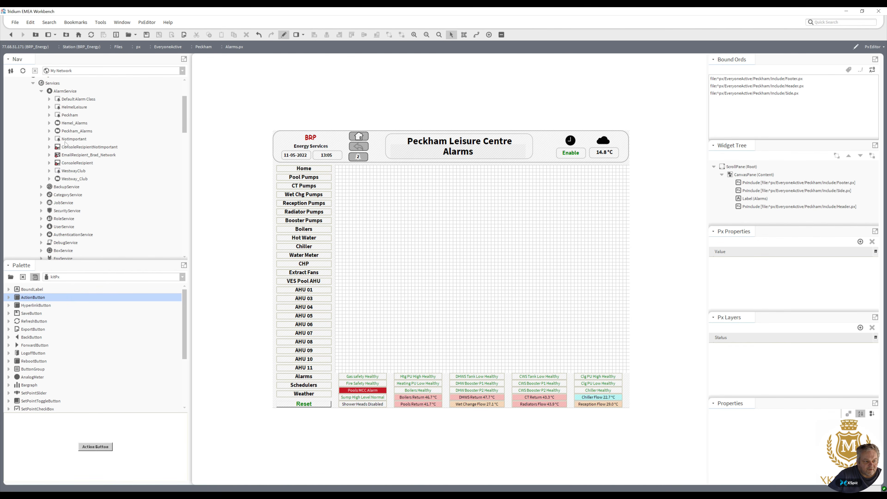
left_click(49, 131)
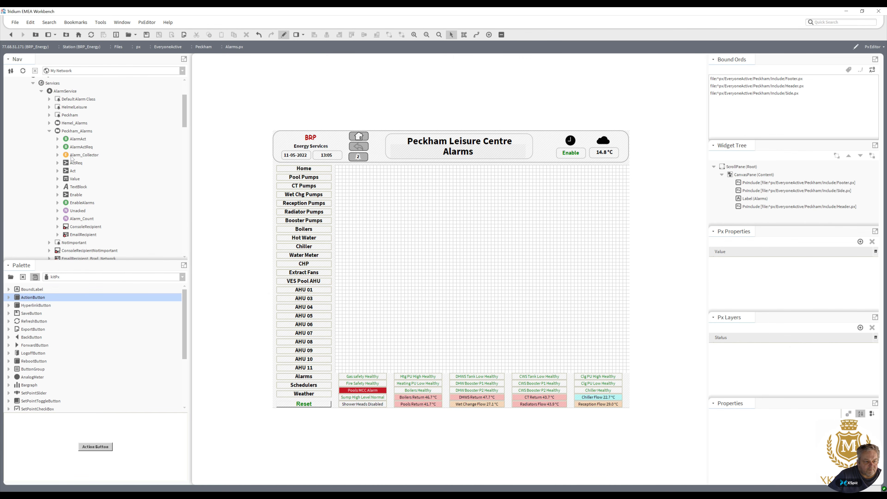
double_click(84, 227)
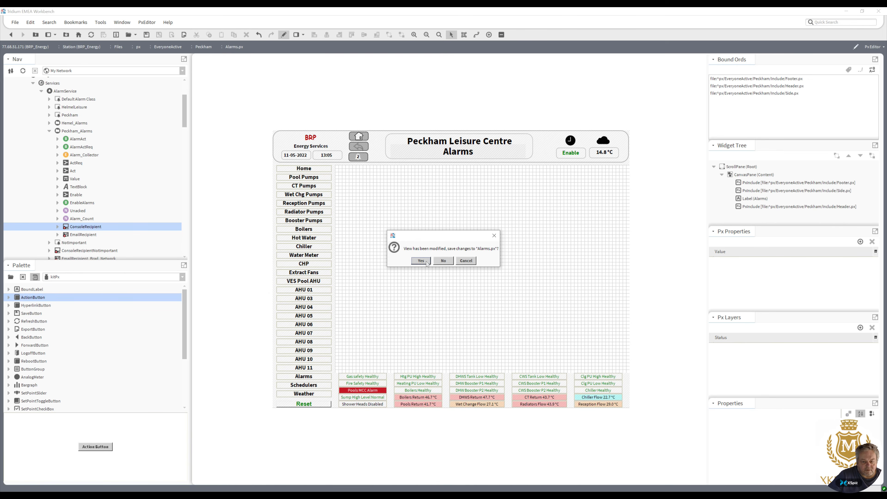
left_click(426, 261)
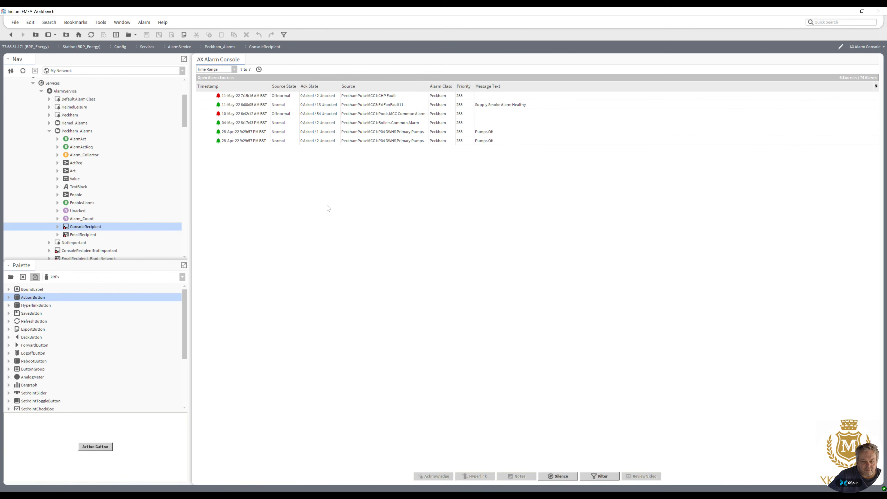
Return to Alarms.px and add the ConsoleRecipient as an Alarm Console Workbench view widget filling the content area.
left_click(11, 35)
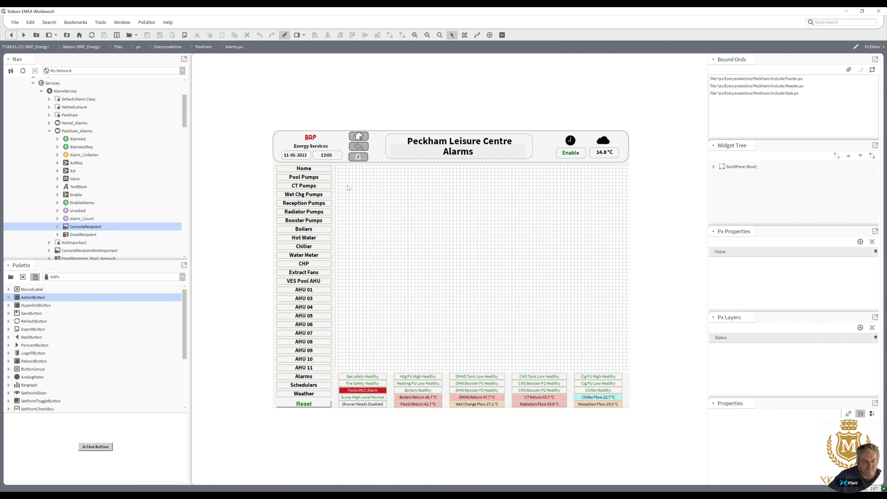
left_click_drag(98, 226, 370, 238)
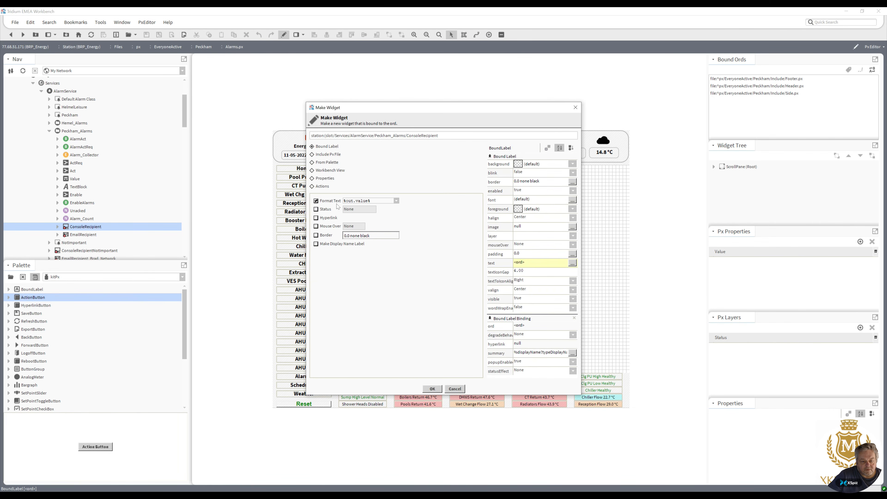
left_click(312, 171)
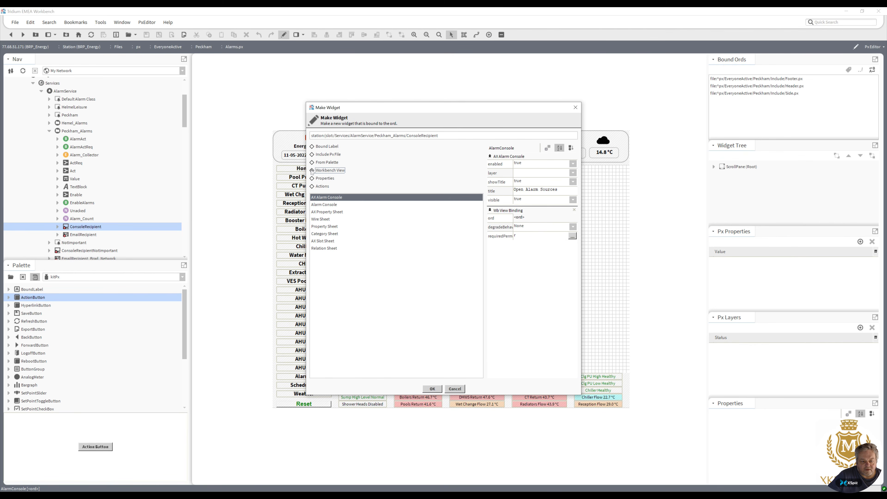
left_click(323, 206)
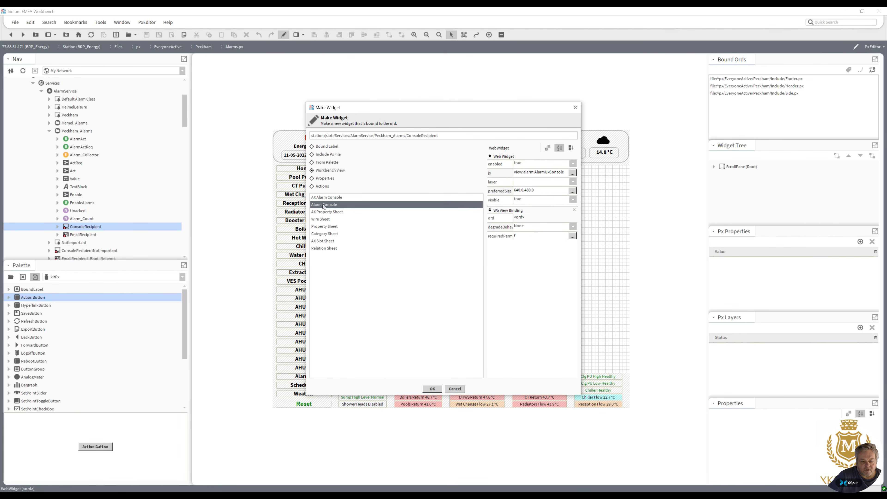
left_click(432, 389)
left_click_drag(419, 261, 356, 194)
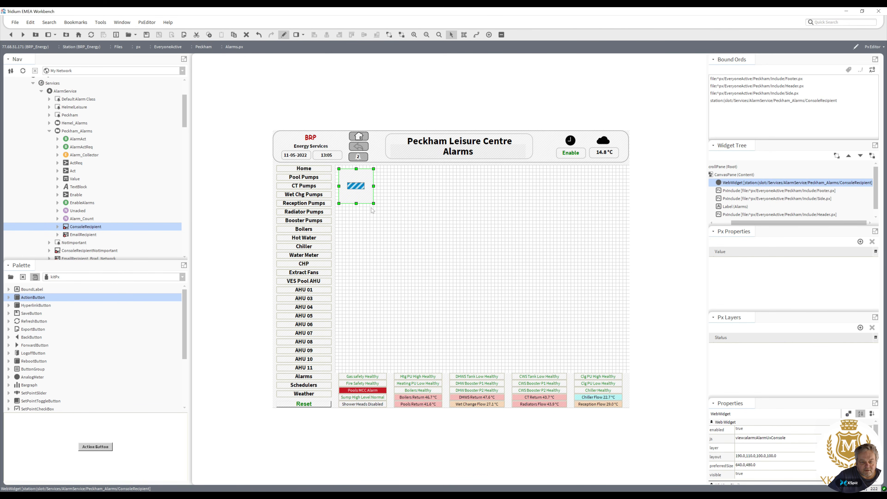
left_click_drag(417, 249, 627, 370)
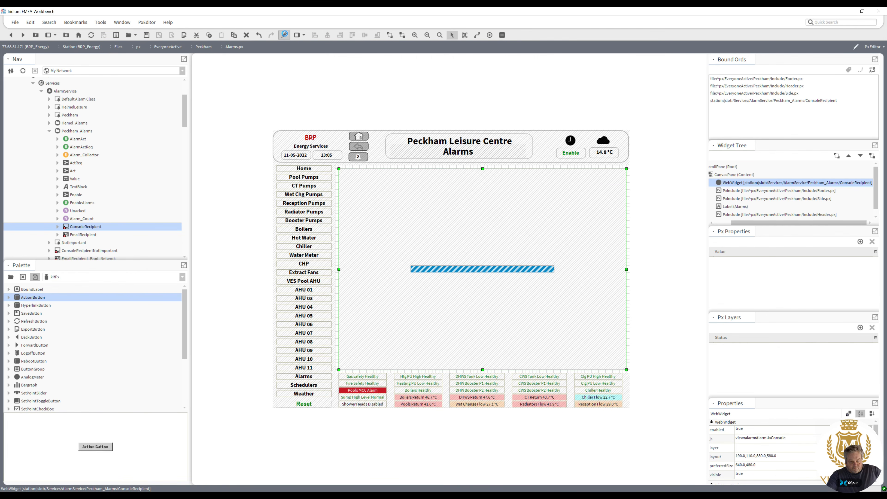
Preview the Alarms graphic, then inspect the AlarmService and Peckham_Alarms wire sheets.
left_click(285, 34)
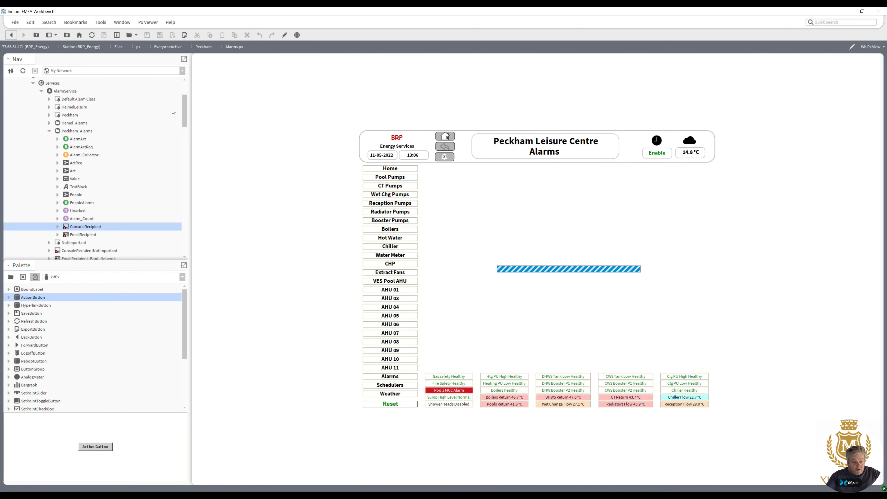
left_click_drag(184, 113, 182, 109)
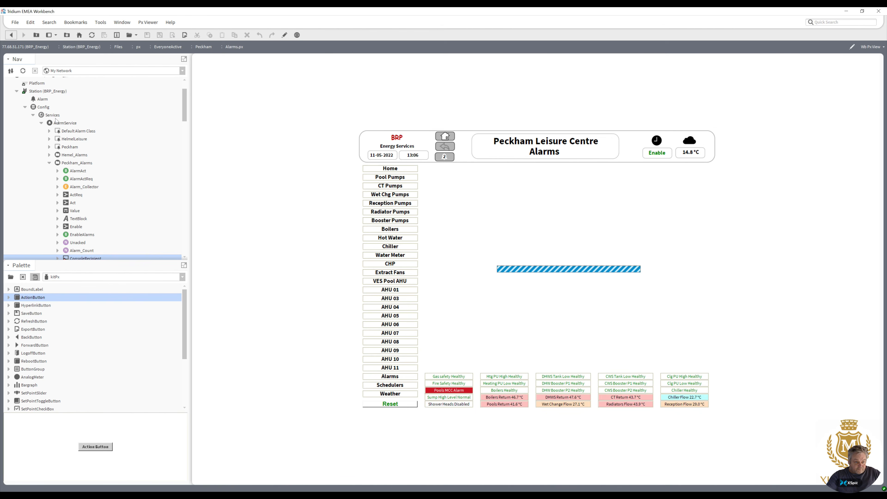
right_click(64, 123)
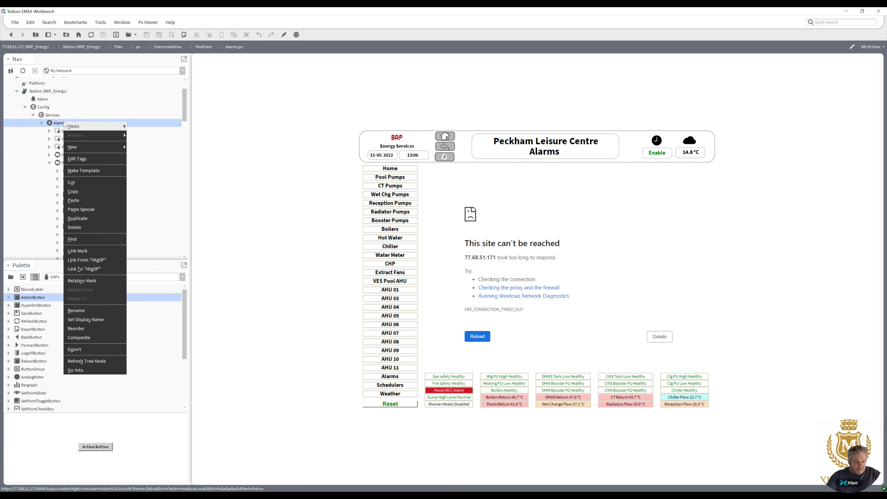
mouse_move(66, 126)
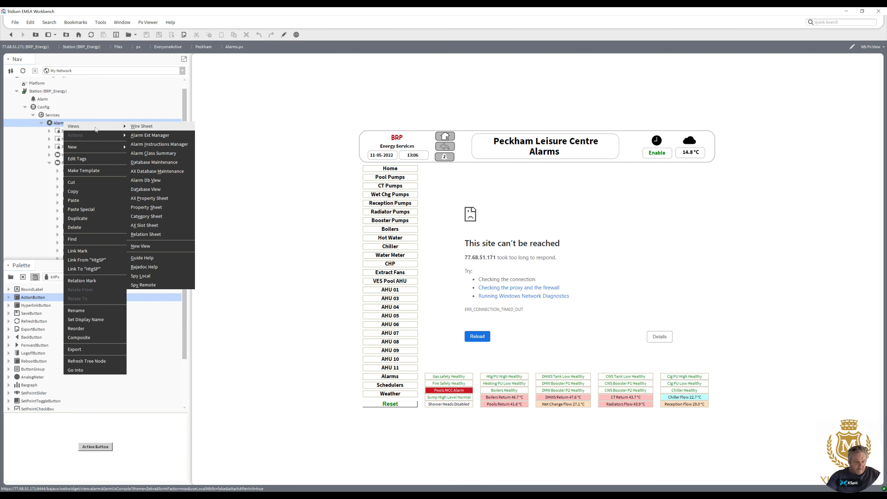
left_click(158, 127)
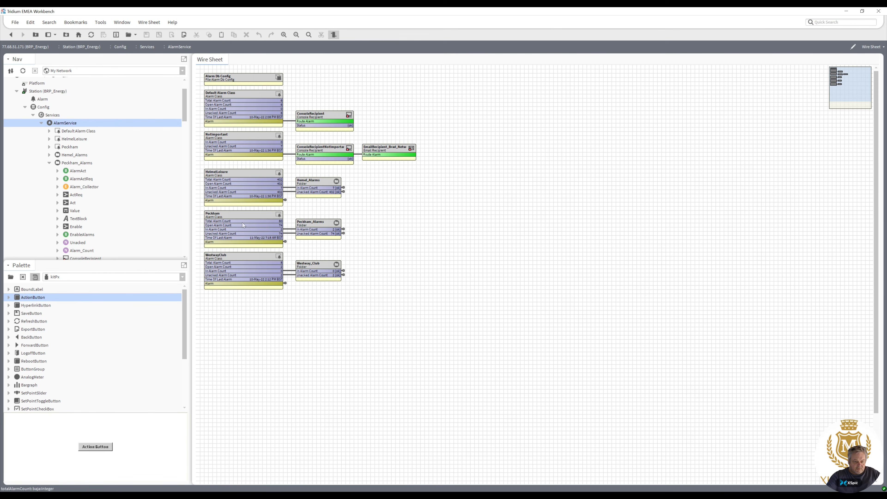
left_click(243, 224)
double_click(314, 227)
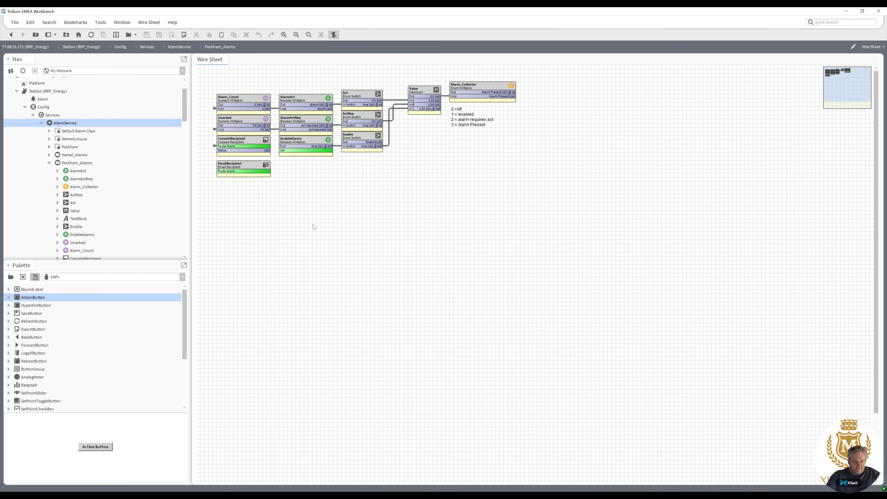
Open the Peckham_Alarms ConsoleRecipient view, return to its wire sheet and collapse the AlarmService node.
left_click(245, 142)
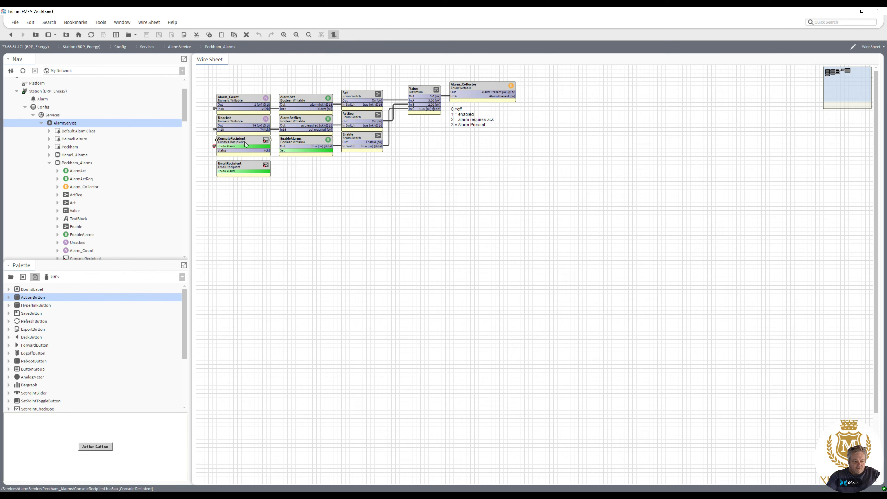
double_click(244, 142)
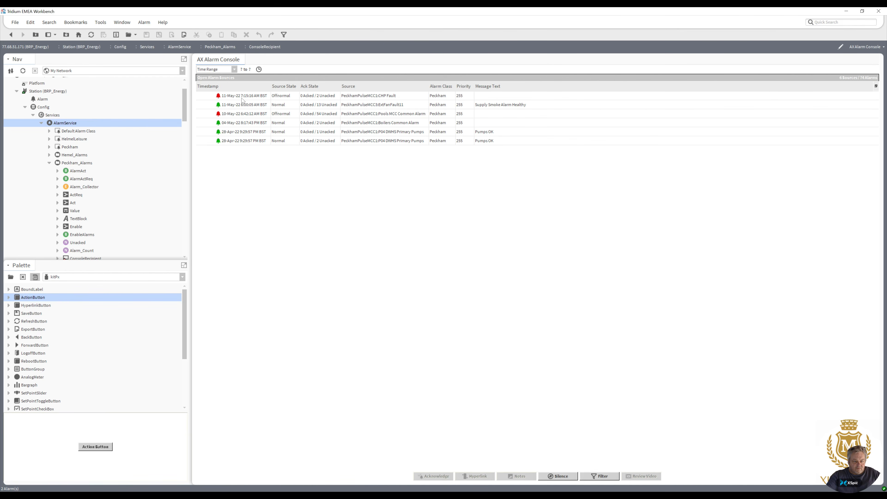
left_click(11, 35)
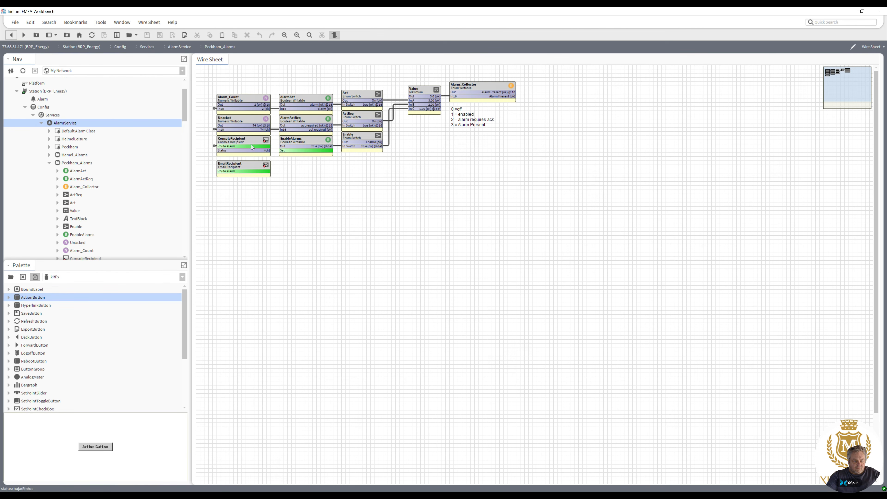
left_click(24, 35)
left_click(11, 35)
left_click_drag(266, 146, 279, 168)
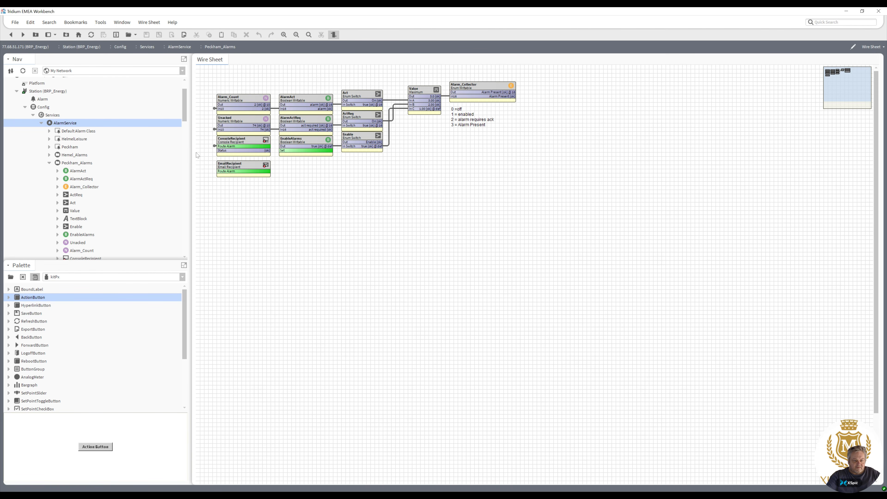
left_click(41, 122)
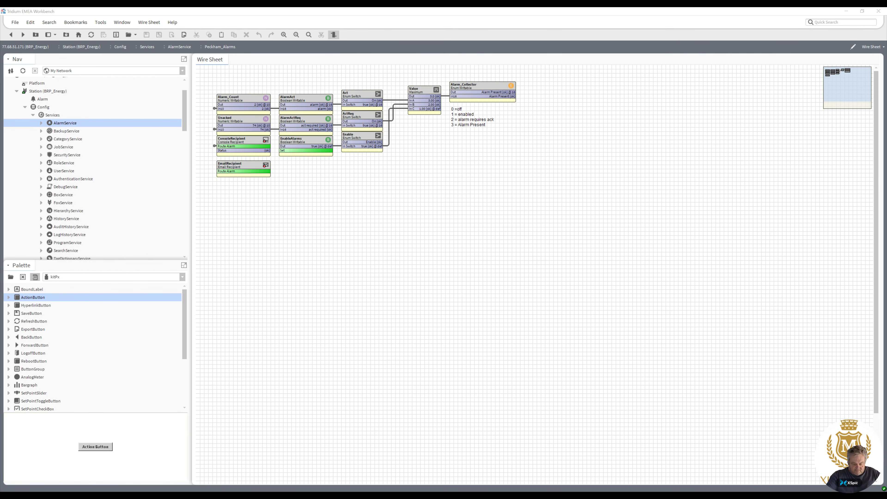
Switch to the browser, reload the Alarms page and try the console time ranges Month-To-Date and Last 7 Days.
key("alt+Tab")
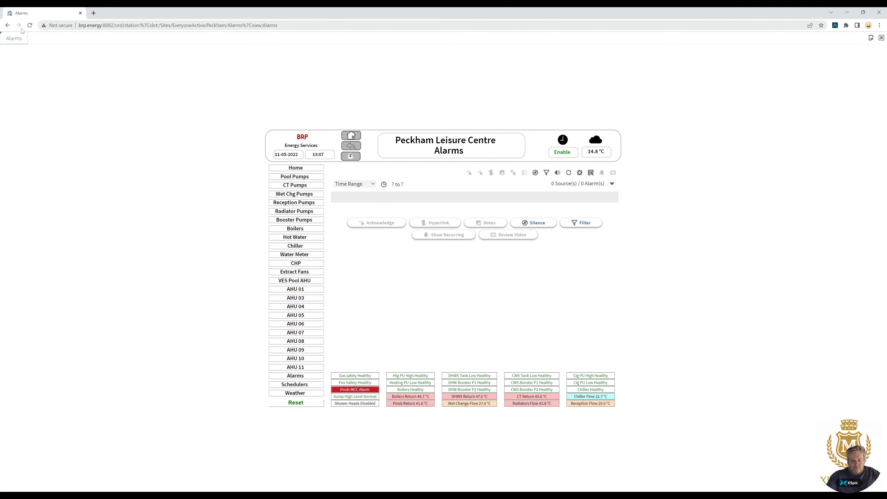
left_click(30, 26)
left_click(373, 185)
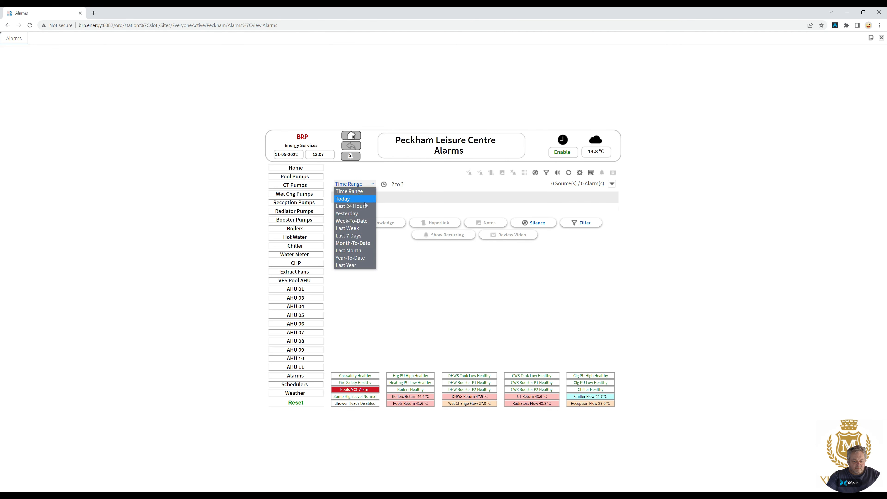
left_click(361, 244)
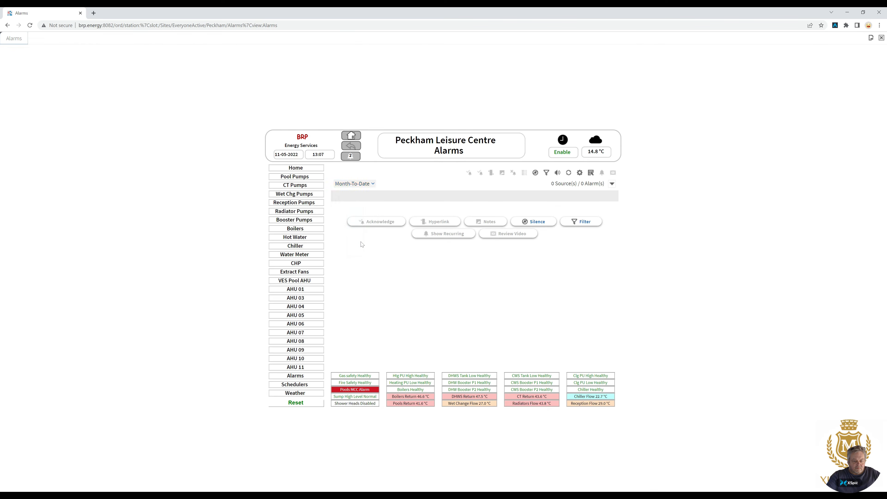
left_click(374, 185)
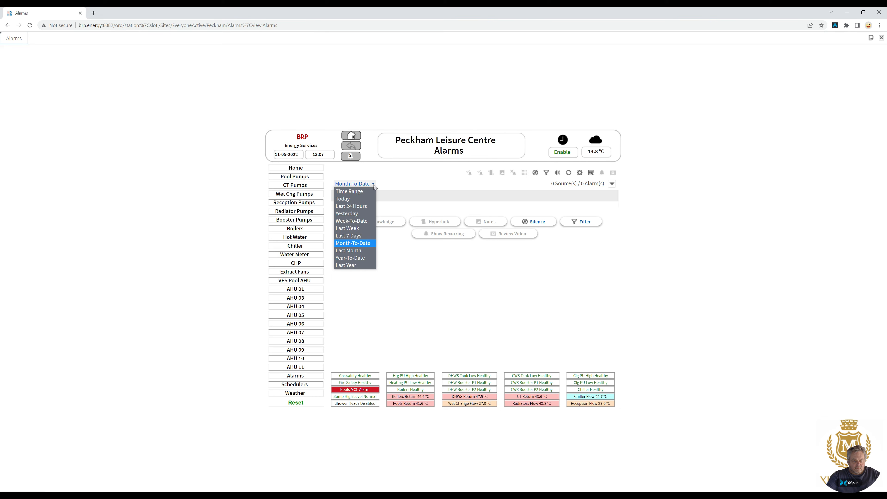
left_click(362, 234)
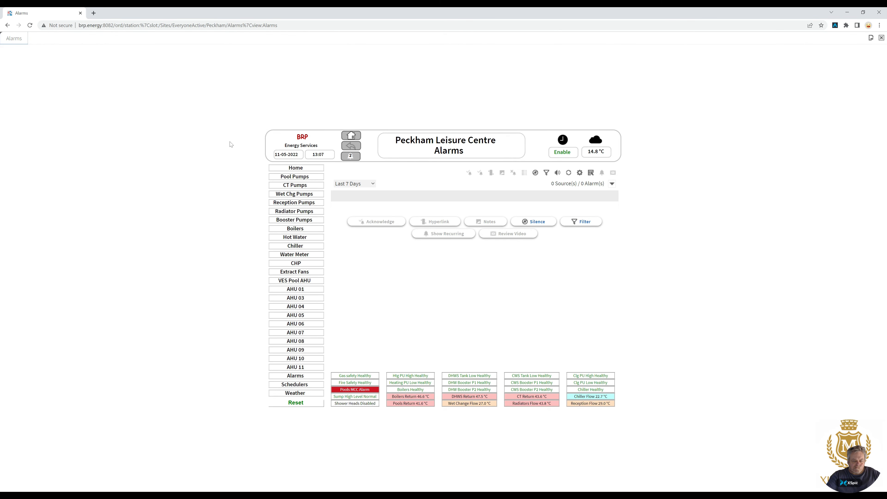
Return to the Alarms page via Home, then open the alarm console's Filter Results dialog and cancel it.
left_click(300, 178)
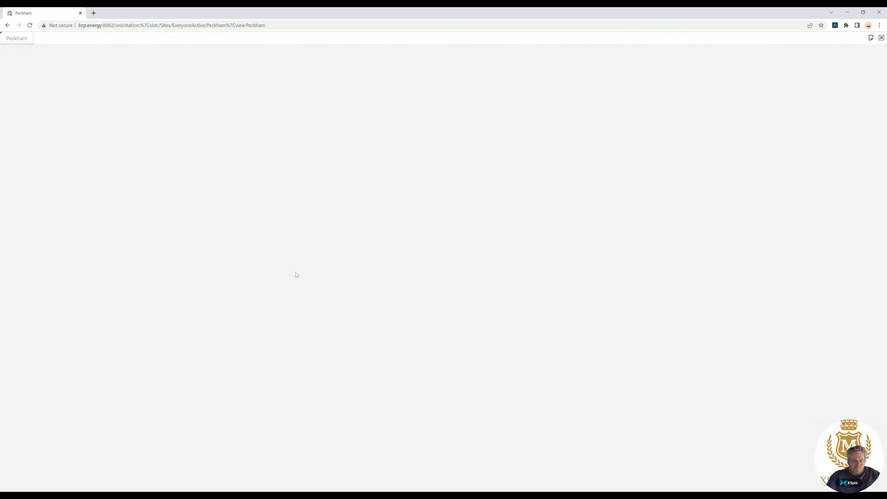
left_click(301, 379)
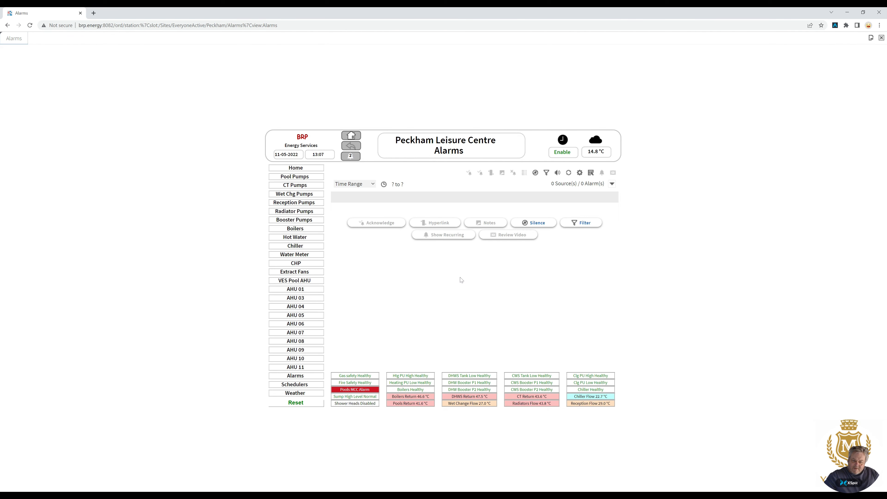
left_click(579, 224)
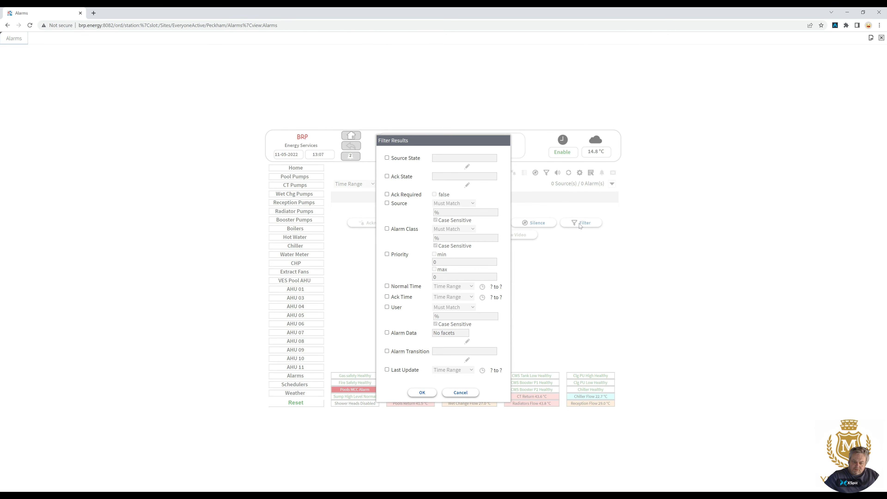
left_click(466, 394)
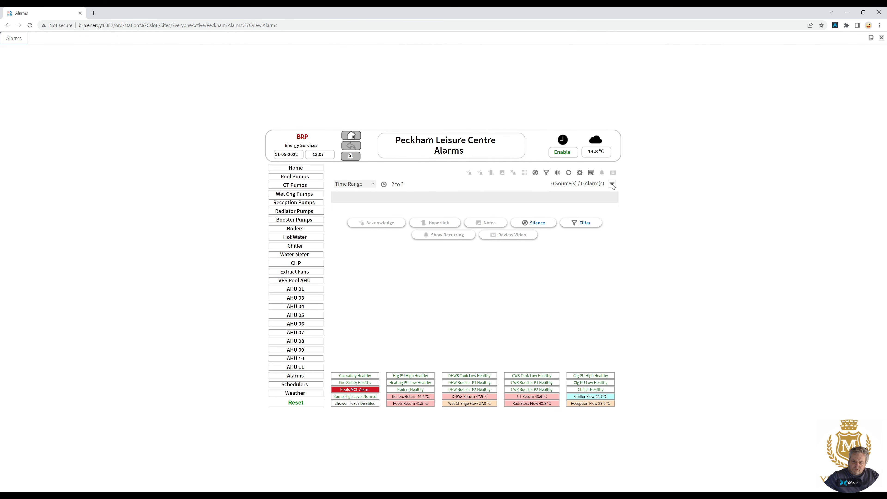
Open the console's Multi Source View Options, select the sound file path, reset the options to defaults and confirm.
left_click(580, 173)
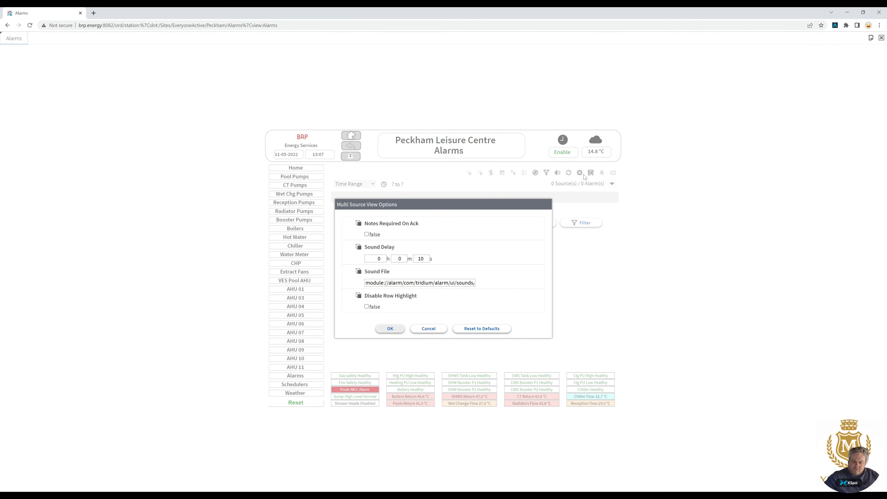
left_click_drag(384, 283, 476, 283)
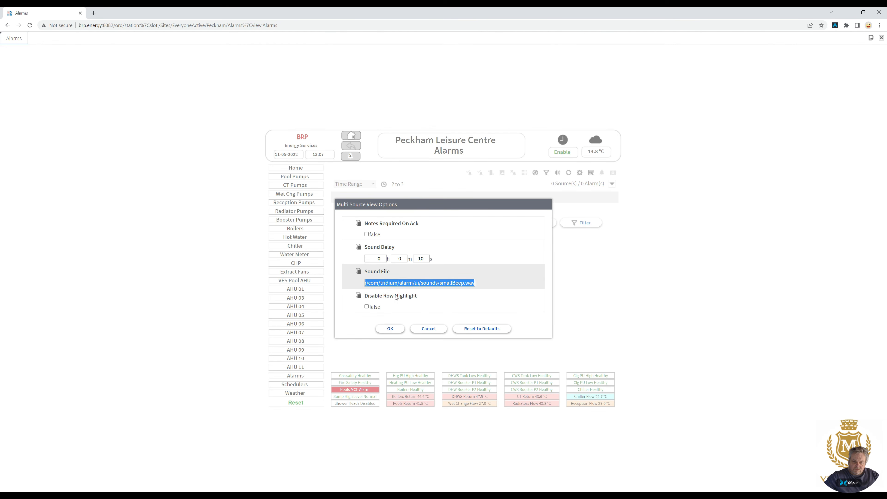
left_click(480, 328)
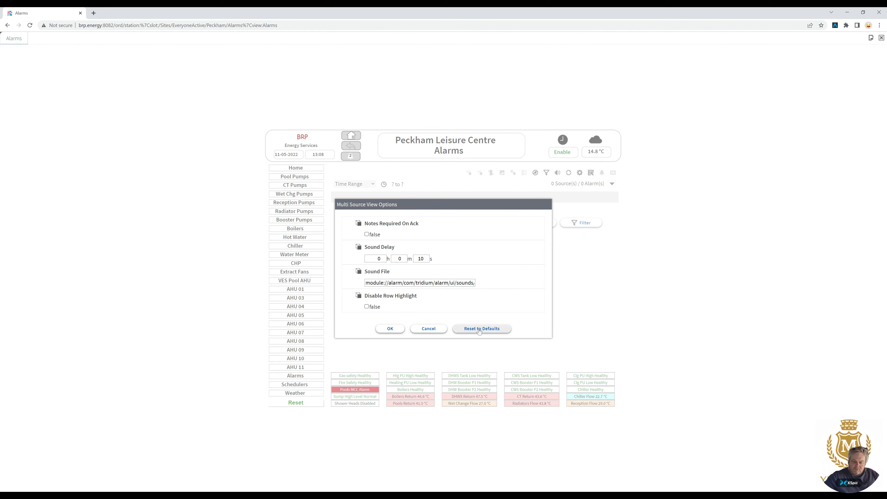
left_click(391, 328)
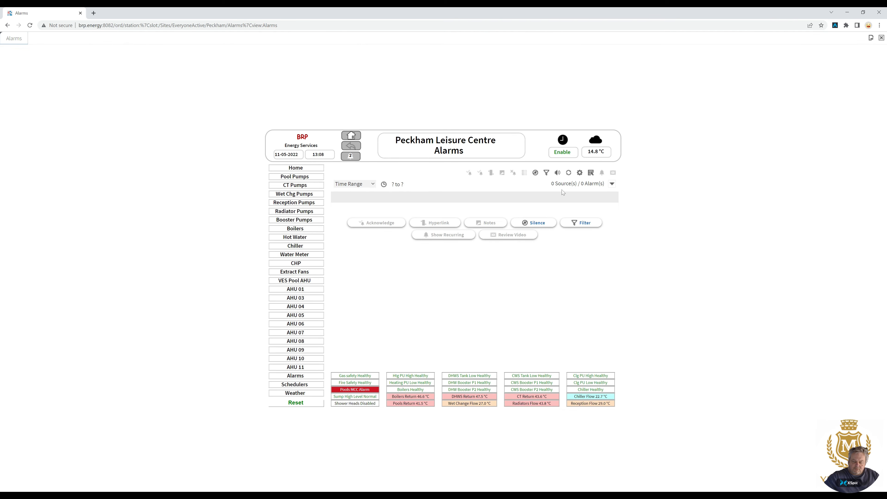
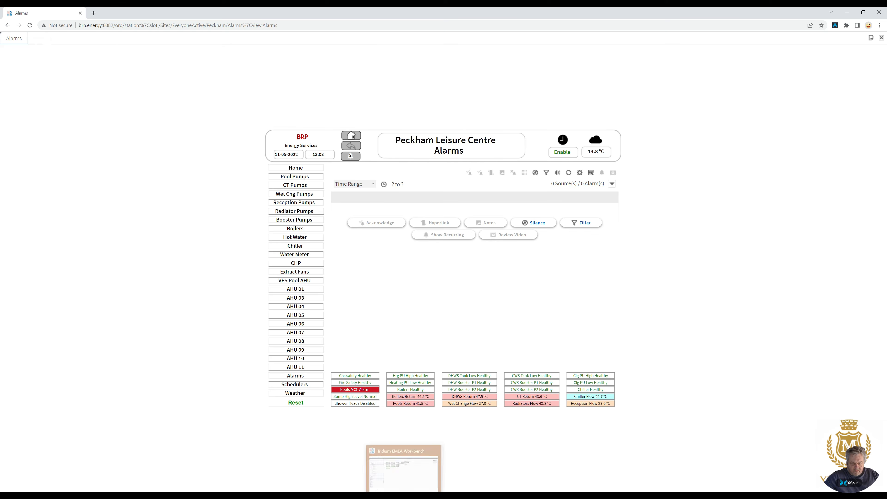
Switch to Workbench and open the ConsoleRecipient's alarm console view.
left_click(404, 496)
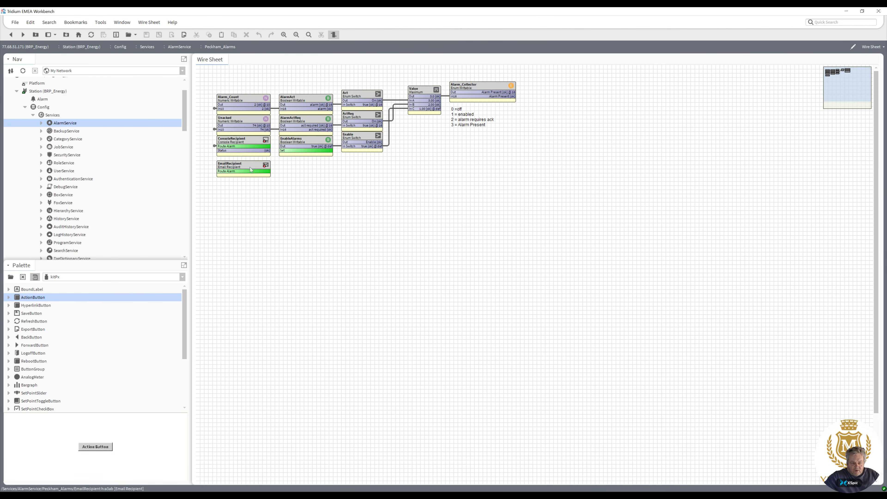
double_click(254, 142)
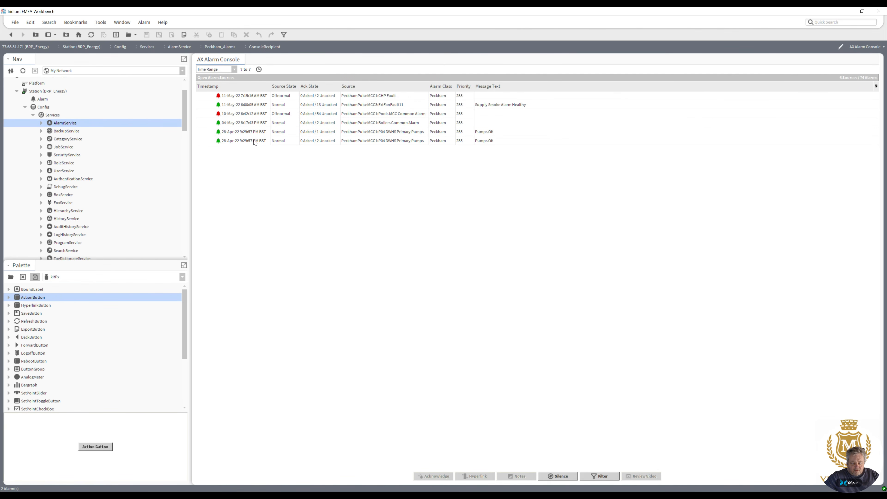
Open the AlarmService wire sheet and add a BooleanWritable point named TestAlarm.
left_click_drag(183, 111, 184, 109)
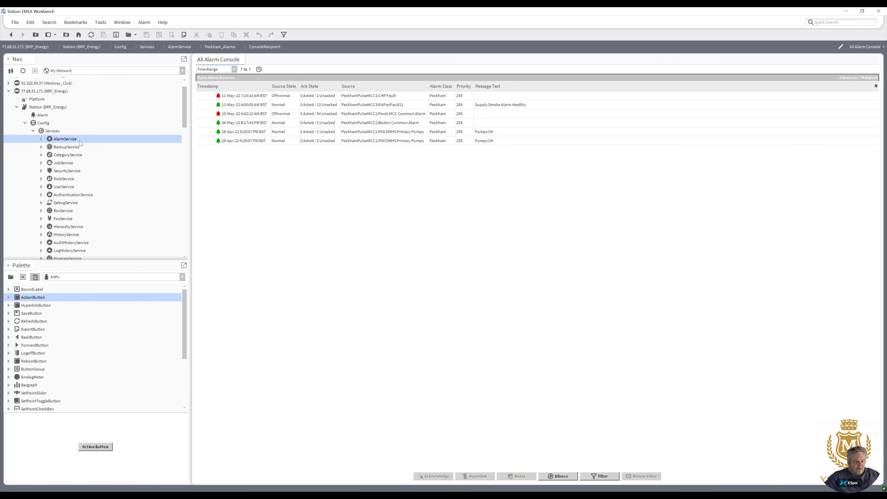
right_click(60, 140)
mouse_move(86, 144)
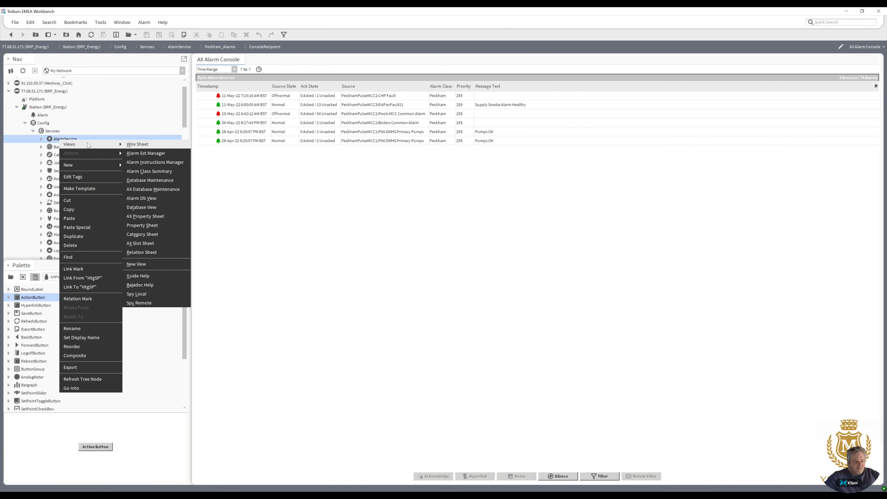
left_click(141, 145)
right_click(267, 310)
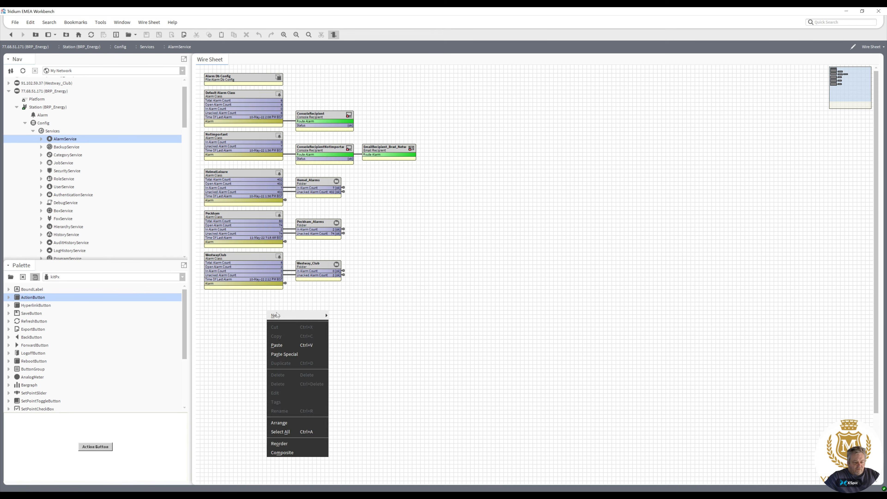
mouse_move(303, 316)
left_click(359, 346)
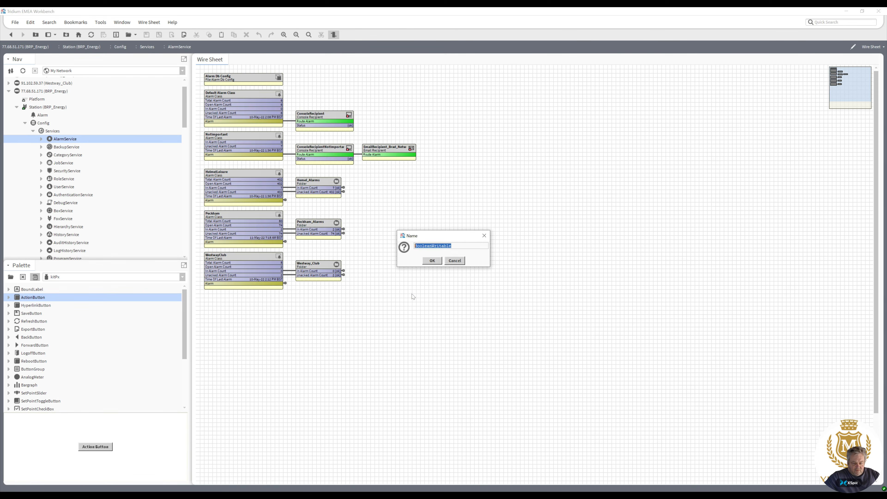
type("Test")
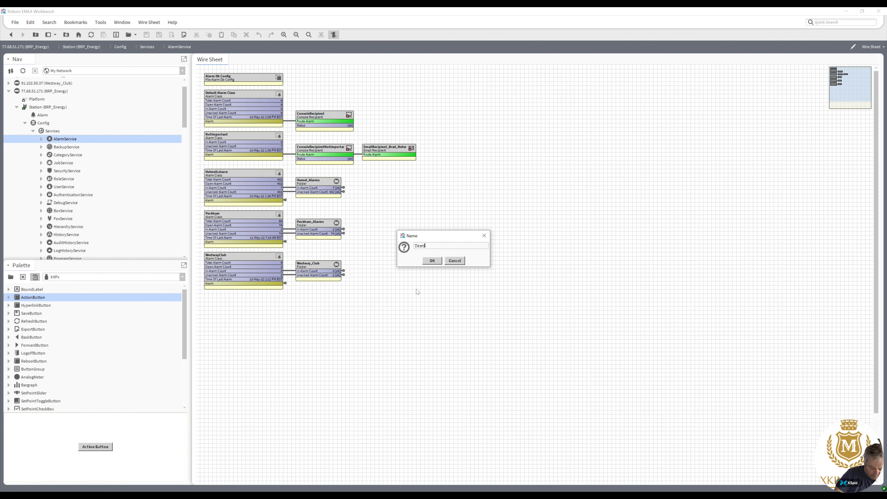
type("Alarm")
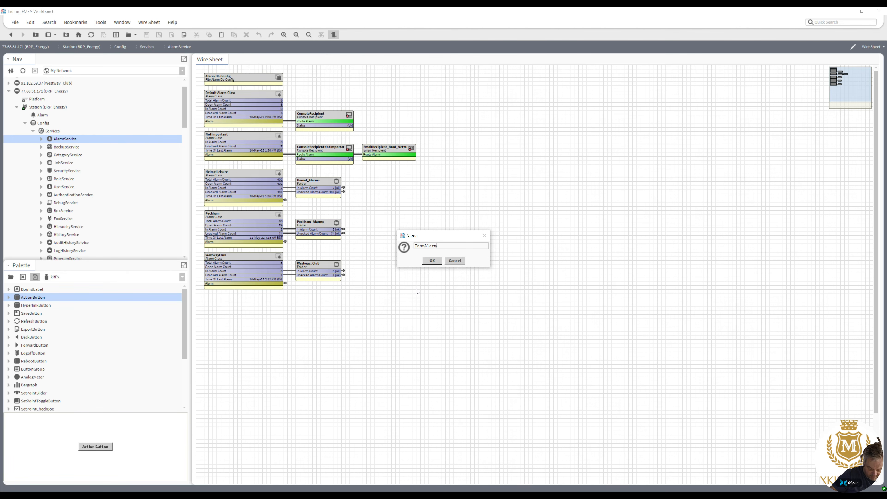
left_click(437, 263)
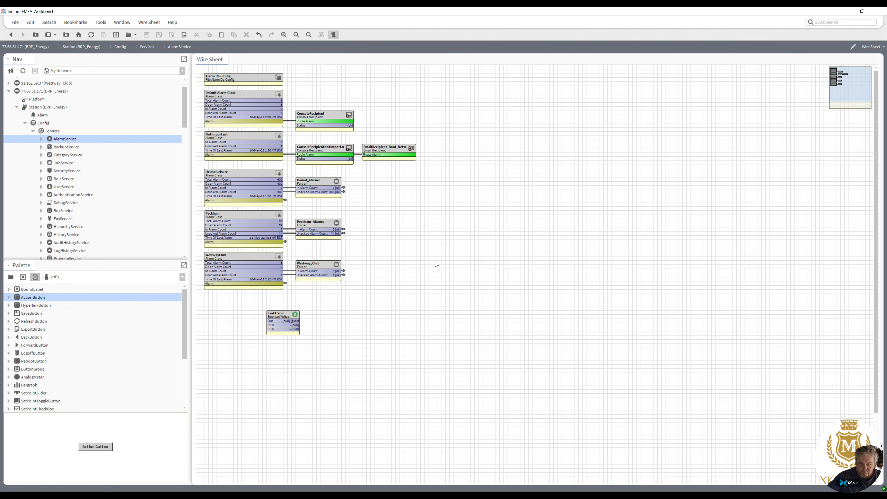
Filter the palette for alarm and add a BooleanChangeOfStateAlarmExt to the TestAlarm point.
left_click(284, 317)
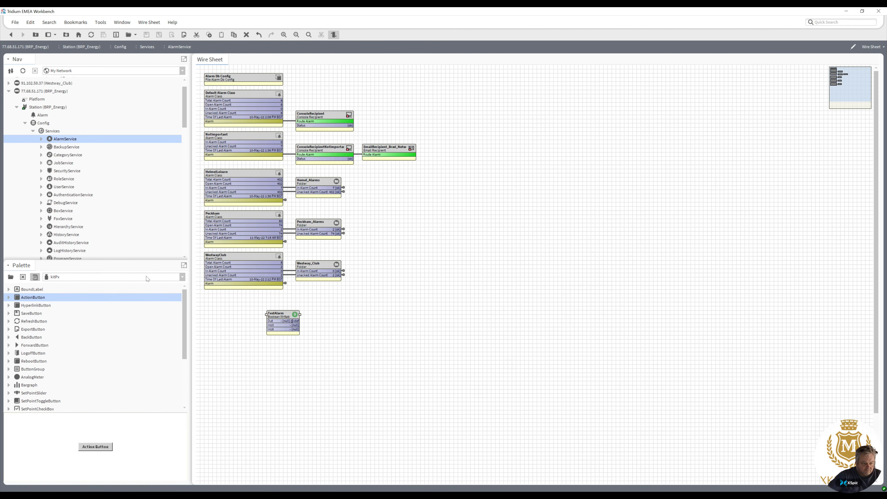
left_click(11, 277)
type("alar")
double_click(338, 219)
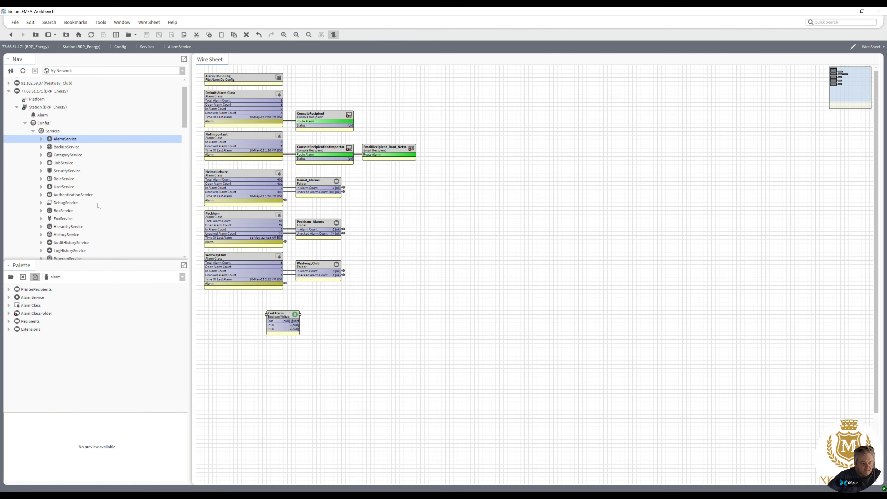
mouse_move(184, 119)
left_mouse_down()
mouse_move(186, 152)
mouse_move(186, 122)
left_mouse_up()
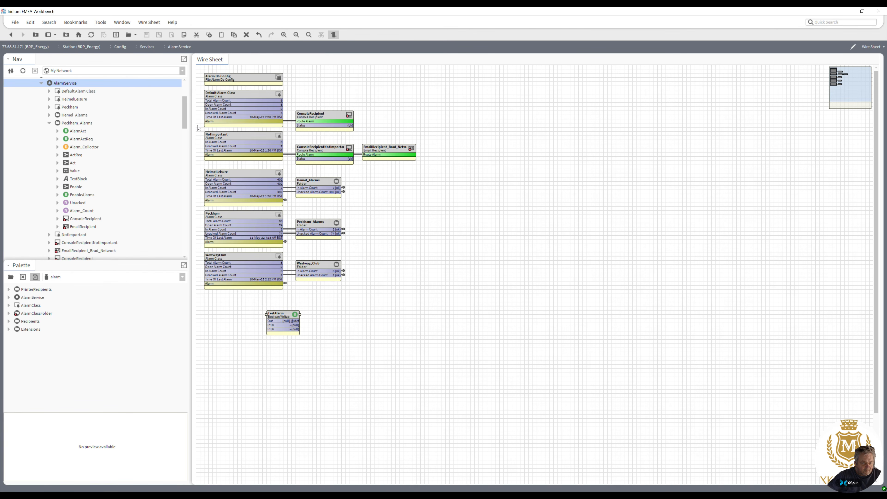
left_click_drag(185, 121, 183, 138)
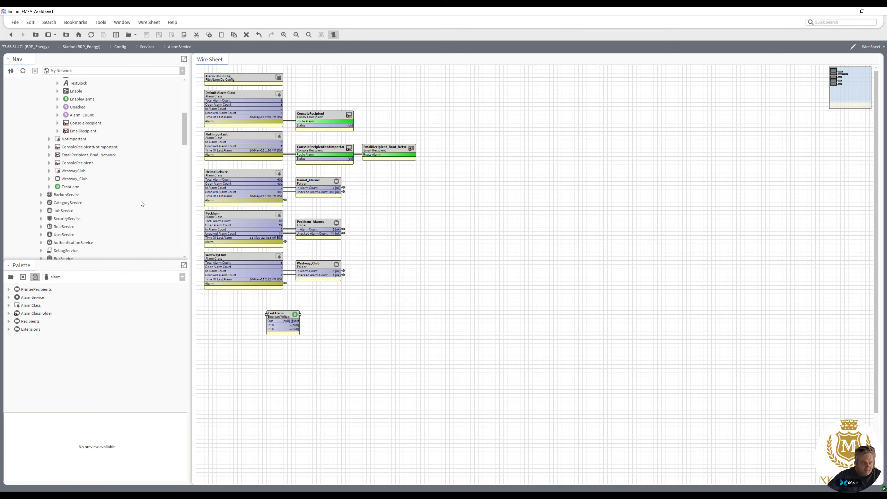
left_click(9, 329)
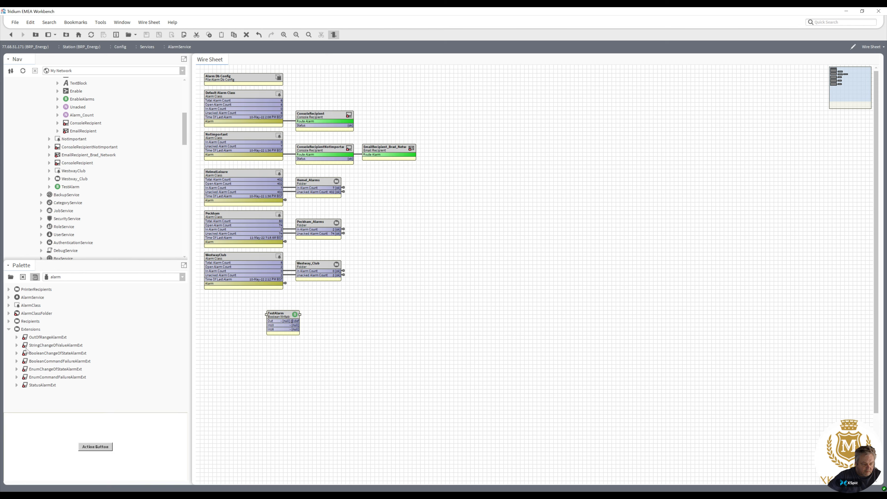
left_click_drag(45, 356, 71, 190)
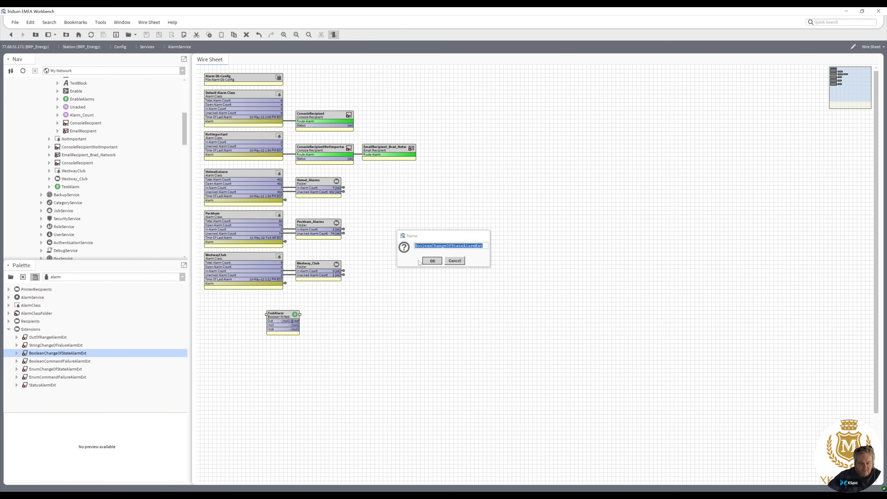
left_click(430, 261)
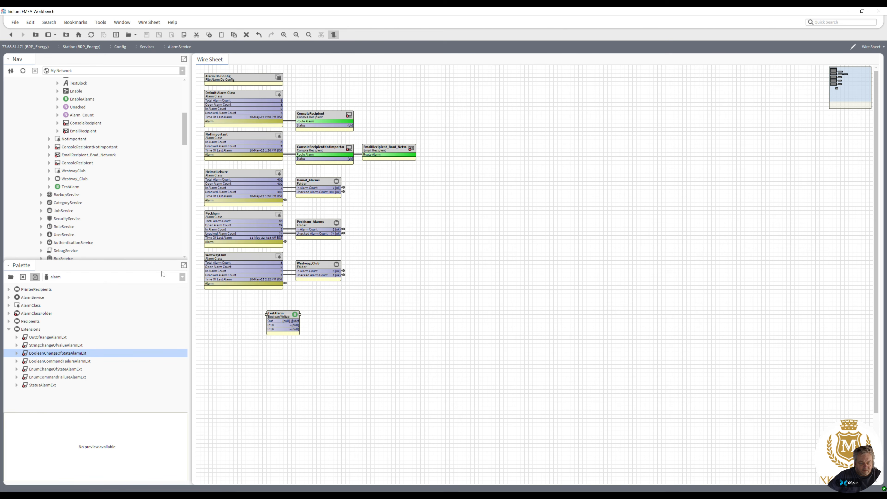
Open TestAlarm's alarm extension and set its To Offnormal Text to "Alarm Testing, please ignore".
double_click(282, 317)
left_click(267, 272)
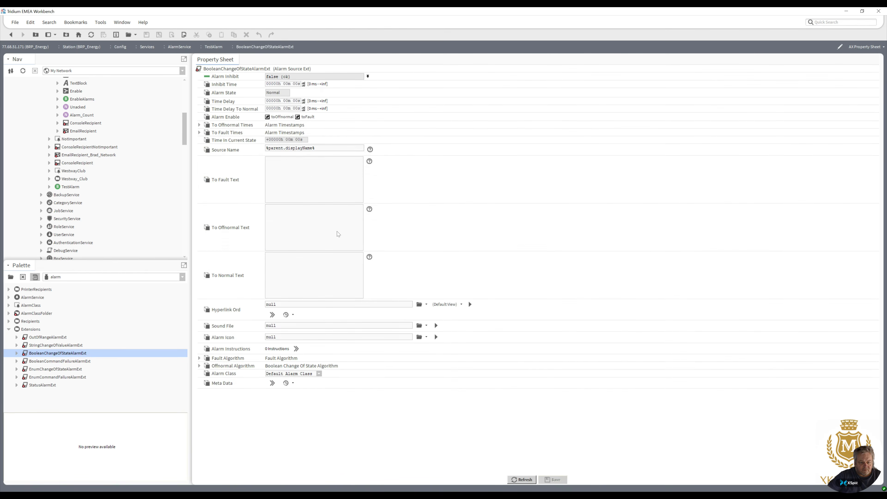
left_click(286, 221)
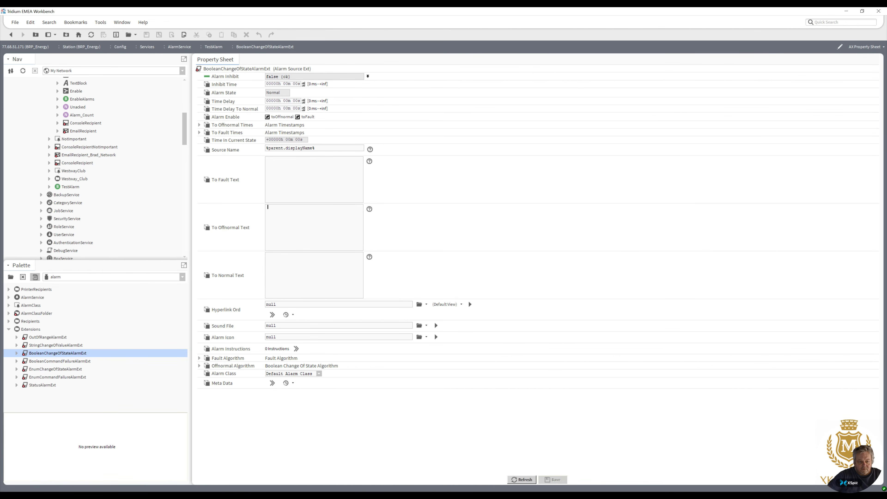
type("Alar")
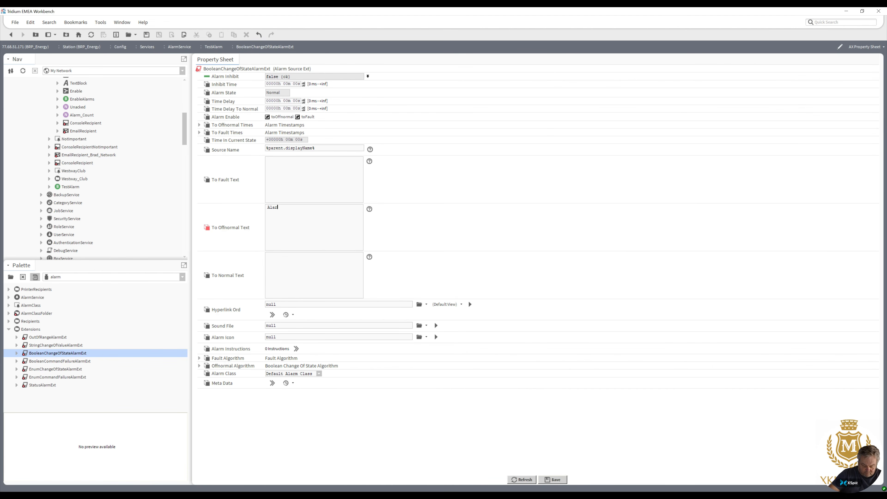
type("m Testing, please ignore")
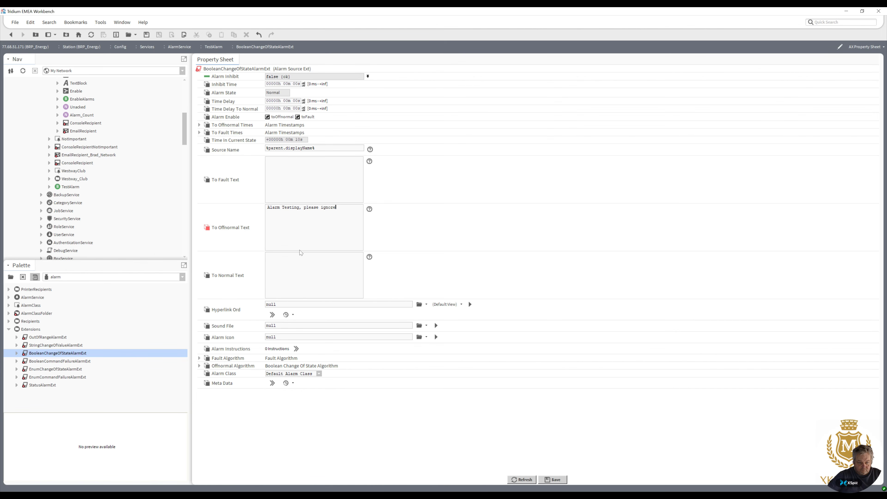
Set the extension's To Normal Text to "Resting Finished.".
left_click(268, 255)
type("Resting Finioshed")
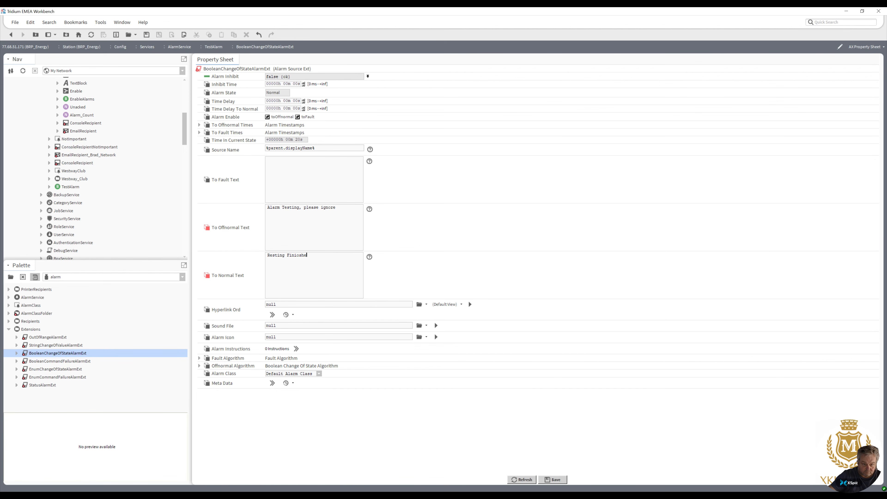
key("BackSpace")
key("BackSpace")
type("shed.")
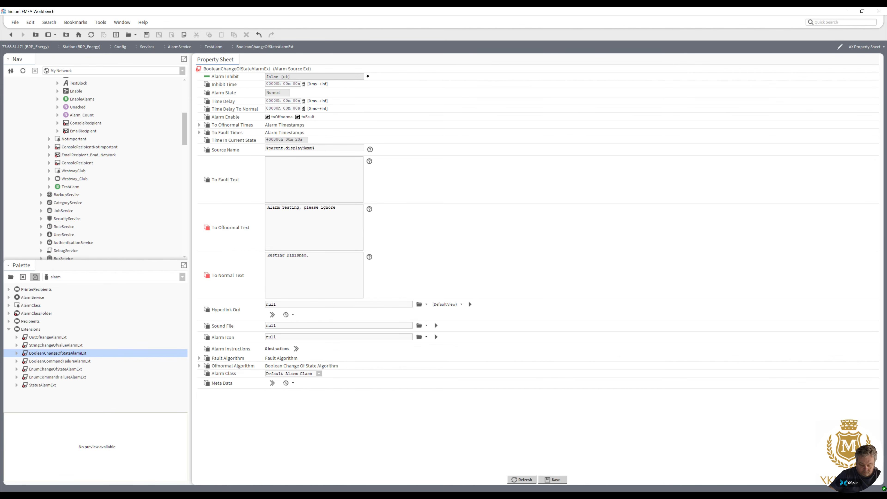
Set the extension's alarm class to Peckham and save.
left_click(319, 373)
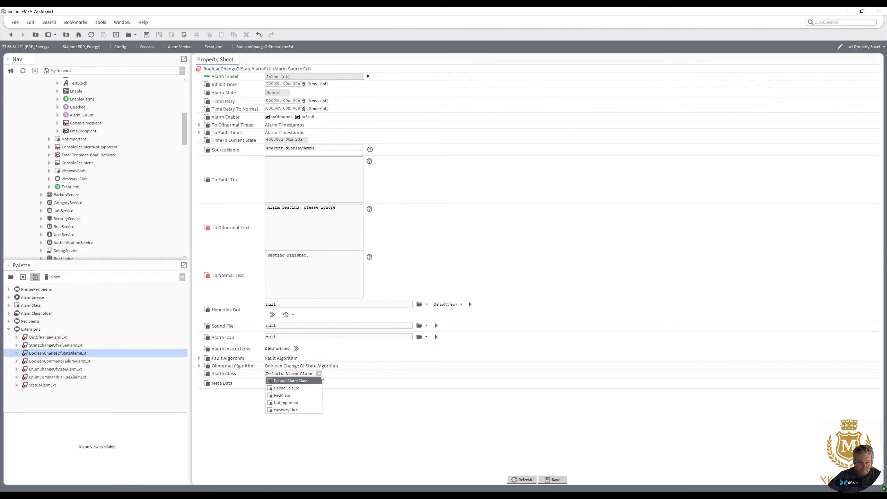
left_click(318, 395)
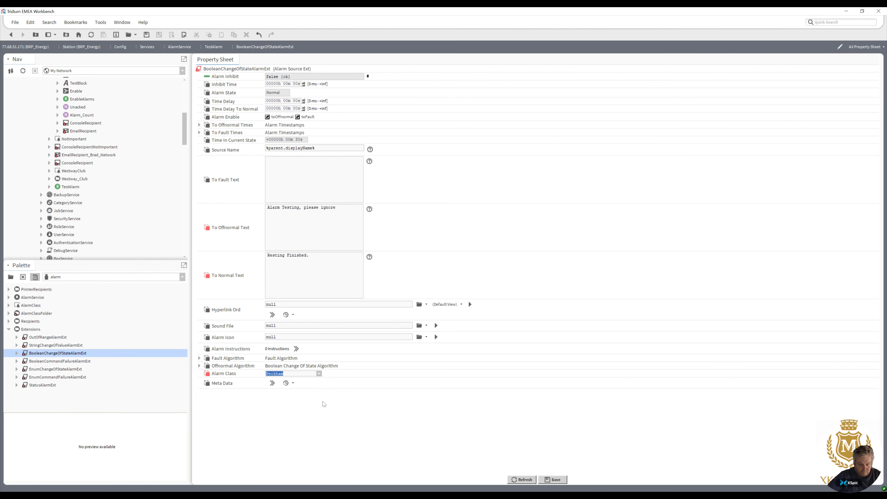
left_click(553, 480)
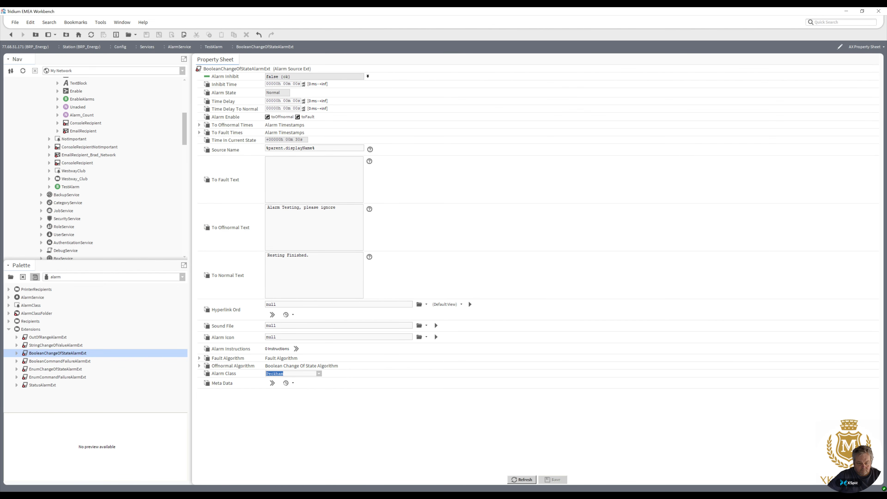
Set TestAlarm's facets trueText to Alarm Test and falseText to Test Over, then save.
left_click(10, 35)
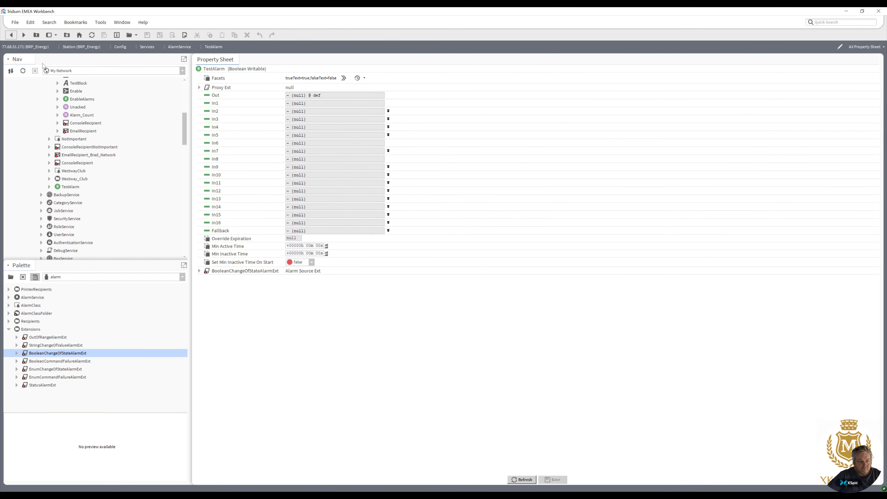
left_click(11, 35)
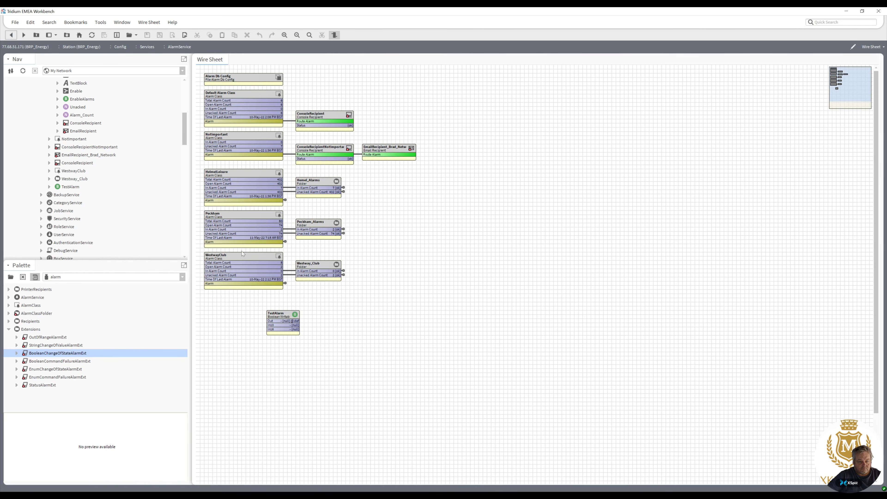
left_click(297, 316)
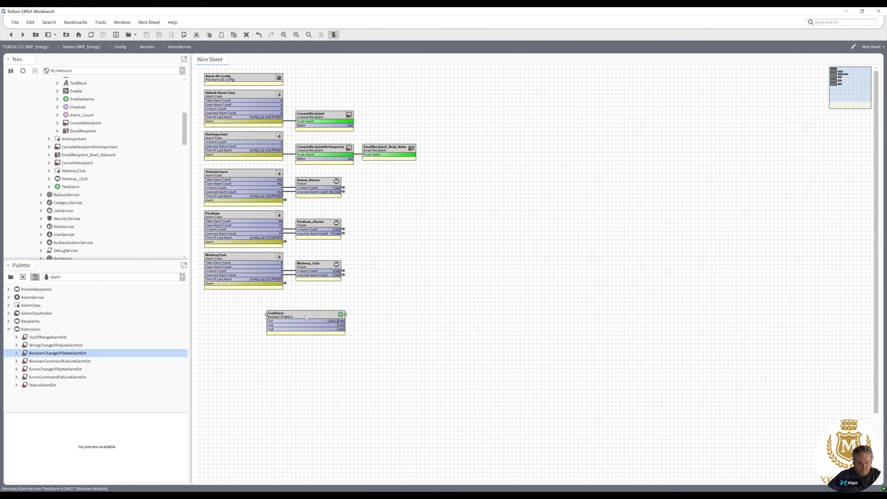
double_click(305, 315)
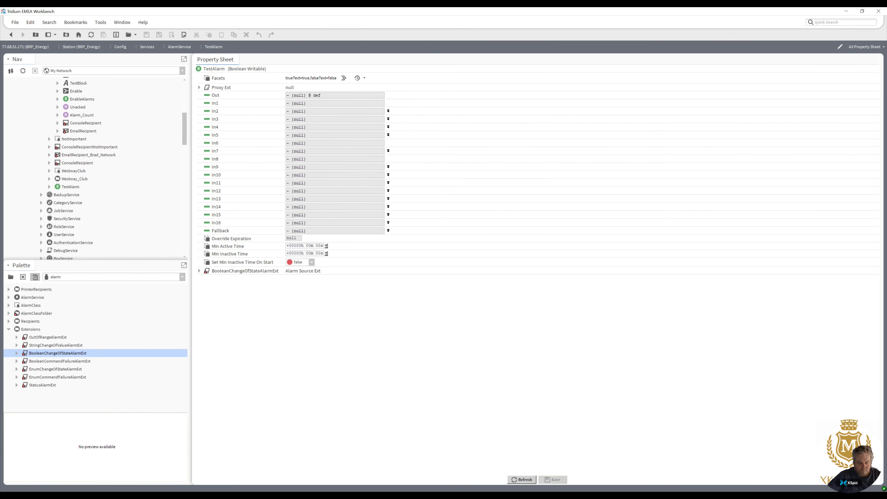
left_click(344, 78)
left_click_drag(479, 229, 415, 231)
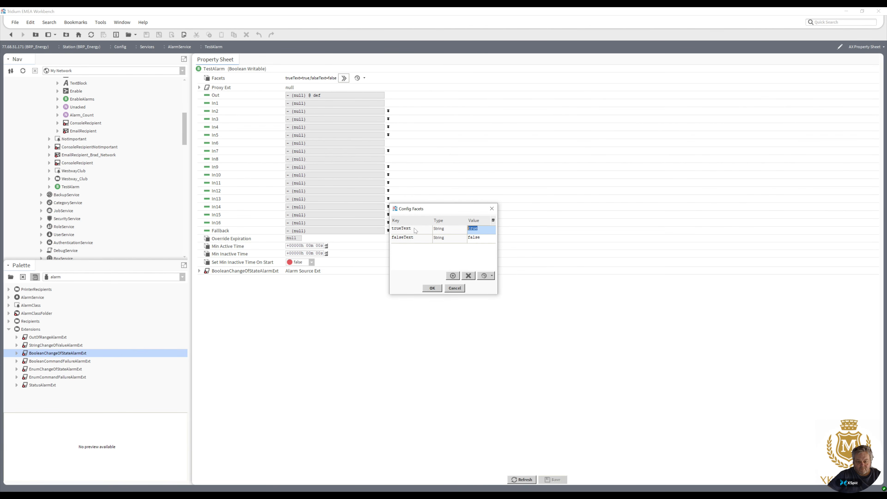
type("Alarm Test")
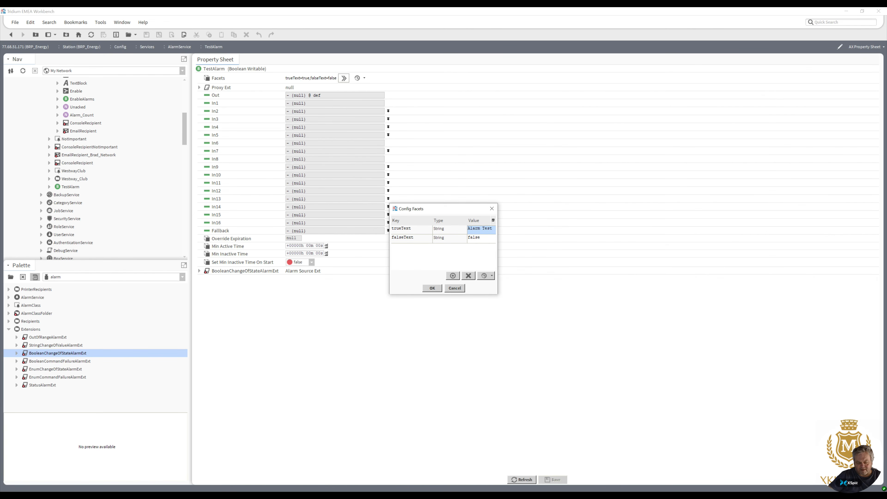
key("Return")
type("Test Over")
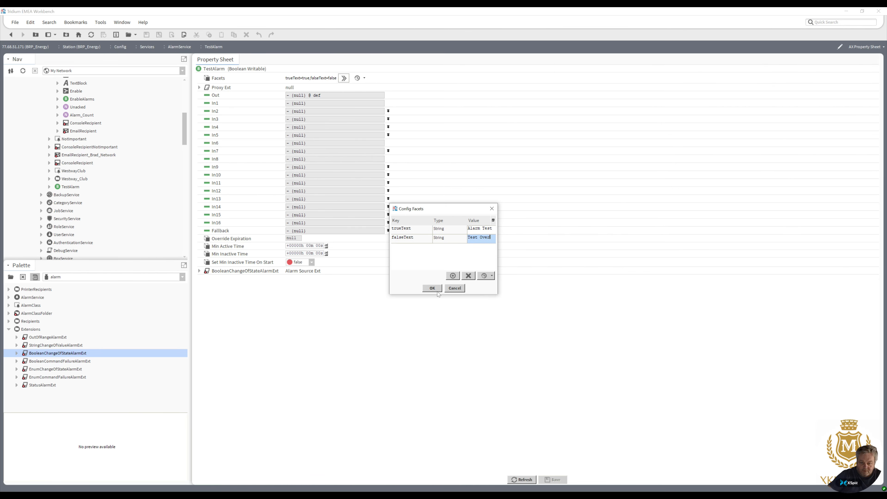
left_click(432, 288)
left_click(564, 480)
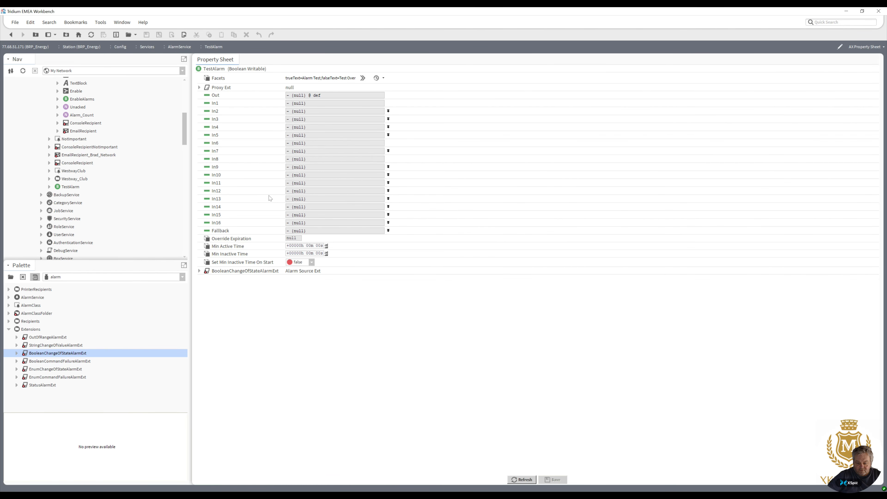
Return to the AlarmService wire sheet and set the TestAlarm point to Test Over.
left_click(13, 35)
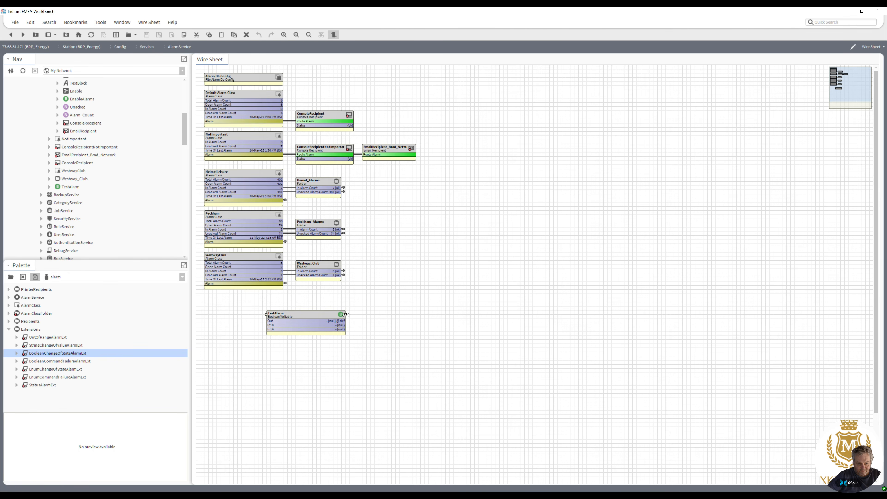
left_click(302, 314)
right_click(301, 314)
mouse_move(347, 273)
left_click(372, 328)
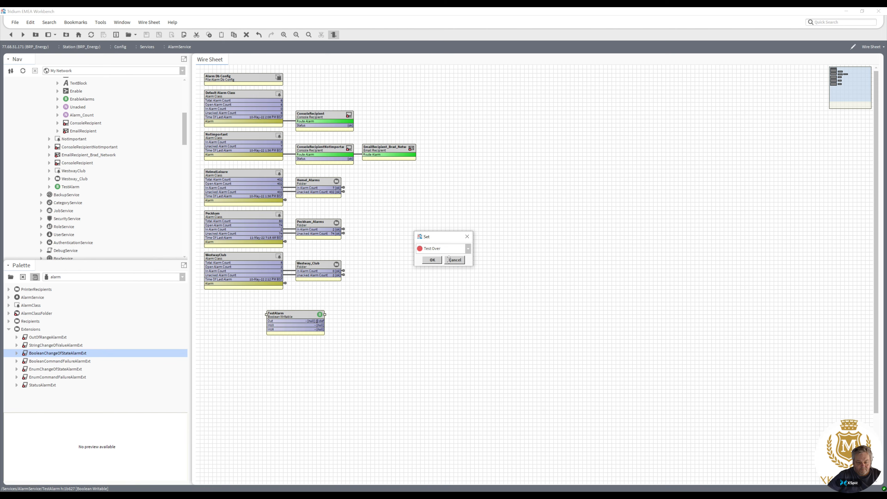
left_click(432, 260)
Unpin TestAlarm's extra input slots so only the Out slot shows on the block.
right_click(310, 314)
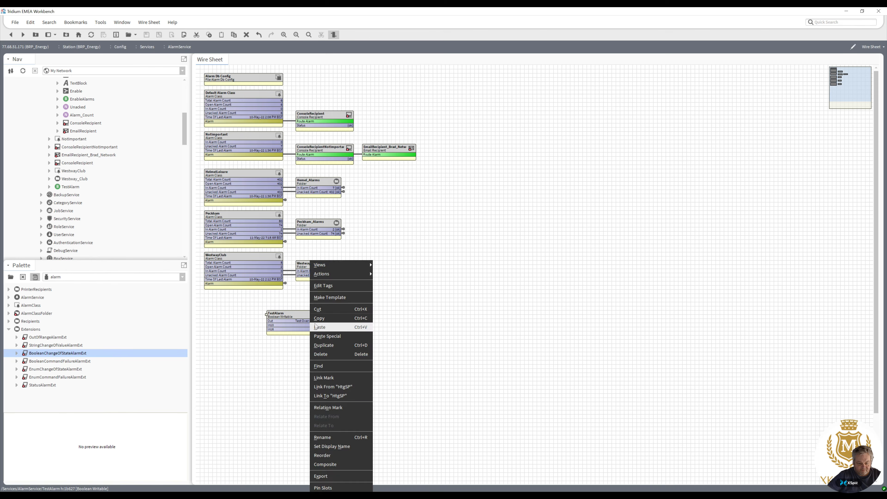
left_click(330, 488)
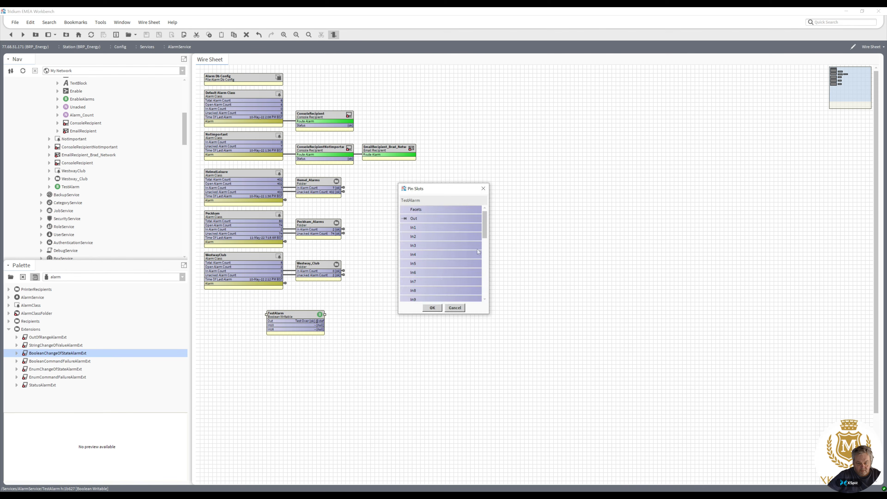
scroll(484, 254, "down", 3)
left_click(405, 236)
left_click(406, 290)
left_click(438, 309)
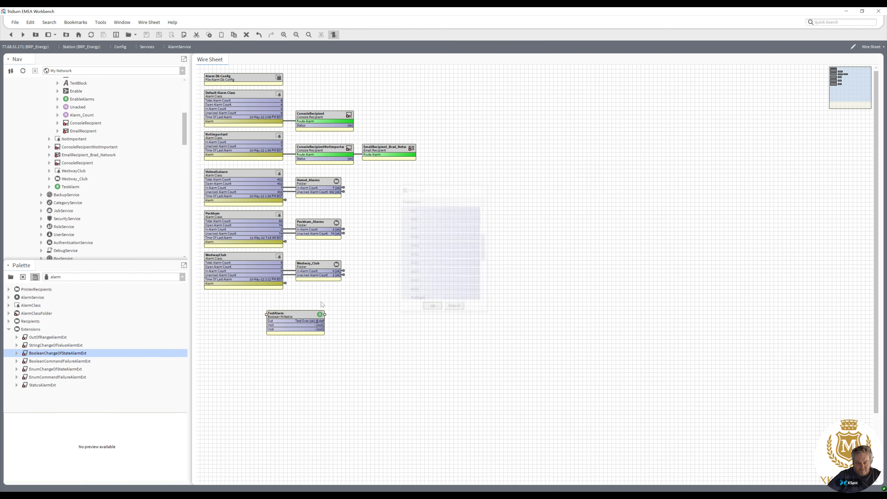
Rename the TestAlarm point to Peckham_TestAlarm.
right_click(282, 317)
left_click(307, 437)
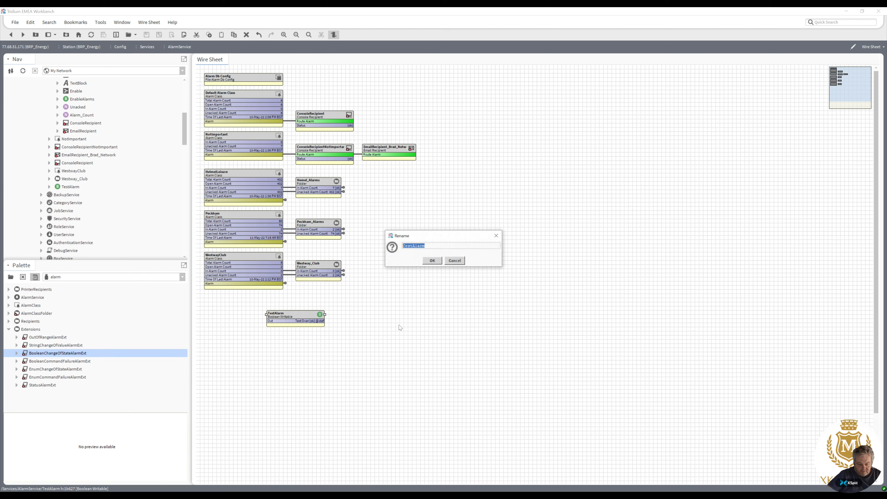
key("Home")
type("Peckham_")
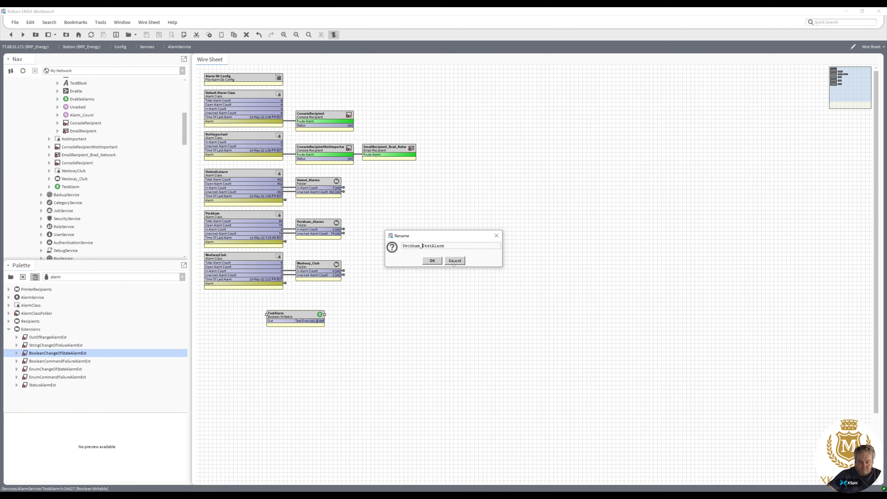
key("Return")
Move the Peckham_TestAlarm block and set it to Alarm Test to trigger the alarm.
left_click_drag(393, 283, 393, 260)
right_click(393, 260)
mouse_move(416, 274)
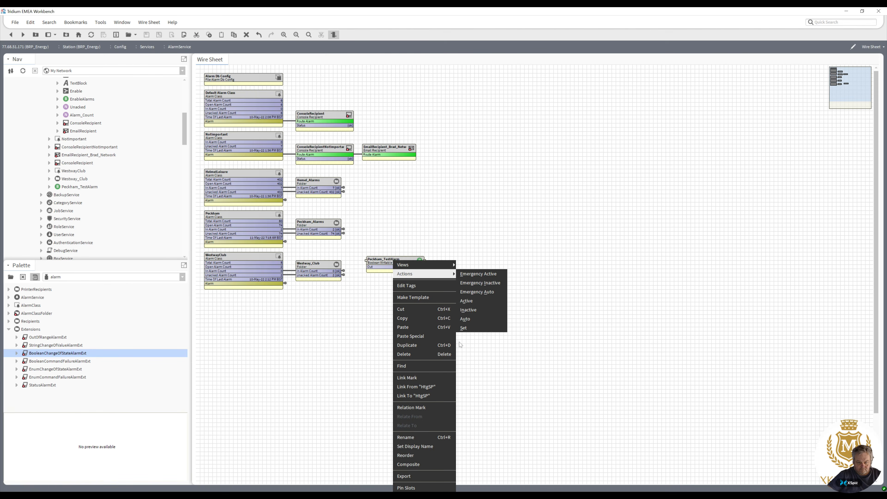
left_click(466, 329)
left_click(470, 251)
left_click(440, 265)
left_click(432, 260)
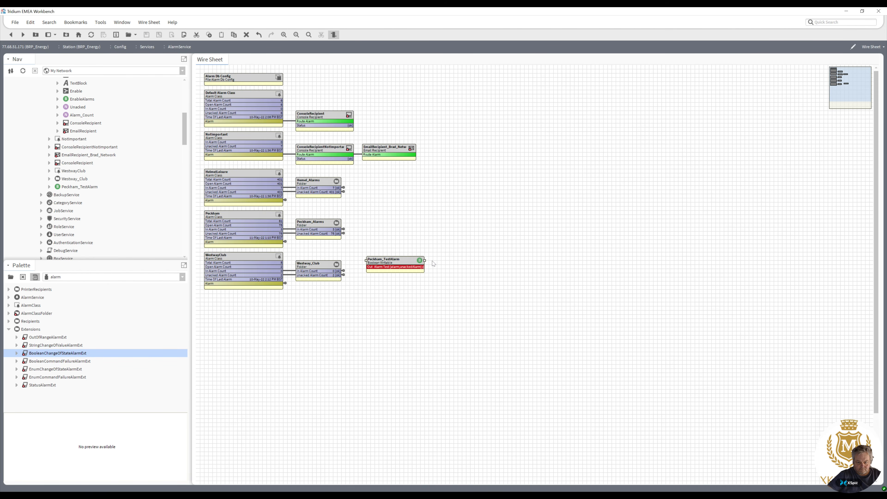
Widen the Peckham_TestAlarm block and move it beside the Peckham_Alarms folder.
left_click_drag(425, 260, 458, 260)
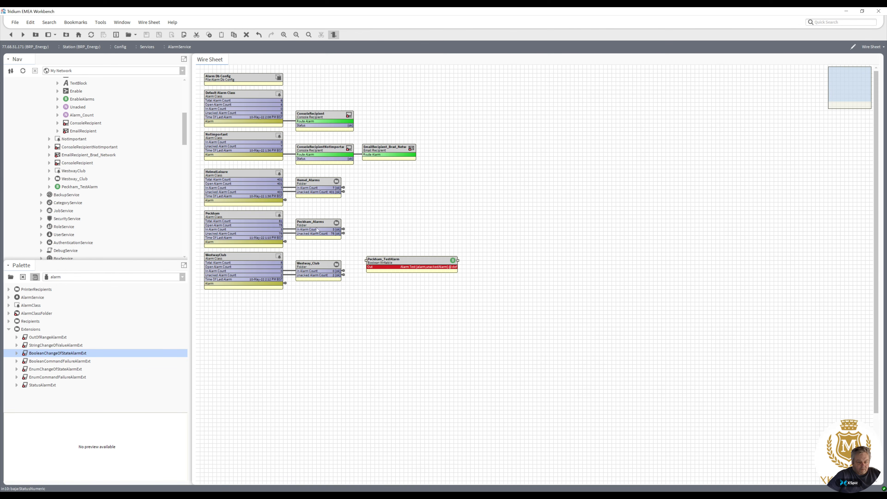
left_click_drag(391, 260, 386, 224)
Open the alarm console of Peckham_Alarms' ConsoleRecipient and select the Peckham_TestAlarm alarm.
double_click(325, 227)
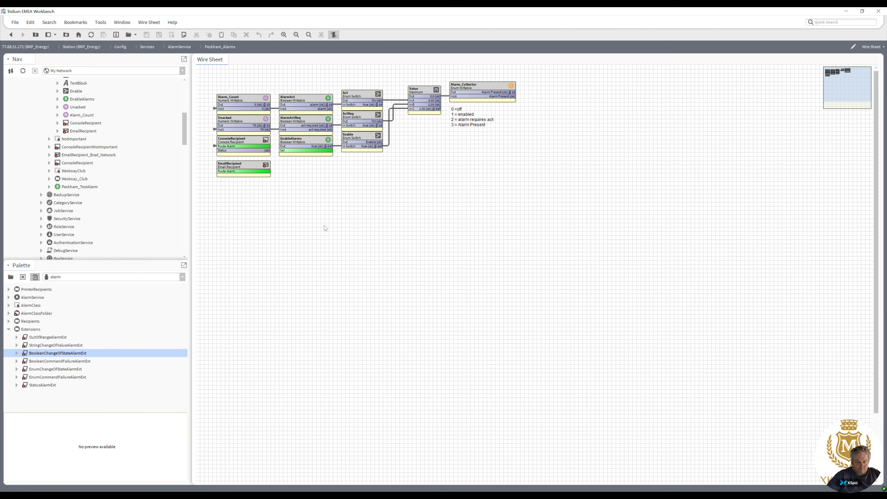
double_click(246, 144)
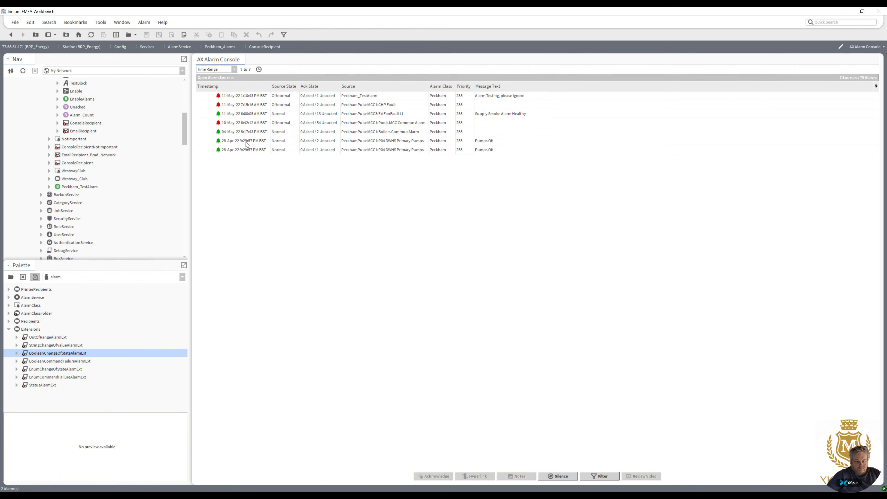
left_click(356, 100)
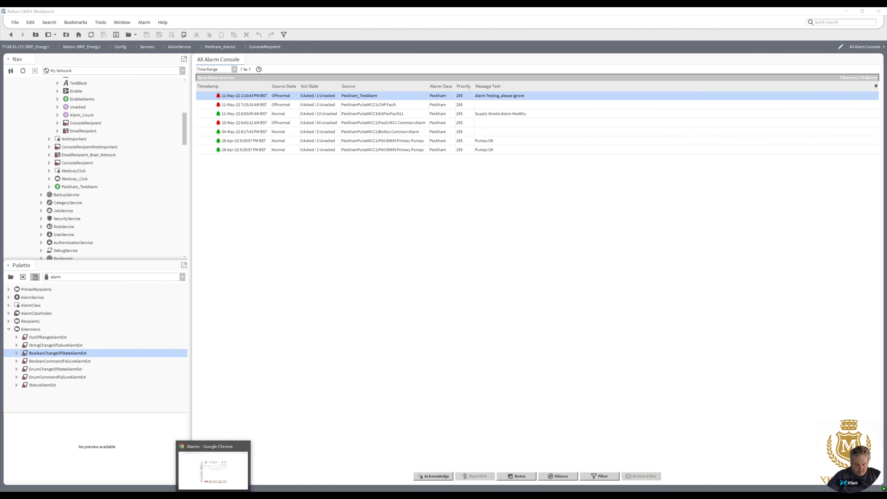
Switch to Chrome, reload the Peckham Alarms page, and return to Workbench.
left_click(214, 496)
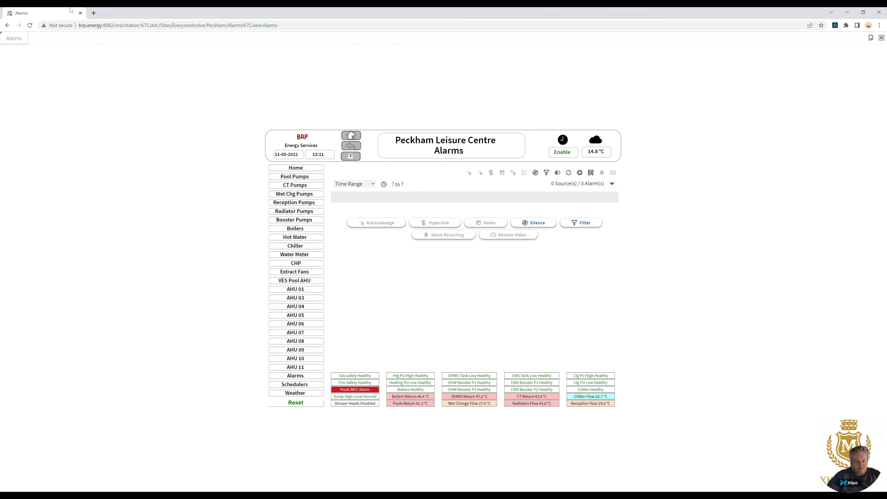
left_click(30, 25)
key("alt+Tab")
Open Peckham's Alarms.px graphic in the editor and delete its existing alarm web widget.
left_click_drag(185, 126, 187, 179)
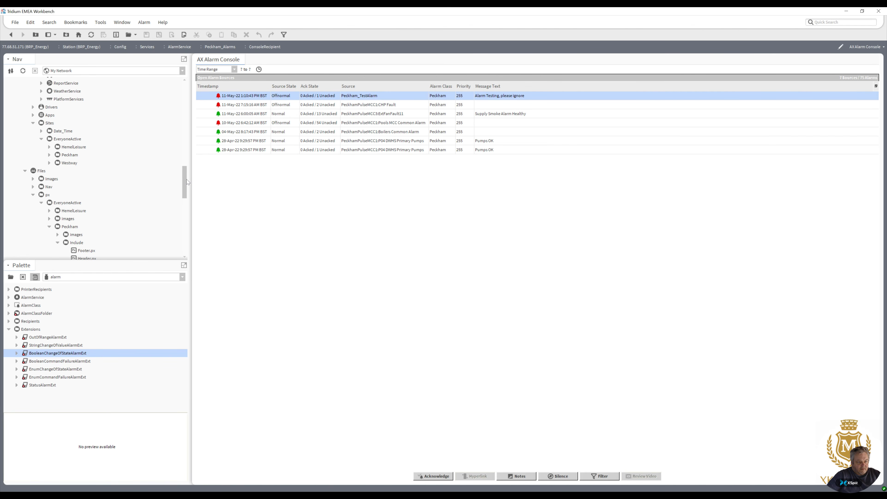
left_click(49, 155)
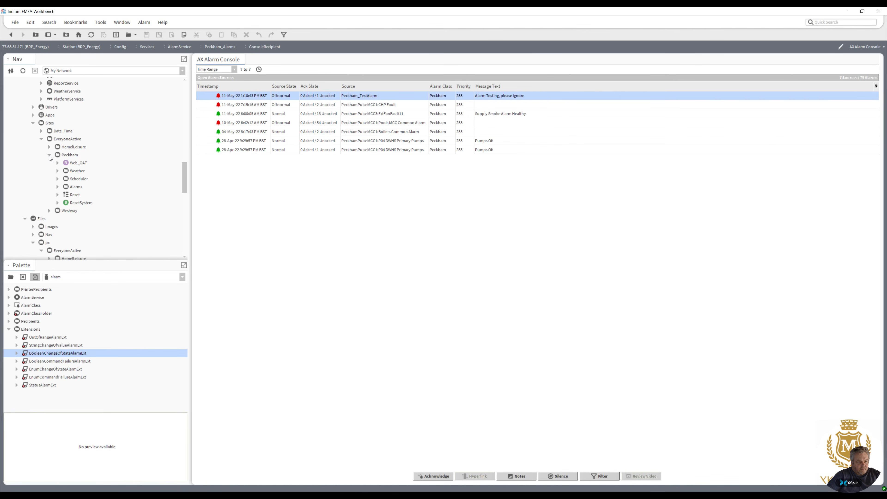
left_click(49, 155)
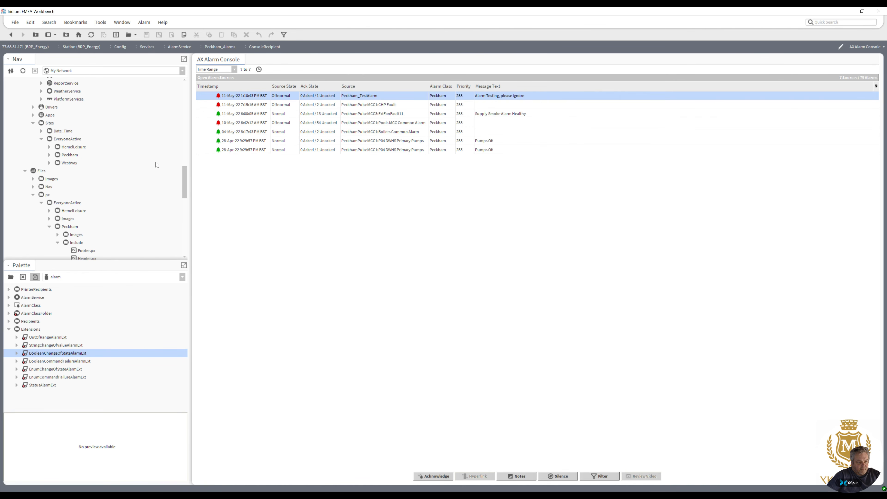
left_click_drag(183, 175, 189, 198)
left_click(79, 172)
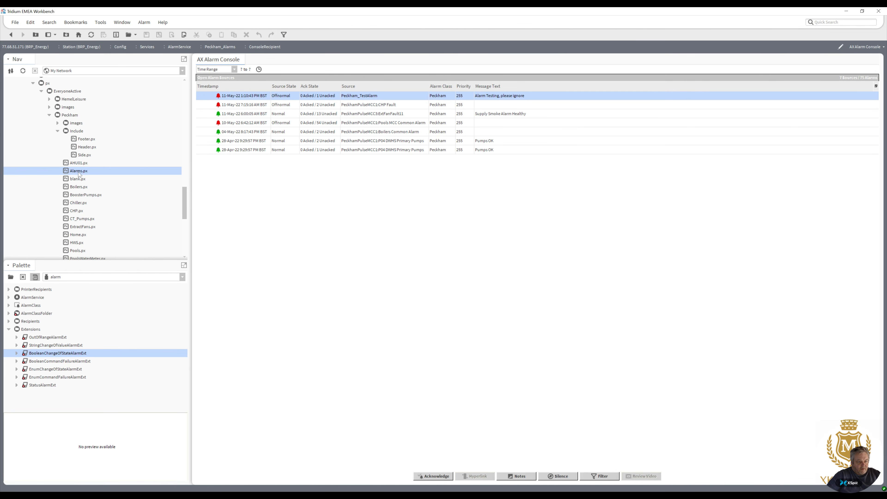
double_click(78, 172)
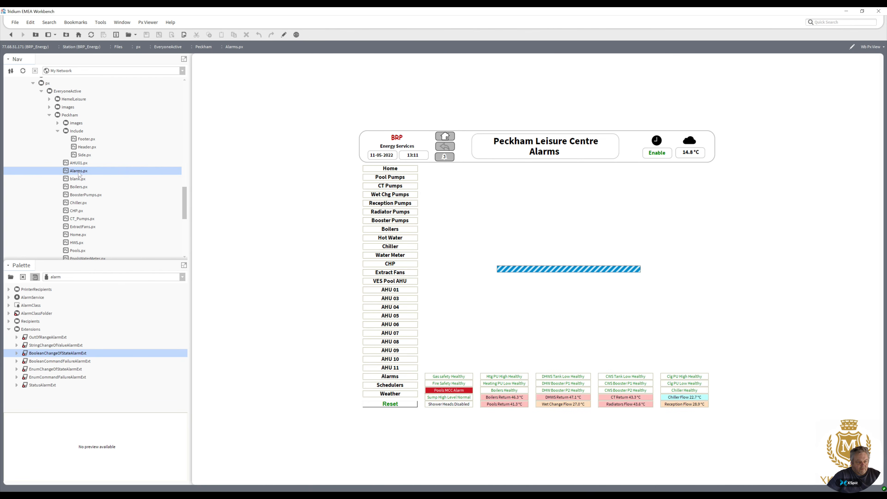
left_click(283, 35)
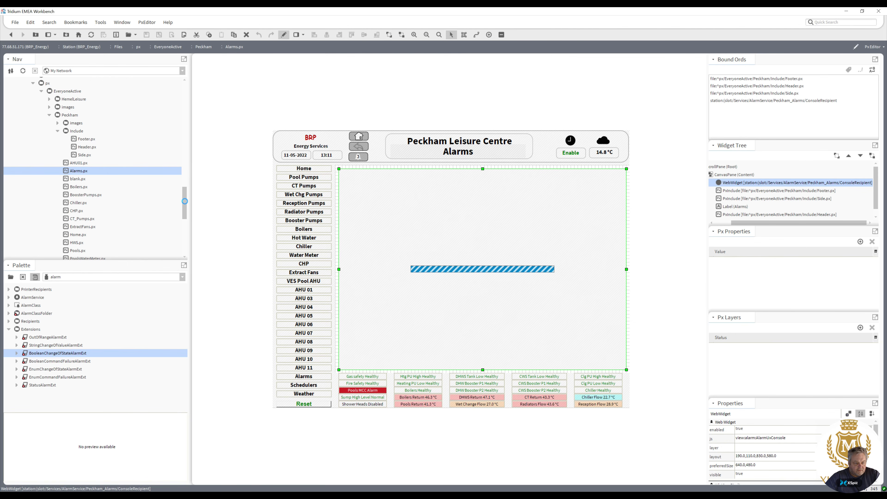
key("Delete")
Add Peckham_Alarms' ConsoleRecipient as an AX Alarm Console widget and size it to fill the content area.
left_click_drag(185, 201, 185, 124)
left_click_drag(185, 120, 185, 113)
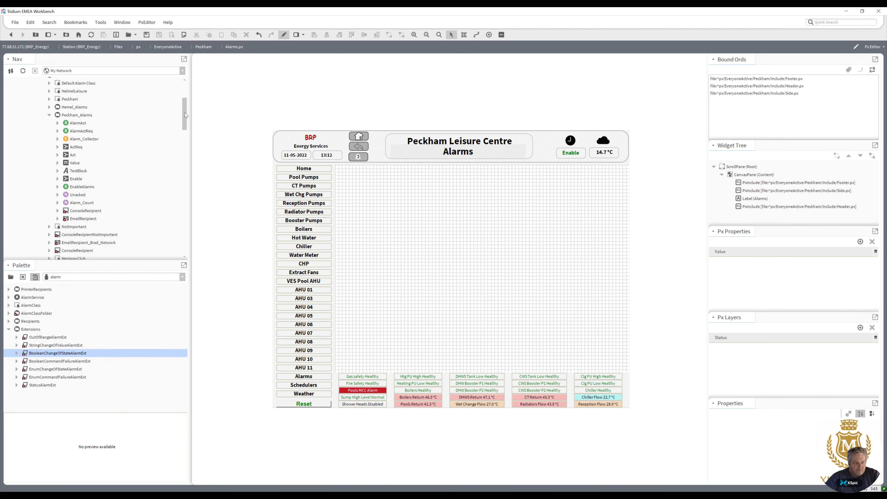
left_click_drag(185, 112, 184, 114)
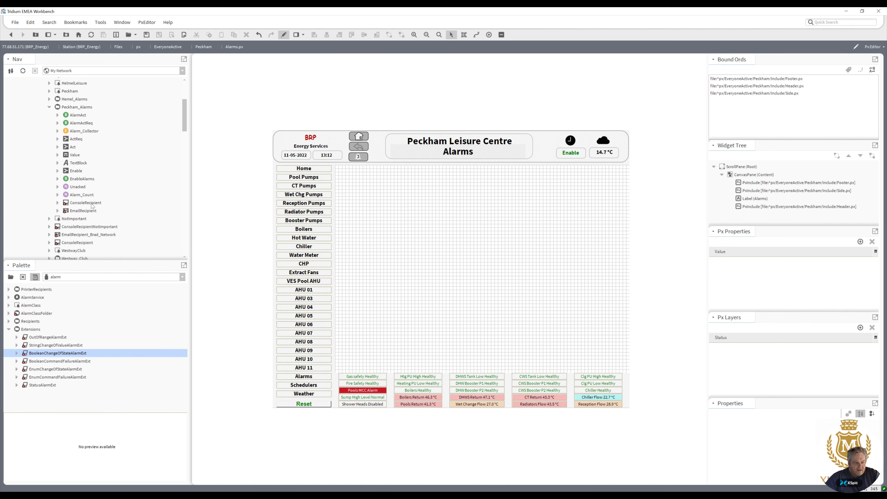
left_click_drag(93, 206, 371, 234)
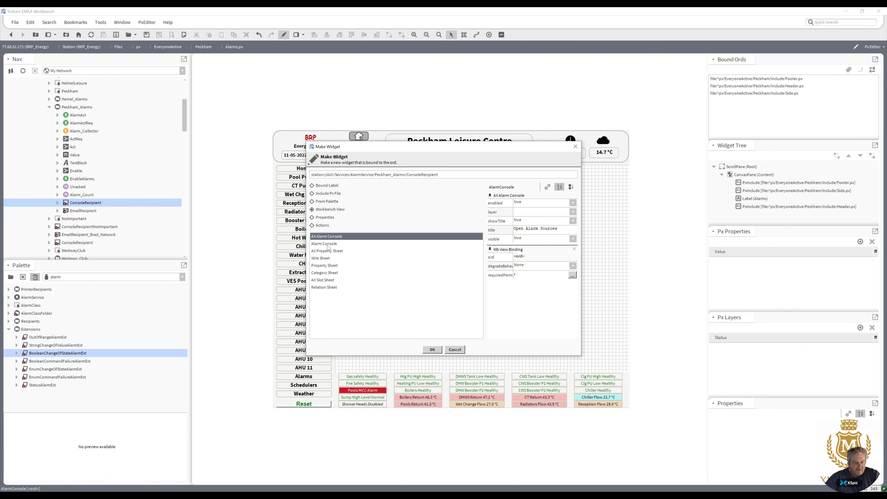
left_click(432, 350)
left_click_drag(404, 238, 626, 371)
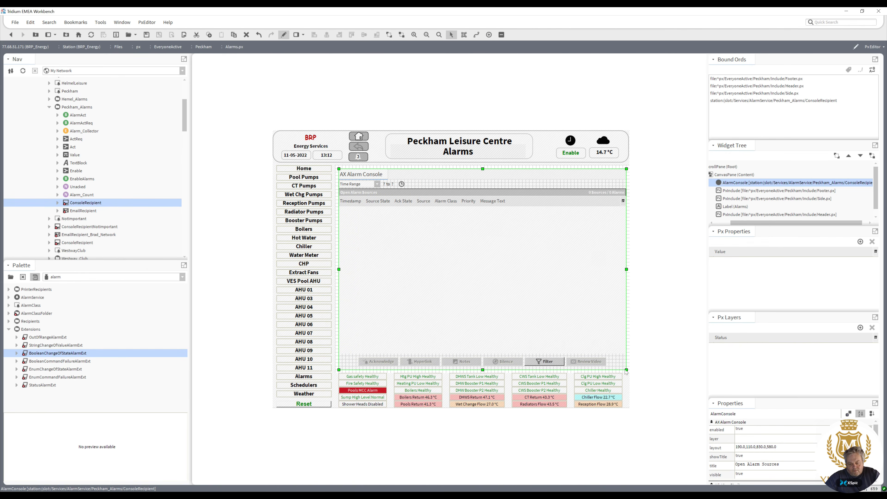
Preview the graphic and select the Peckham_TestAlarm alarm in the embedded console.
left_click(284, 35)
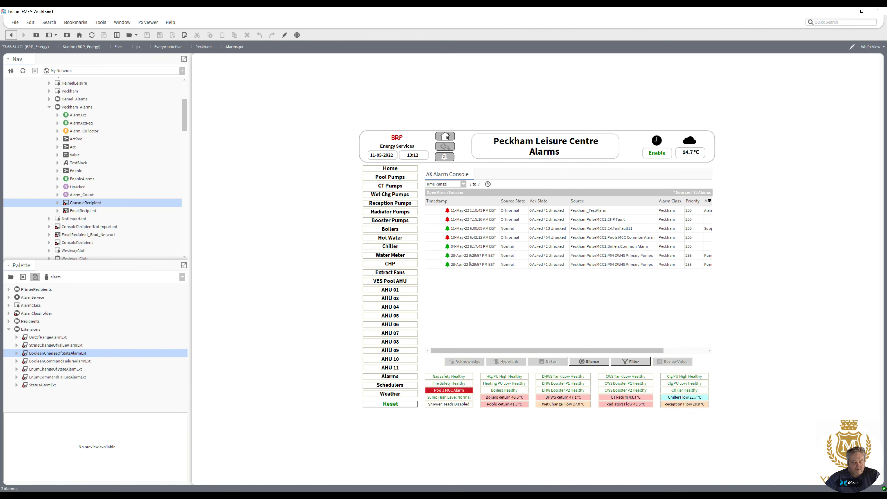
left_click(525, 212)
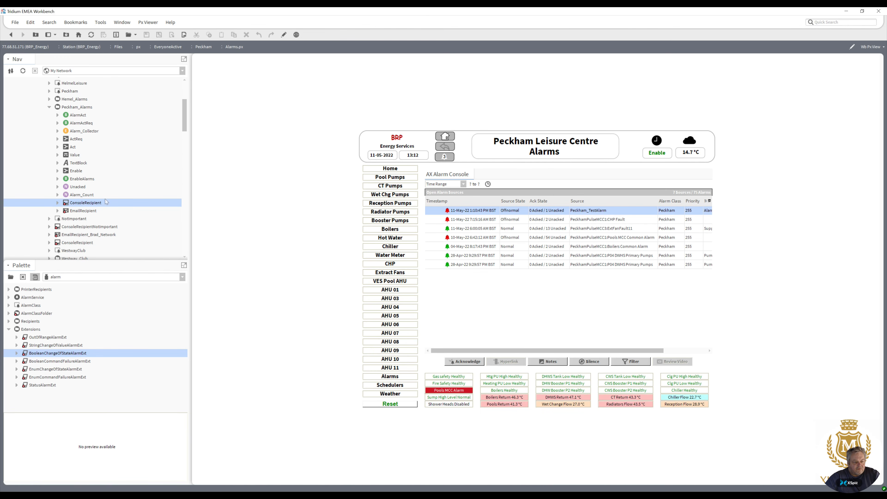
Open the CategoryService browser and expand Config, Services, AlarmService and Peckham_Alarms to review category assignments.
left_click_drag(186, 125, 187, 112)
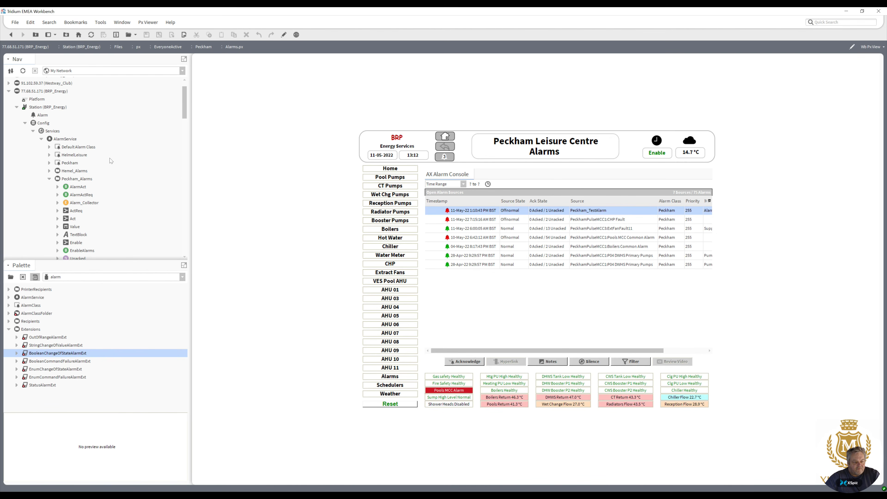
left_click_drag(185, 107, 185, 127)
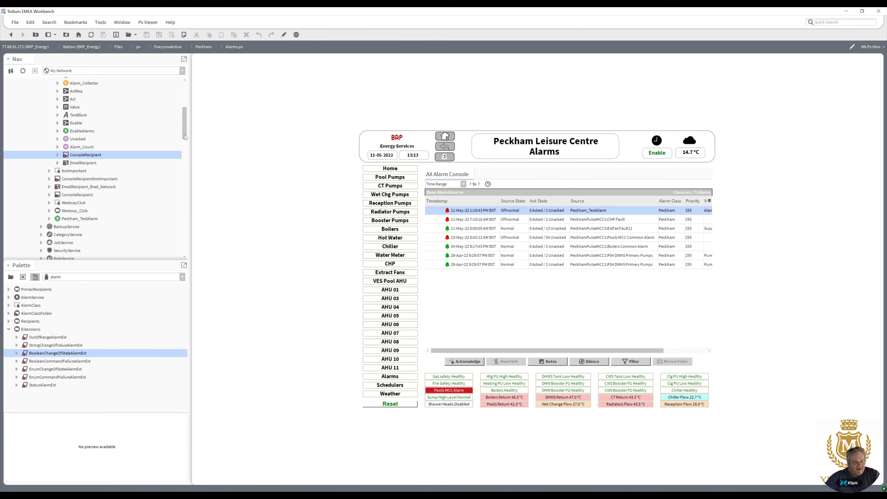
scroll(187, 140, "up", 5)
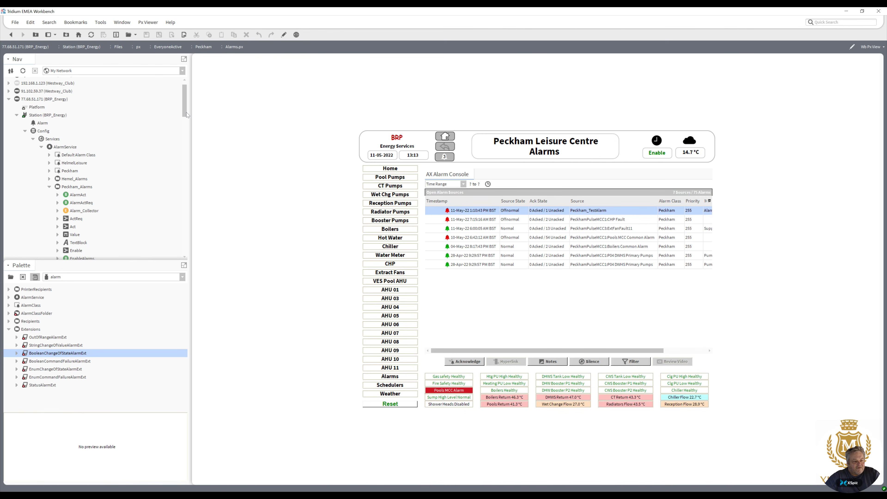
left_click(41, 148)
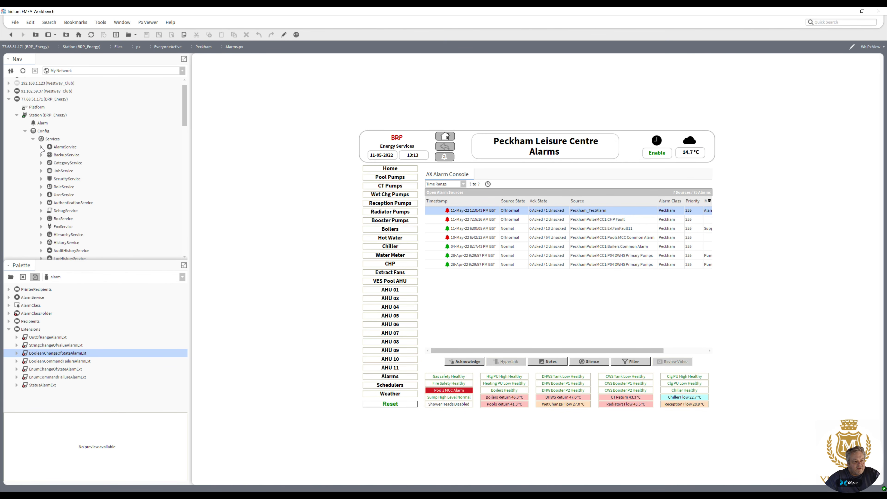
left_click_drag(184, 121, 184, 123)
left_click(41, 155)
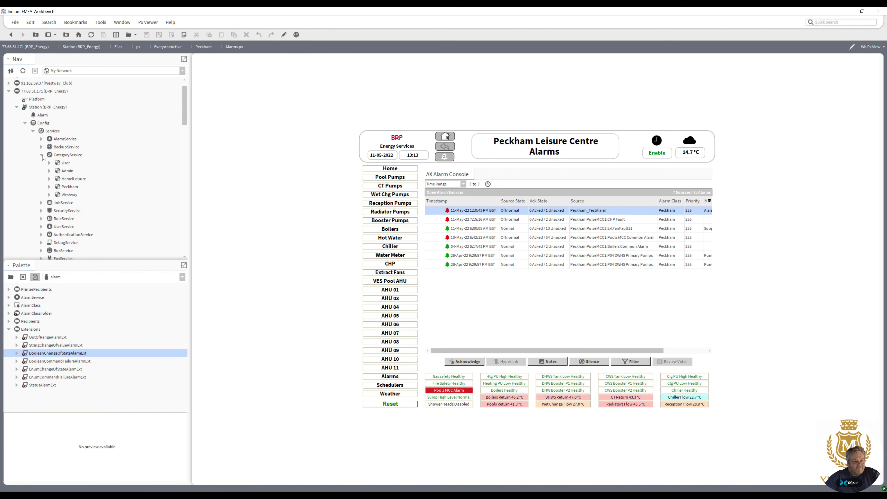
double_click(66, 155)
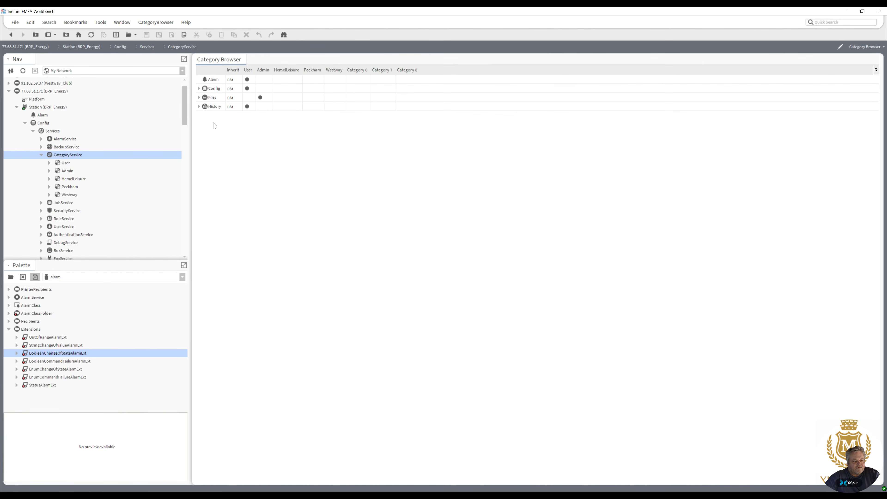
left_click(199, 89)
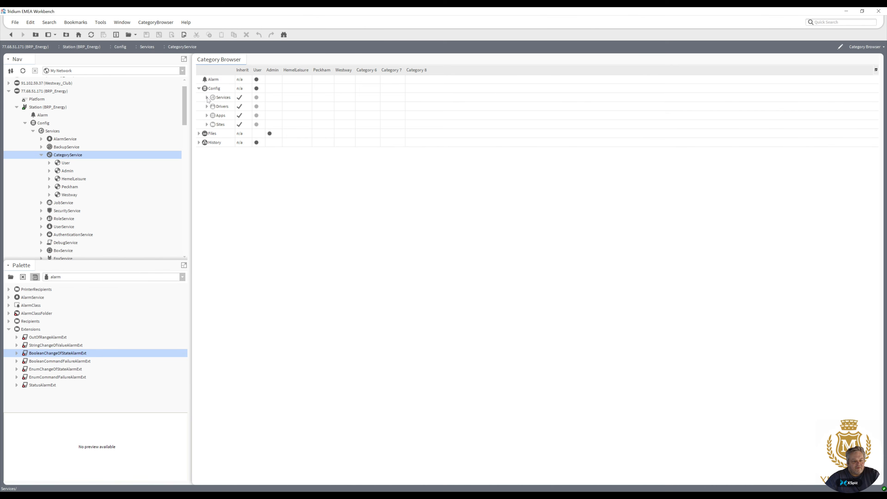
left_click(207, 98)
left_click(215, 107)
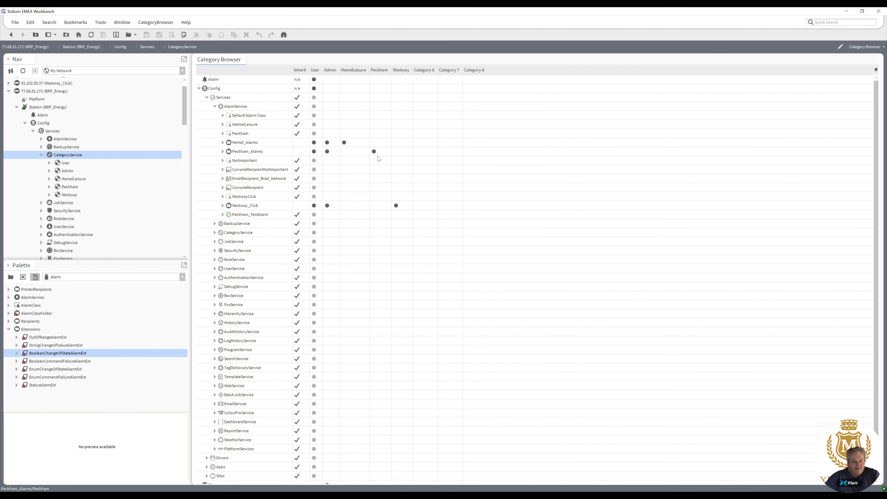
left_click(223, 152)
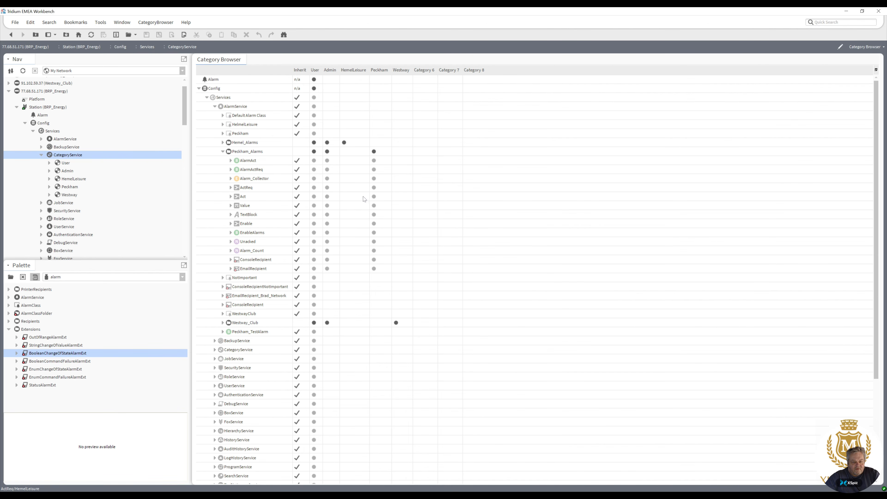
Assign the Peckham category to Peckham_Alarms' ConsoleRecipient and the HemelLeisure category to Hemel_Alarms' ConsoleRecipient.
left_click(375, 261)
left_click(223, 143)
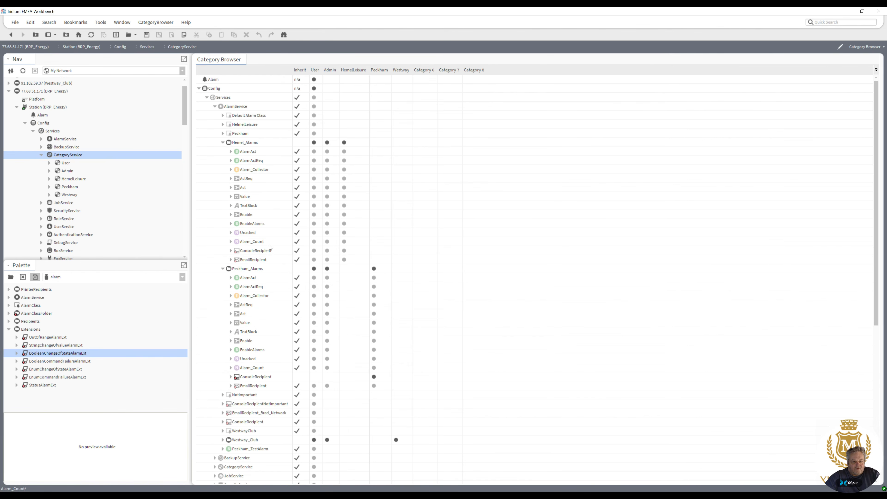
left_click(345, 252)
Expand Westway_Club, assign the Westway category to its ConsoleRecipient, and save the category changes.
left_click(223, 440)
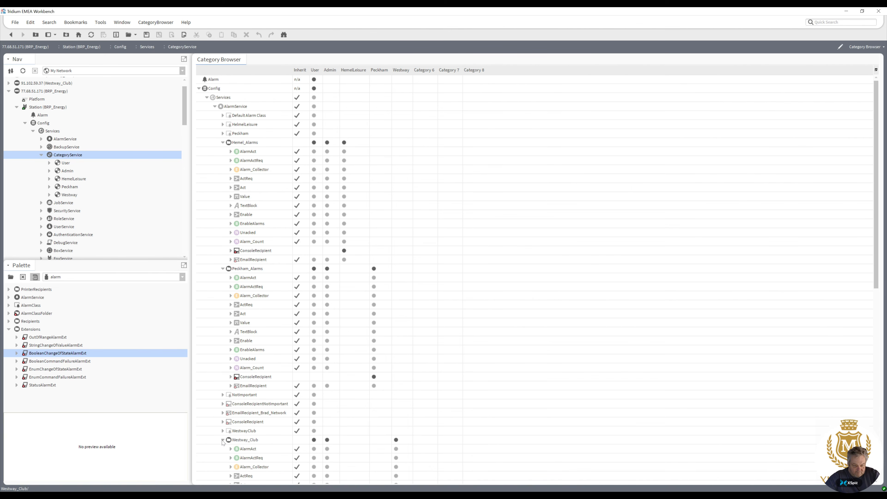
scroll(702, 344, "down", 6)
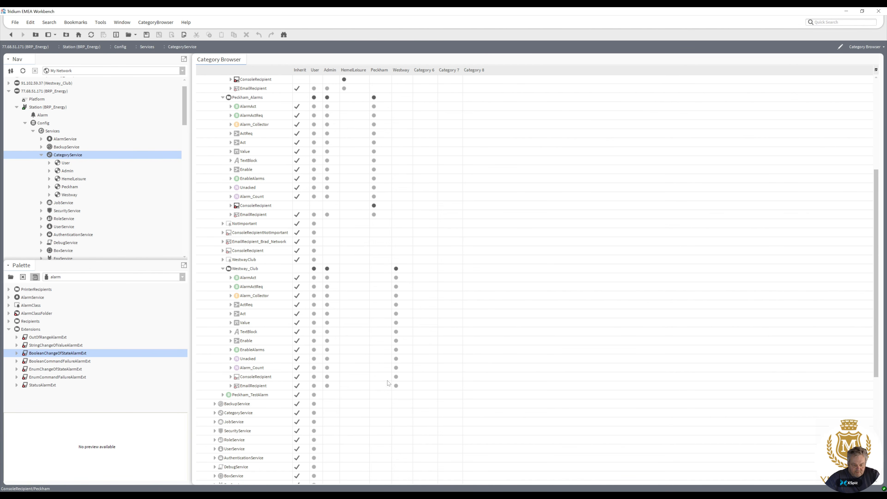
left_click(398, 378)
left_click(146, 35)
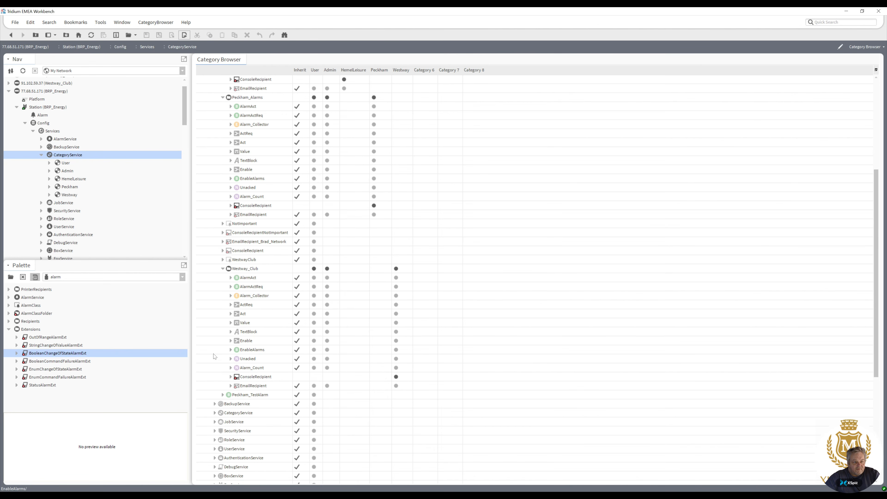
Switch to Chrome and reload the Peckham Leisure Centre Alarms page.
mouse_move(214, 498)
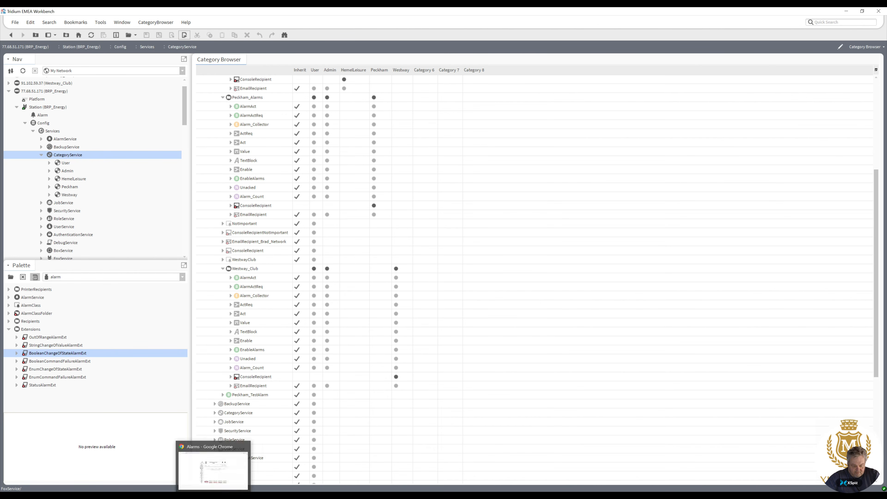
left_click(214, 470)
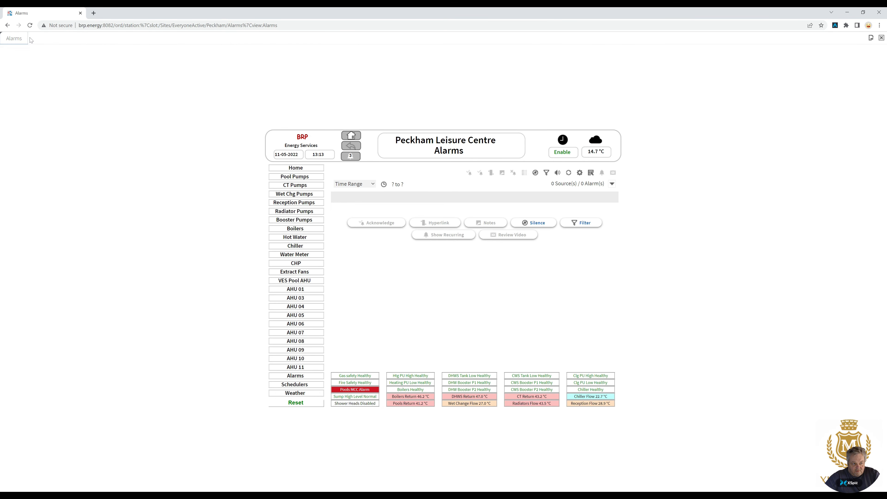
left_click(30, 25)
left_click(30, 25)
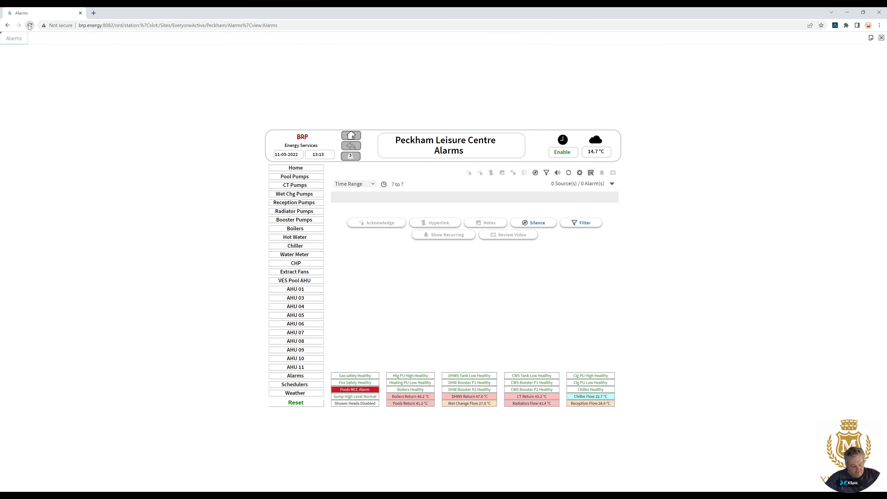